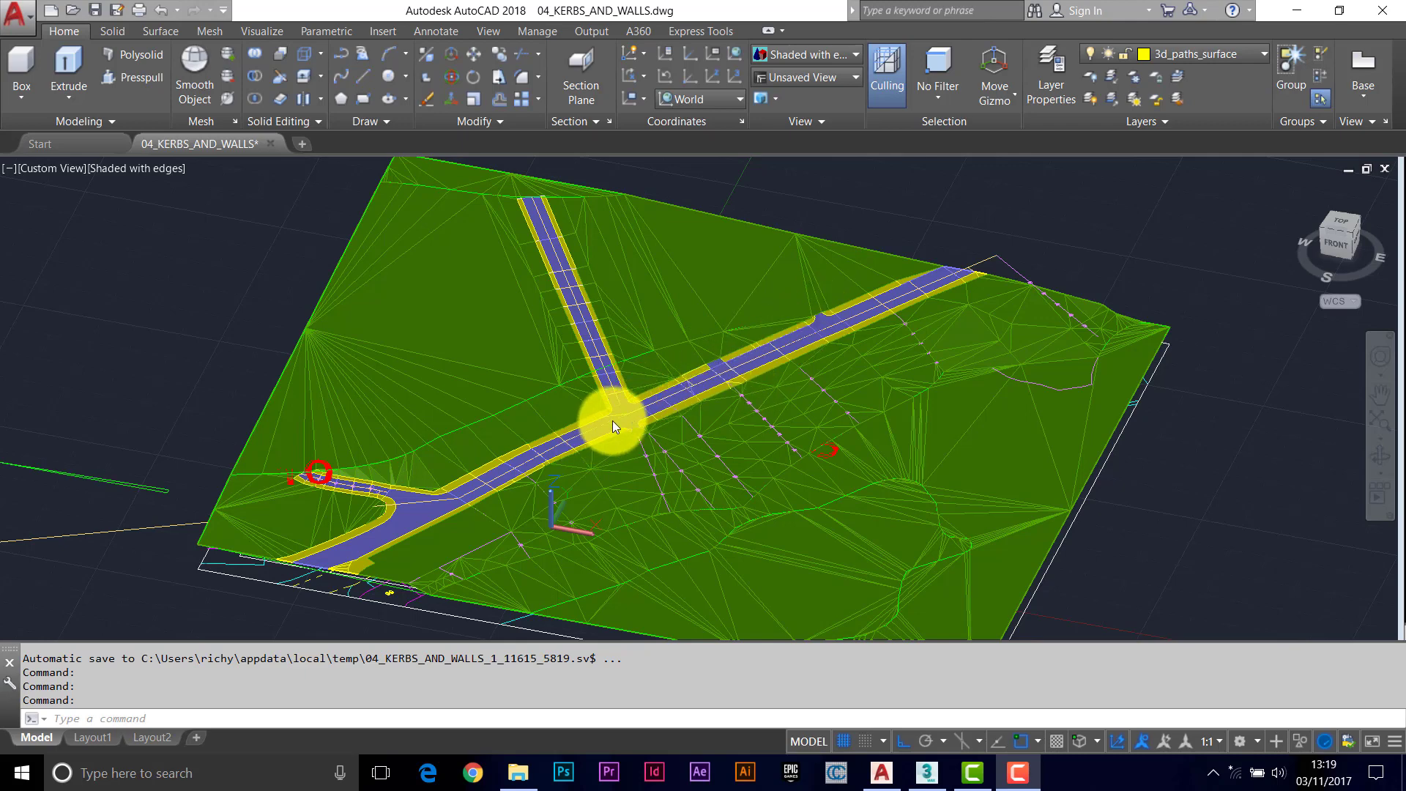
Step: Switch the viewport's visual style from shaded display to 2D Wireframe
left_click(147, 169)
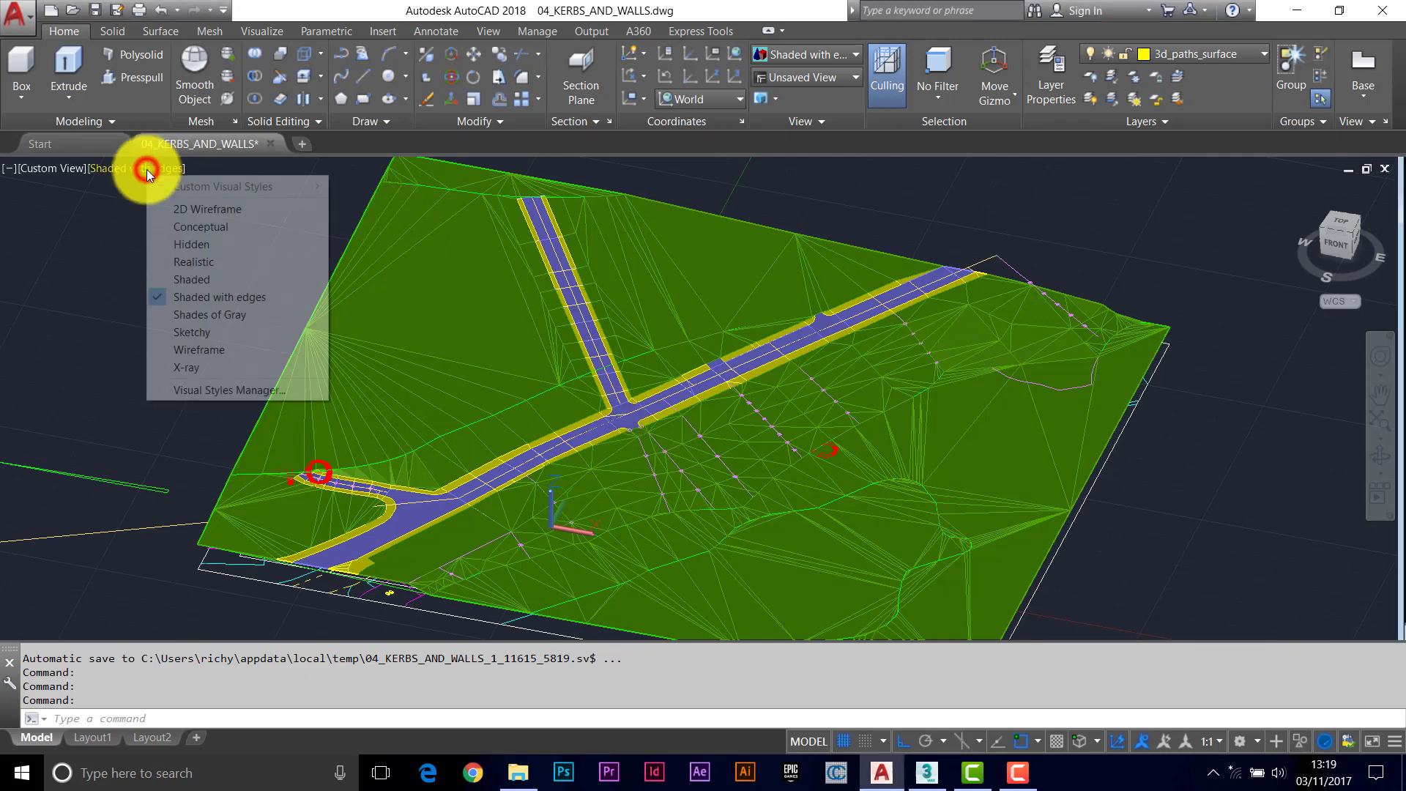
left_click(186, 210)
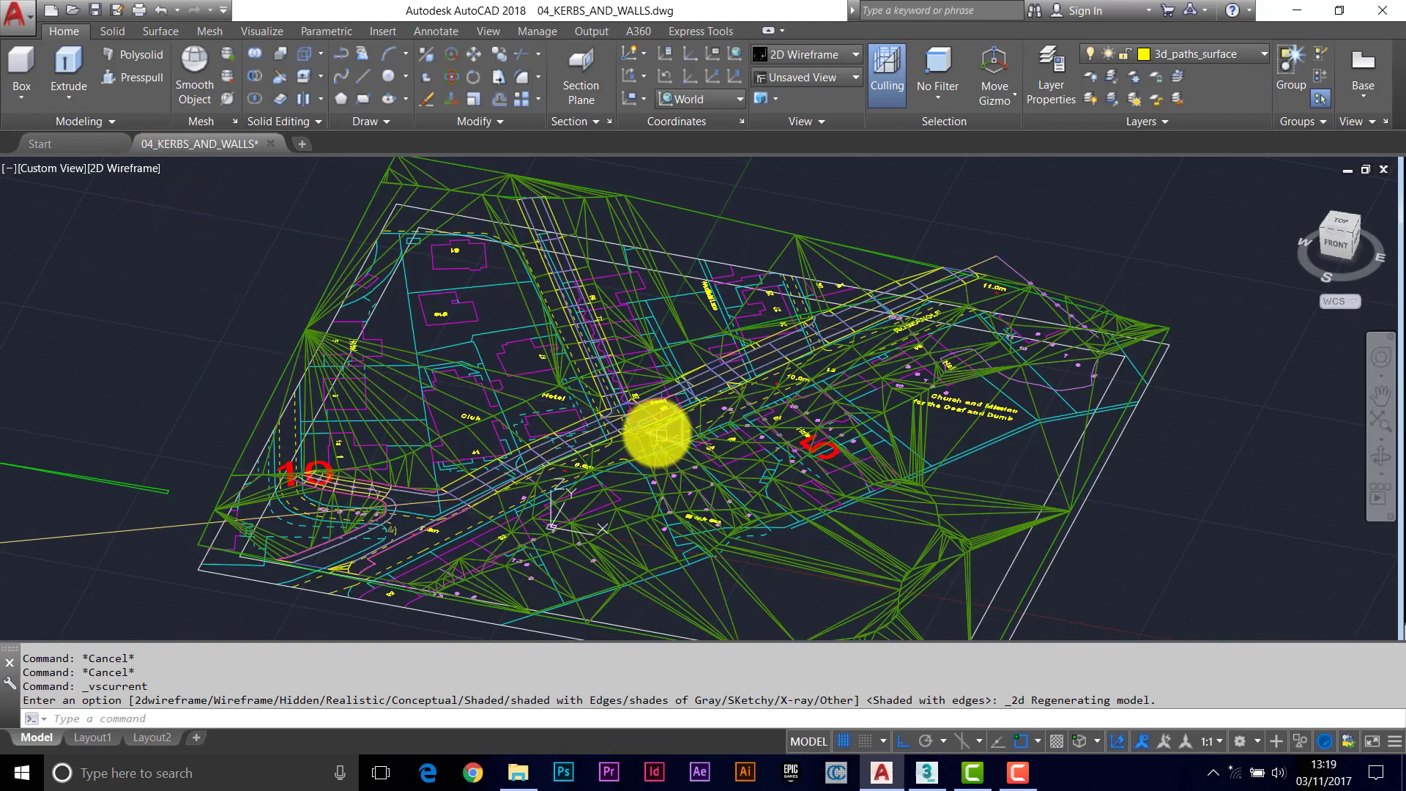
scroll(657, 432, "up", 5)
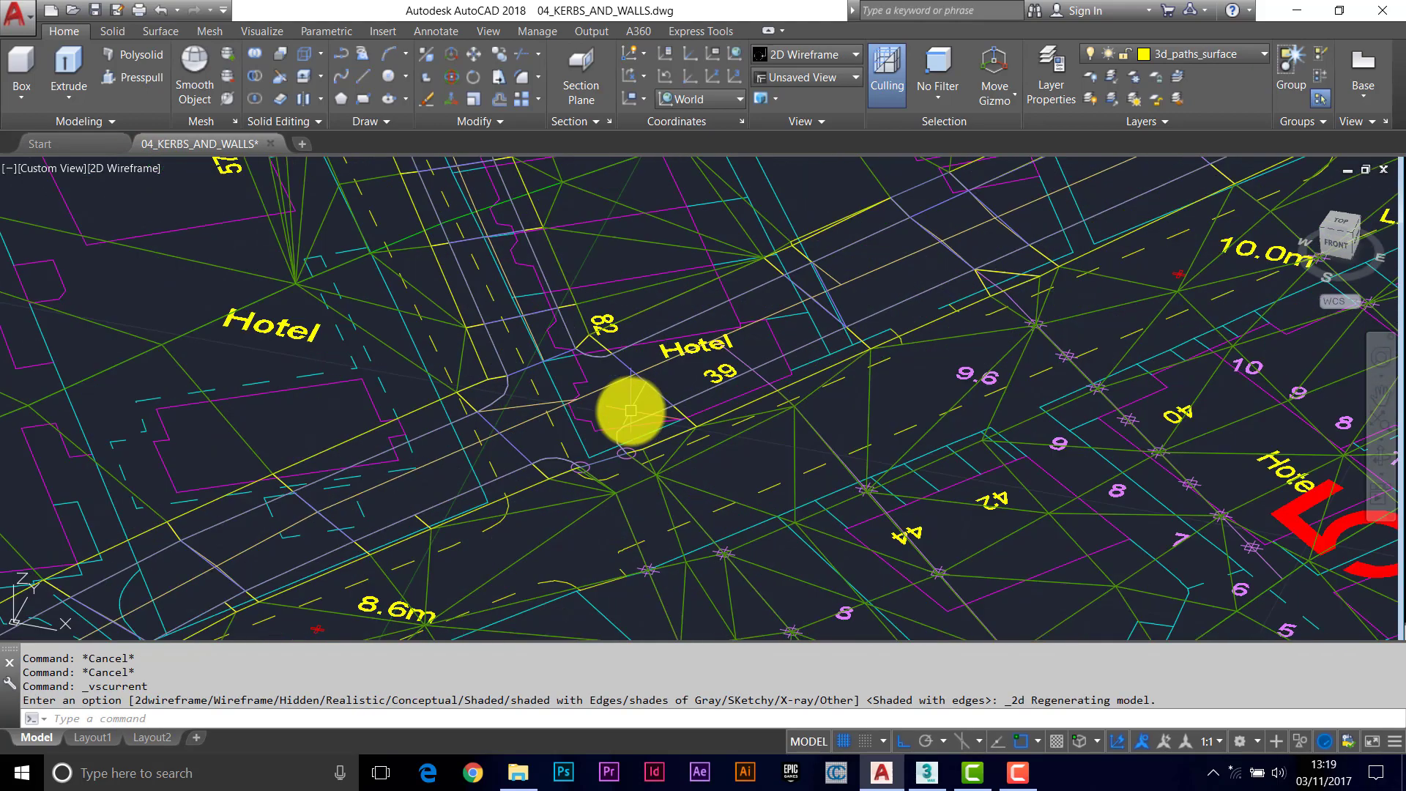
middle_click_drag(670, 396, 659, 417)
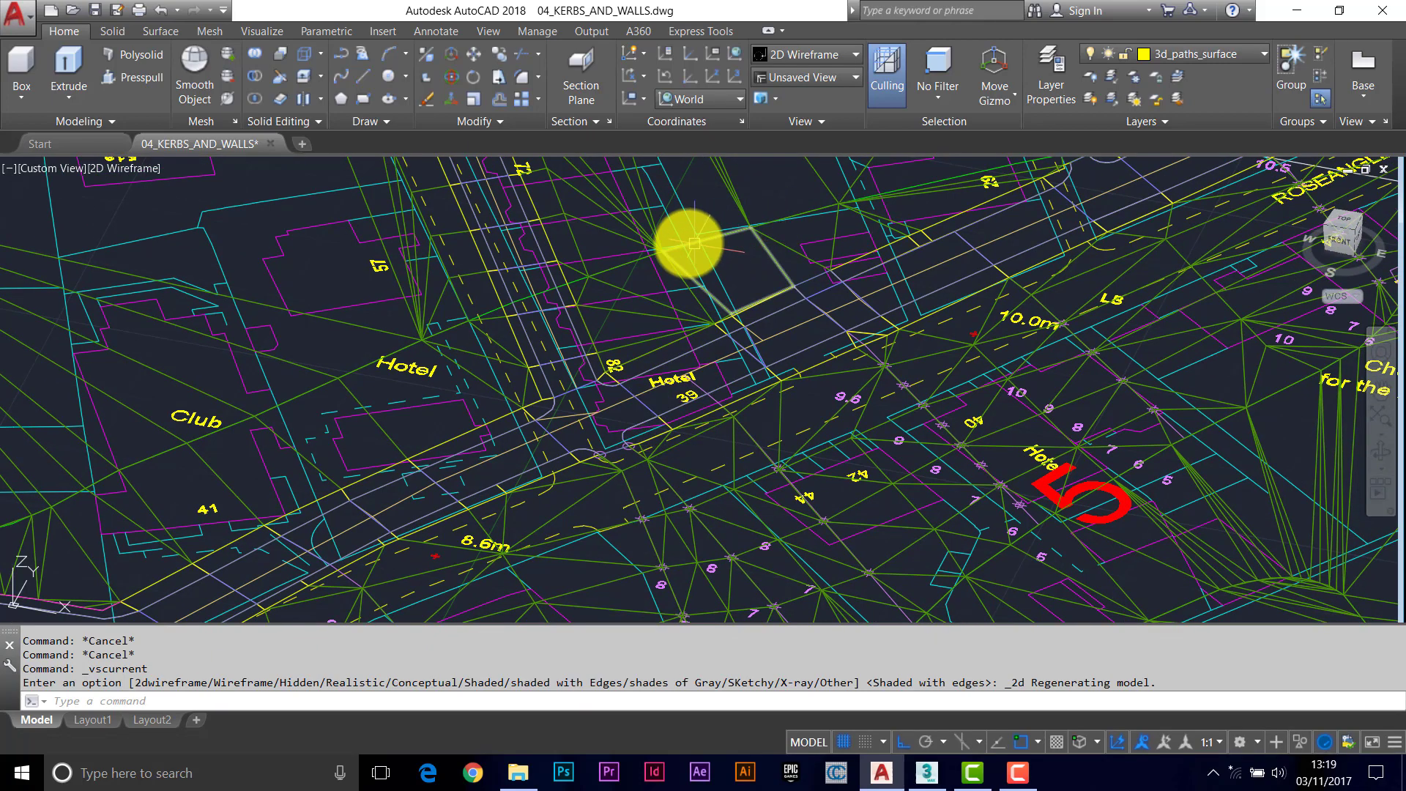
Step: Turn off all layers with the command-line Layer command, keeping the current layer 3d_paths_surface on
type("-LA")
key("Return")
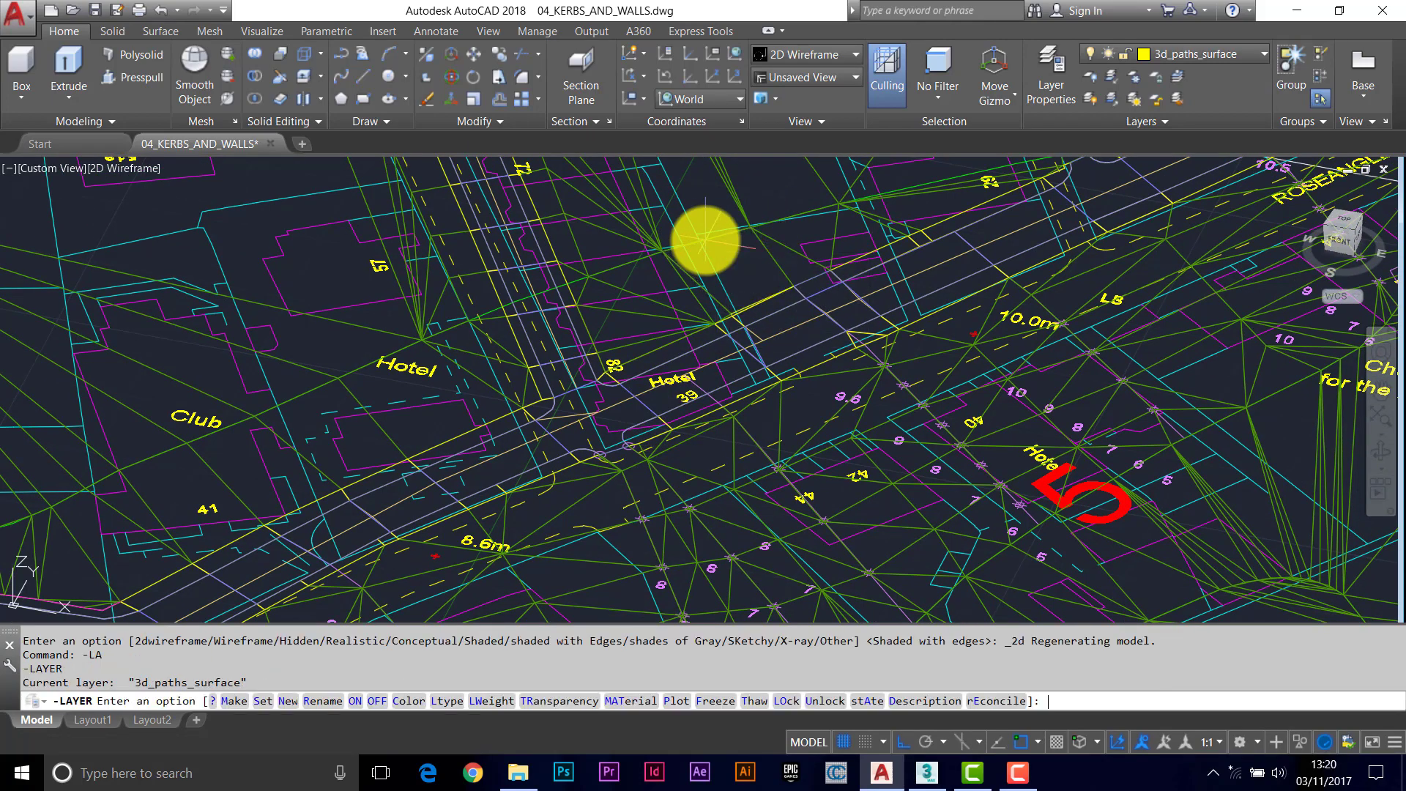
type("off")
key("Return")
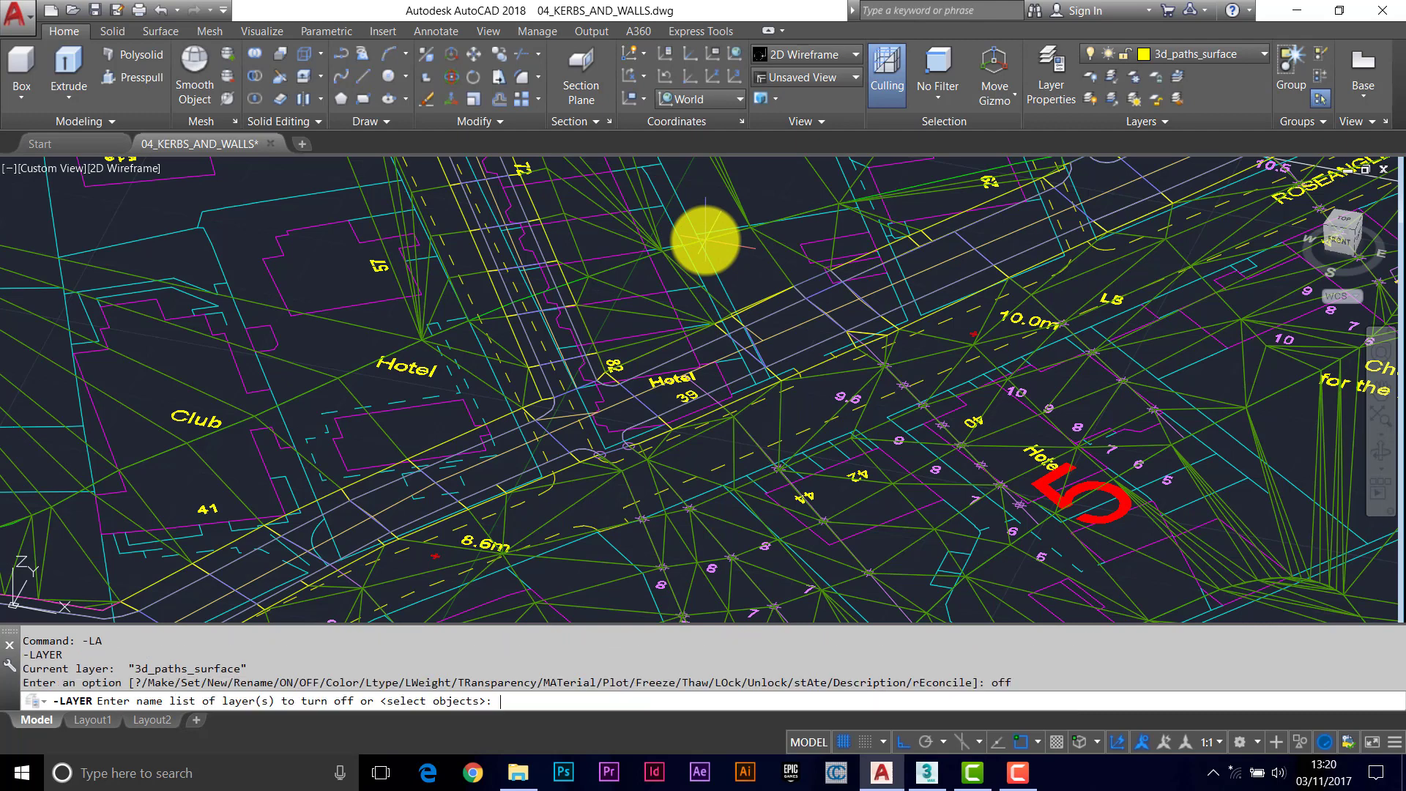
type("*")
key("Return")
key("Return")
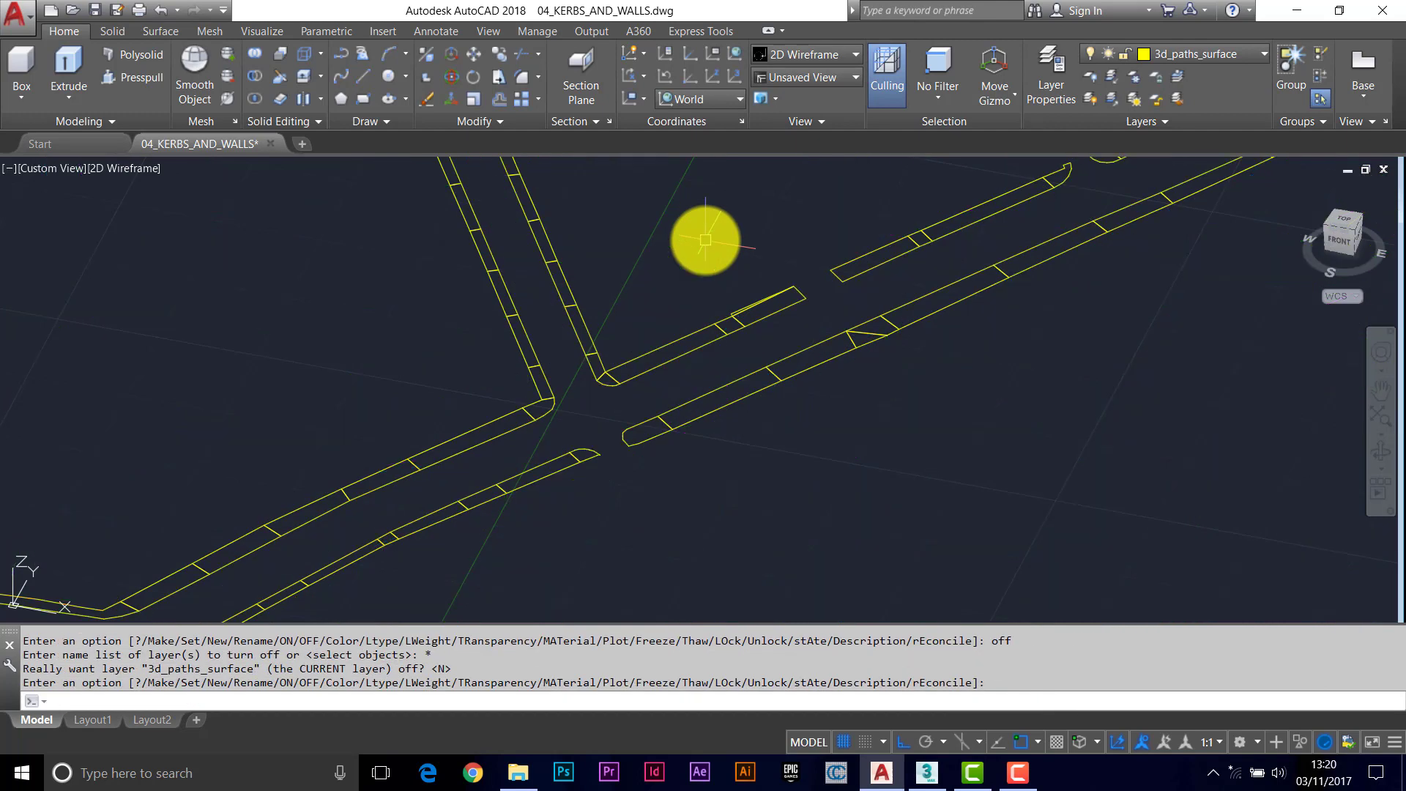
key("Return")
Step: Turn on all layers whose names begin with 3d, using the command-line Layer command
key("Return")
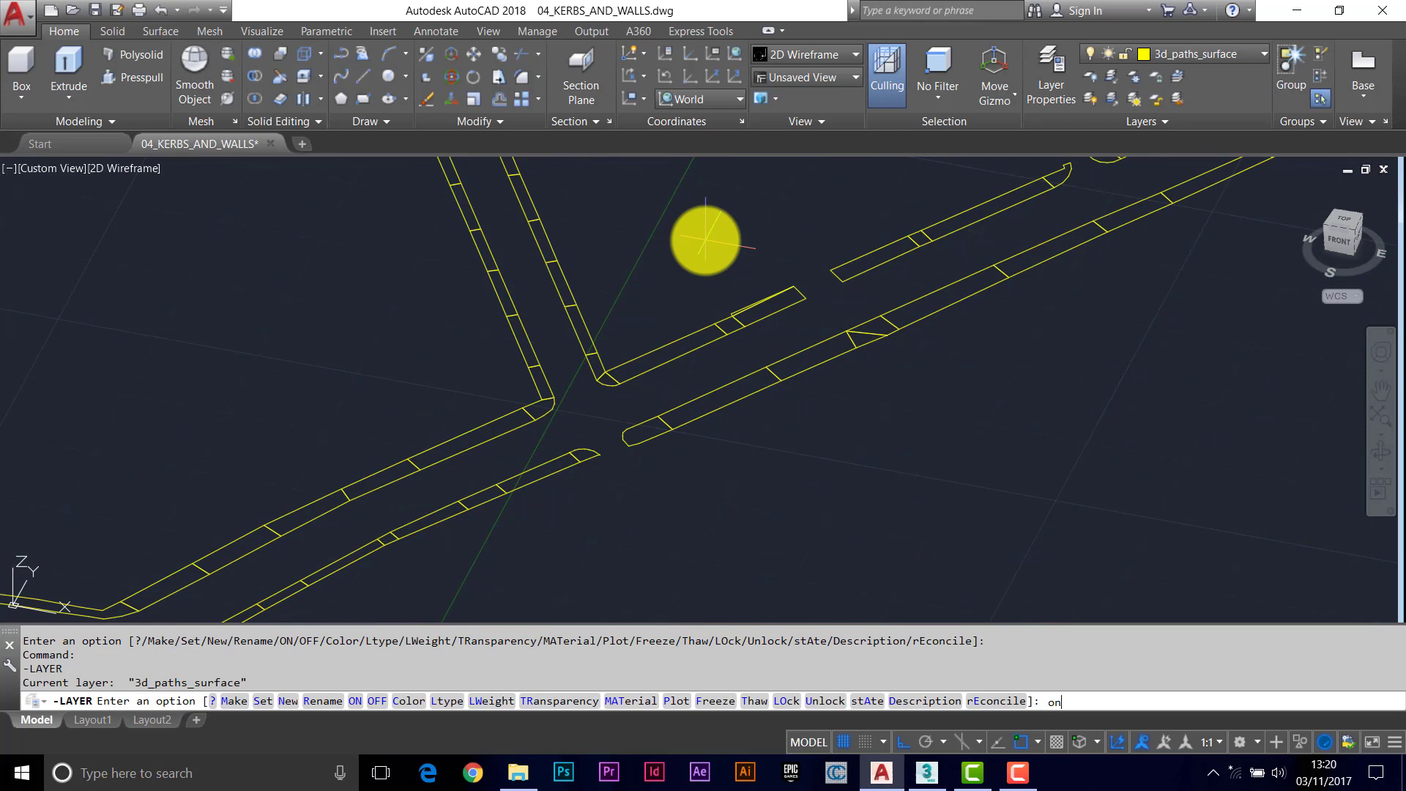
type("on")
key("Return")
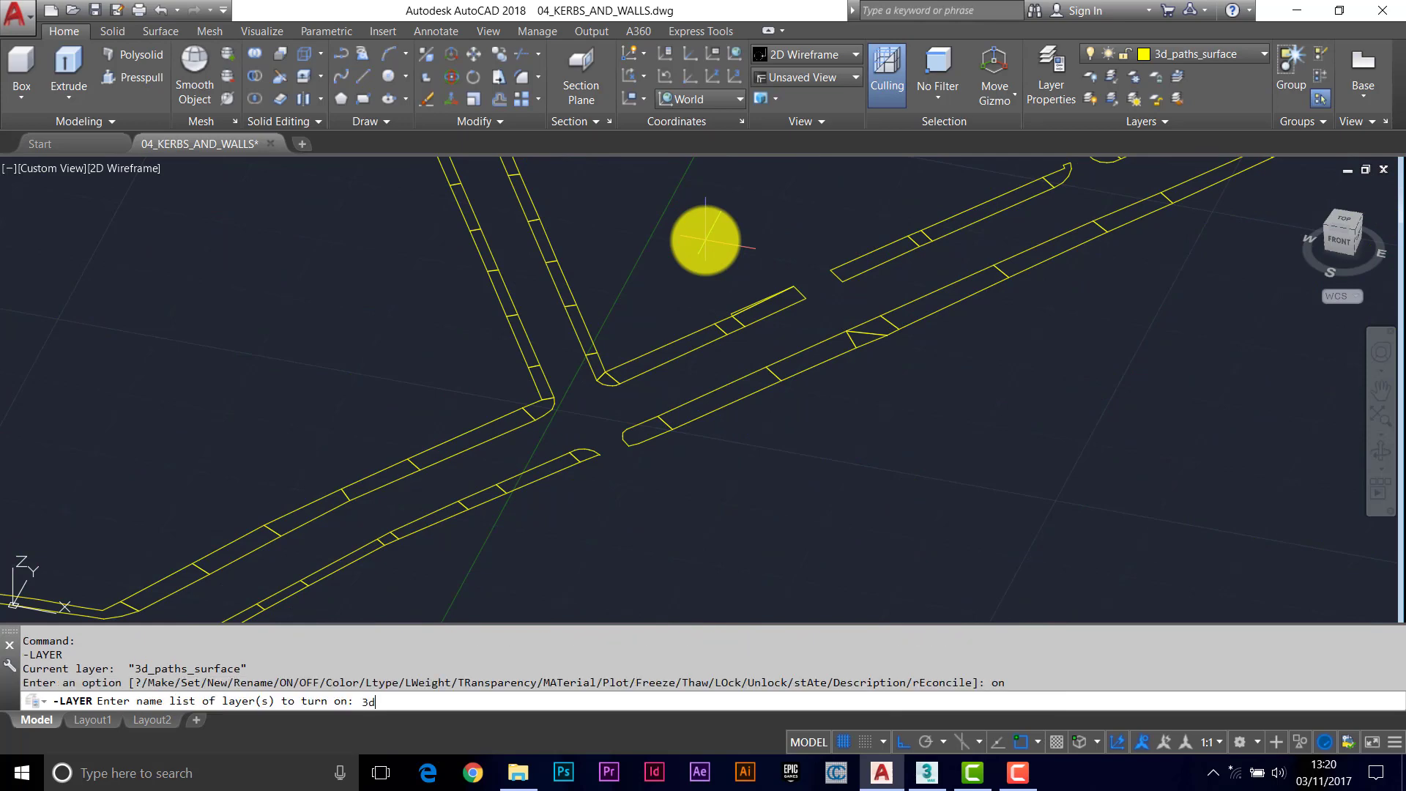
key("Return")
key("Return")
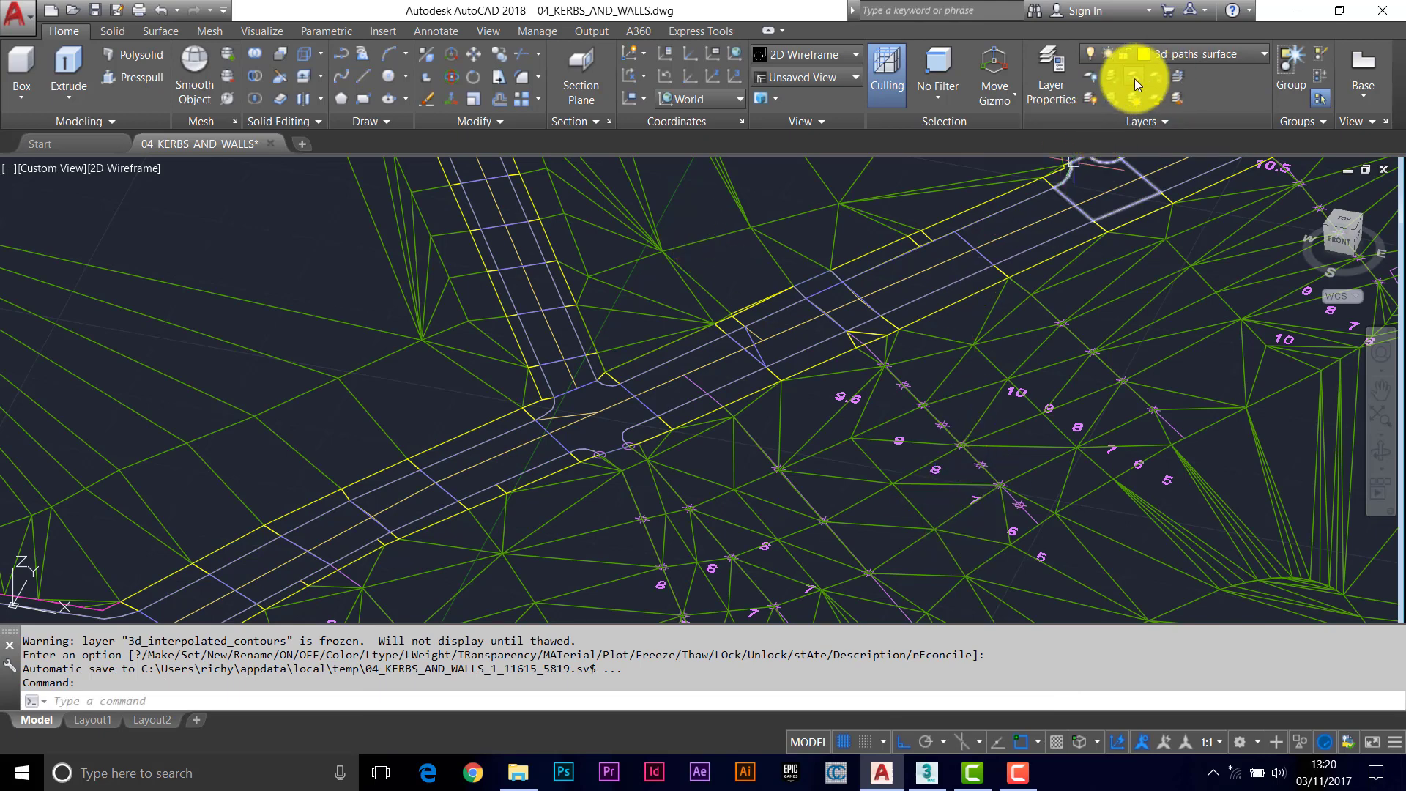
Step: Turn off the 3d_interpolated_spot_heights layer by picking one of the spot height numbers beside the road
left_click(1091, 76)
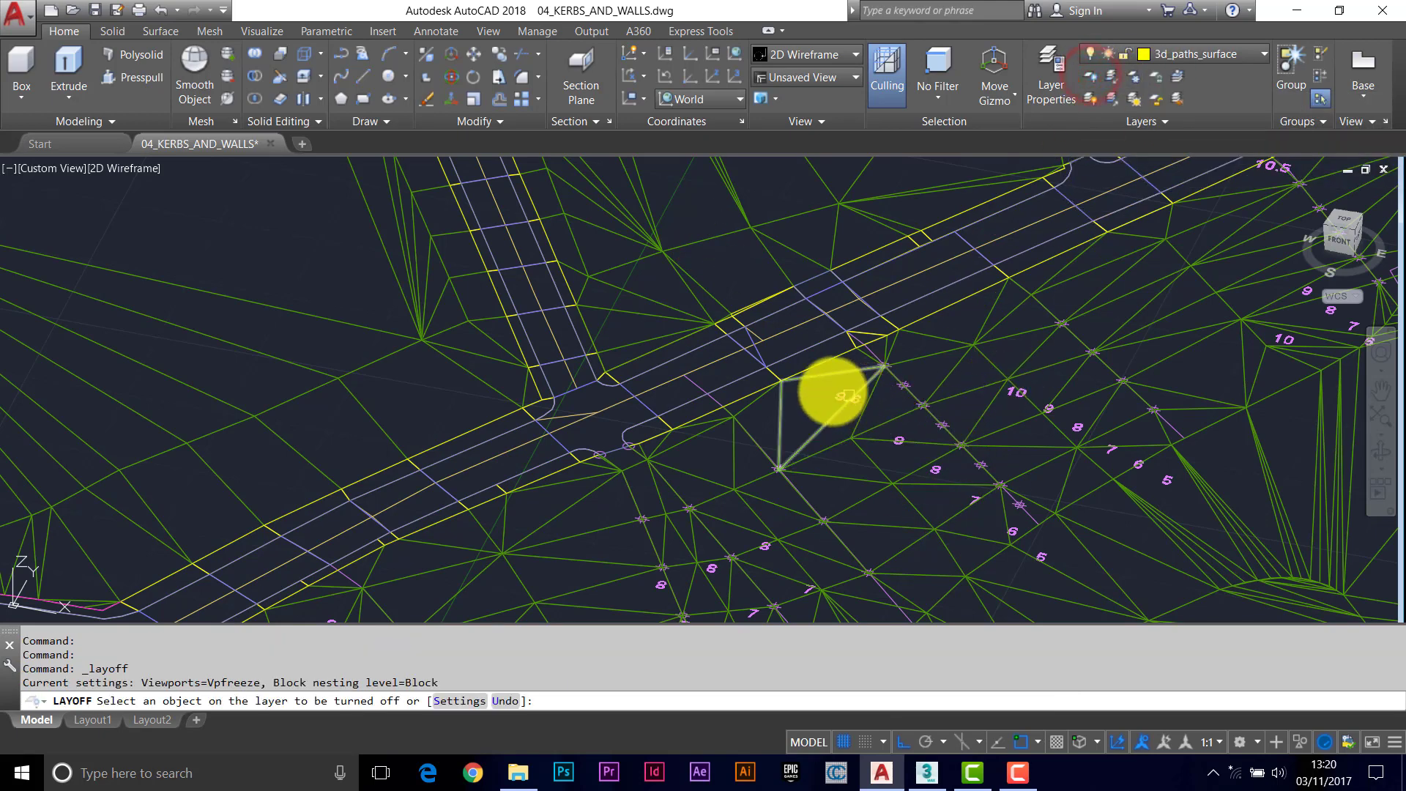
left_click(835, 393)
scroll(847, 399, "down", 5)
scroll(732, 348, "up", 2)
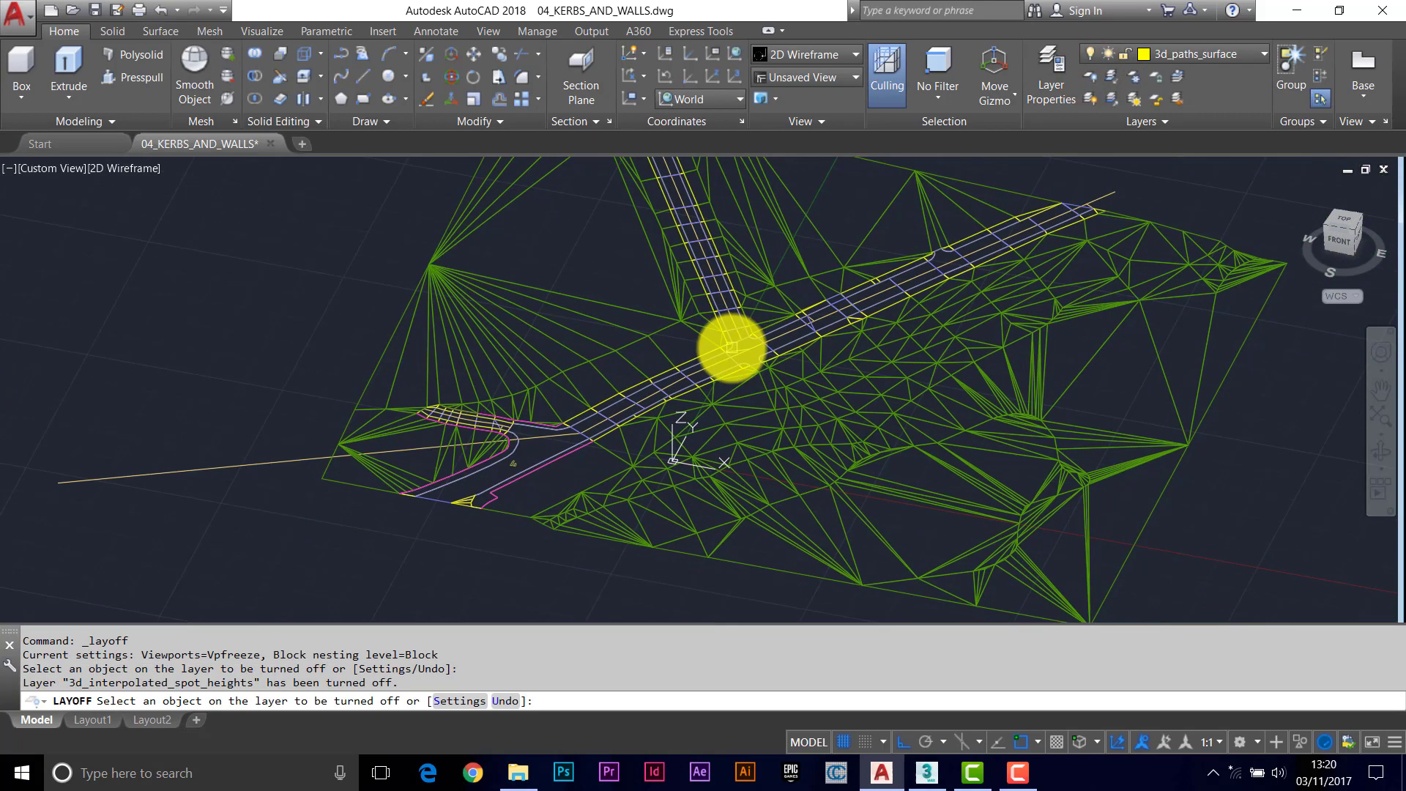
scroll(540, 432, "up", 2)
key("Escape")
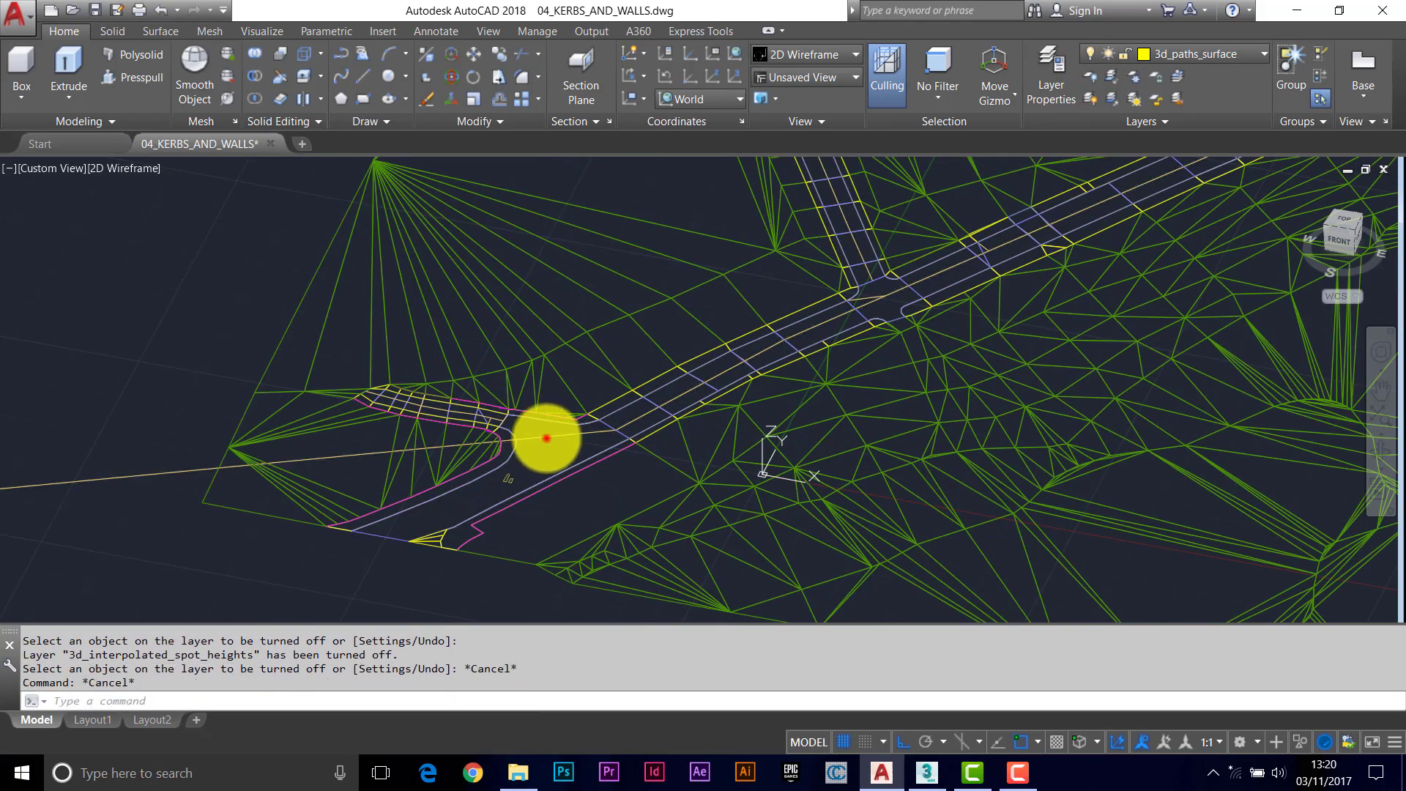
Step: Turn off the 3d_roads_set-out layer by picking the road centreline
left_click(546, 438)
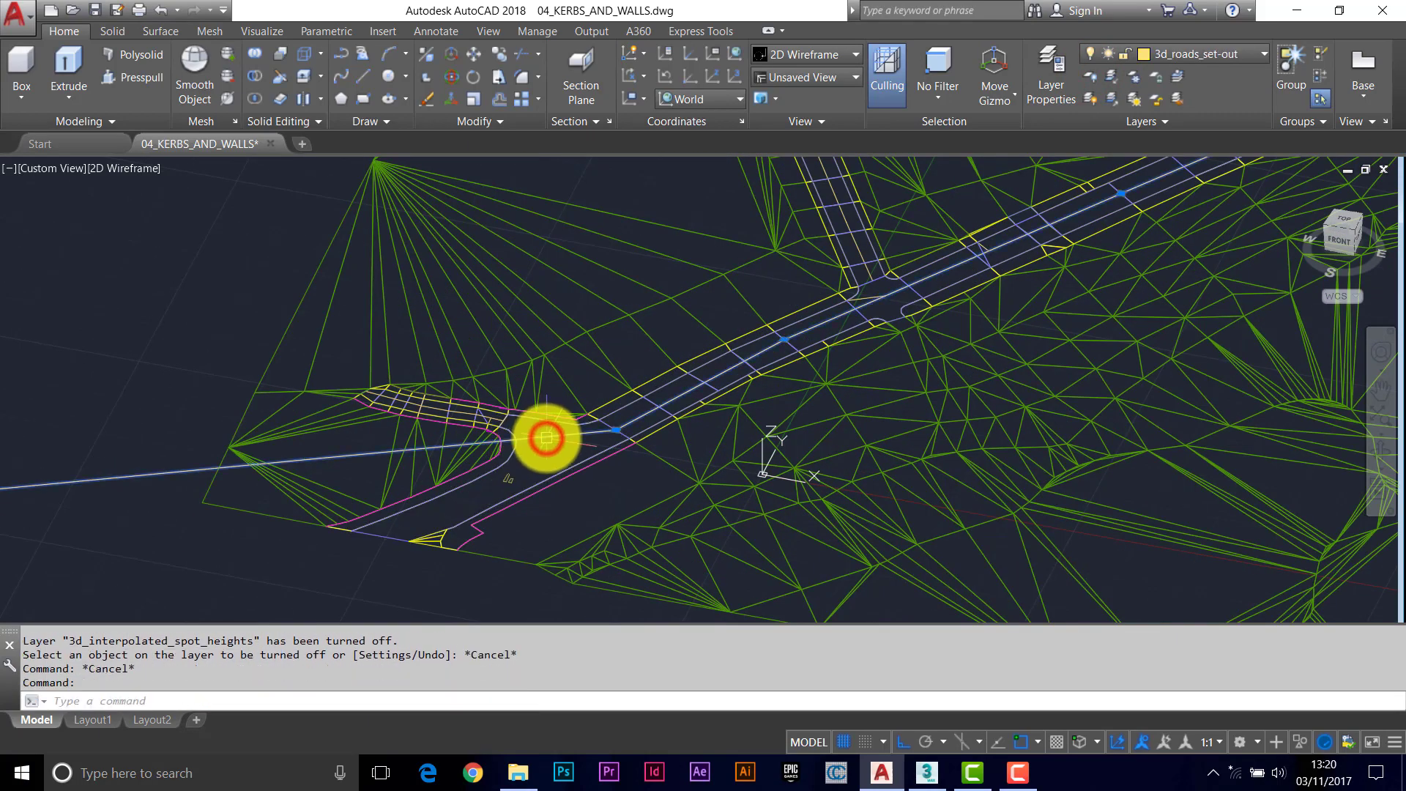
left_click(1092, 75)
left_click(565, 438)
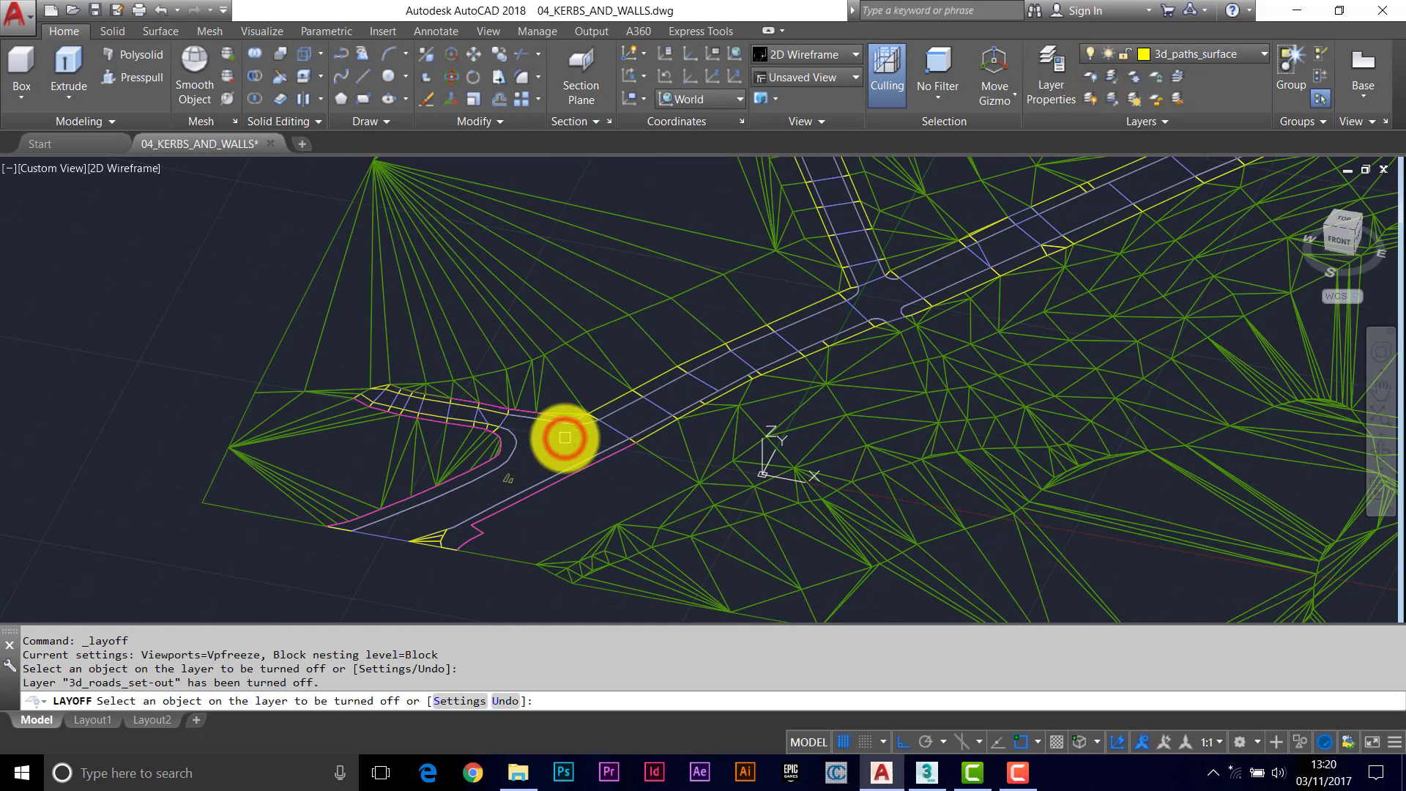
middle_click_drag(699, 377, 596, 402)
scroll(626, 396, "up", 1)
middle_click_drag(669, 374, 597, 394)
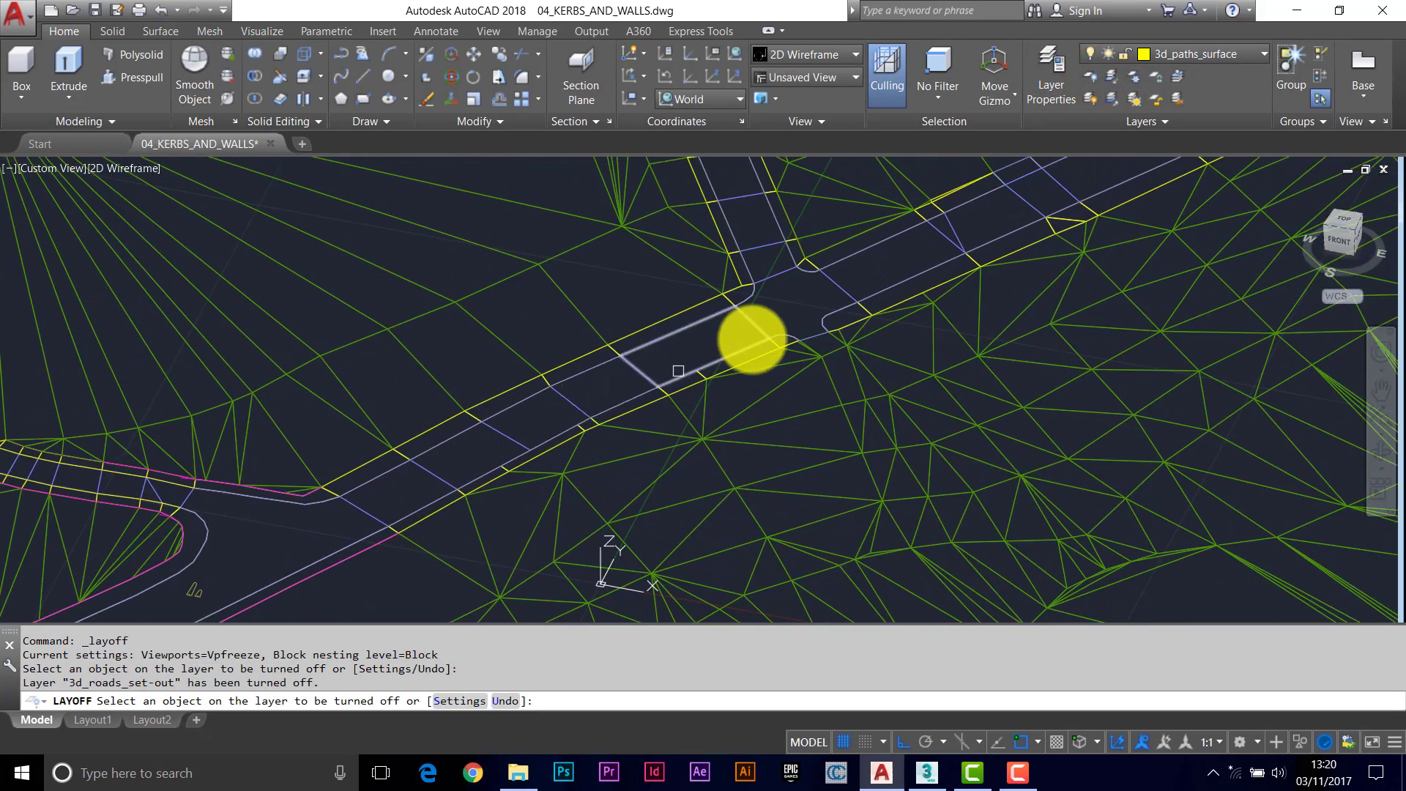
scroll(768, 326, "up", 1)
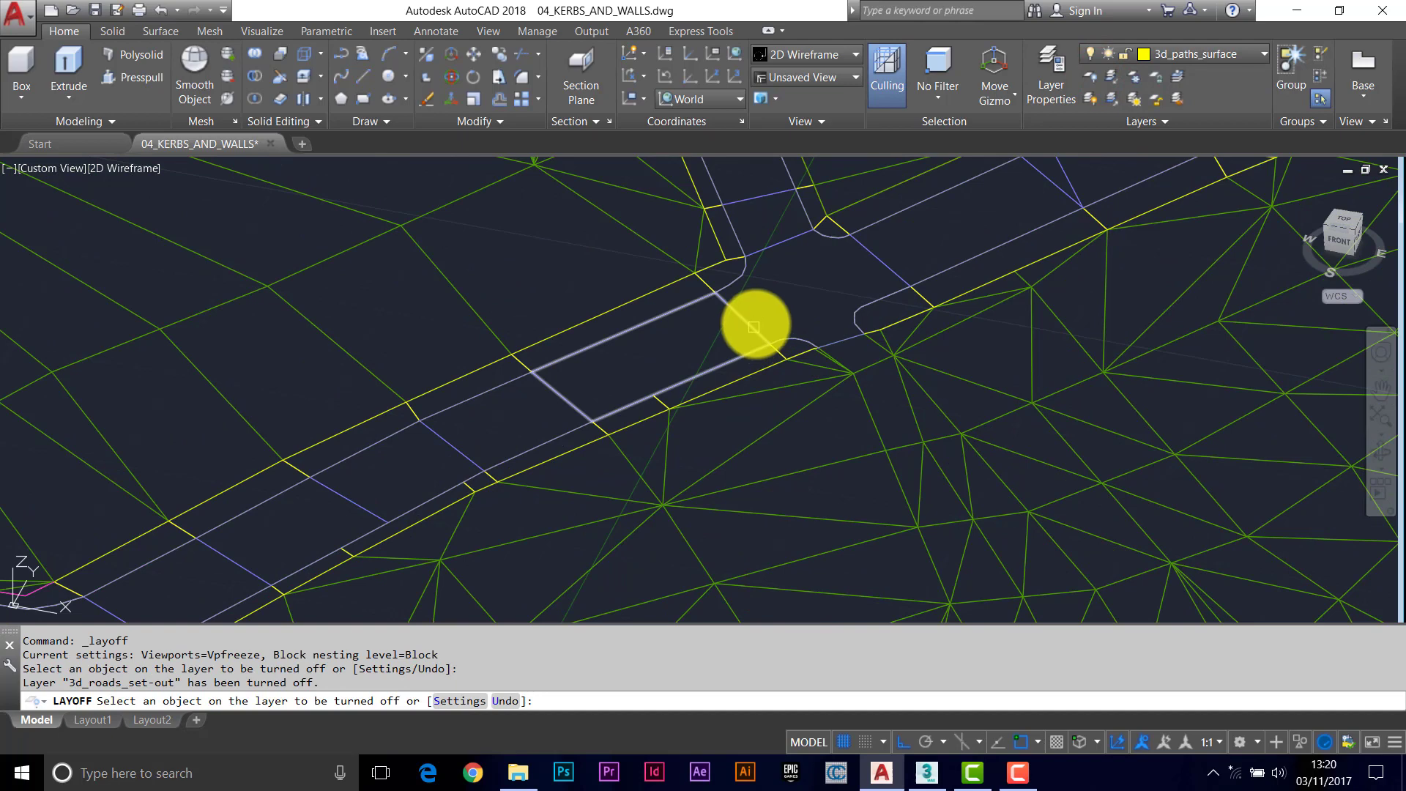
scroll(740, 293, "up", 1)
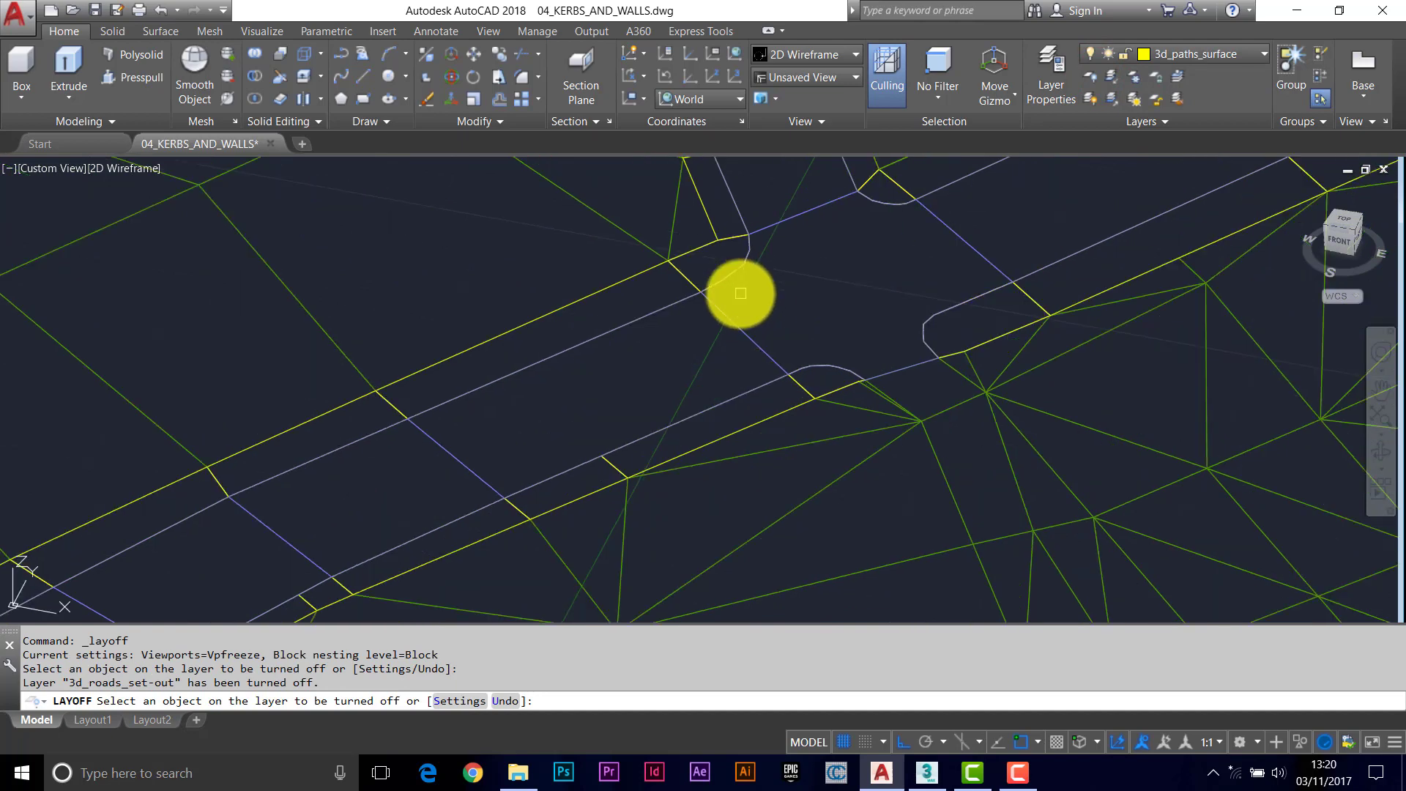
scroll(731, 321, "down", 1)
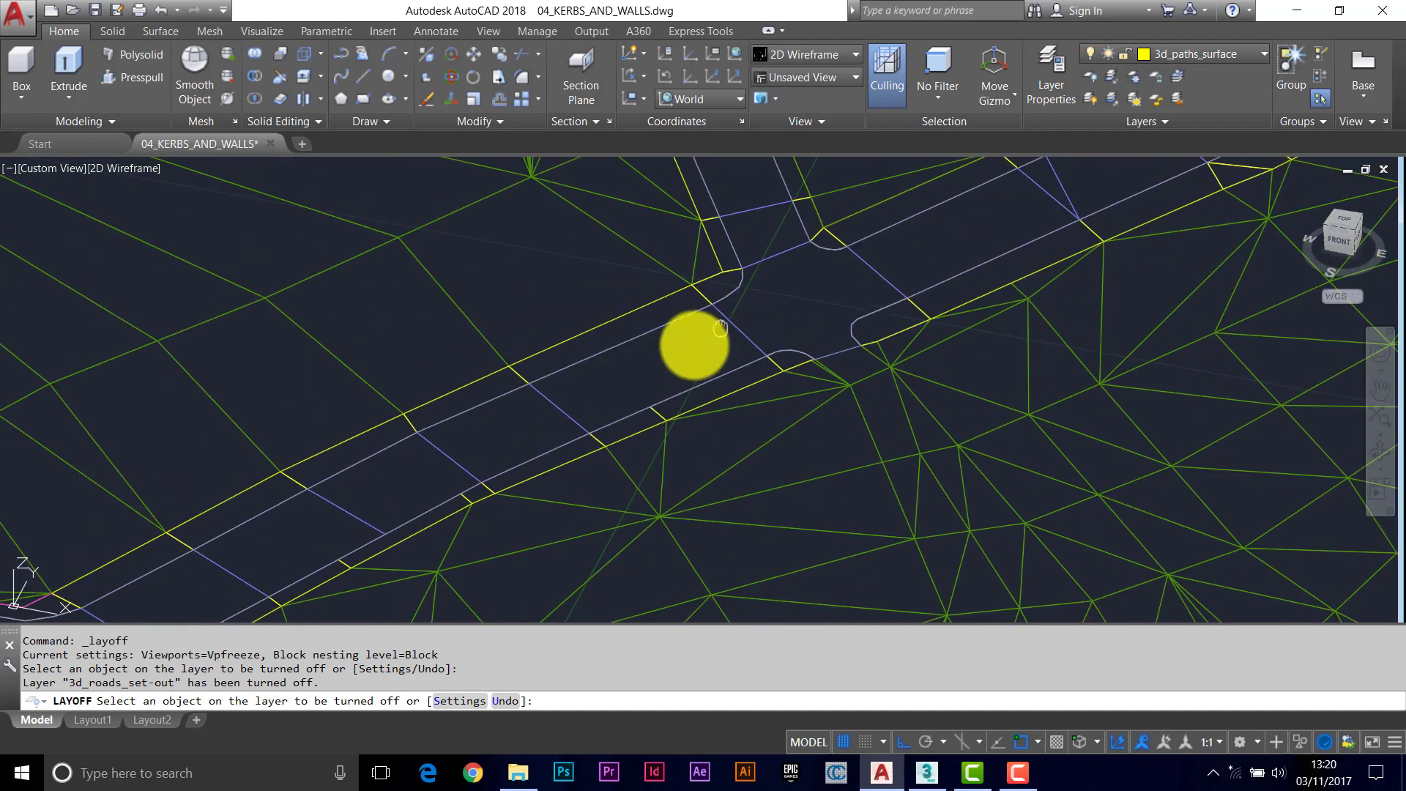
scroll(684, 344, "down", 1)
key("Escape")
key("Escape")
Step: Use SSX with a road face as template to build a selection set of all 3D faces on layer 3d_roads_surface
scroll(664, 359, "down", 1)
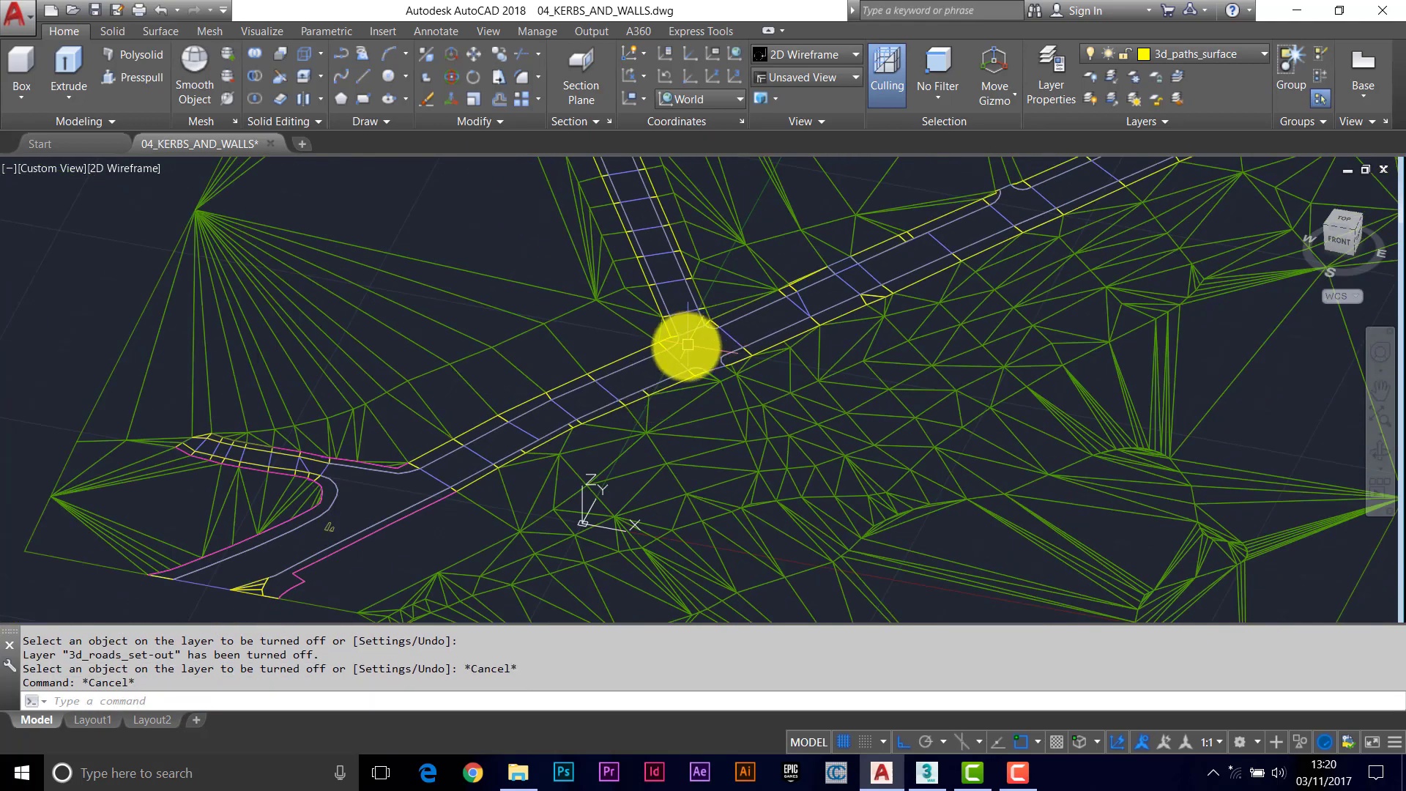
scroll(677, 352, "up", 3)
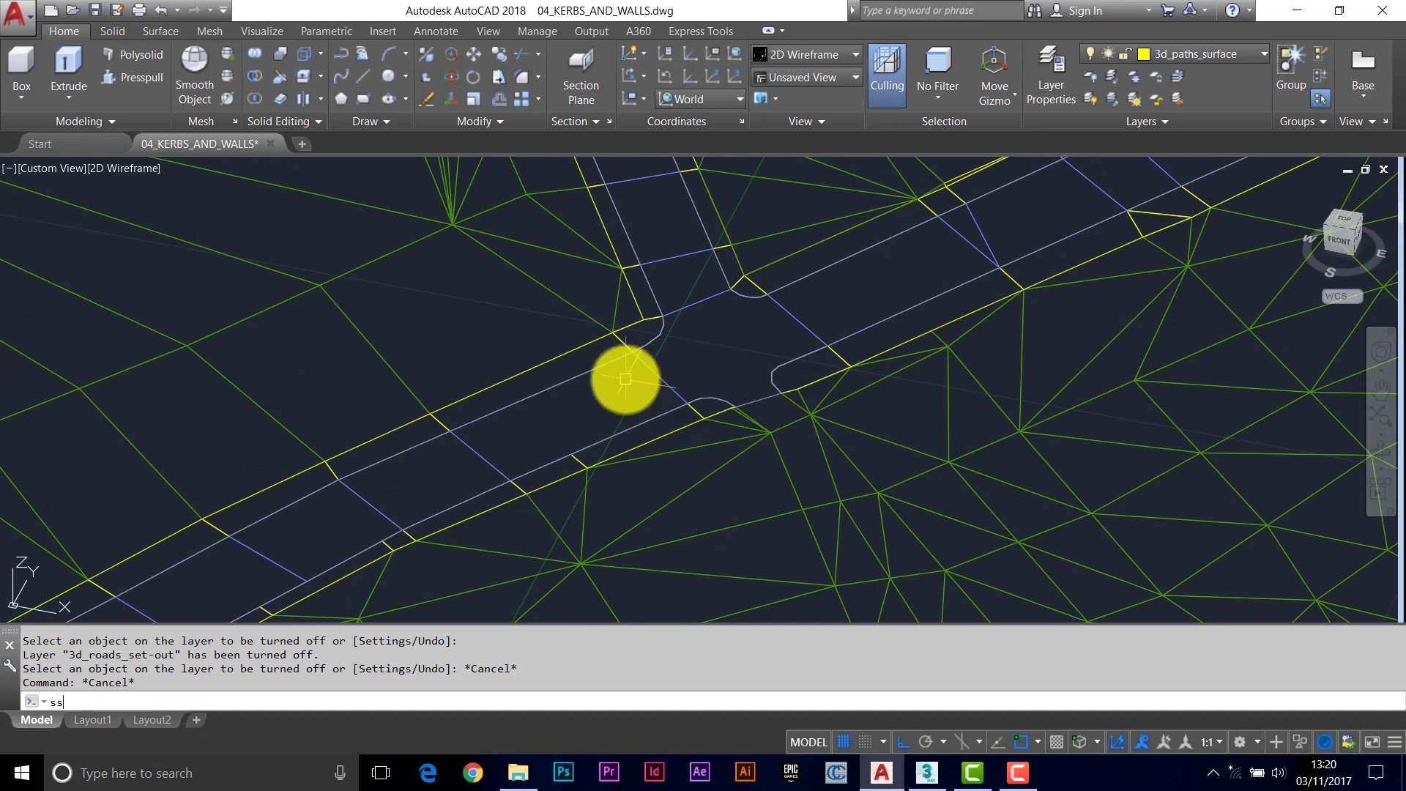
type("x")
key("Caps_Lock")
key("Return")
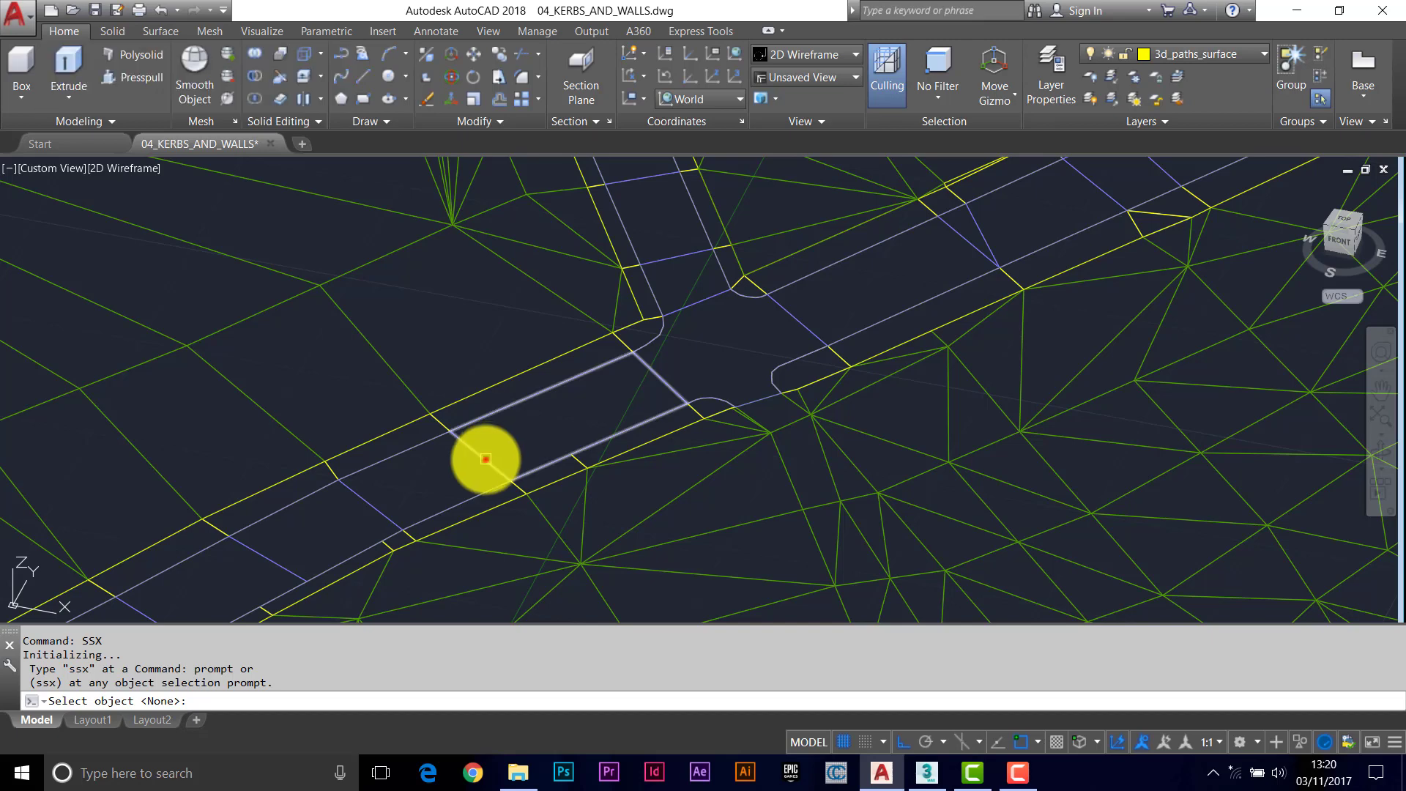
left_click(486, 459)
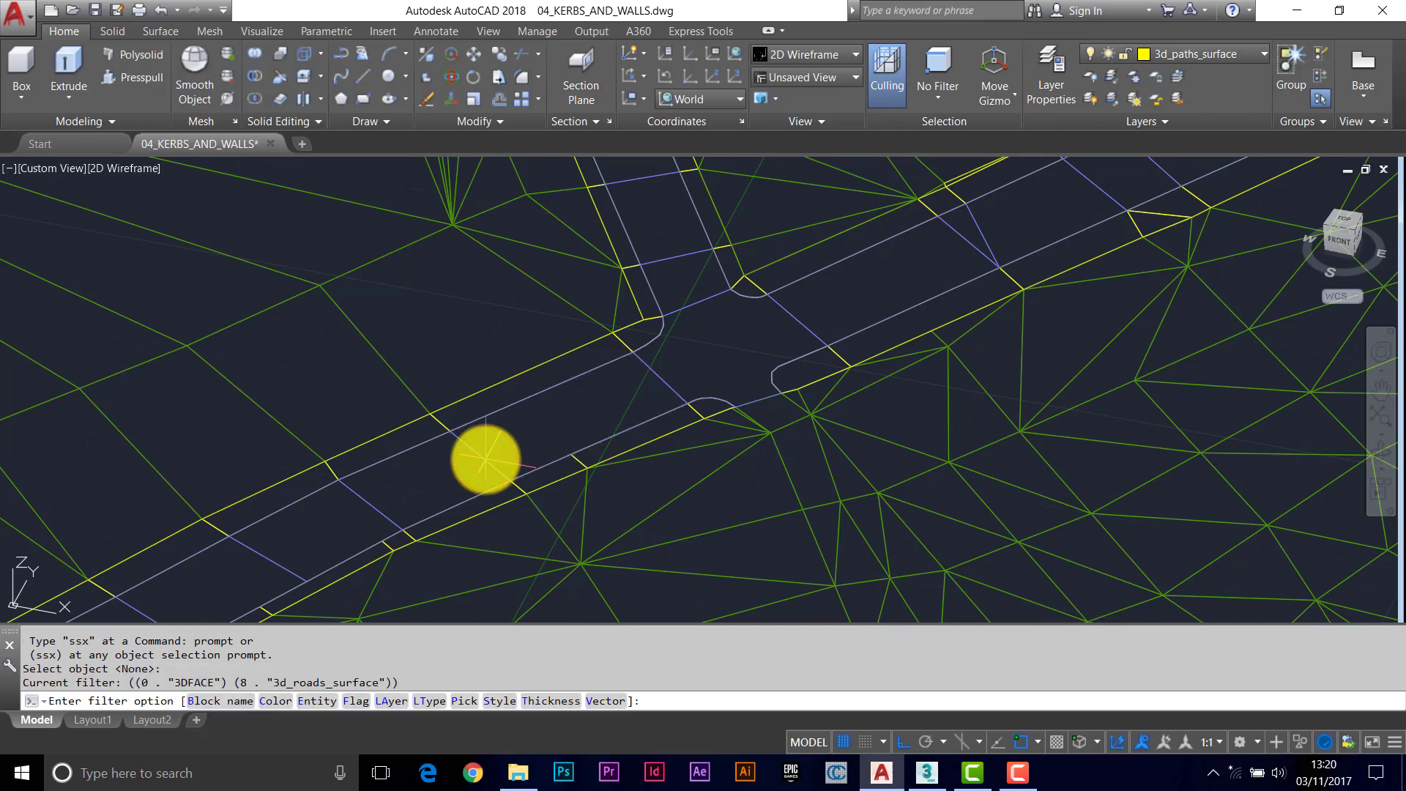
key("Return")
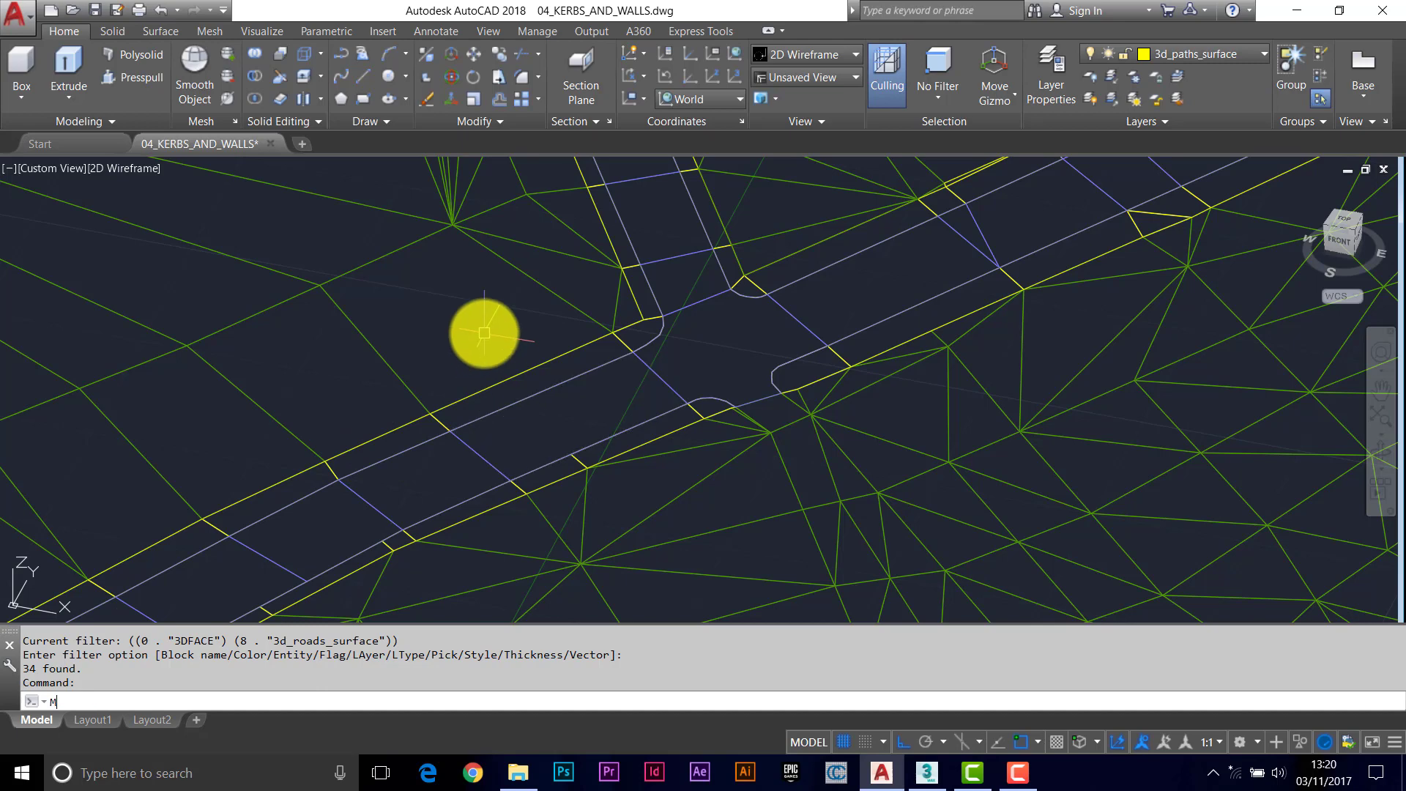
Step: Start Move on the previous selection set and add the road surfaces at the central junction, the north-east recess and the western junction
key("Return")
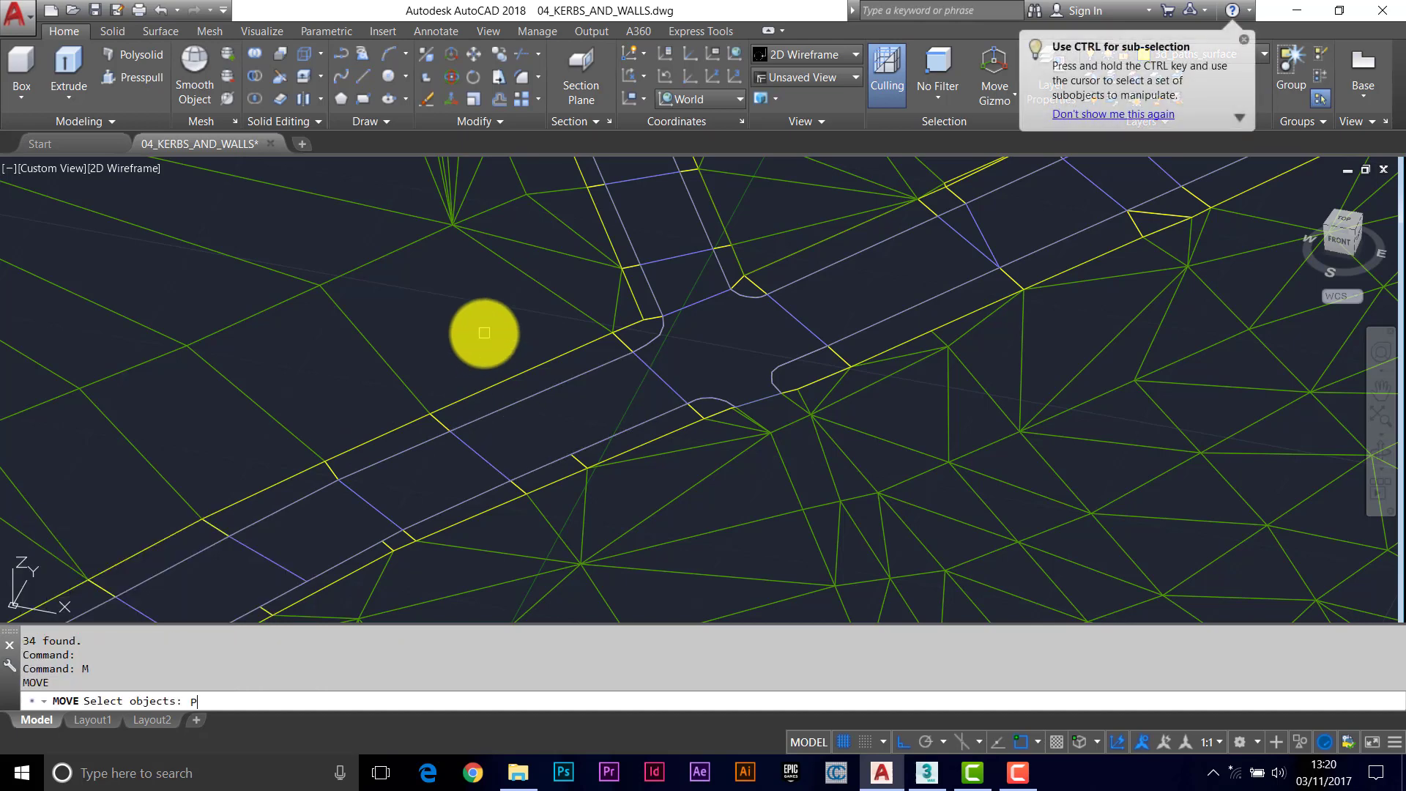
type("P")
key("Return")
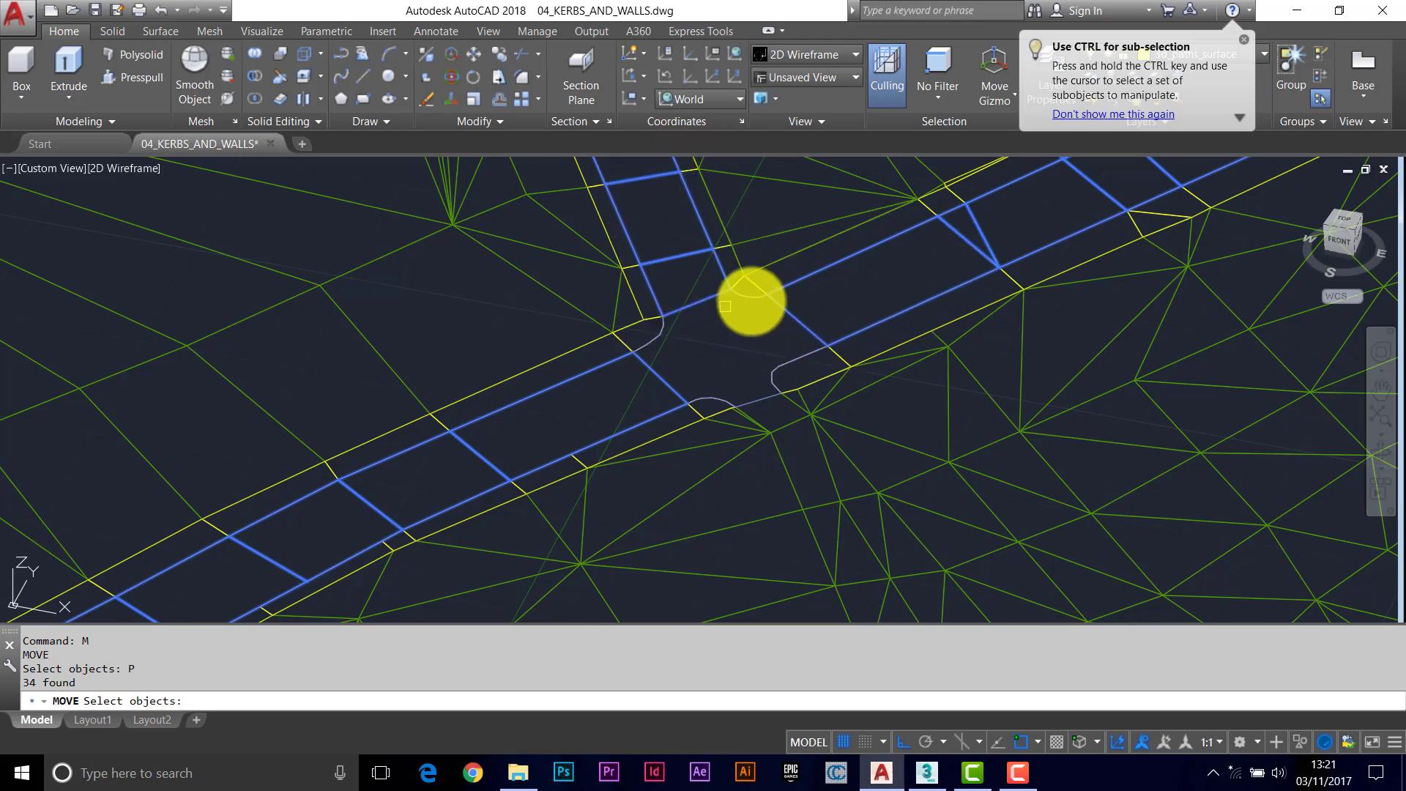
left_click(744, 300)
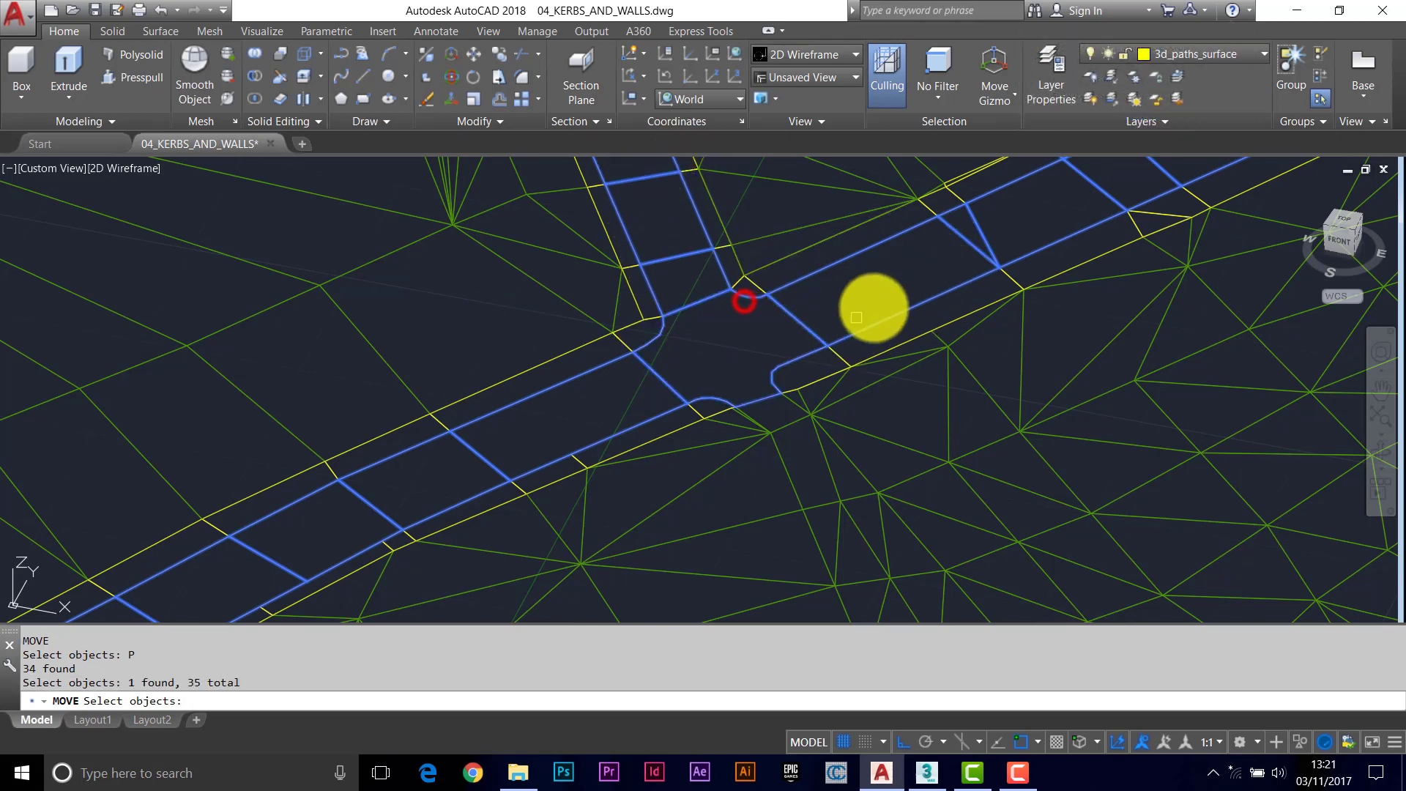
scroll(856, 317, "down", 2)
middle_click_drag(922, 264, 694, 389)
middle_click_drag(1029, 249, 924, 305)
left_click(933, 270)
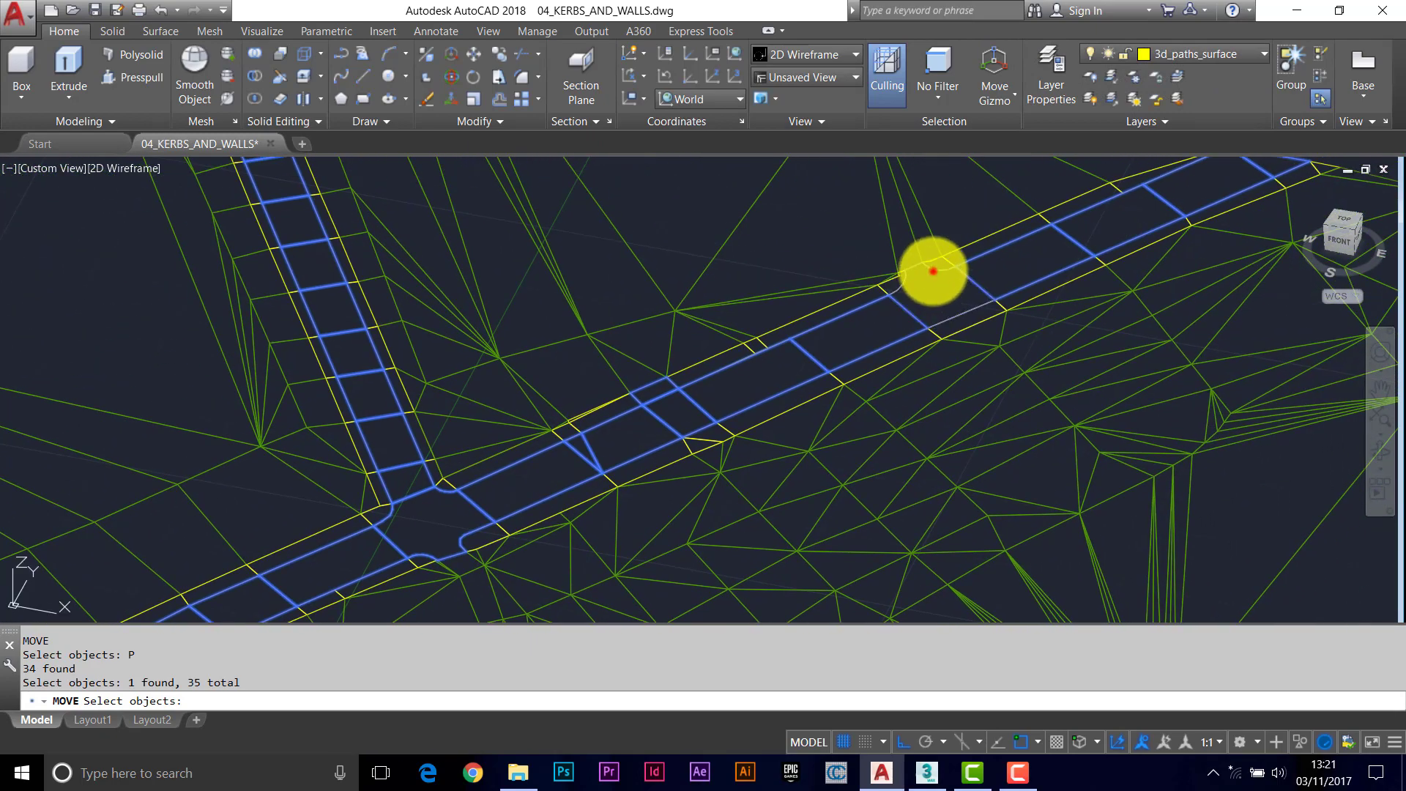
scroll(933, 275, "down", 2)
middle_click_drag(719, 388, 859, 280)
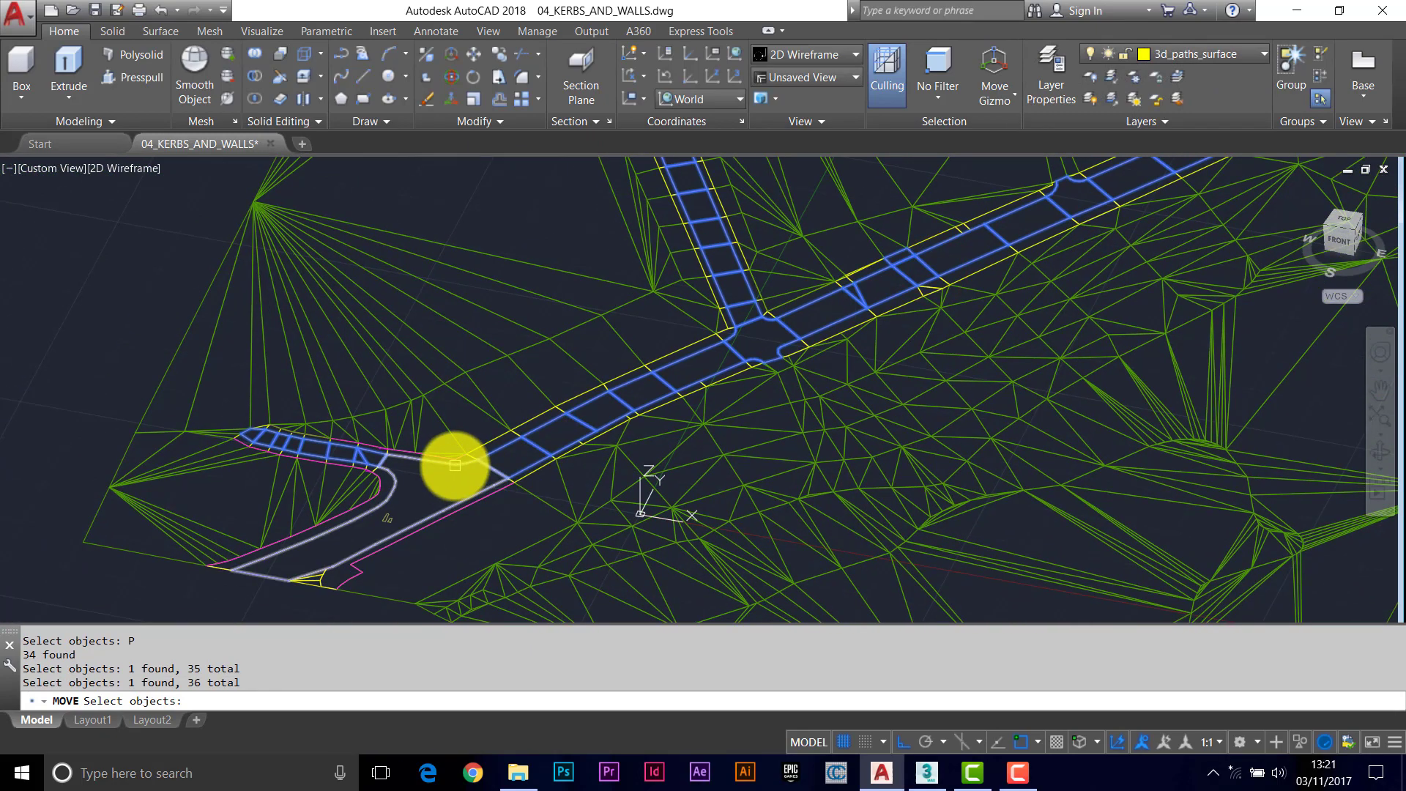
left_click(455, 465)
scroll(443, 483, "up", 4)
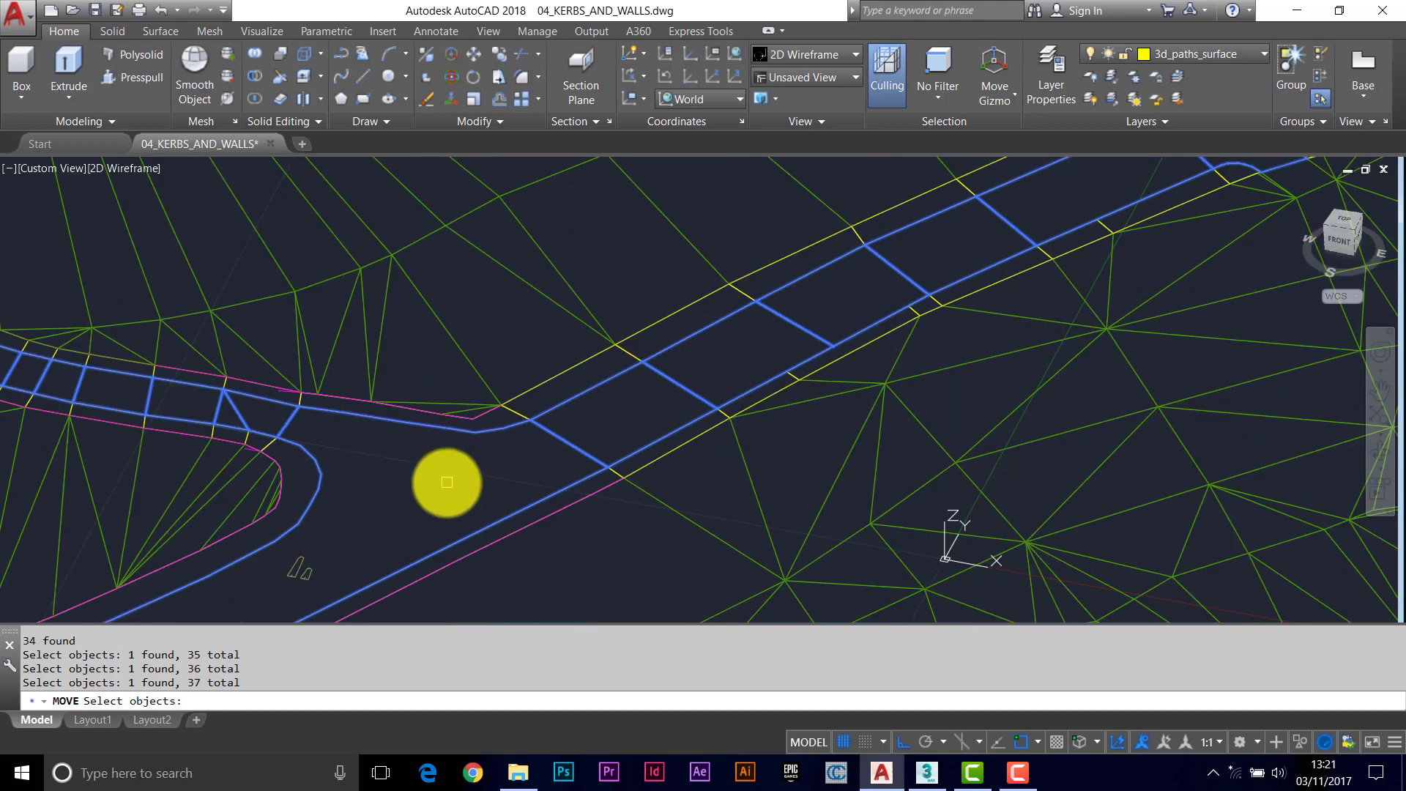
Step: Move the selected road surfaces 0.125 straight down along the Z axis
key("Return")
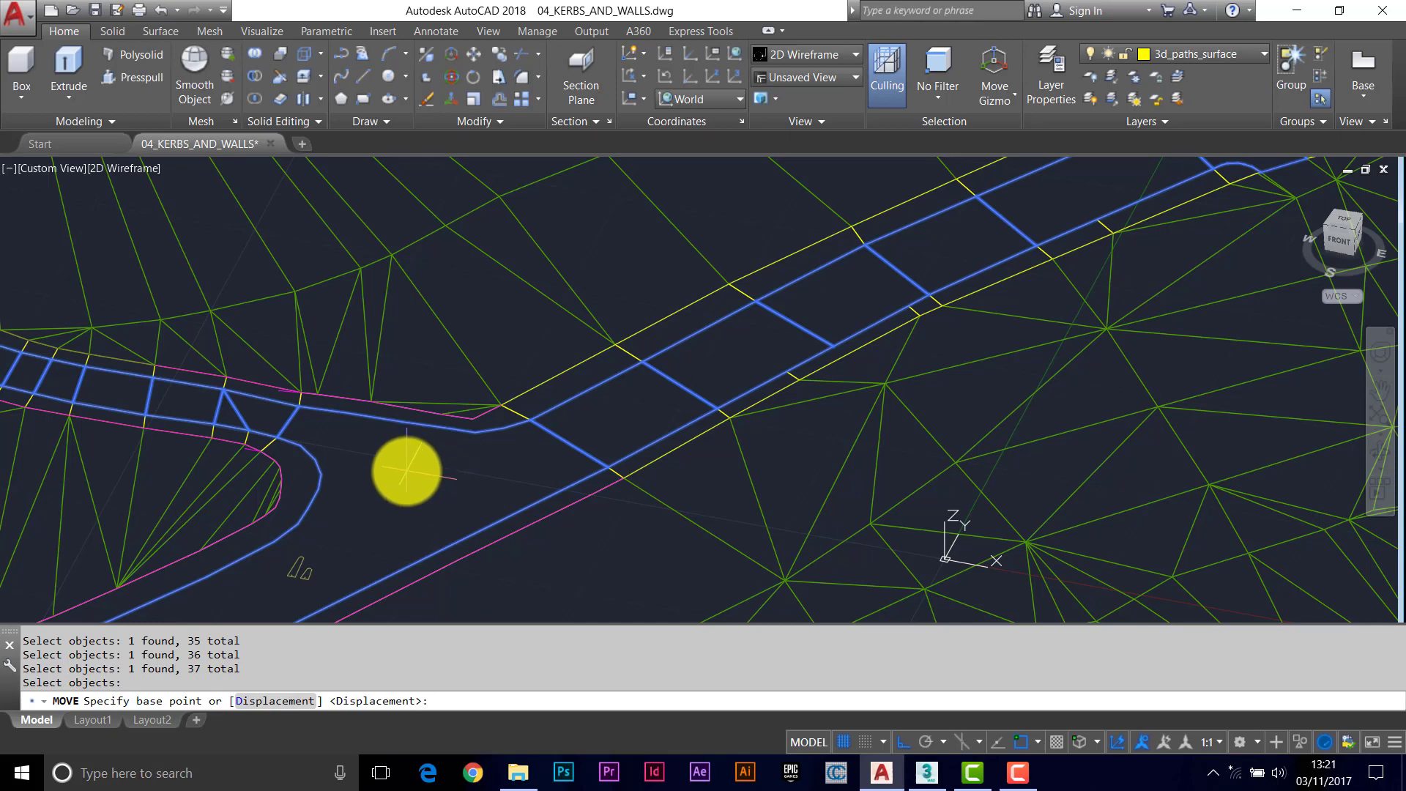
left_click(406, 470)
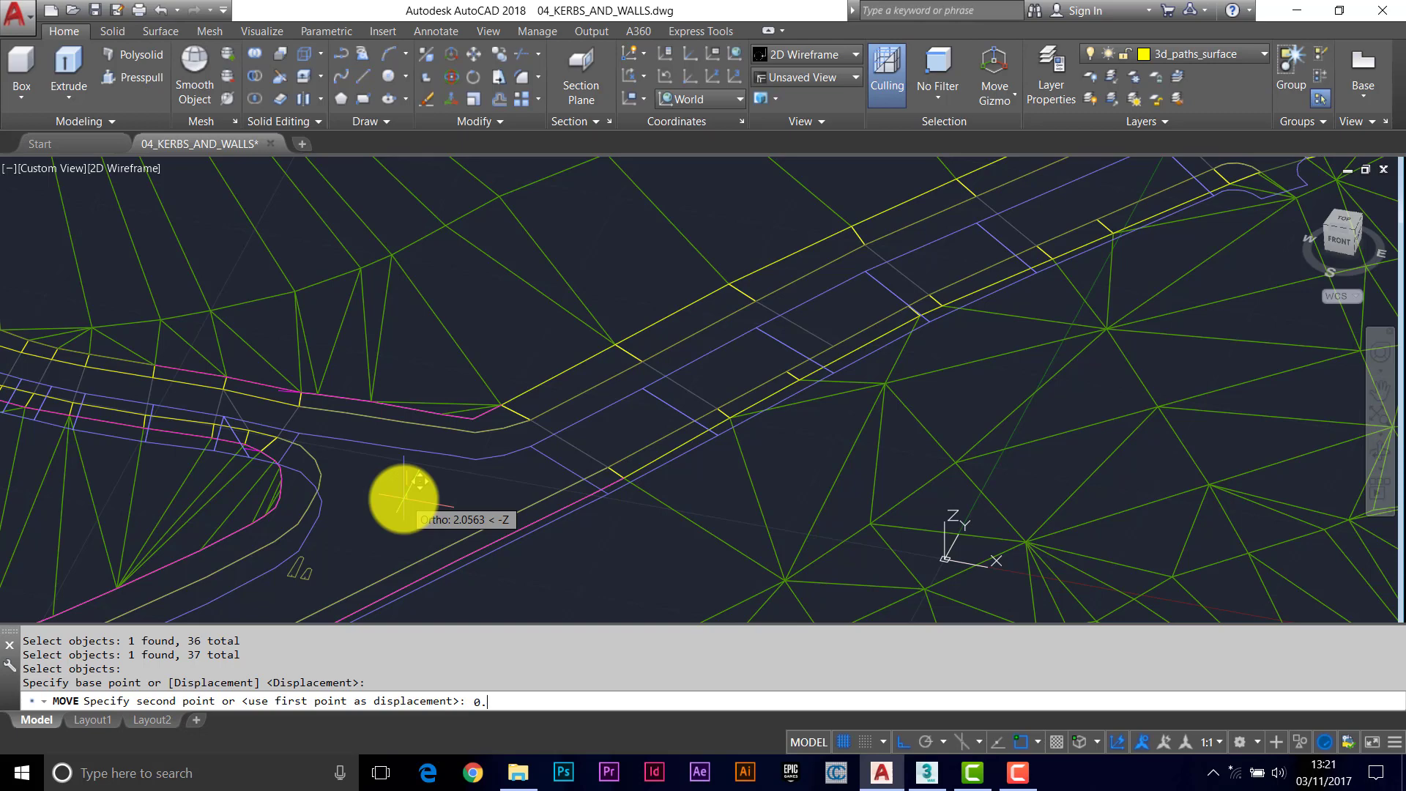
key("Return")
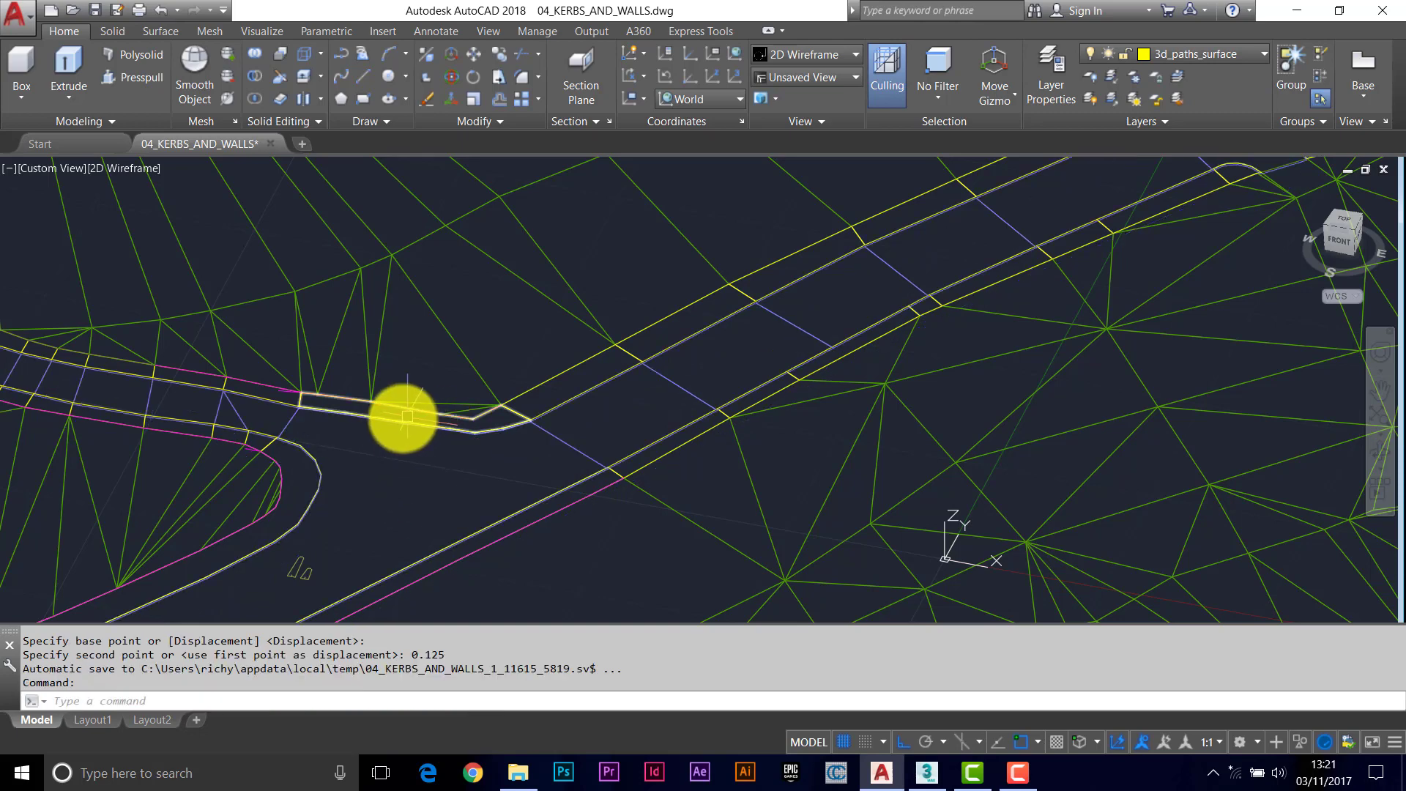
scroll(483, 437, "up", 3)
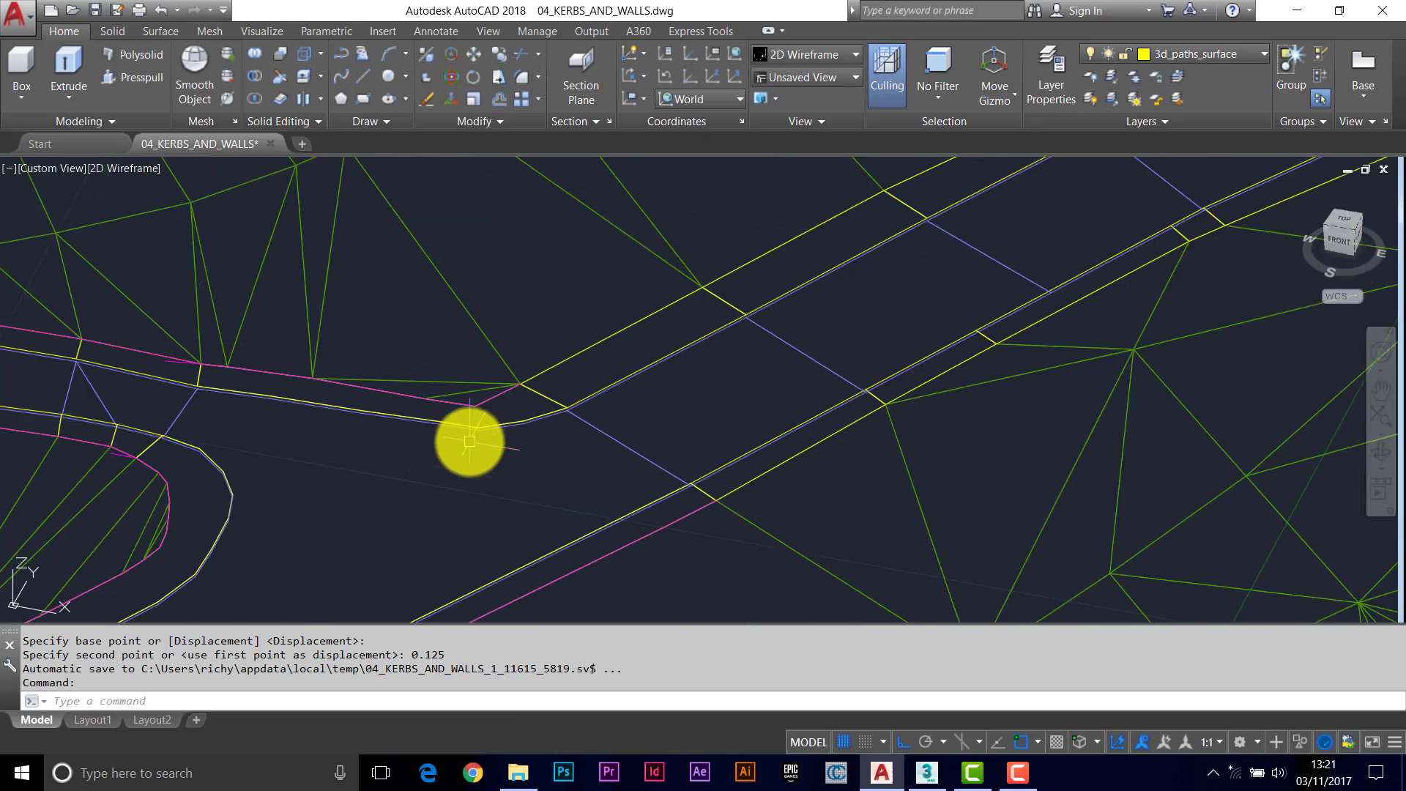
middle_click_drag(475, 430, 401, 419)
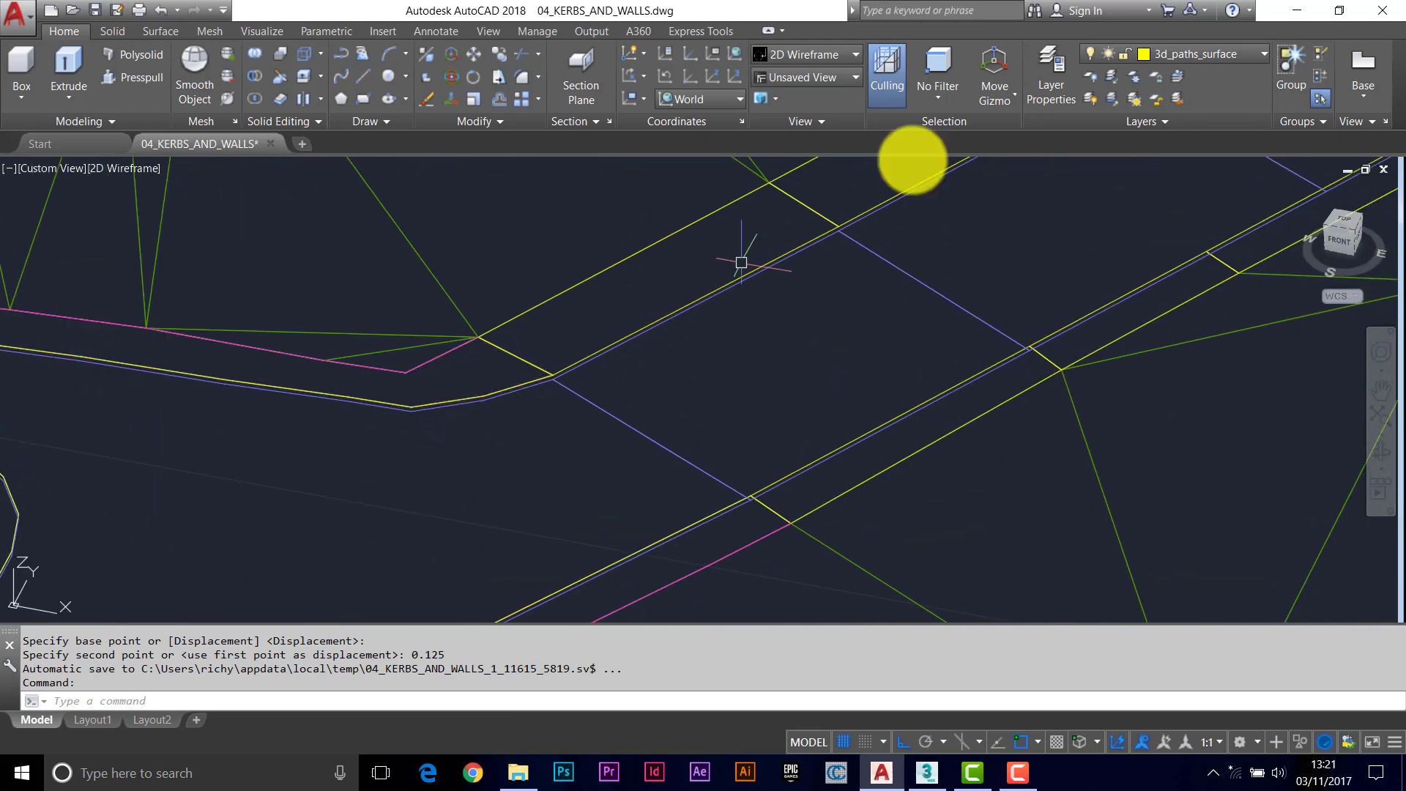
Step: Make 3d_kerb_face the current layer and draw four connected lines along the lowered road edge from the bend up the north-east road
left_click(1242, 60)
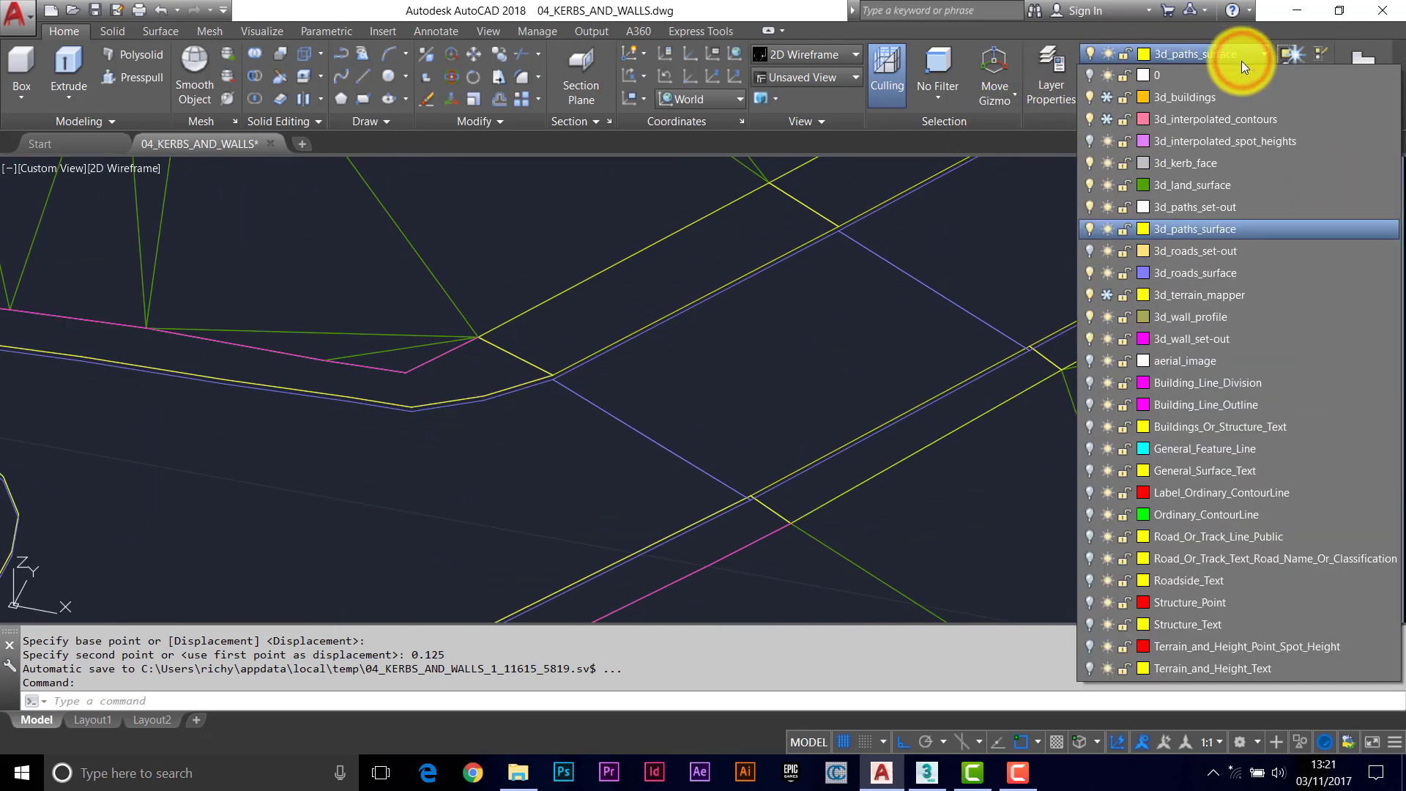
left_click(1192, 165)
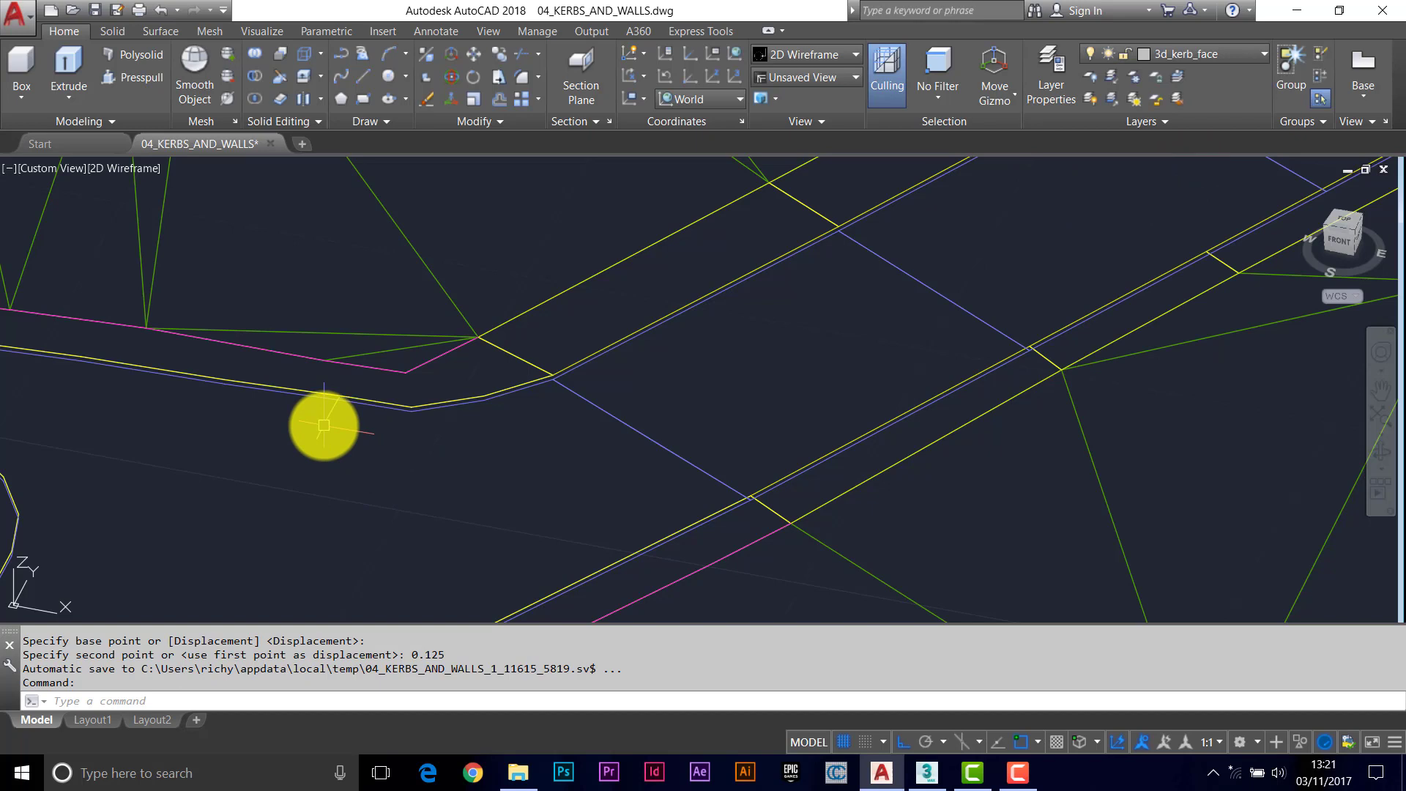
key("Return")
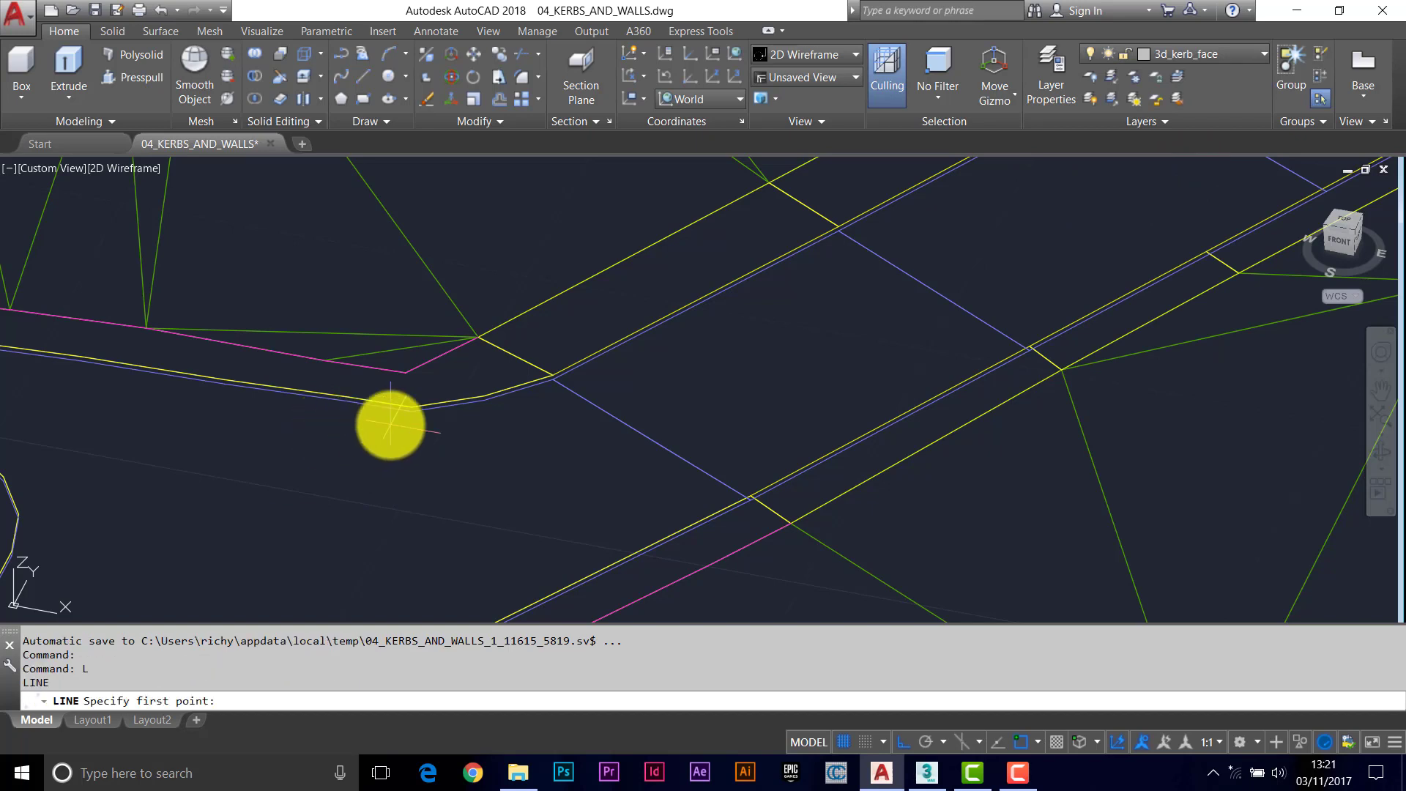
scroll(388, 419, "up", 2)
left_click(414, 402)
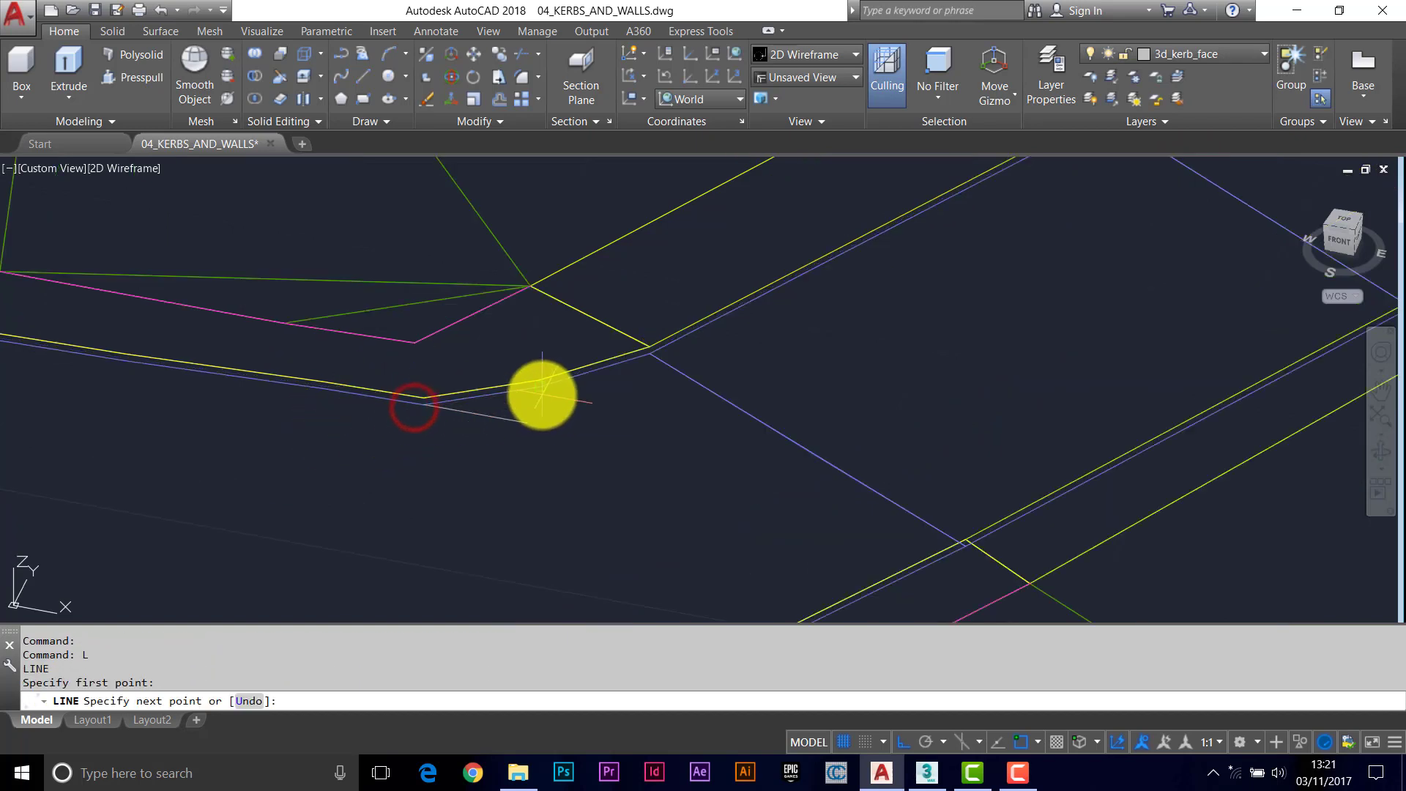
left_click(540, 386)
left_click(644, 358)
middle_click_drag(910, 304, 649, 445)
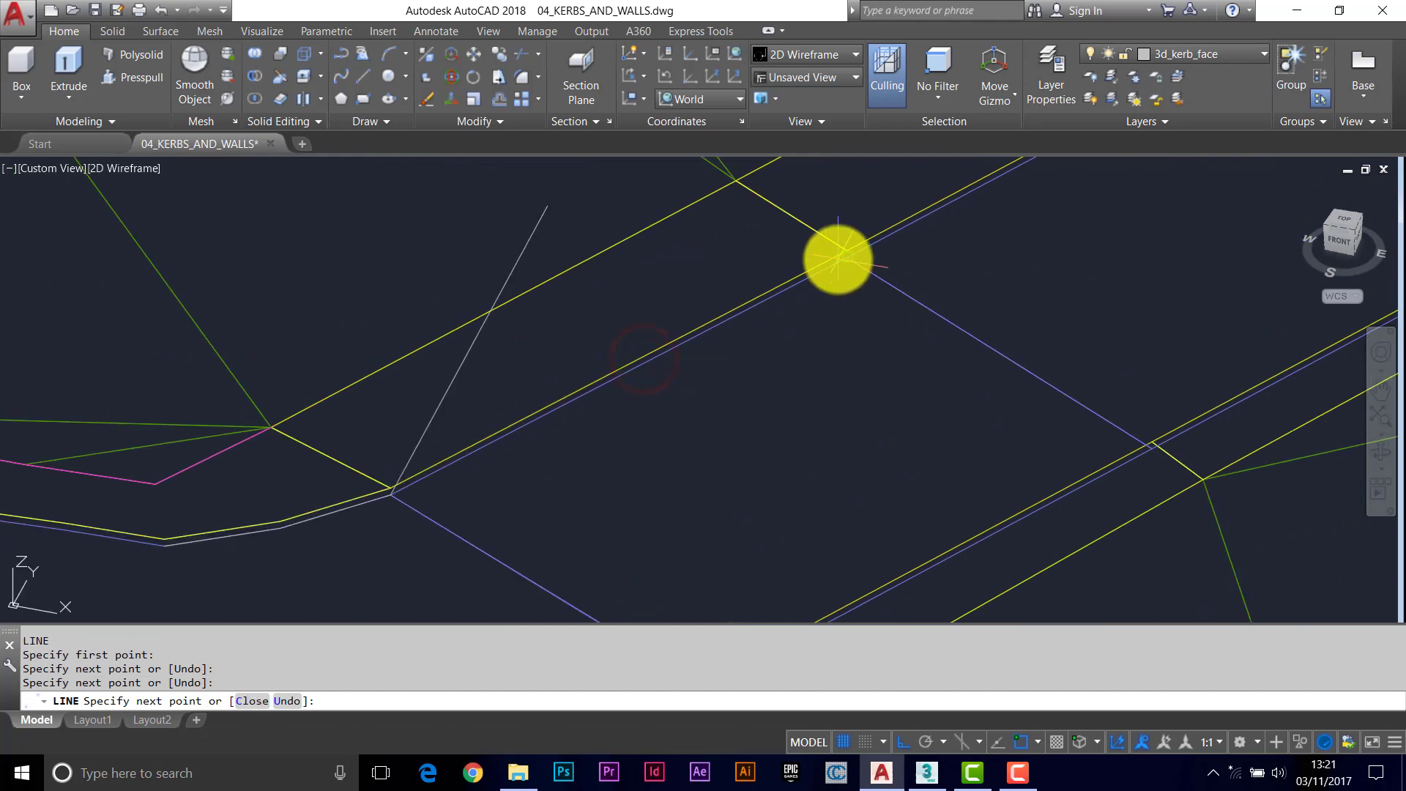
left_click(838, 258)
scroll(952, 271, "down", 2)
middle_click_drag(959, 269, 798, 365)
left_click(935, 271)
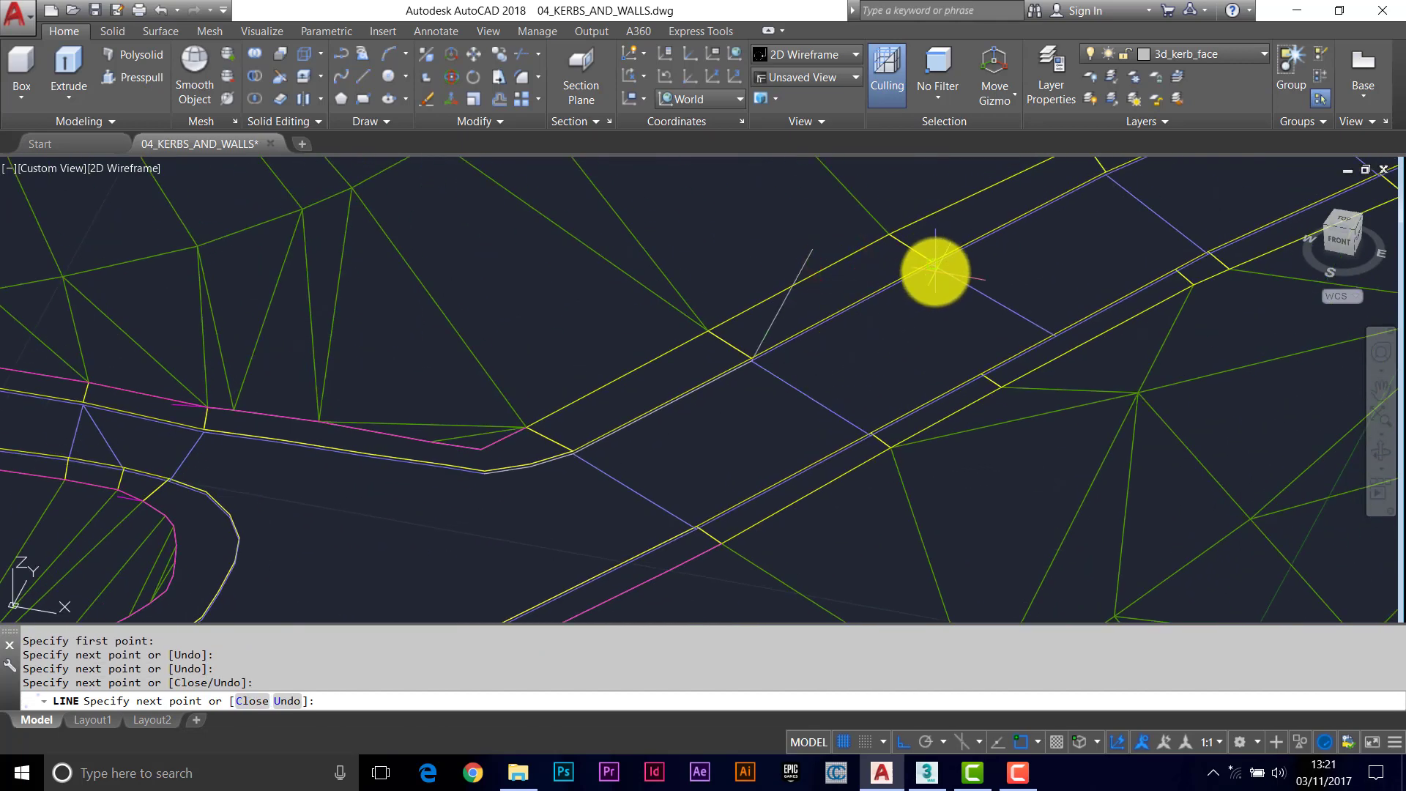
key("Return")
Step: Set the thickness of the first three kerb lines around the bend to 0.125 in their properties
scroll(703, 416, "up", 2)
middle_click_drag(542, 492, 618, 462)
scroll(463, 494, "up", 2)
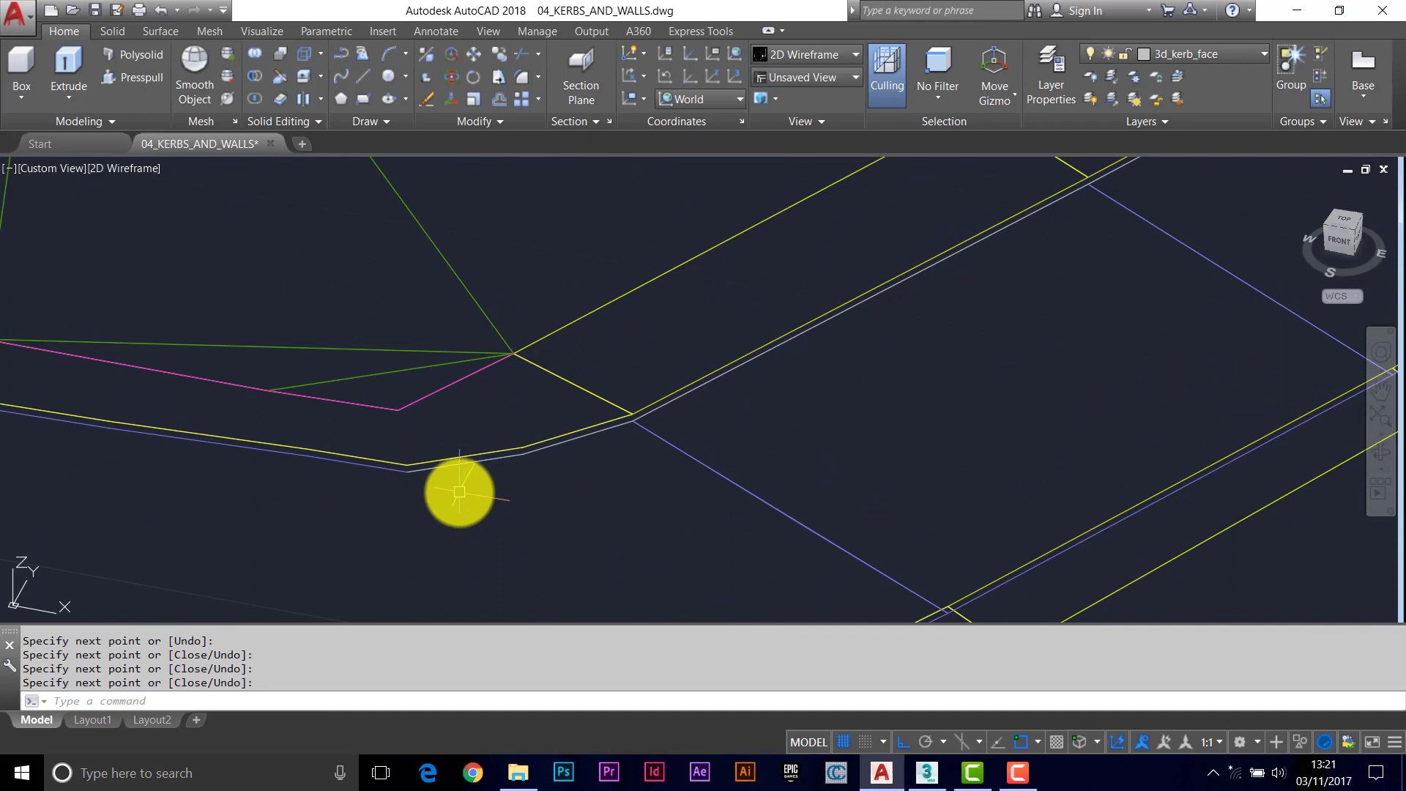
type("PR")
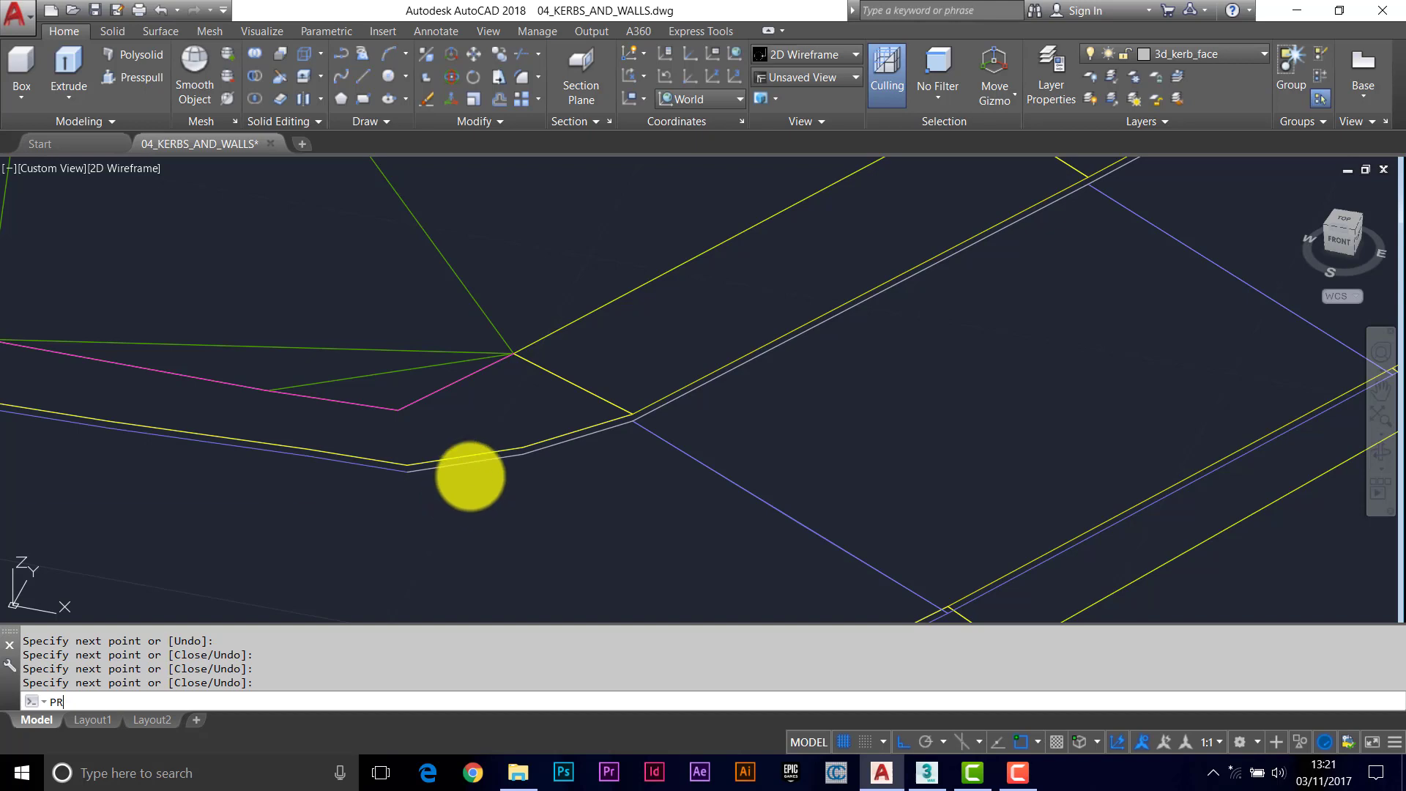
key("Return")
left_click(469, 462)
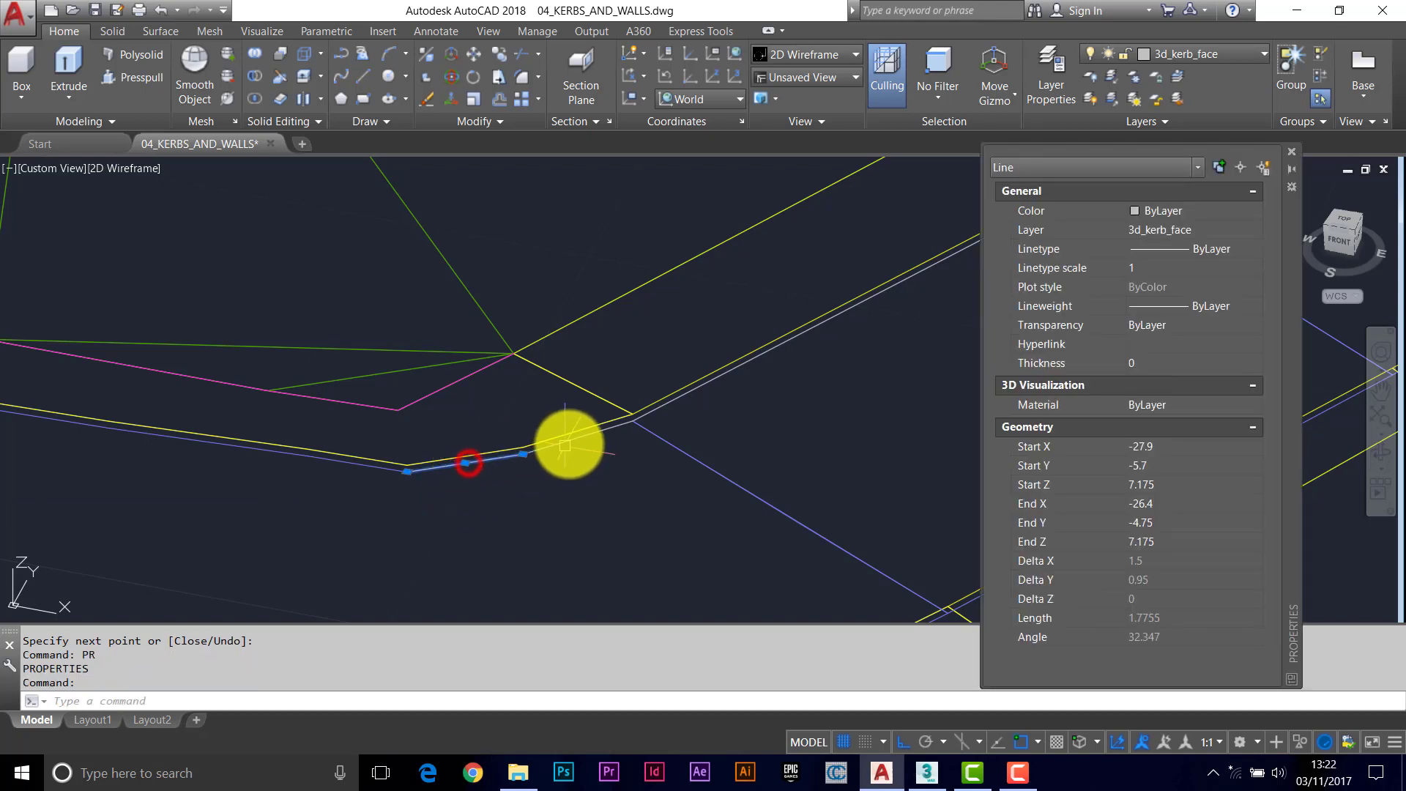
left_click(569, 440)
left_click(674, 400)
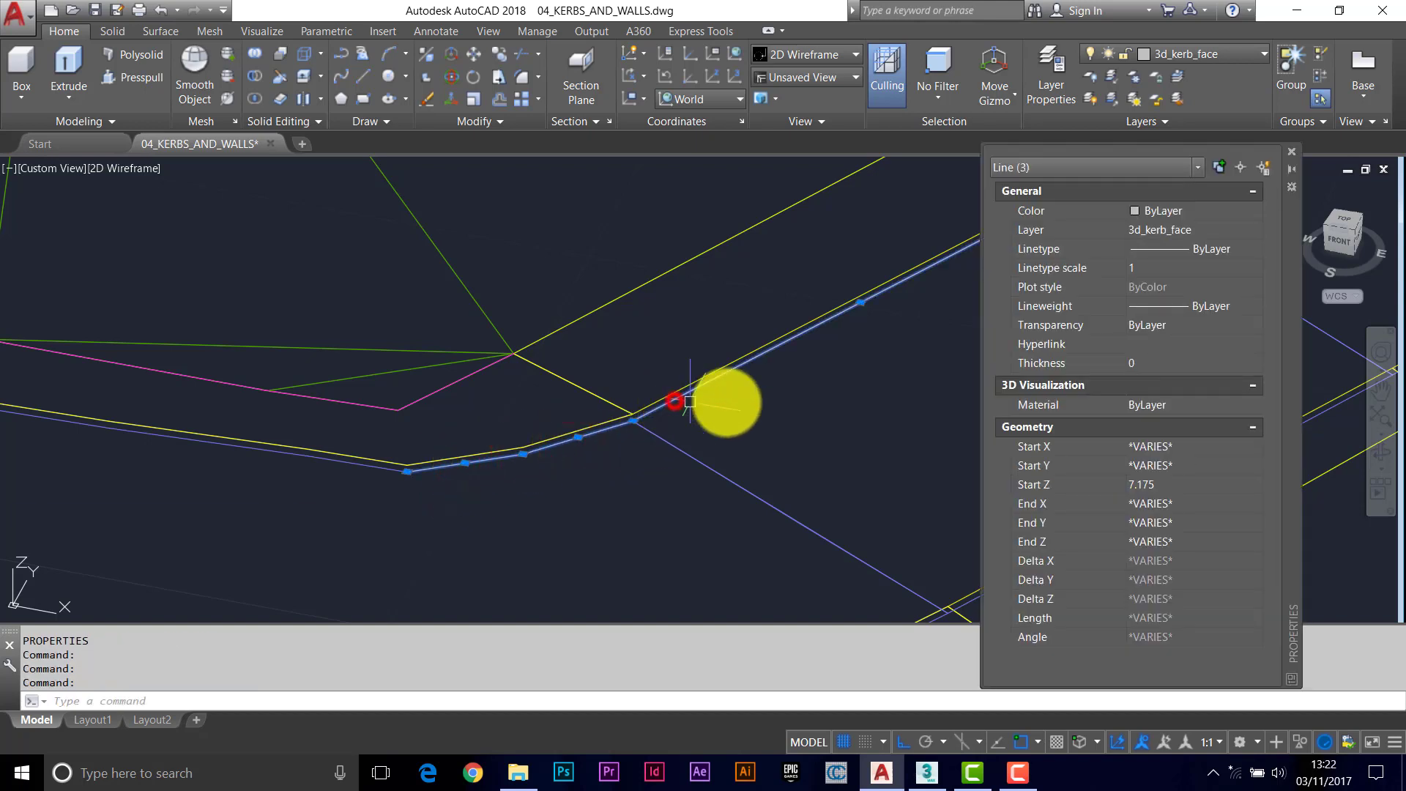
left_click(1162, 366)
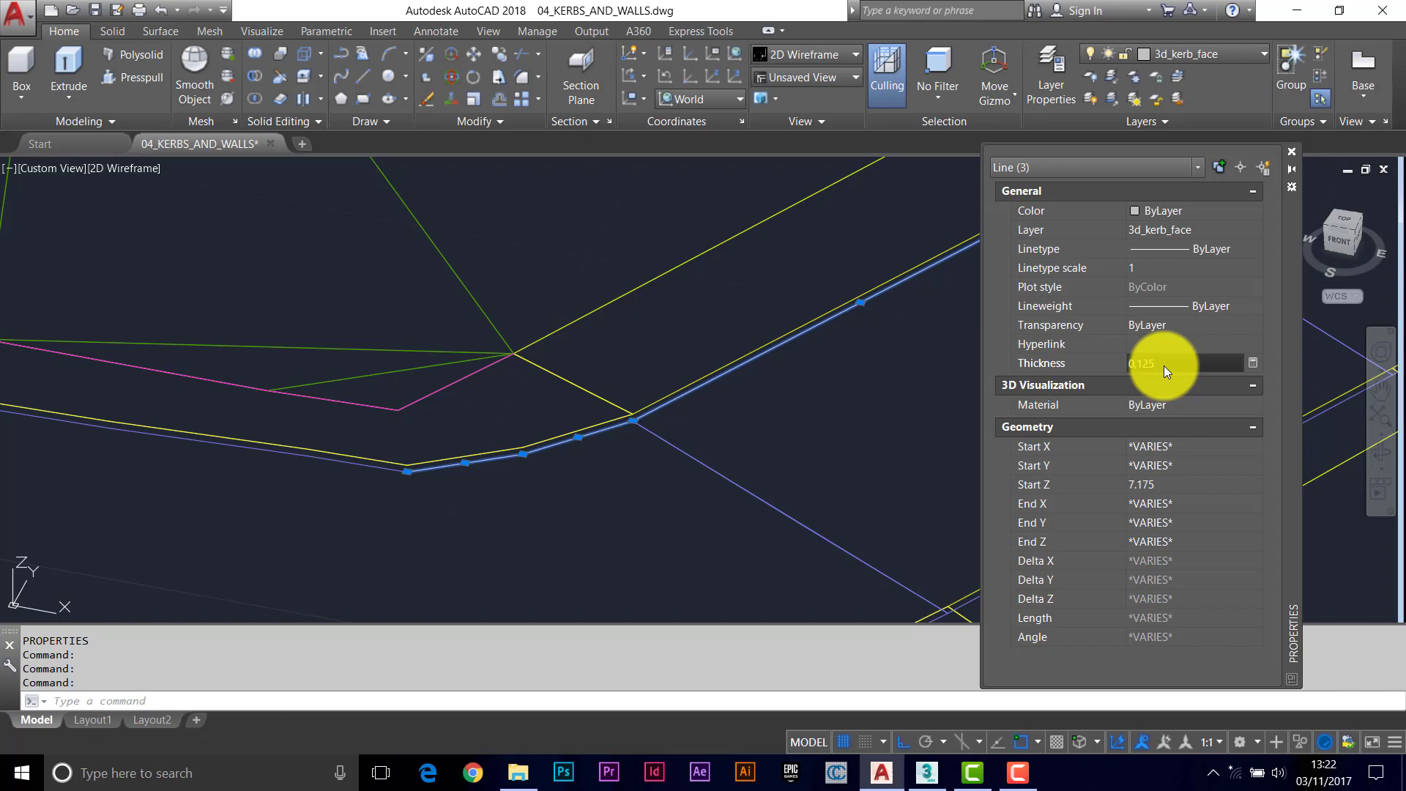
key("Return")
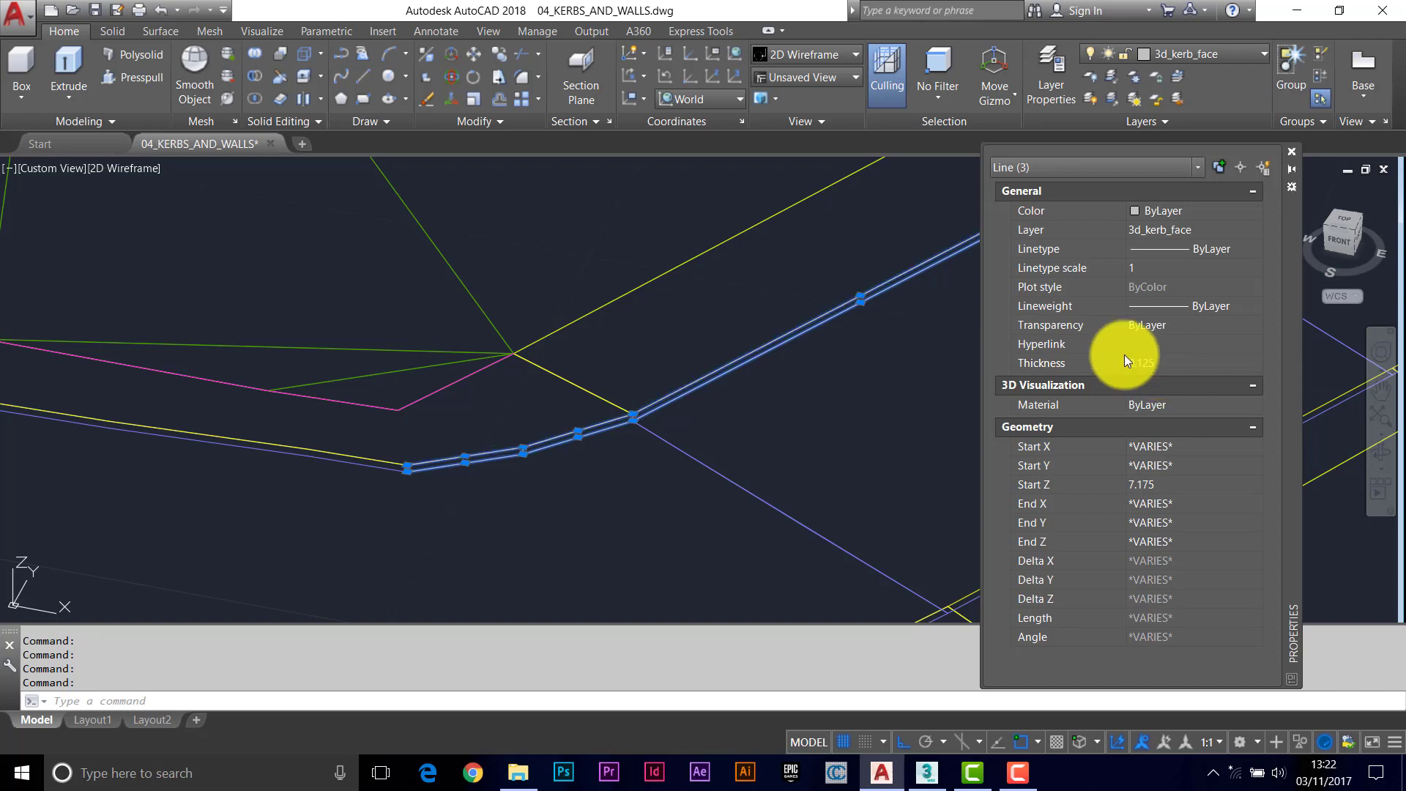
key("Escape")
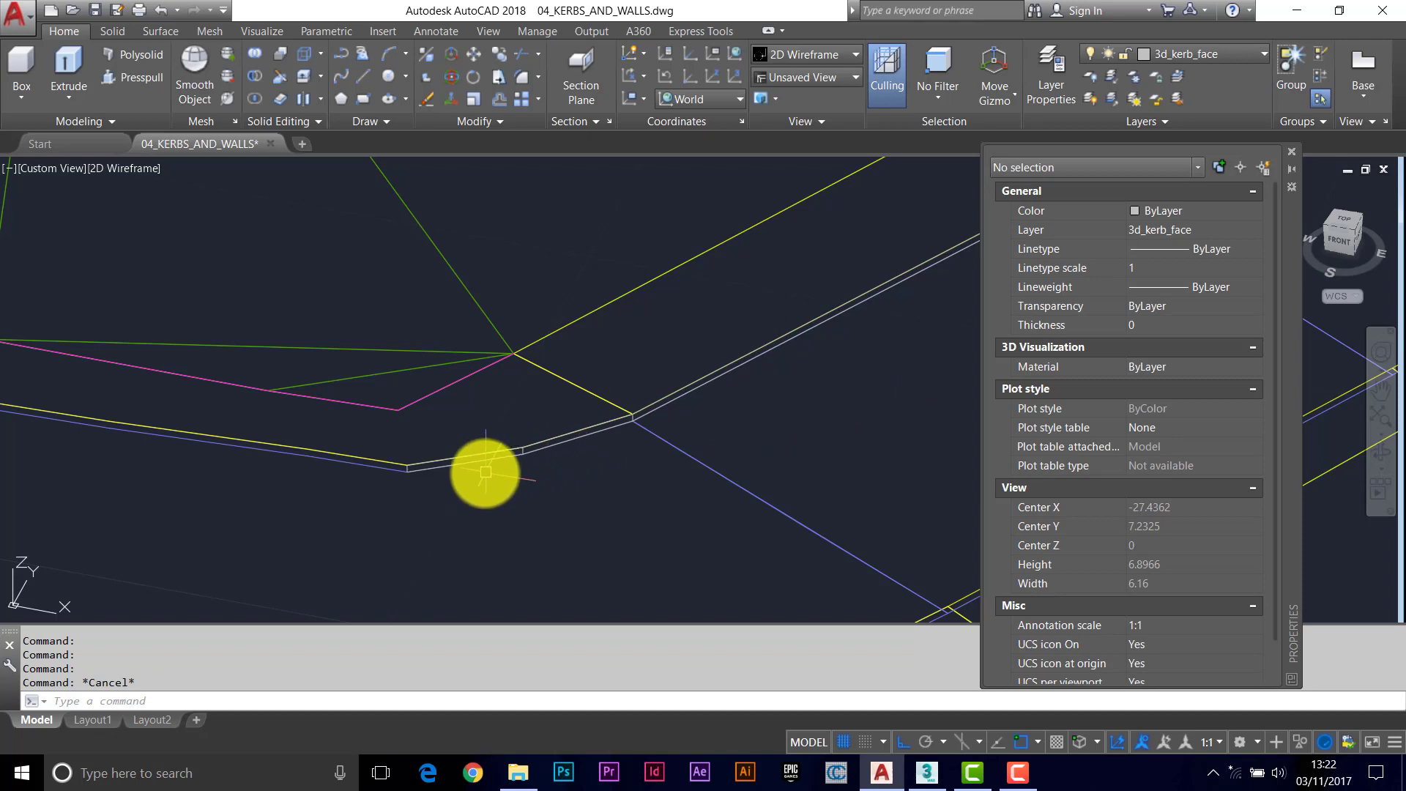
scroll(480, 477, "up", 4)
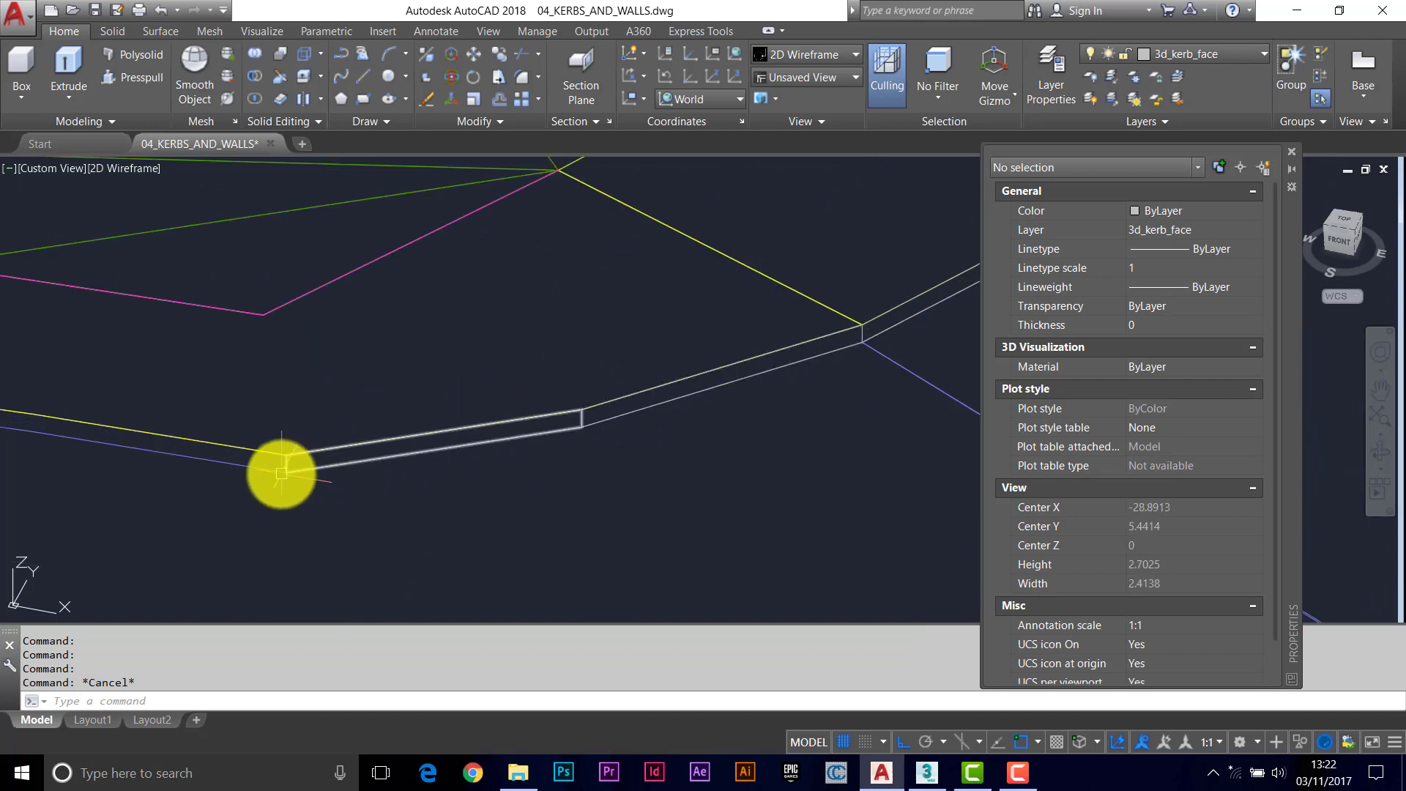
scroll(606, 407, "down", 2)
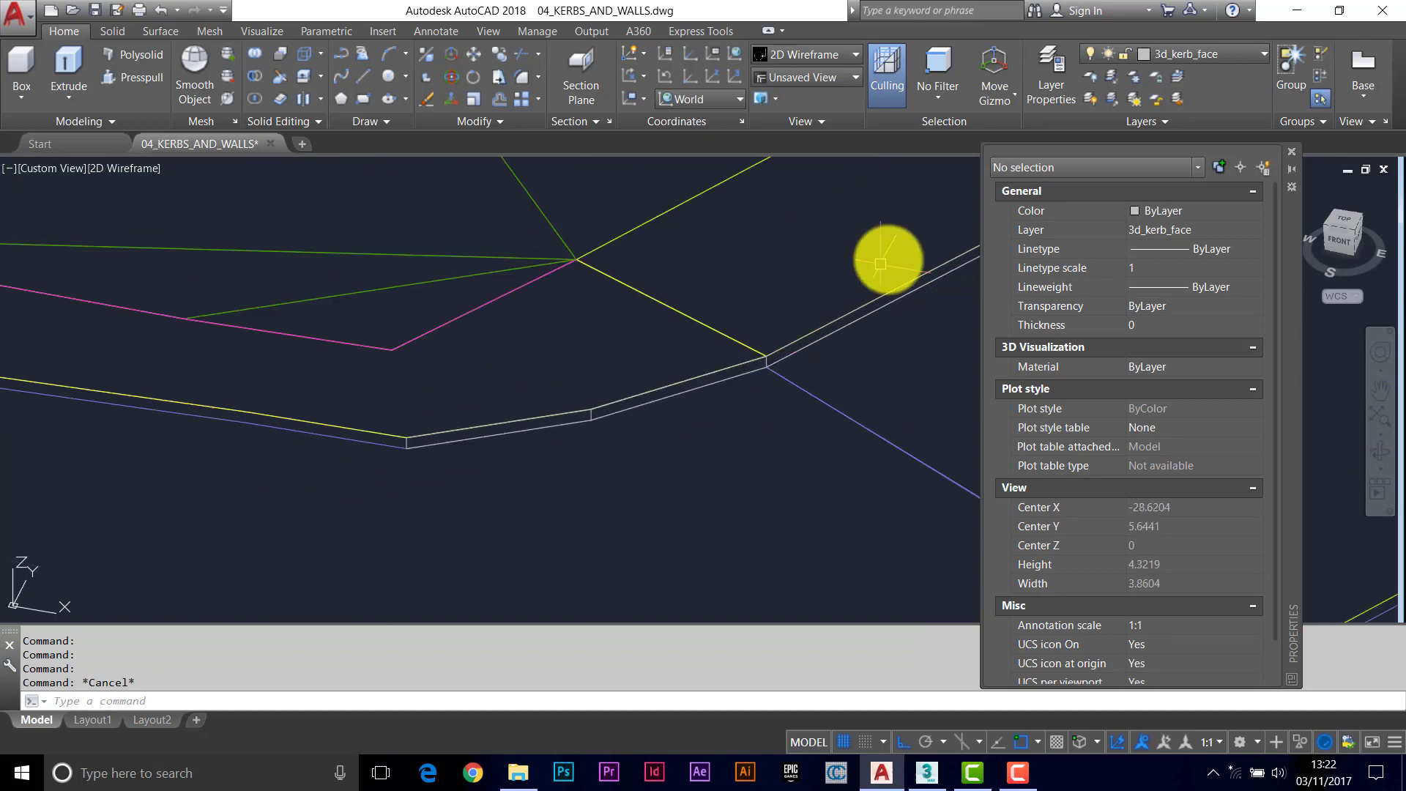
left_click(1291, 152)
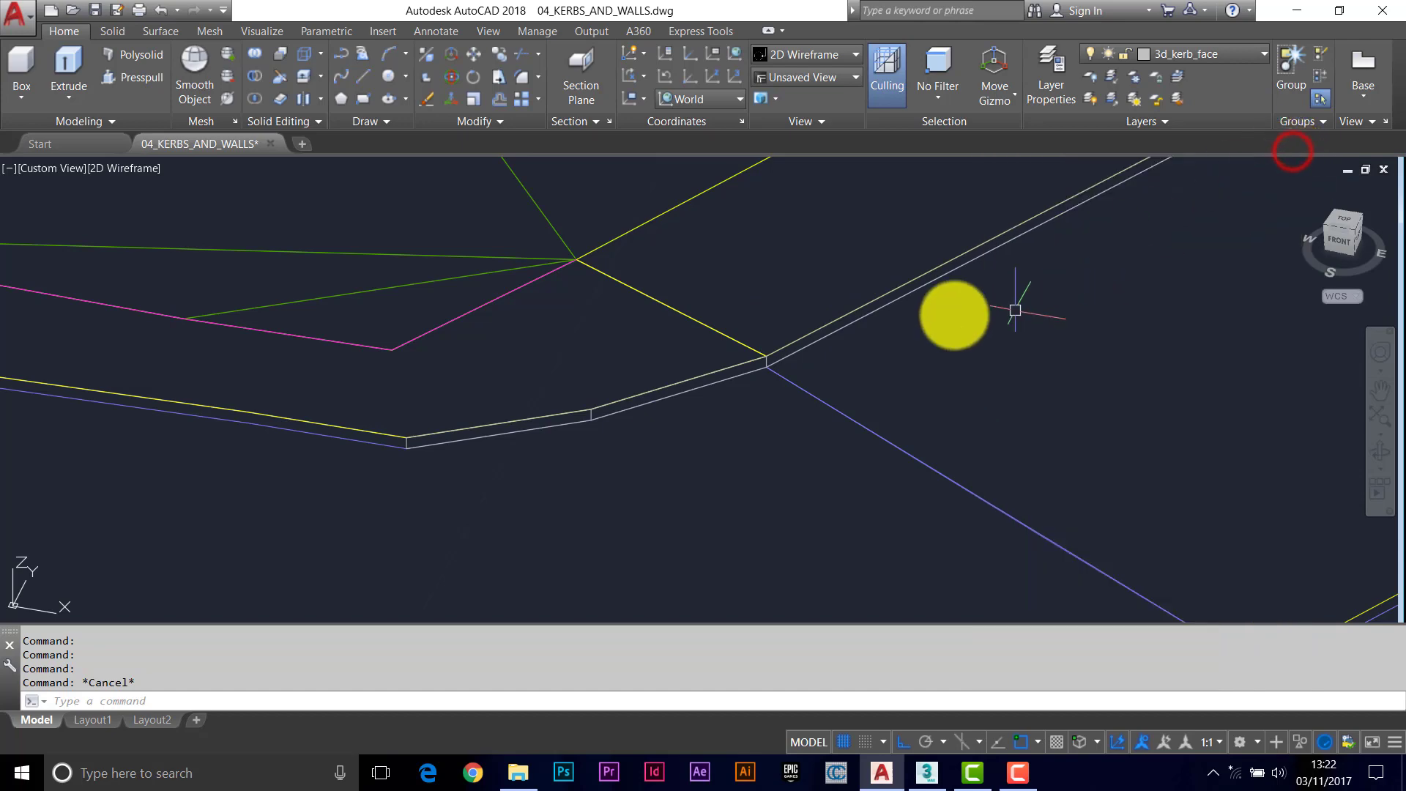
Step: Examine the new kerb faces in the Shaded with edges visual style and return to 2D Wireframe
left_click(124, 169)
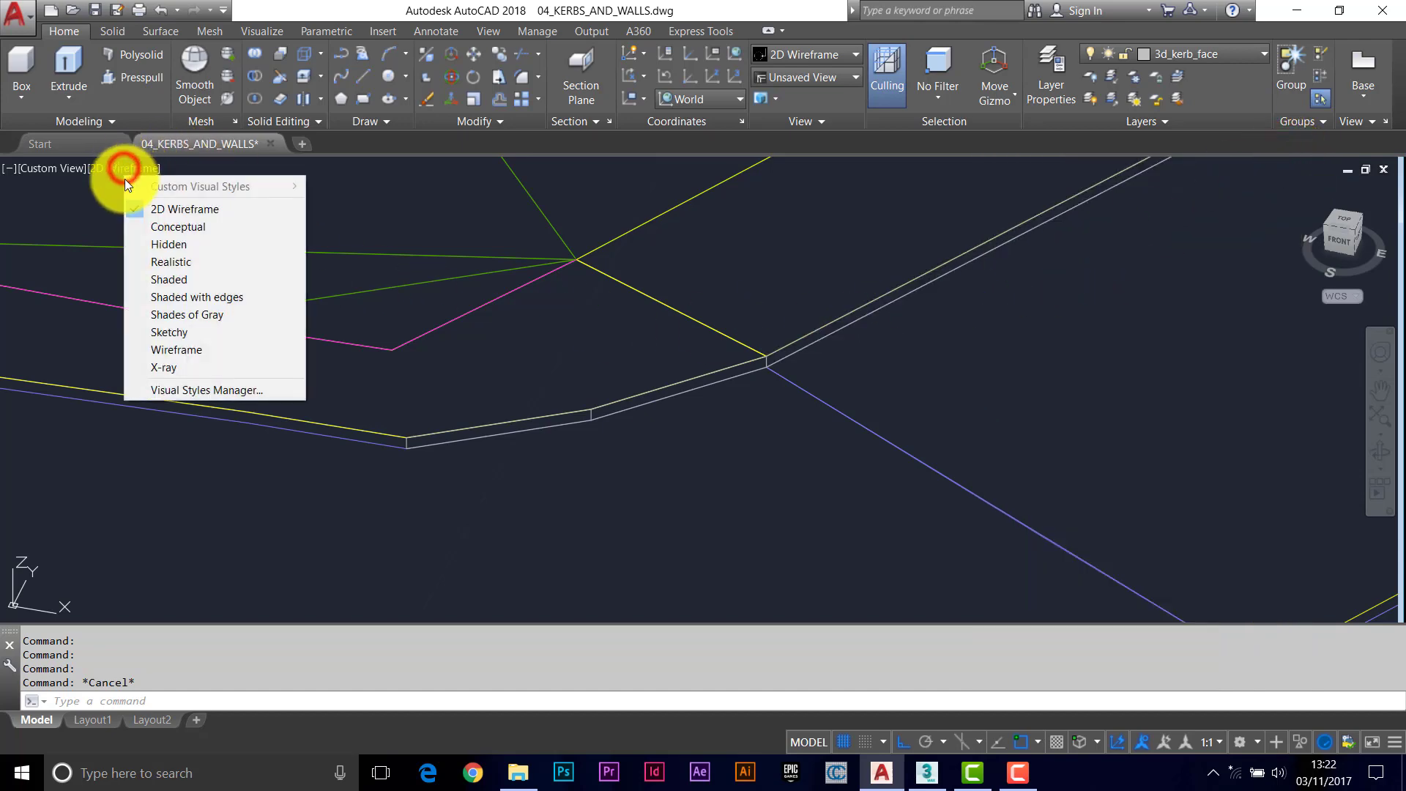
left_click(189, 301)
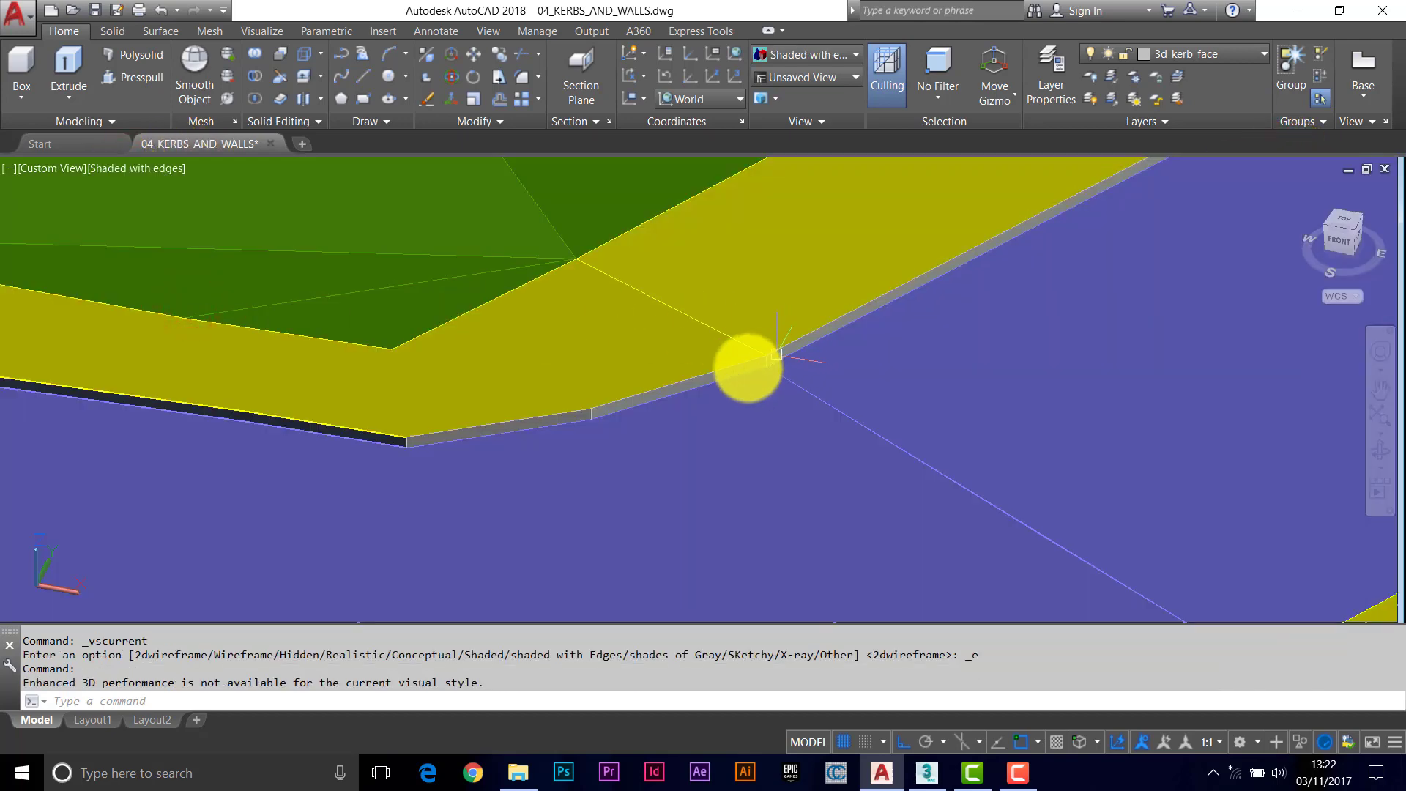
middle_click_drag(747, 364, 661, 317, "shift")
scroll(514, 349, "up", 4)
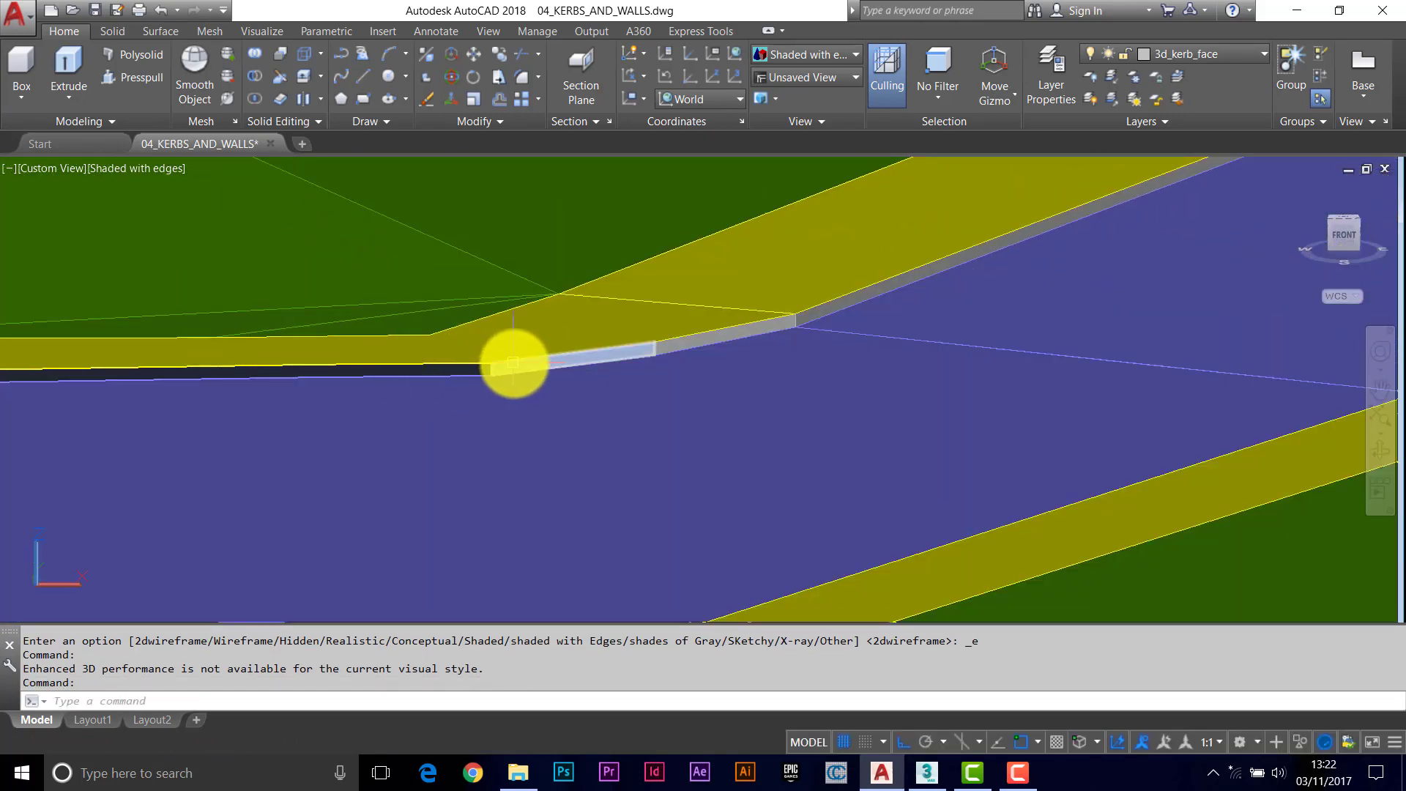
middle_click_drag(513, 363, 714, 350, "shift")
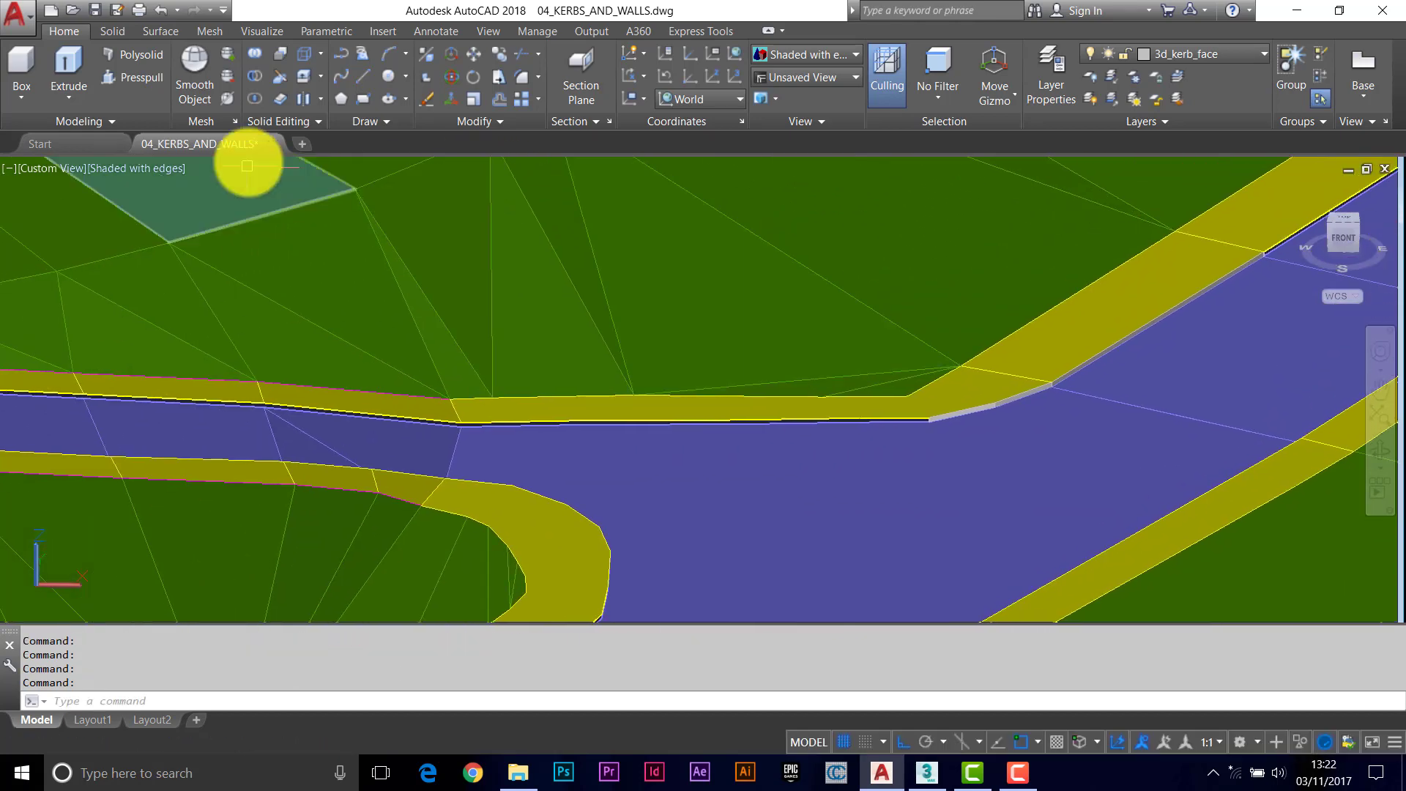
left_click(143, 166)
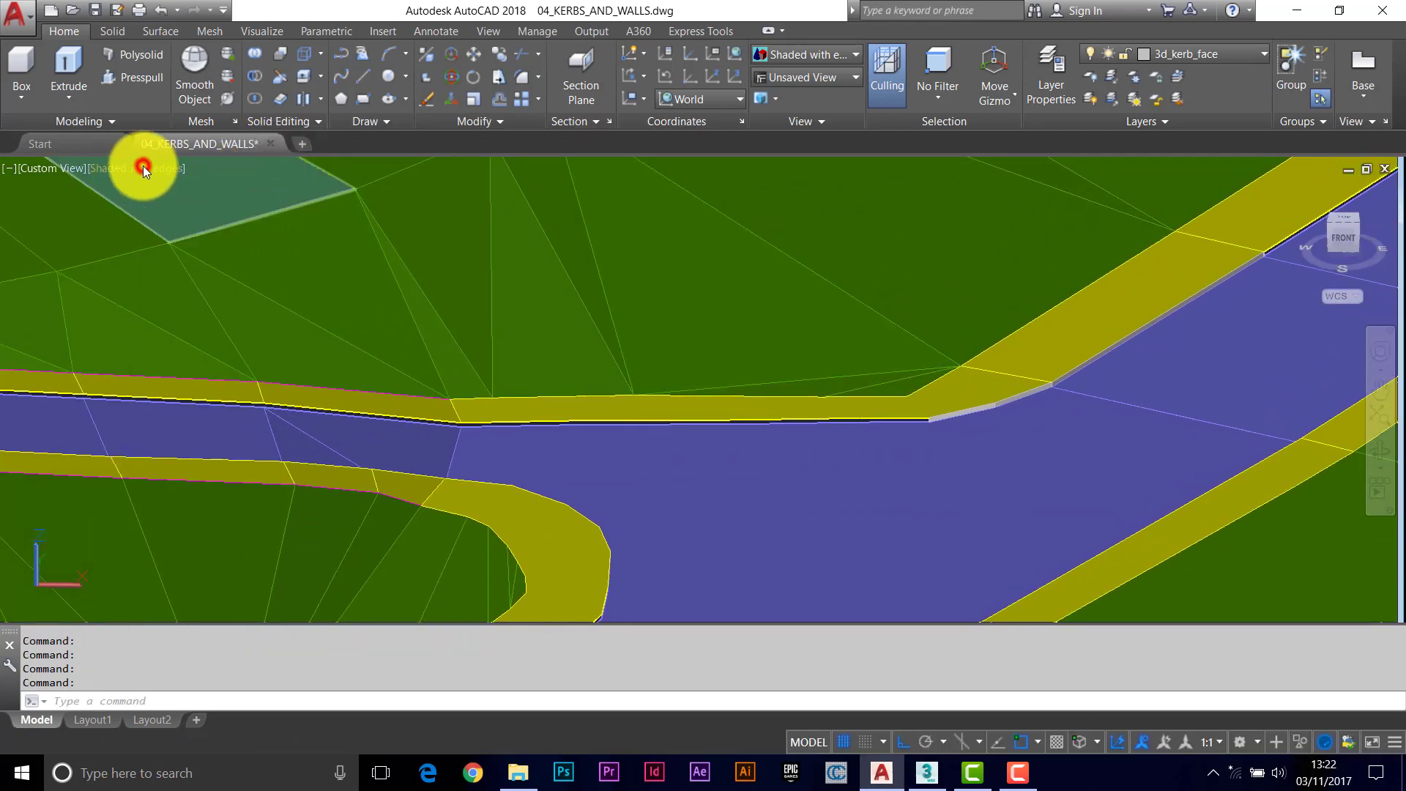
left_click(196, 206)
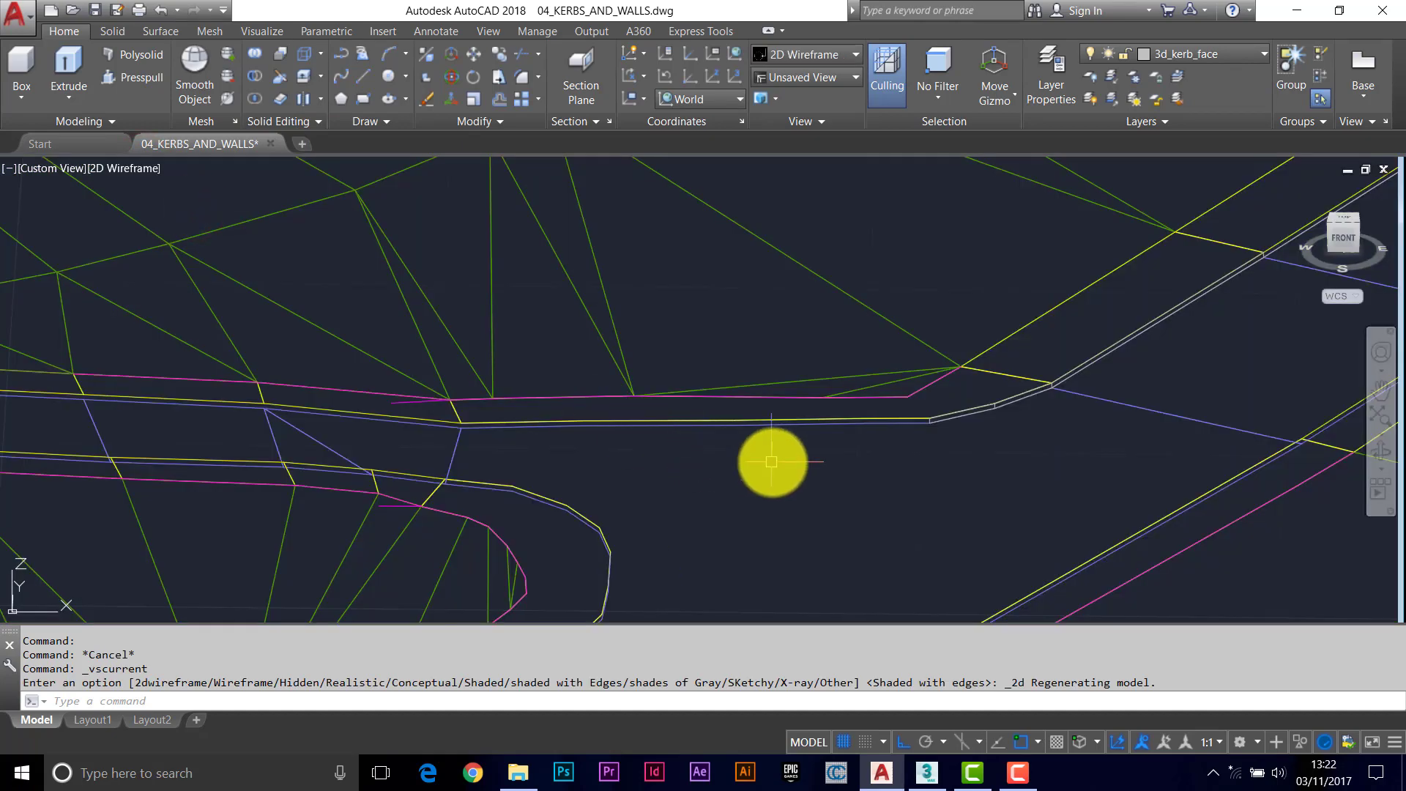
Step: Draw three connected kerb lines along the lowered road edge westward from the start of the existing kerb at the bend
type("l")
key("Return")
left_click(928, 422)
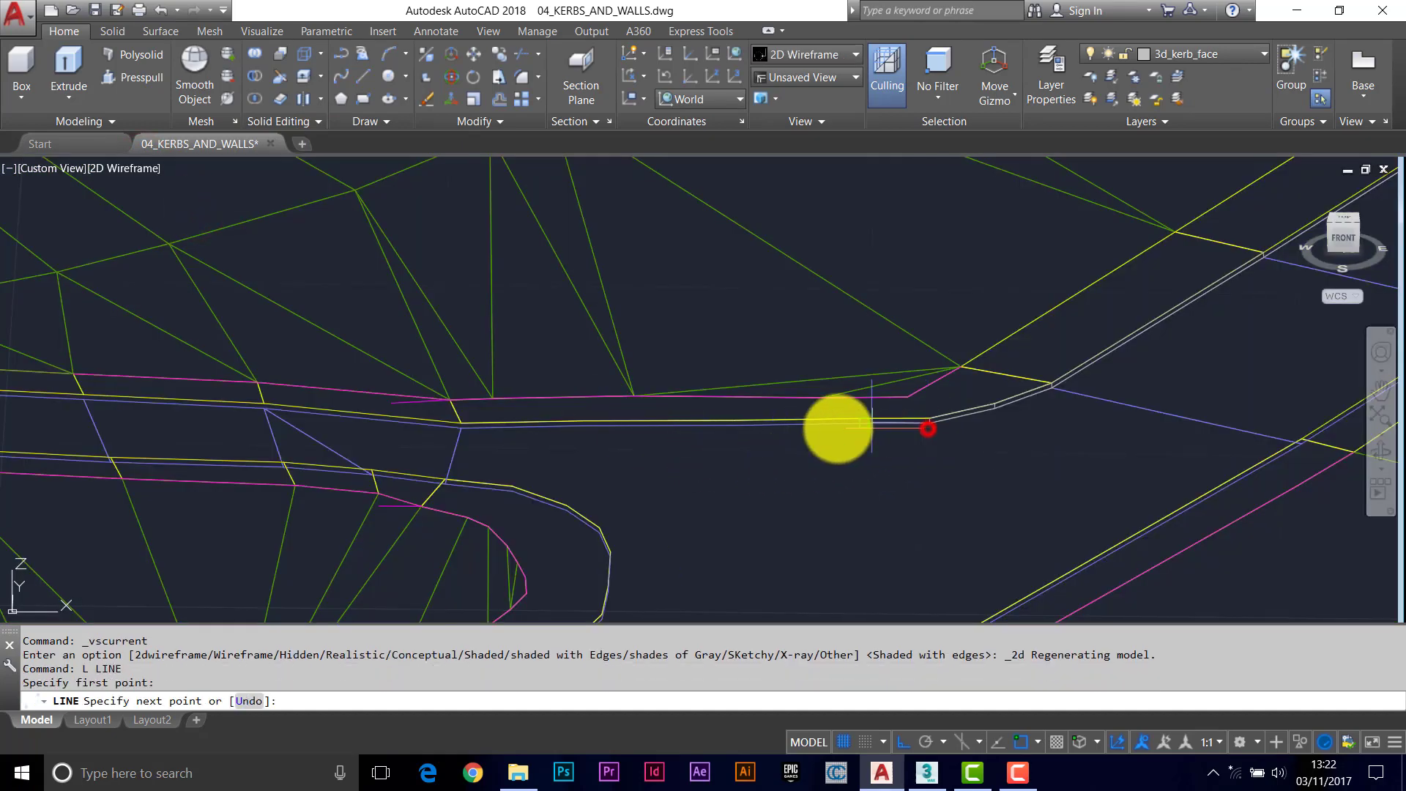
left_click(471, 432)
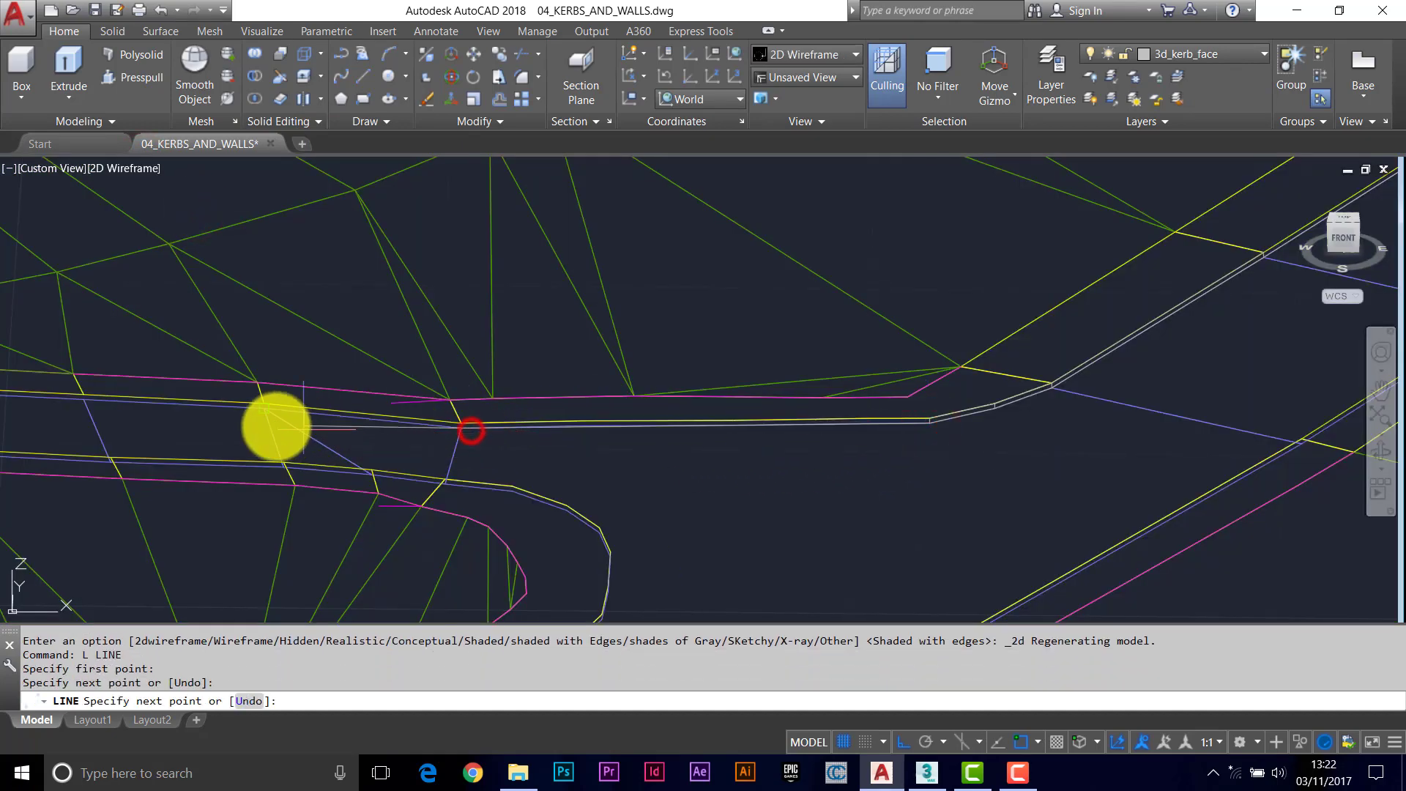
left_click(264, 408)
left_click(79, 401)
key("Return")
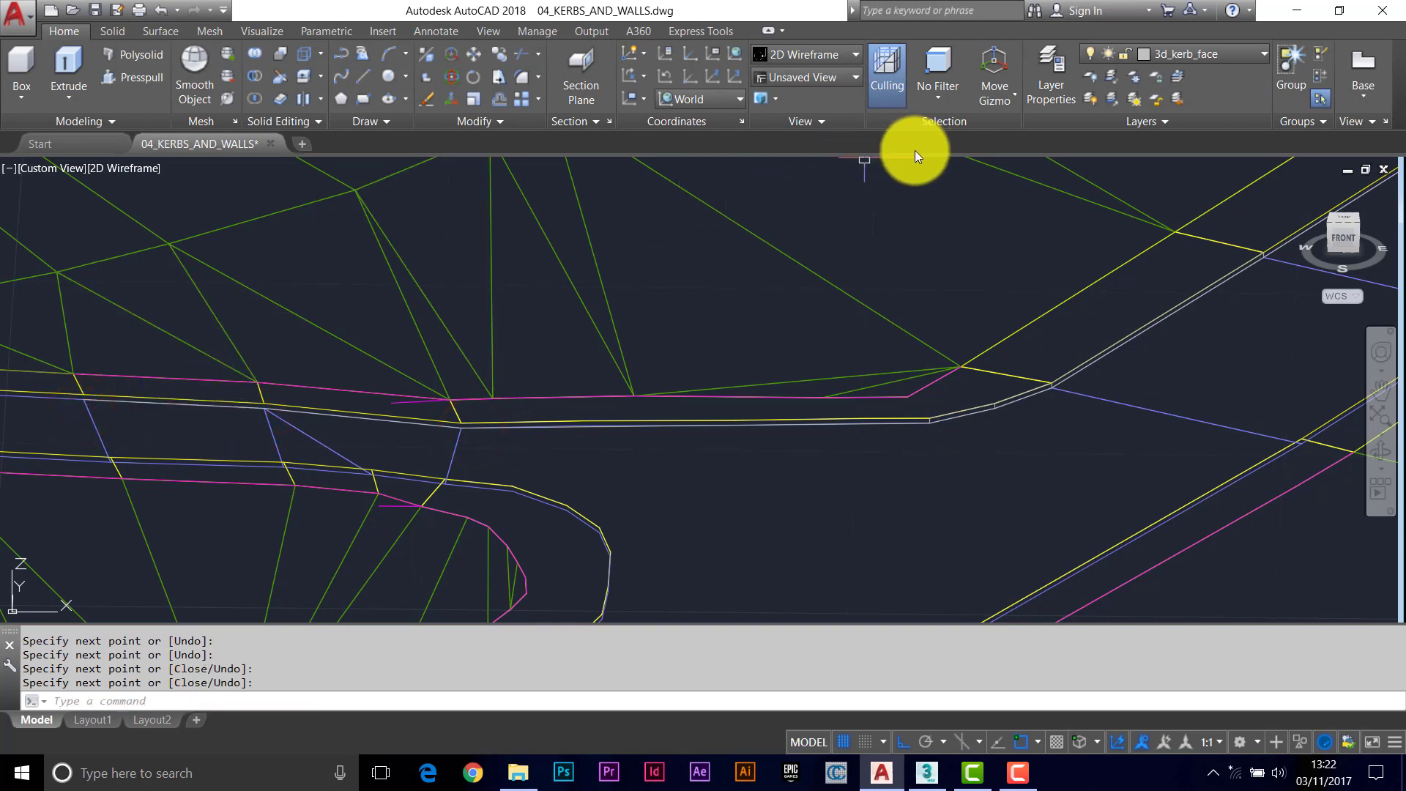
Step: Match the properties of the thickened kerb line at the bend onto the western kerb lines and the remaining north-east kerb line
type("MA")
key("Return")
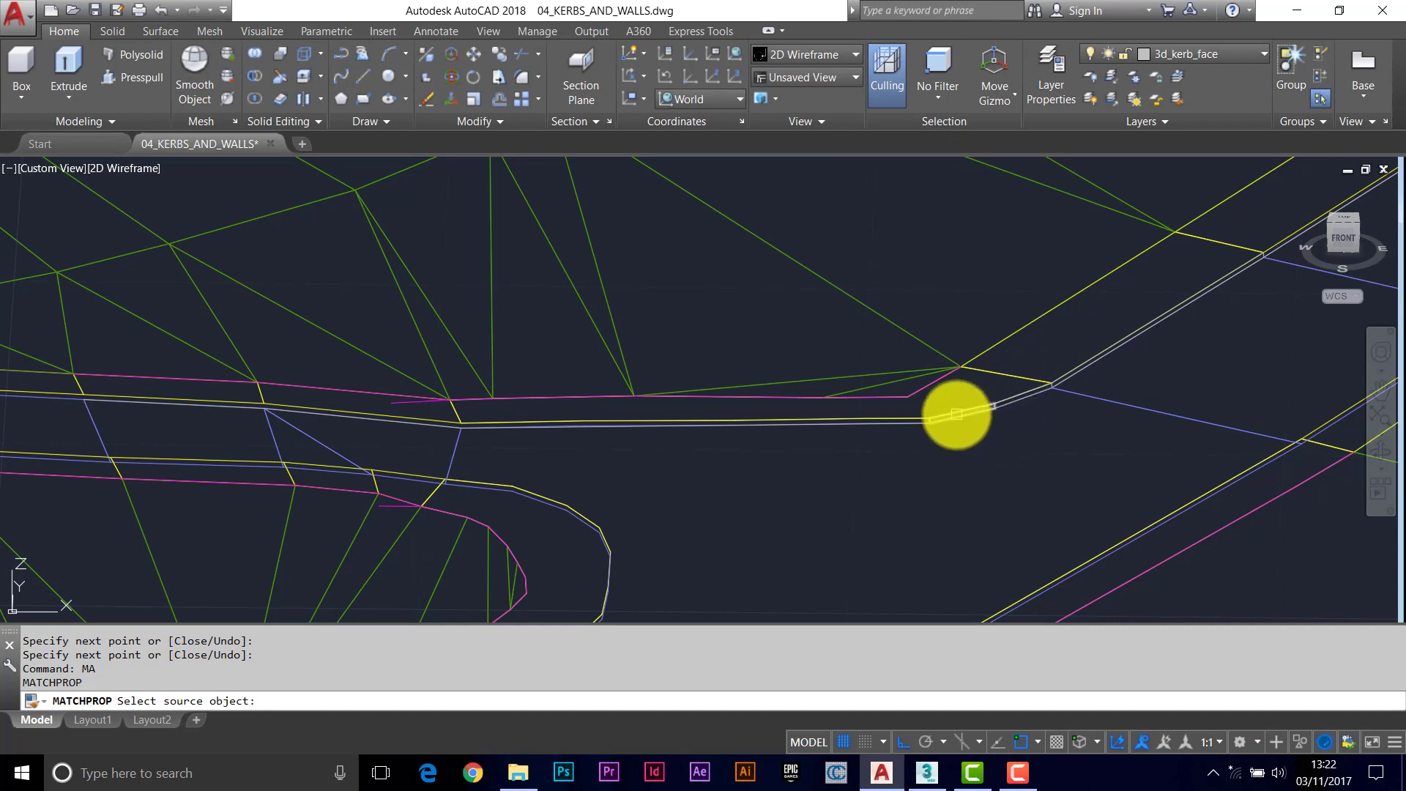
left_click(956, 415)
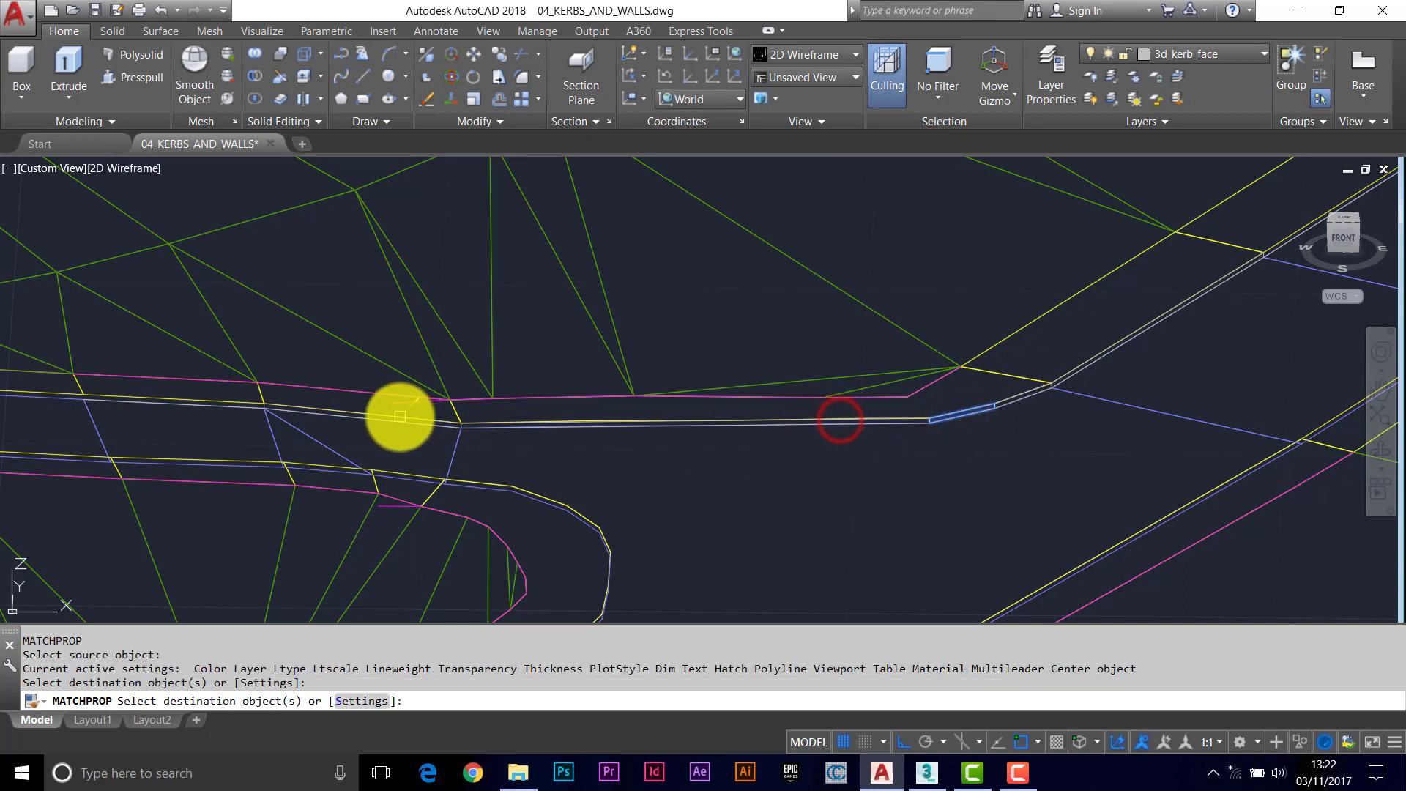
left_click(399, 402)
left_click(188, 404)
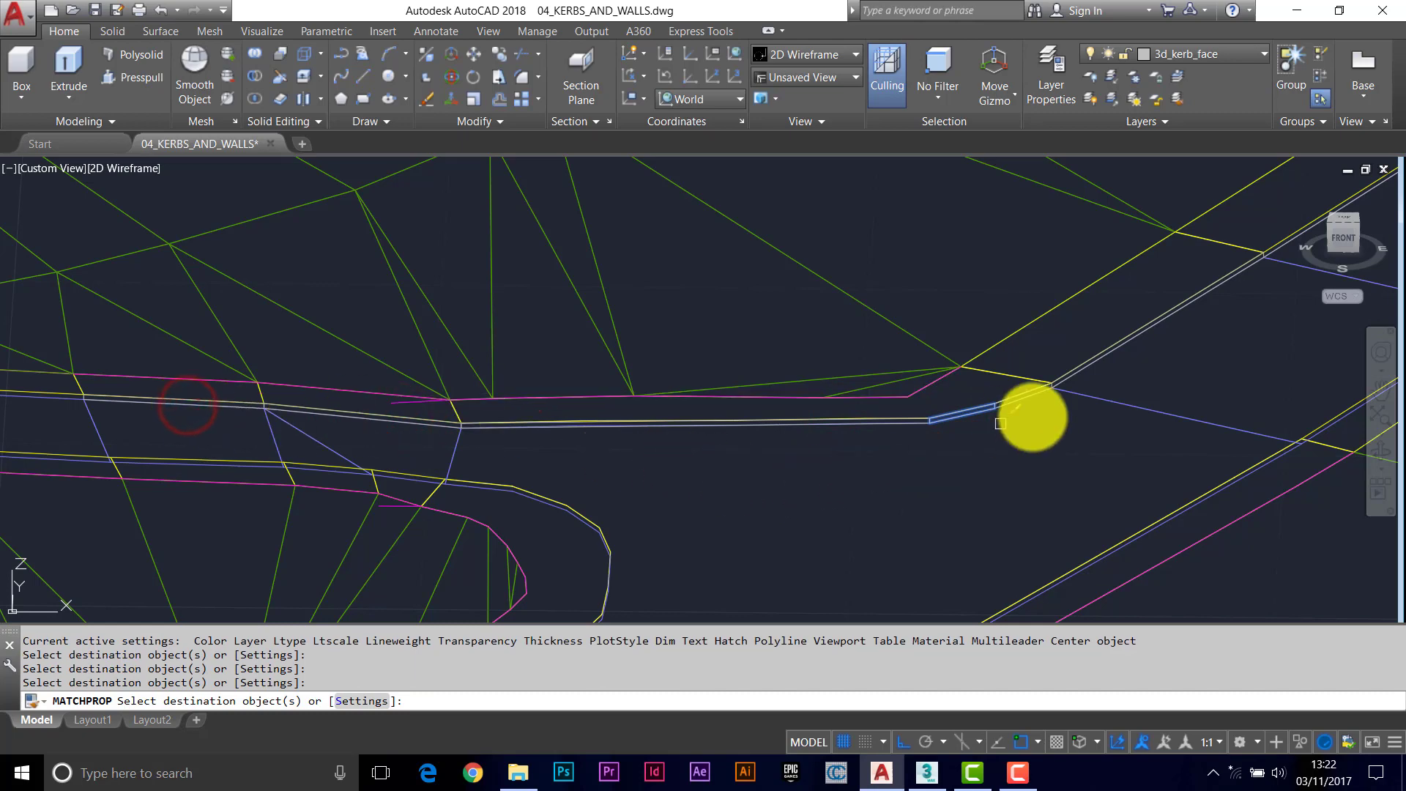
middle_click_drag(1292, 251, 1069, 328)
right_click(1084, 304)
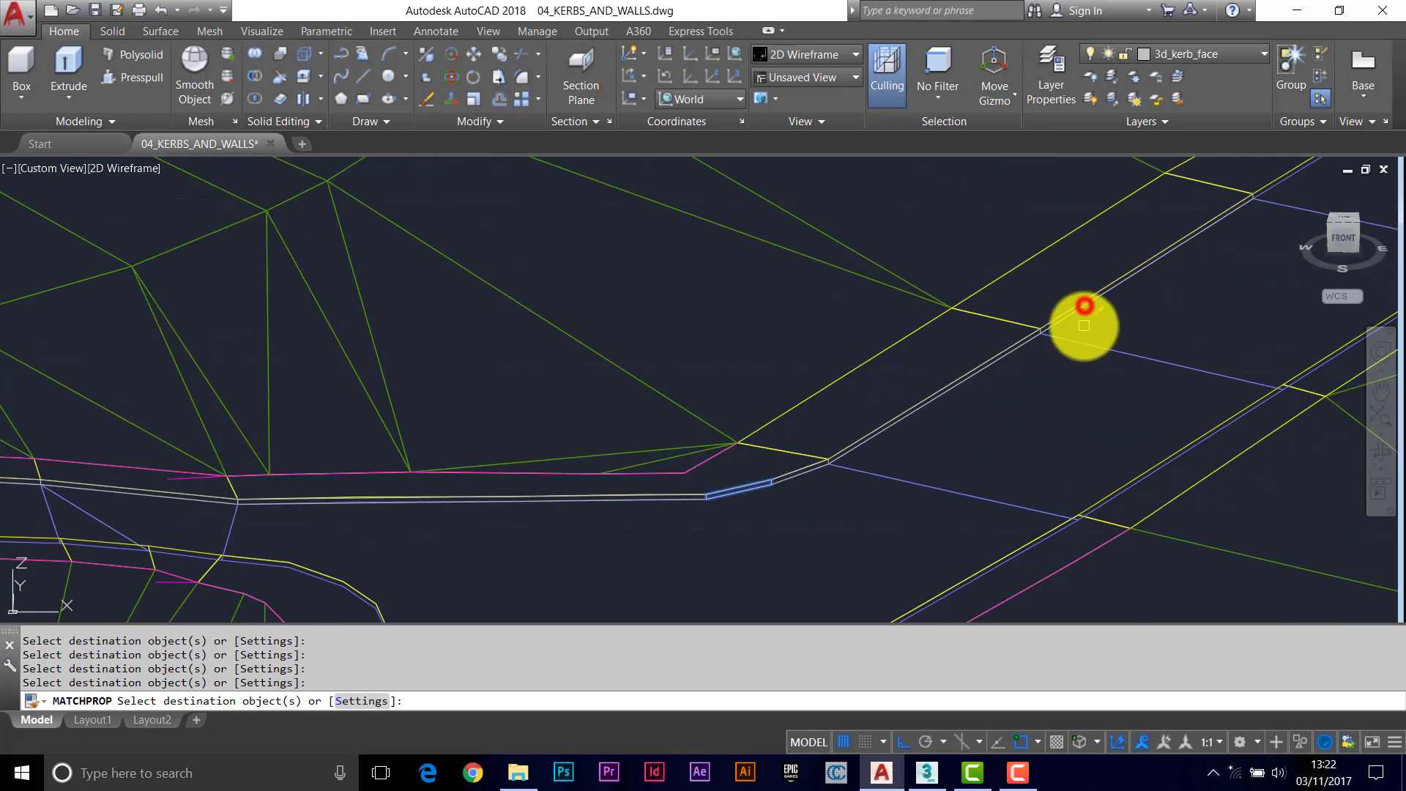
mouse_move(1084, 311)
middle_mouse_down()
mouse_move(1052, 337)
mouse_move(846, 403)
middle_mouse_up()
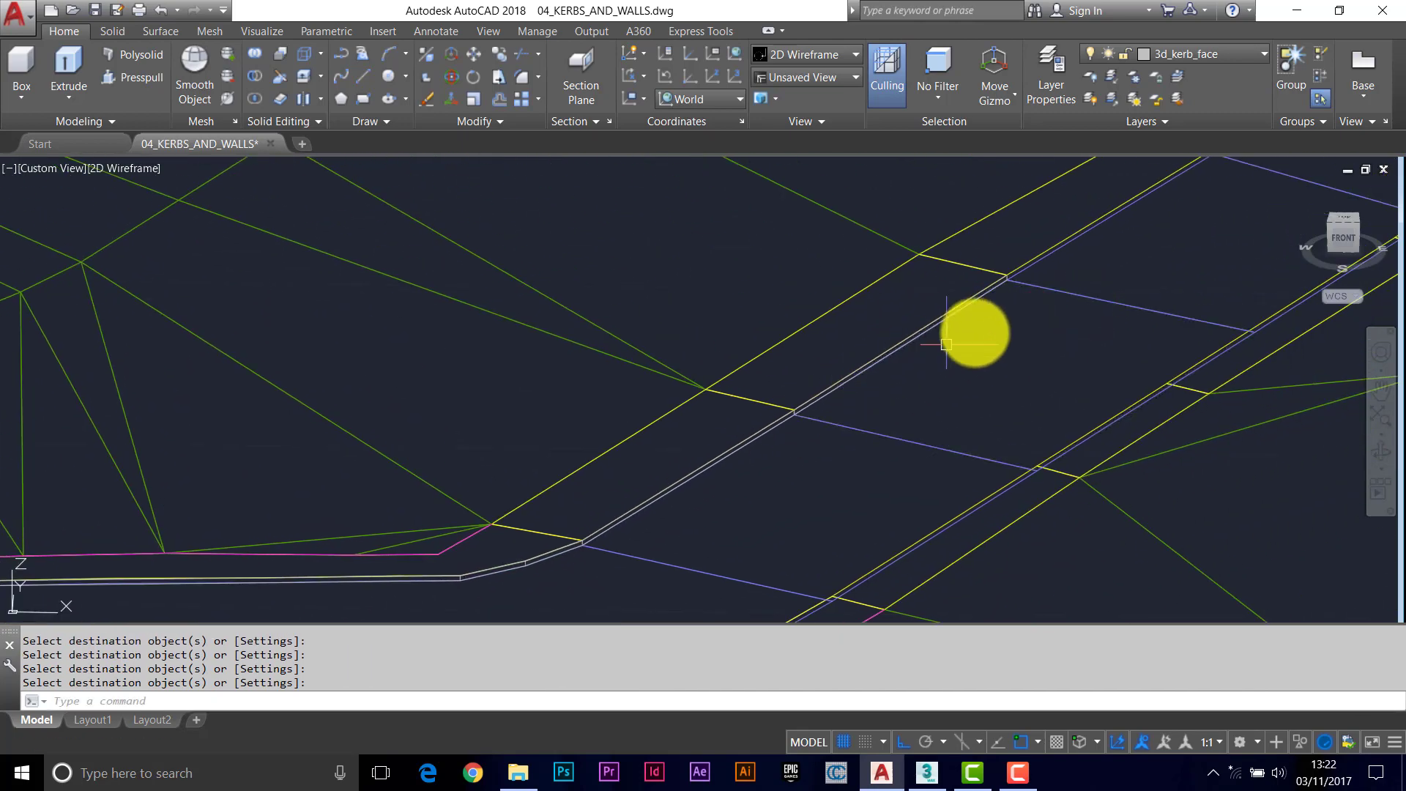
Step: Set the default thickness for newly drawn objects to 0.125 with the THICKNESS command
scroll(795, 415, "up", 10)
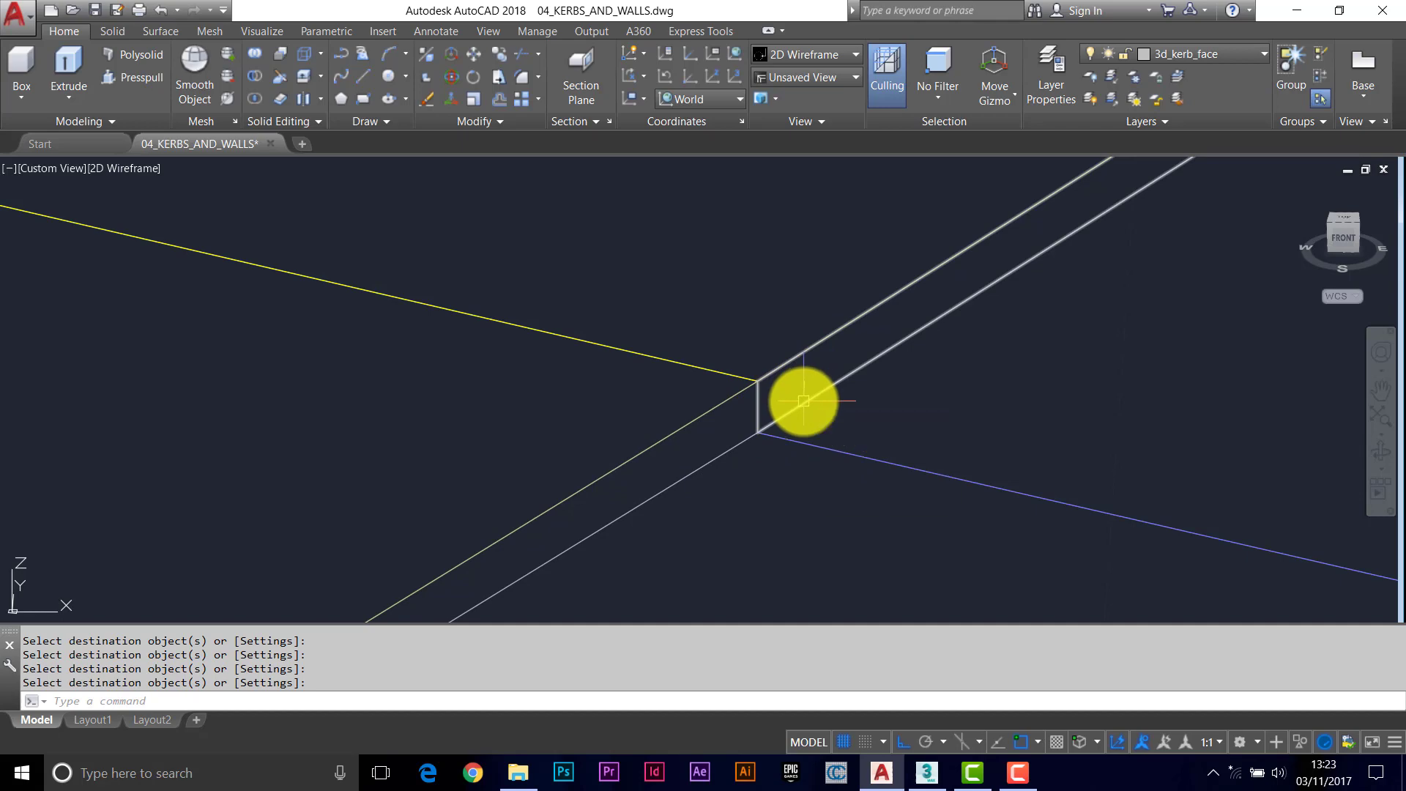
scroll(820, 395, "down", 4)
scroll(942, 361, "up", 3)
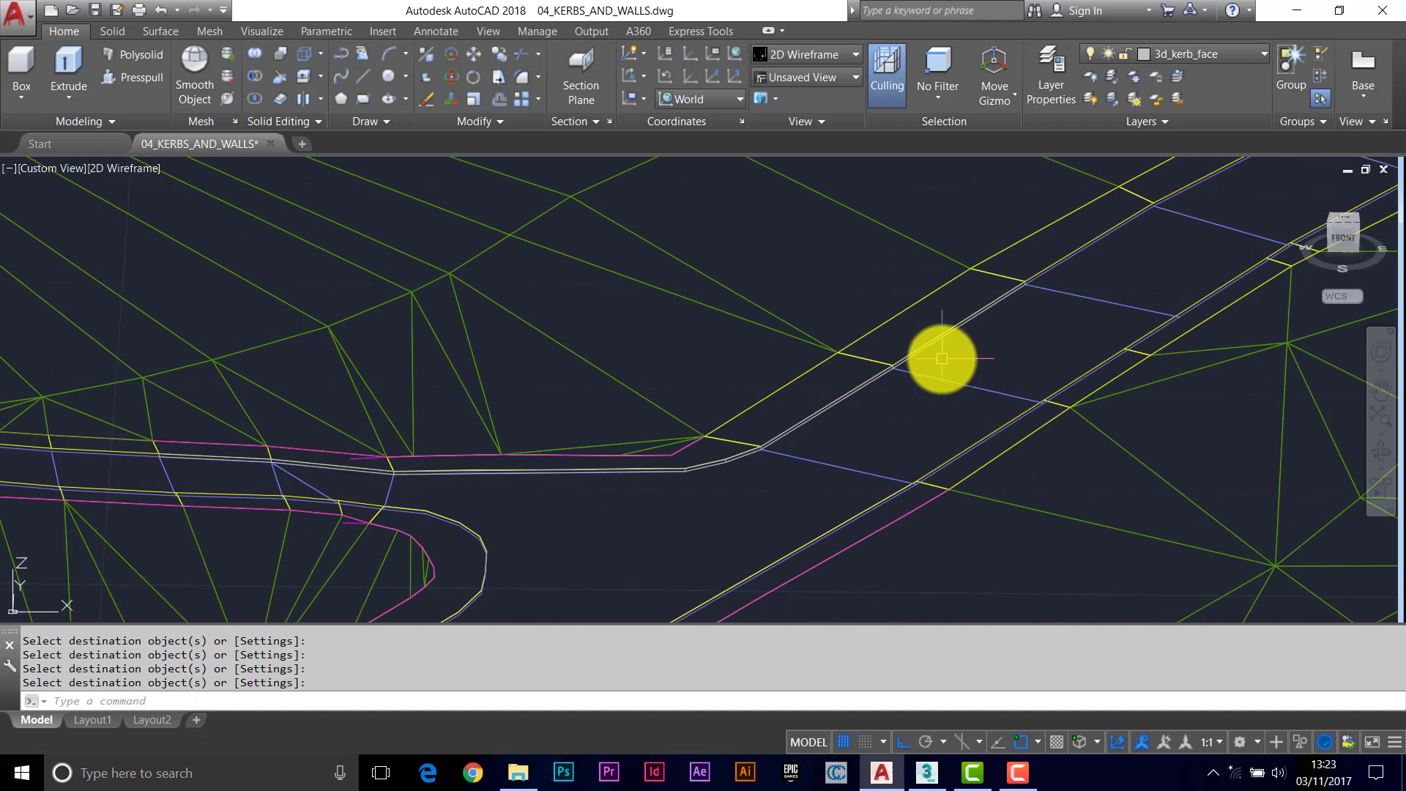
scroll(674, 508, "up", 2)
scroll(642, 500, "up", 2)
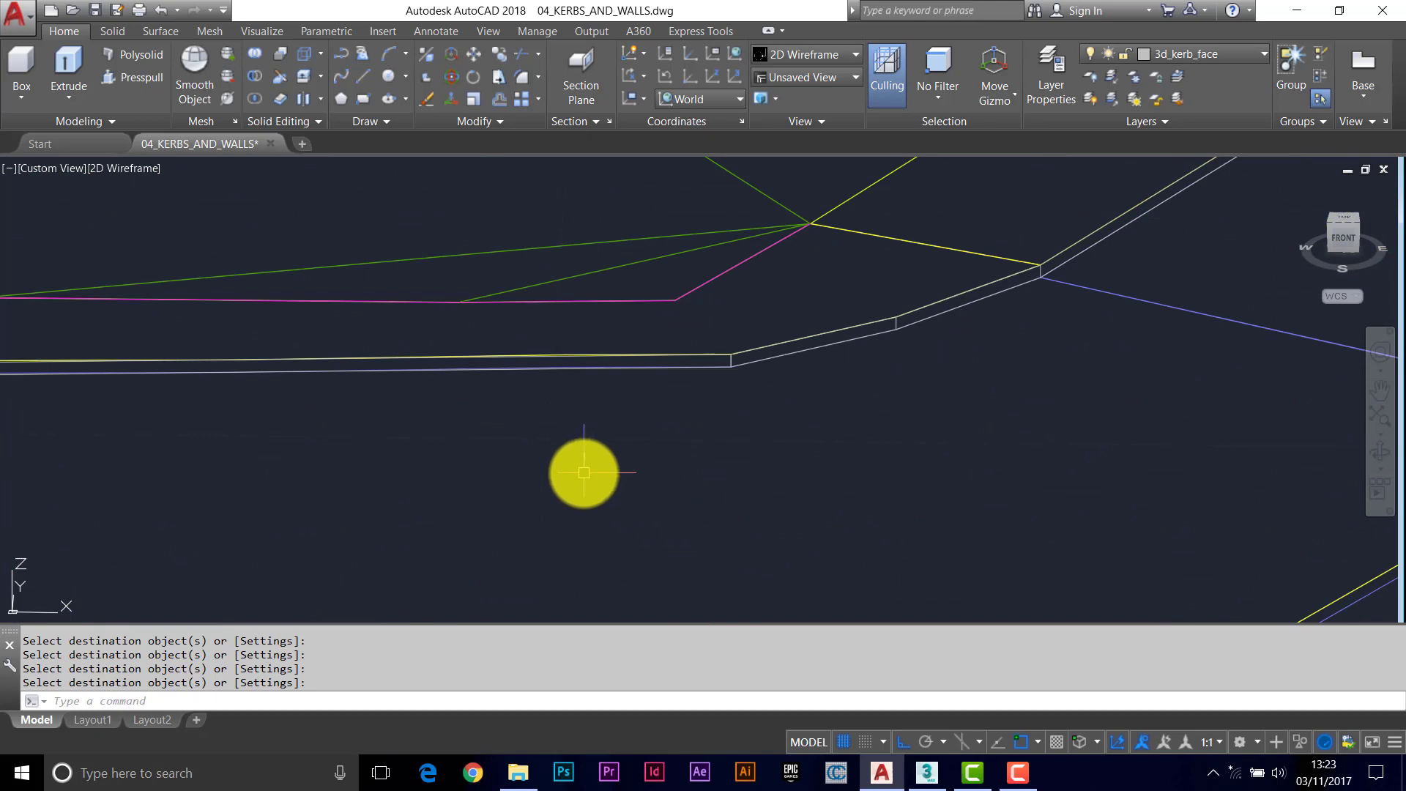
type("ICKNESS")
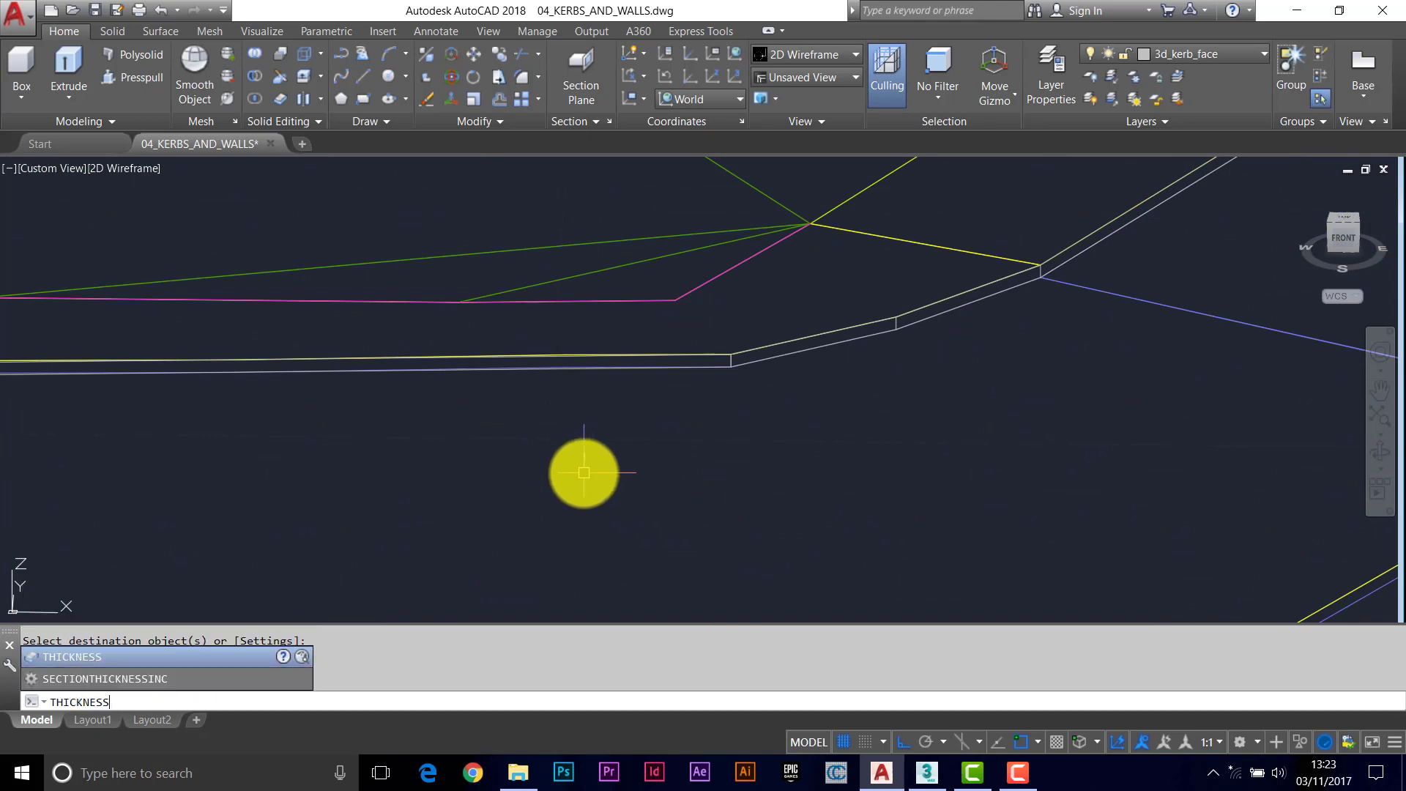
key("Return")
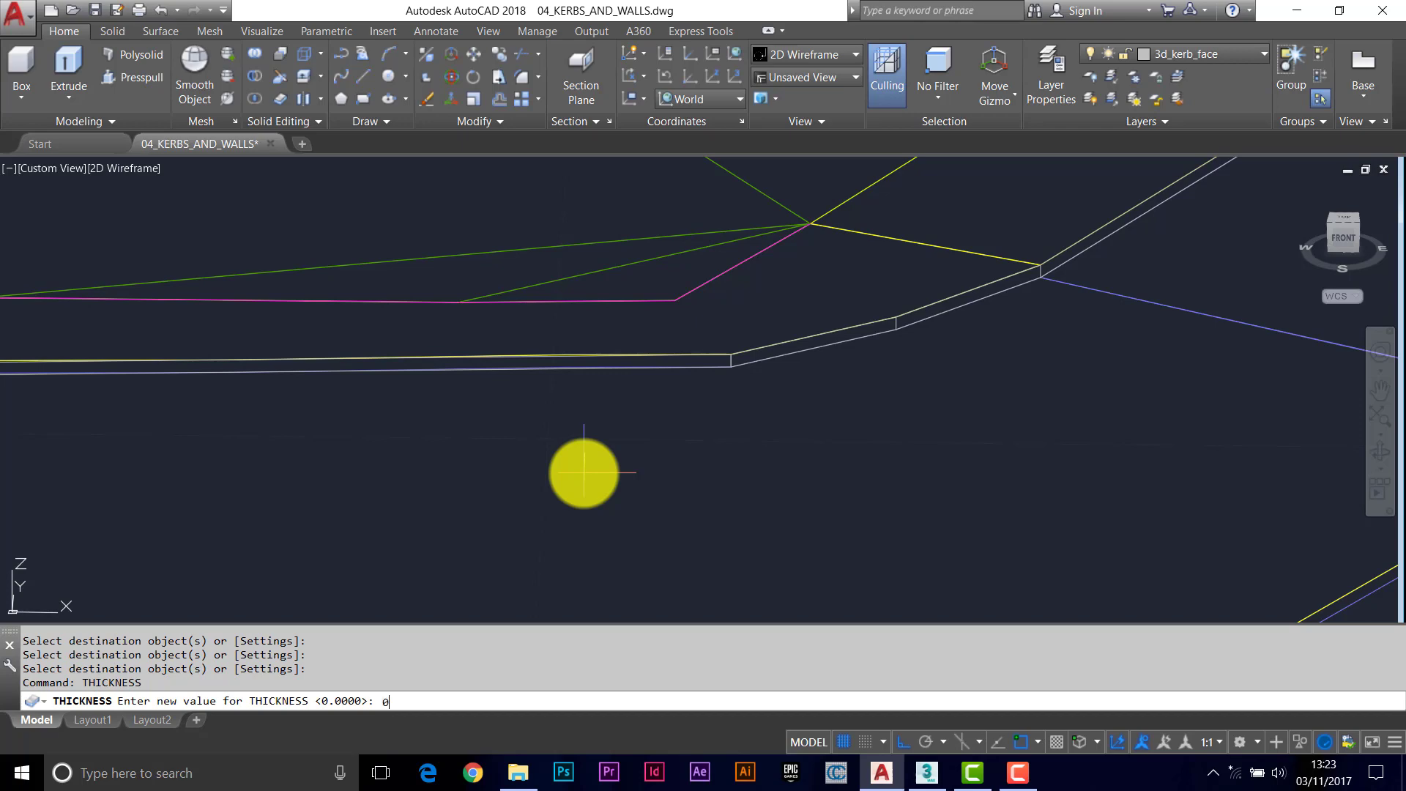
type("0.125")
key("Return")
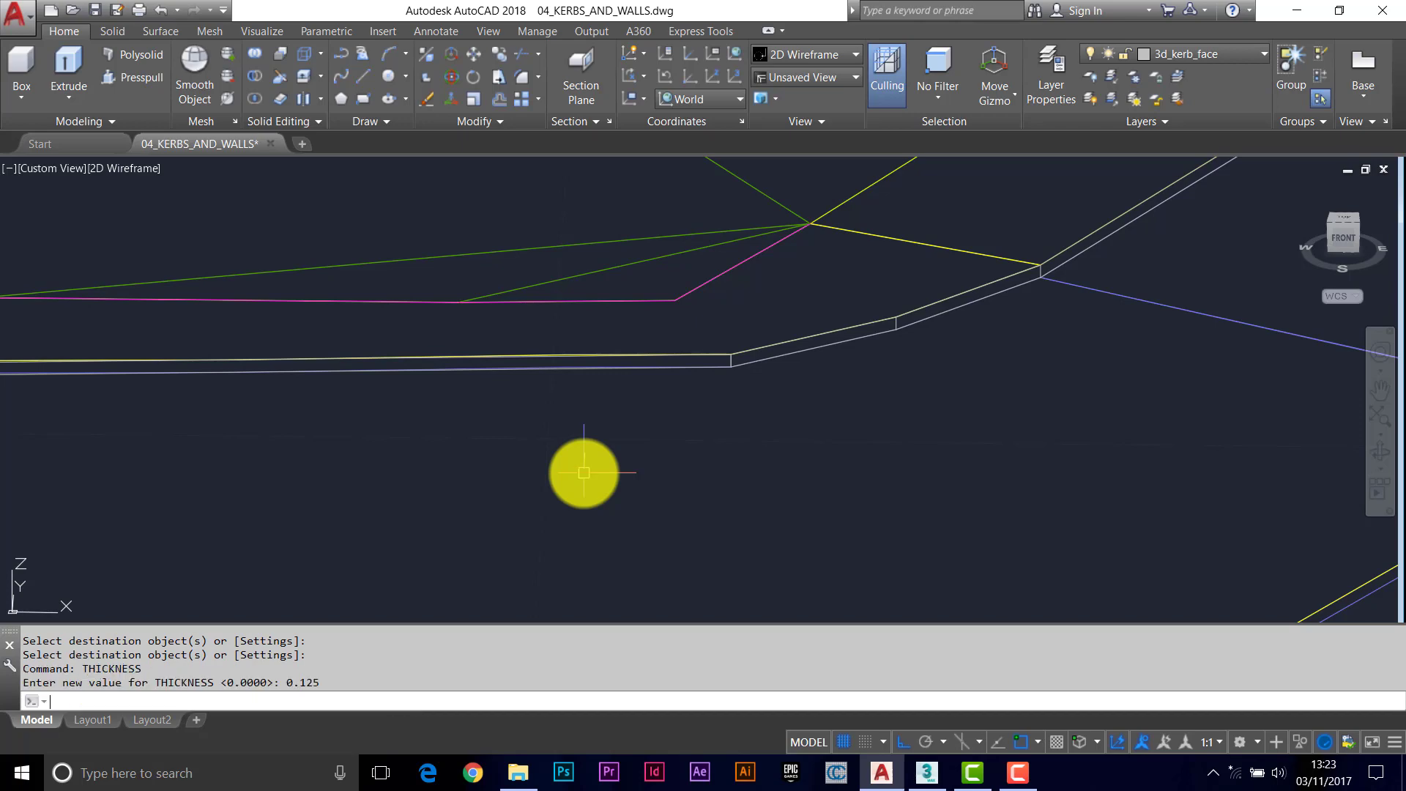
Step: Draw connected kerb lines along the lowered road edge around the rounded corner on the southern side of the junction
scroll(788, 414, "down", 4)
scroll(292, 345, "up", 4)
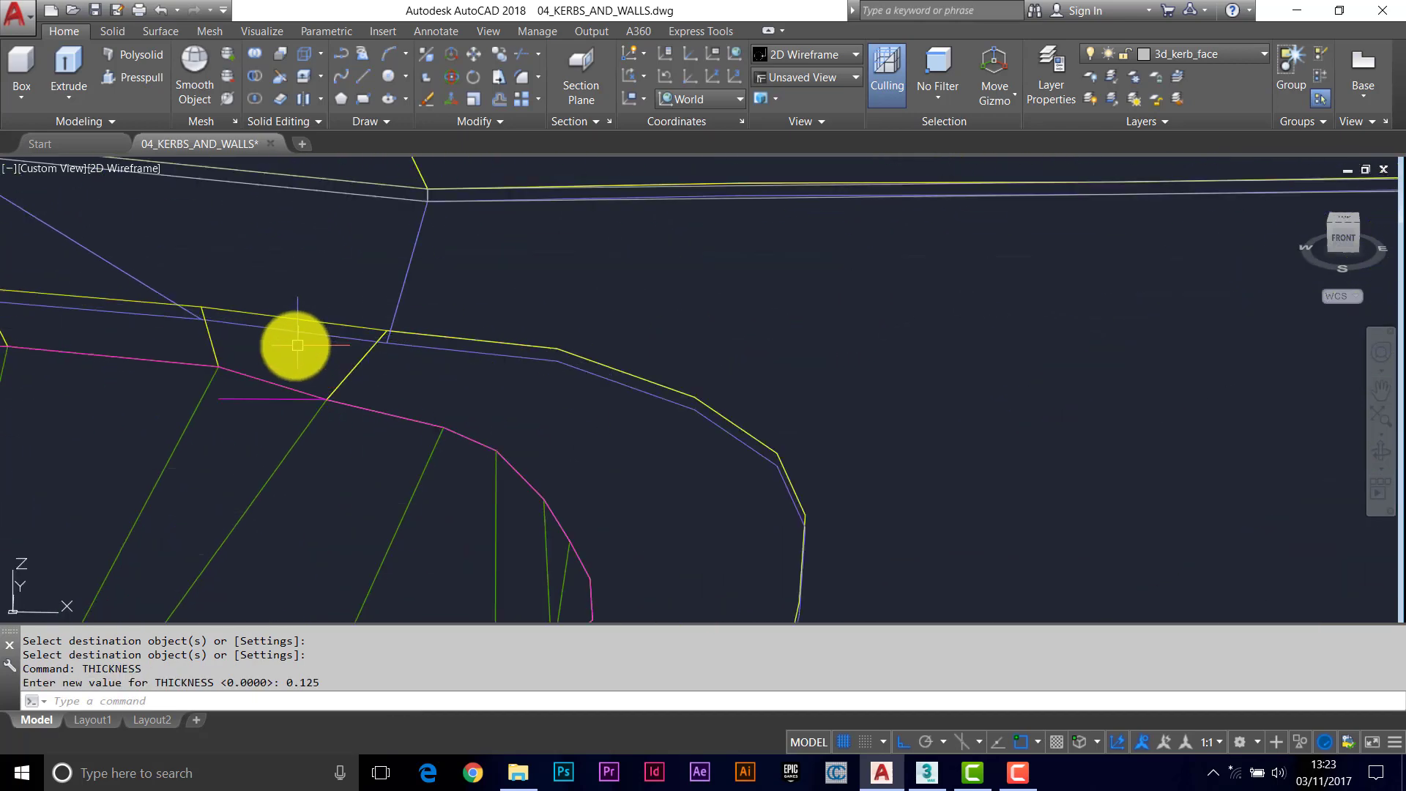
key("Return")
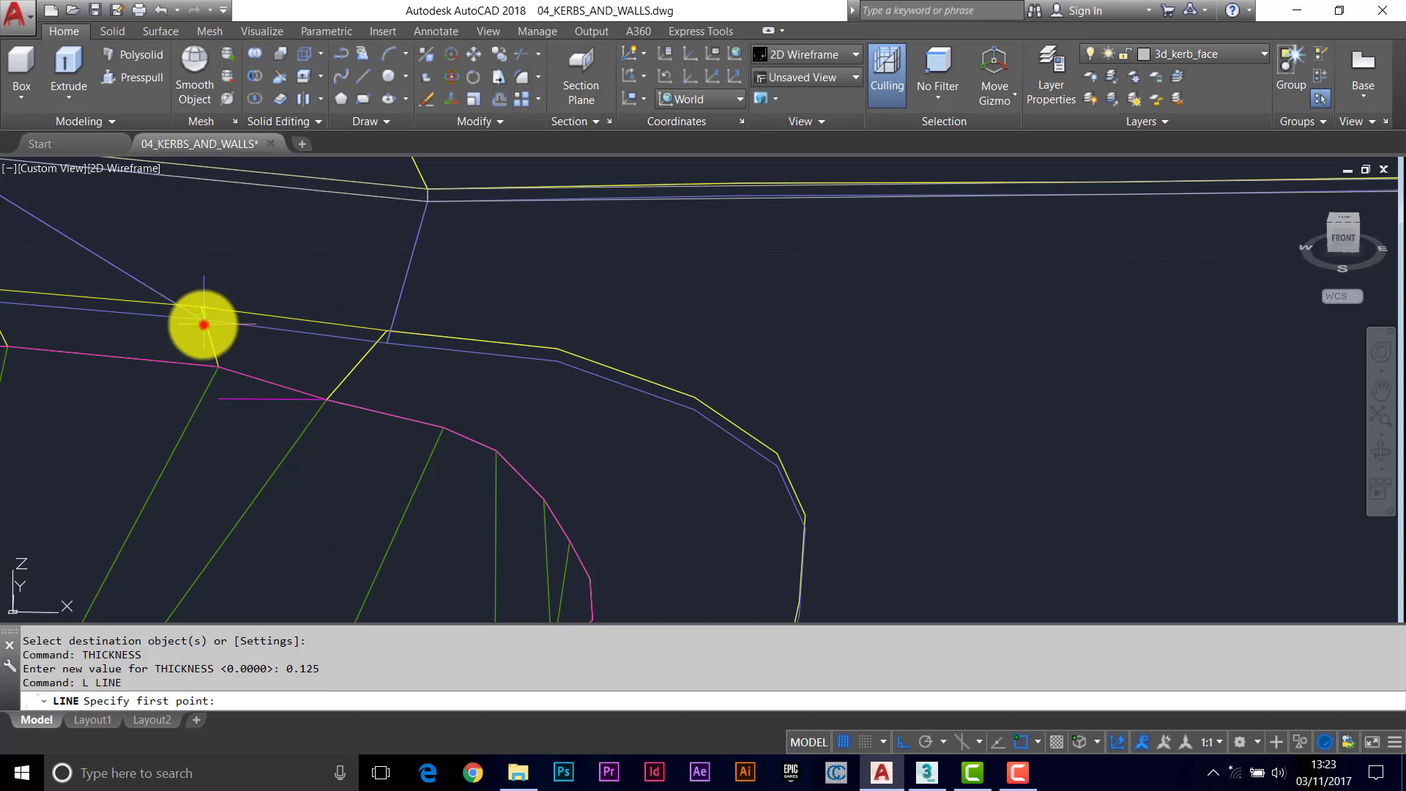
left_click(203, 324)
left_click(386, 343)
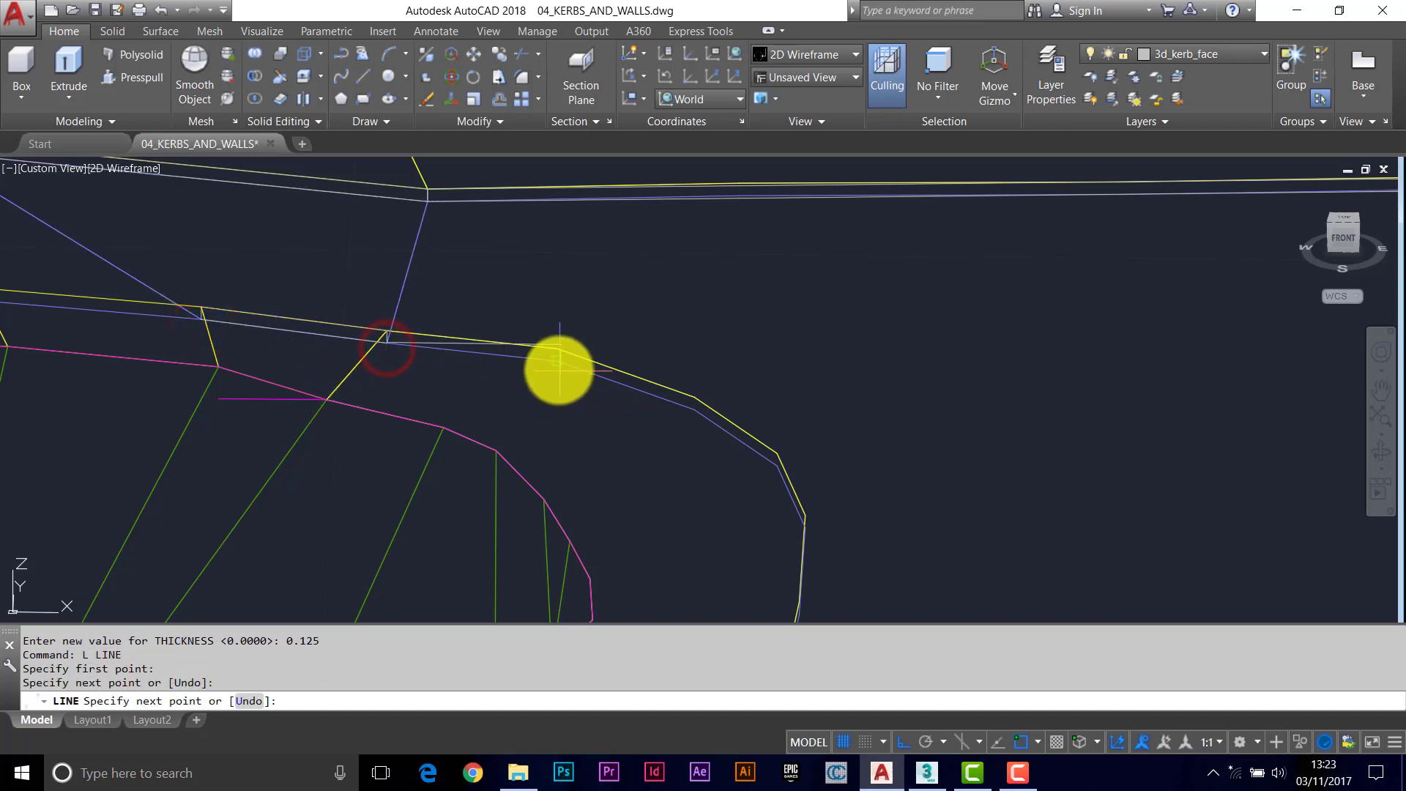
left_click(558, 366)
left_click(692, 415)
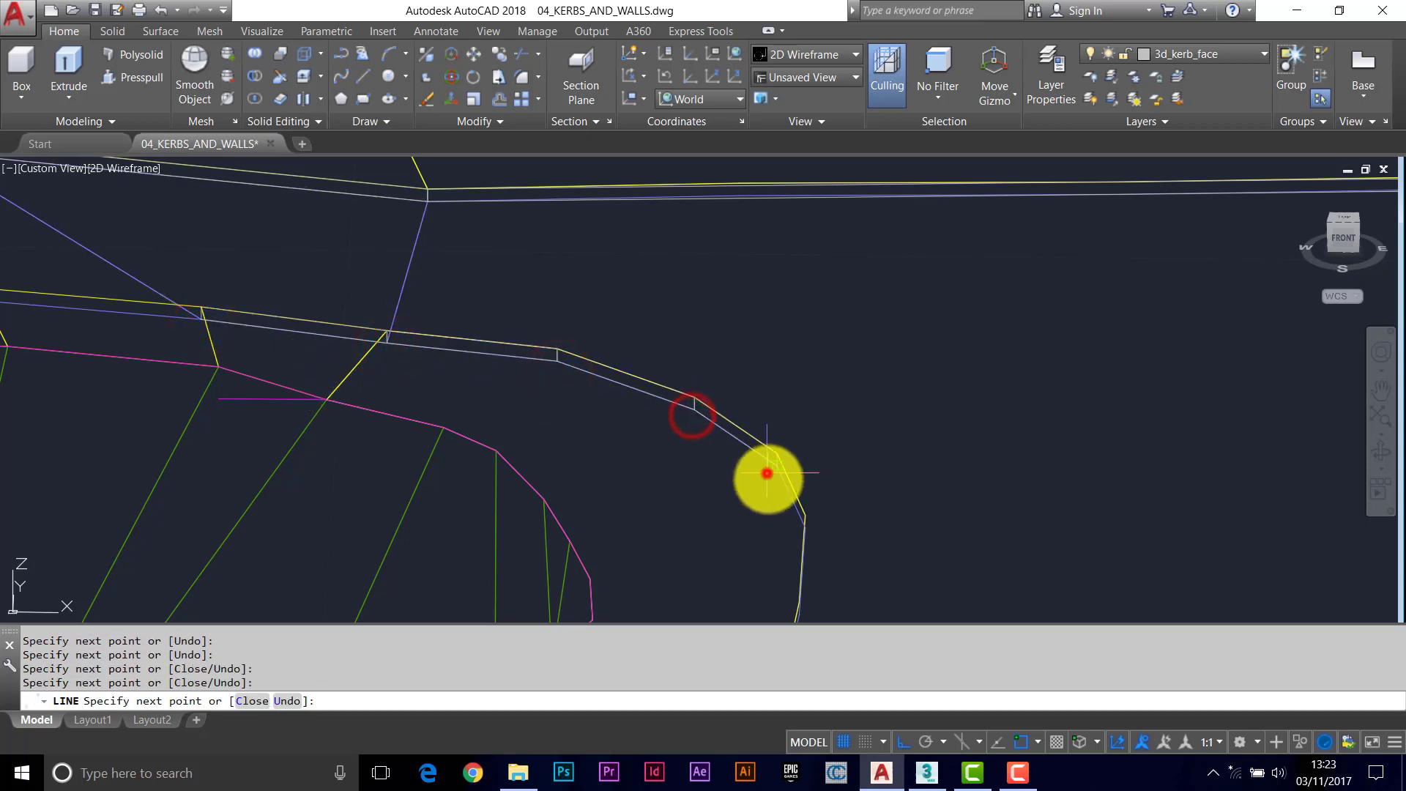
middle_click_drag(766, 473, 564, 477, "shift")
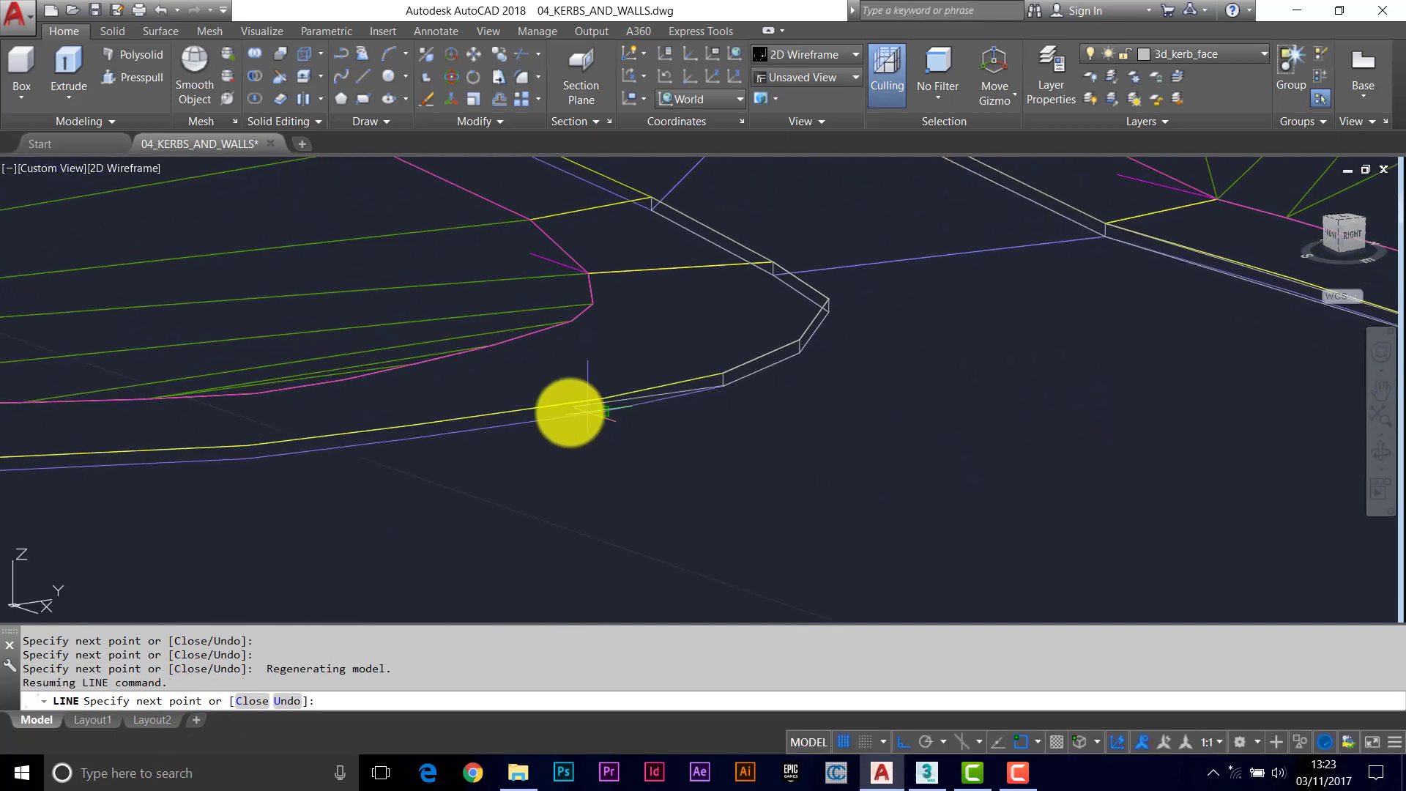
left_click(577, 415)
left_click(355, 450)
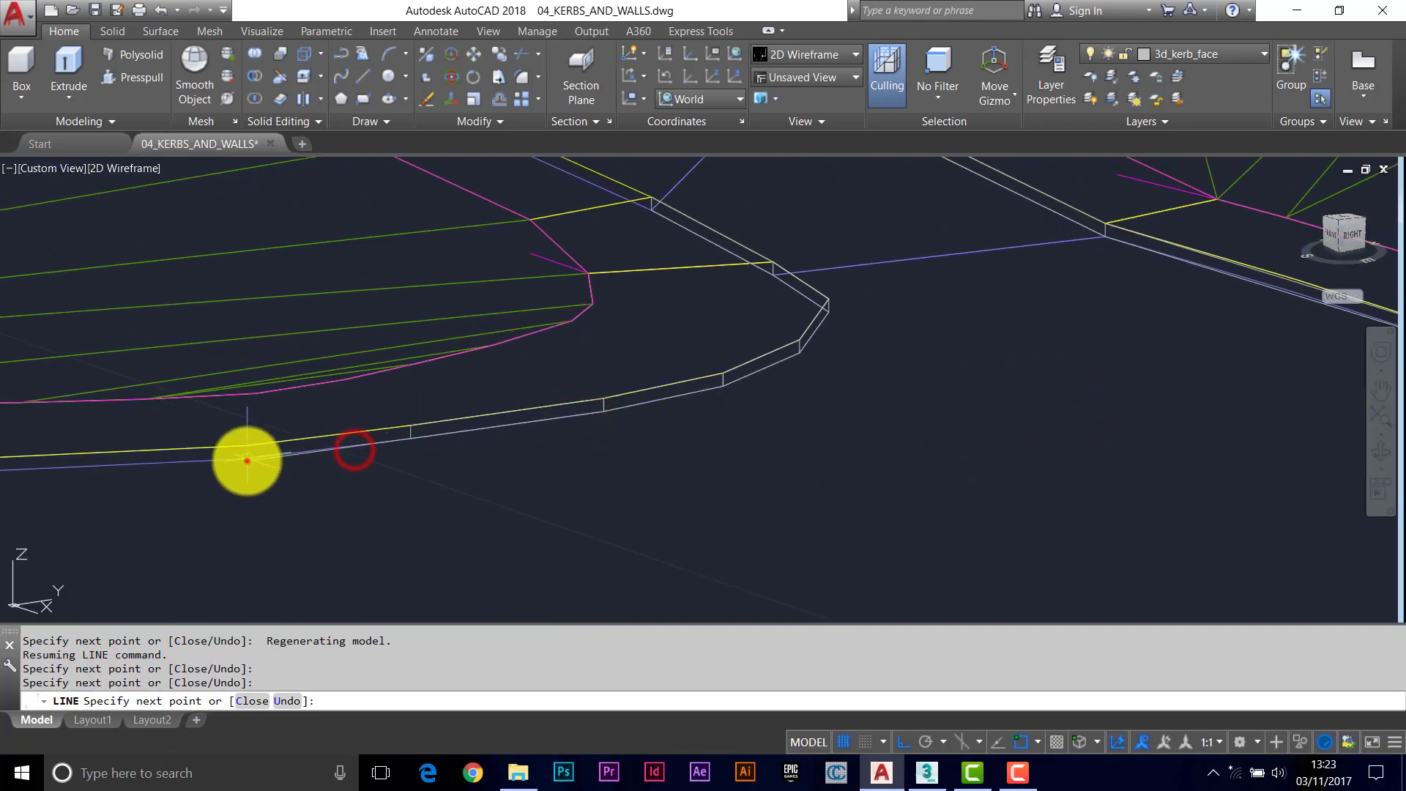
left_click(247, 459)
key("Escape")
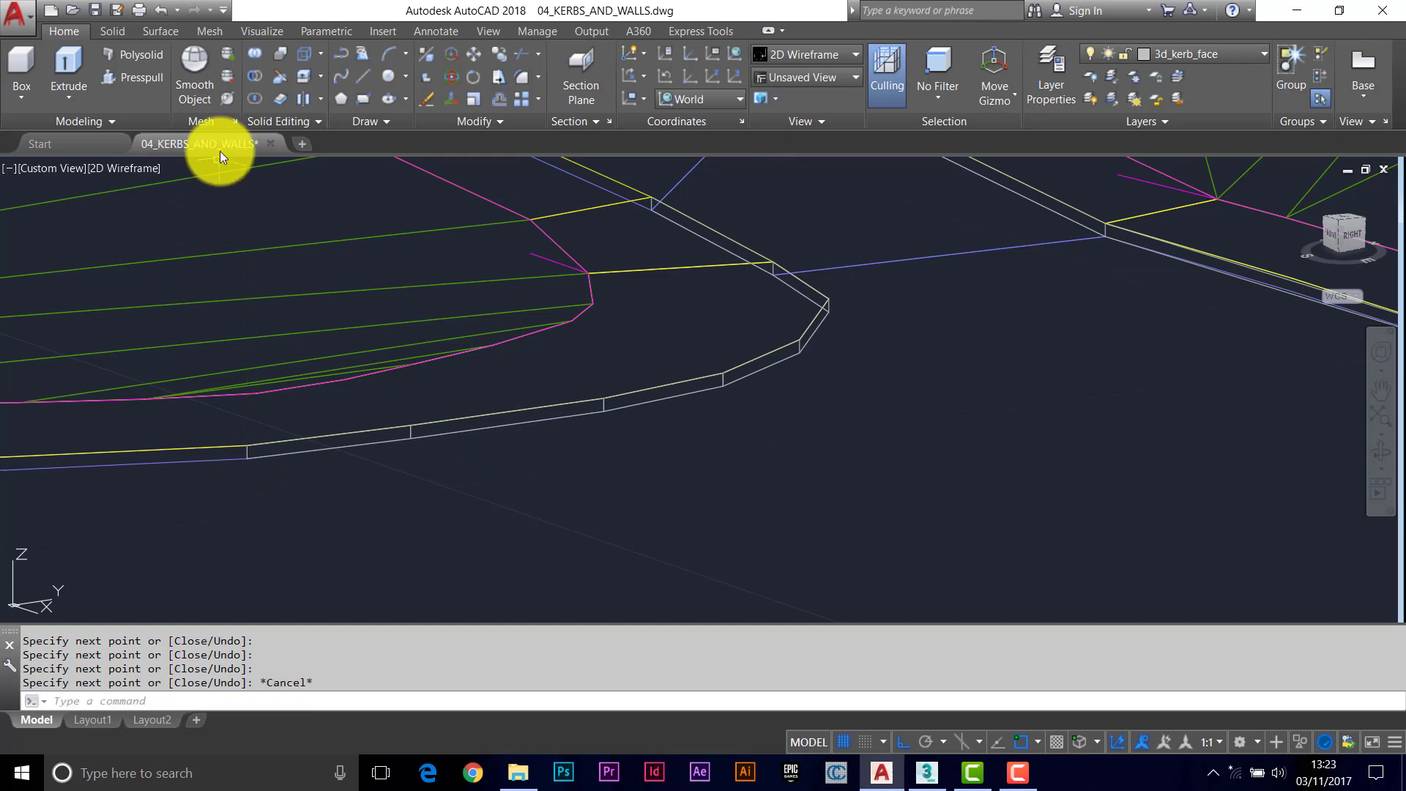
Step: In the Shaded with edges visual style, continue the kerb lines from the rounded corner along the lowered road edge to the road's southern end
left_click(123, 168)
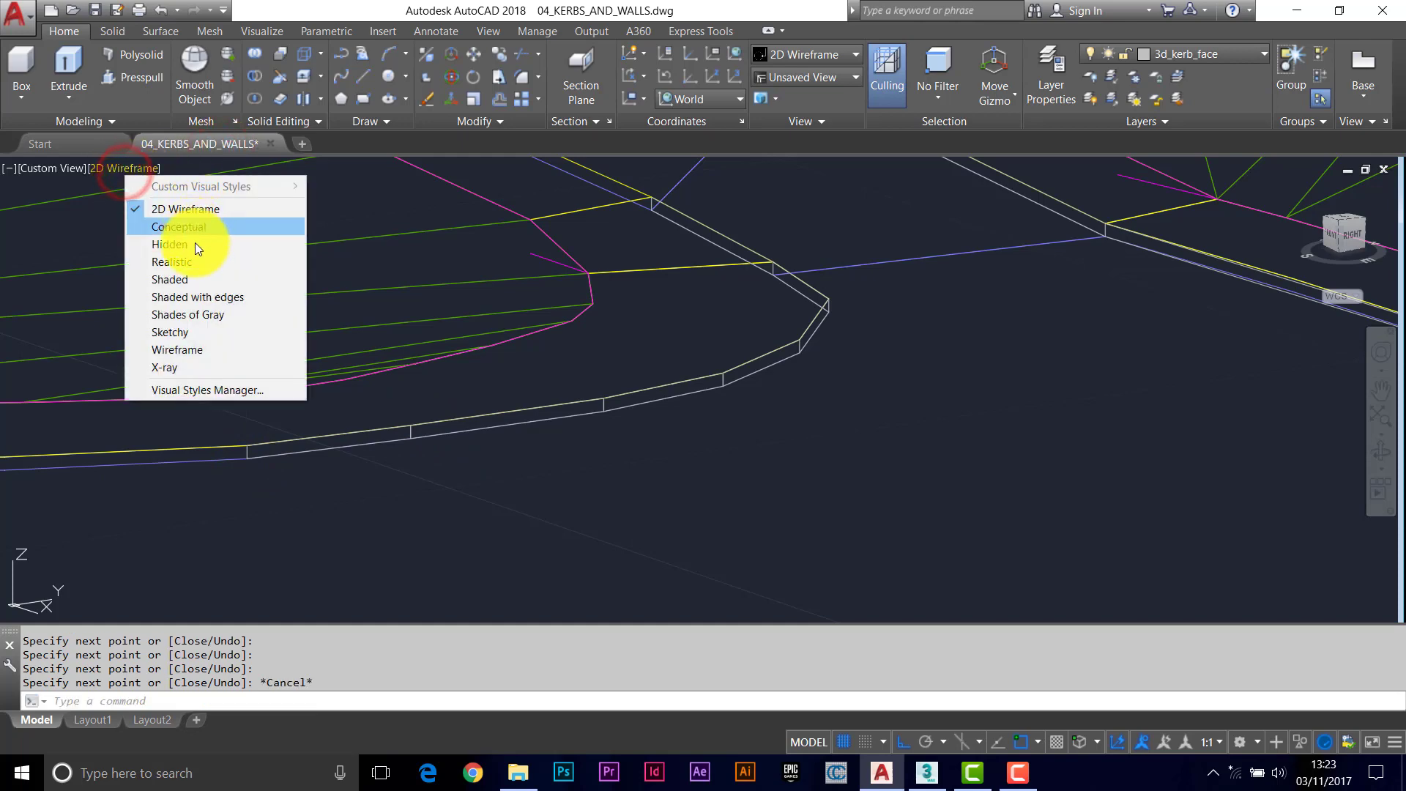
left_click(195, 296)
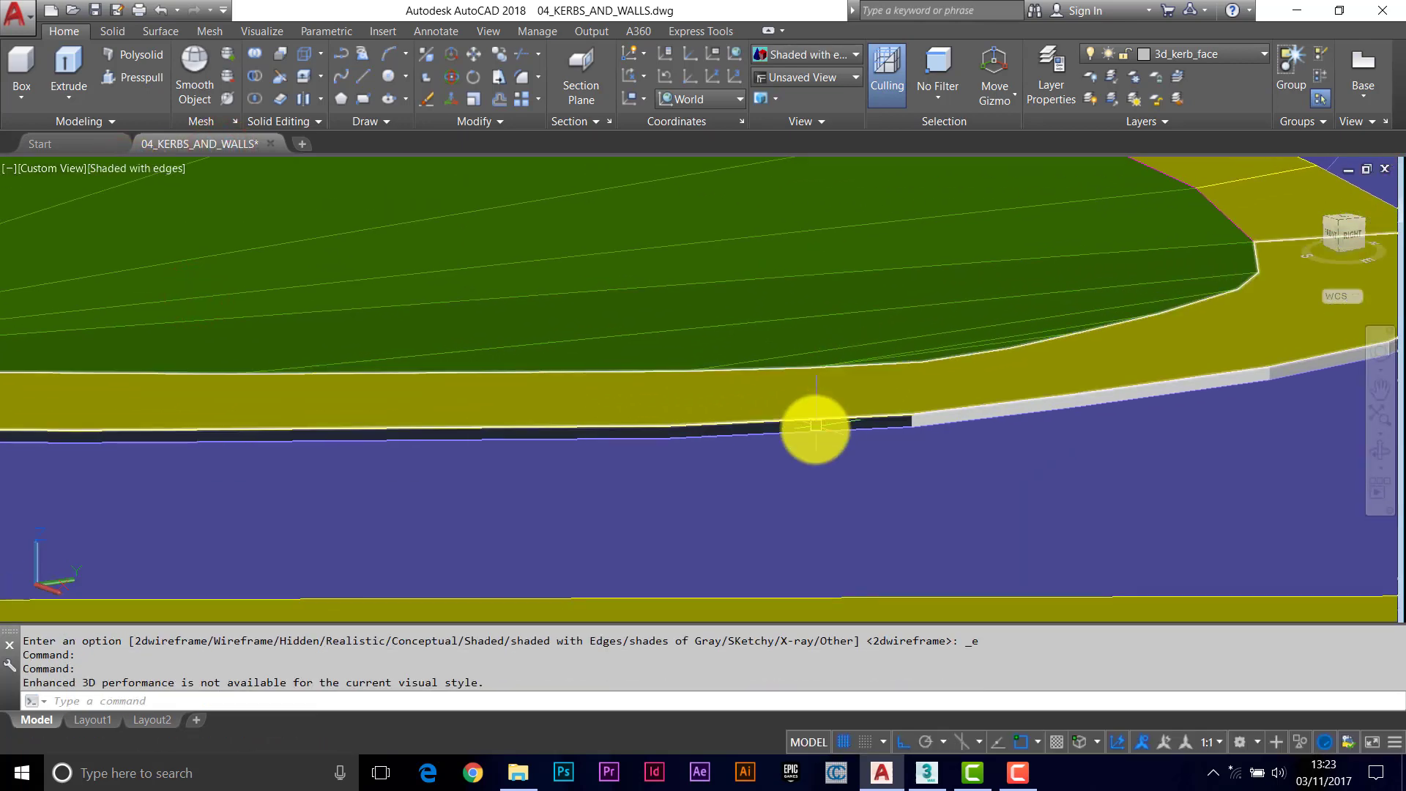
type("l")
key("Return")
left_click(913, 431)
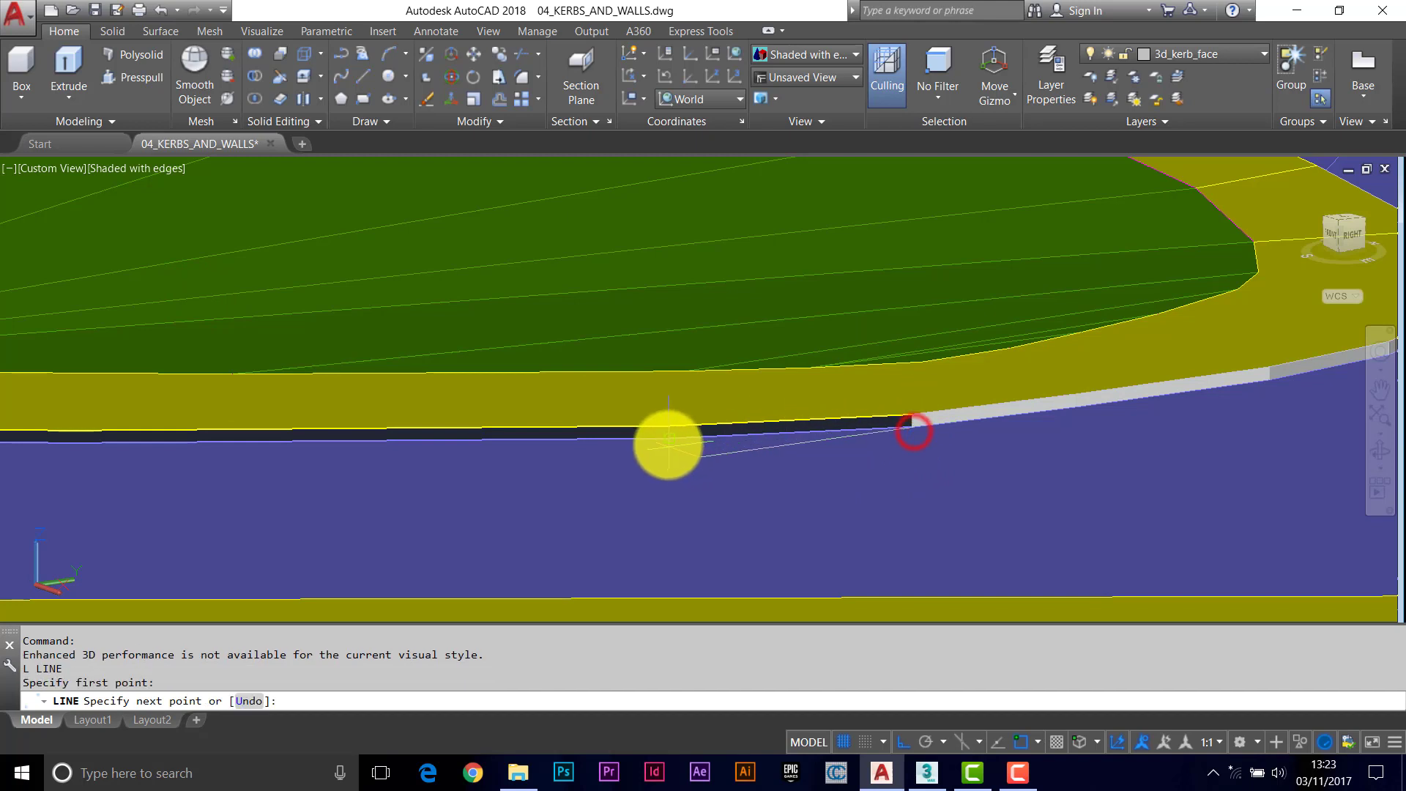
left_click(665, 442)
scroll(778, 470, "up", 3)
middle_click_drag(203, 425, 356, 419)
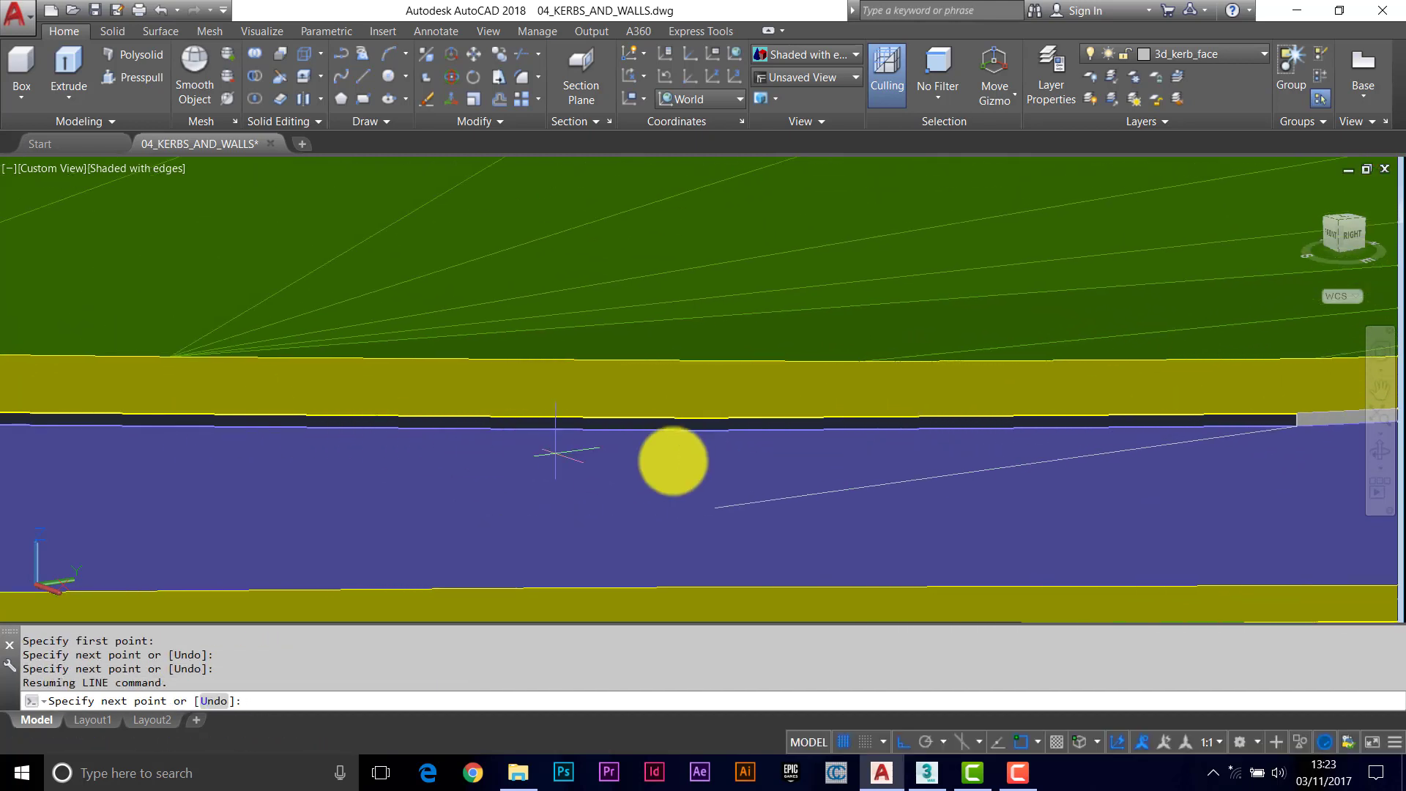
left_click(722, 439)
middle_click_drag(246, 461, 774, 452)
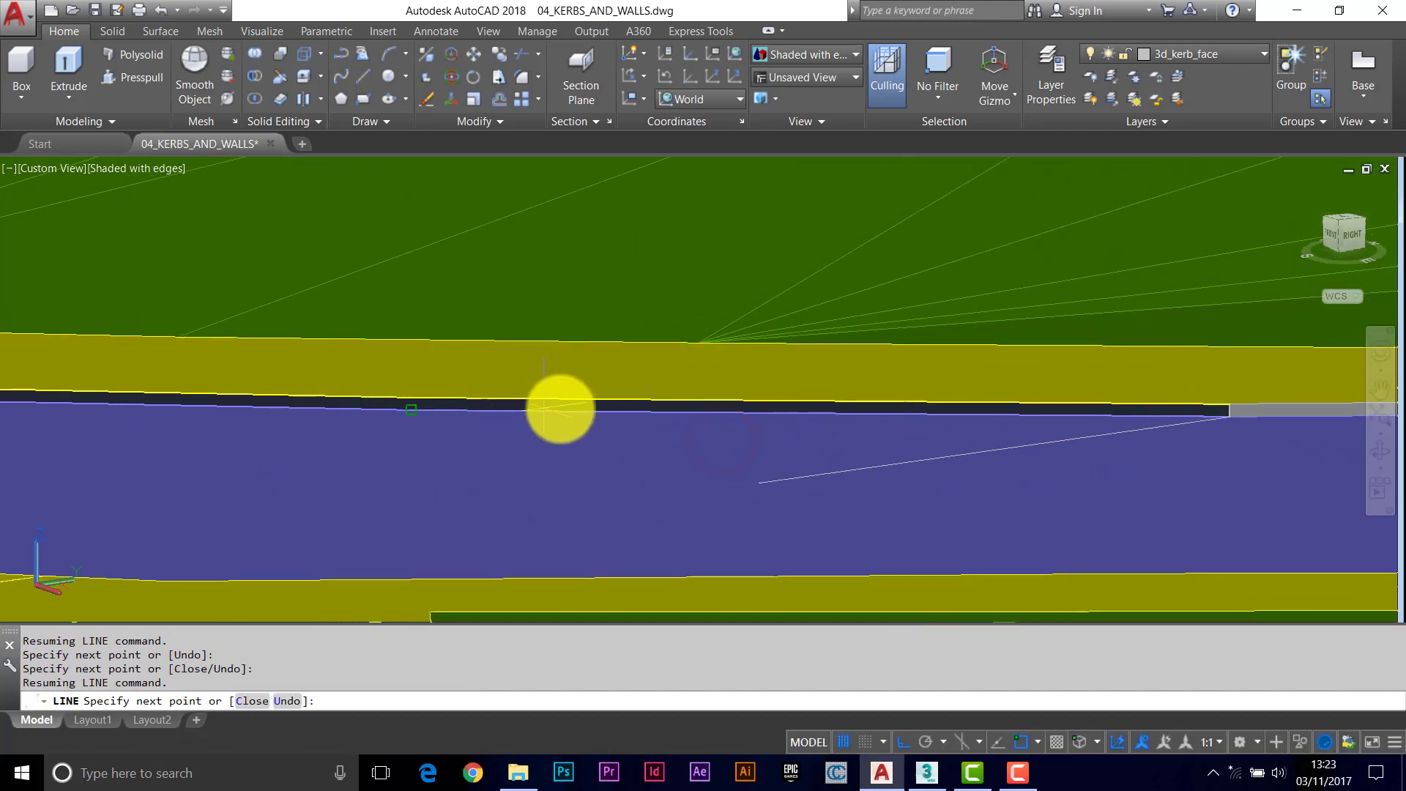
left_click(561, 408)
scroll(251, 417, "down", 1)
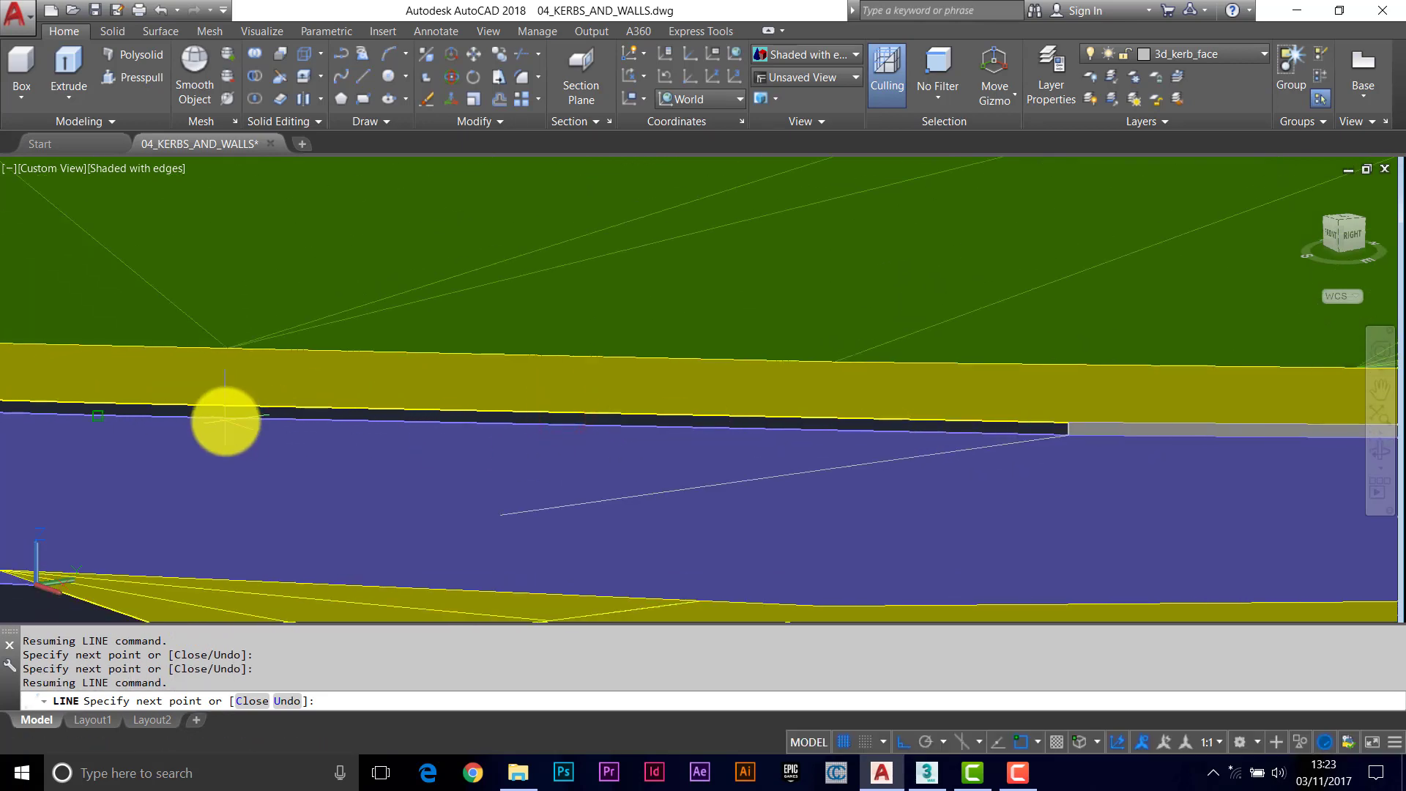
left_click(226, 419)
middle_click_drag(88, 439, 455, 417)
left_click(176, 404)
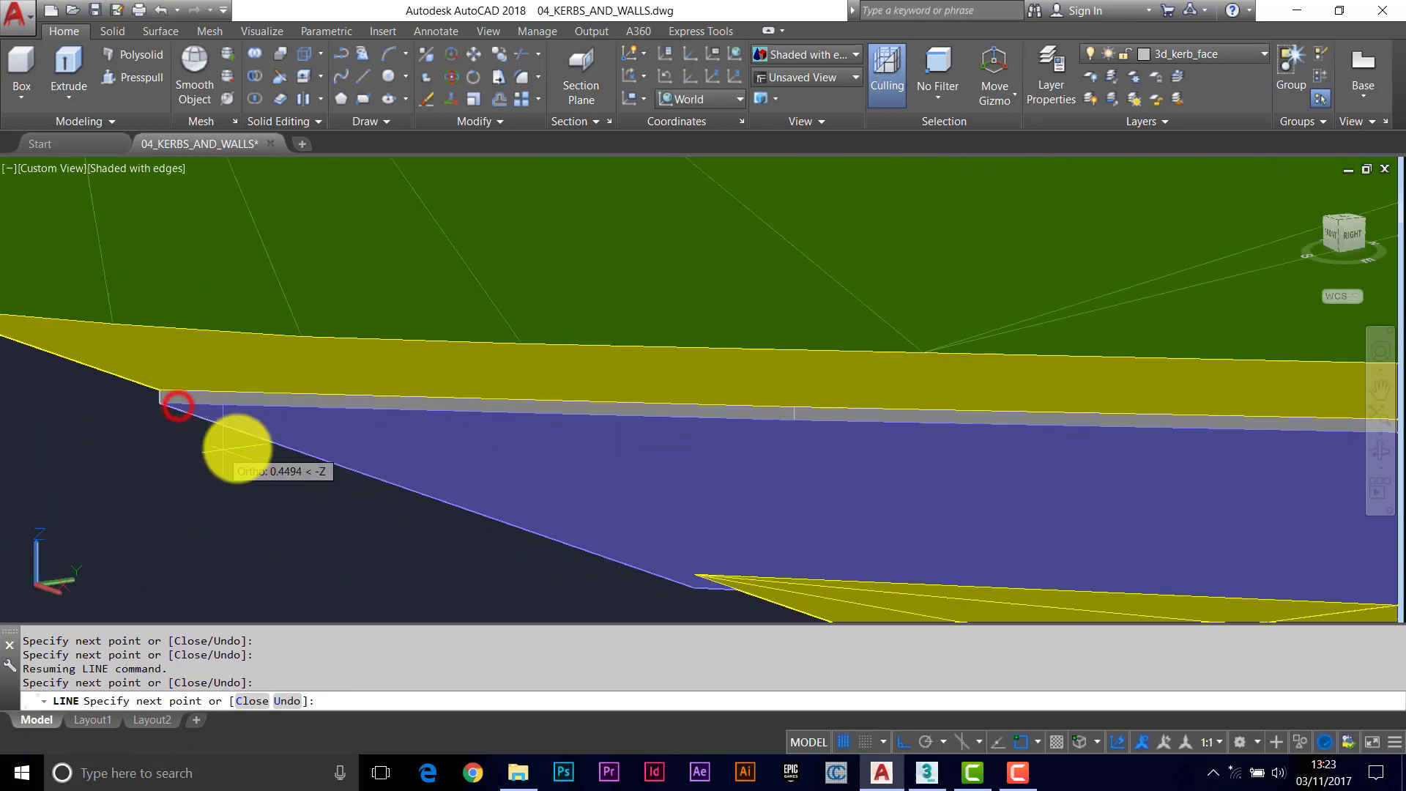
scroll(342, 440, "down", 1)
key("Escape")
Step: Examine the kerb faces around the junction from above and return to the 2D Wireframe visual style
key("Return")
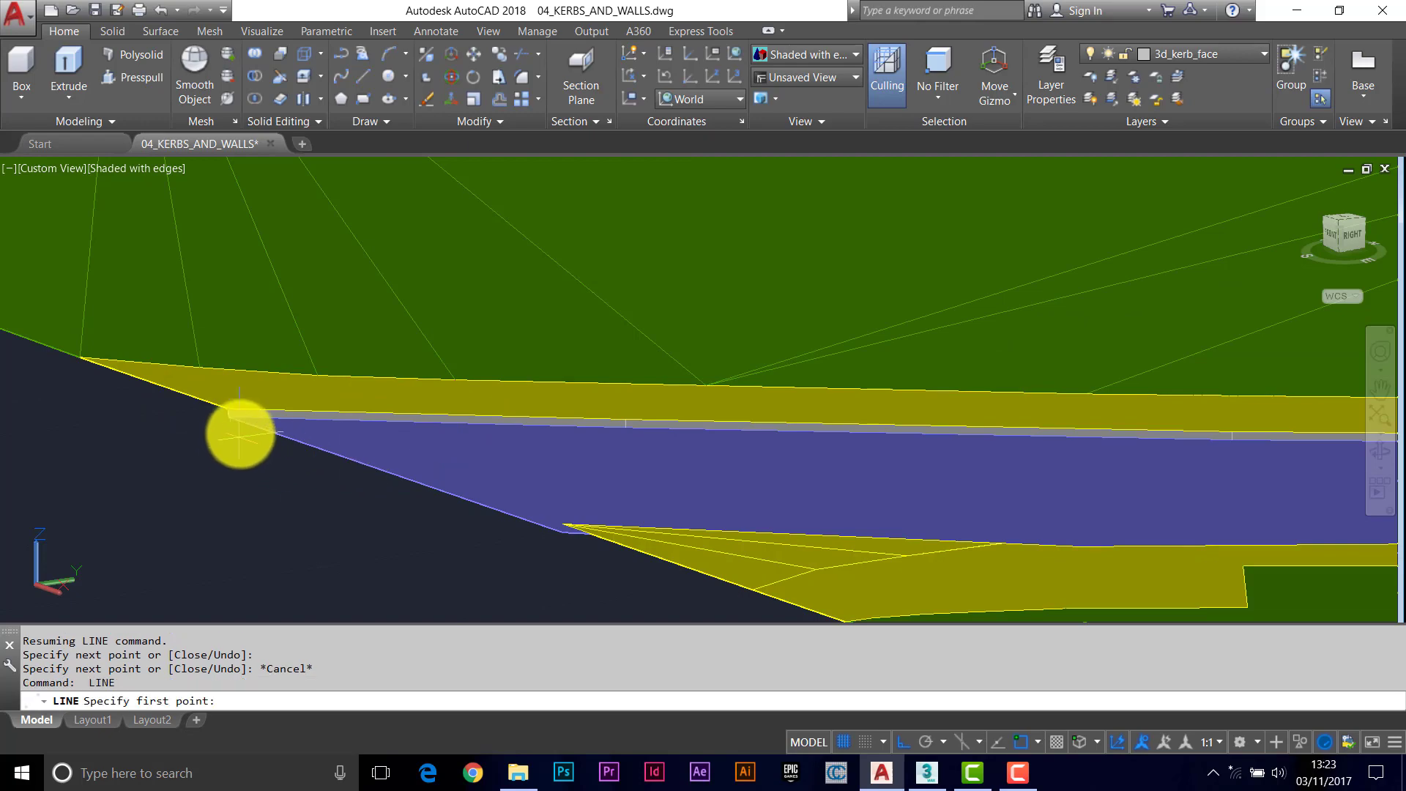
mouse_move(650, 468)
middle_mouse_down("shift")
mouse_move(1004, 446)
mouse_move(627, 446)
mouse_move(854, 485)
mouse_move(889, 468)
mouse_move(512, 487)
middle_mouse_up("shift")
middle_click_drag(847, 339, 646, 496)
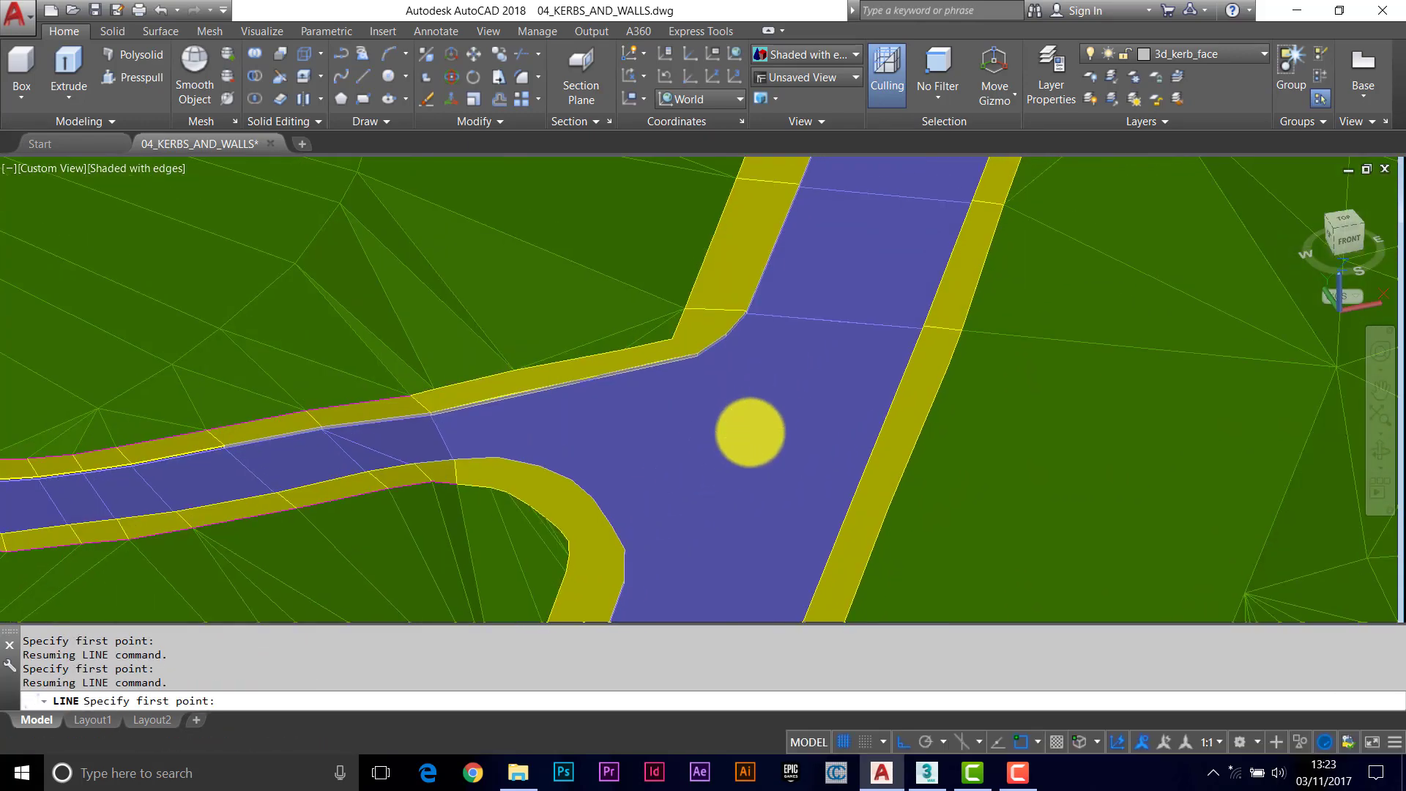
middle_click_drag(749, 433, 703, 517)
key("Escape")
left_click(147, 170)
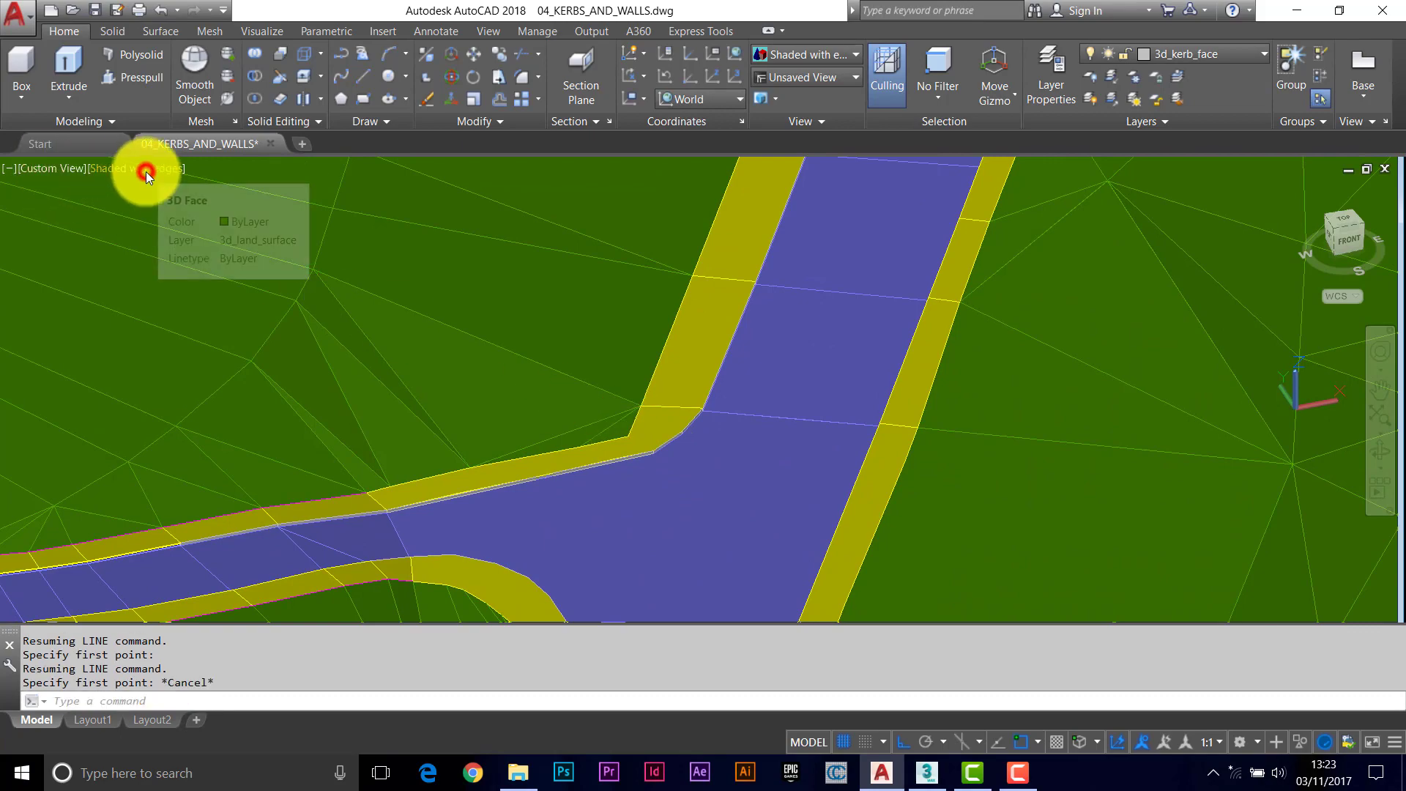
left_click(183, 203)
Step: Examine the two closed round-topped profiles lying on the road beside the rounded junction corner
scroll(606, 486, "down", 5)
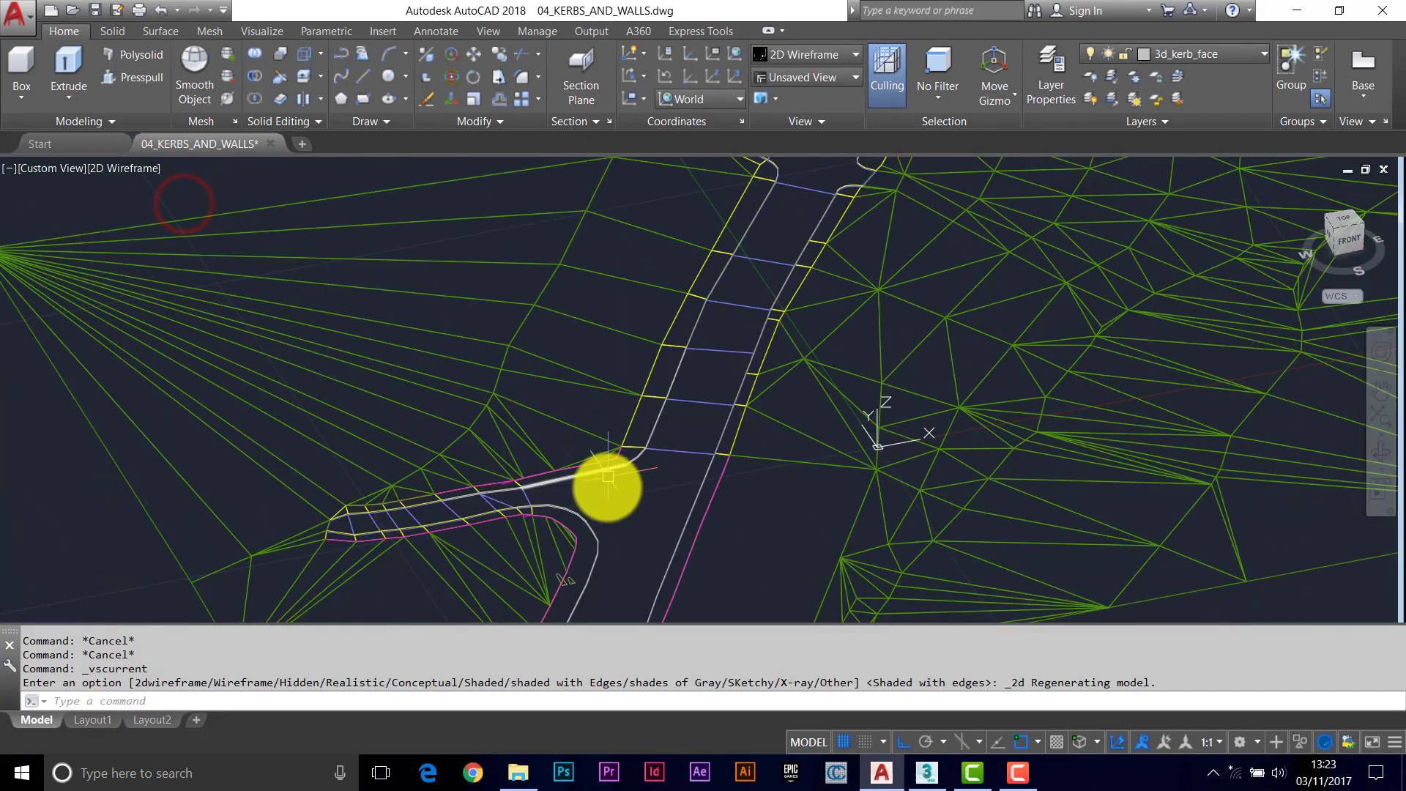
scroll(672, 396, "up", 3)
middle_click_drag(734, 398, 703, 415, "shift")
middle_click_drag(685, 480, 552, 483)
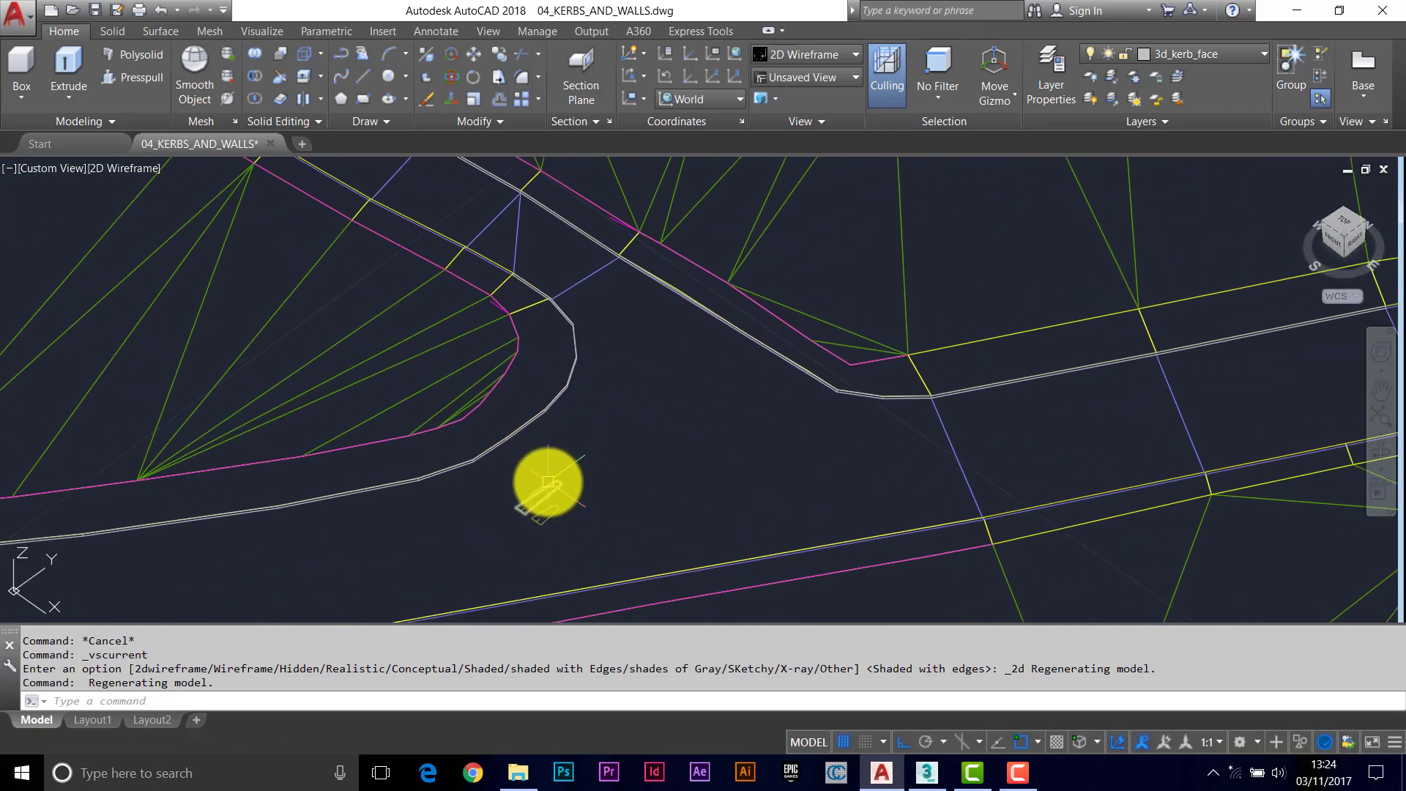
scroll(518, 514, "up", 2)
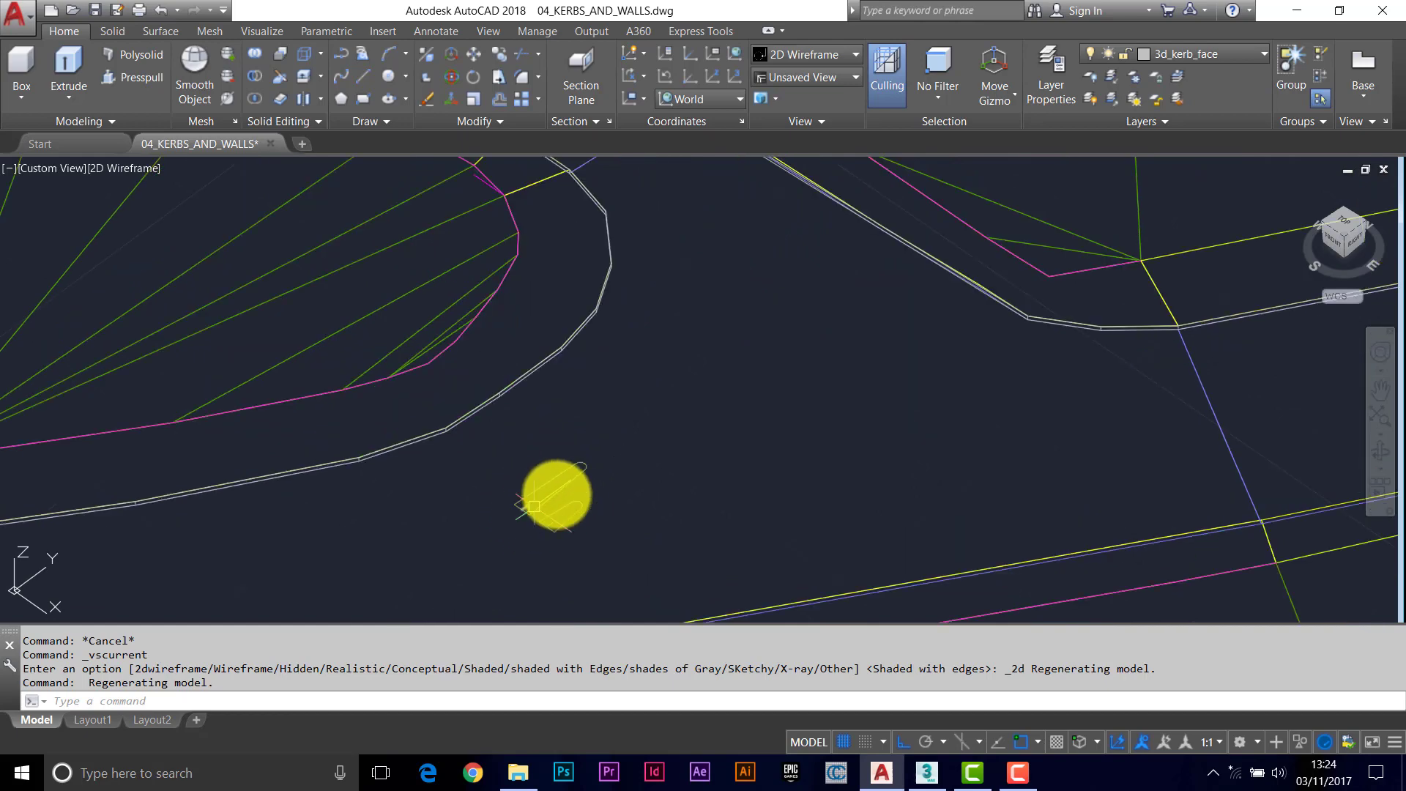
scroll(521, 506, "up", 2)
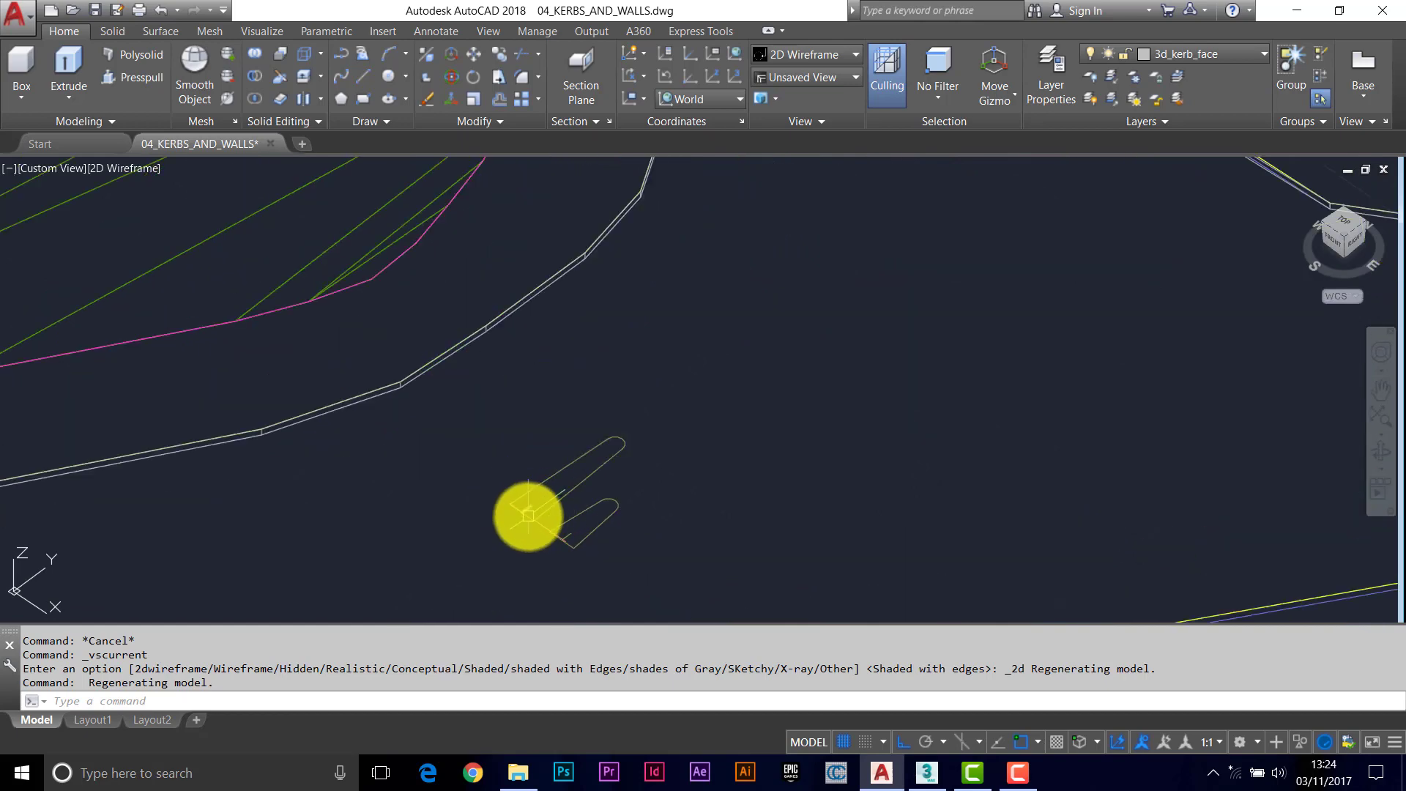
scroll(521, 508, "up", 2)
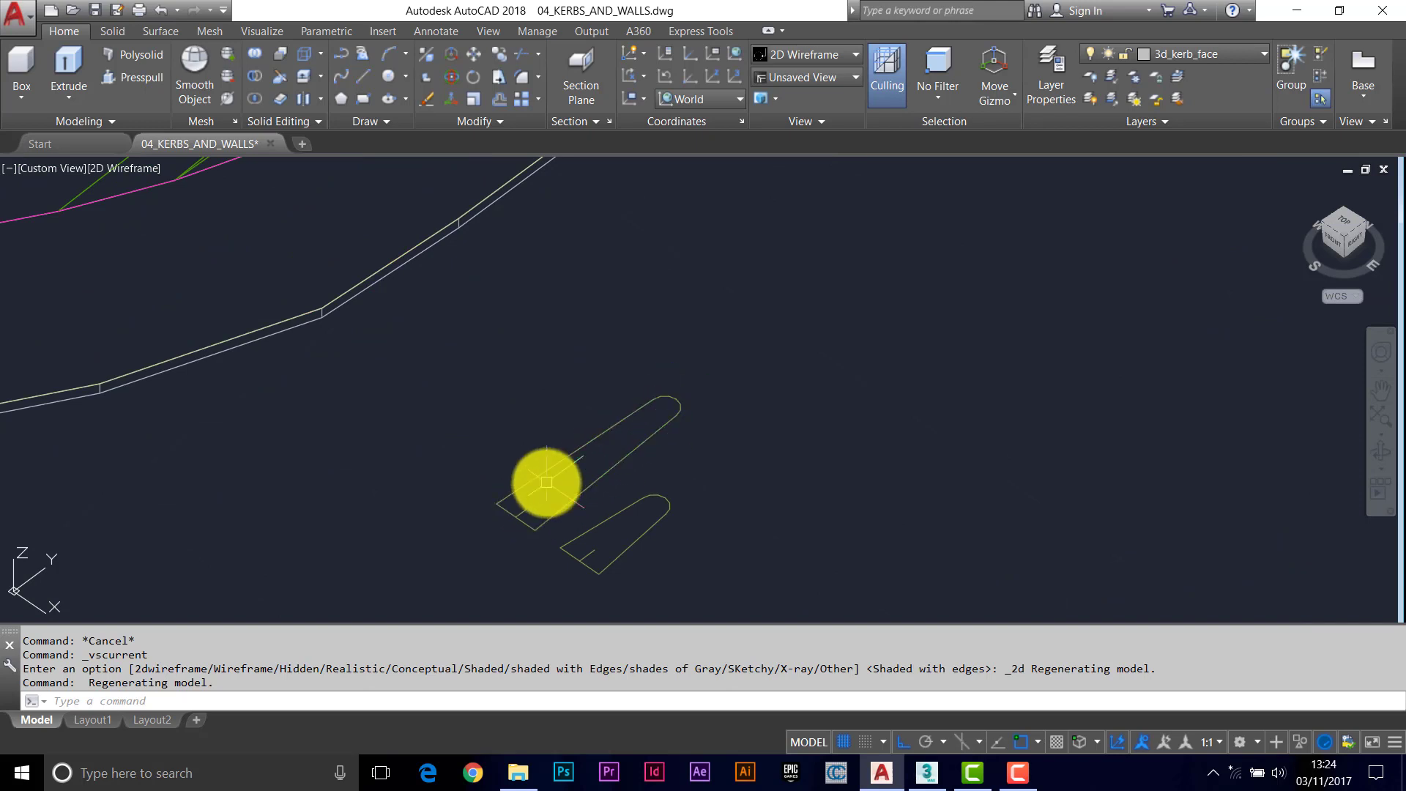
middle_click_drag(596, 534, 574, 509)
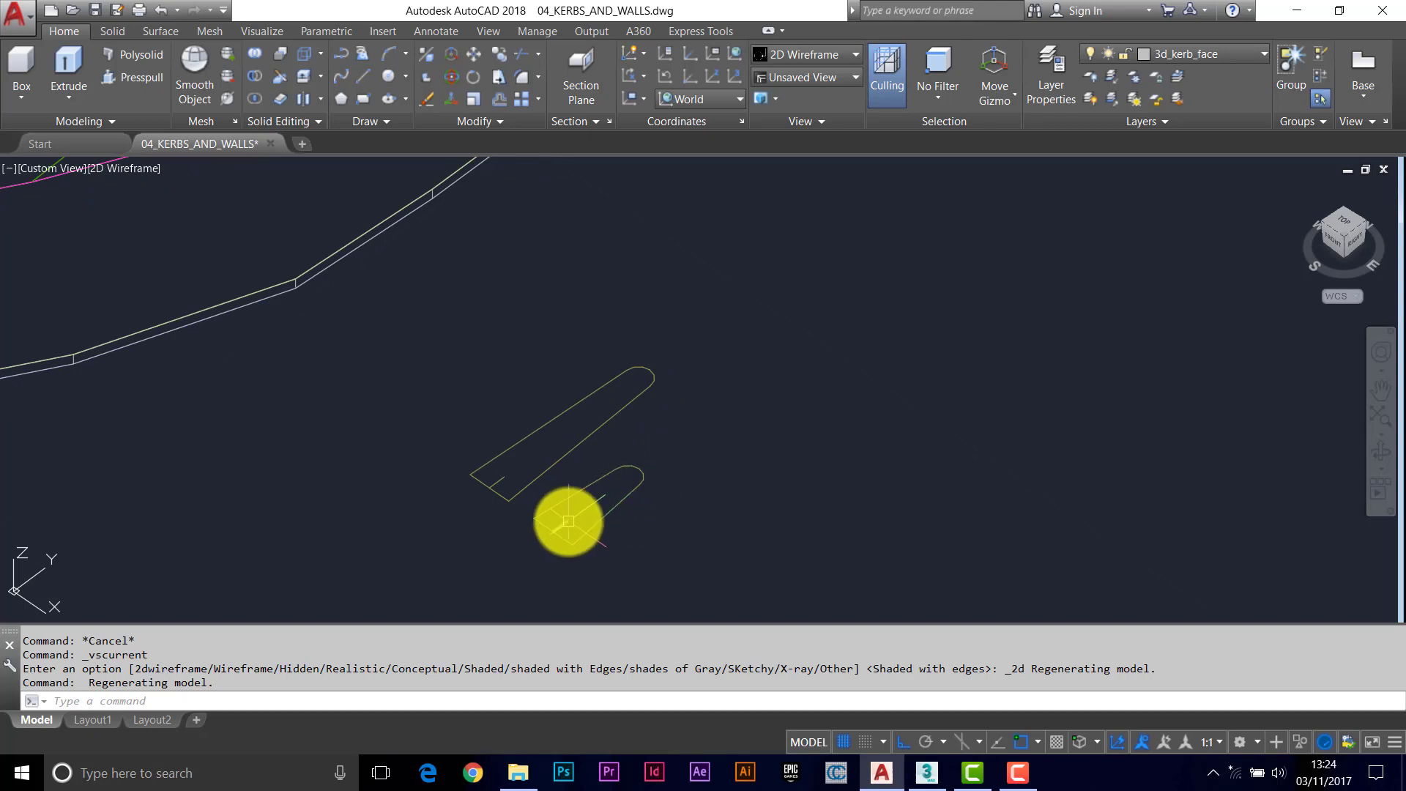
scroll(644, 474, "down", 5)
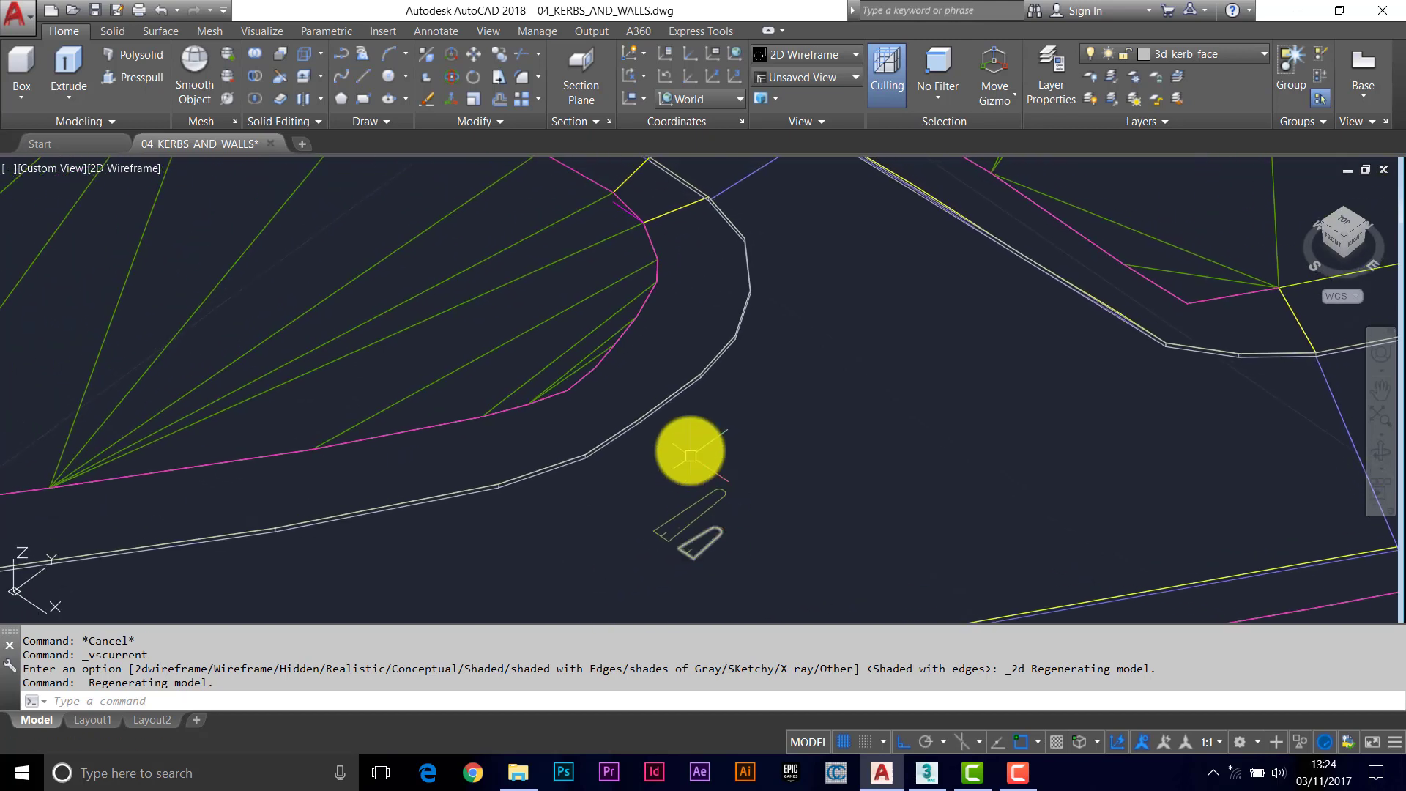
middle_click_drag(690, 455, 695, 499)
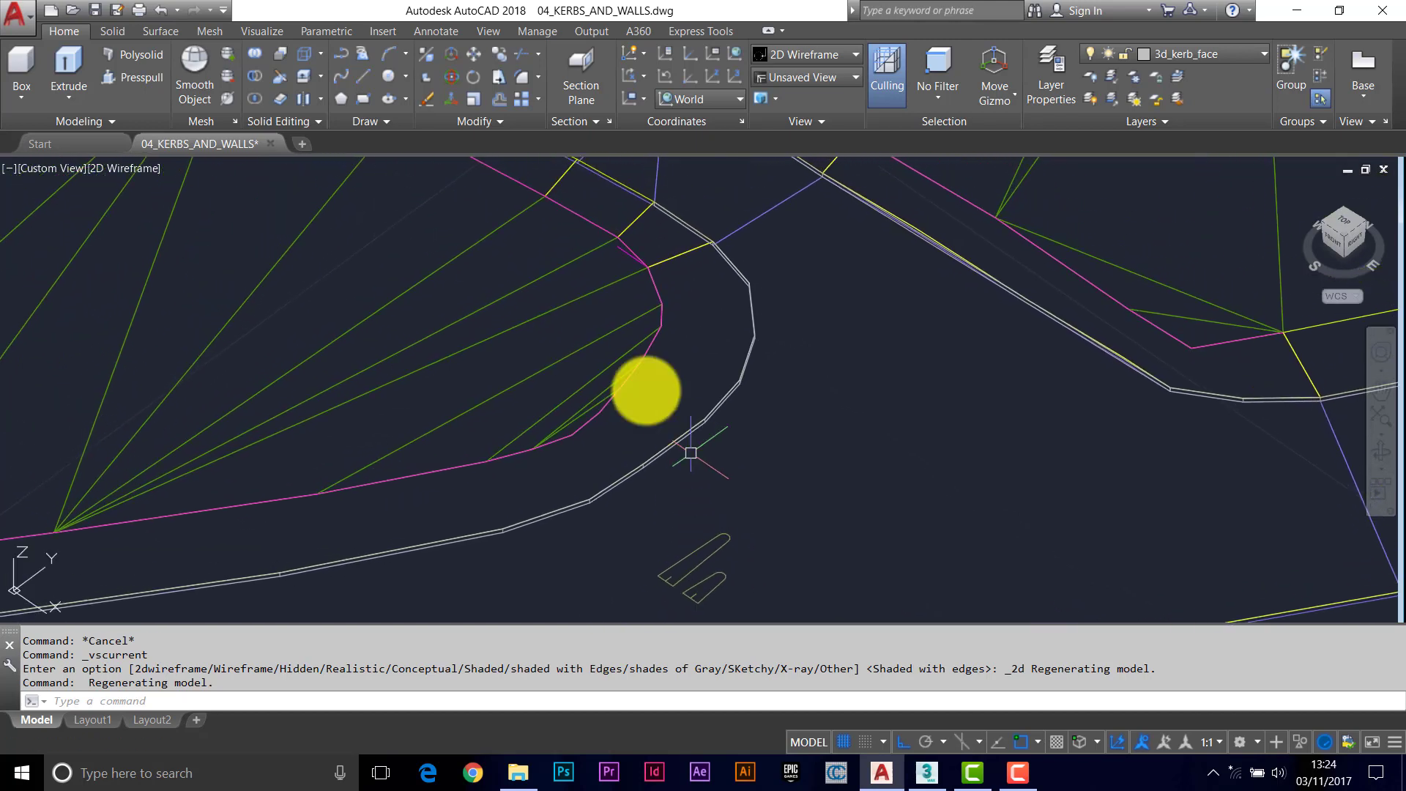
Step: Start a solid Sweep and examine the magenta wall path lines and the two round-topped profiles around the junction's rounded corner
left_click(72, 95)
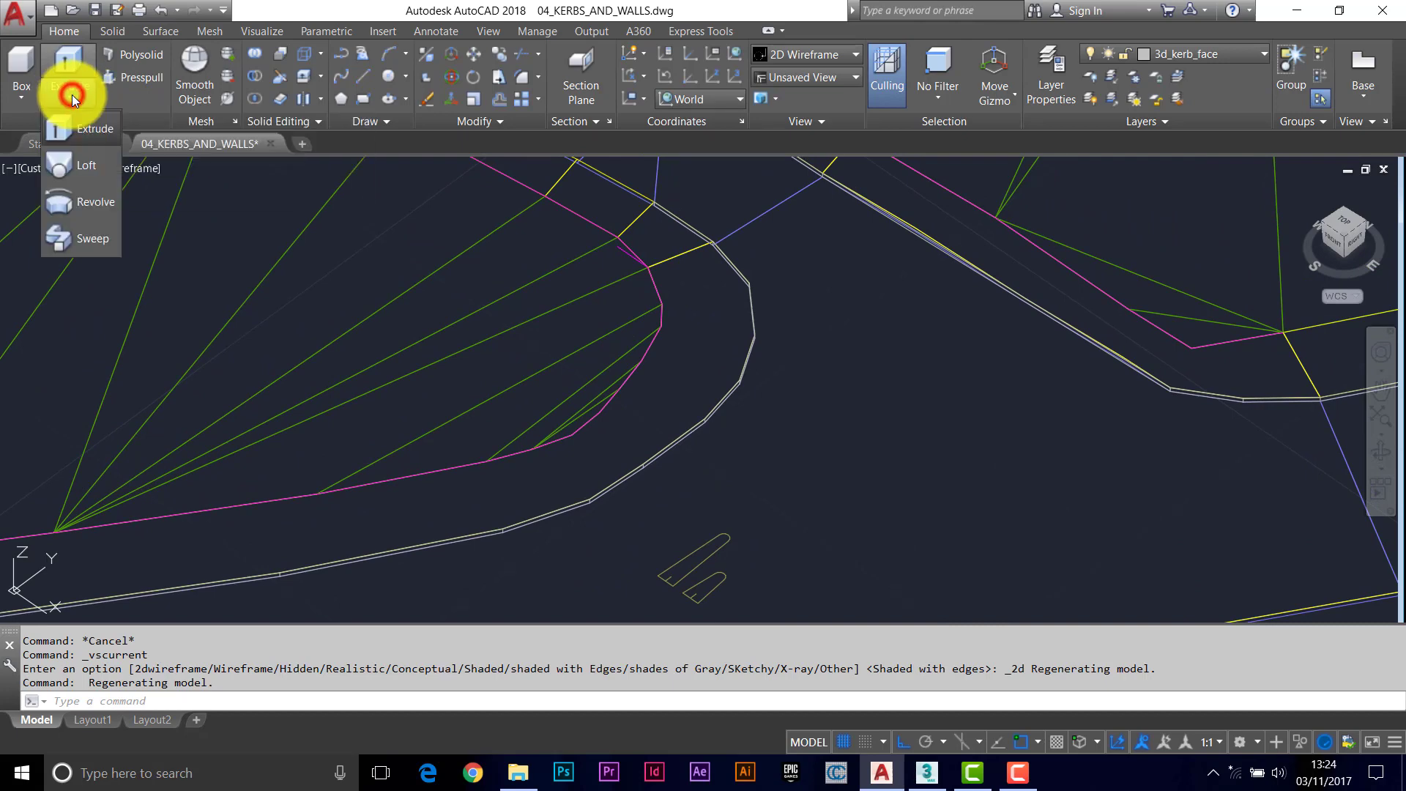
left_click(67, 237)
middle_click_drag(769, 542, 763, 501)
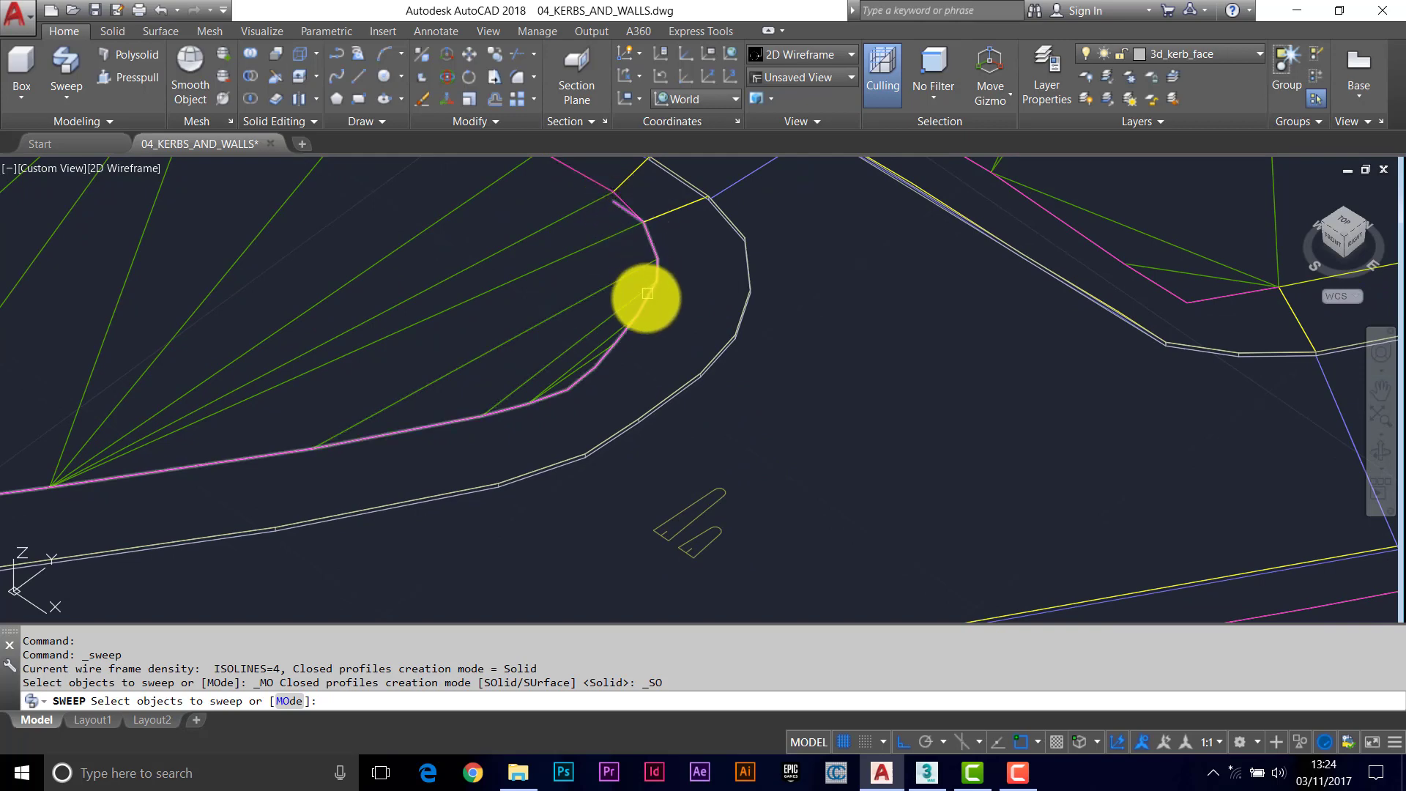
middle_click_drag(541, 417, 541, 445)
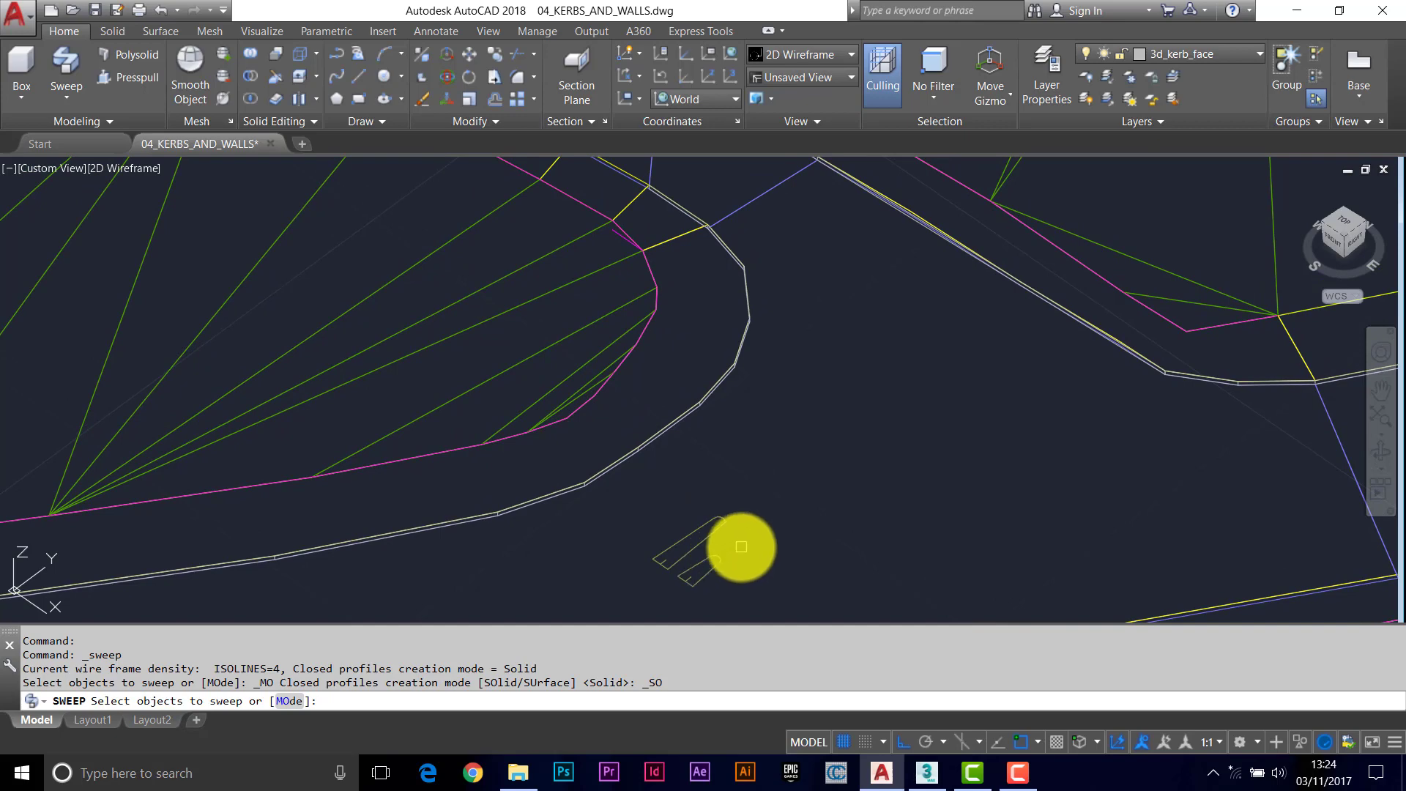
mouse_move(740, 539)
middle_mouse_down()
mouse_move(691, 536)
mouse_move(797, 545)
middle_mouse_up()
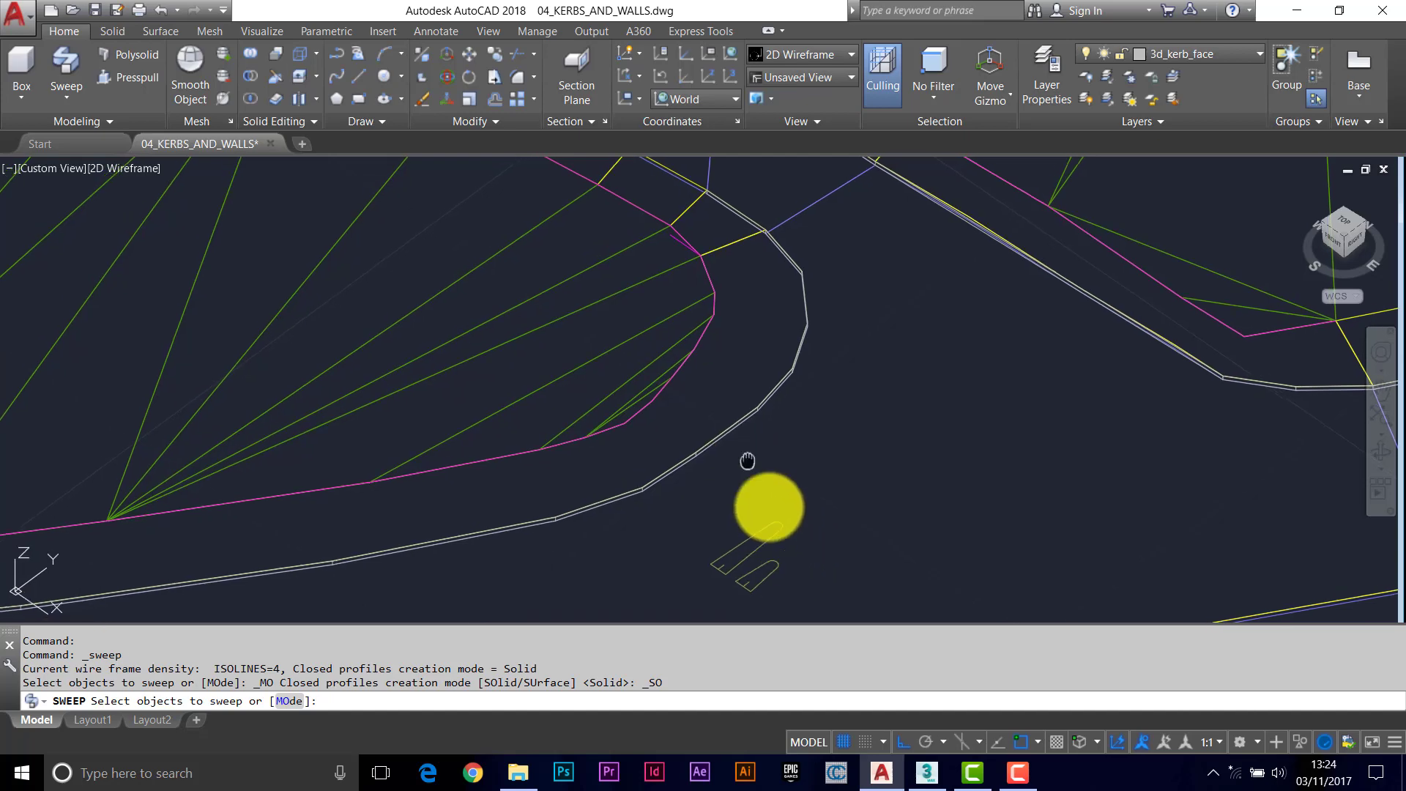
middle_click_drag(747, 461, 776, 533)
scroll(776, 532, "down", 1)
middle_click_drag(714, 389, 739, 452)
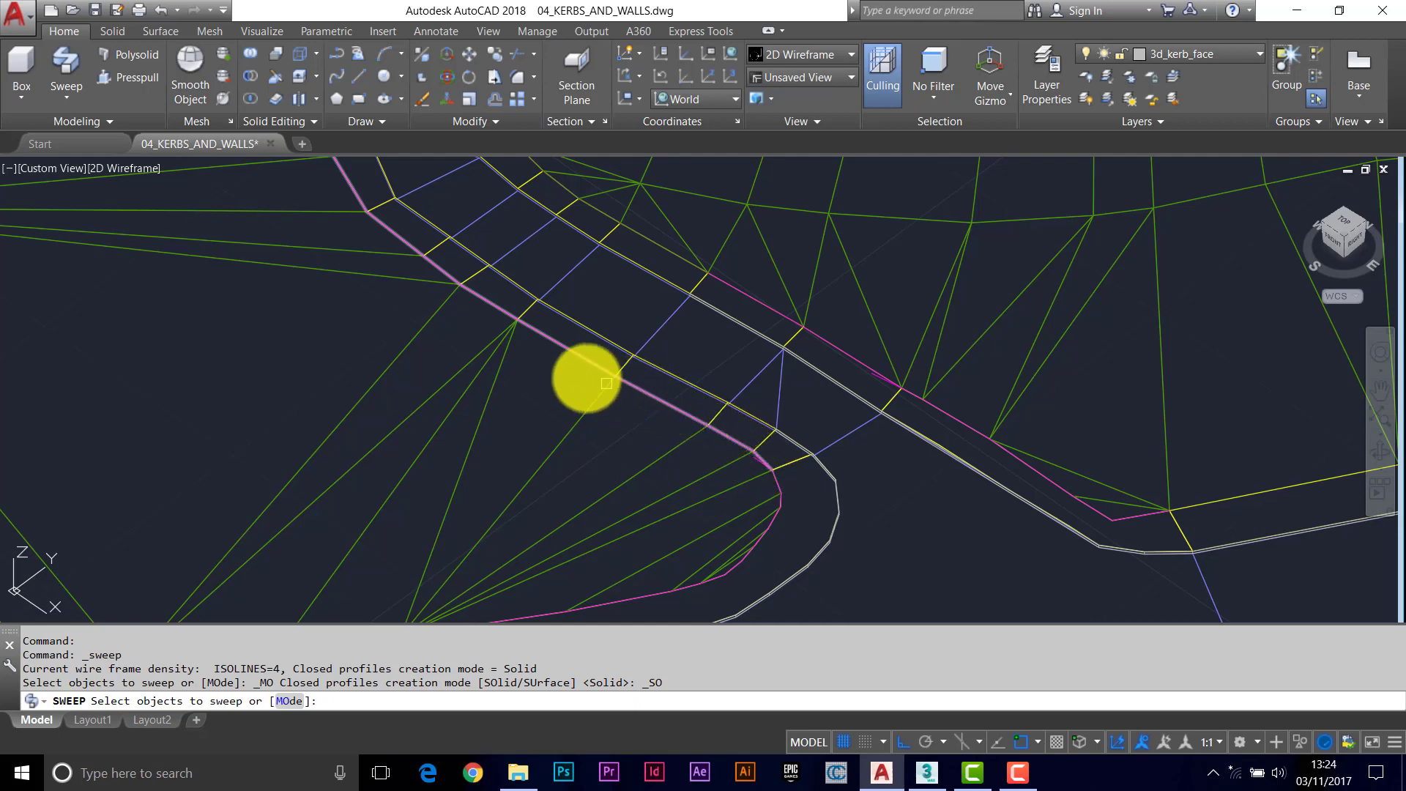
middle_click_drag(362, 163, 402, 276)
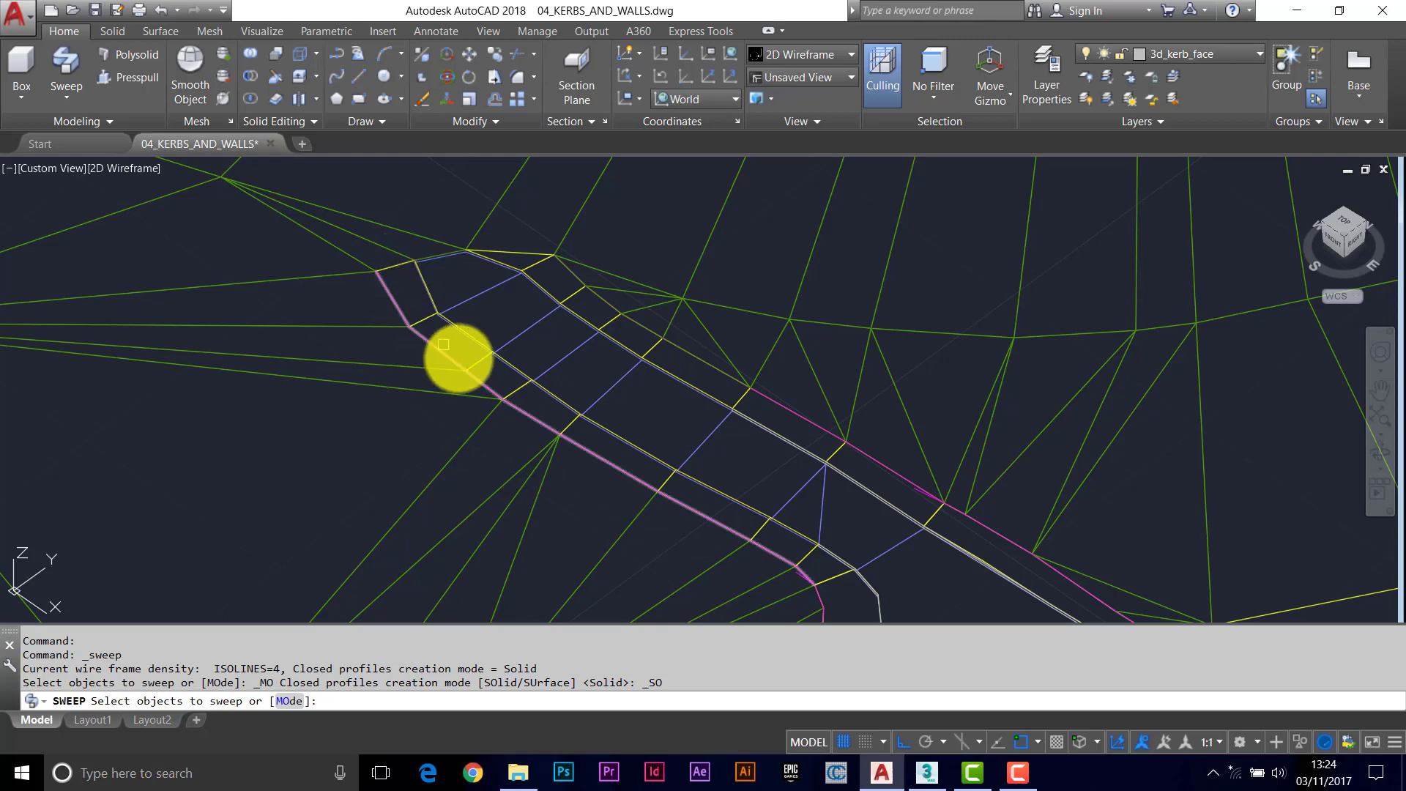
mouse_move(792, 564)
middle_mouse_down()
mouse_move(734, 483)
mouse_move(681, 452)
middle_mouse_up()
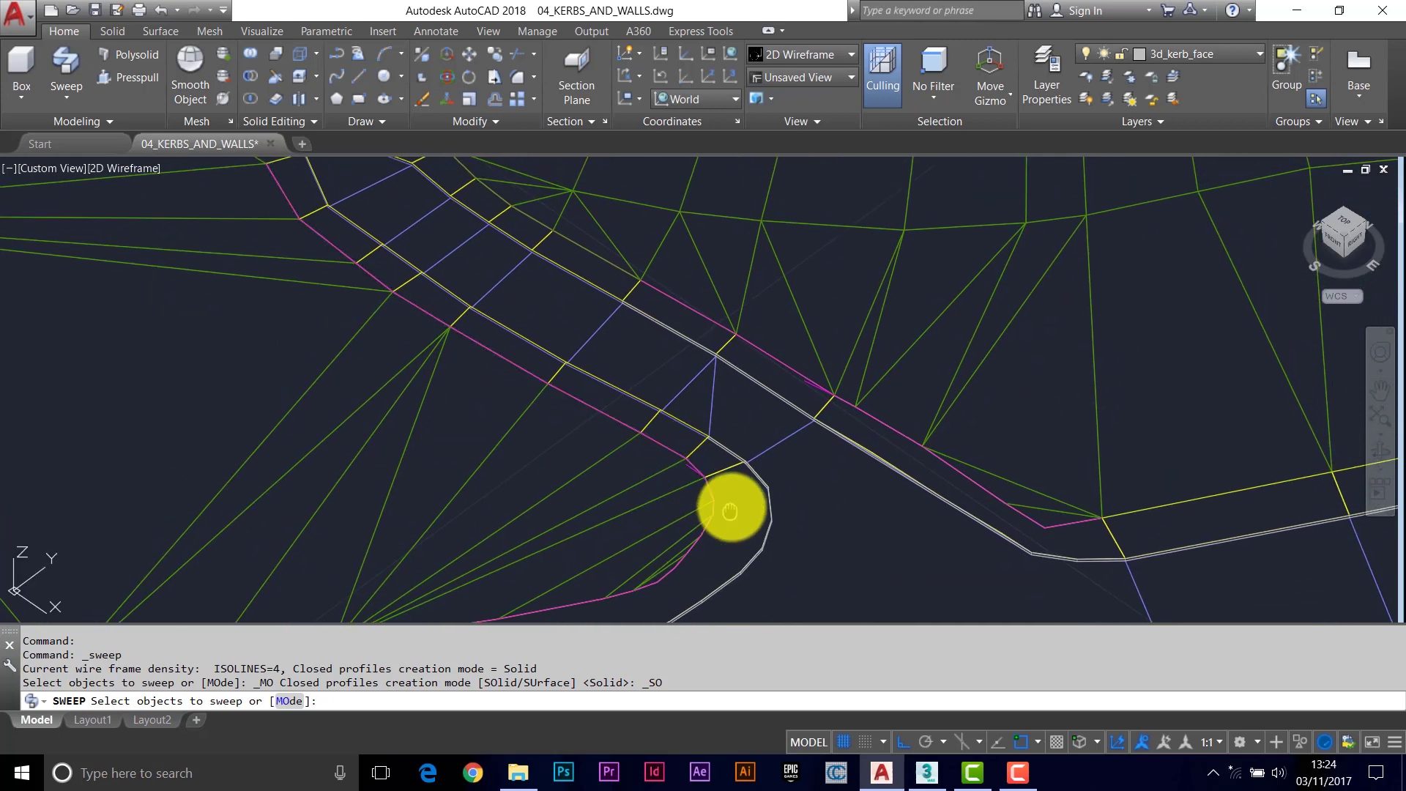
middle_click_drag(732, 508, 734, 433)
middle_click_drag(751, 532, 756, 480)
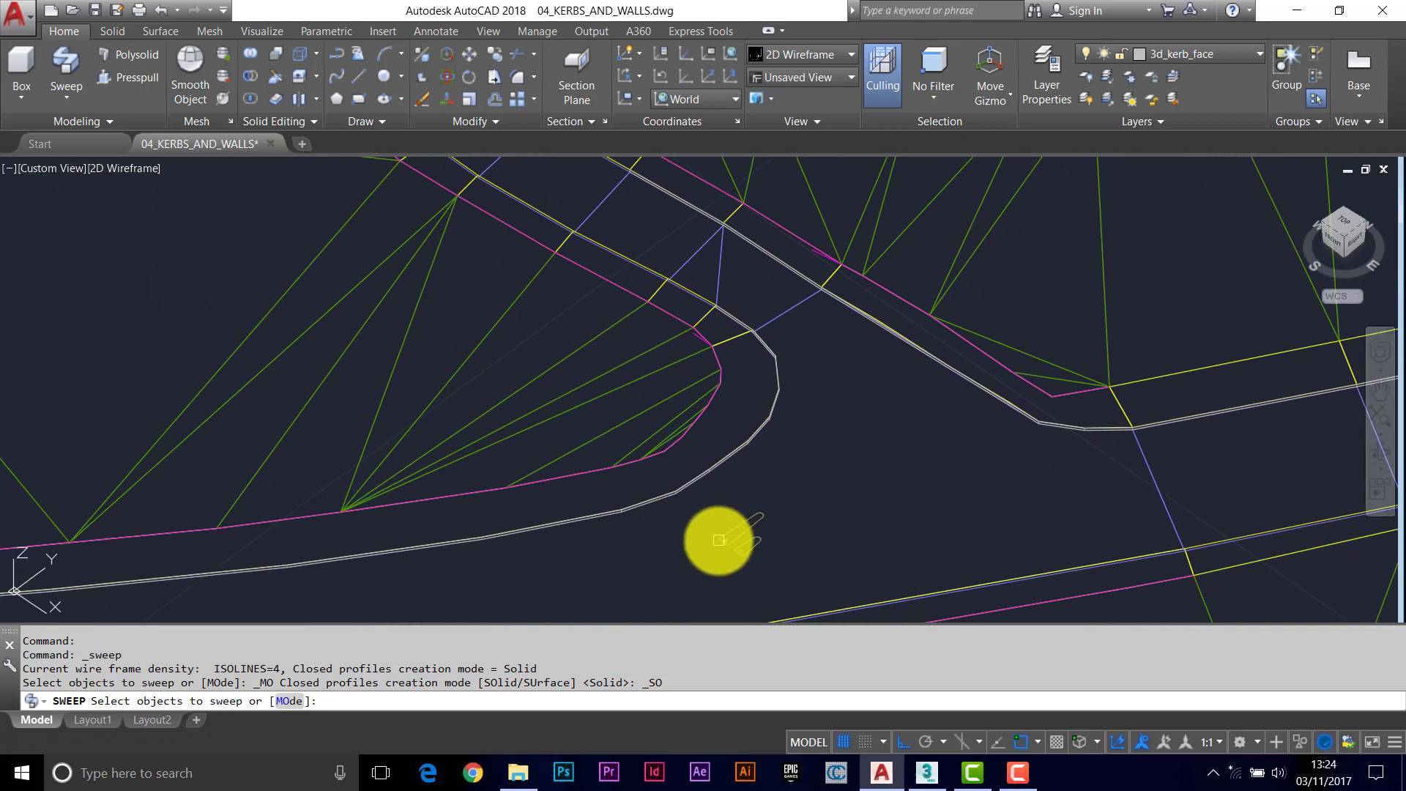
scroll(754, 542, "up", 2)
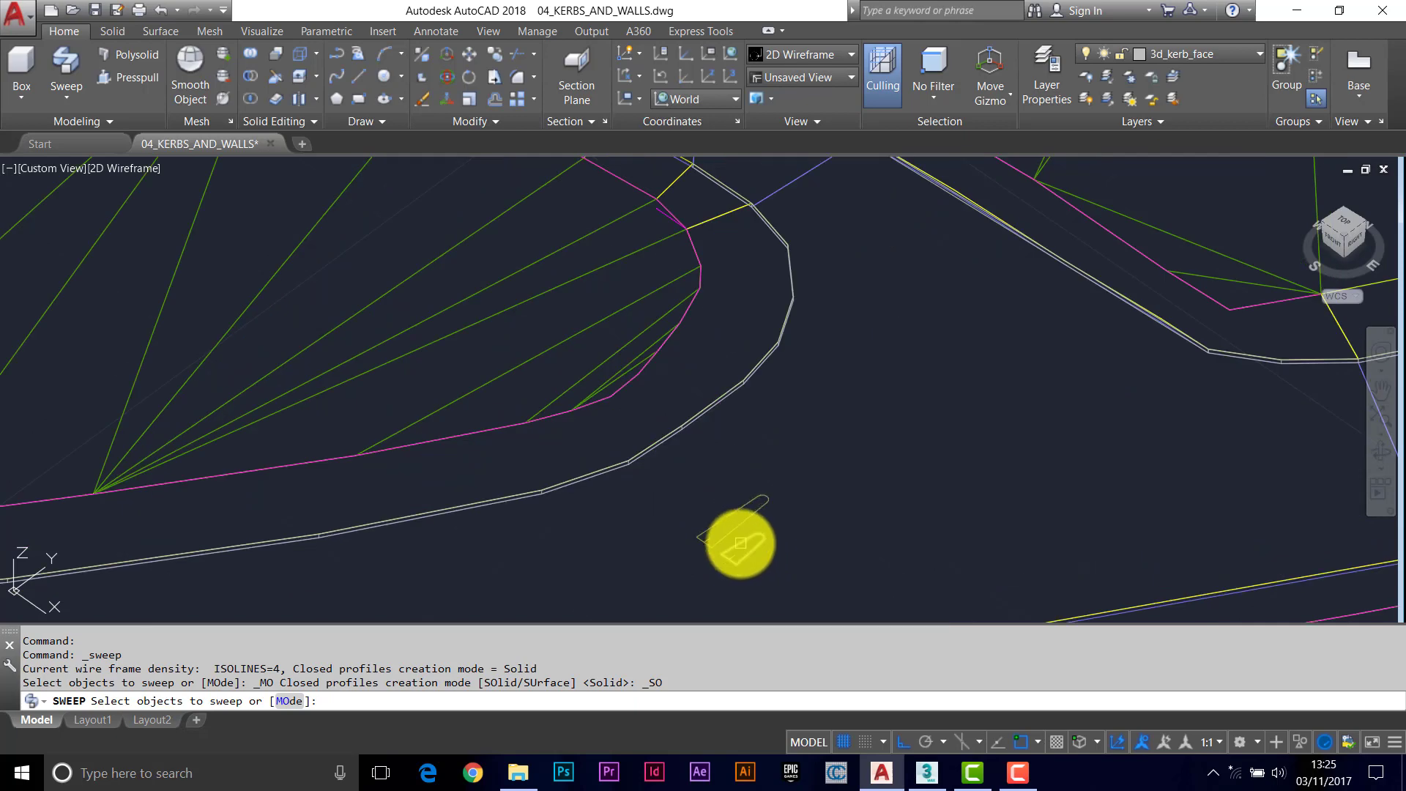
scroll(730, 463, "down", 2)
middle_click_drag(683, 430, 706, 533)
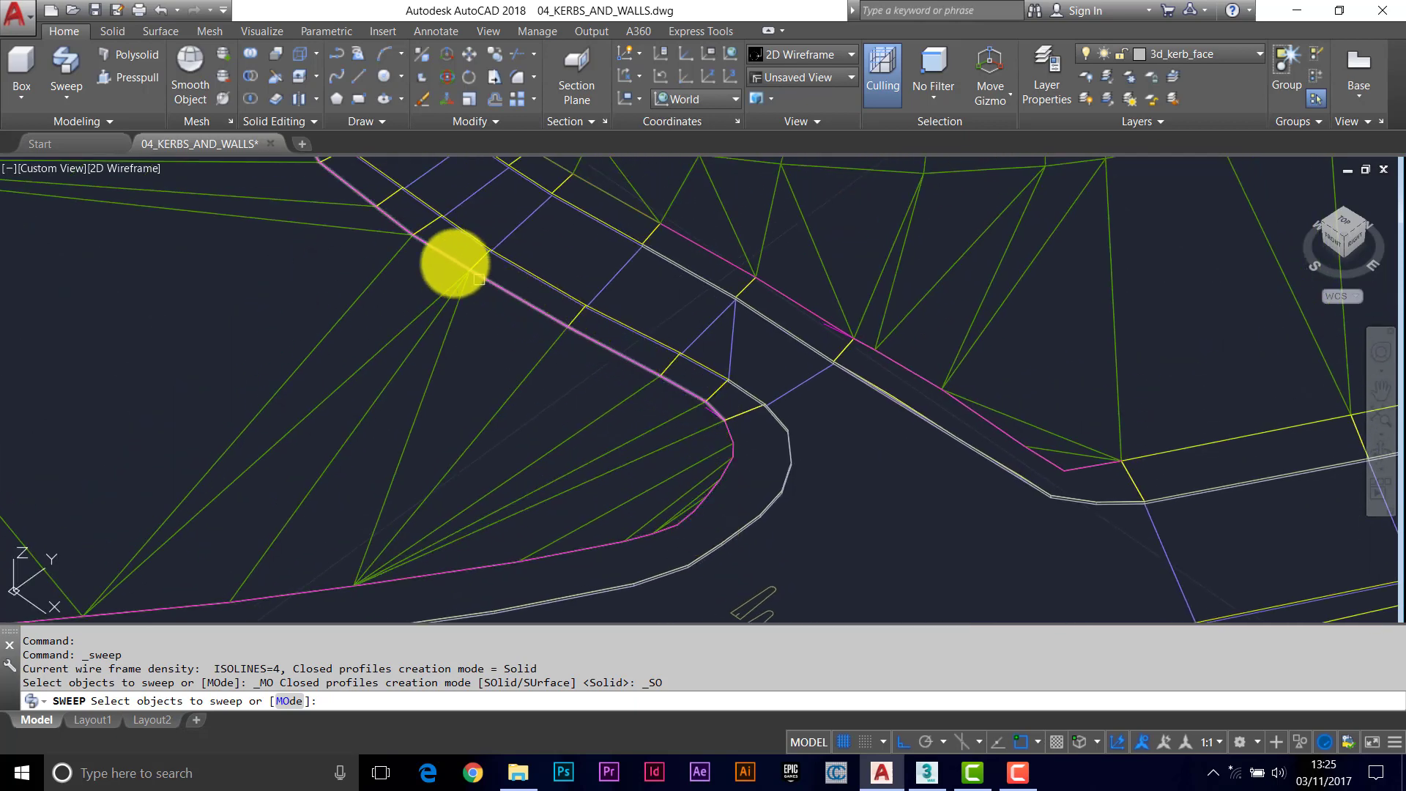
middle_click_drag(429, 297, 483, 382)
middle_click_drag(642, 438, 625, 312)
middle_click_drag(660, 476, 662, 425)
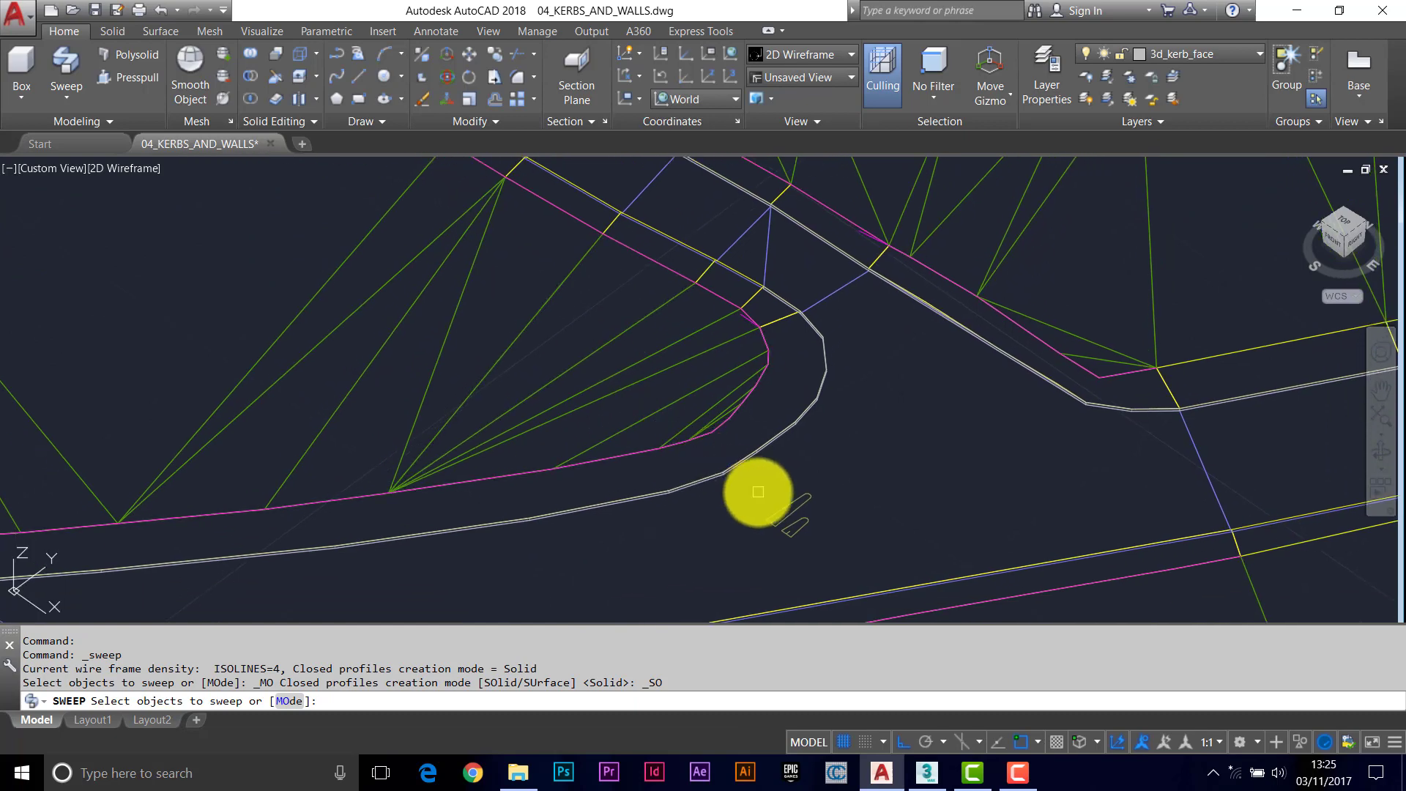
middle_click_drag(747, 487, 744, 507)
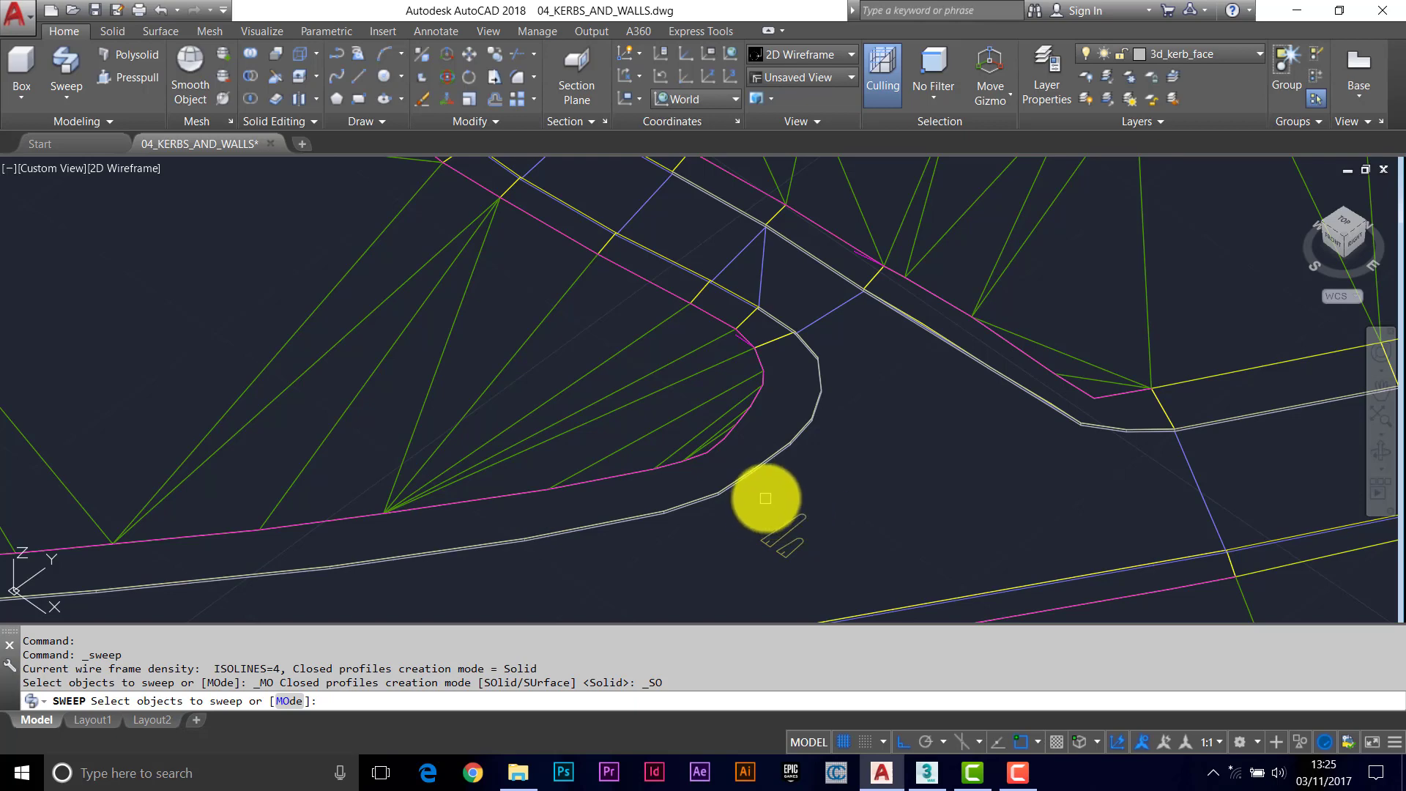
middle_click_drag(718, 353, 722, 399)
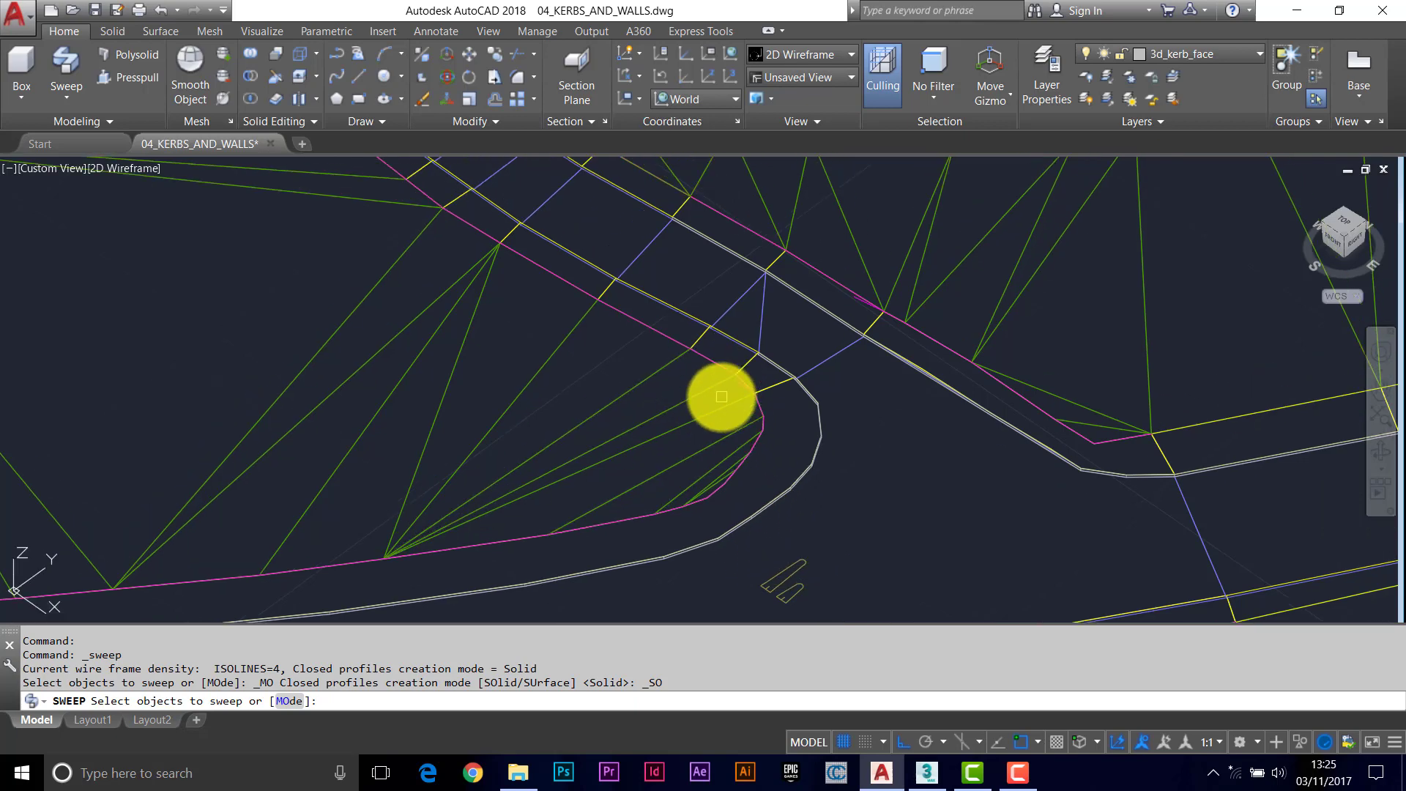
middle_click_drag(765, 539, 754, 486)
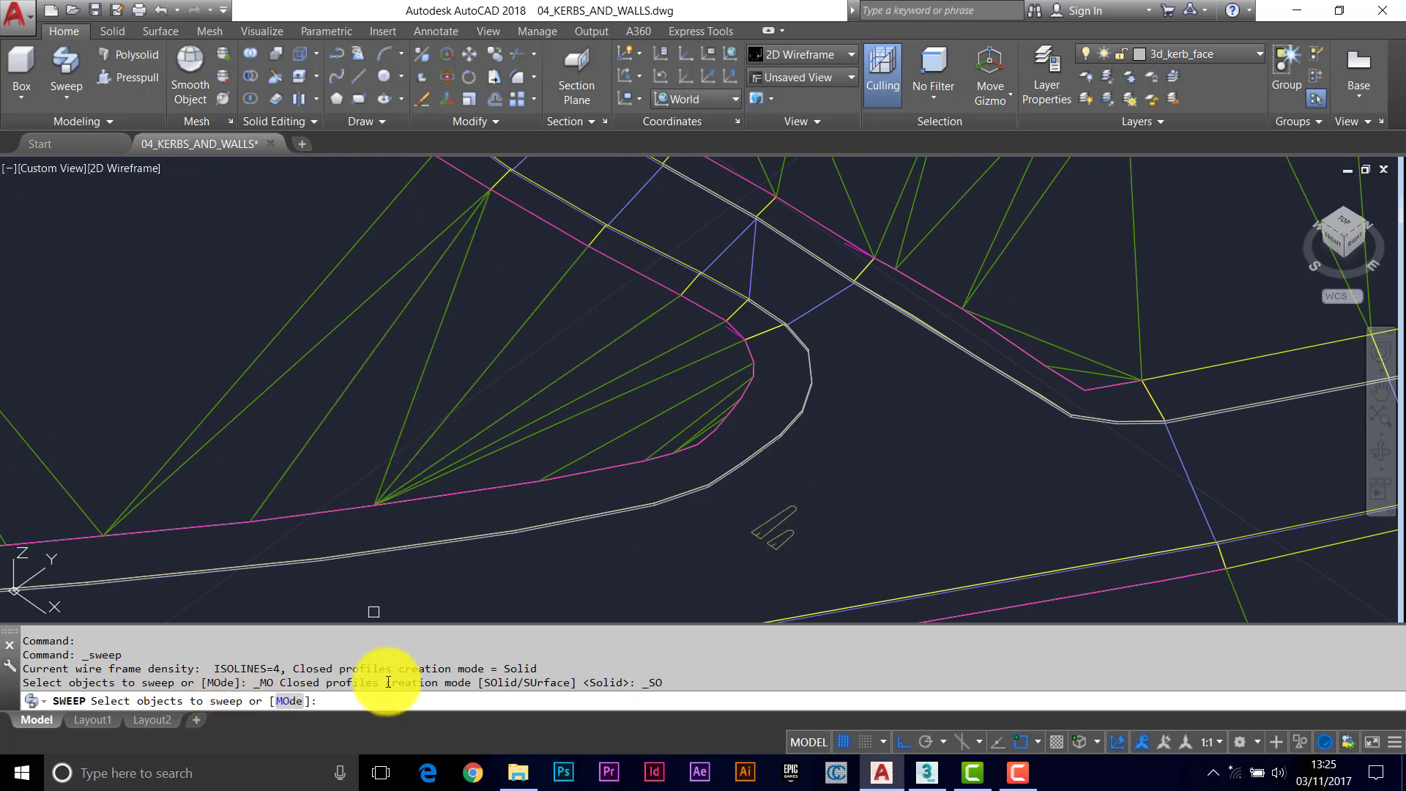
Step: Sweep the smaller round-topped profile along the magenta path around the rounded corner, using the inner end of its short base line as base point
left_click(793, 533)
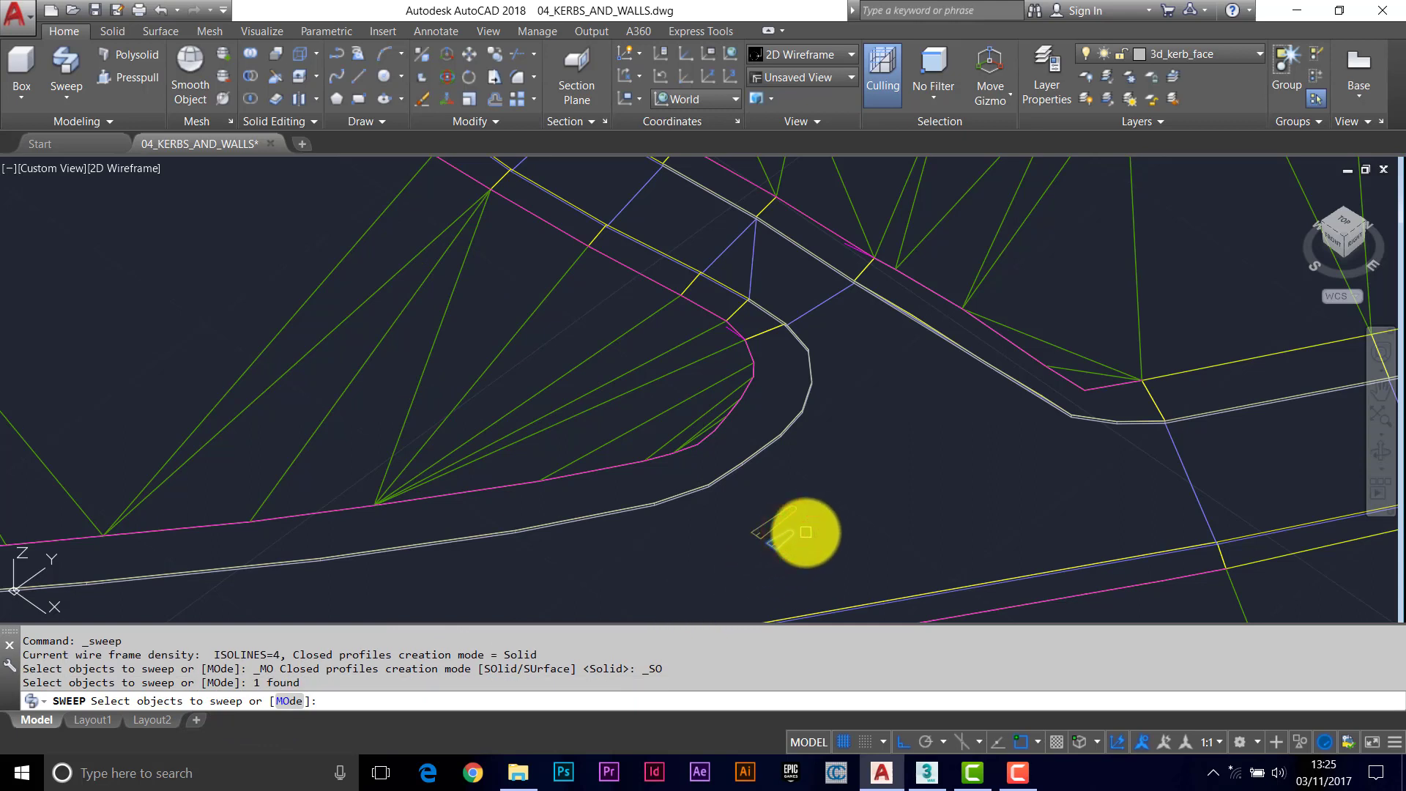
key("Return")
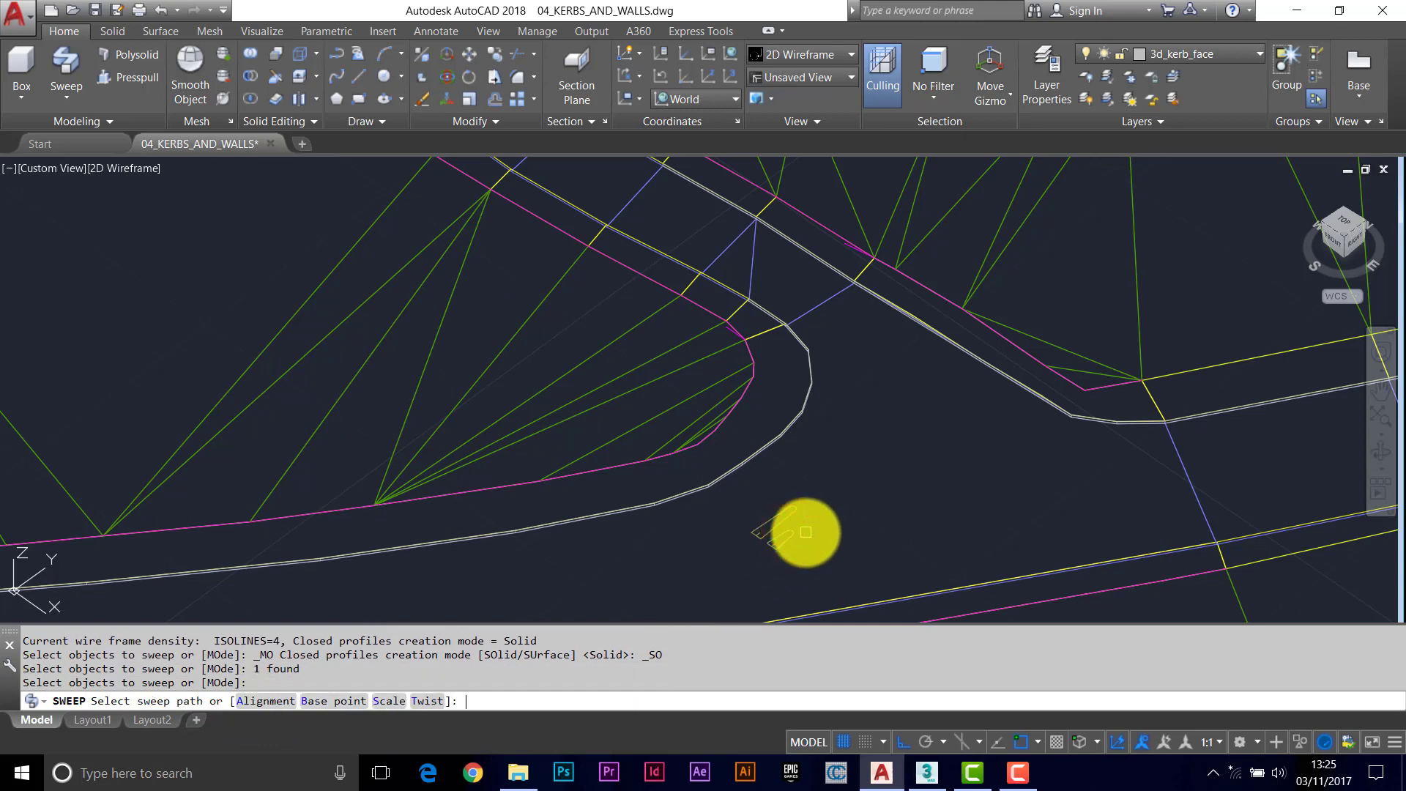
left_click(328, 701)
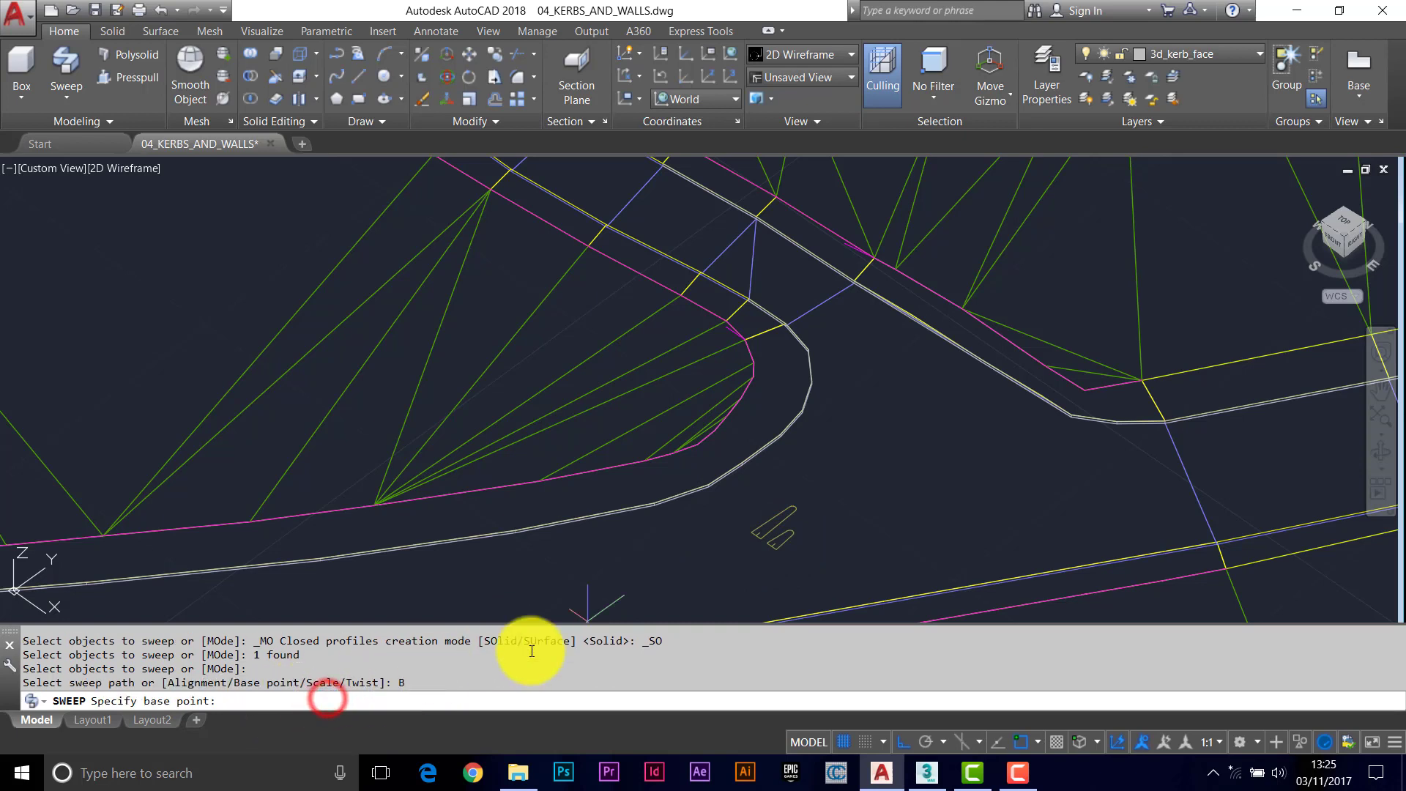
scroll(769, 549, "up", 8)
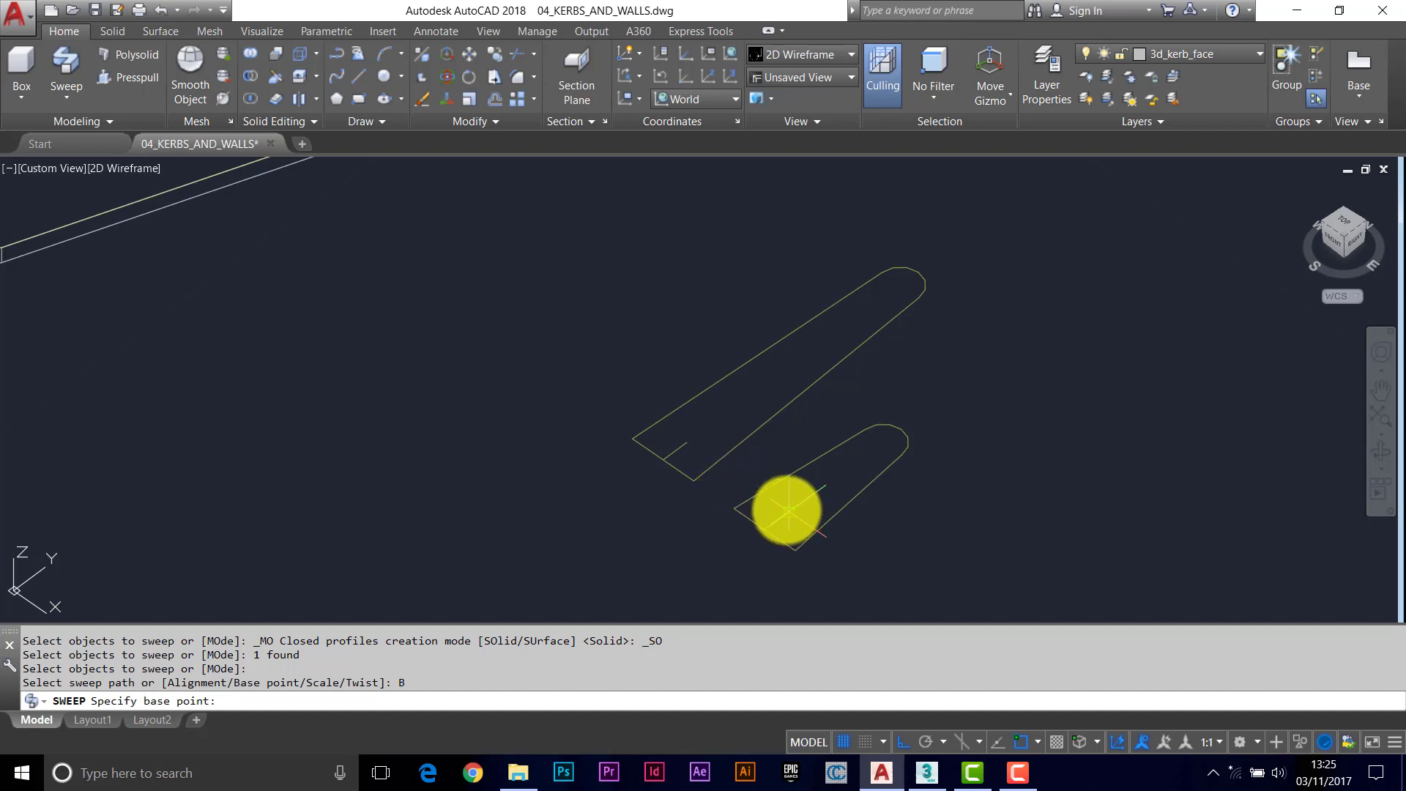
left_click(787, 510)
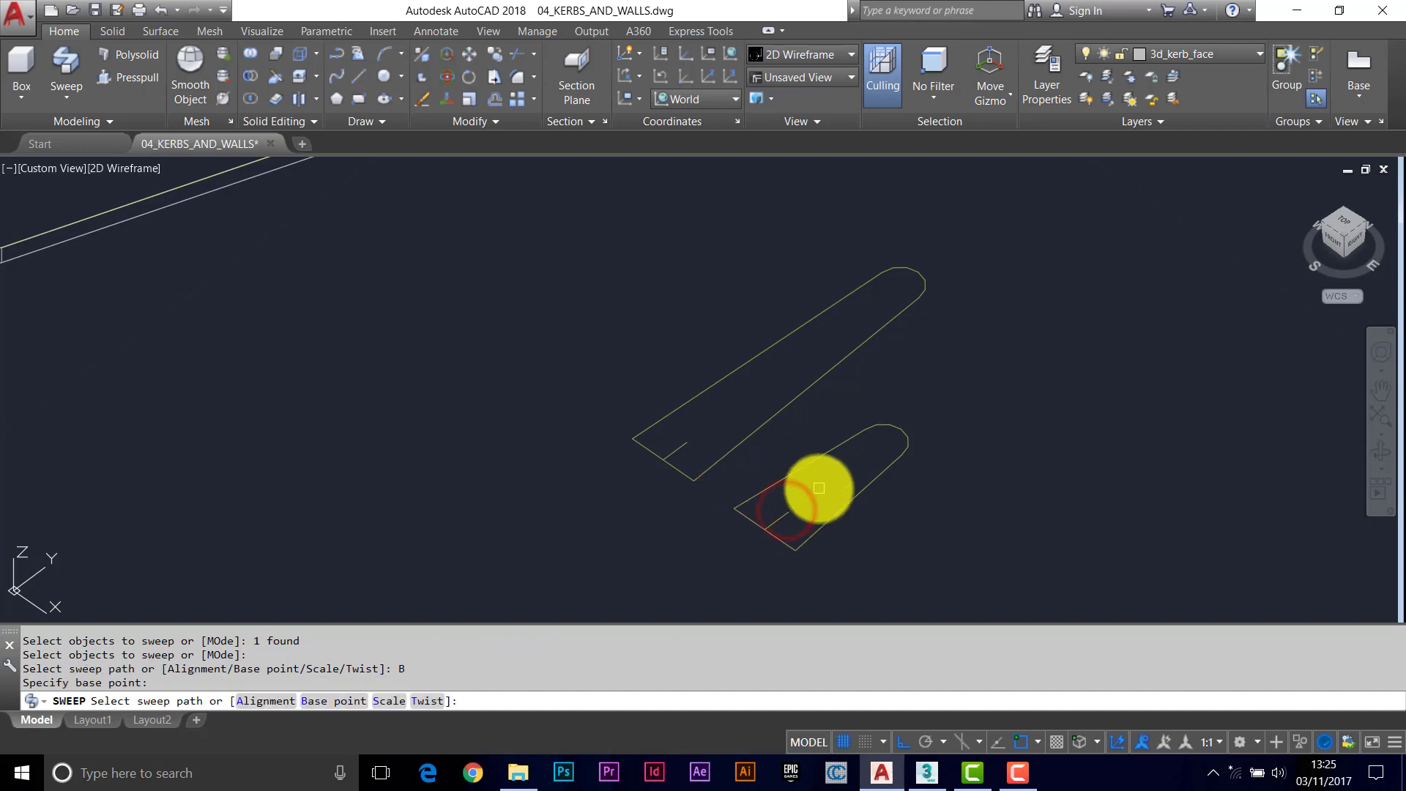
scroll(817, 487, "down", 8)
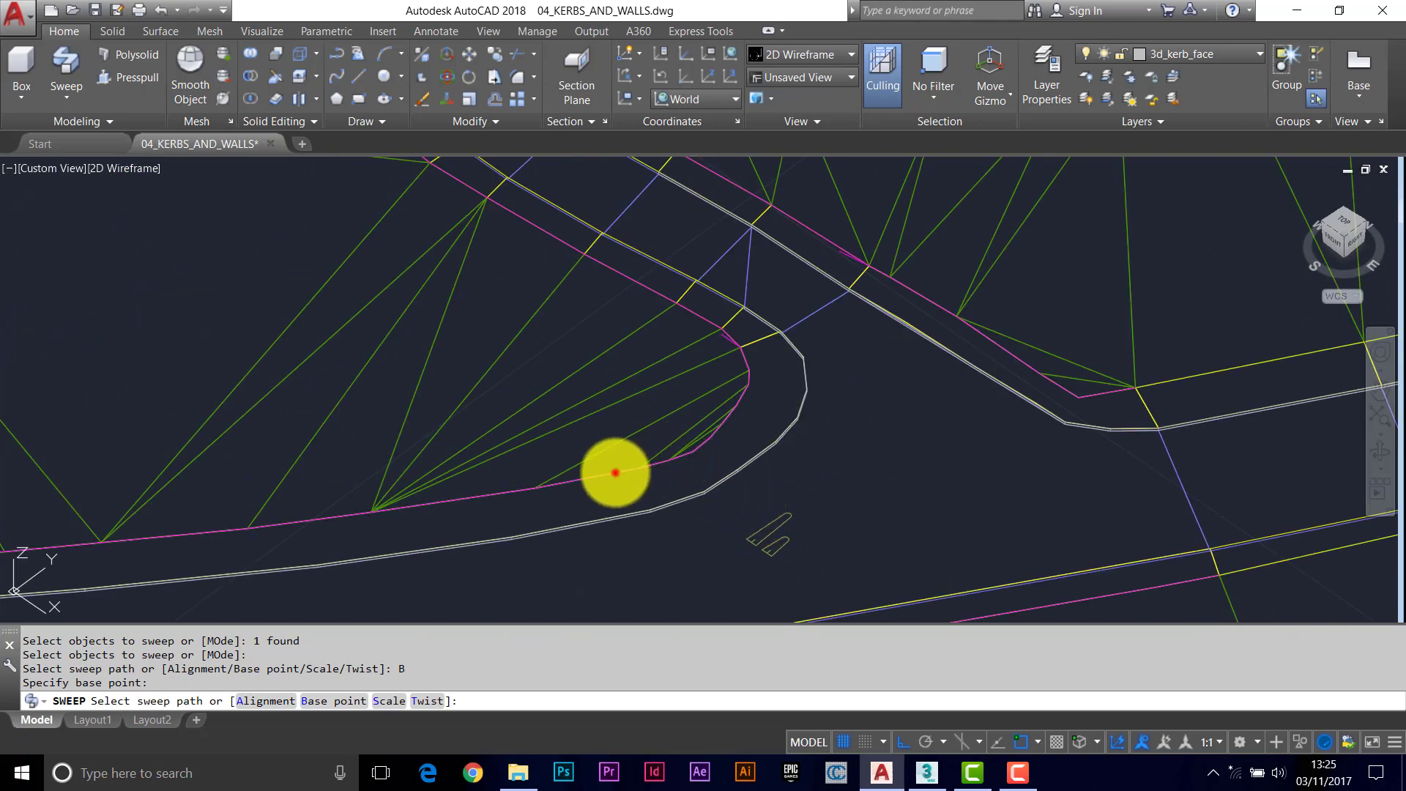
left_click(615, 473)
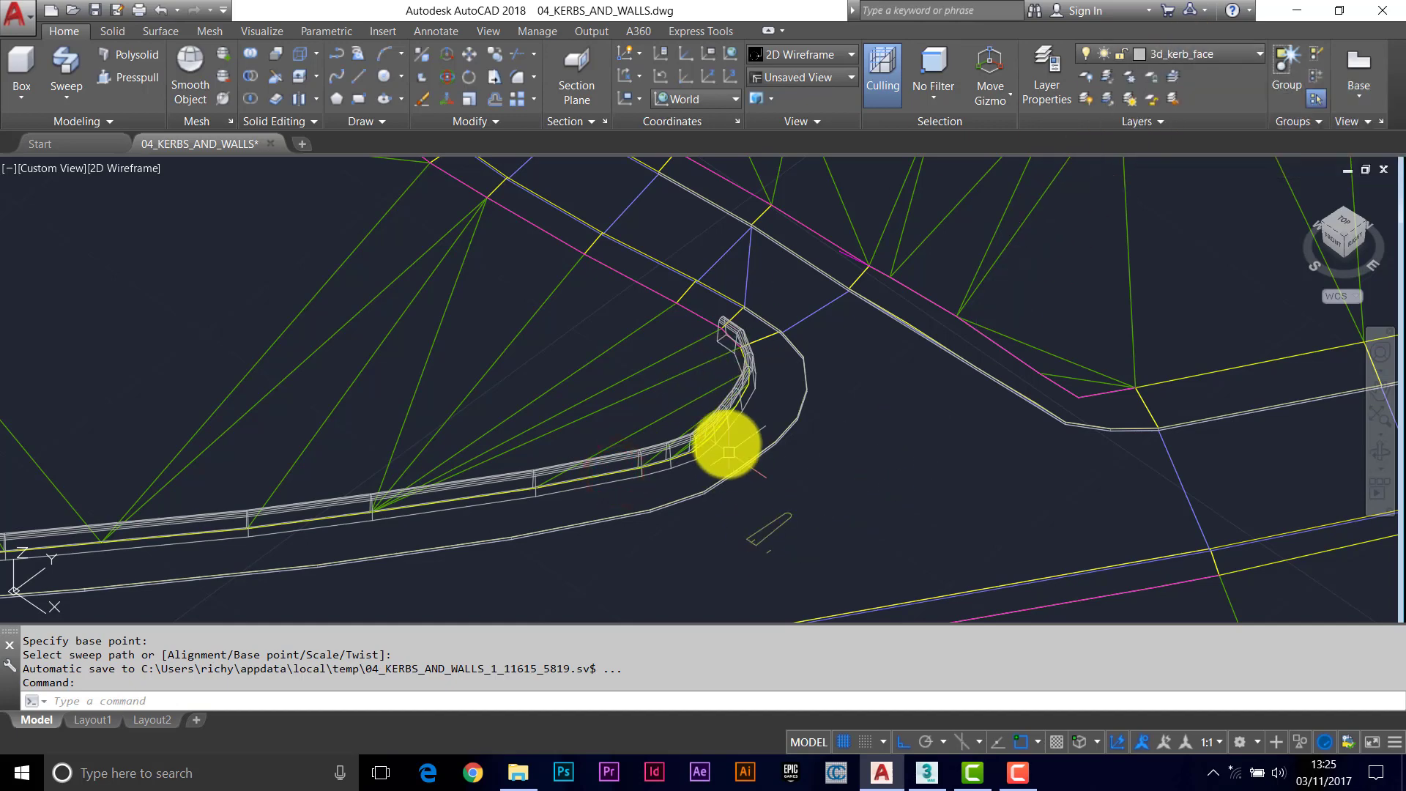
middle_click_drag(729, 451, 732, 473)
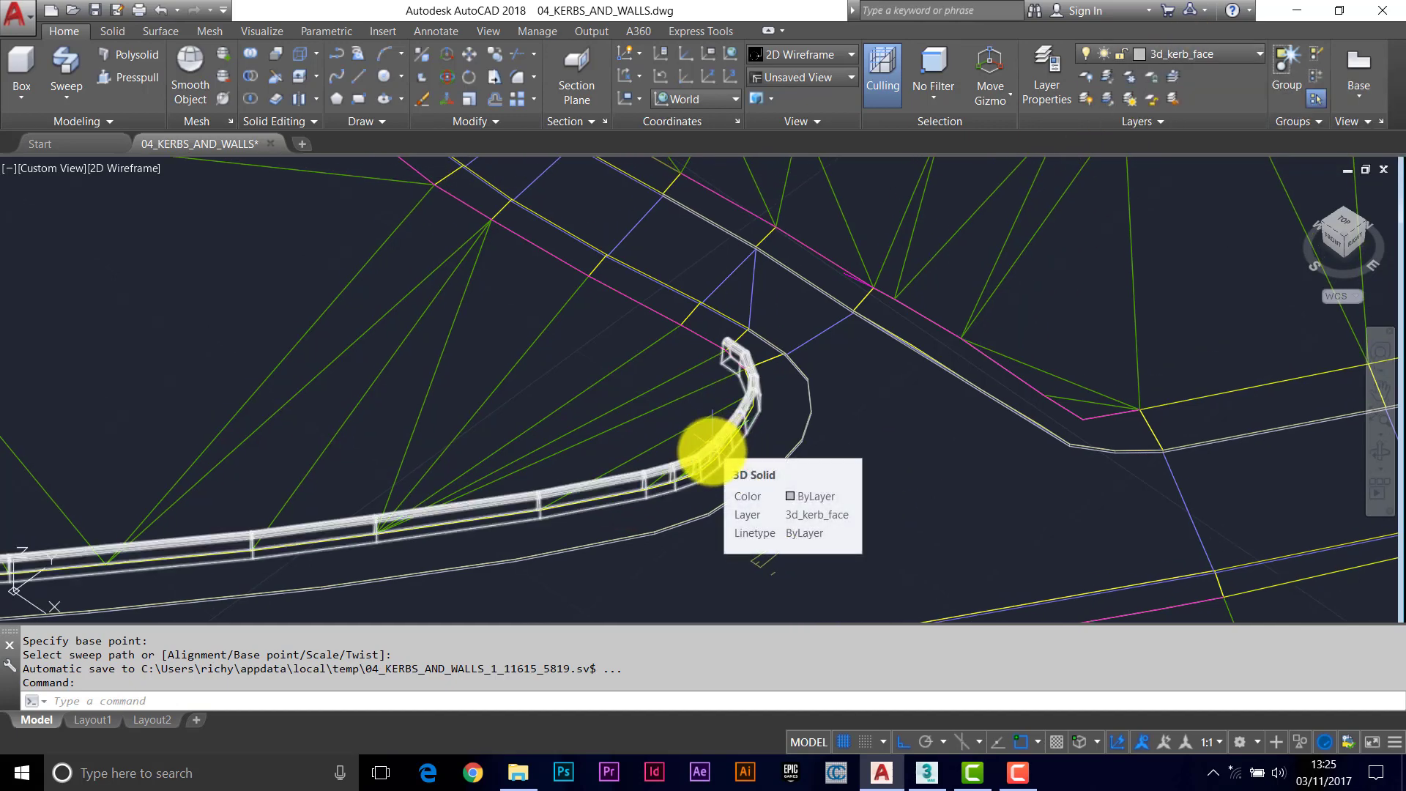
key("Escape")
scroll(762, 480, "up", 1)
key("Escape")
key("Escape")
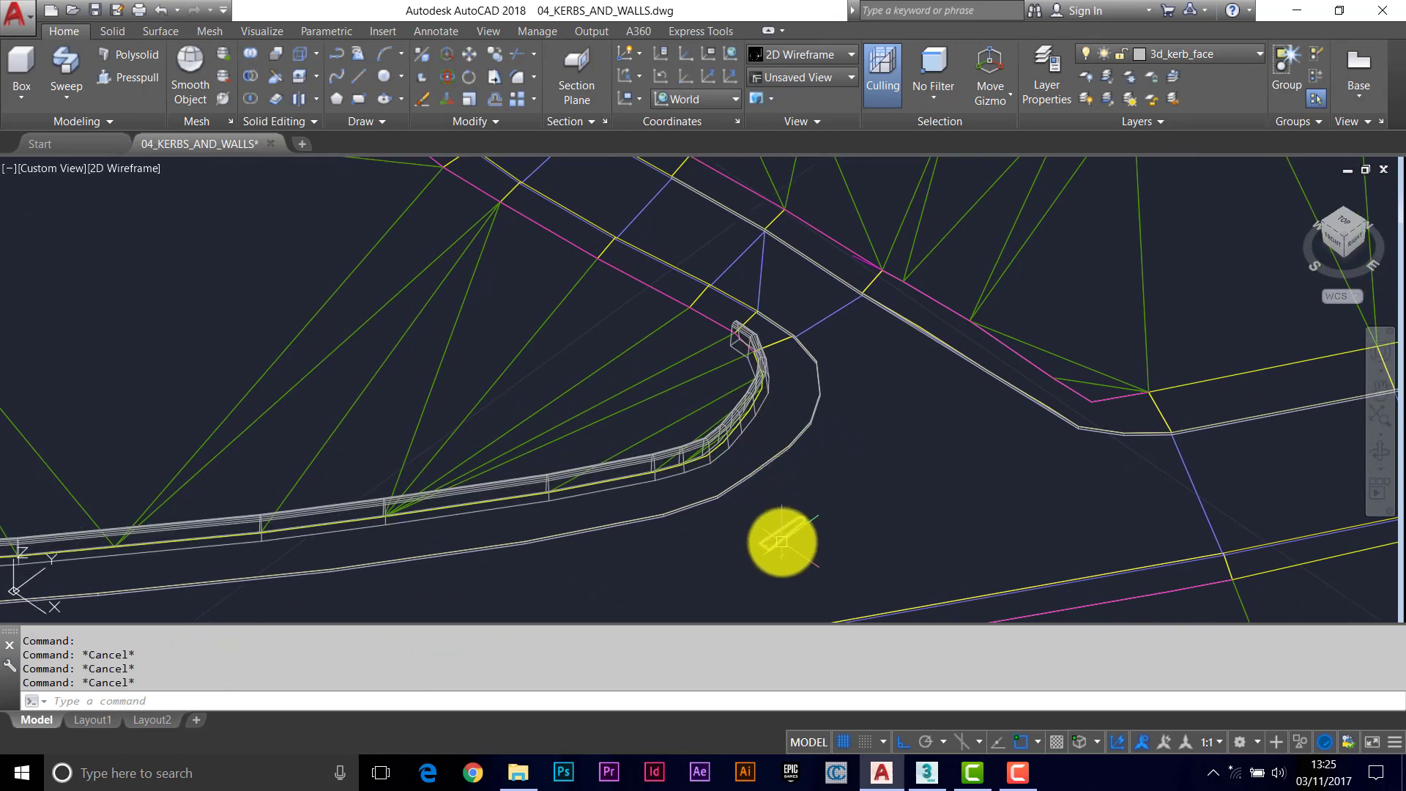
Step: Examine the swept wall from above in plan view of the current UCS, from the rounded corner along its southern run
scroll(782, 537, "up", 3)
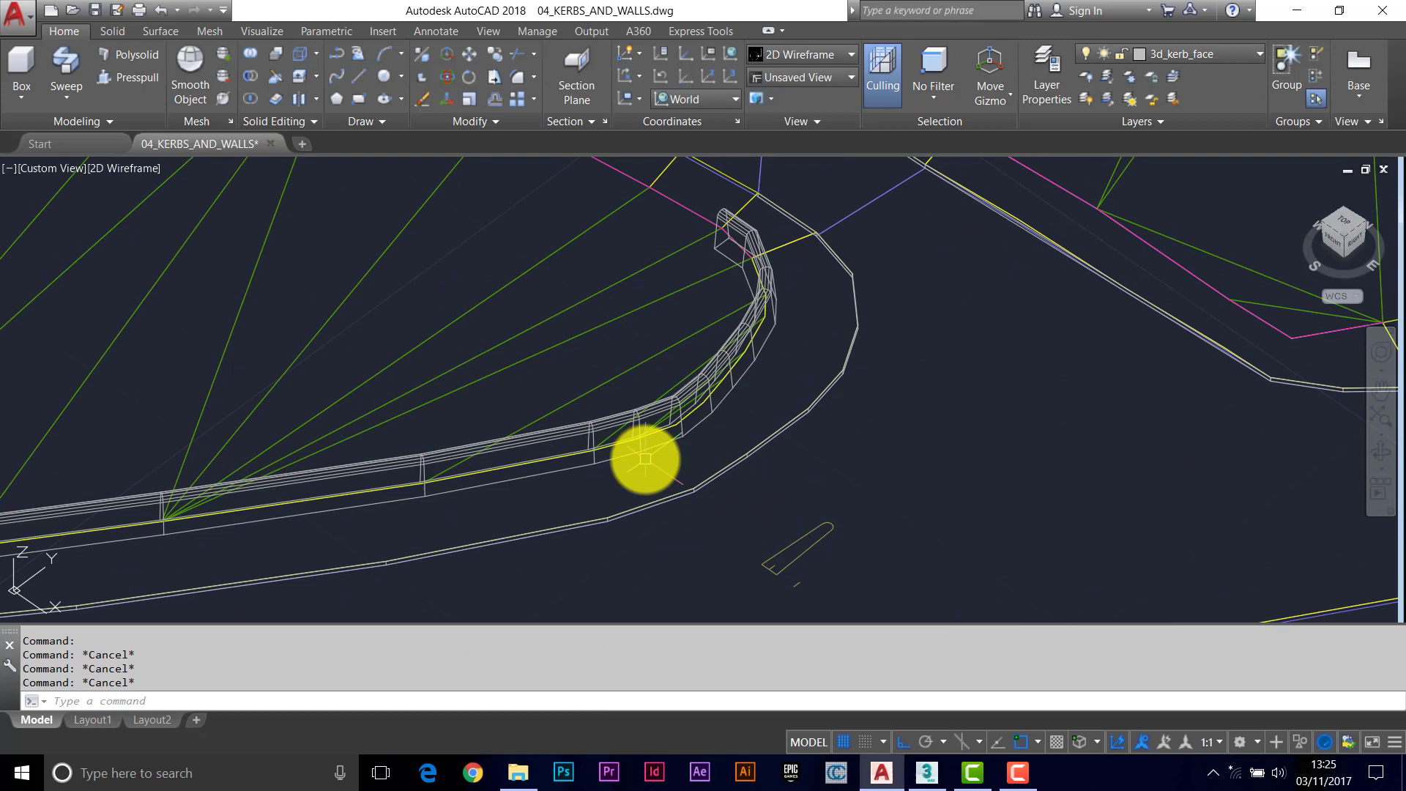
key("Return")
key("Return")
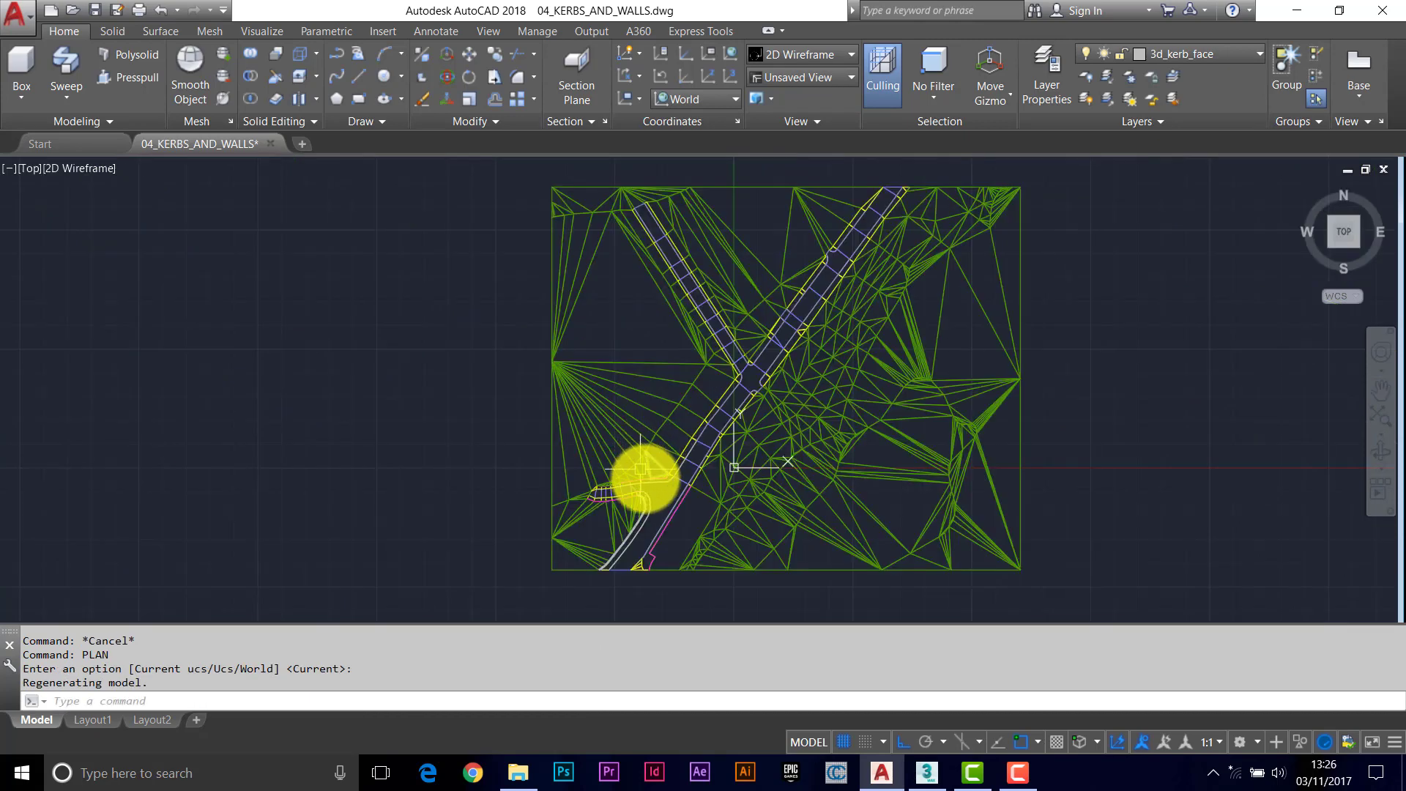
scroll(638, 487, "up", 6)
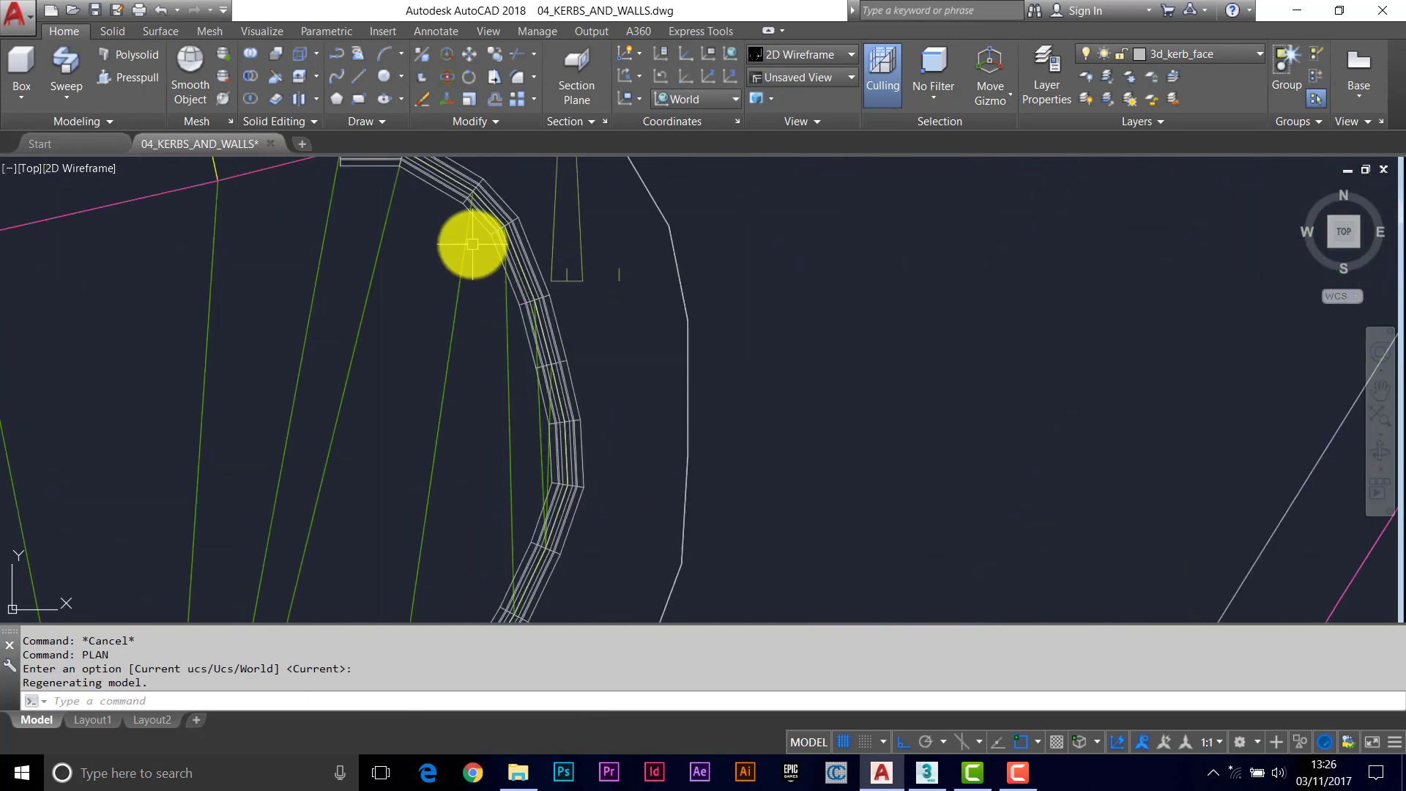
middle_click_drag(552, 486, 627, 320)
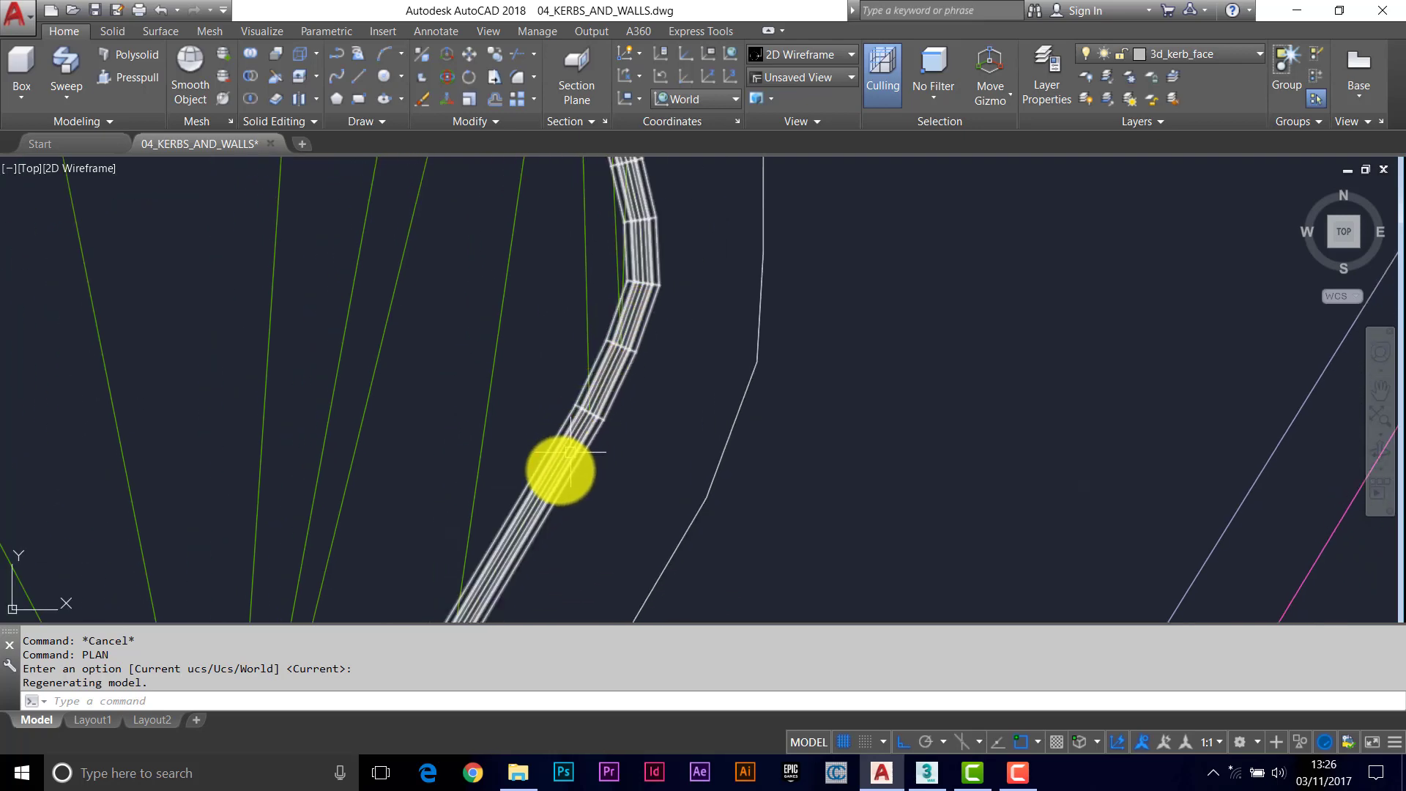
middle_click_drag(559, 476, 687, 391)
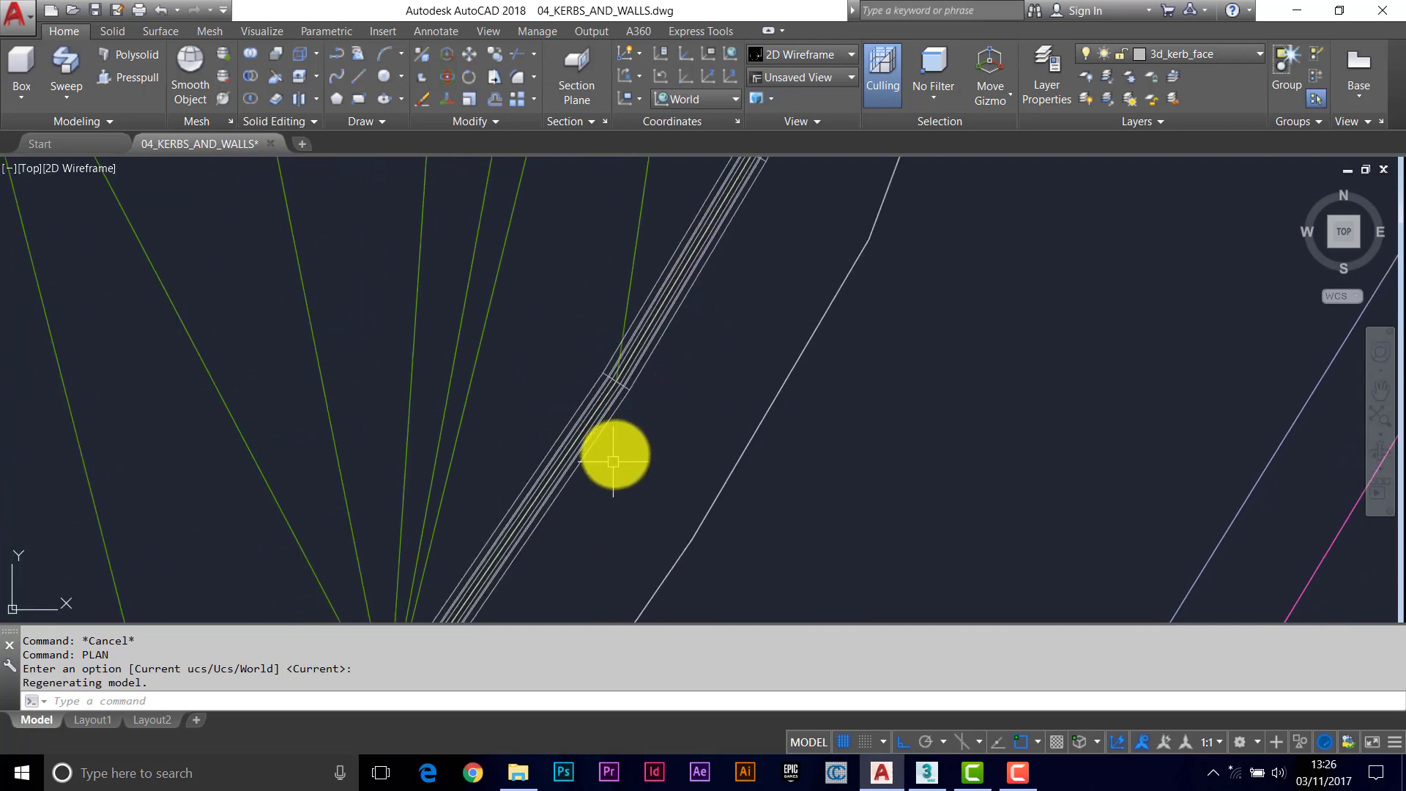
middle_click_drag(614, 461, 627, 389)
scroll(627, 389, "down", 3)
scroll(564, 481, "up", 5)
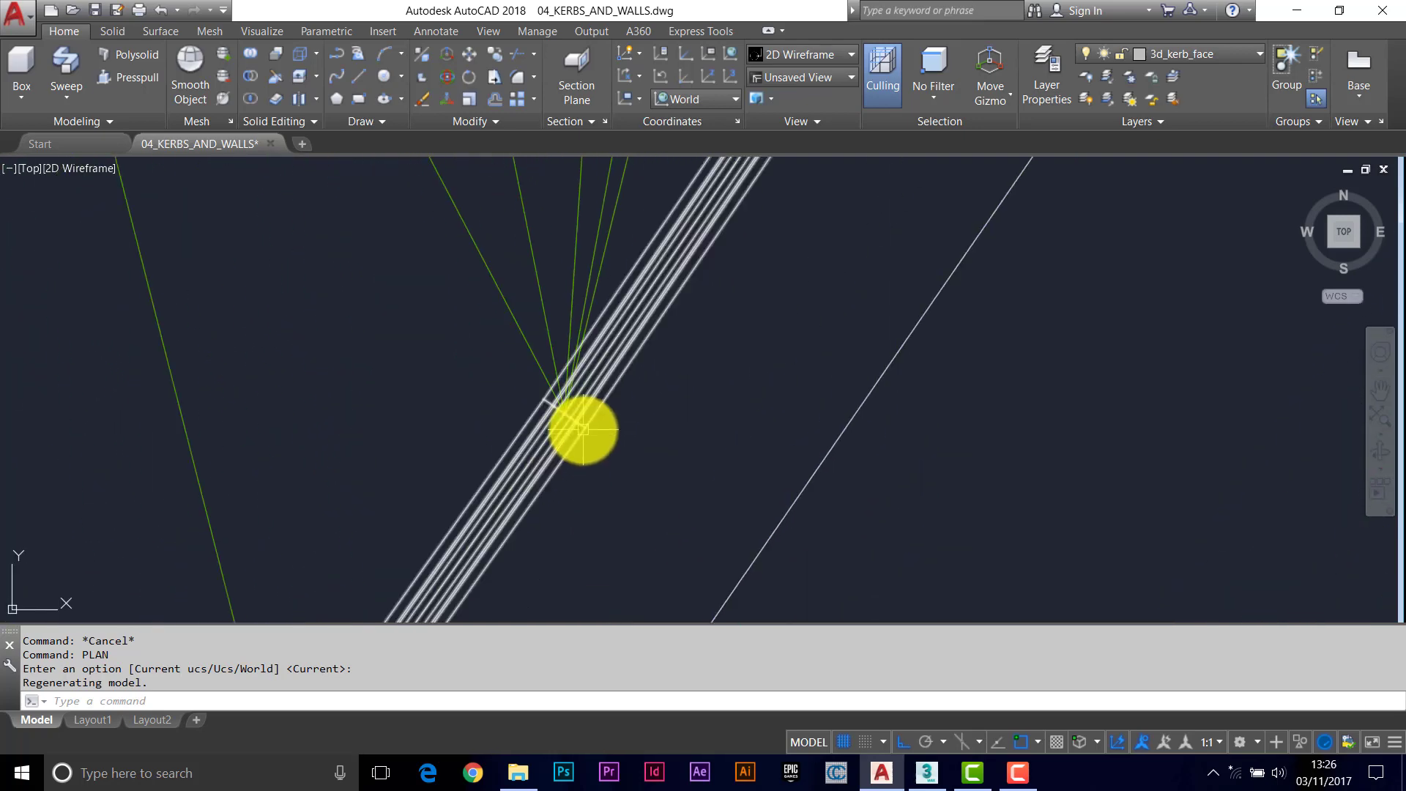
scroll(691, 389, "down", 5)
middle_click_drag(767, 291, 747, 410)
scroll(725, 348, "up", 2)
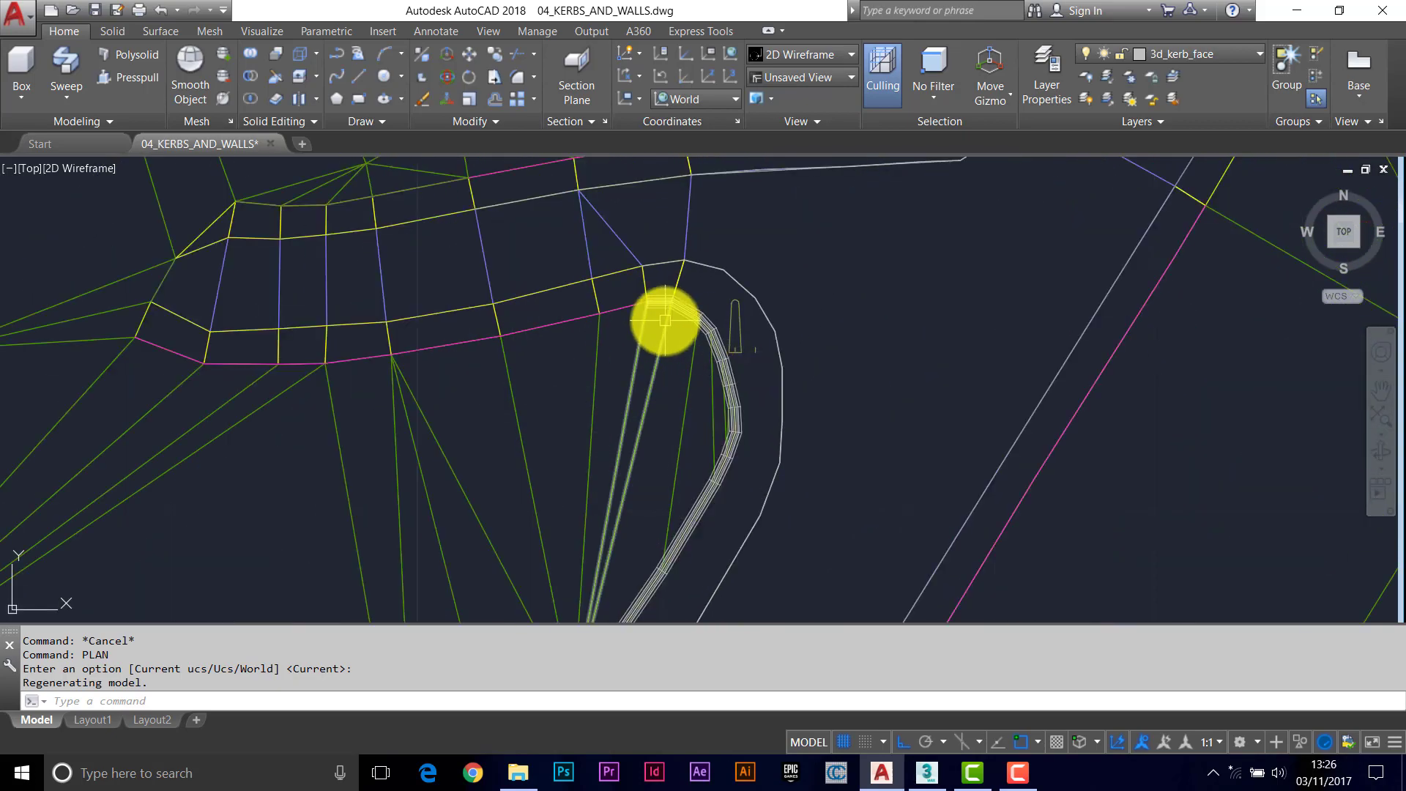
middle_click_drag(664, 320, 722, 370)
scroll(769, 371, "up", 2)
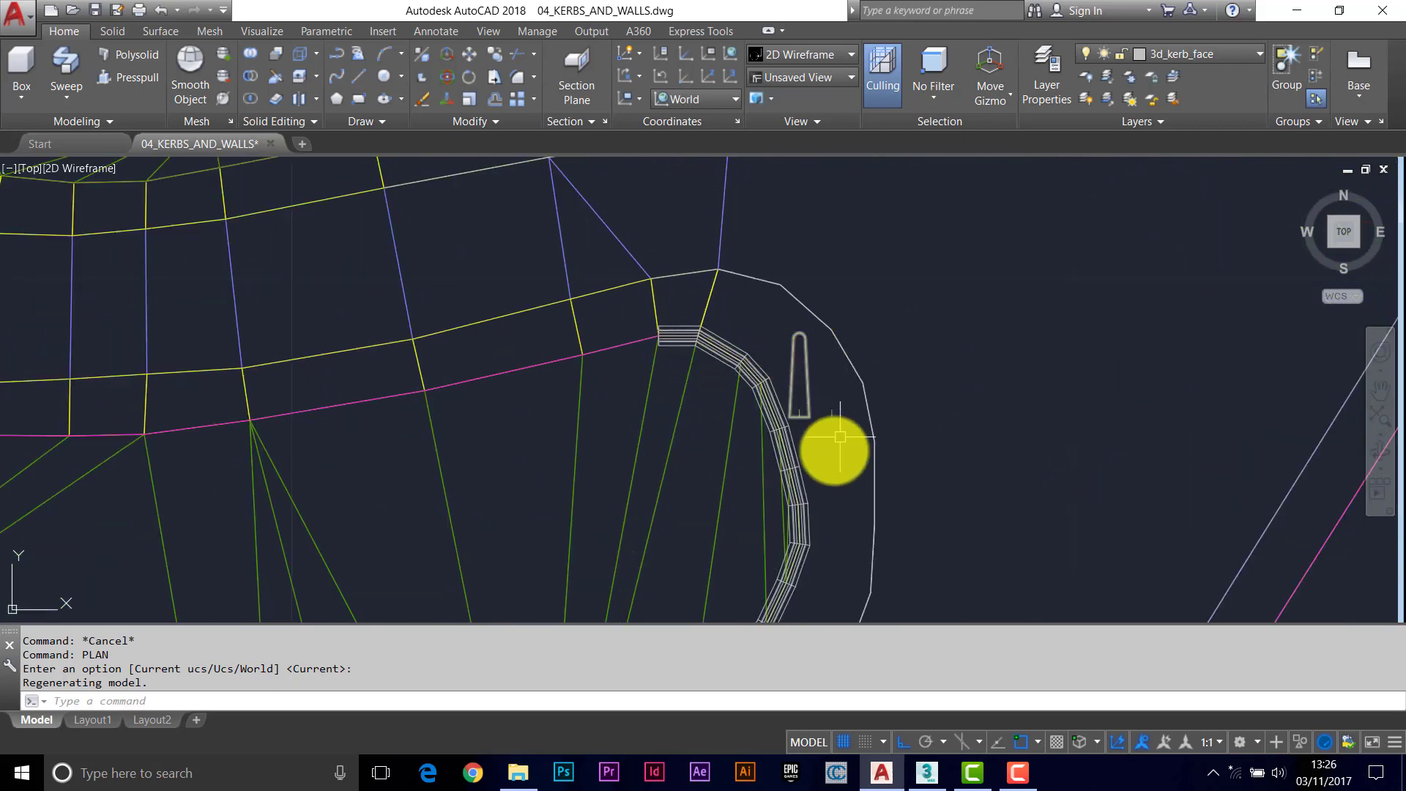
Step: Sweep the larger round-topped profile along the magenta path running west from the rounded corner, with its base point at the short line on its base
middle_click_drag(840, 437, 630, 432, "shift")
middle_click_drag(642, 386, 719, 418, "shift")
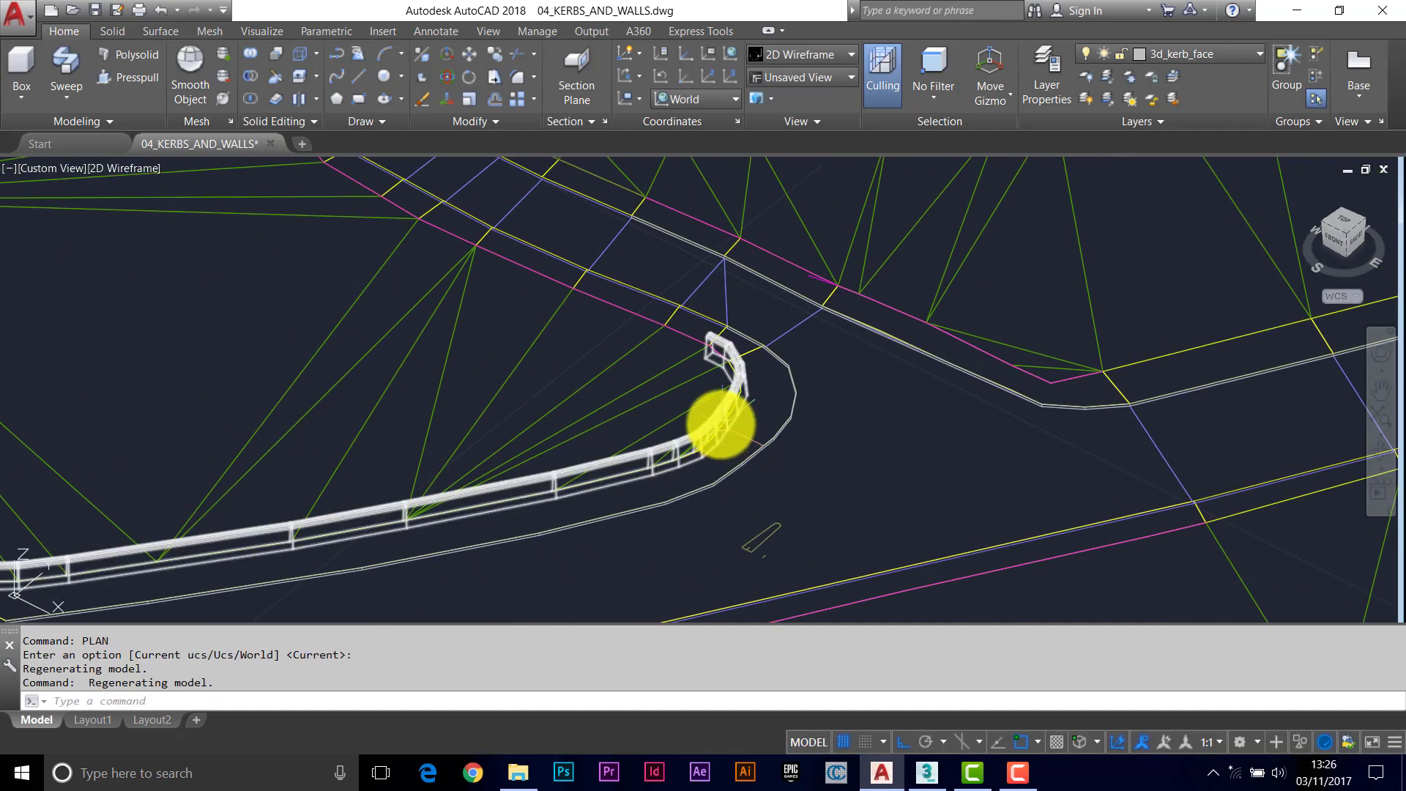
left_click(73, 64)
left_click(771, 525)
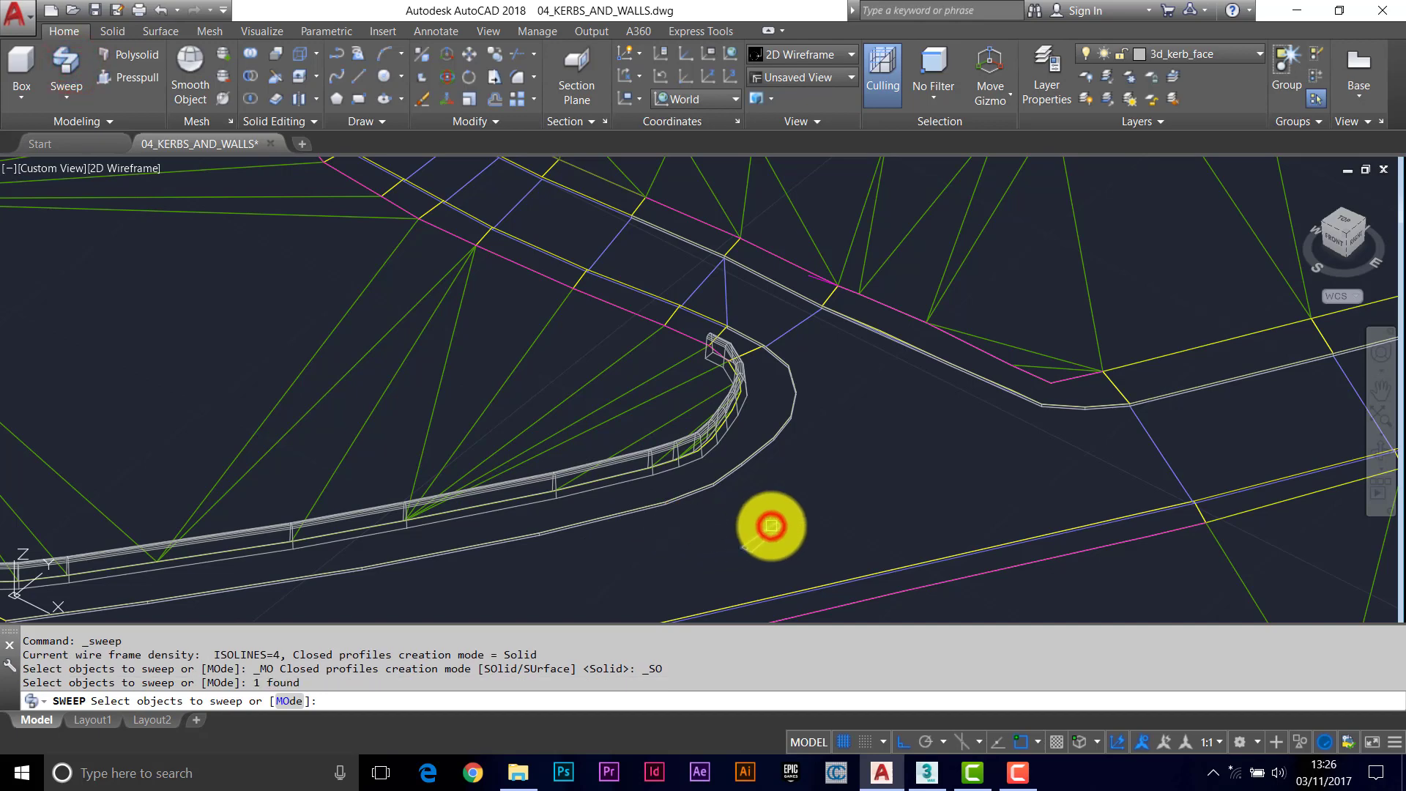
key("Return")
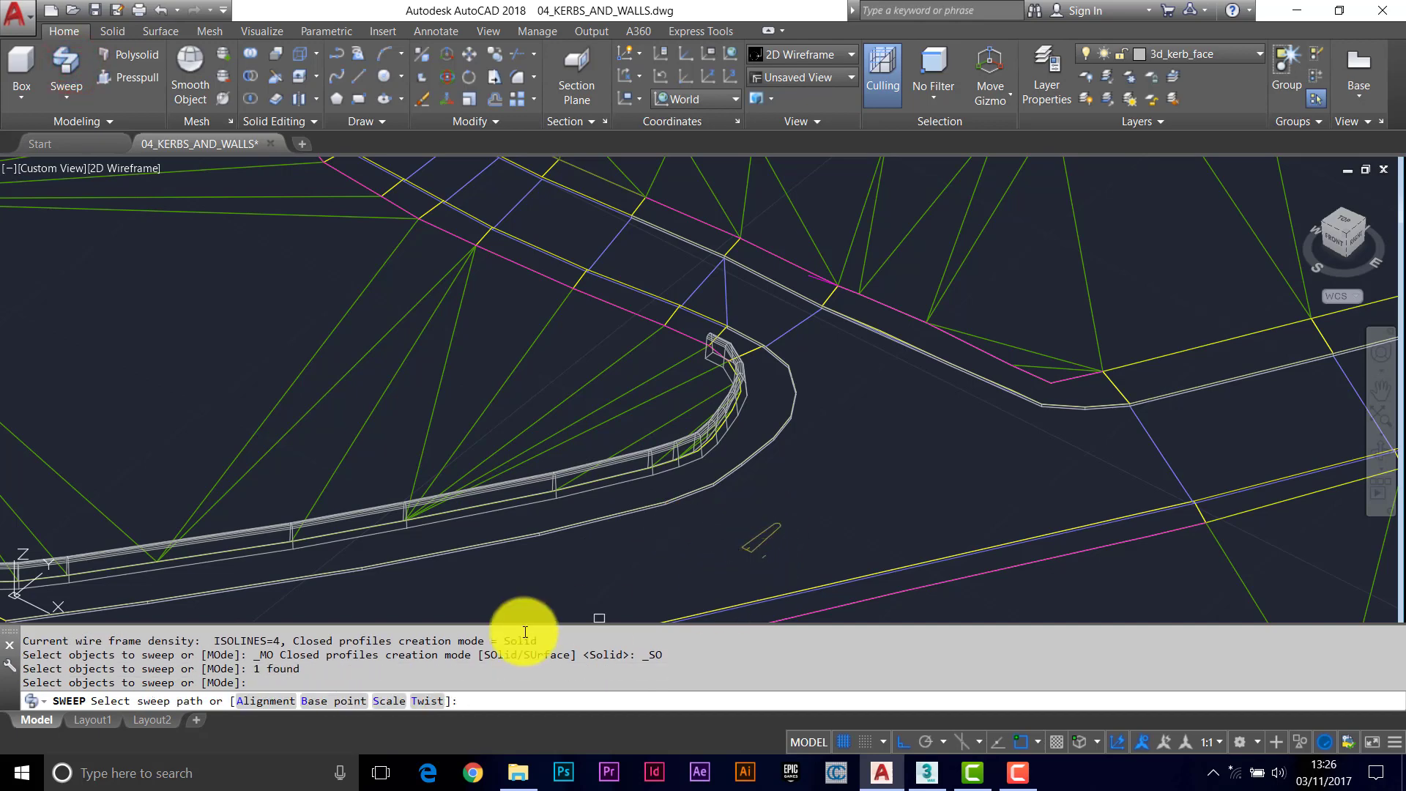
left_click(338, 701)
scroll(752, 571, "up", 6)
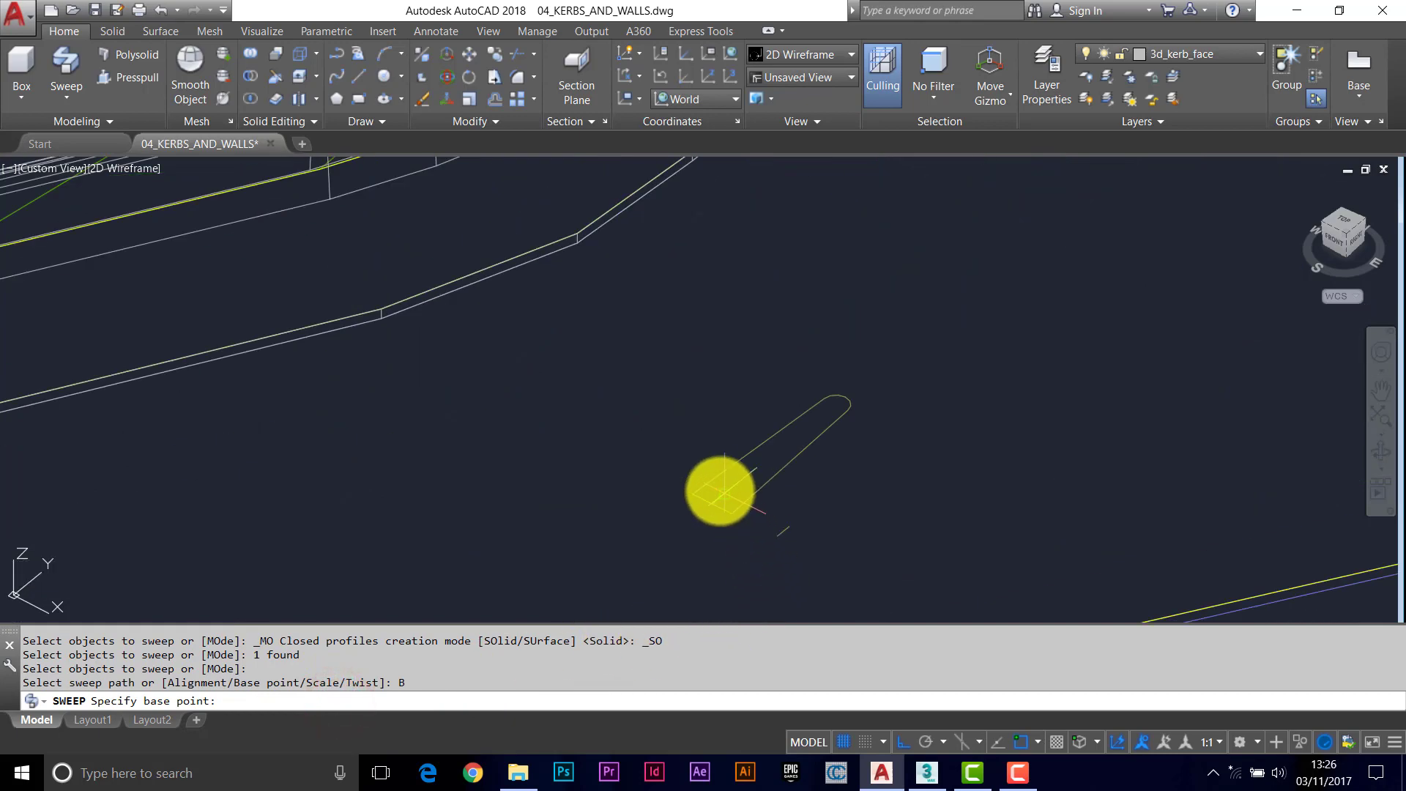
left_click(721, 492)
scroll(770, 448, "down", 8)
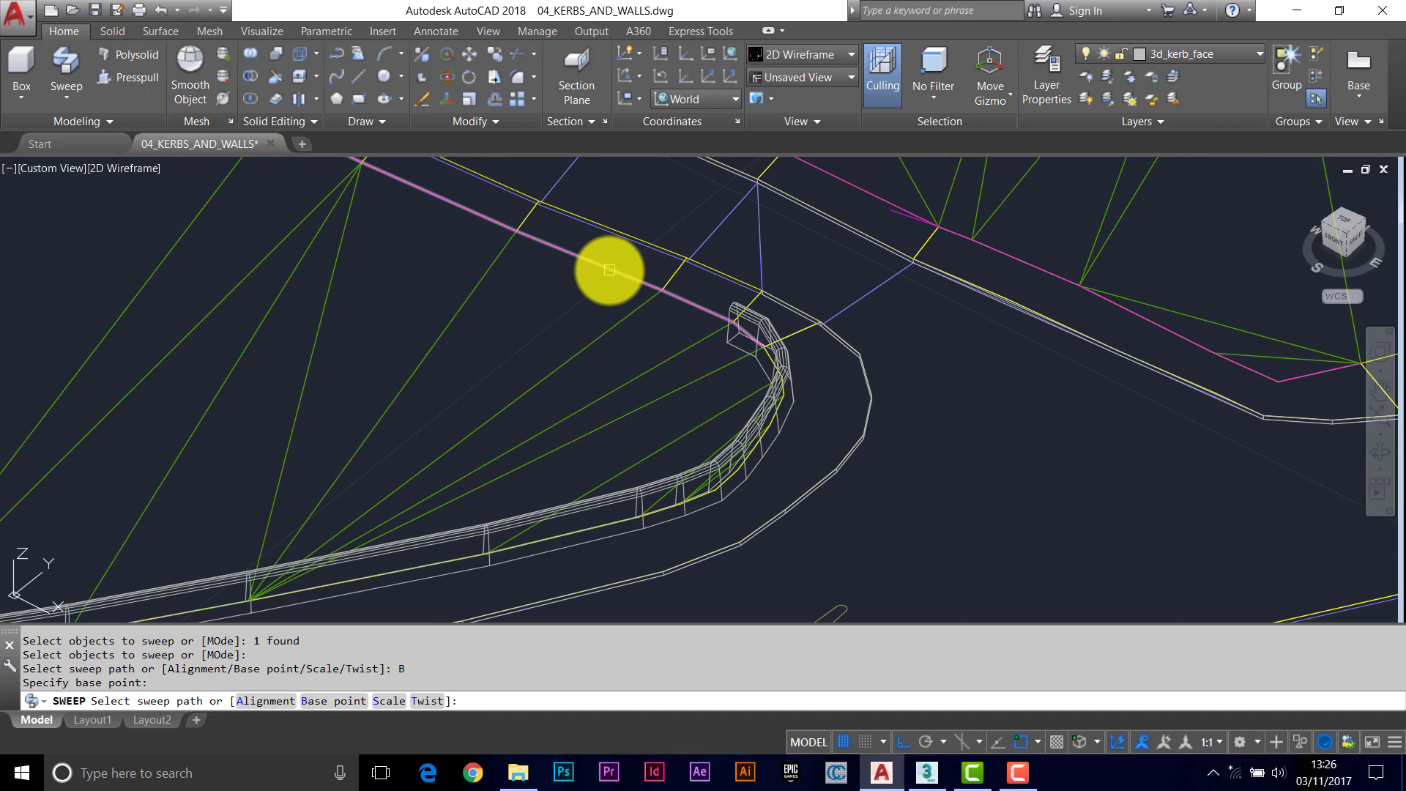
left_click(693, 301)
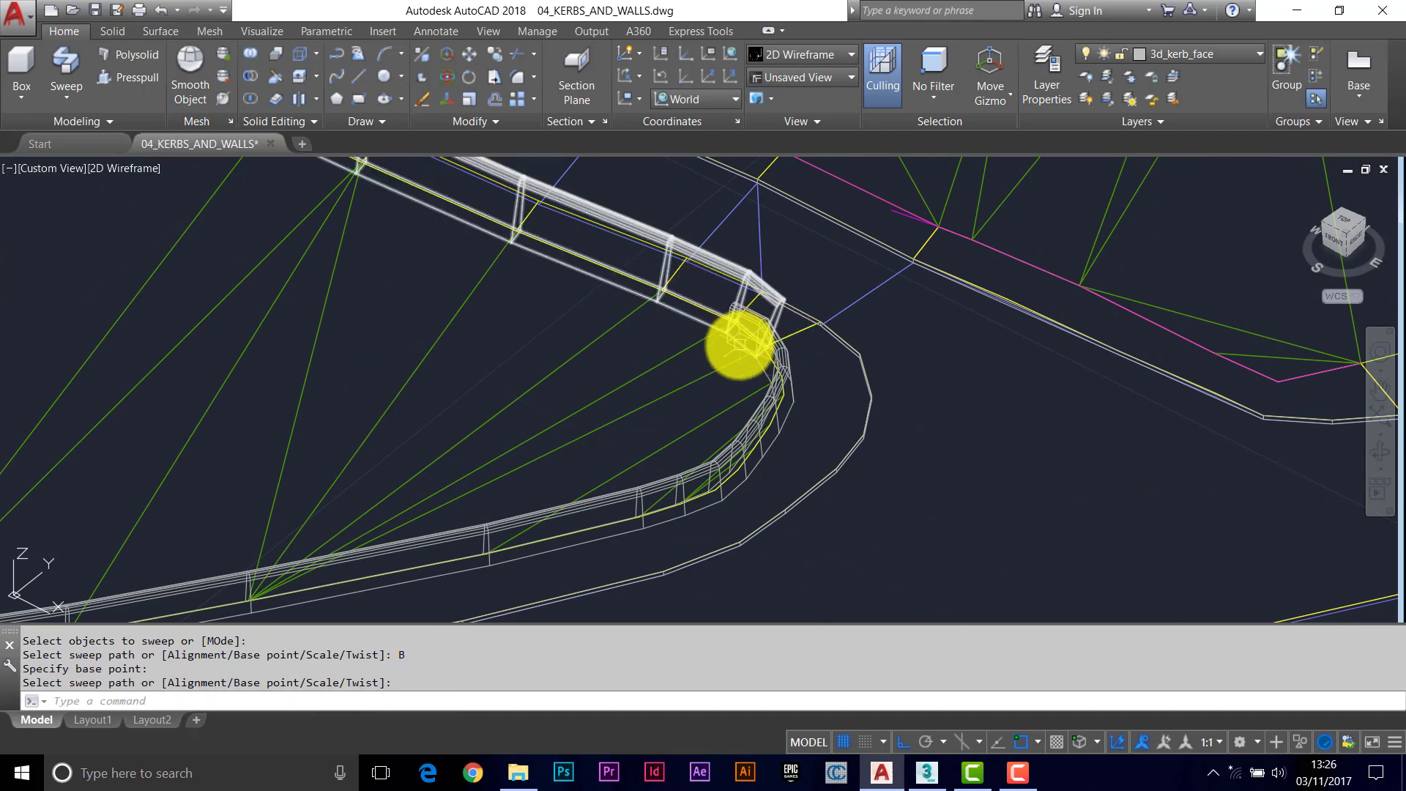
Step: Examine the taller swept wall and its meeting with the first wall, in 3D and in plan view of the current UCS
middle_click_drag(728, 329, 753, 288, "shift")
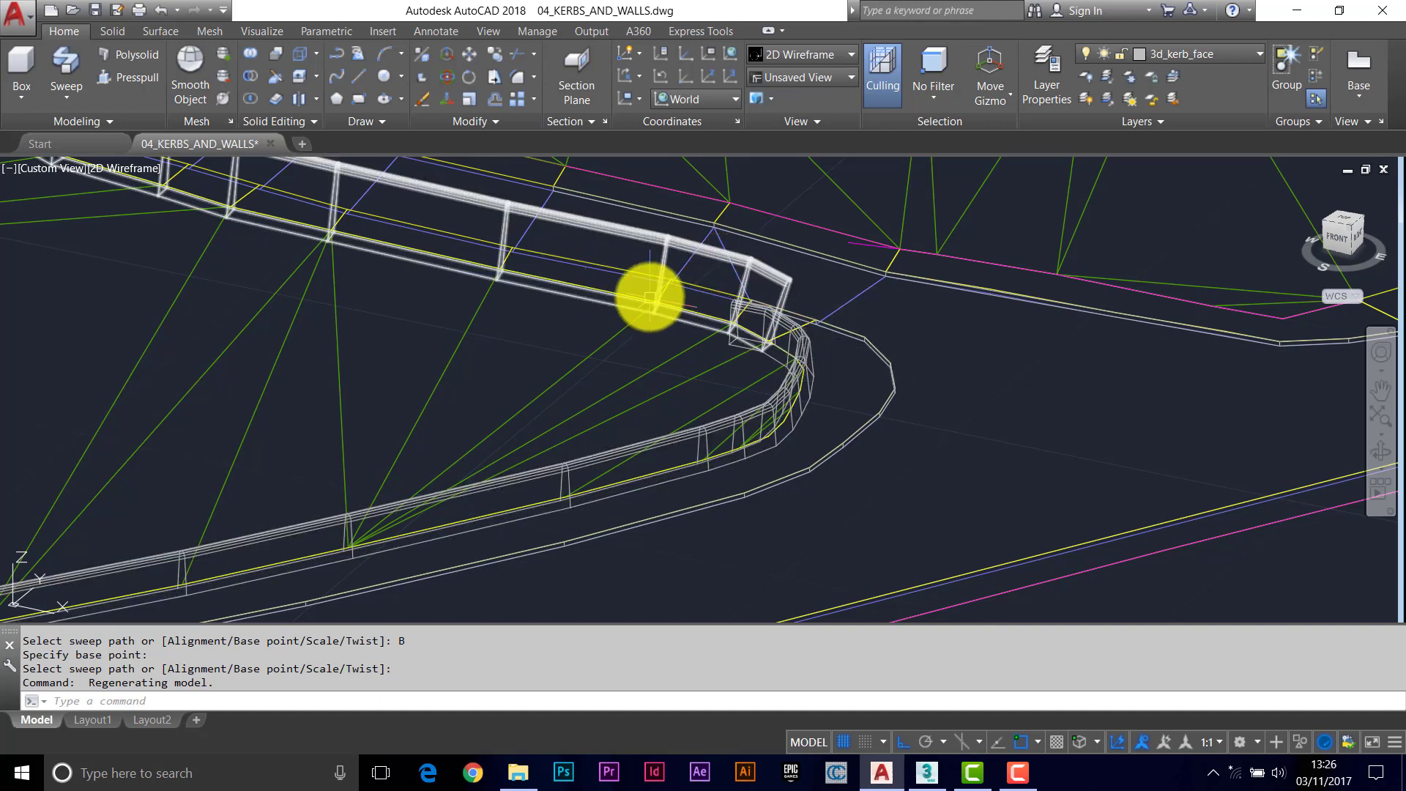
scroll(428, 236, "down", 3)
middle_click_drag(428, 236, 502, 322)
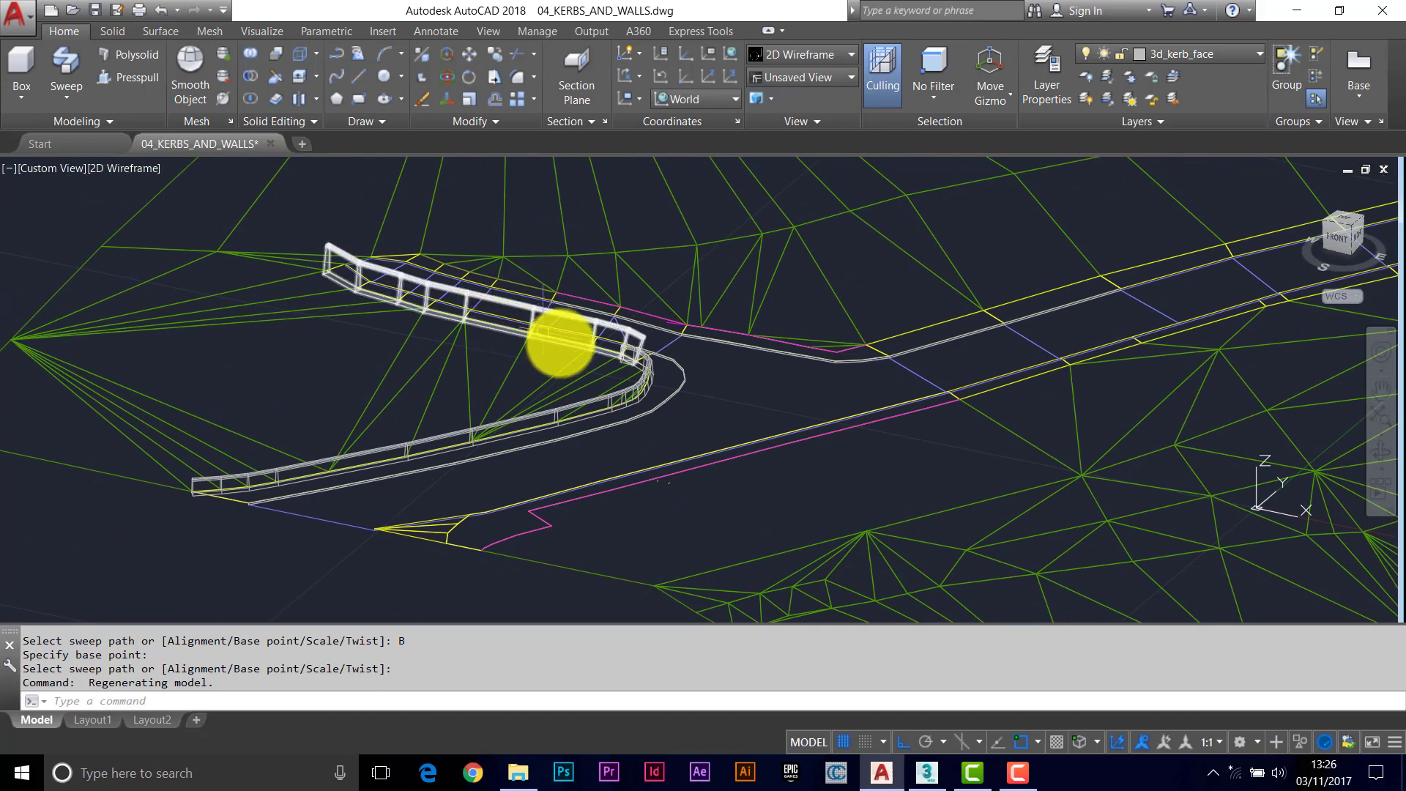
scroll(670, 476, "up", 2)
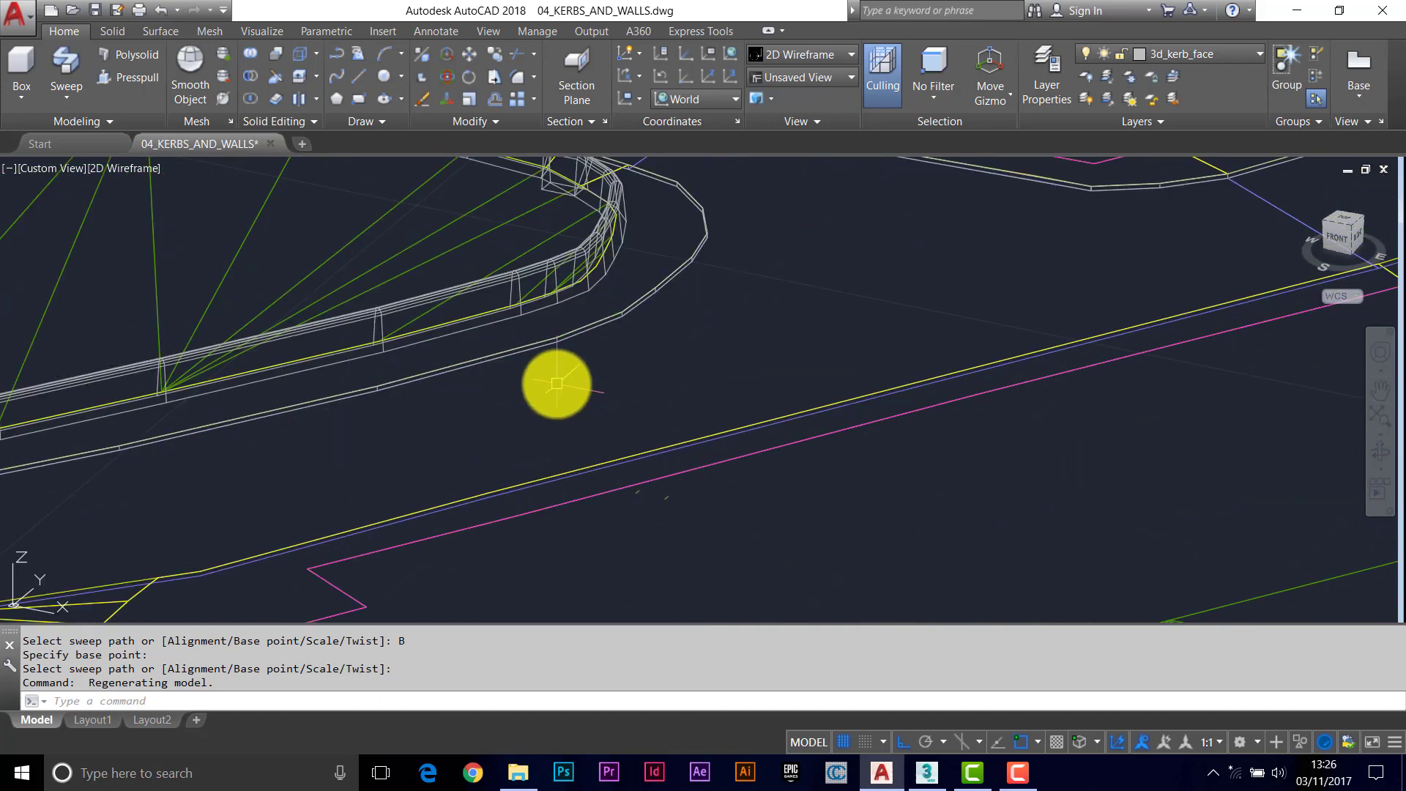
key("Return")
key("Return")
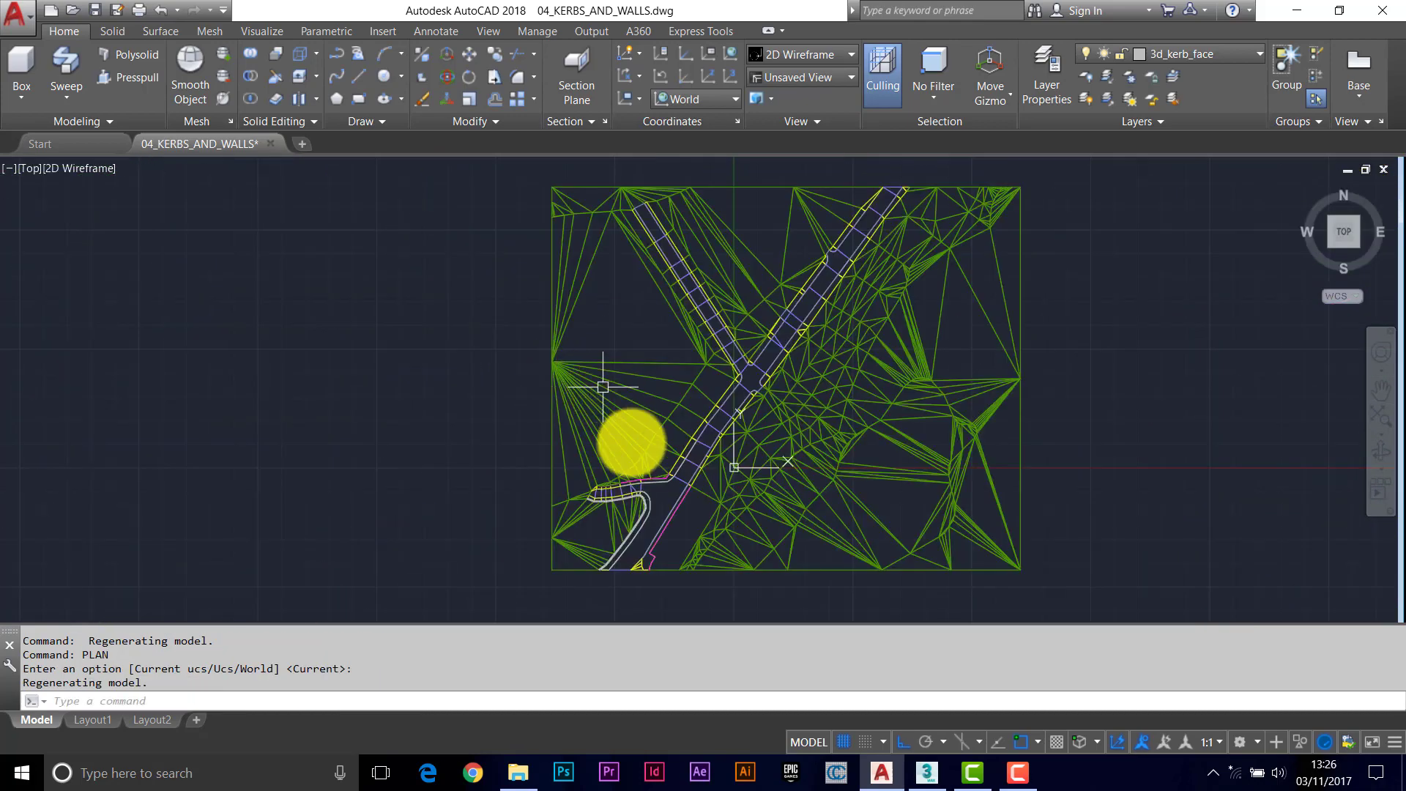
scroll(638, 486, "up", 2)
scroll(638, 486, "up", 5)
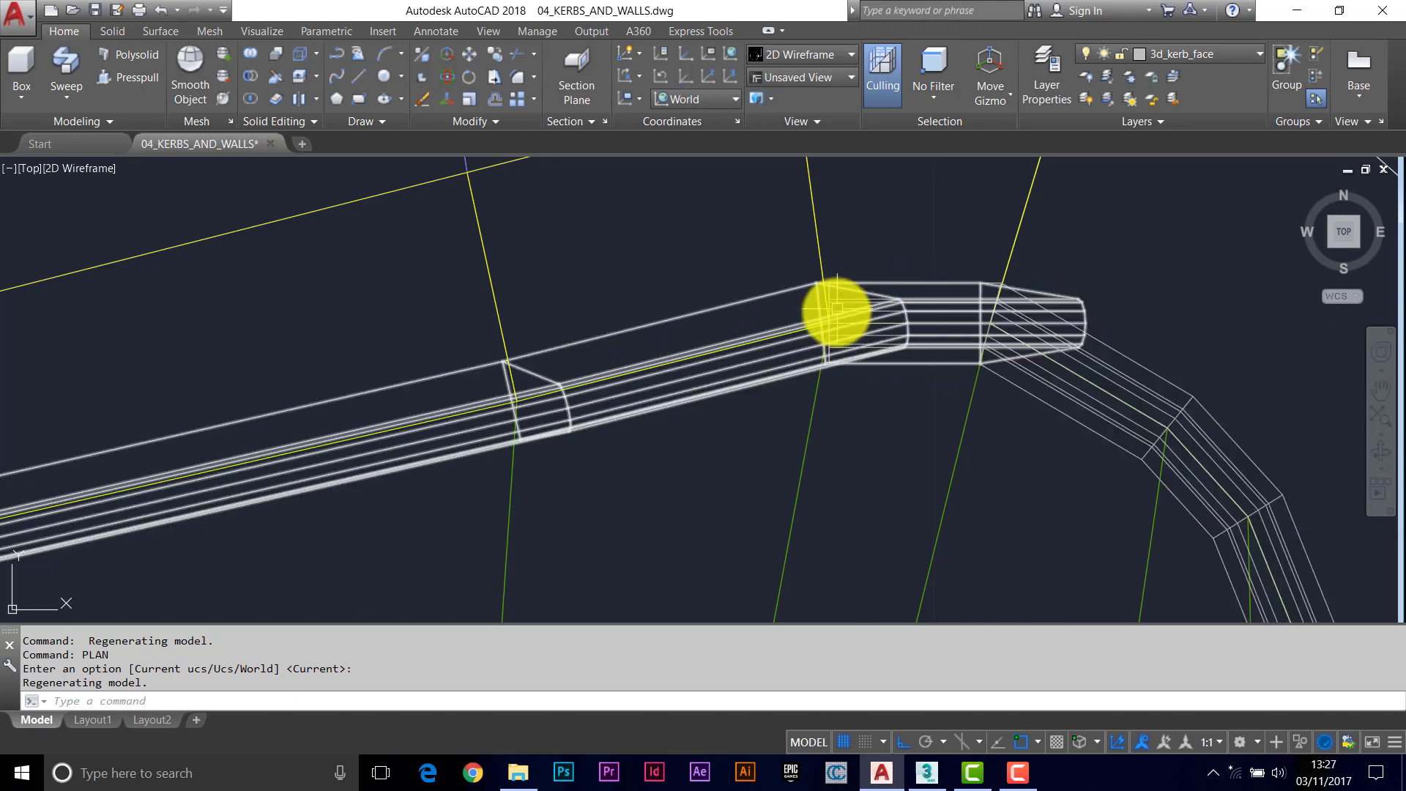
scroll(741, 372, "down", 3)
middle_click_drag(741, 376, 858, 322)
scroll(707, 340, "up", 2)
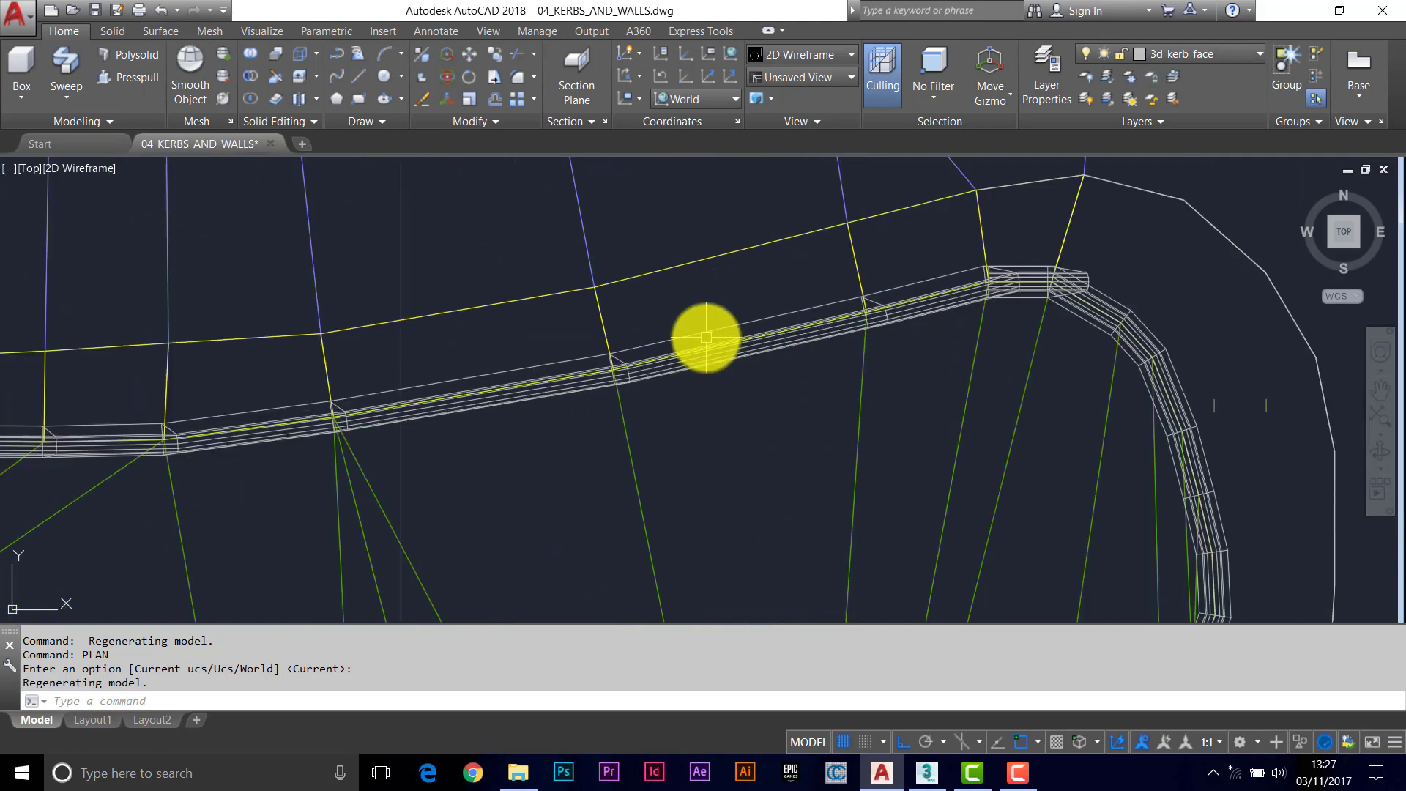
scroll(88, 461, "up", 4)
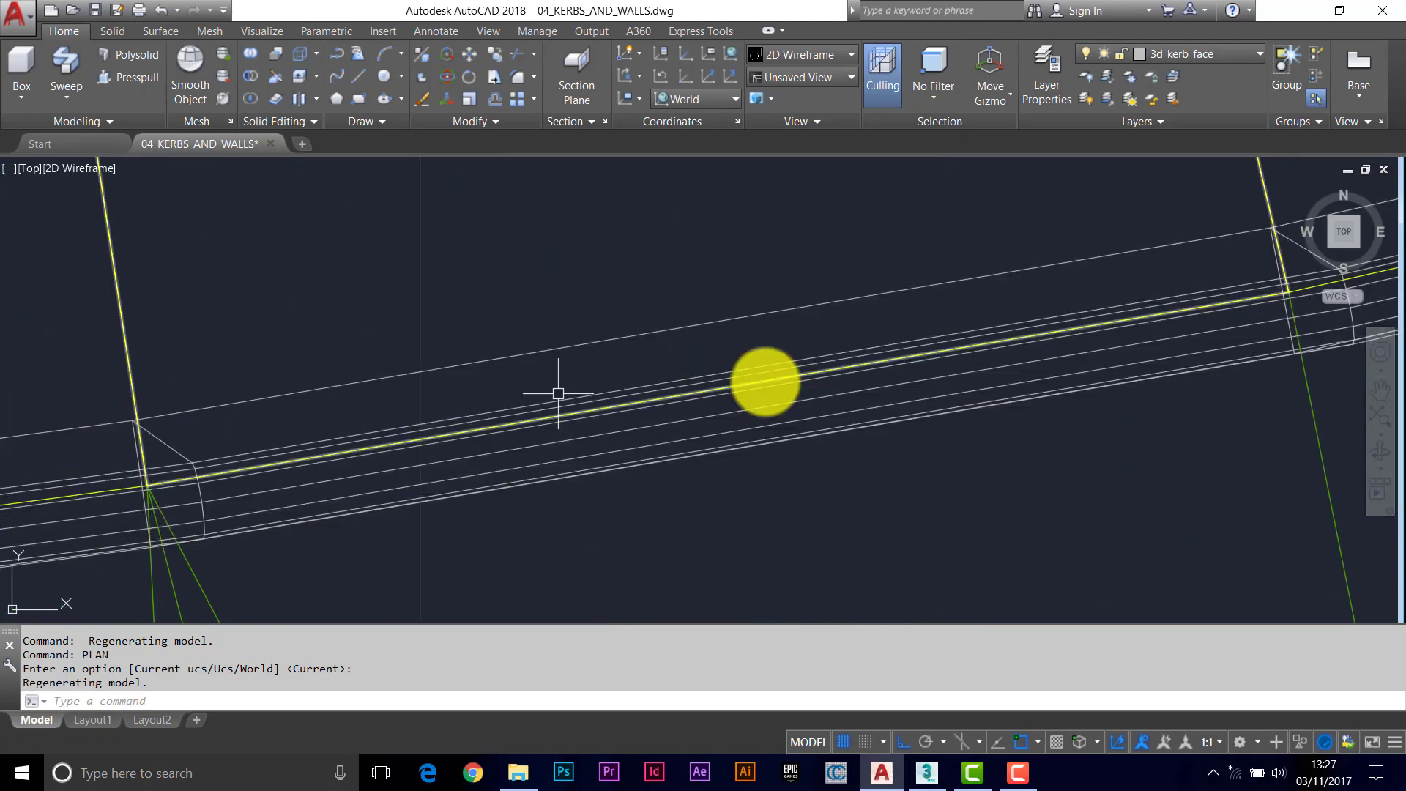
scroll(943, 396, "down", 2)
middle_click_drag(1092, 397, 870, 359)
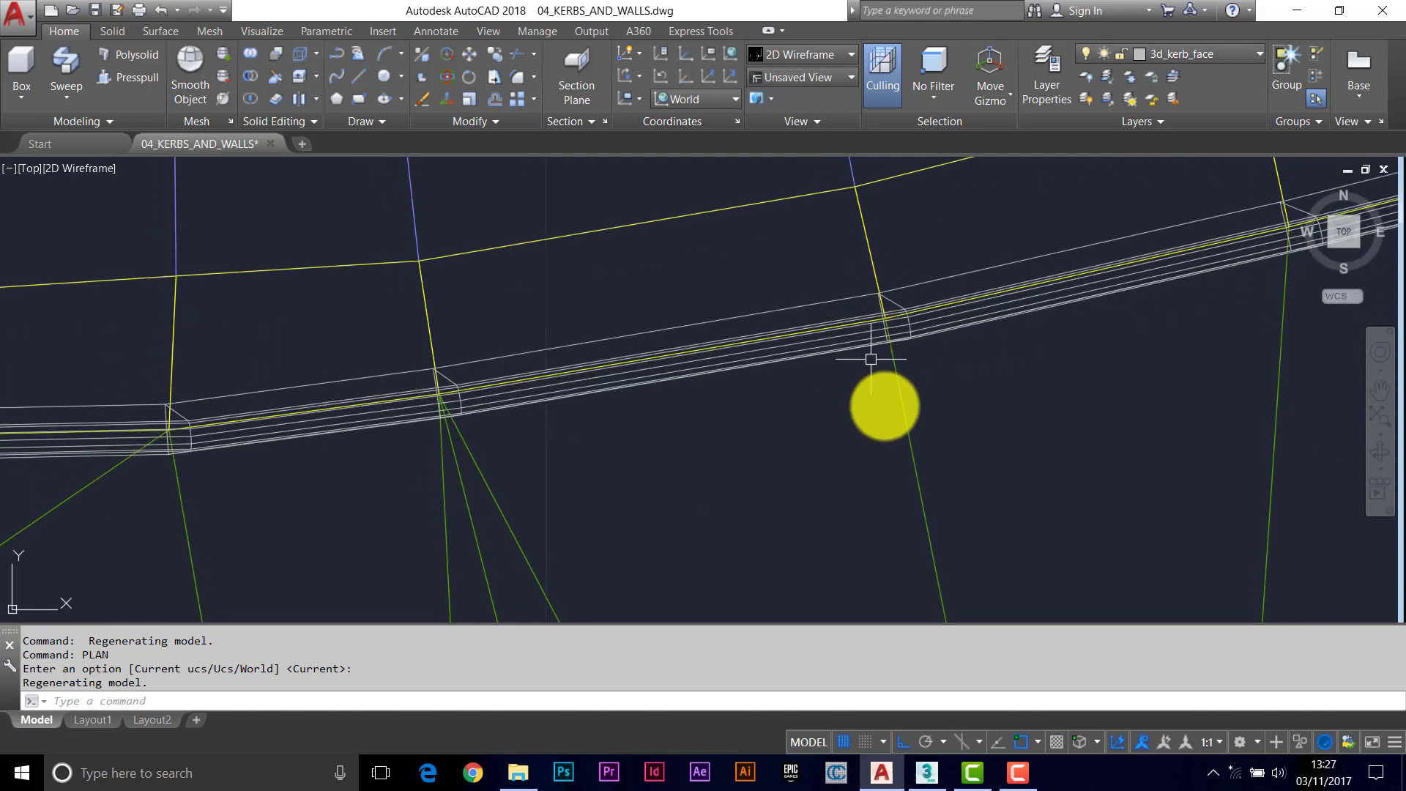
Step: Measure the distance across the taller wall's base at the cross-section where several green terrain lines converge
middle_click_drag(856, 427, 908, 355, "shift")
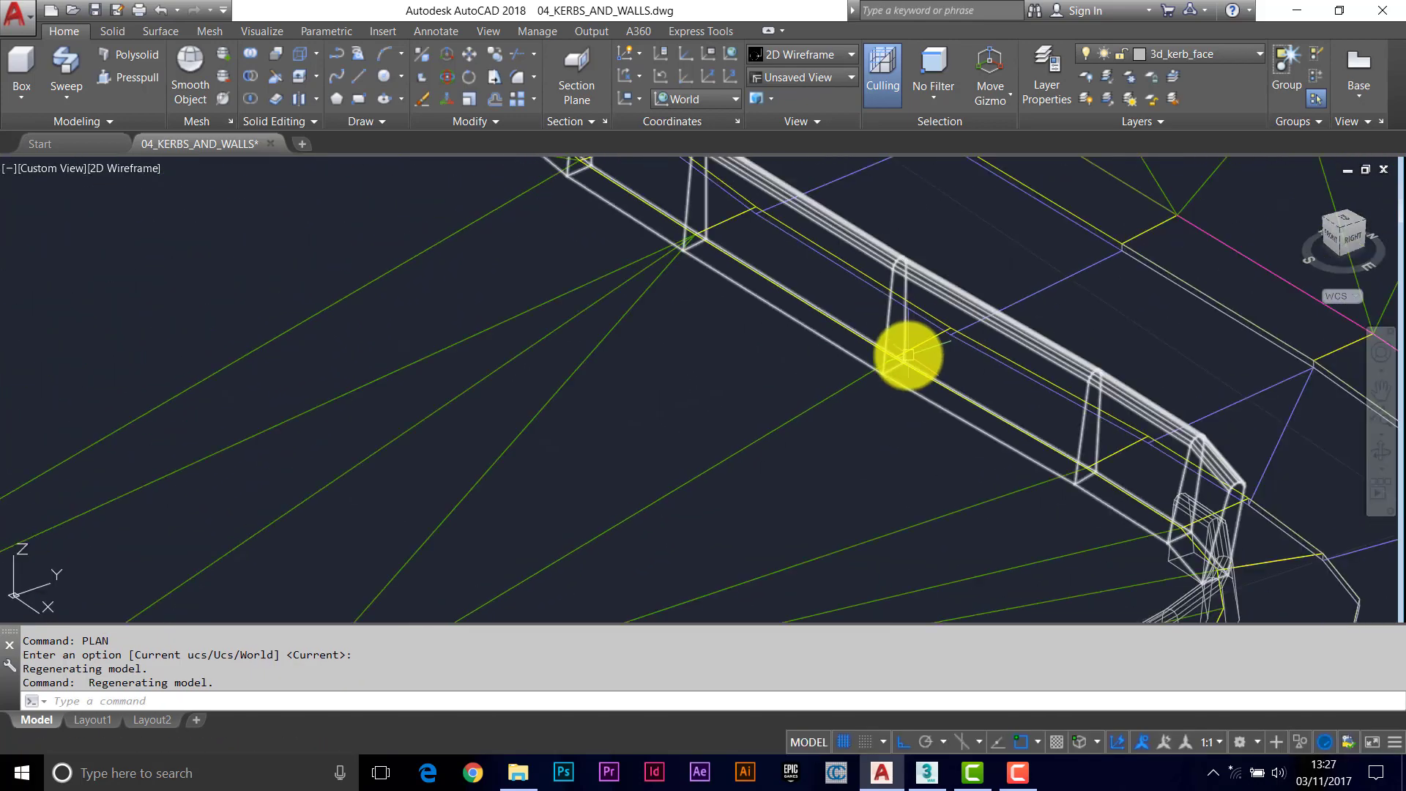
middle_click_drag(741, 357, 630, 409)
scroll(602, 333, "up", 2)
middle_click_drag(523, 282, 531, 404)
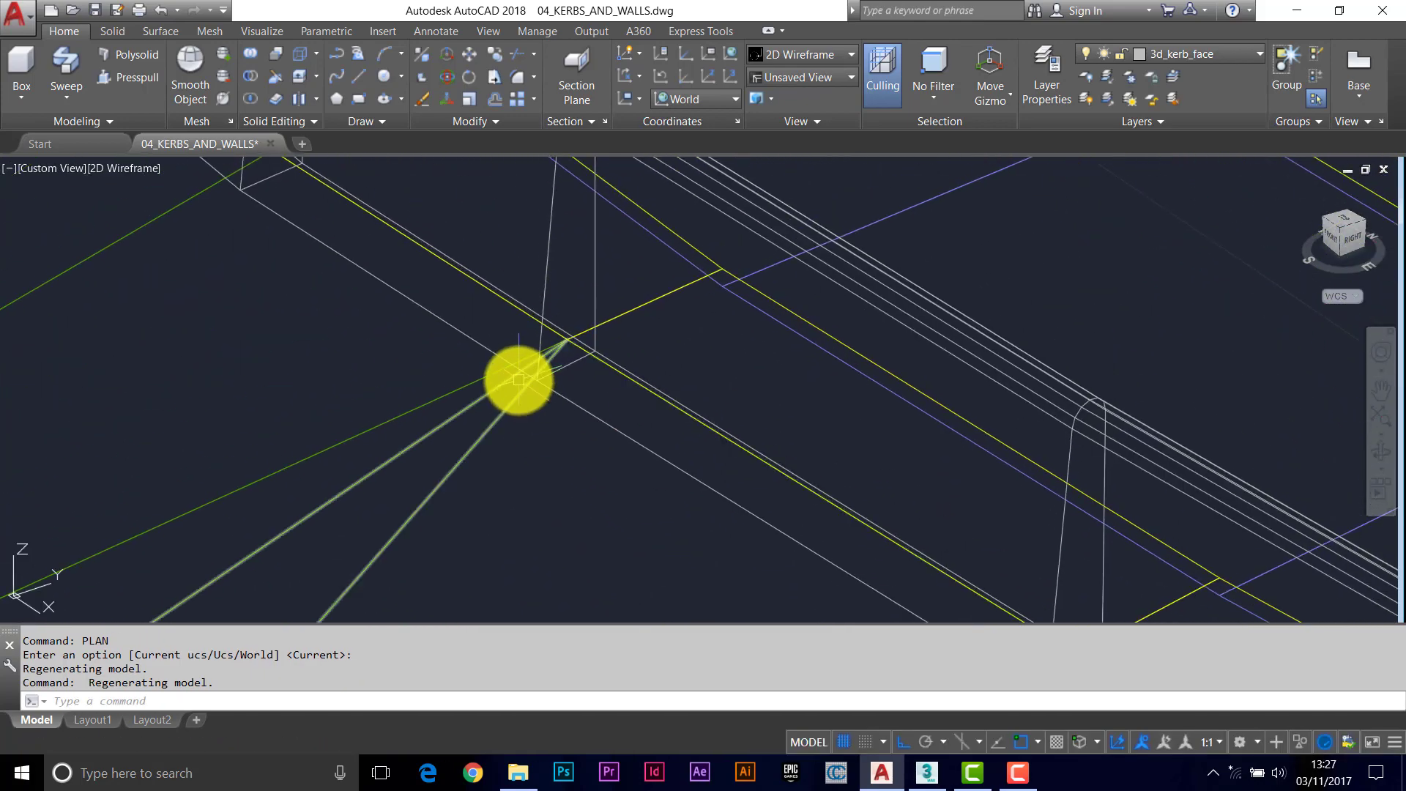
type("I")
key("Return")
left_click(537, 381)
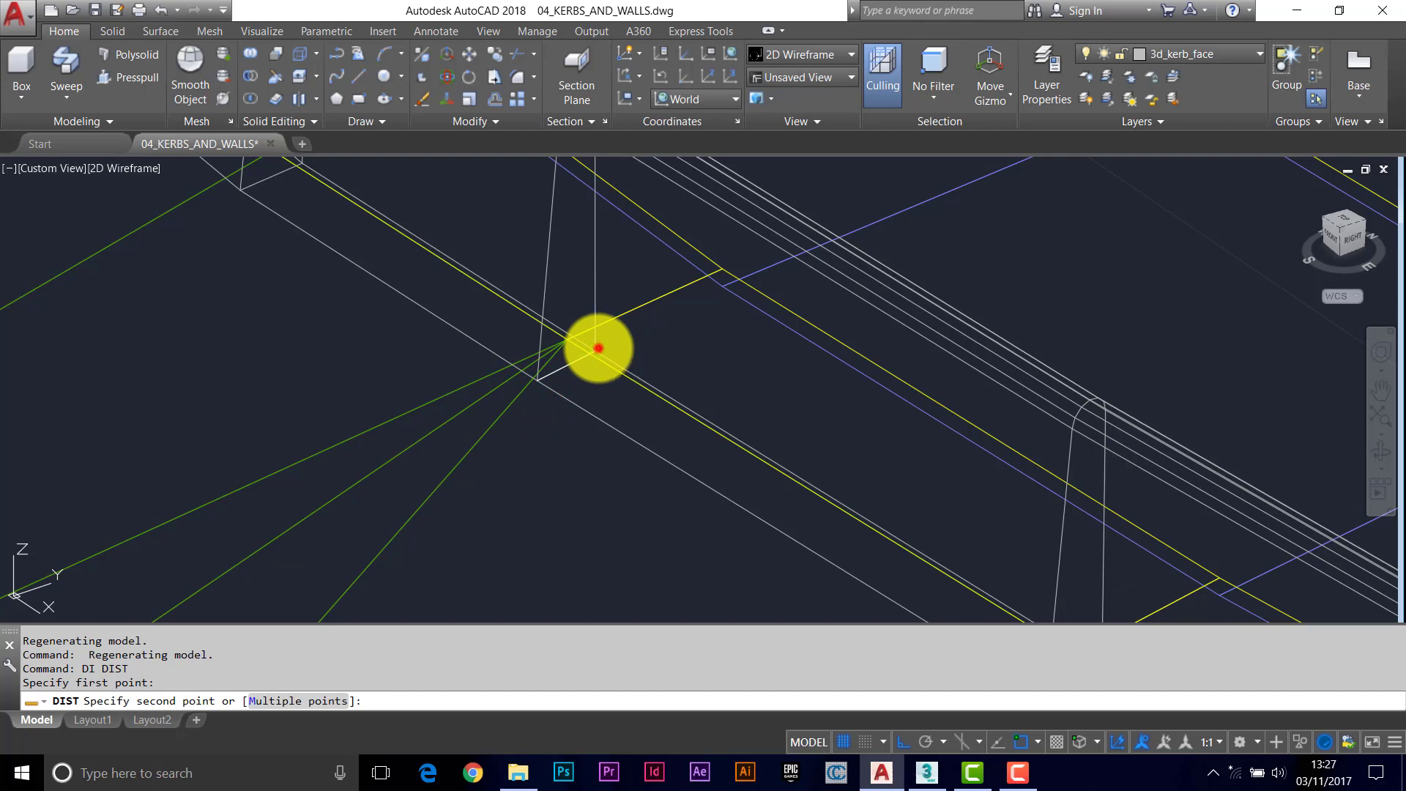
left_click(598, 348)
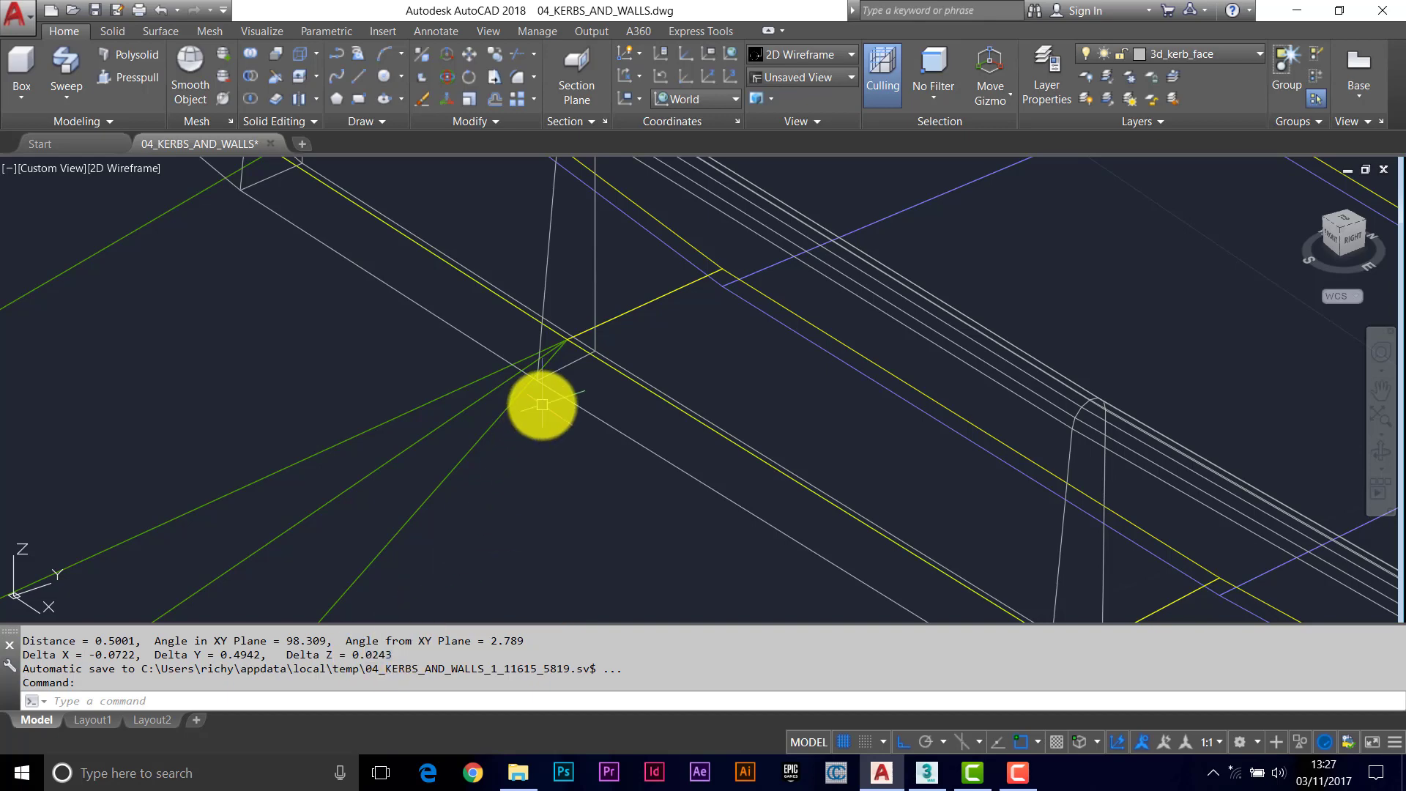
Step: Measure the distance across the taller wall's base at the next cross-section towards the rounded corner
scroll(541, 405, "down", 1)
middle_click_drag(625, 465, 468, 398)
key("space")
left_click(708, 521)
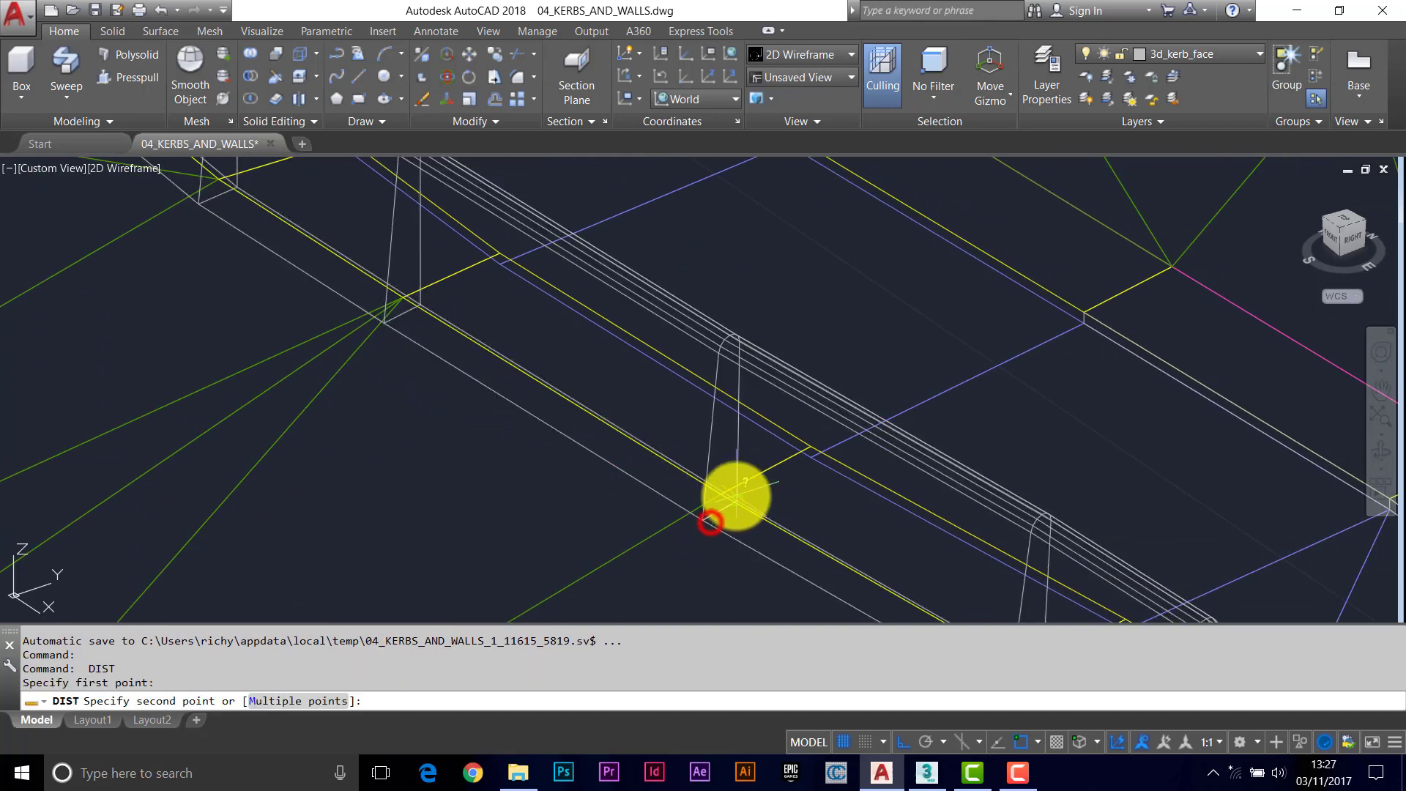
left_click(736, 497)
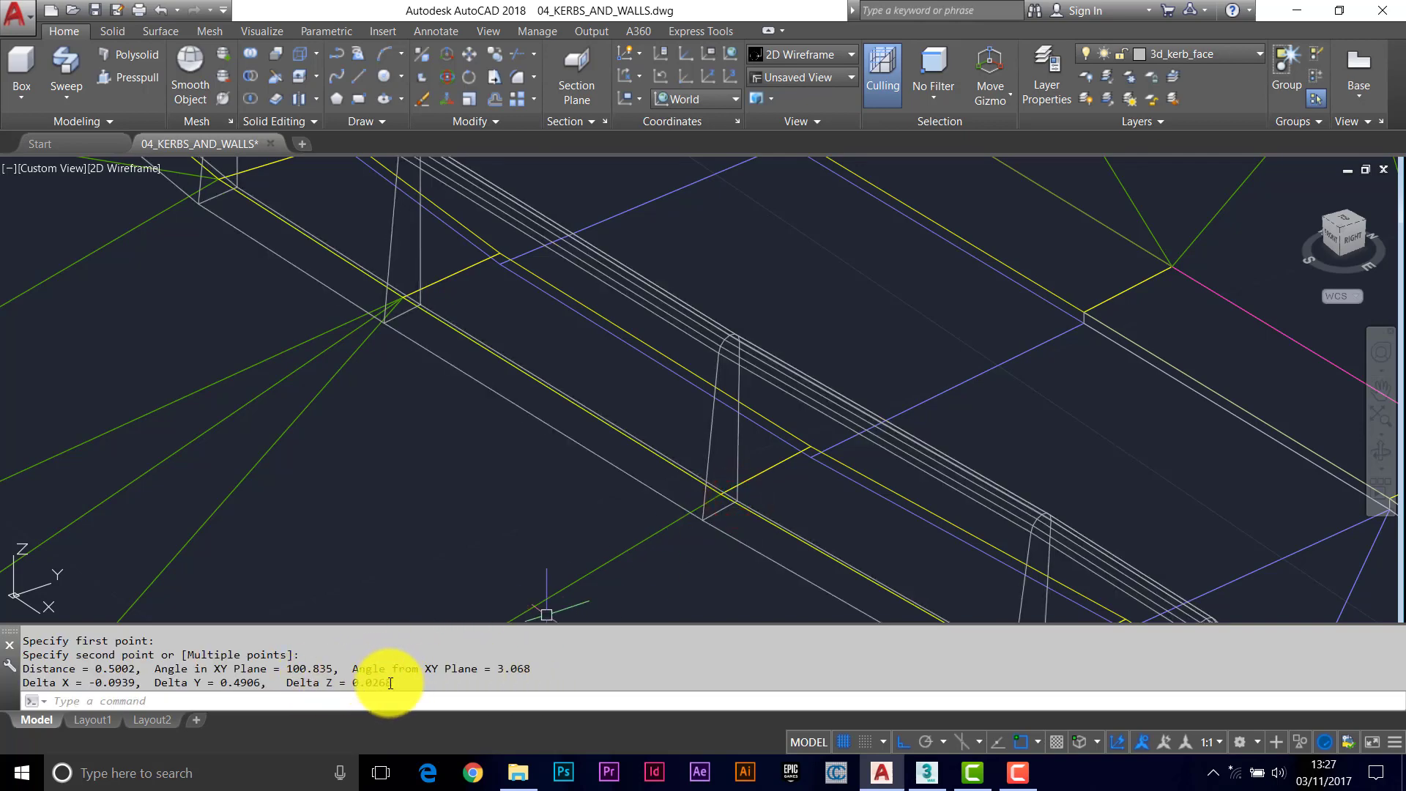
Step: Measure the distance across the taller wall's base at the last straight-run cross-section before the wall bends at the corner
scroll(667, 512, "up", 3)
key("Return")
left_click(670, 495)
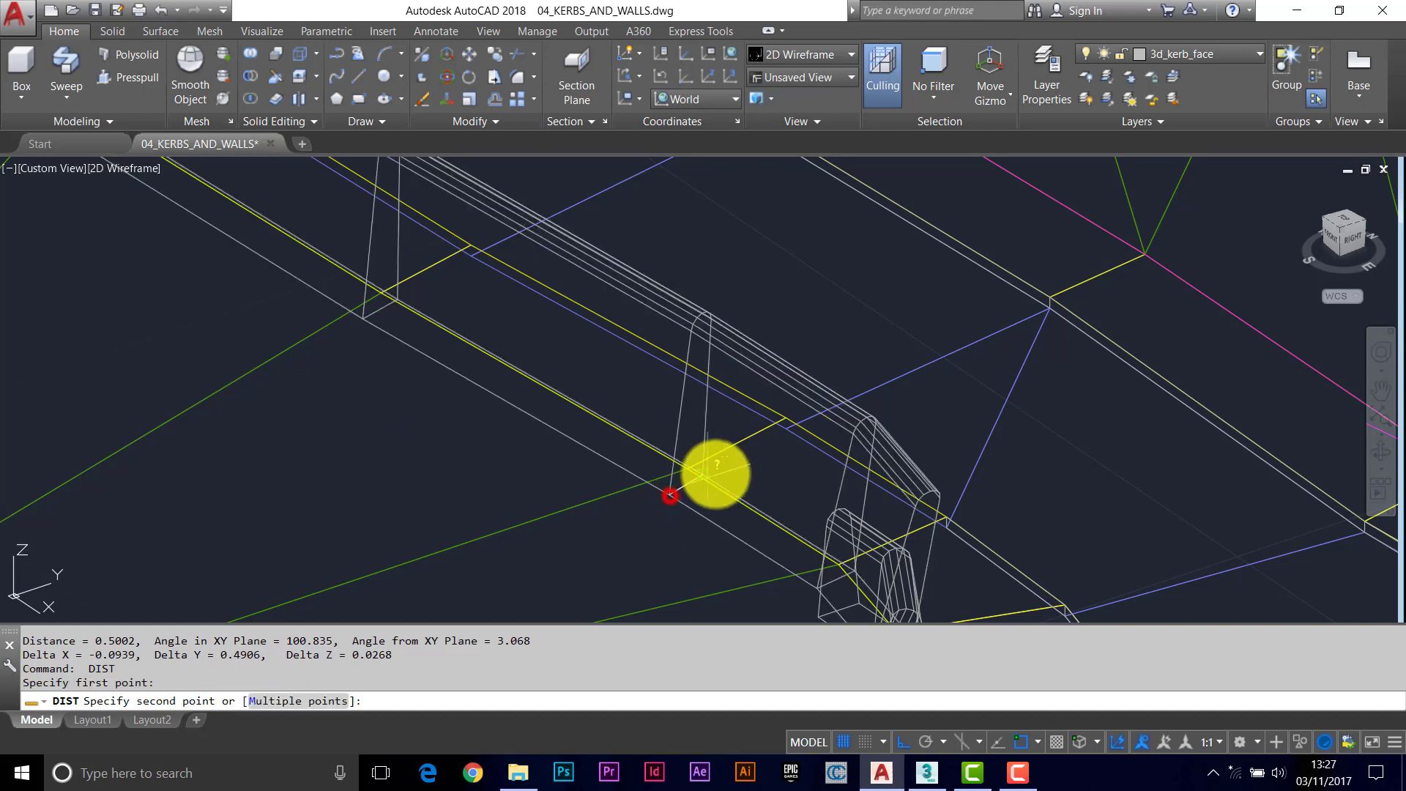
left_click(710, 474)
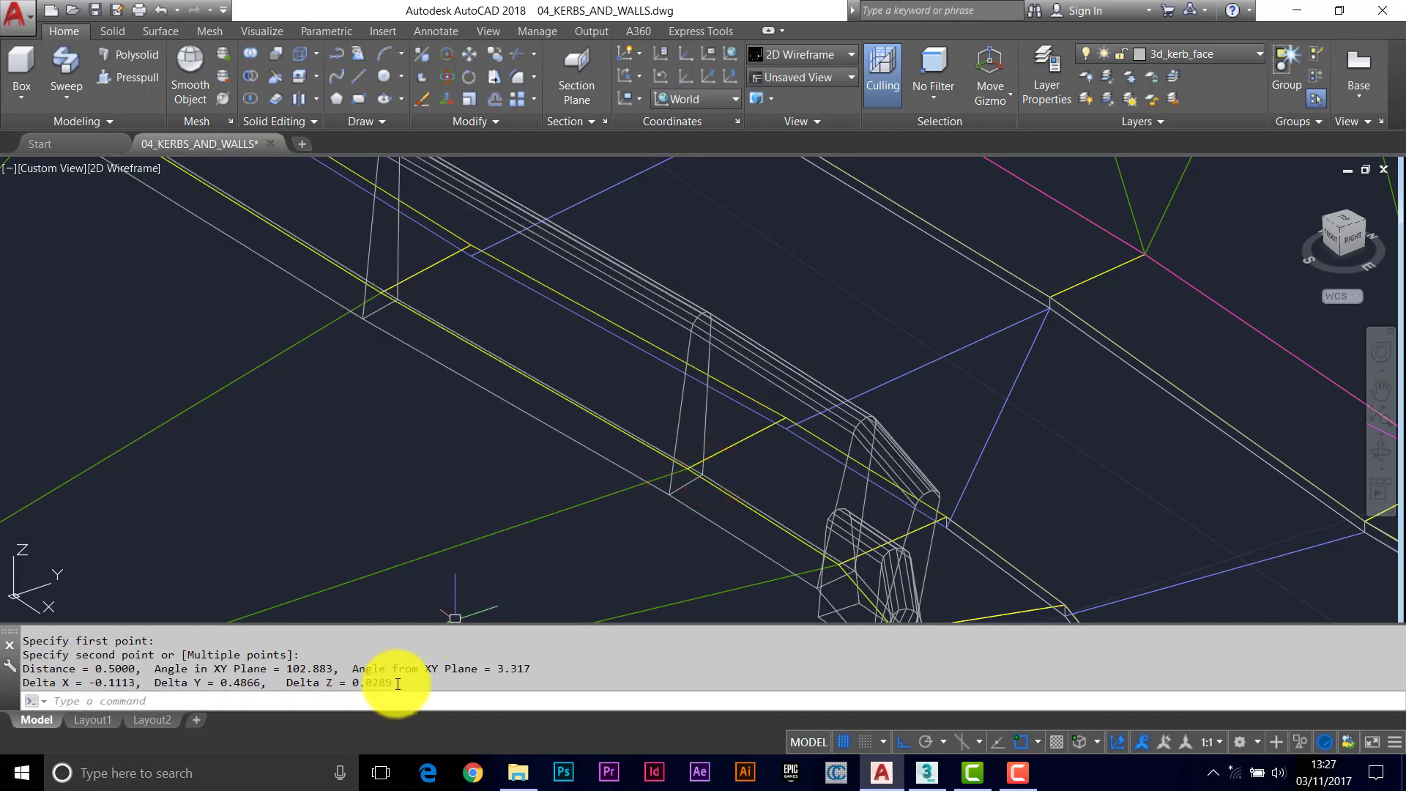
key("Escape")
scroll(658, 476, "down", 5)
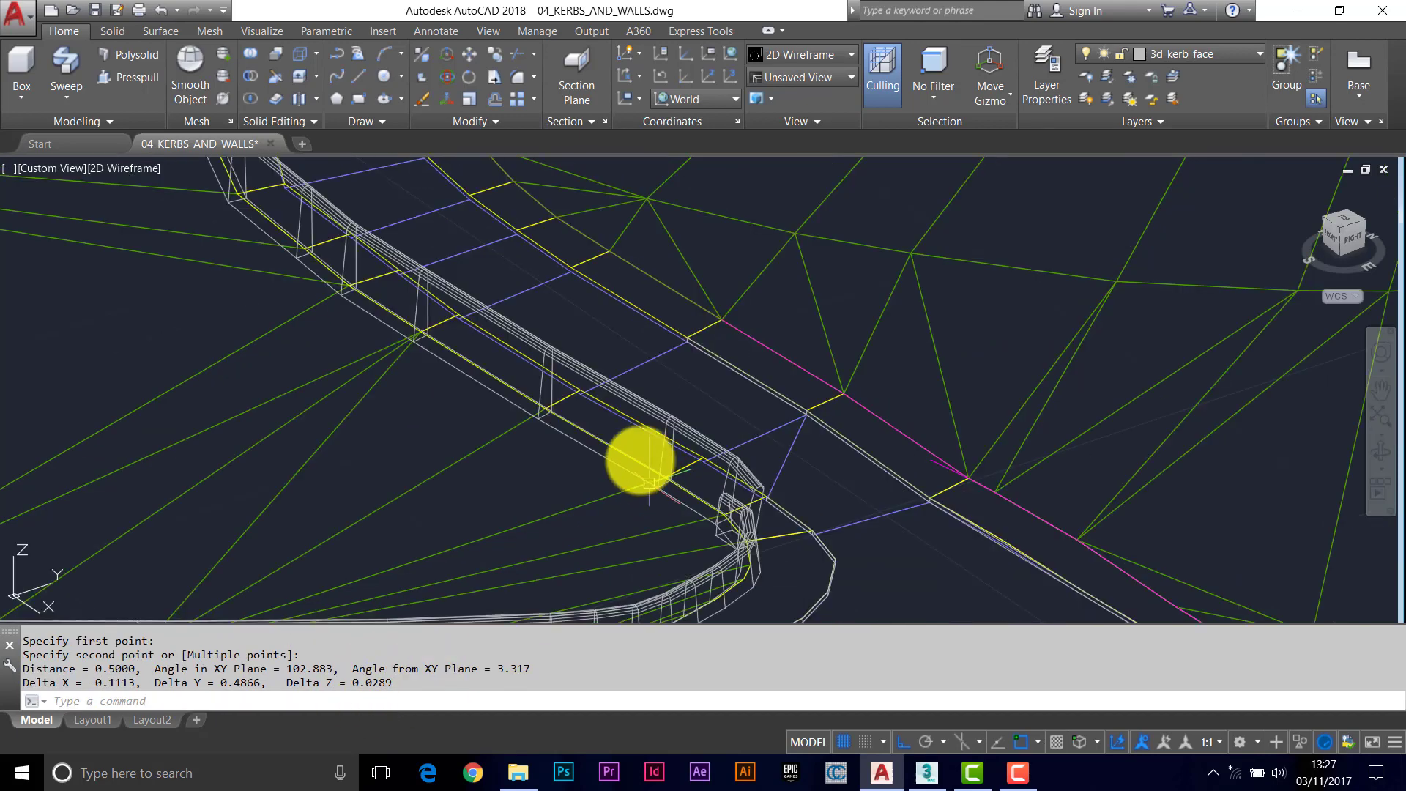
key("Escape")
Step: Examine where the ends of the two walls overlap at the rounded corner, in 3D and close up in plan view
middle_click_drag(518, 439, 637, 502, "shift")
scroll(688, 483, "up", 4)
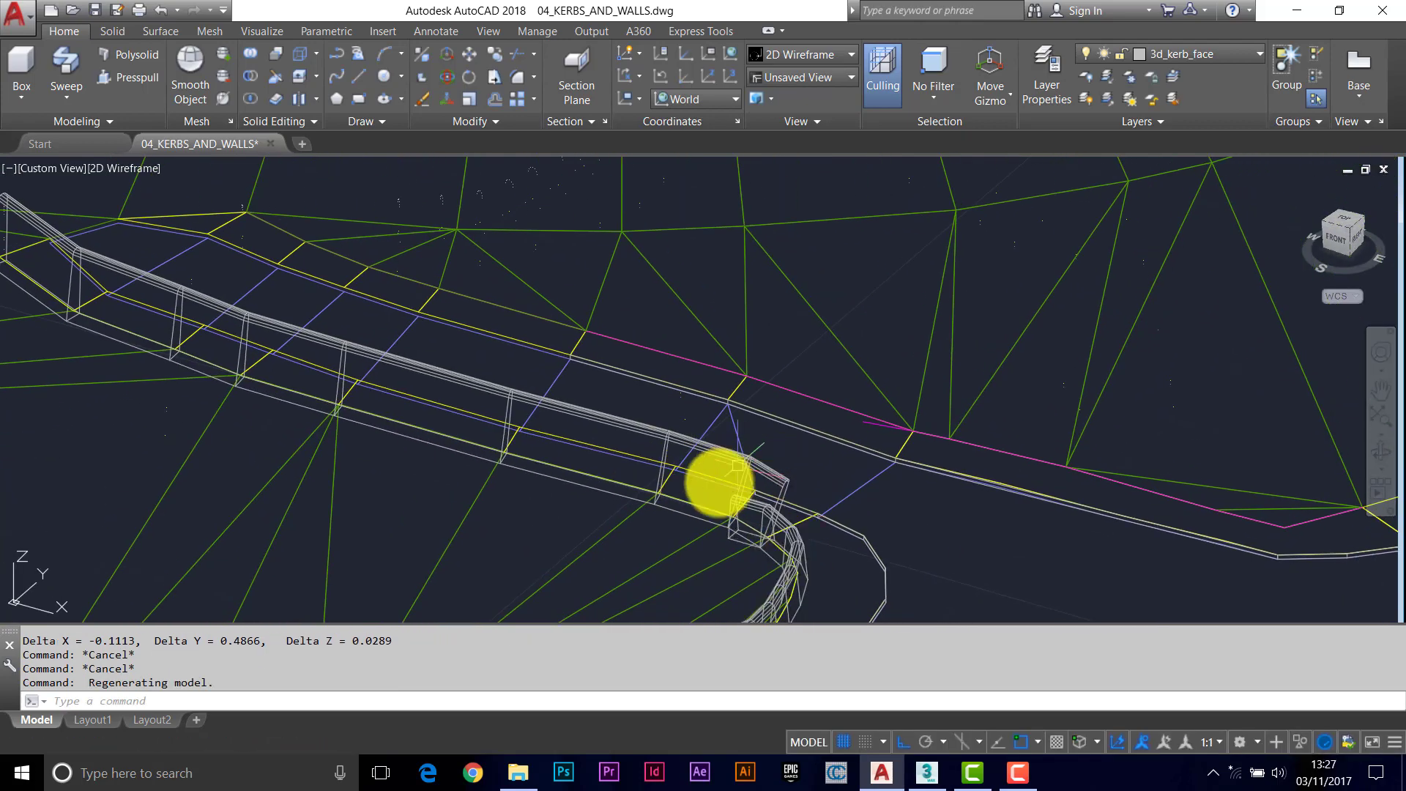
key("Escape")
middle_click_drag(745, 515, 668, 502)
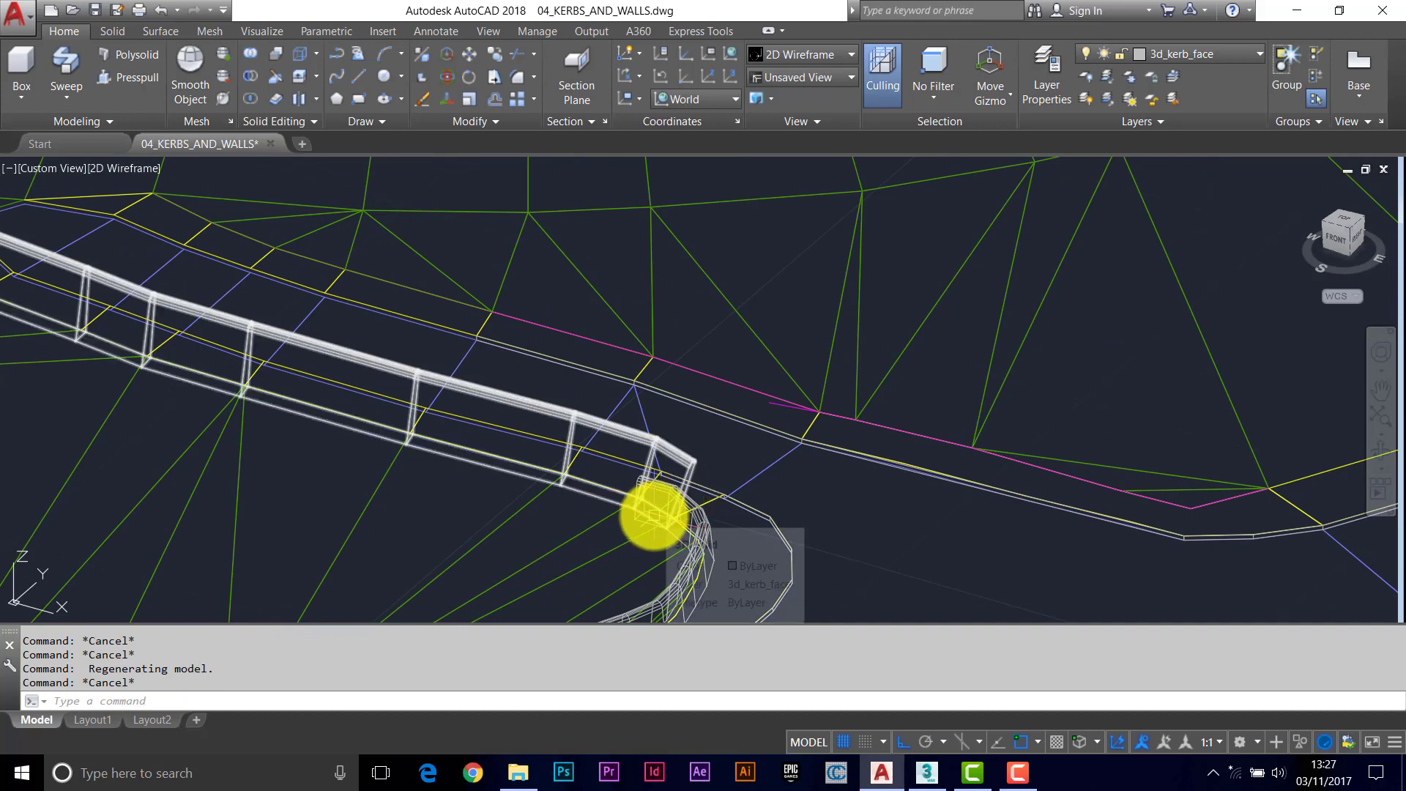
type("PLAN")
key("Return")
key("Return")
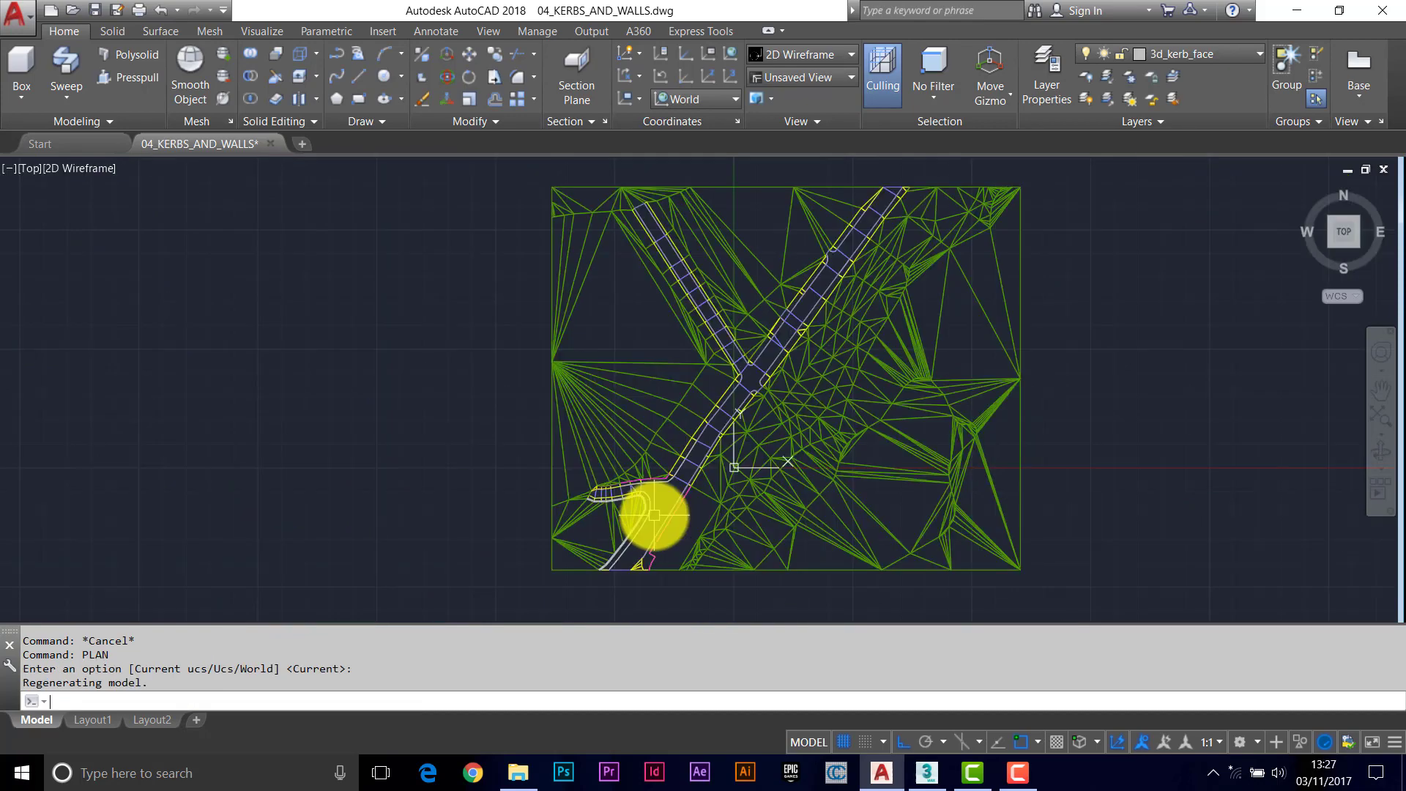
scroll(623, 517, "up", 10)
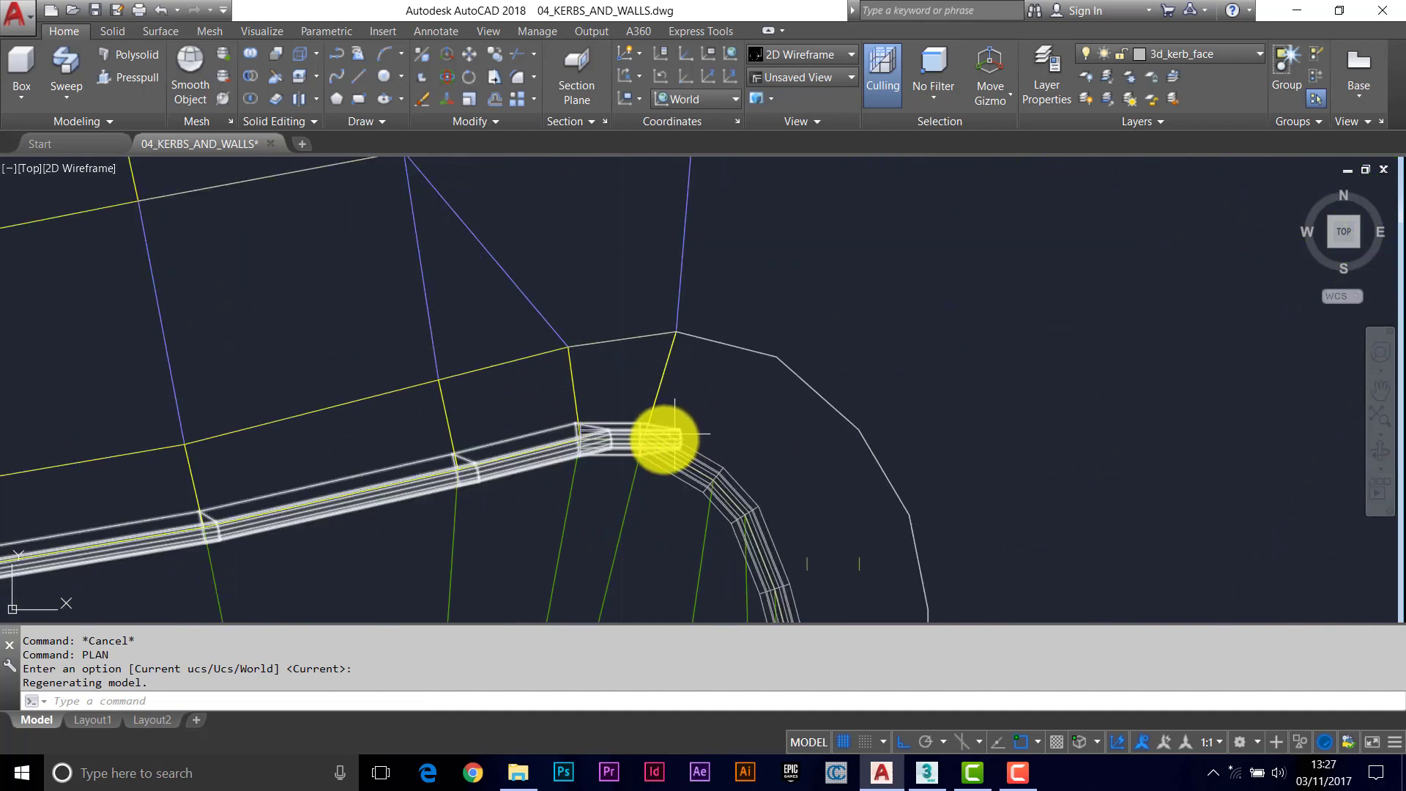
scroll(597, 424, "up", 4)
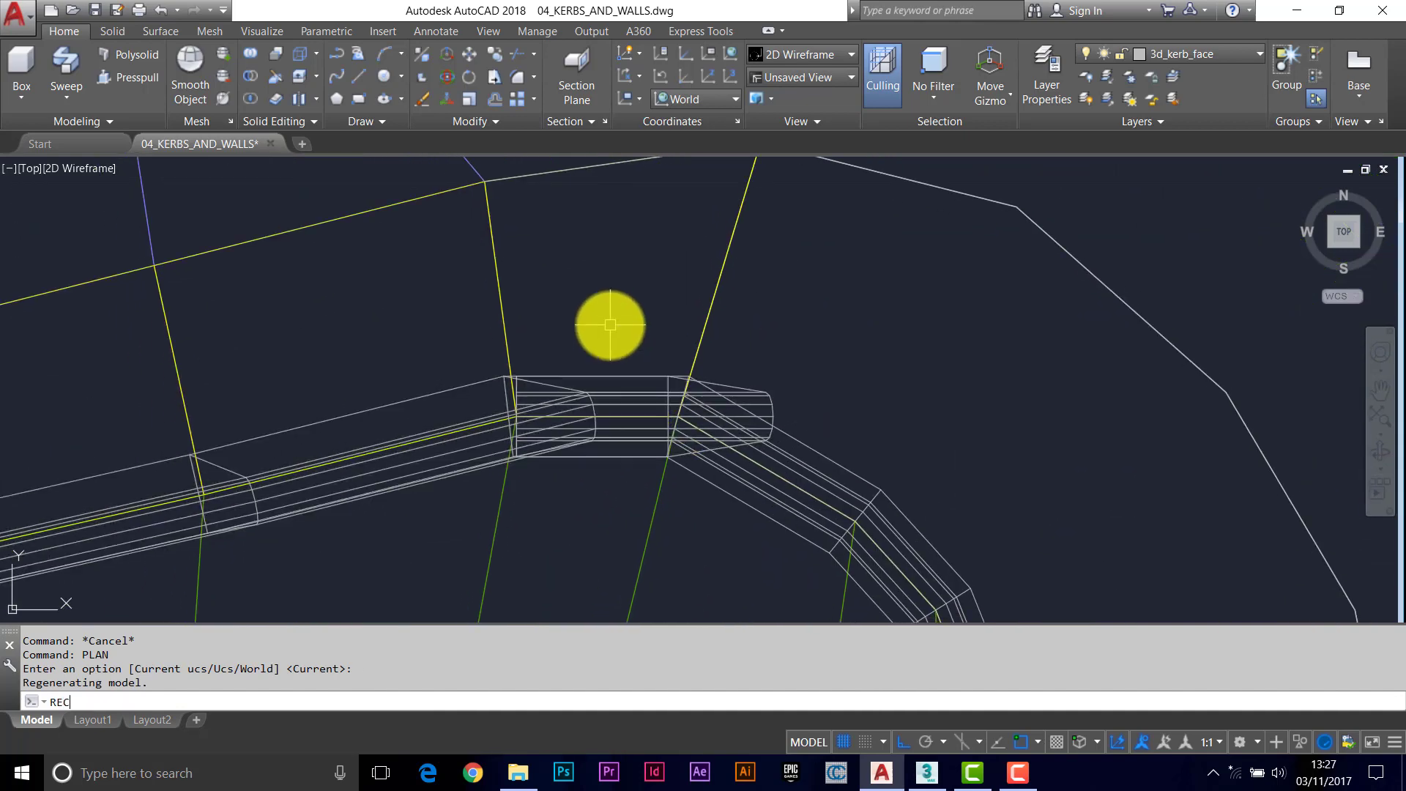
Step: Draw a rectangle around the western end of the lower wall, with its east side crossing the overlap of the two walls
key("Return")
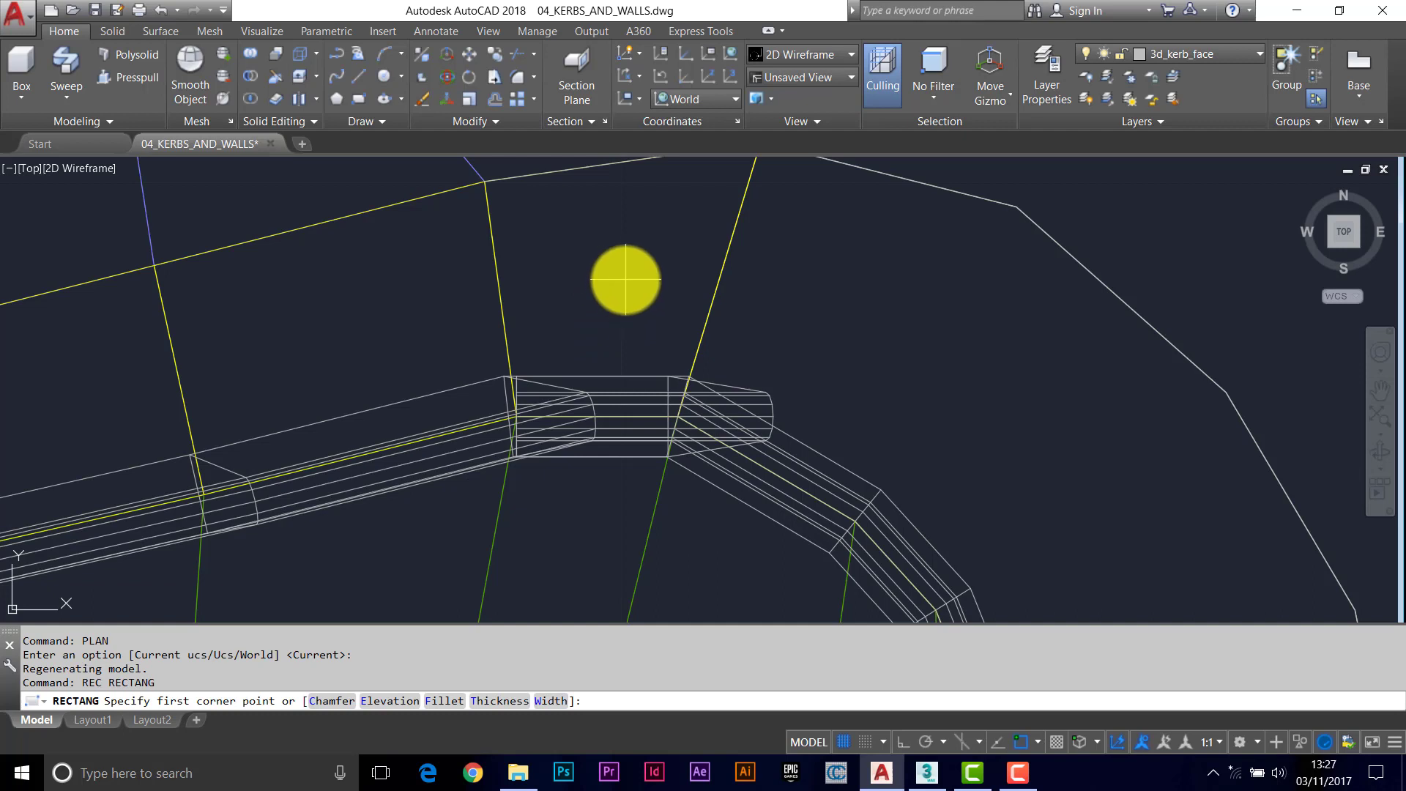
left_click(624, 279)
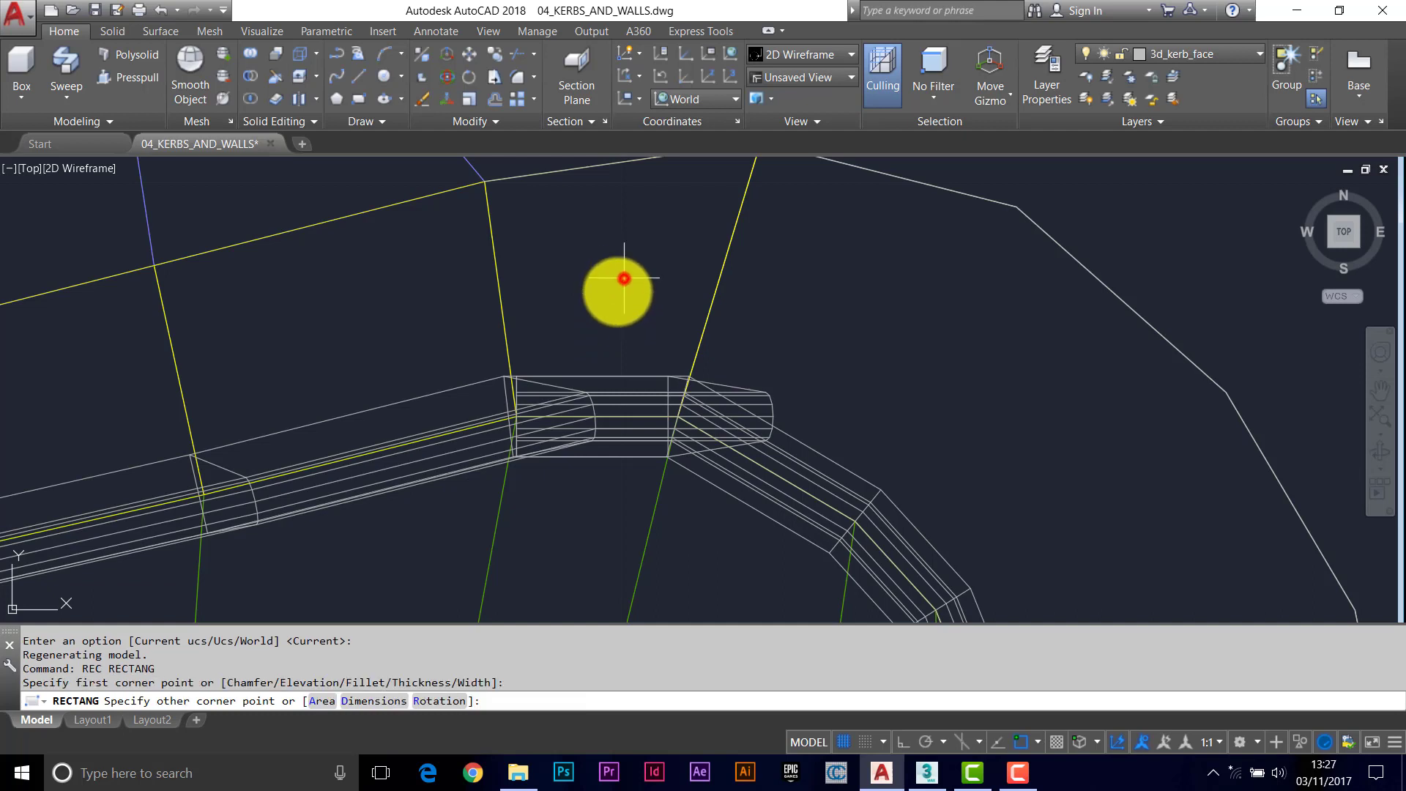
left_click(398, 544)
left_click(553, 543)
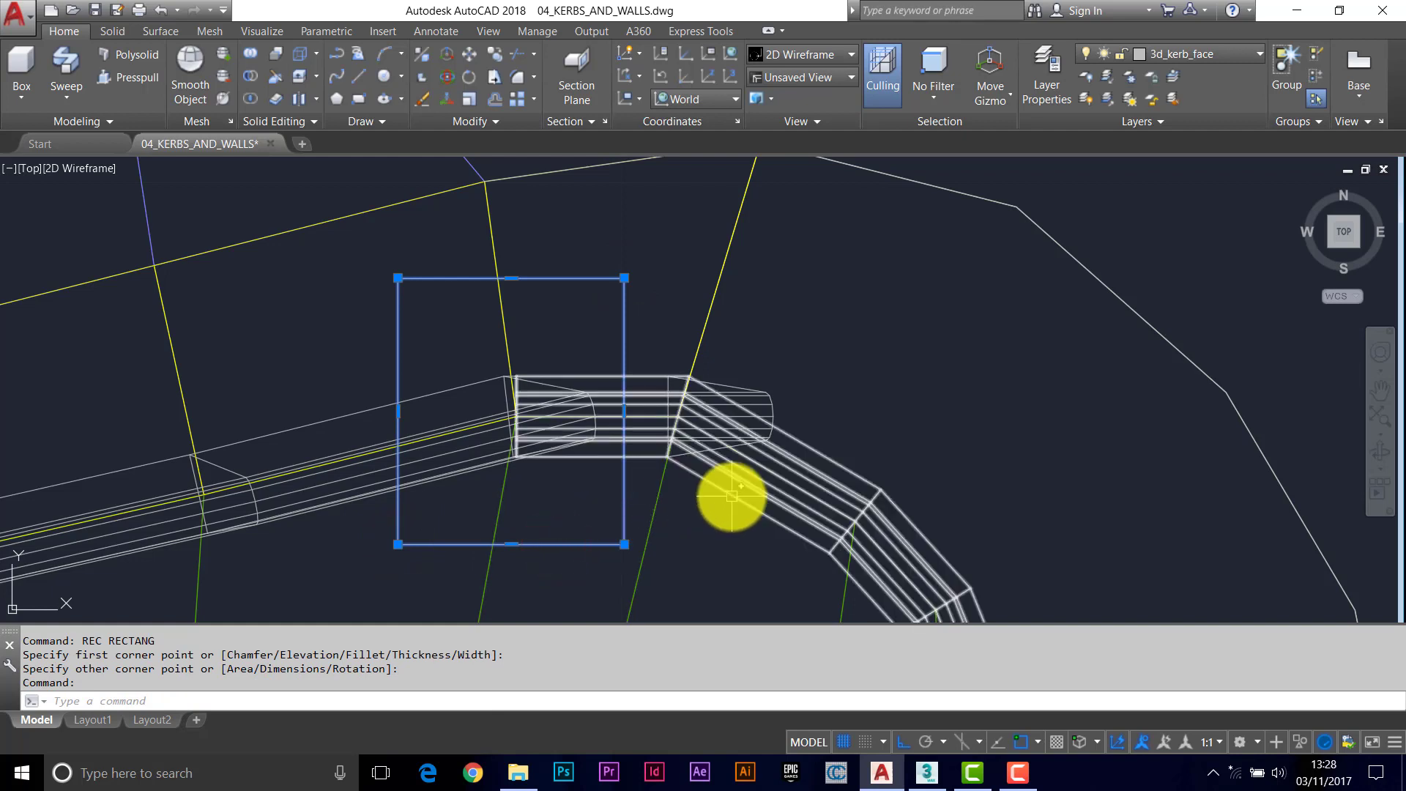
key("Escape")
key("Escape")
Step: Draw a second rectangle adjoining the first one's east side to enclose the taller wall's eastern end, and select it
type("RE")
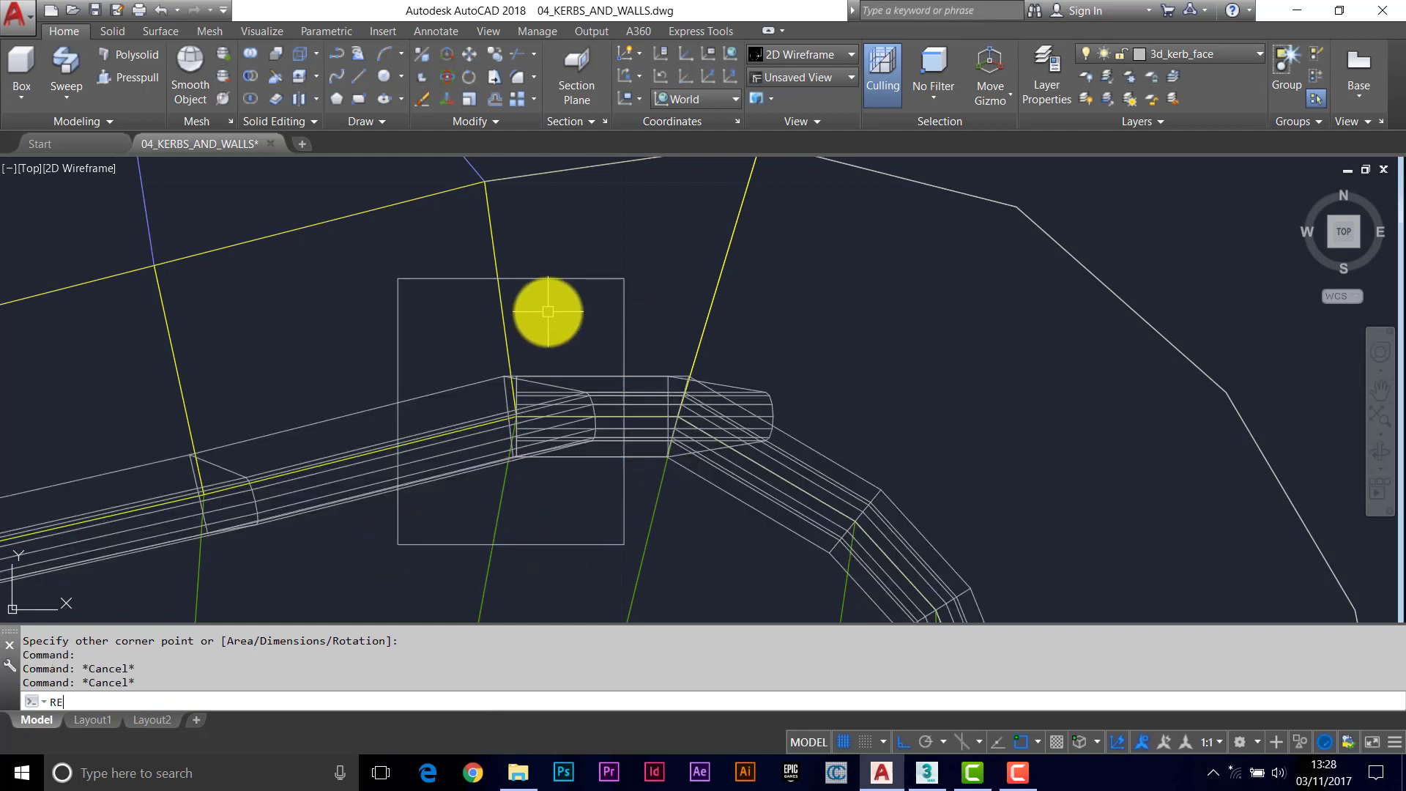
type("C")
key("Return")
left_click(612, 281)
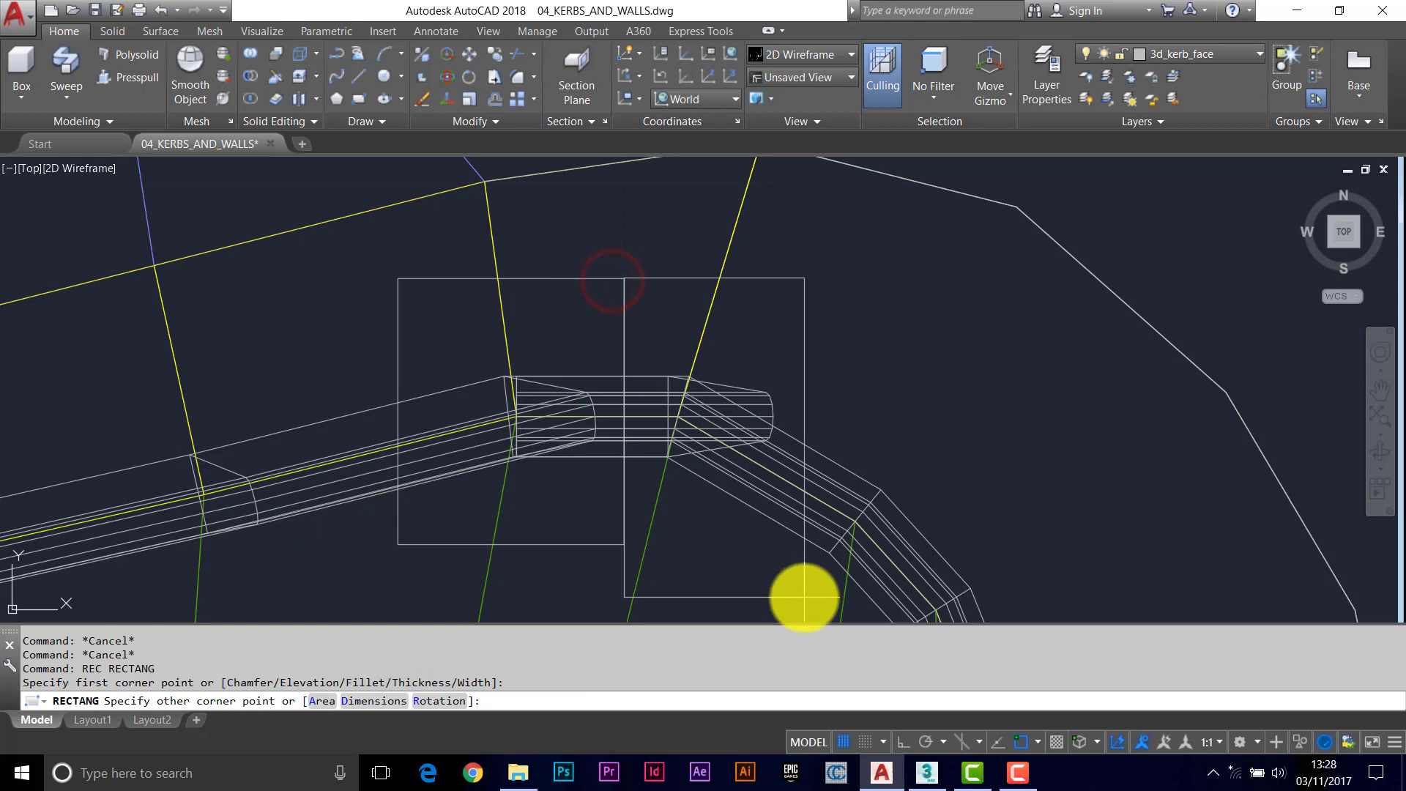
left_click(804, 596)
key("Escape")
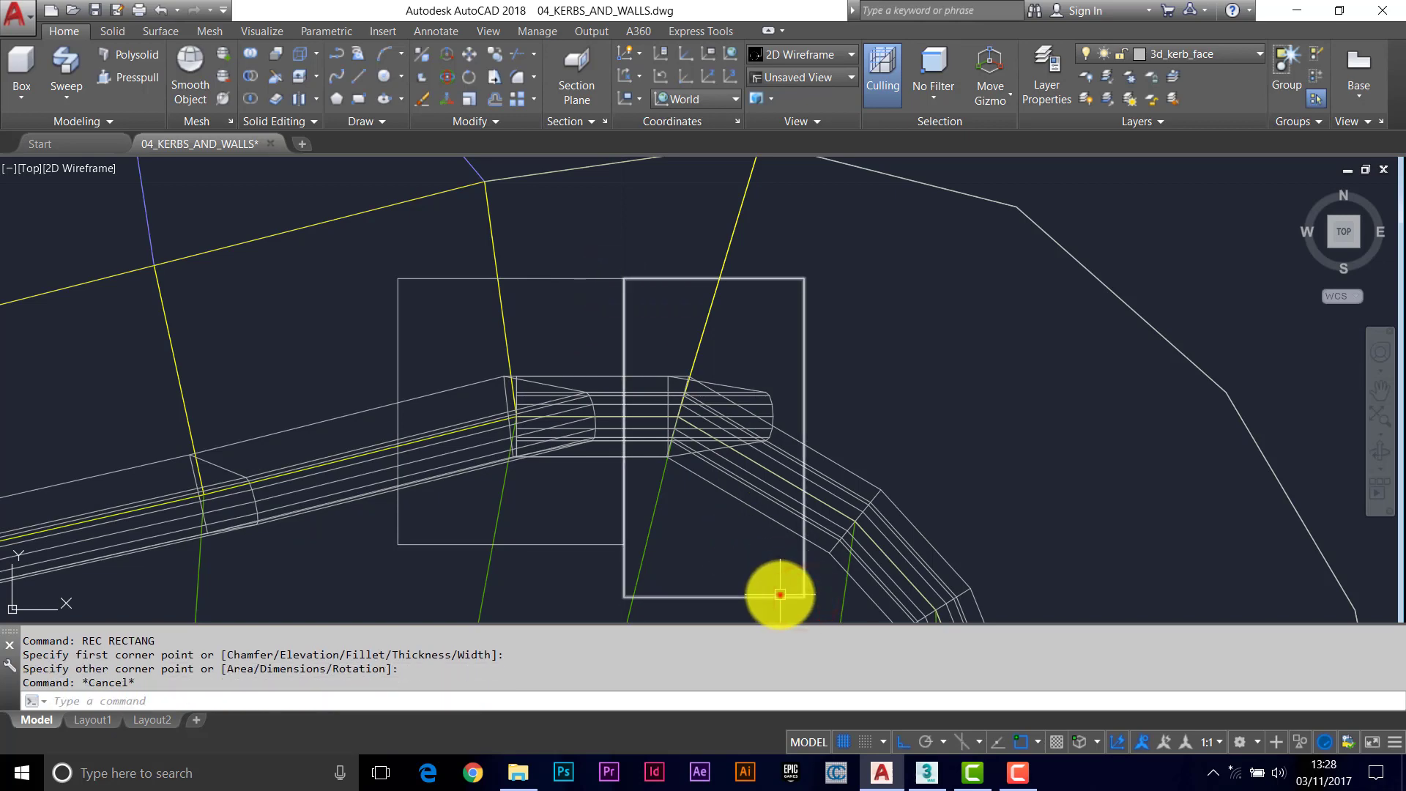
left_click(779, 596)
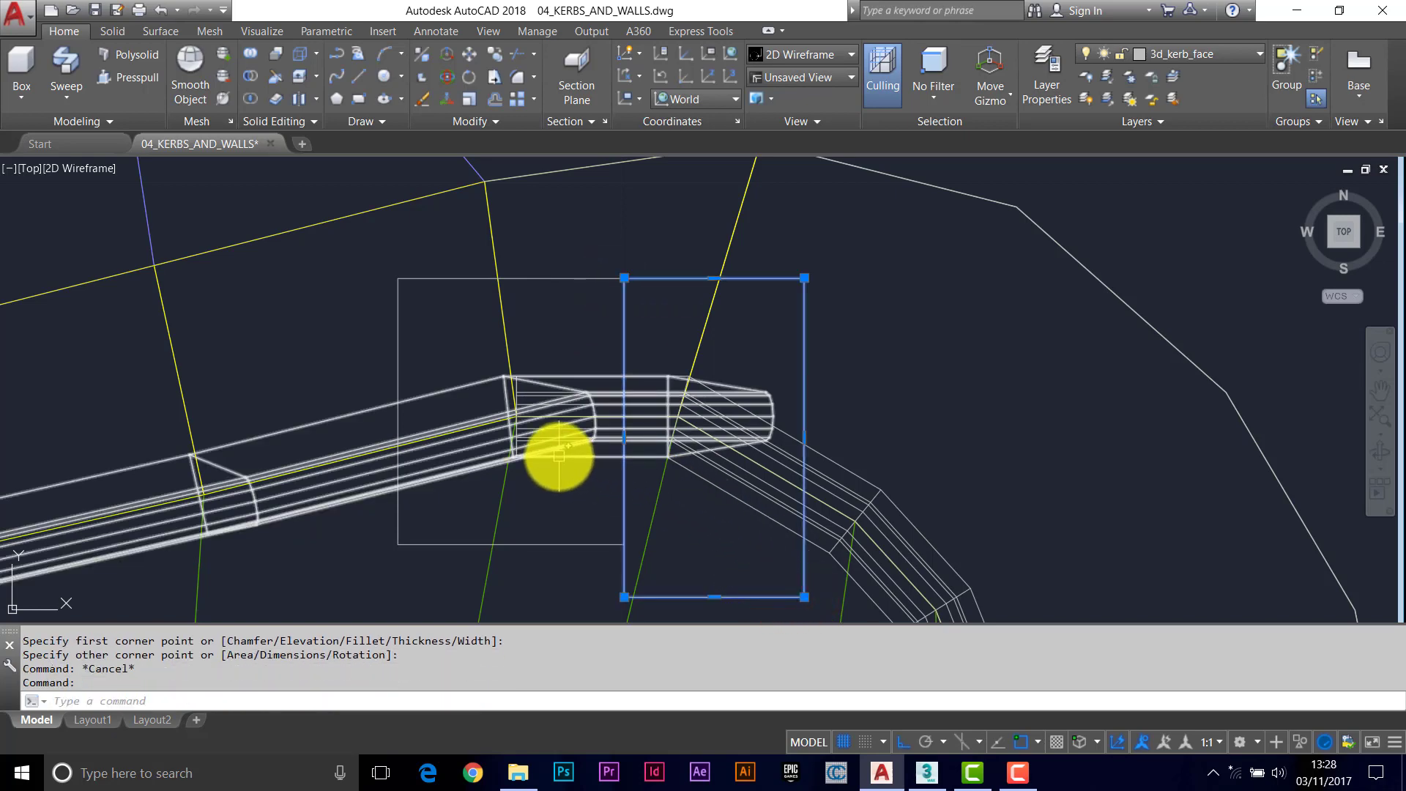
Step: Extrude both rectangles upward into solid boxes tall enough to pass right through the overlapping wall ends
key("Escape")
key("Escape")
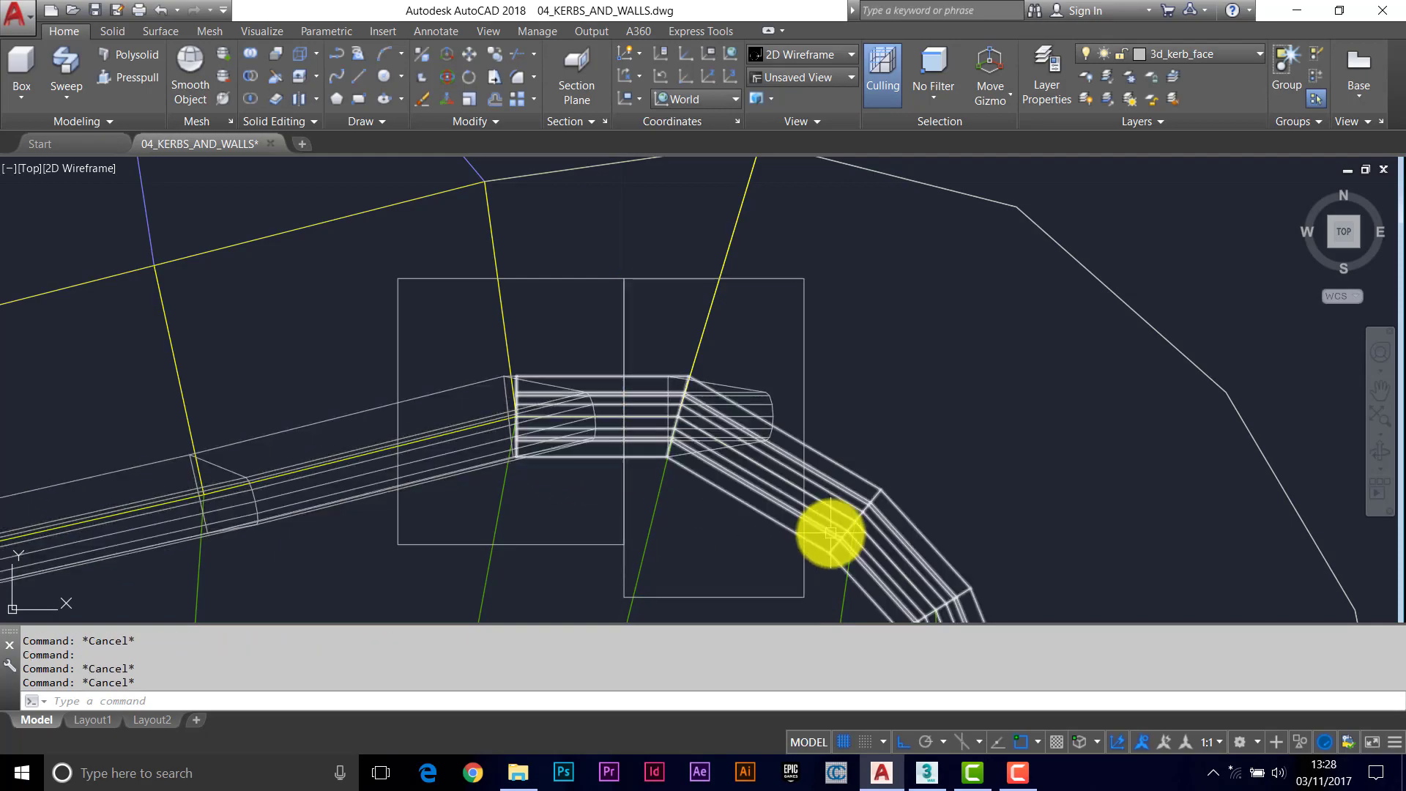
middle_click_drag(829, 533, 708, 487, "shift")
key("Return")
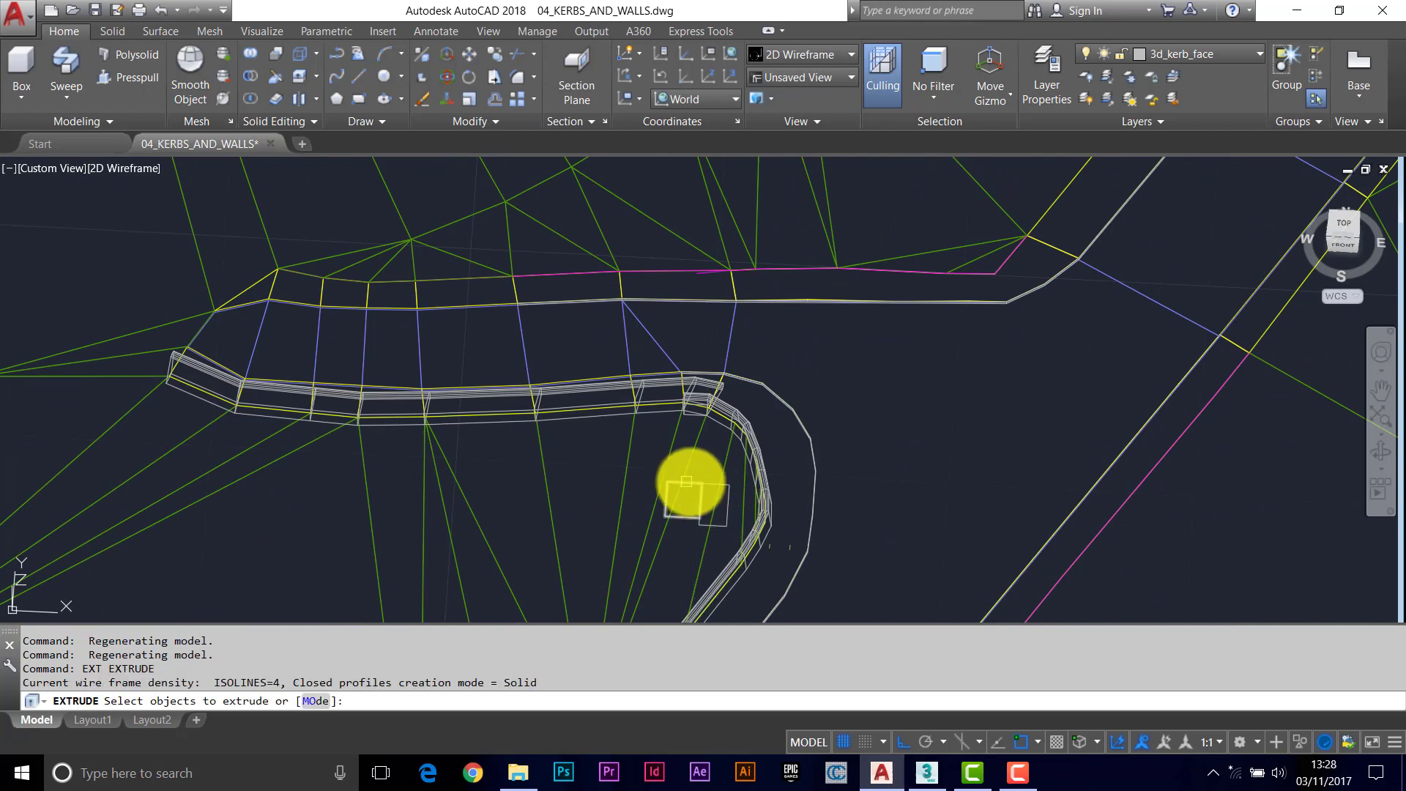
left_click(691, 481)
left_click(716, 481)
key("Return")
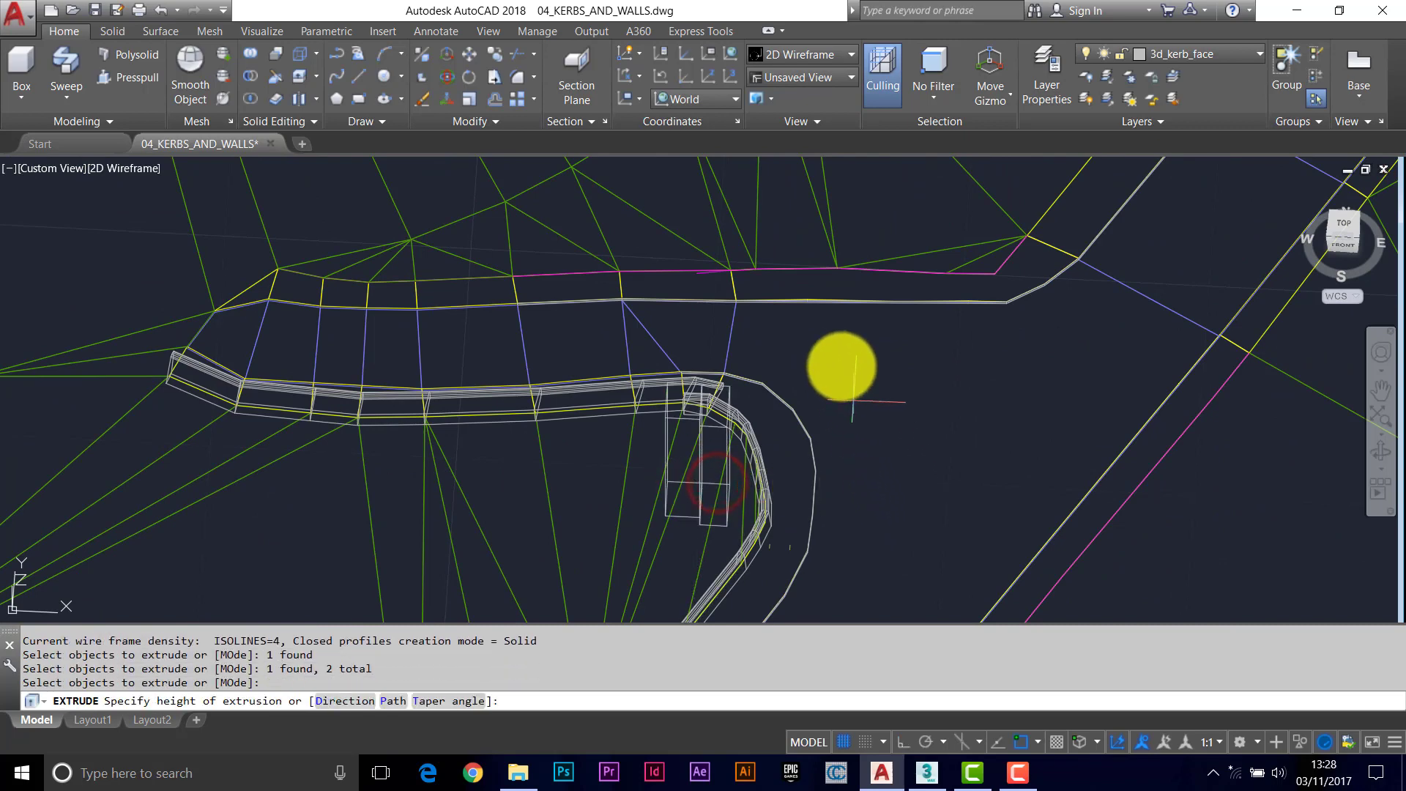
middle_click_drag(839, 365, 838, 401)
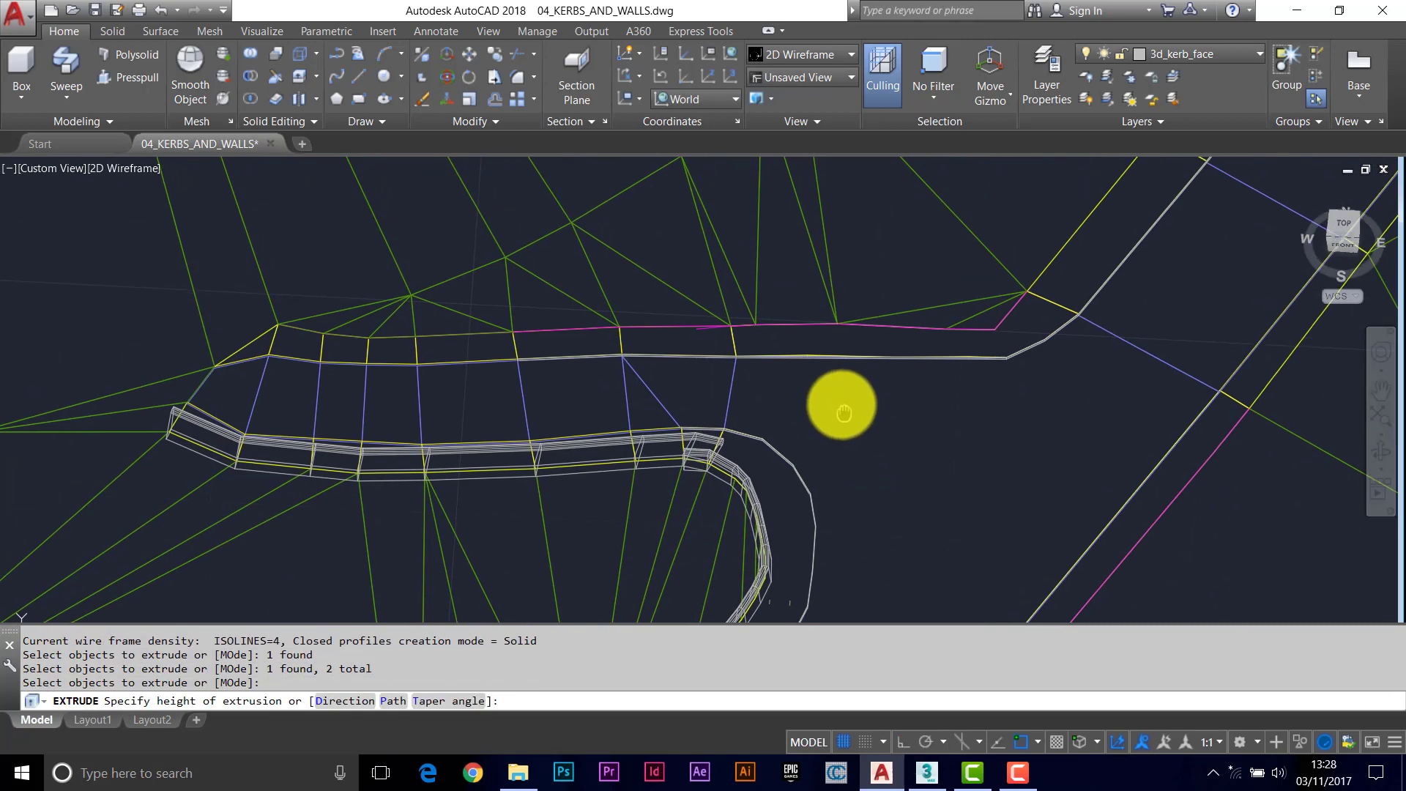
left_click(784, 292)
Step: Subtract the western box from the lower wall to trim off its overlapping end
scroll(747, 442, "up", 1)
scroll(715, 480, "up", 1)
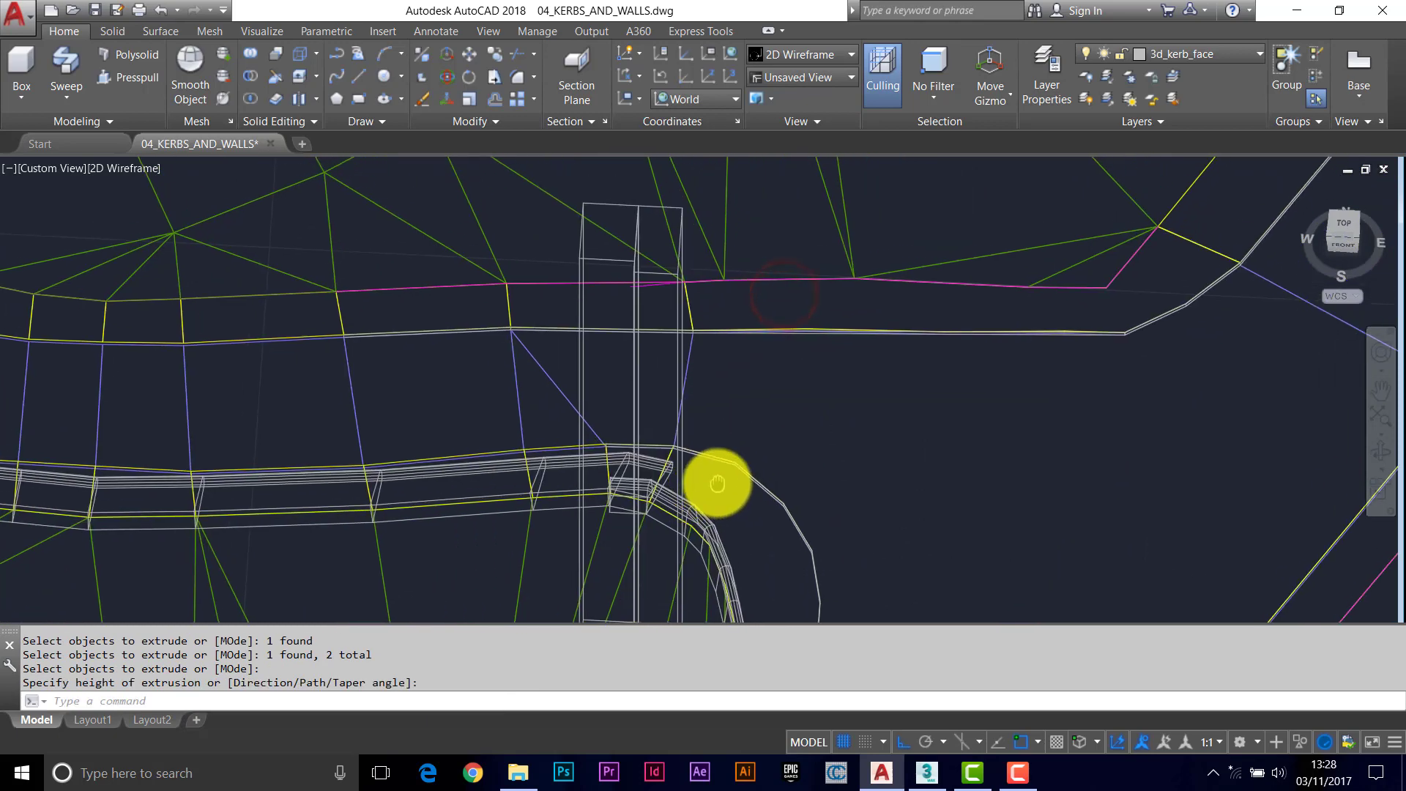
left_click(250, 75)
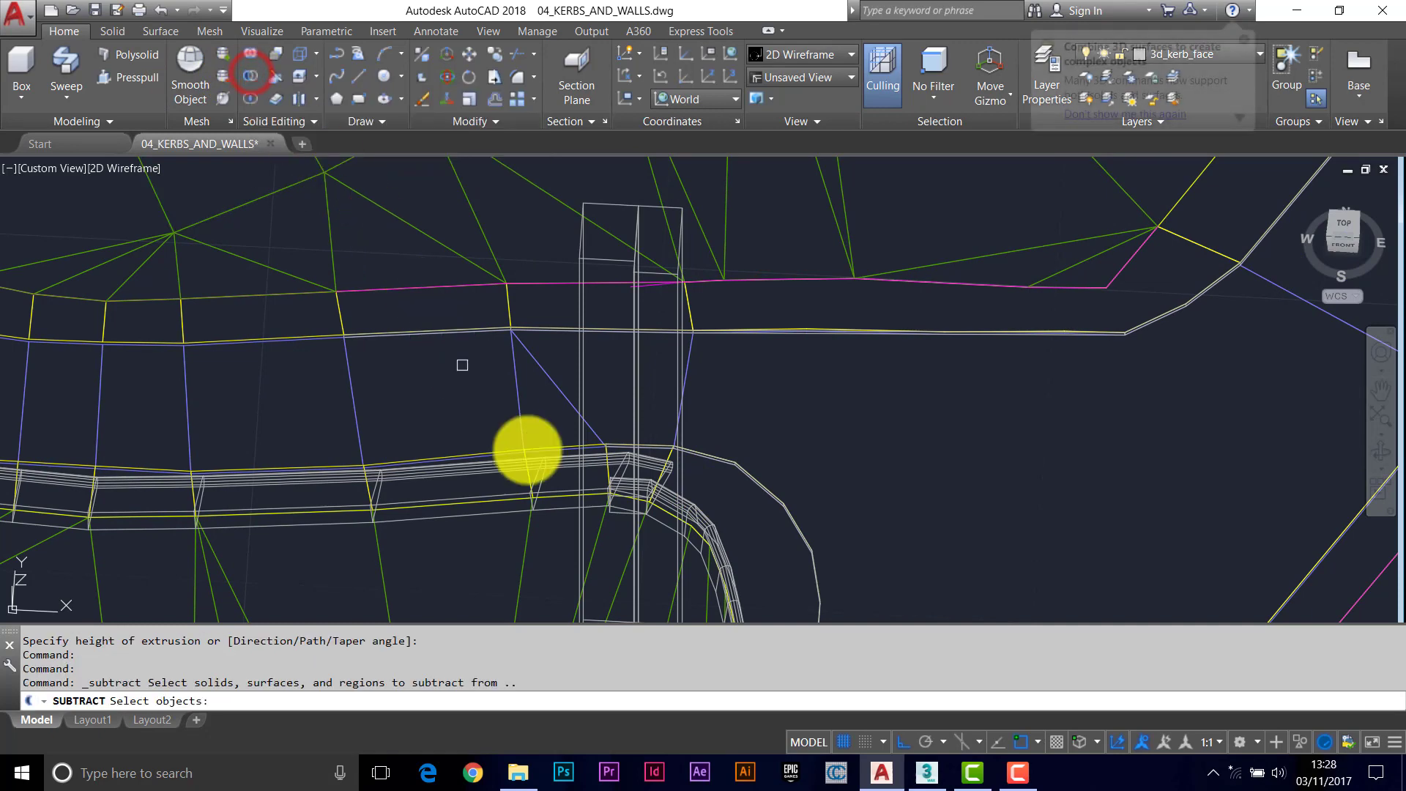
left_click(708, 524)
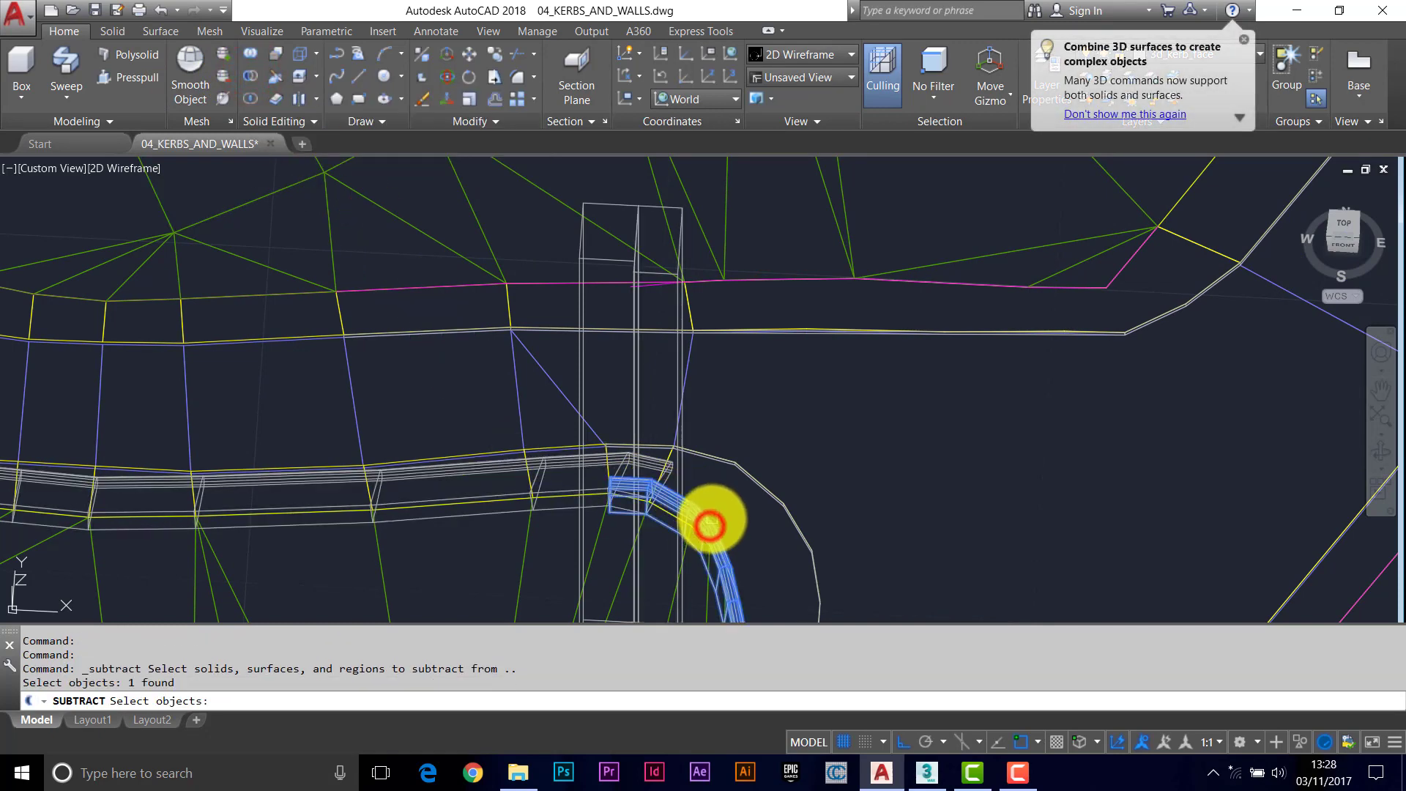
key("Return")
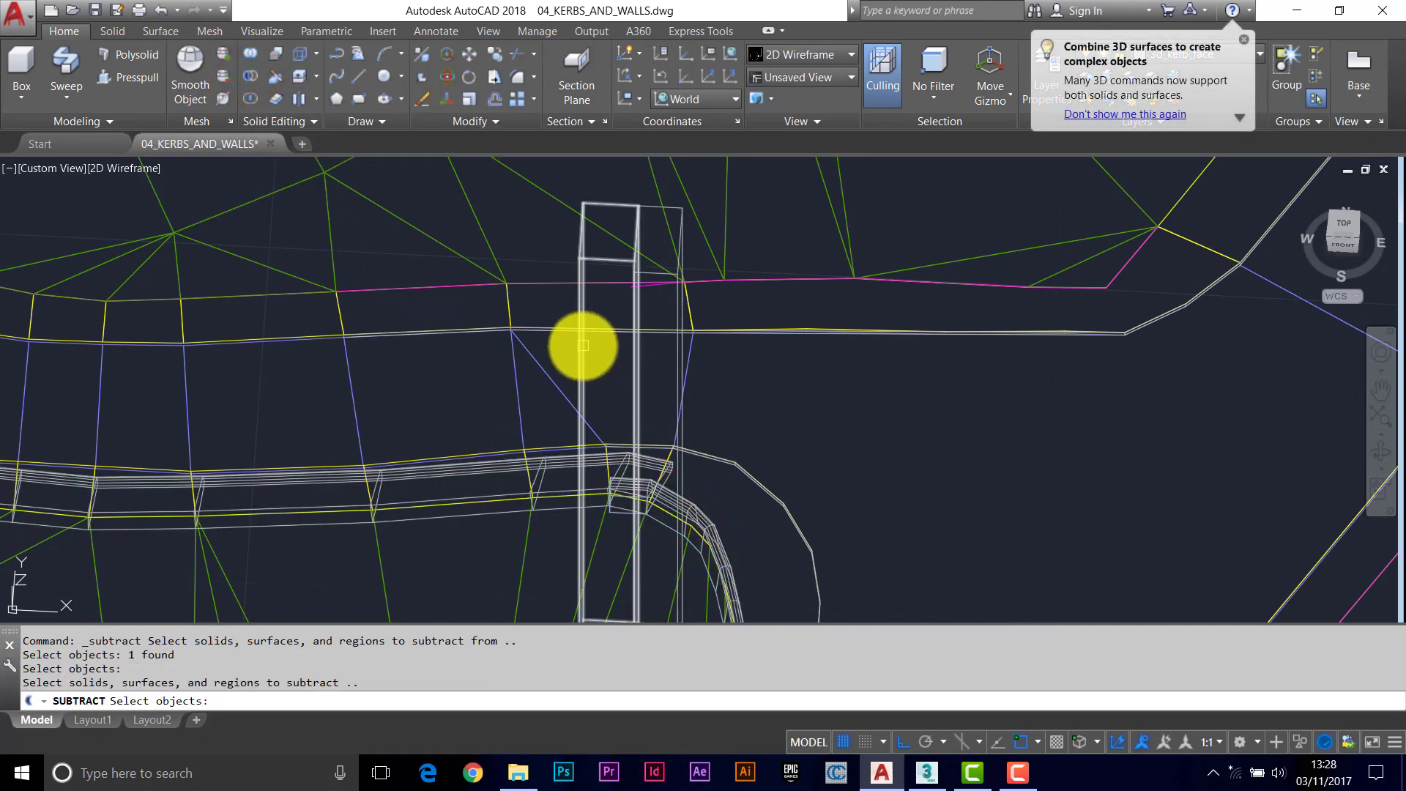
left_click(583, 345)
key("Return")
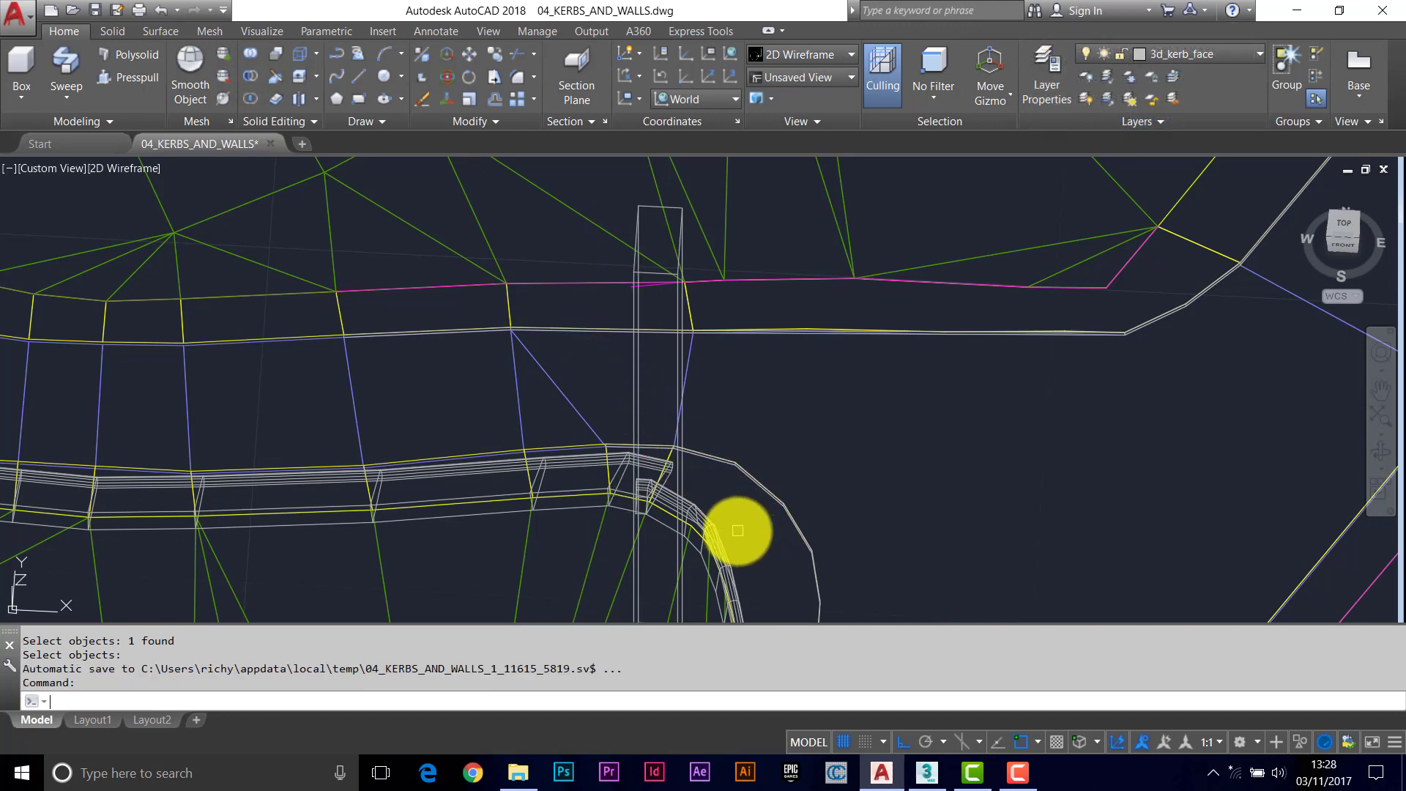
Step: Subtract the remaining eastern box from the taller wall to cut off its projecting end
key("Return")
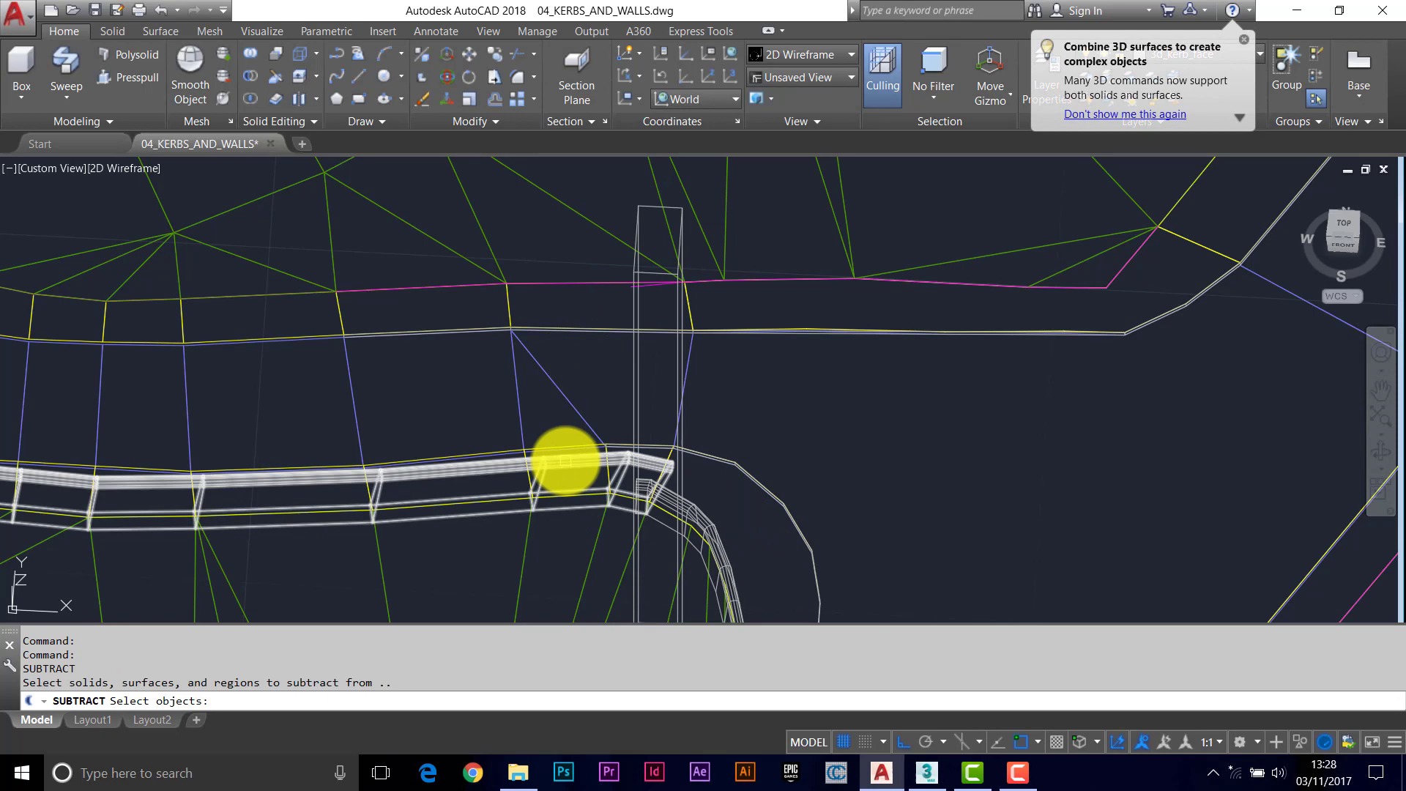
left_click(565, 461)
key("Return")
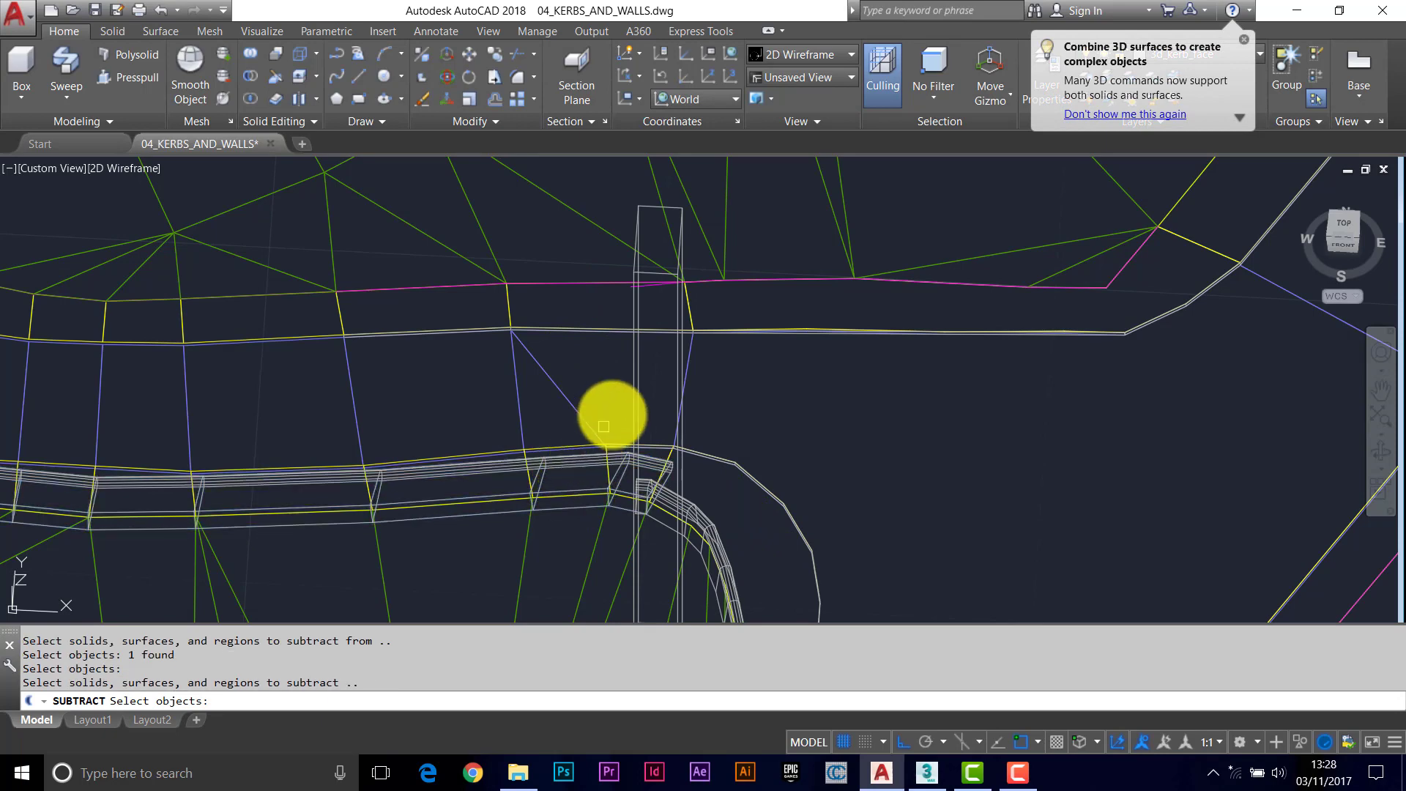
left_click(641, 392)
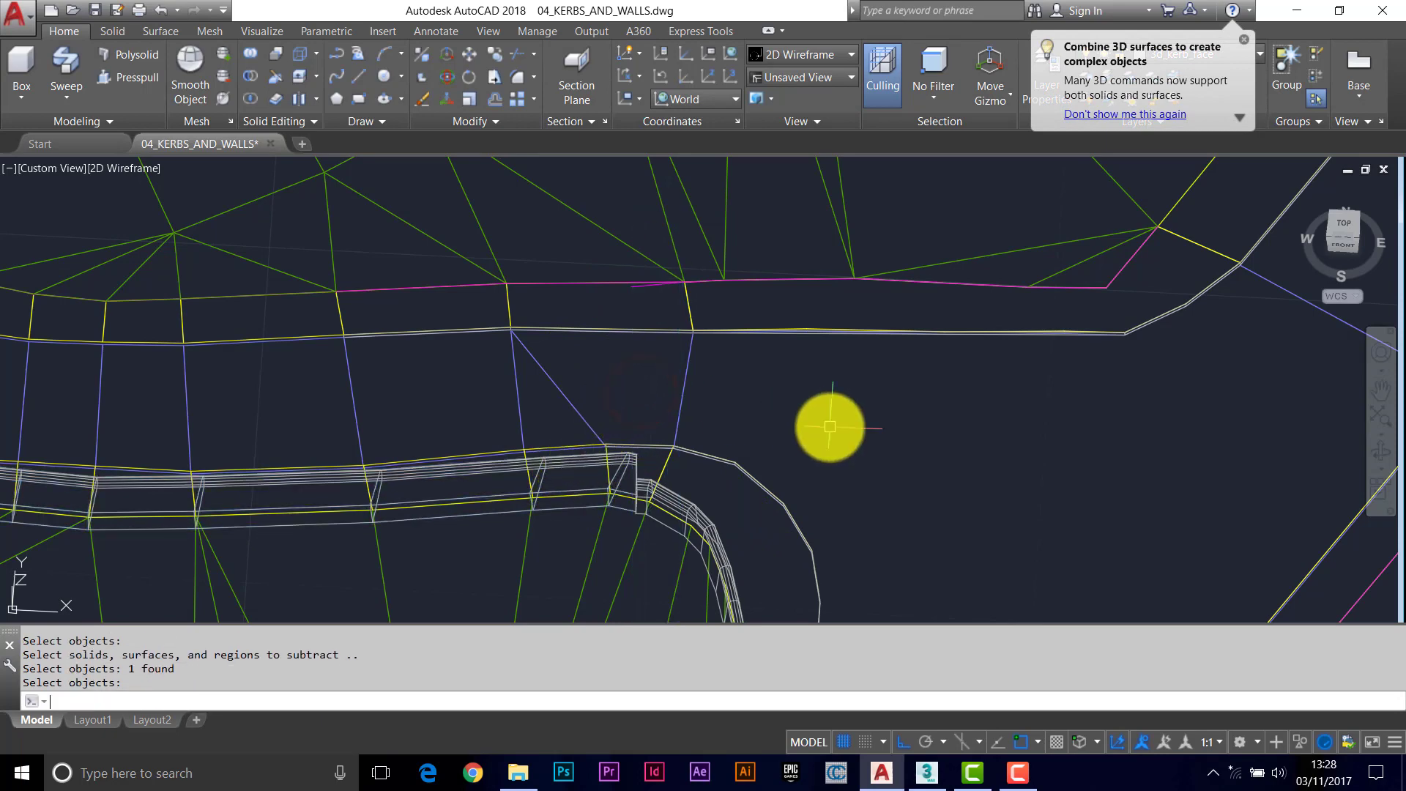
Step: Display the model as Shaded with edges and examine the trimmed joint between the two walls from several sides
middle_click_drag(659, 487, 518, 486, "shift")
scroll(518, 486, "up", 3)
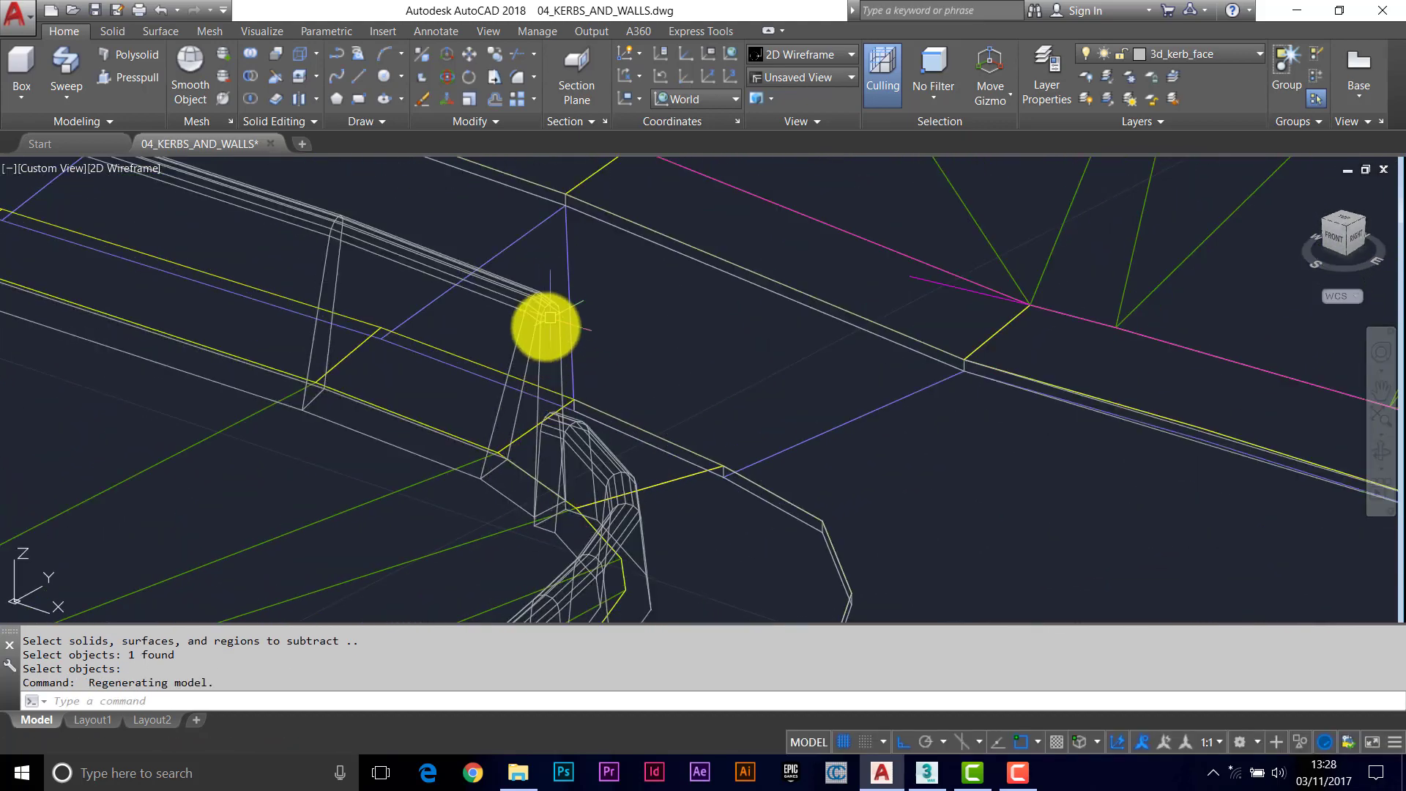
left_click(116, 167)
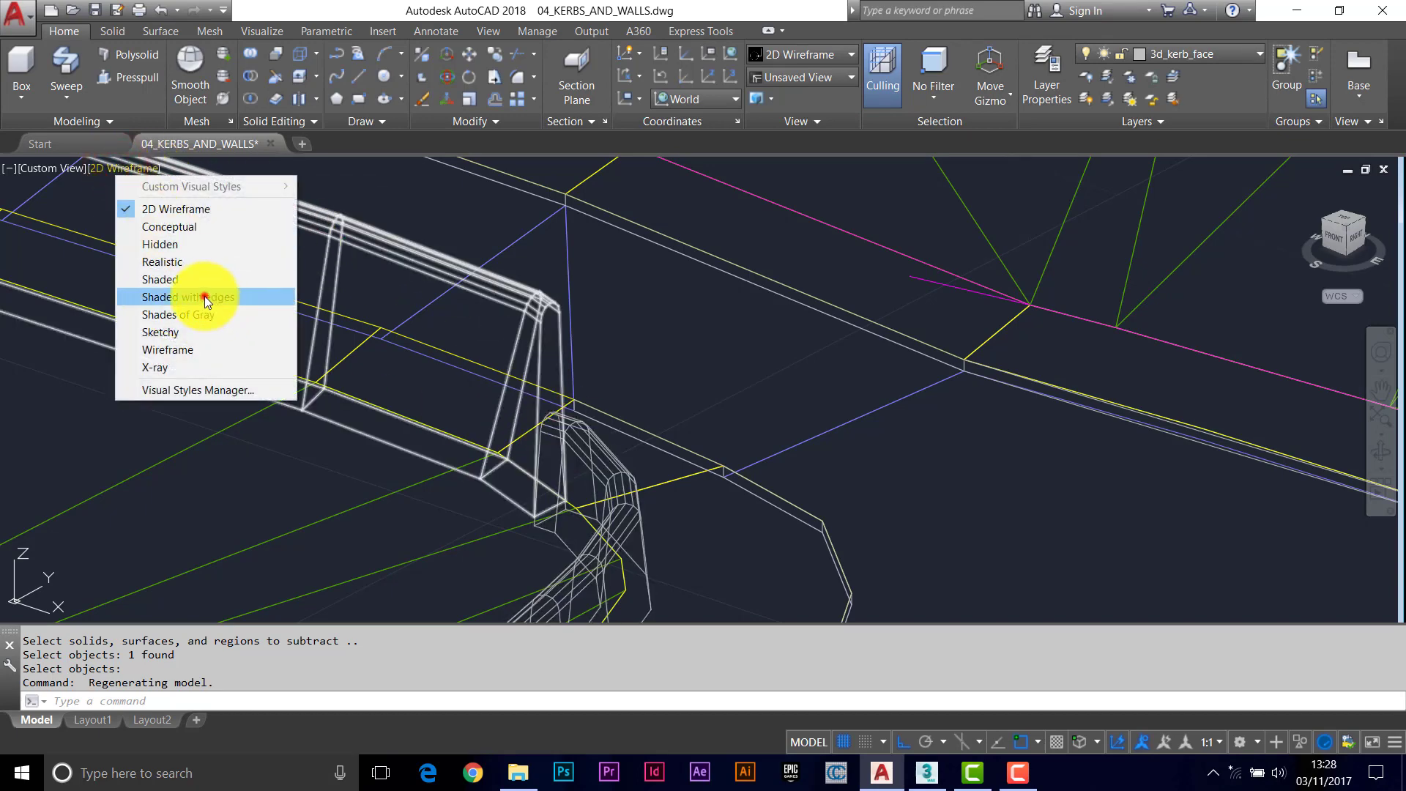
left_click(204, 296)
middle_click_drag(540, 528, 367, 546, "shift")
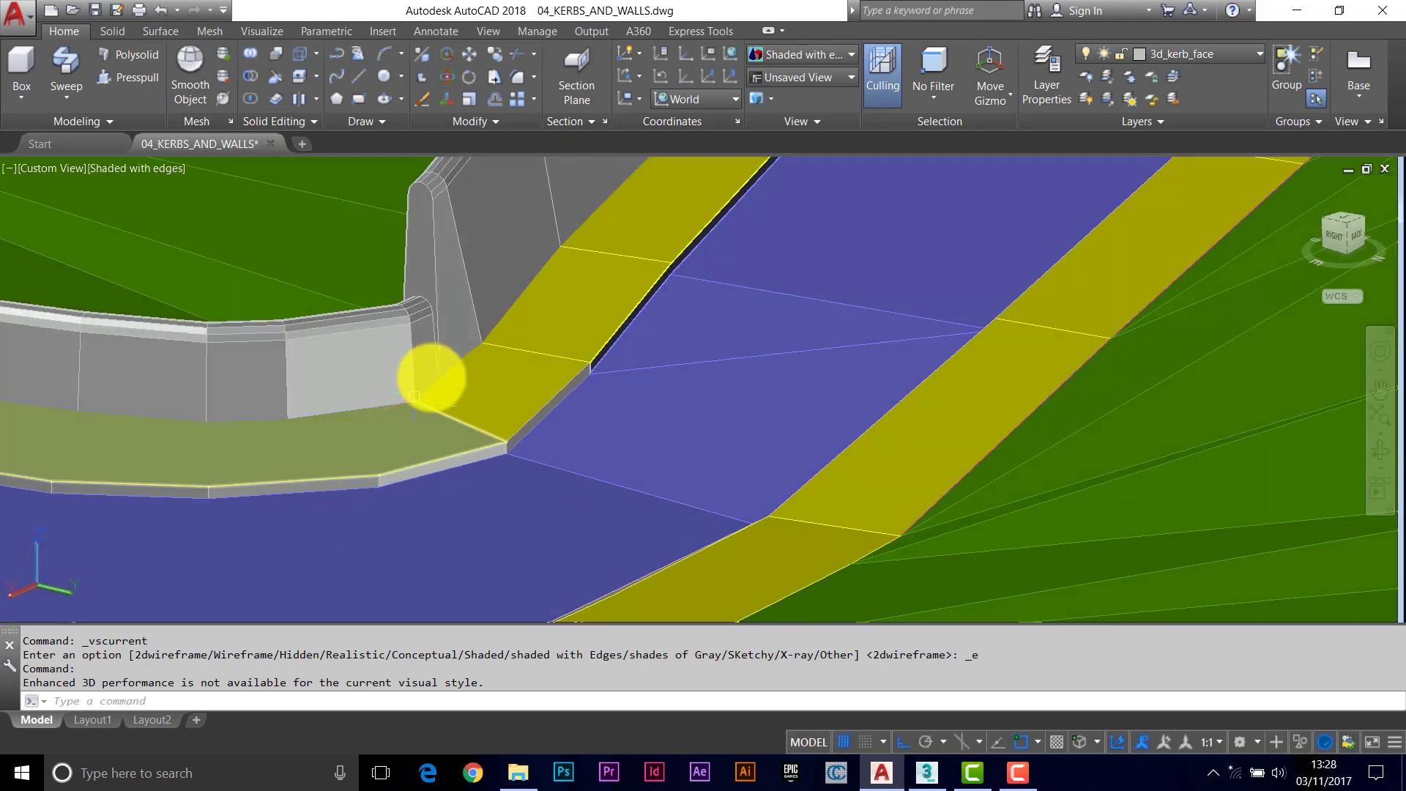
middle_click_drag(389, 381, 609, 410, "shift")
middle_click_drag(426, 408, 279, 201, "shift")
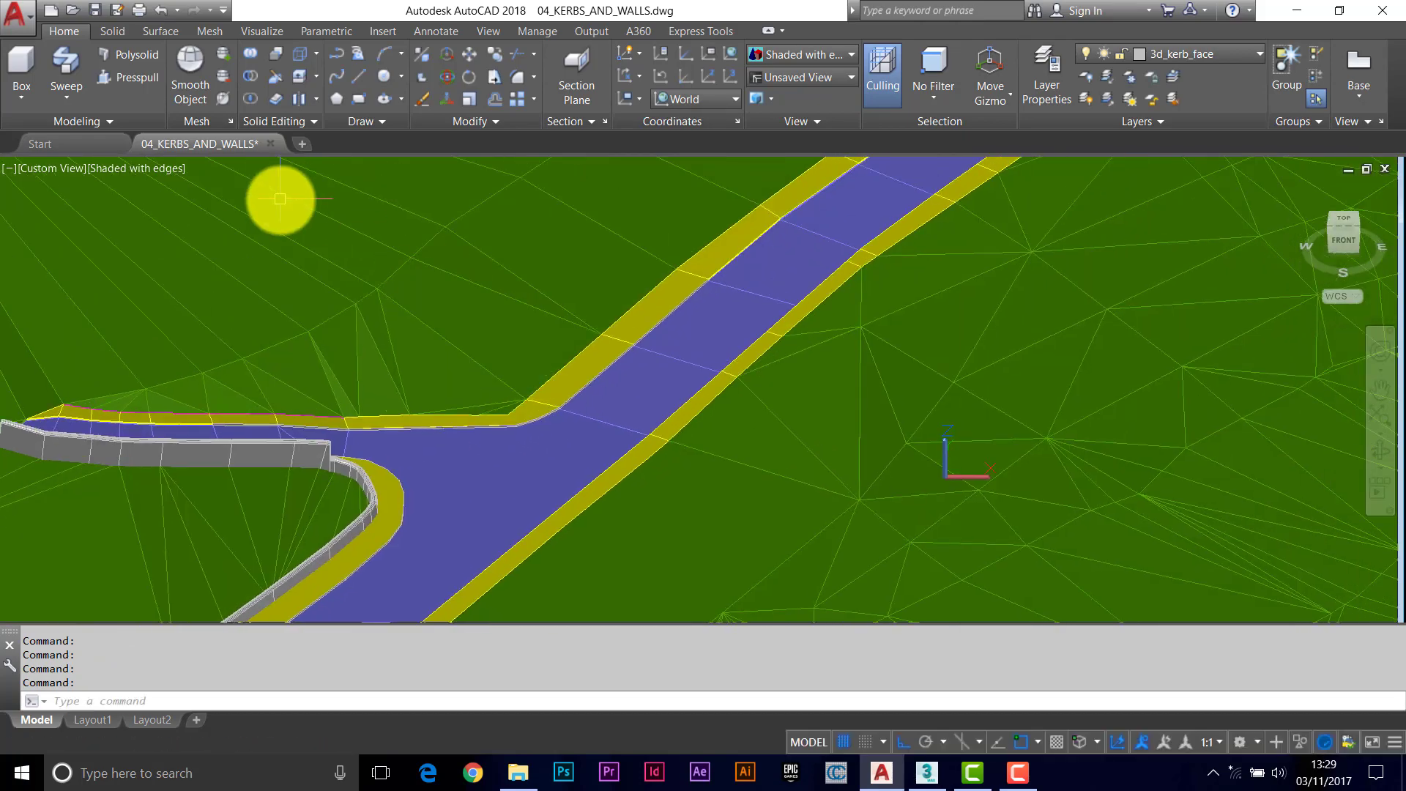
Step: Open the drawing 05_FINISHED_TOPOGRAPHY.dwg from the Roseangle_Site_Model folder
left_click(67, 10)
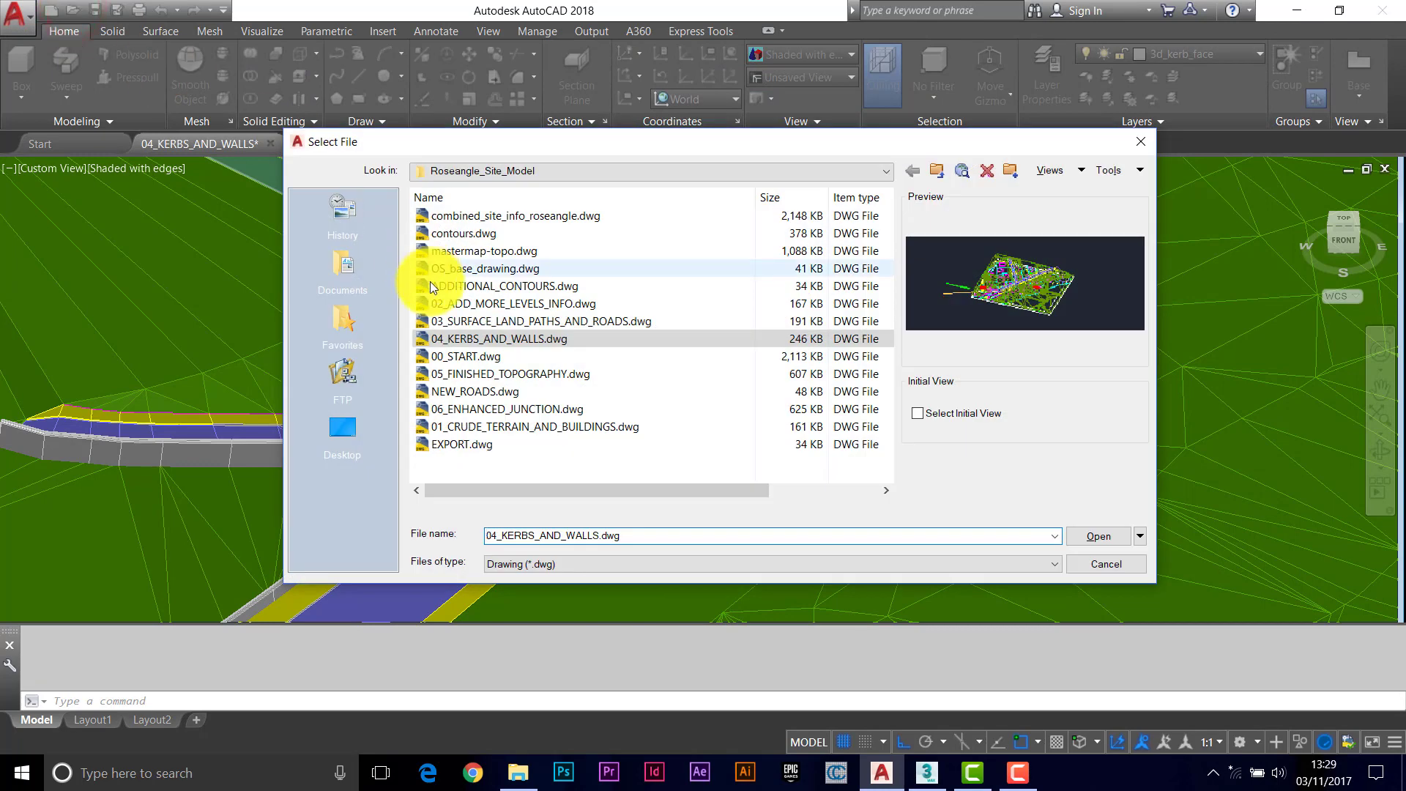
left_click(466, 374)
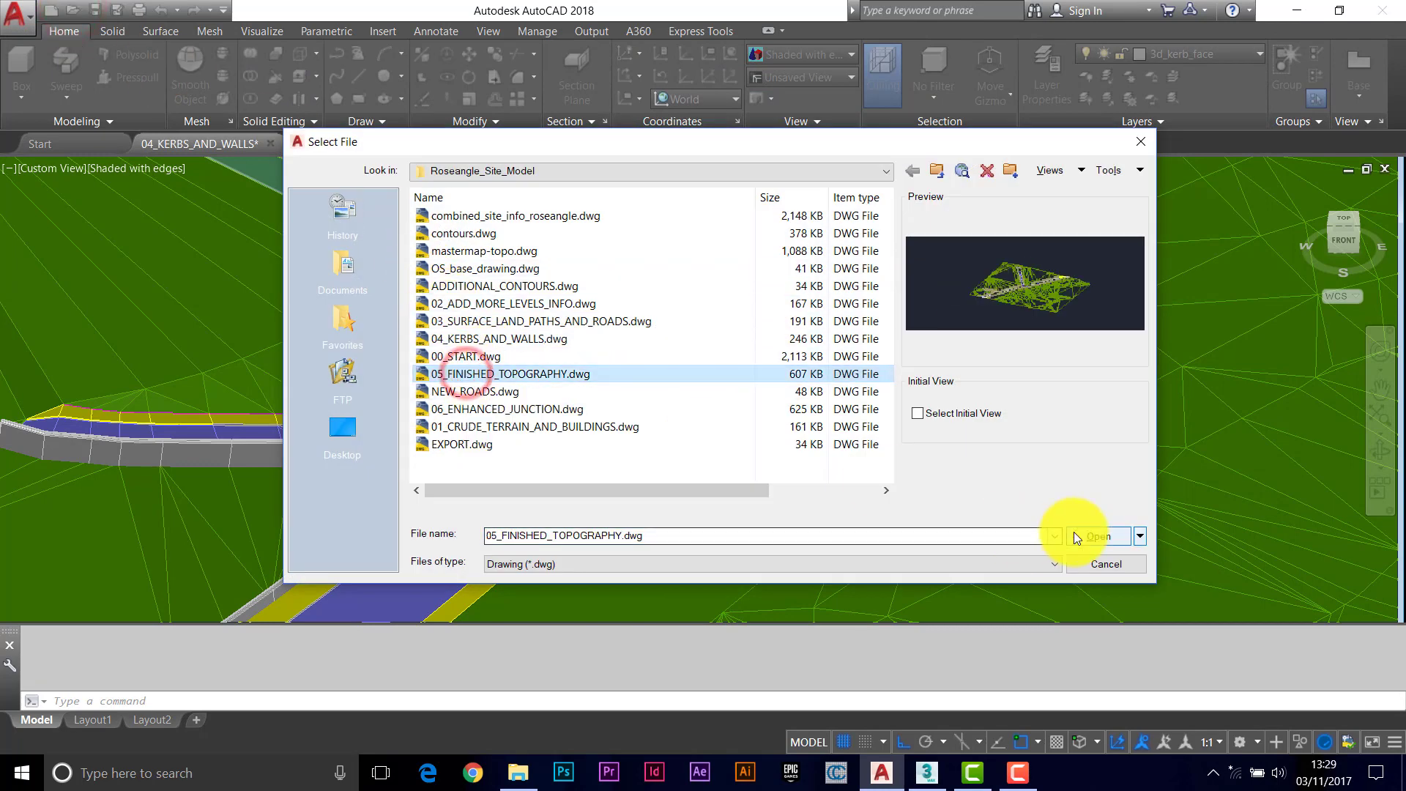
left_click(1091, 534)
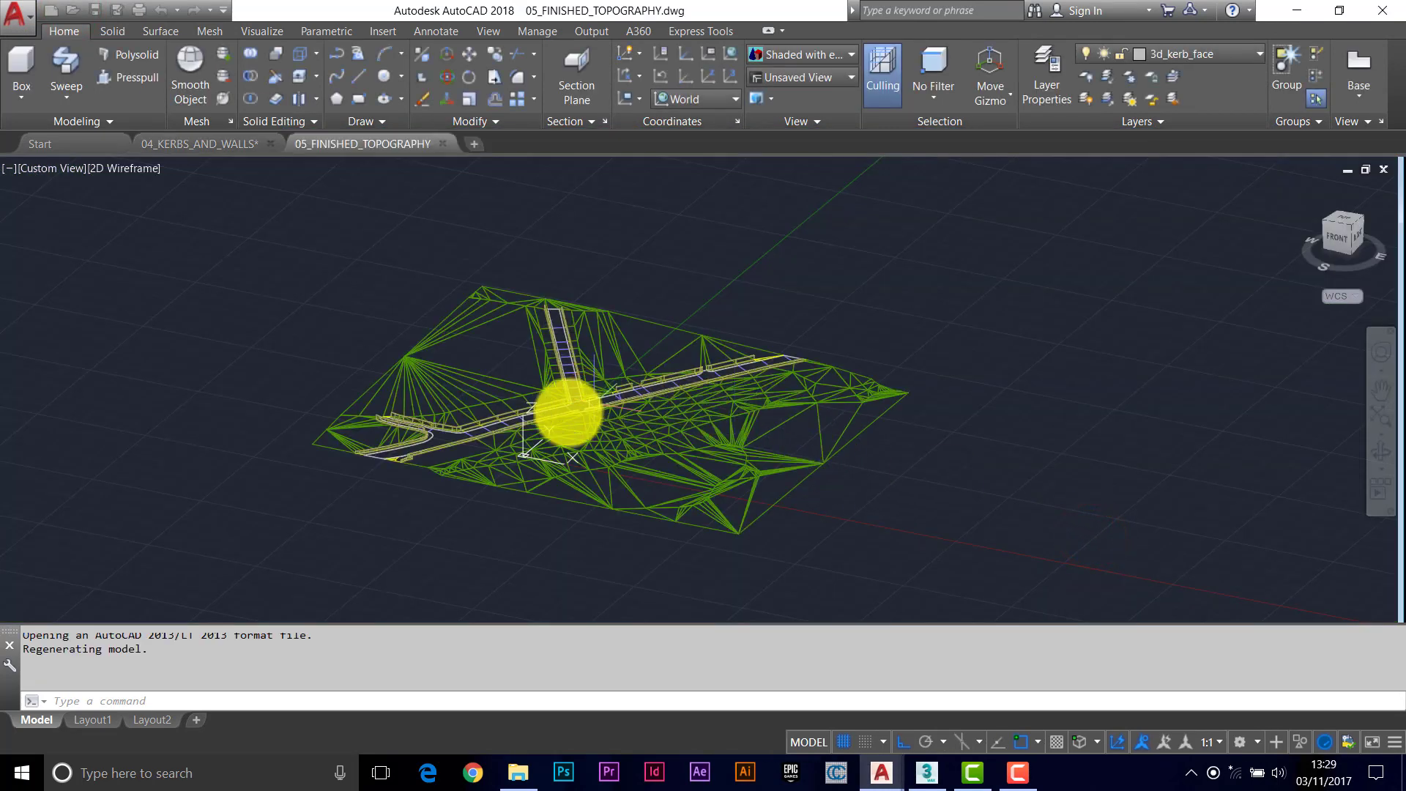
Step: Display the road junction as Shaded with edges and examine its road surfaces, kerbs and walls
scroll(542, 414, "up", 10)
left_click(110, 168)
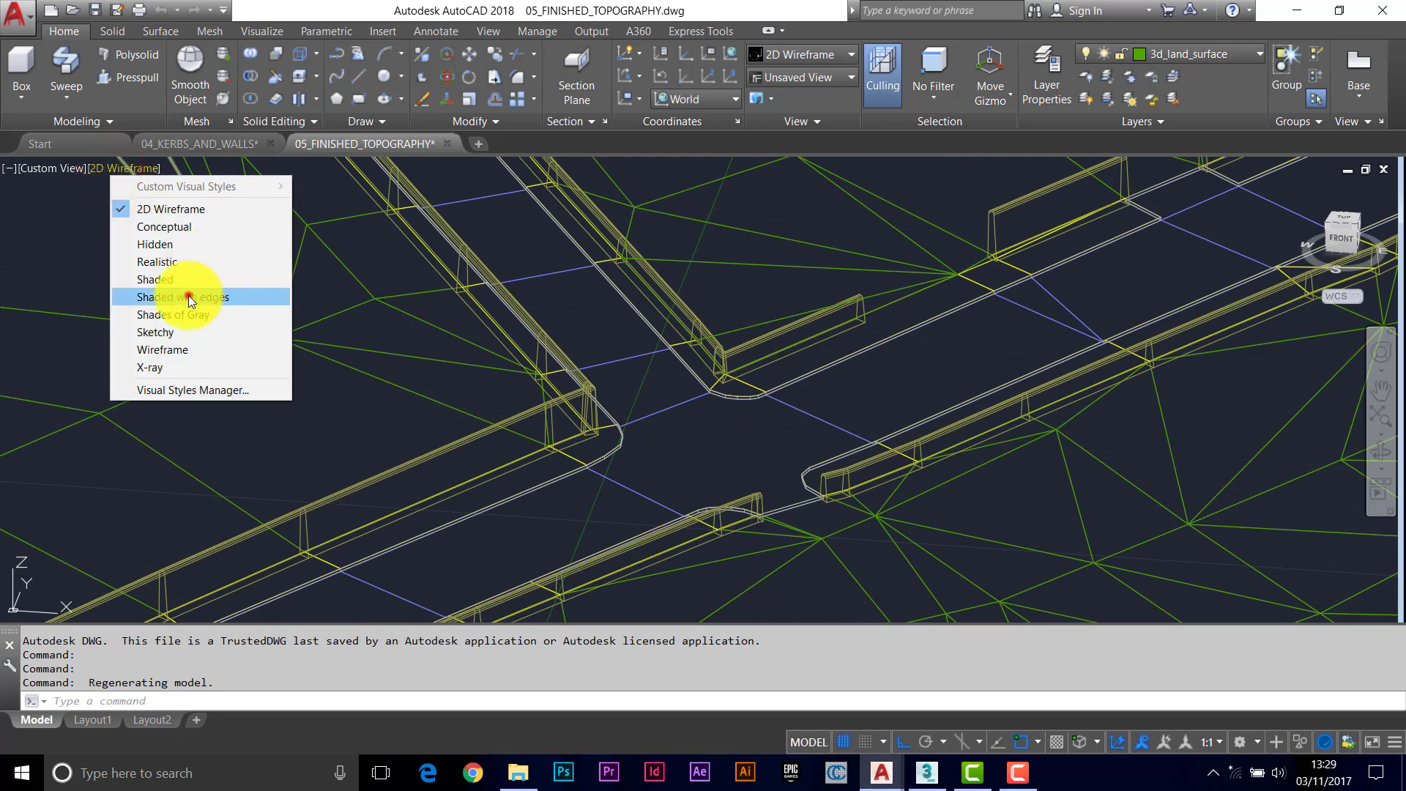
left_click(188, 295)
scroll(822, 460, "up", 5)
scroll(665, 433, "down", 6)
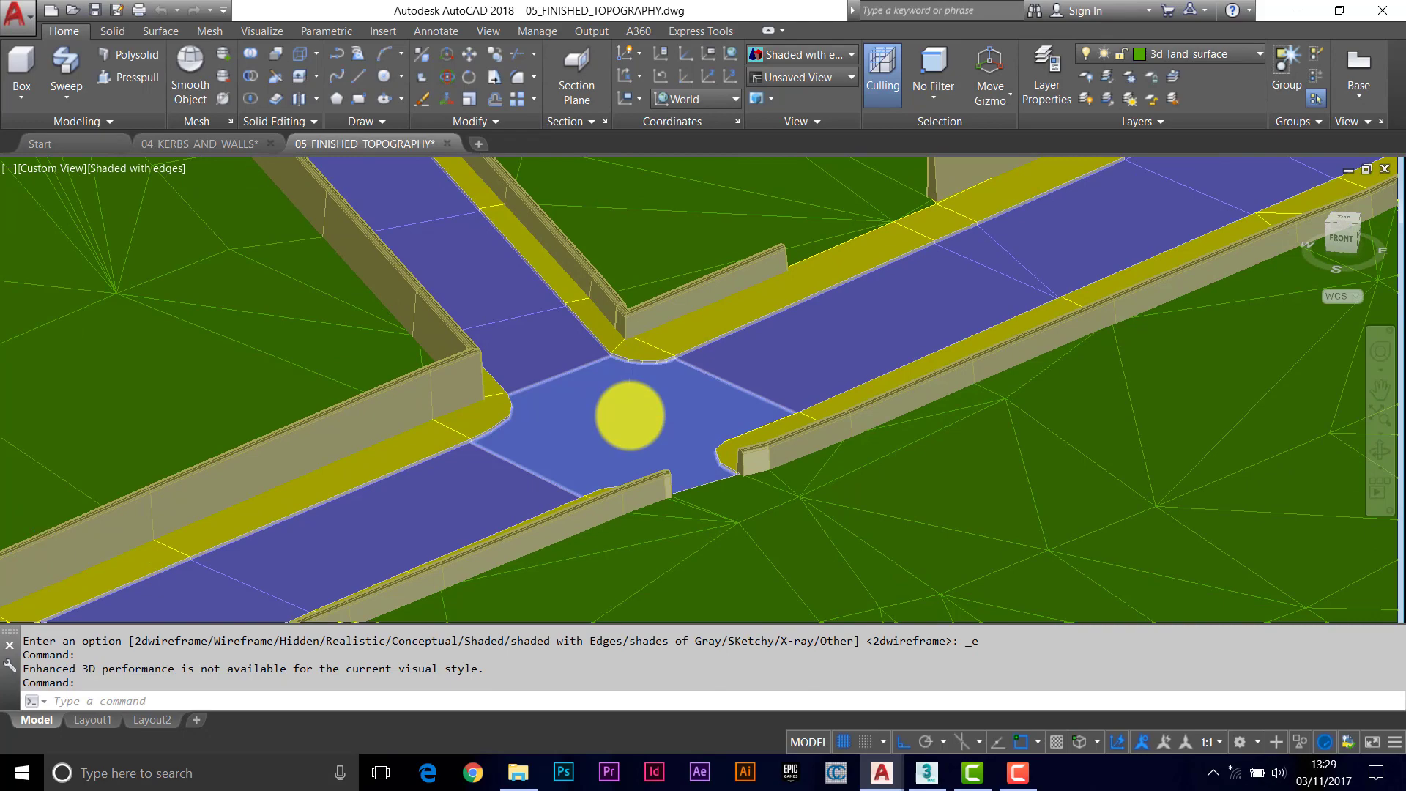
scroll(659, 414, "up", 4)
middle_click_drag(615, 408, 731, 415)
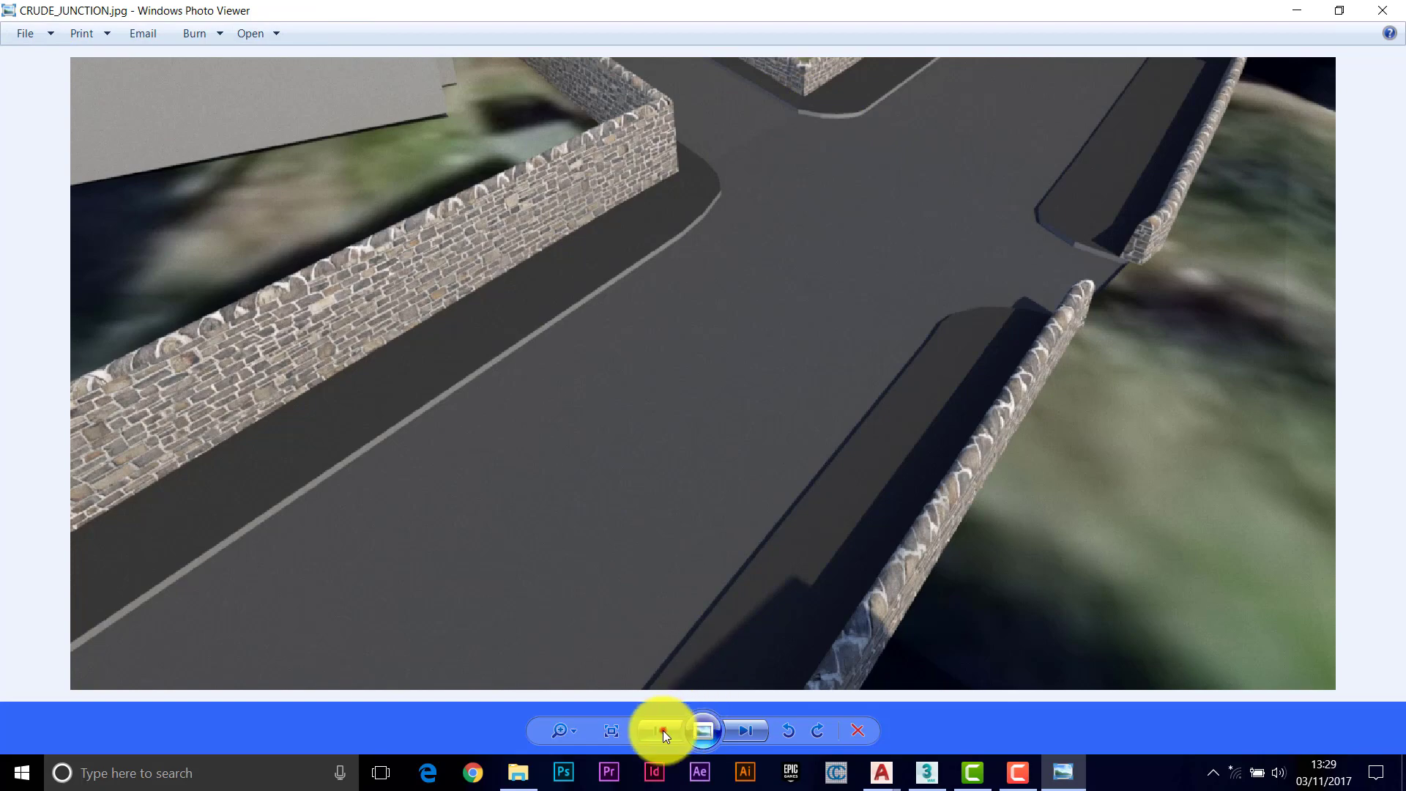
Step: Switch from CRUDE_JUNCTION.jpg to BETTER_JUNCTION.jpg in Windows Photo Viewer and examine the kerbs and road markings up close
left_click(662, 731)
scroll(793, 333, "up", 2)
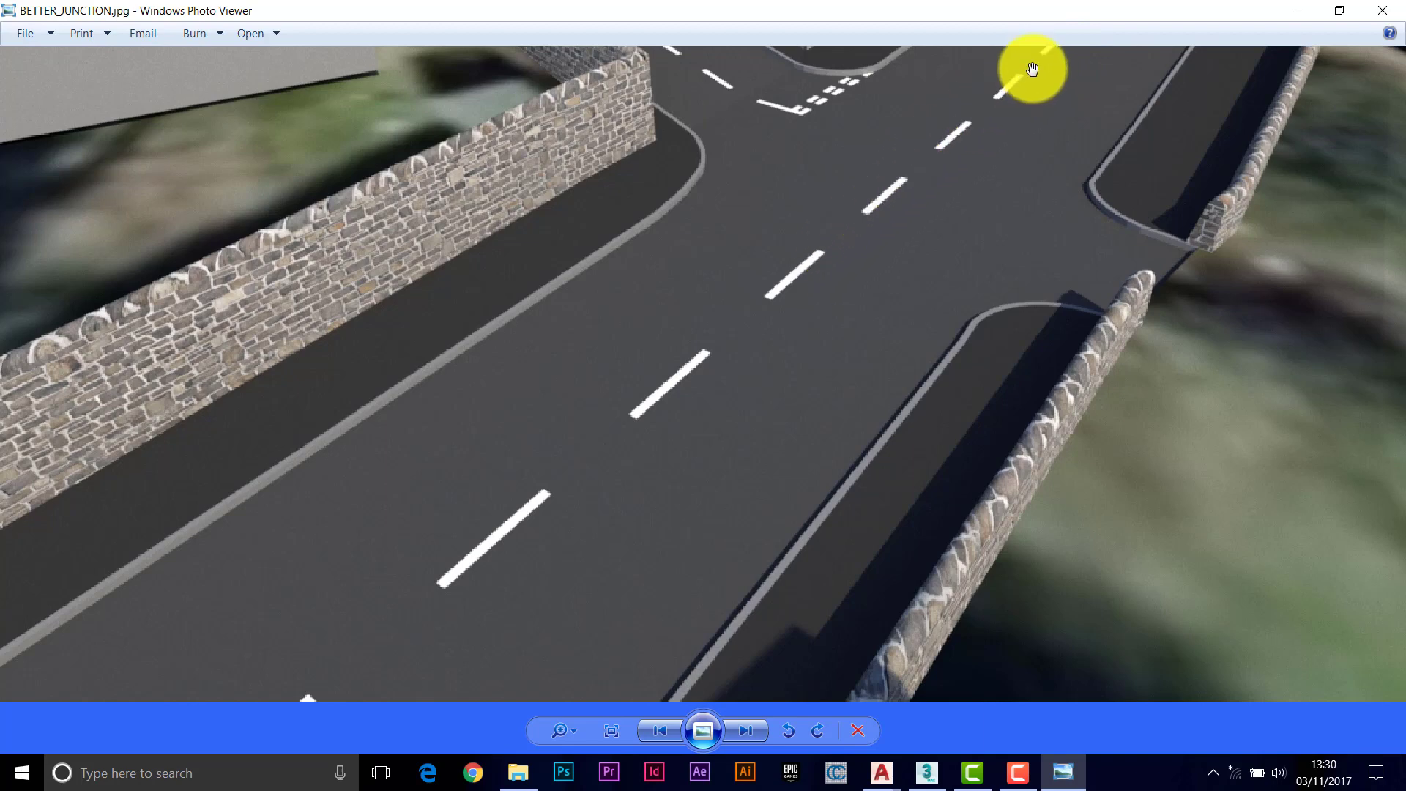
scroll(872, 152, "down", 2)
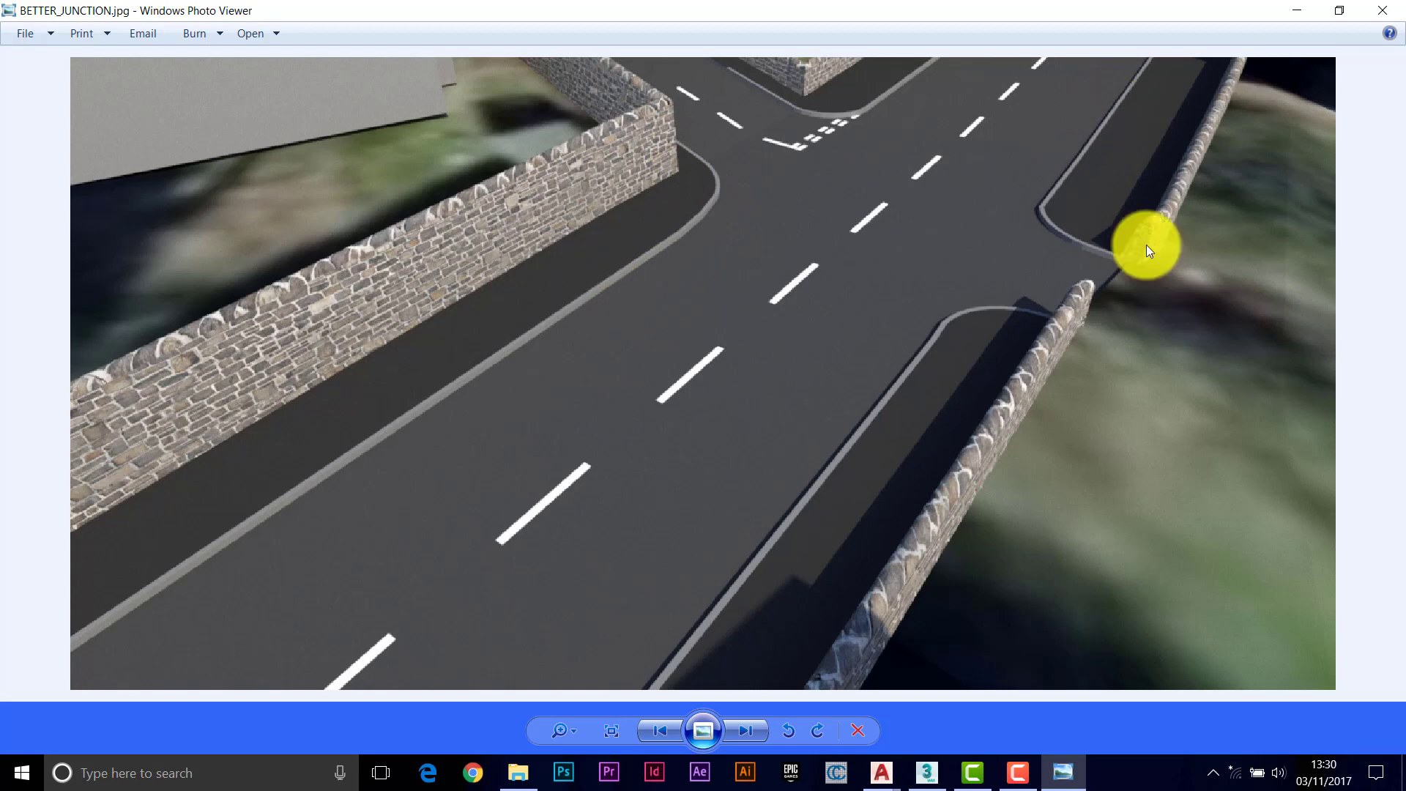
Step: Switch back to 05_FINISHED_TOPOGRAPHY.dwg in AutoCAD and set its visual style to 2D Wireframe
left_click(884, 776)
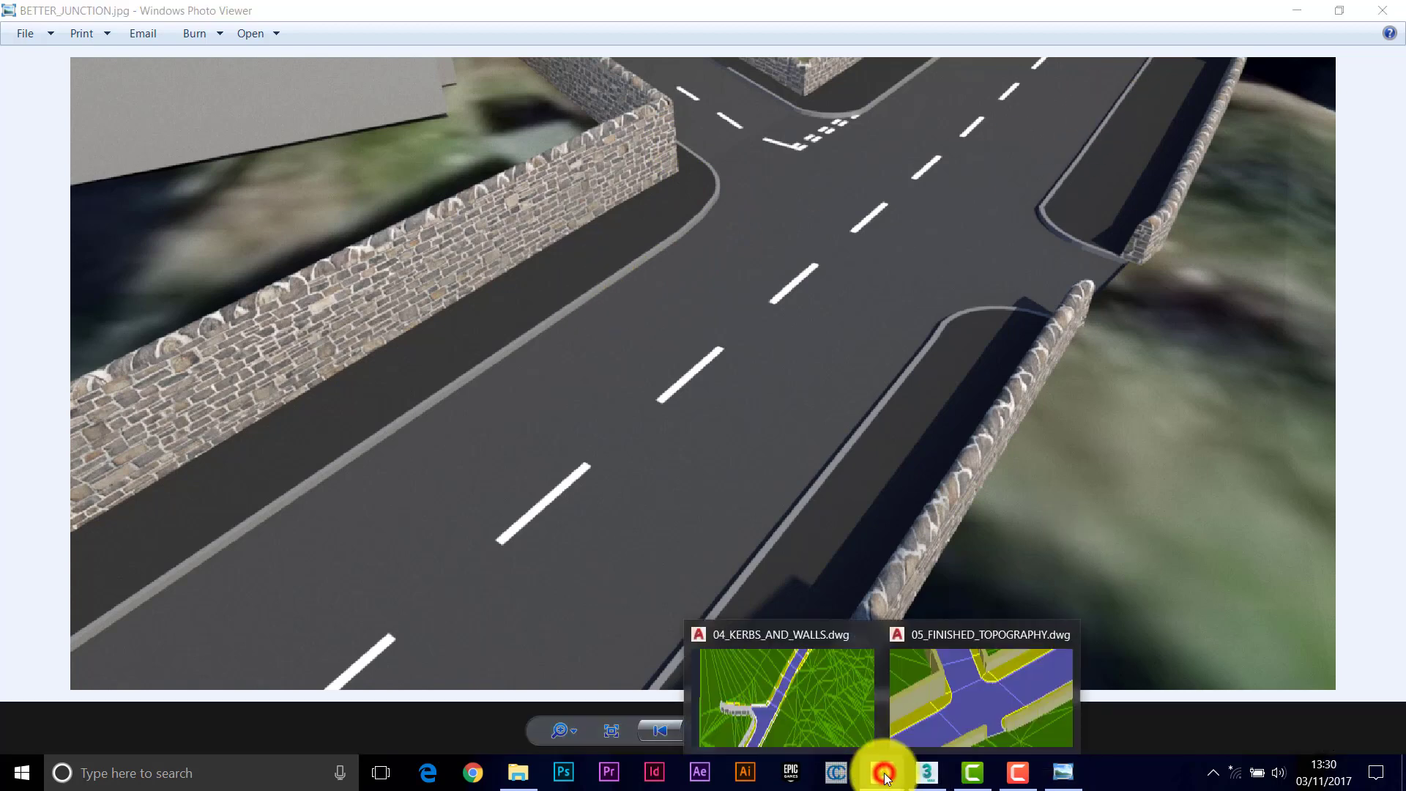
left_click(968, 707)
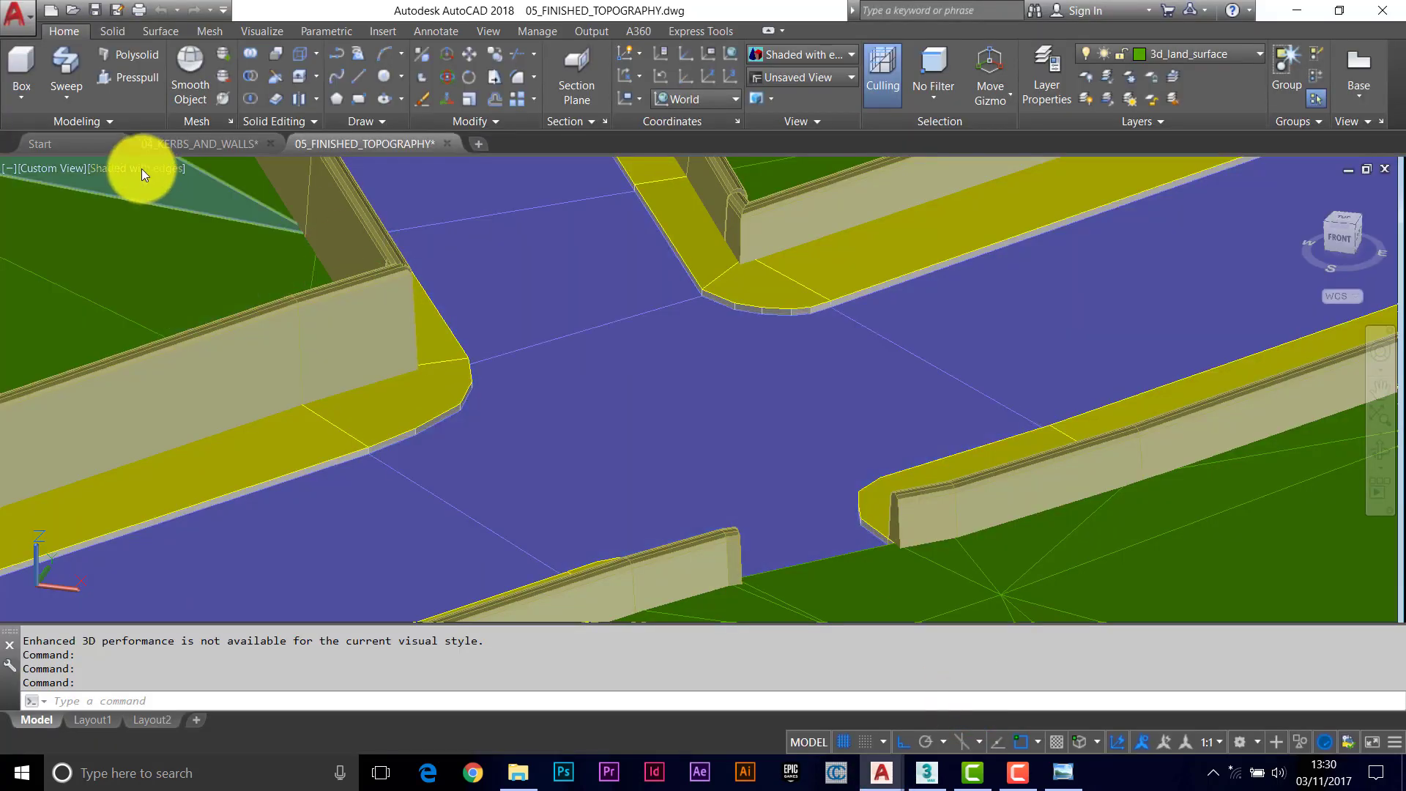
left_click(139, 169)
left_click(192, 211)
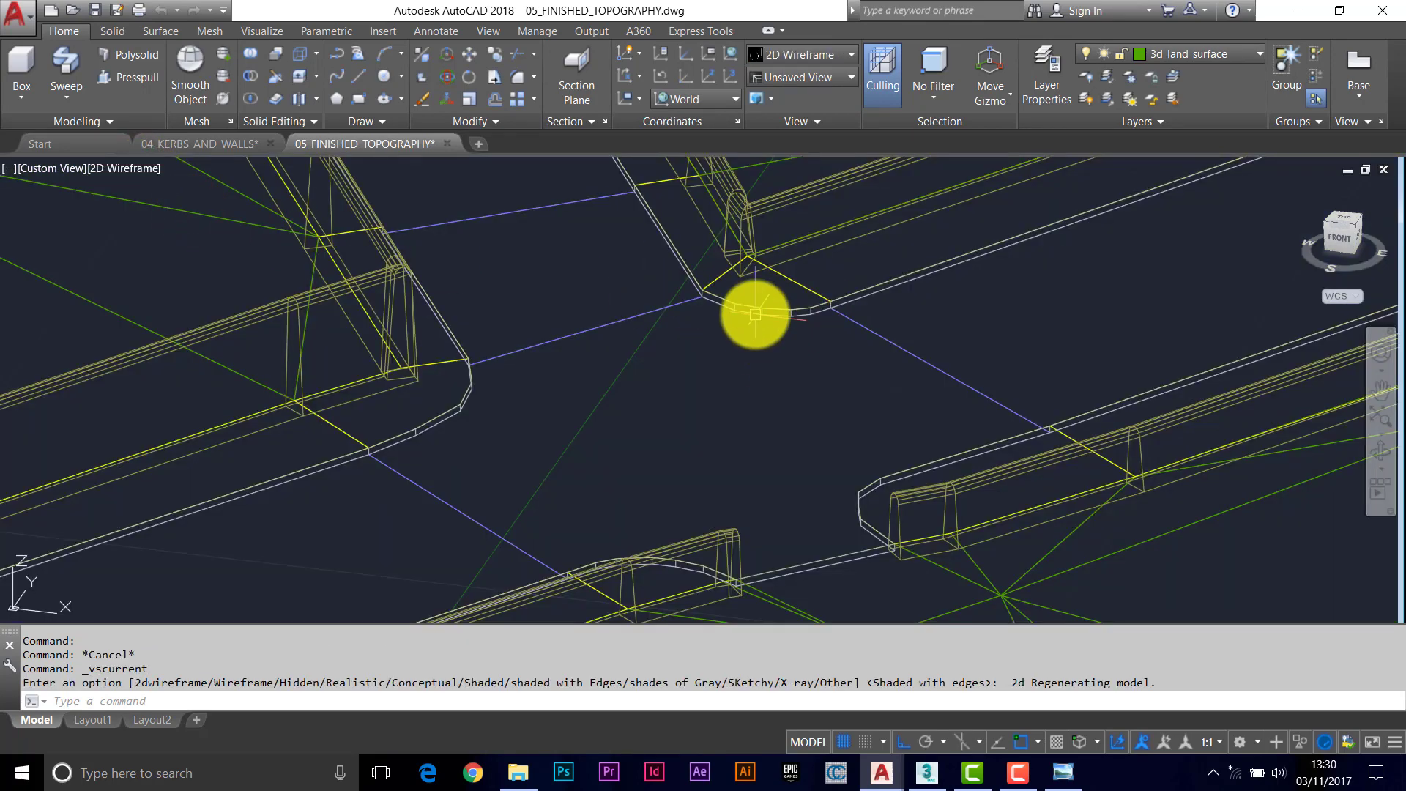
Step: Highlight the junction's road surface and the adjoining side-road surface to examine their outlines, and clear the selection
scroll(756, 309, "up", 3)
middle_click_drag(702, 356, 695, 378)
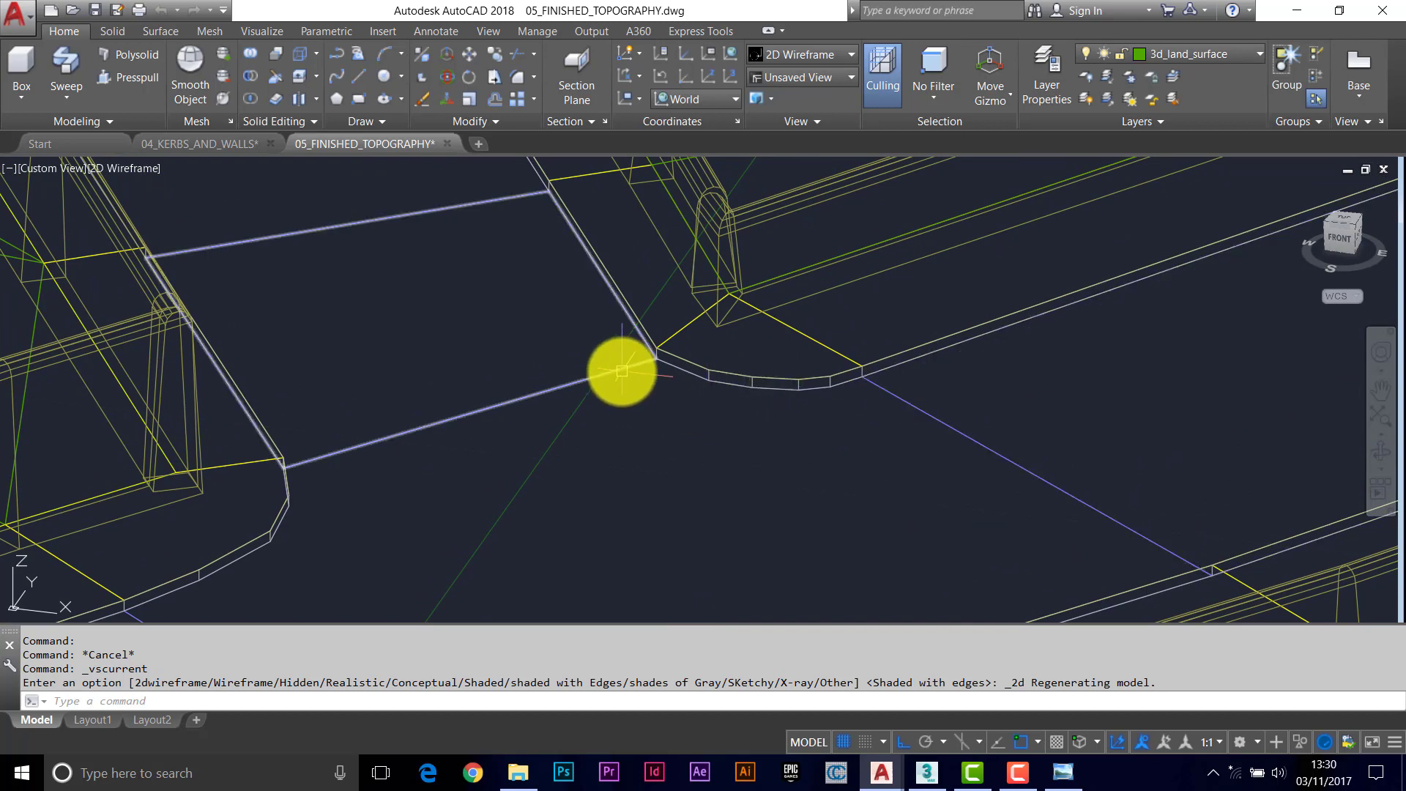
left_click(645, 399)
left_click(629, 363)
scroll(800, 442, "down", 2)
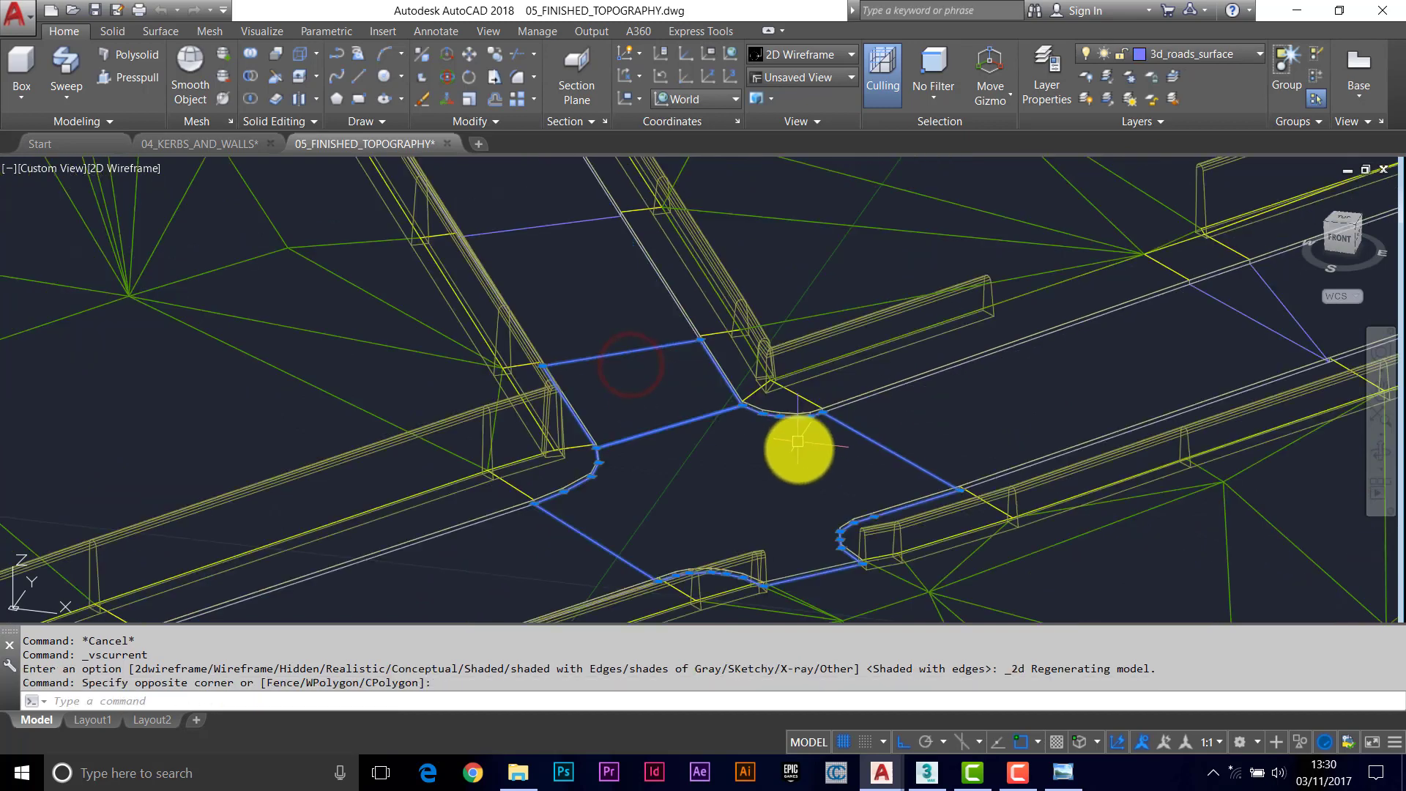
middle_click_drag(801, 446, 791, 408)
scroll(777, 410, "up", 2)
middle_click_drag(774, 340, 768, 411)
key("Escape")
key("Escape")
Step: Make 3d_kerb_face the current layer by matching it to a kerb face on the rounded corner
scroll(805, 409, "up", 3)
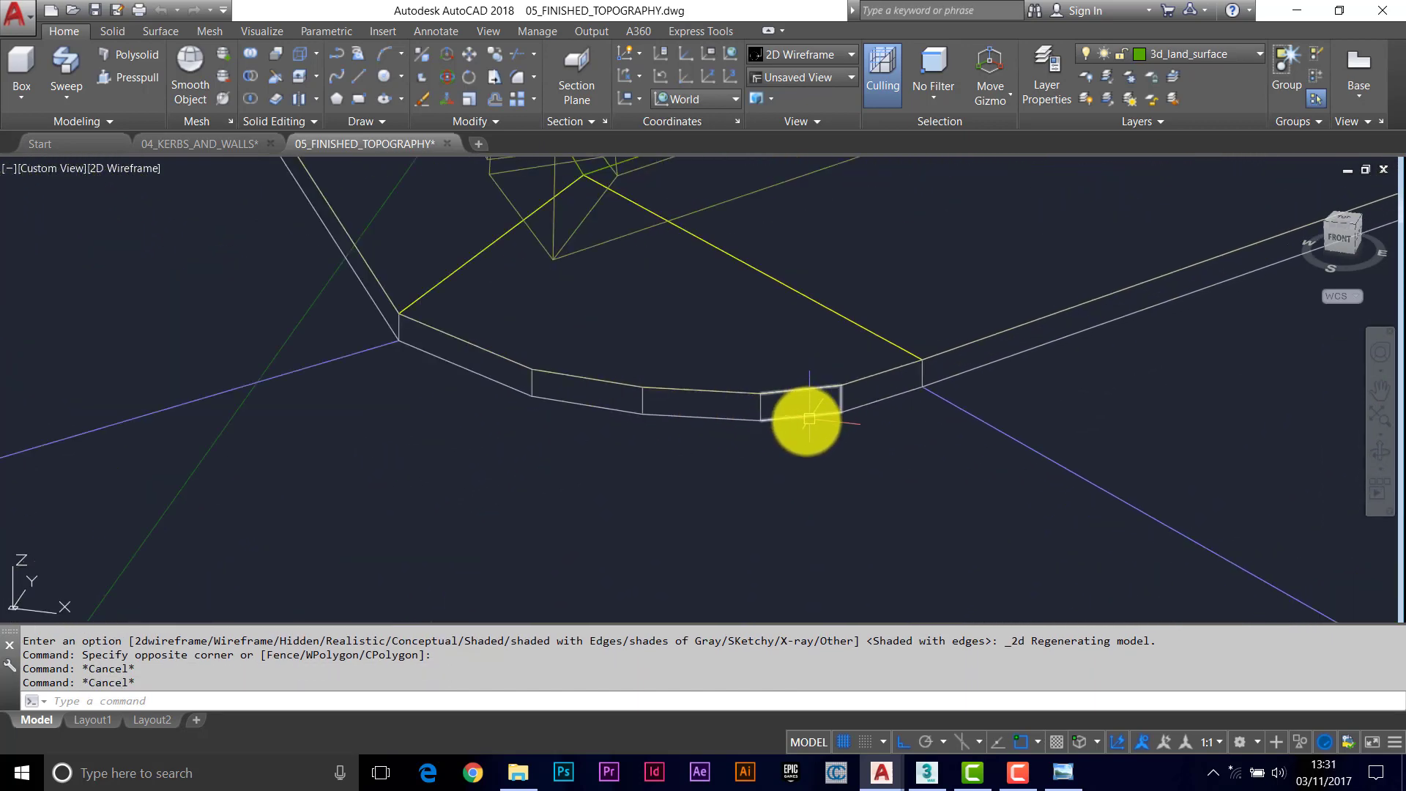
left_click(1173, 75)
left_click(843, 399)
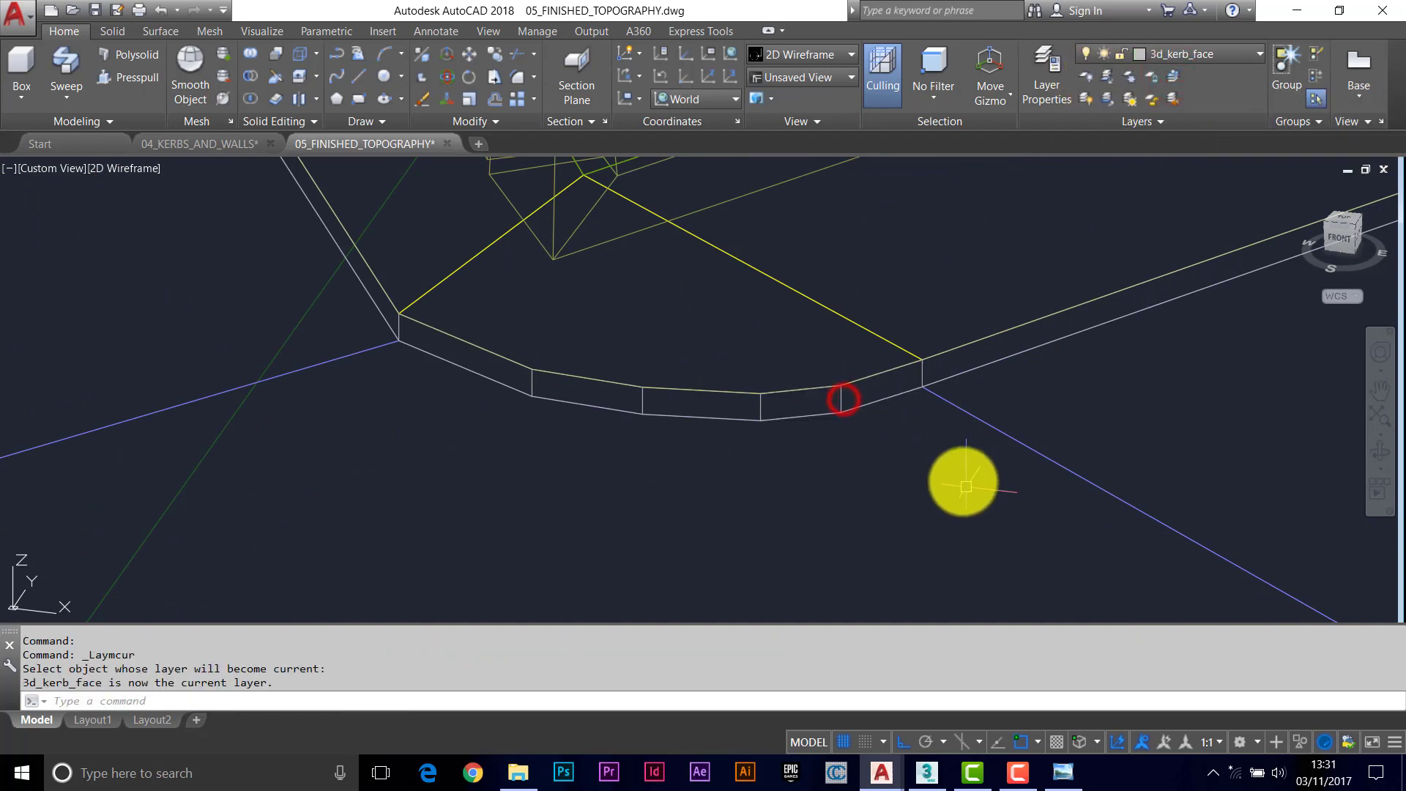
Step: Start a polyline at the base of the kerb face, at the east end of the rounded corner
middle_click_drag(903, 430, 784, 495)
scroll(926, 439, "up", 4)
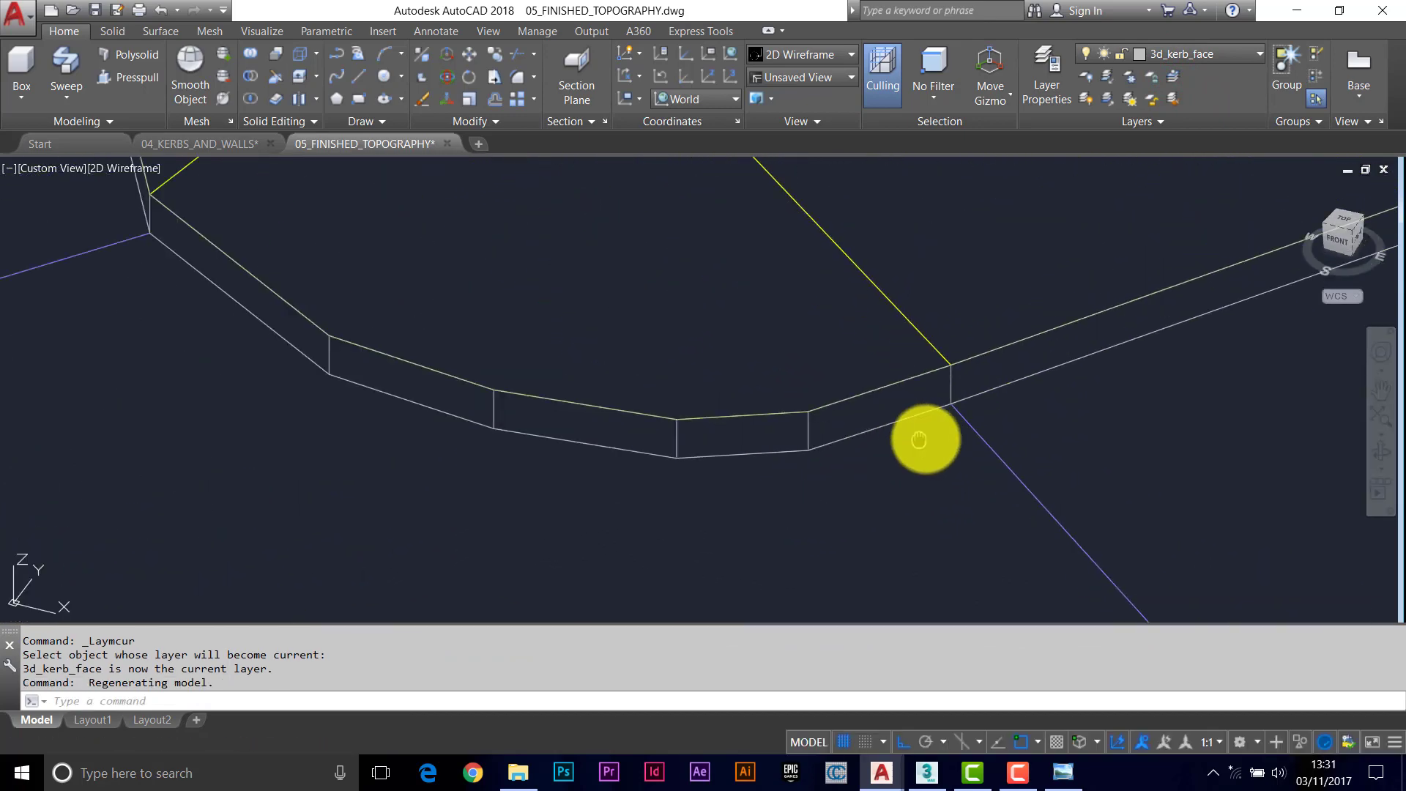
scroll(940, 435, "down", 2)
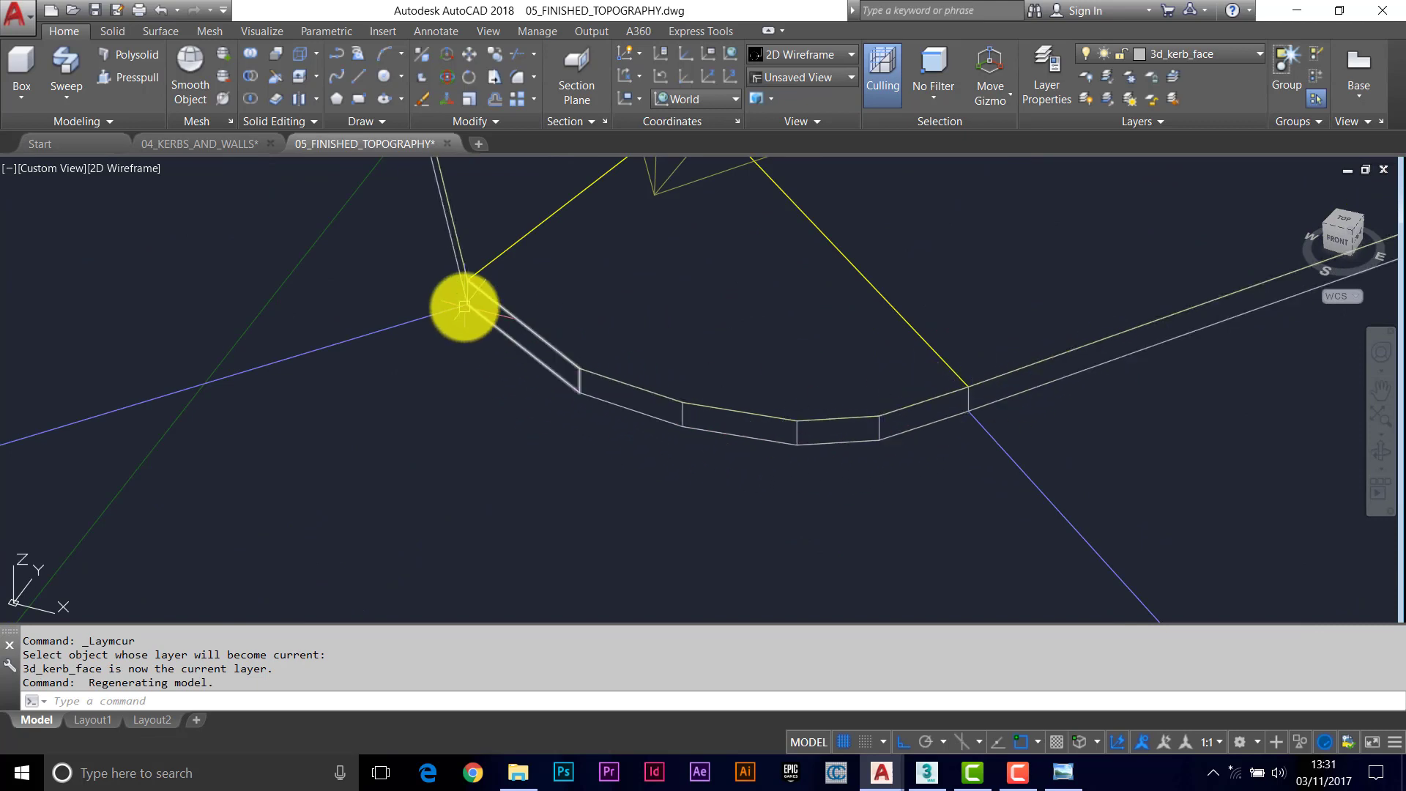
type("pl")
key("Return")
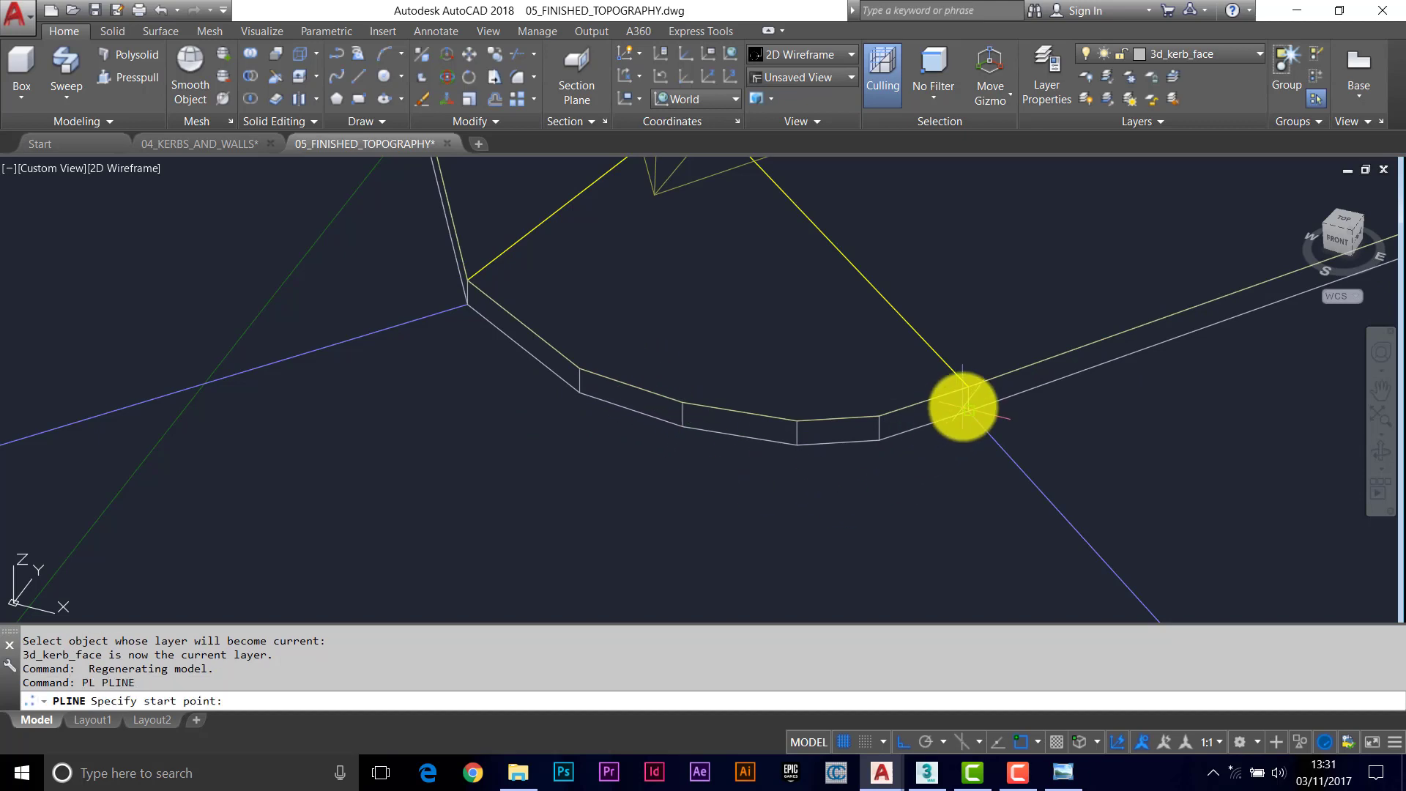
left_click(966, 407)
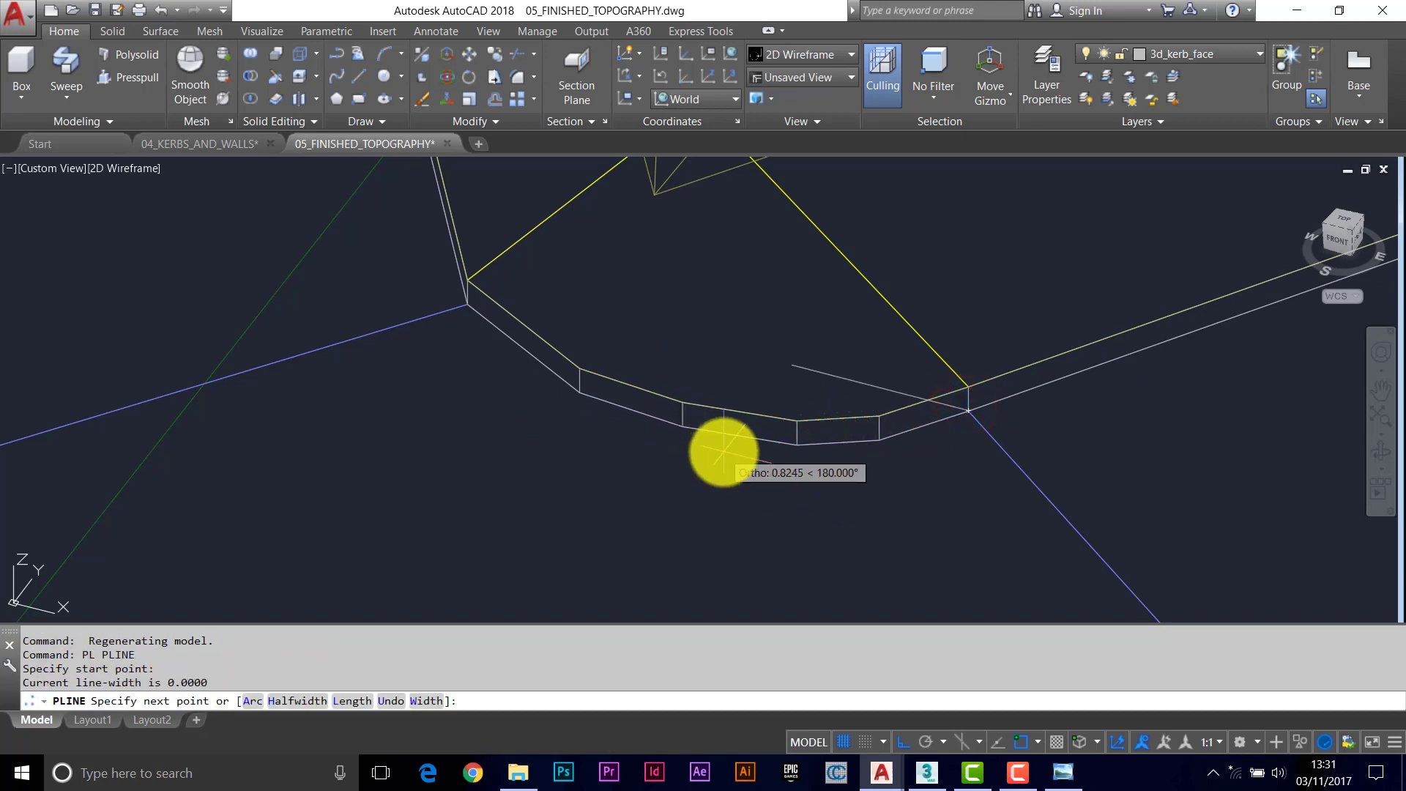
type("A")
key("Return")
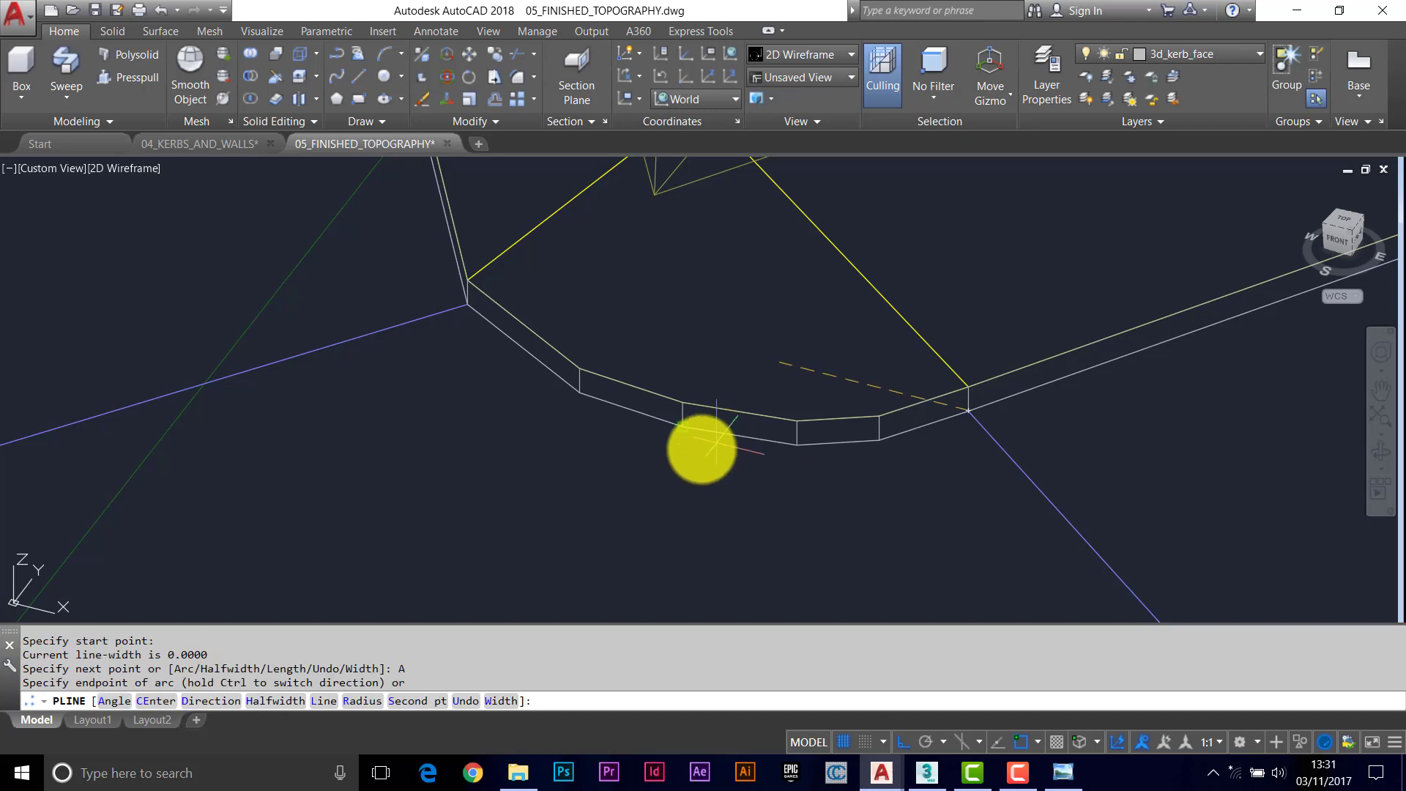
left_click(692, 426)
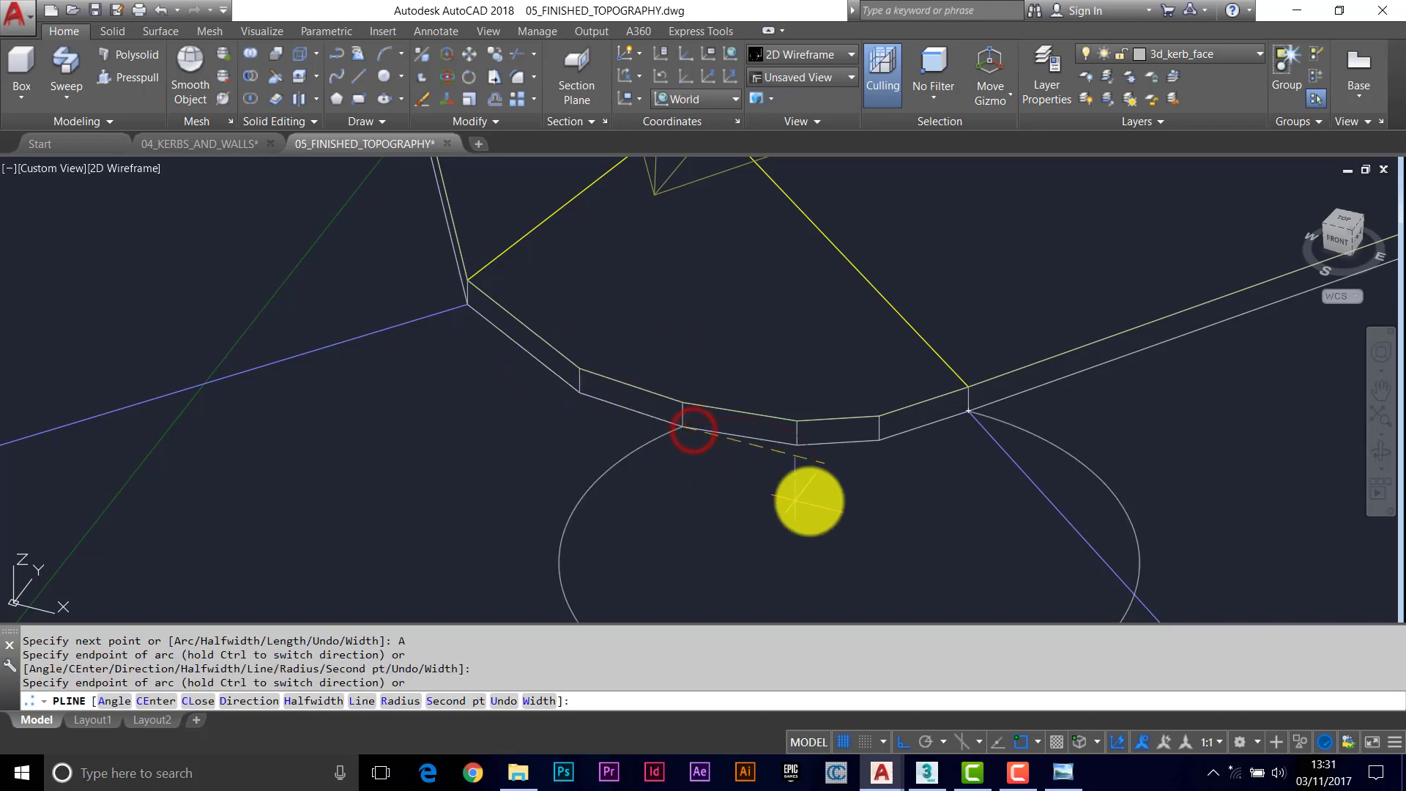
scroll(774, 432, "down", 2)
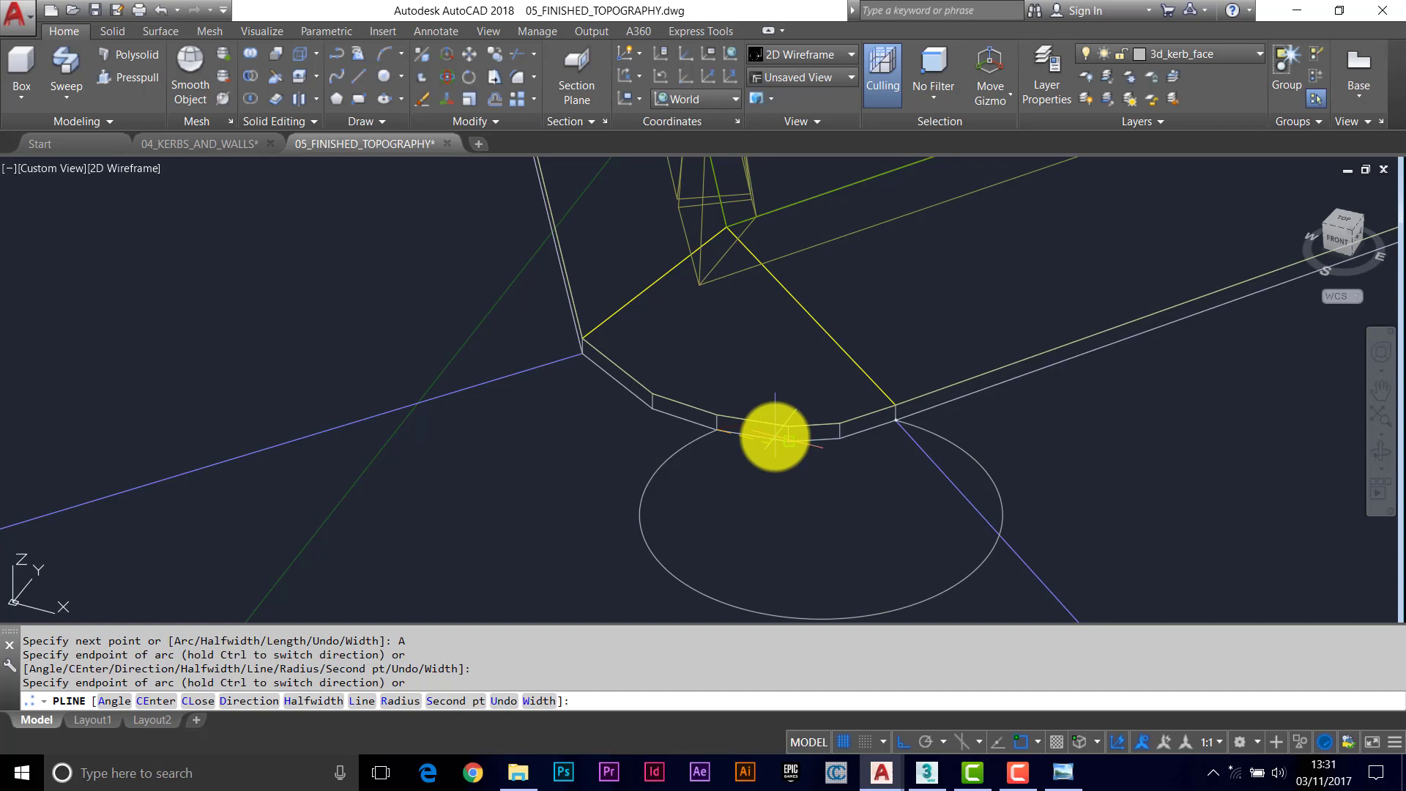
key("Return")
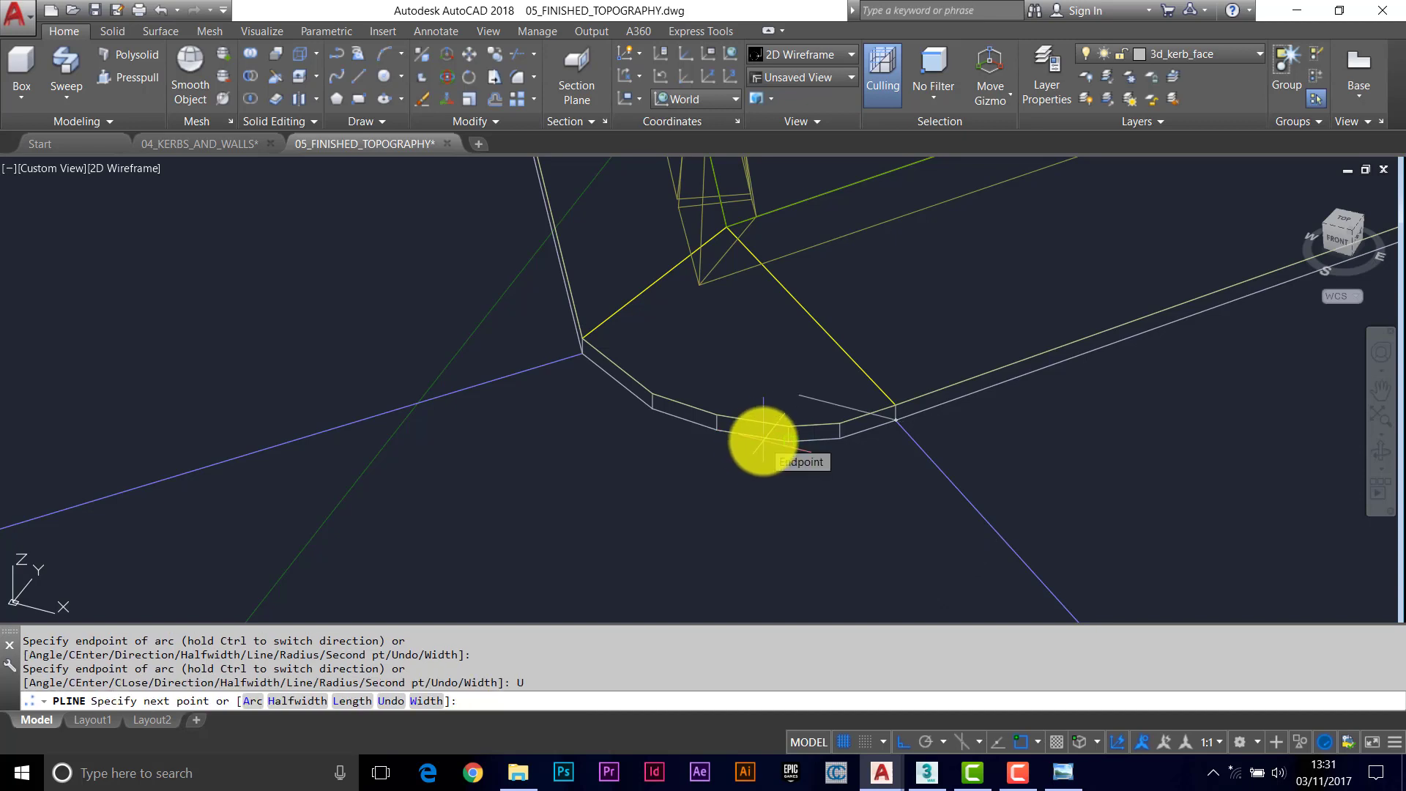
Step: Add a three-point arc segment through a middle base vertex of the faceted kerb to the corner's opposite base end
type("A")
key("Return")
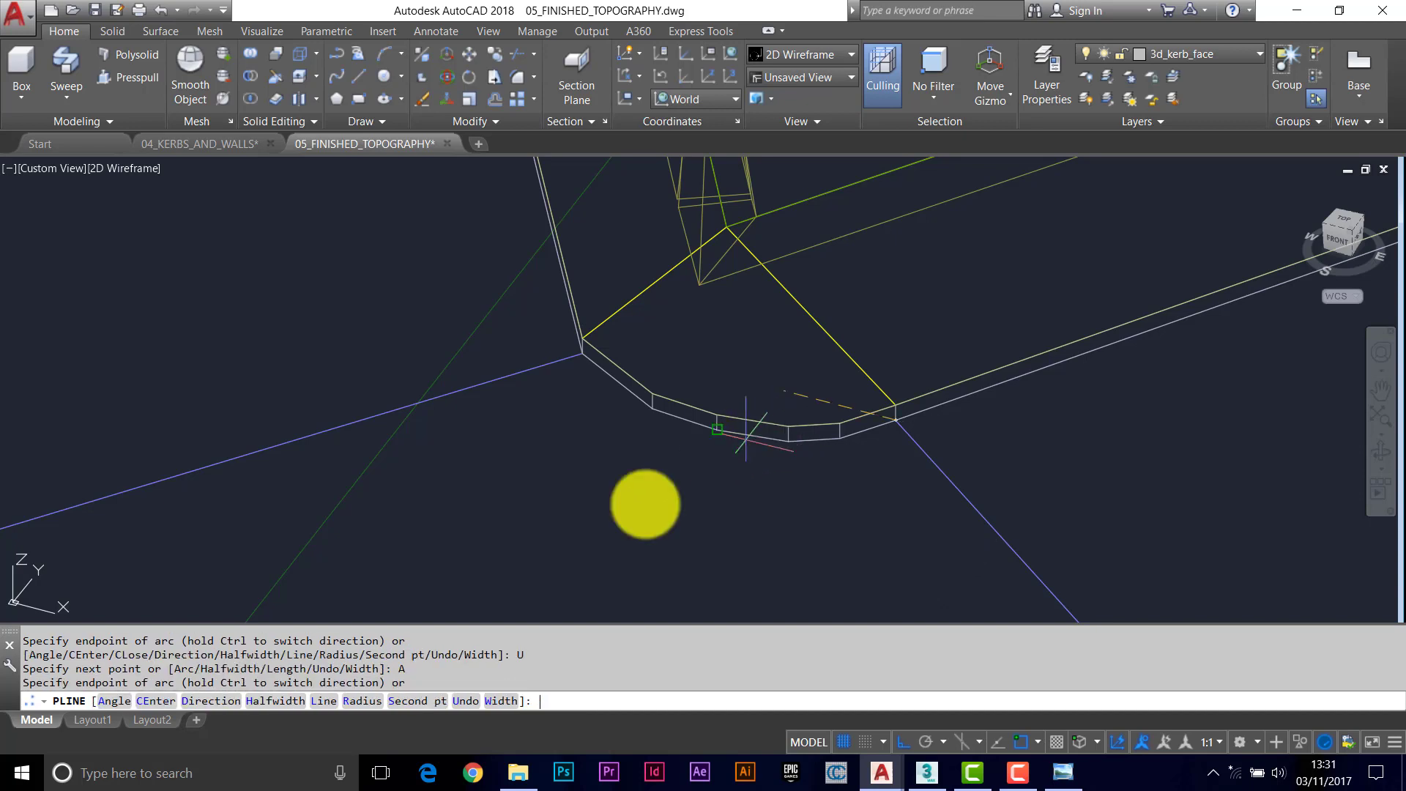
left_click(410, 697)
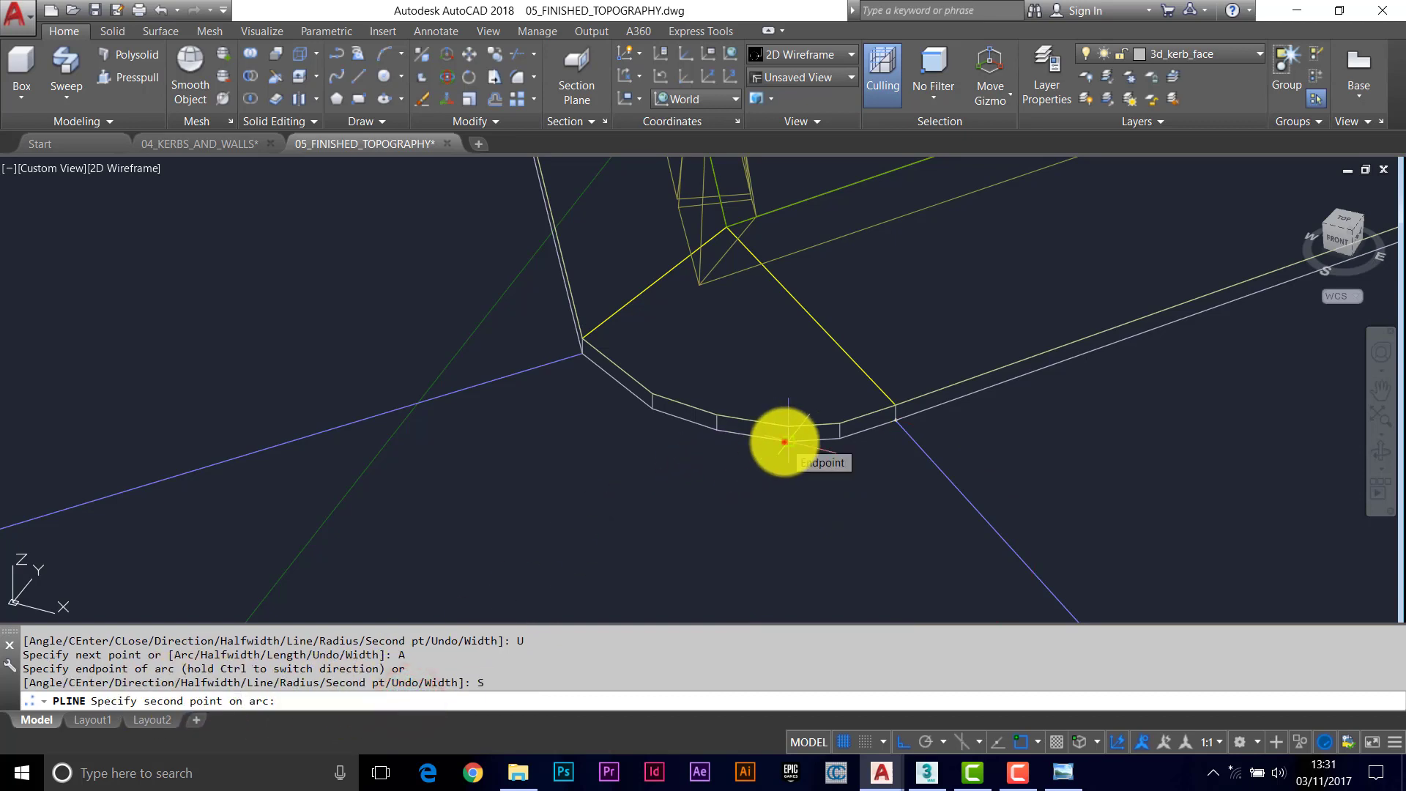
left_click(784, 442)
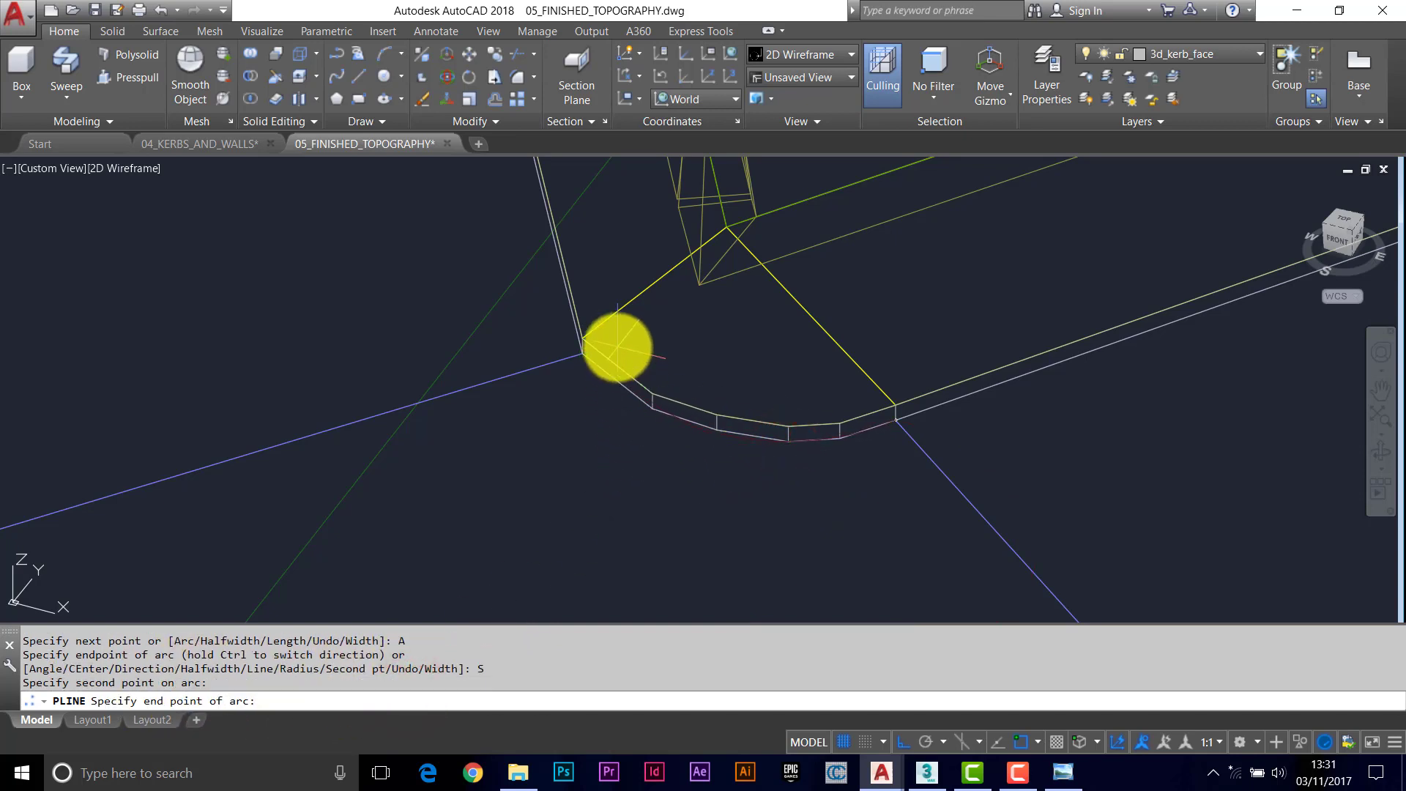
scroll(625, 395, "up", 2)
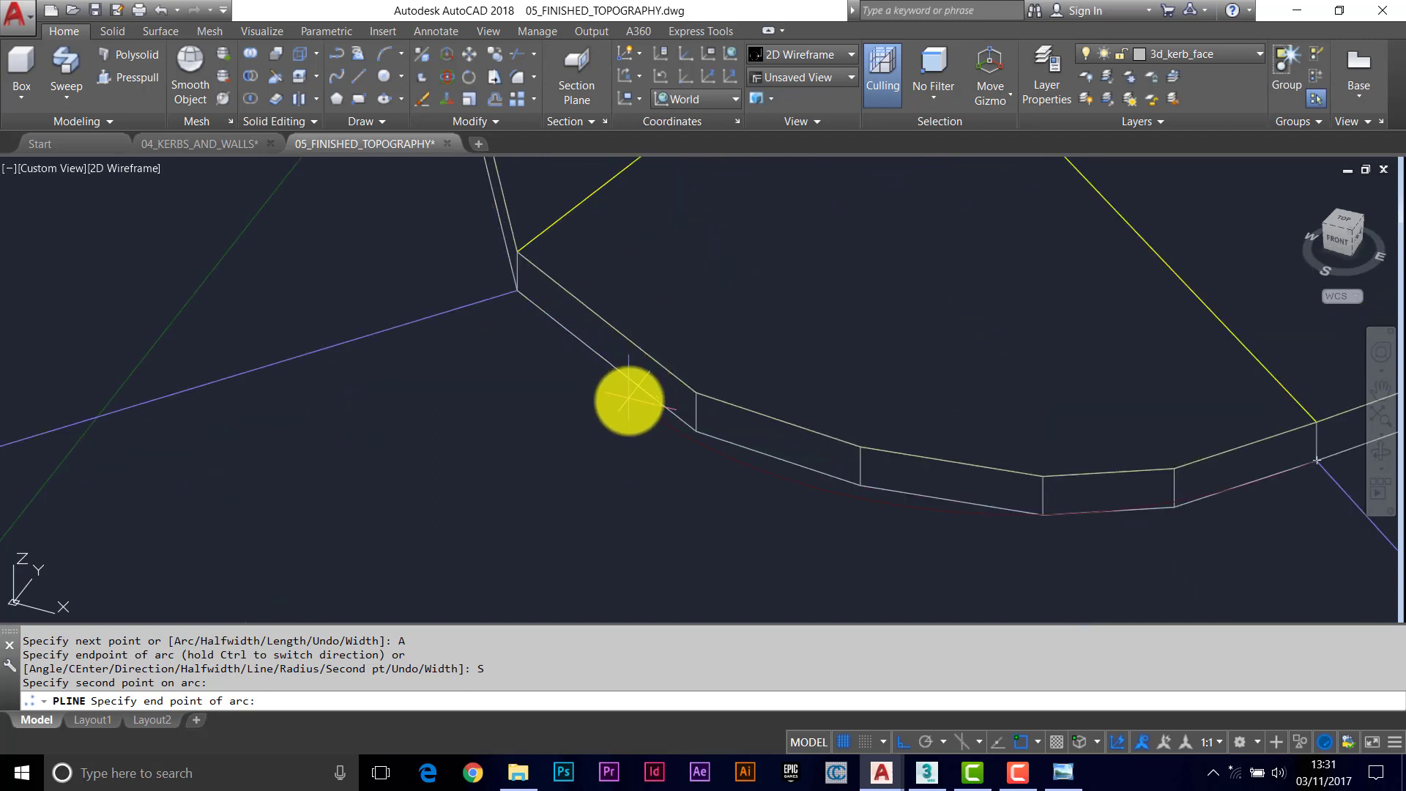
middle_click_drag(670, 411, 615, 430)
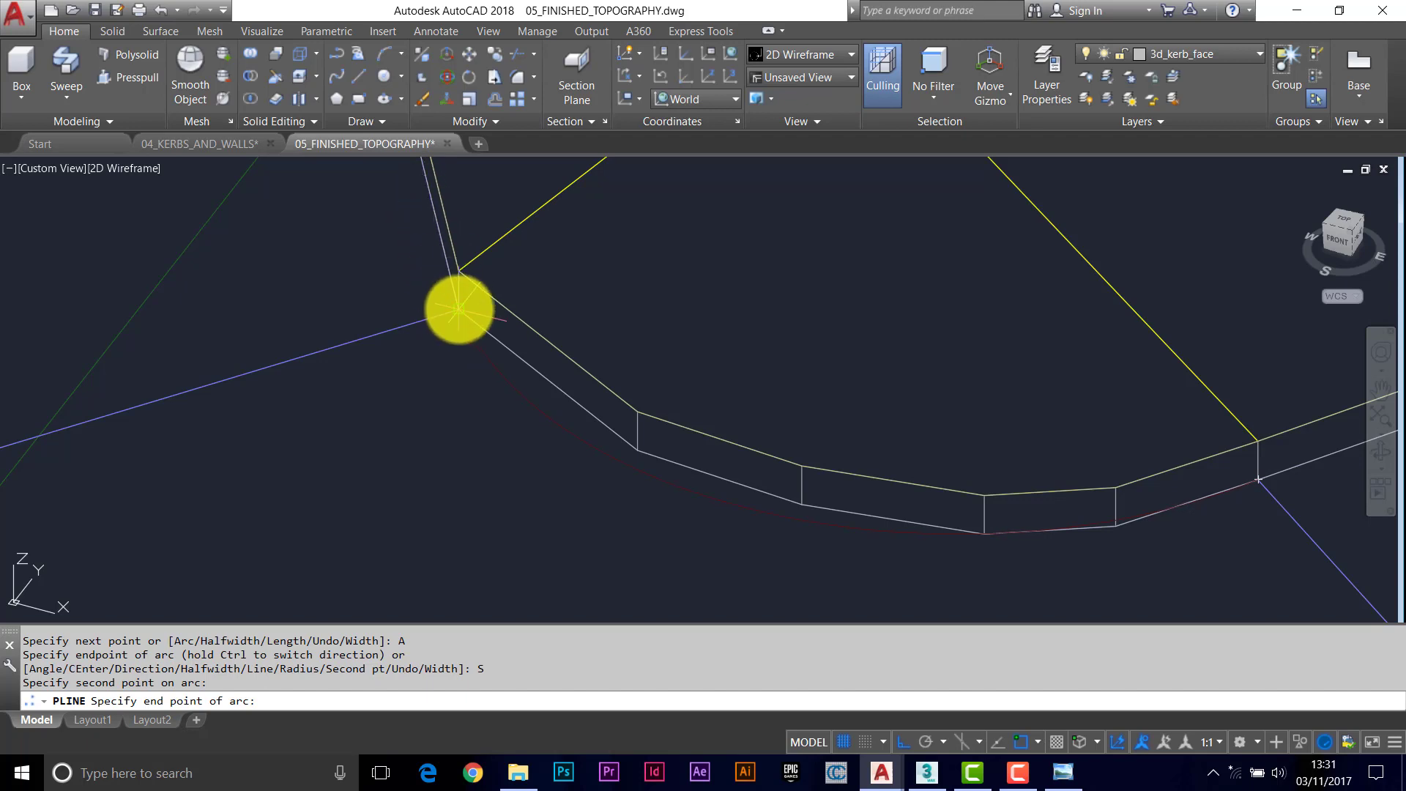
left_click(459, 309)
scroll(460, 309, "down", 3)
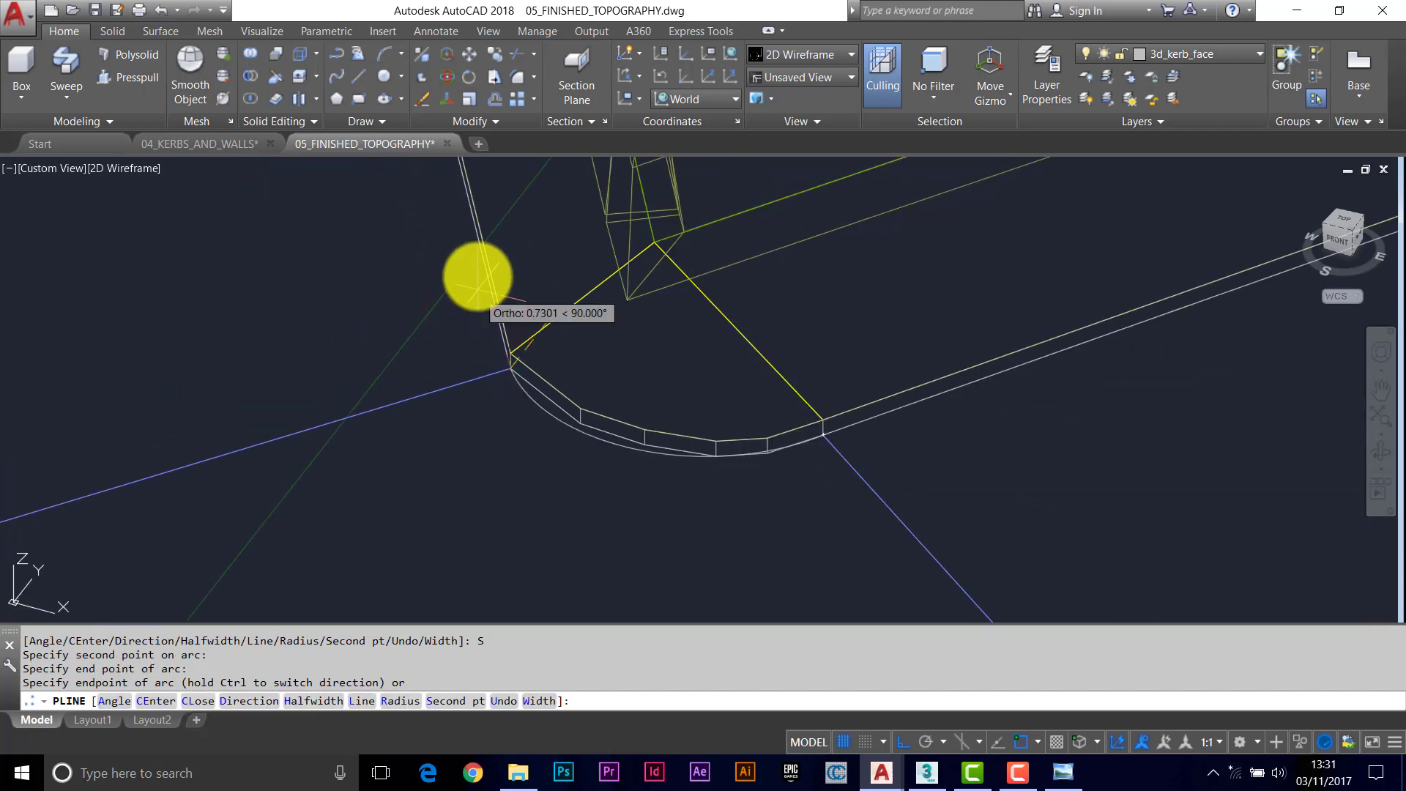
scroll(475, 271, "up", 2)
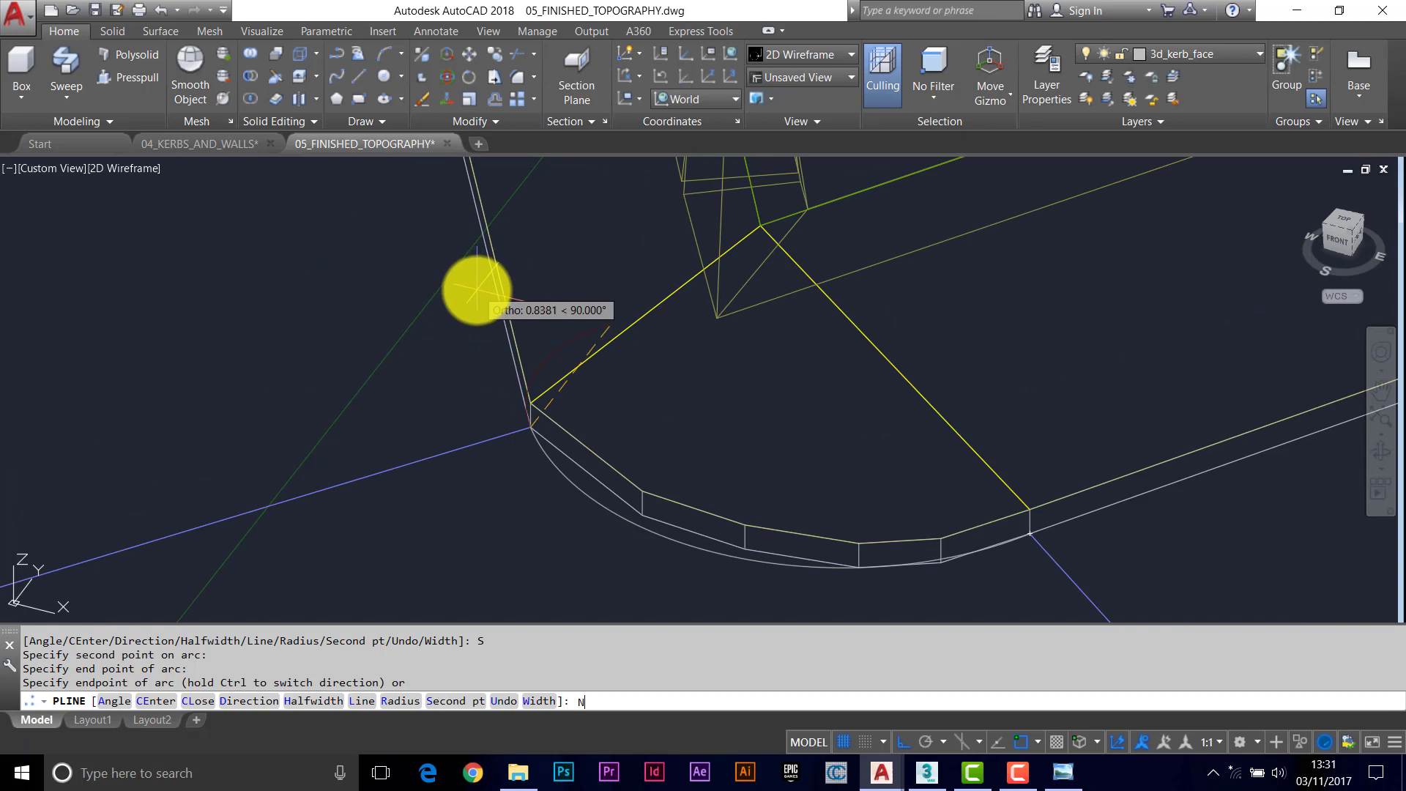
type("NEA")
key("Return")
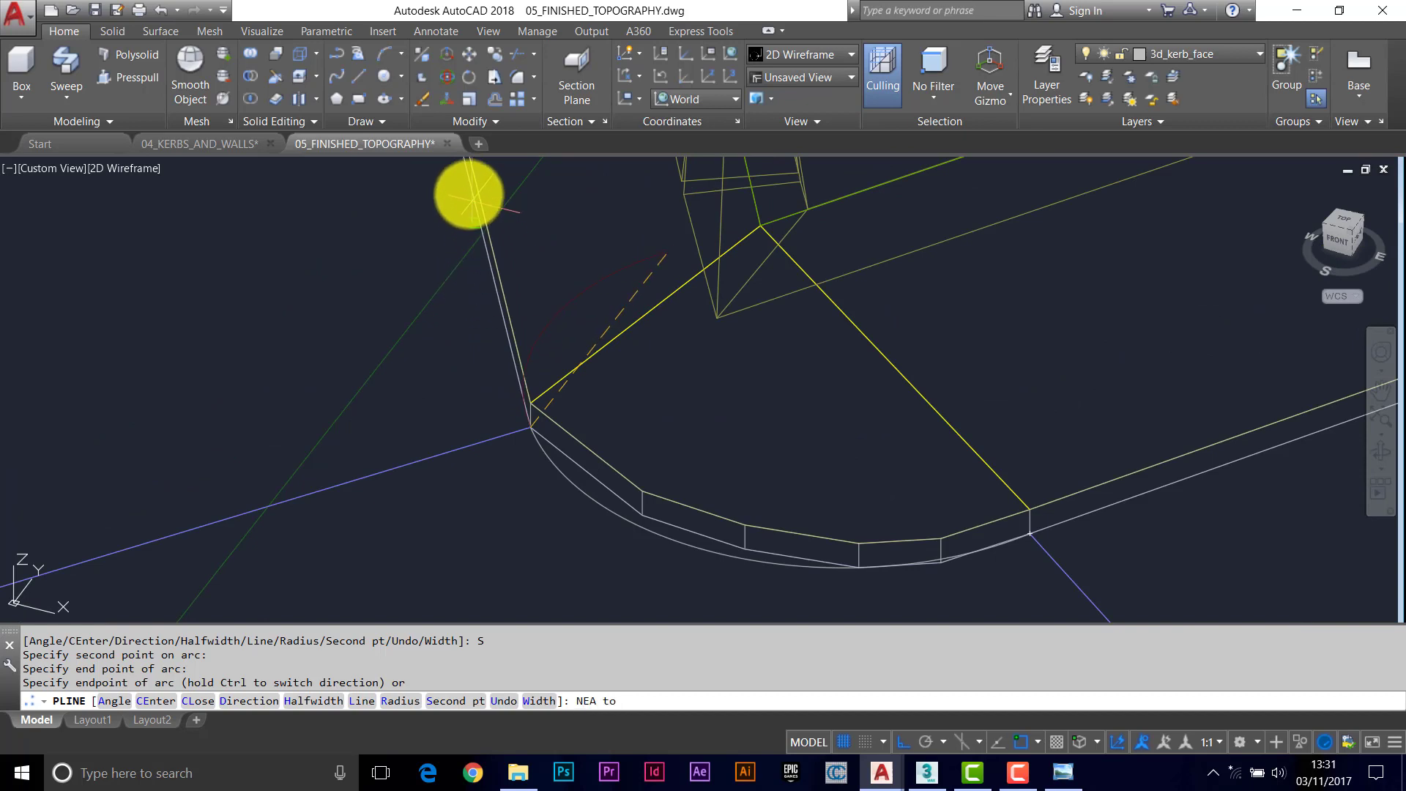
left_click(468, 195)
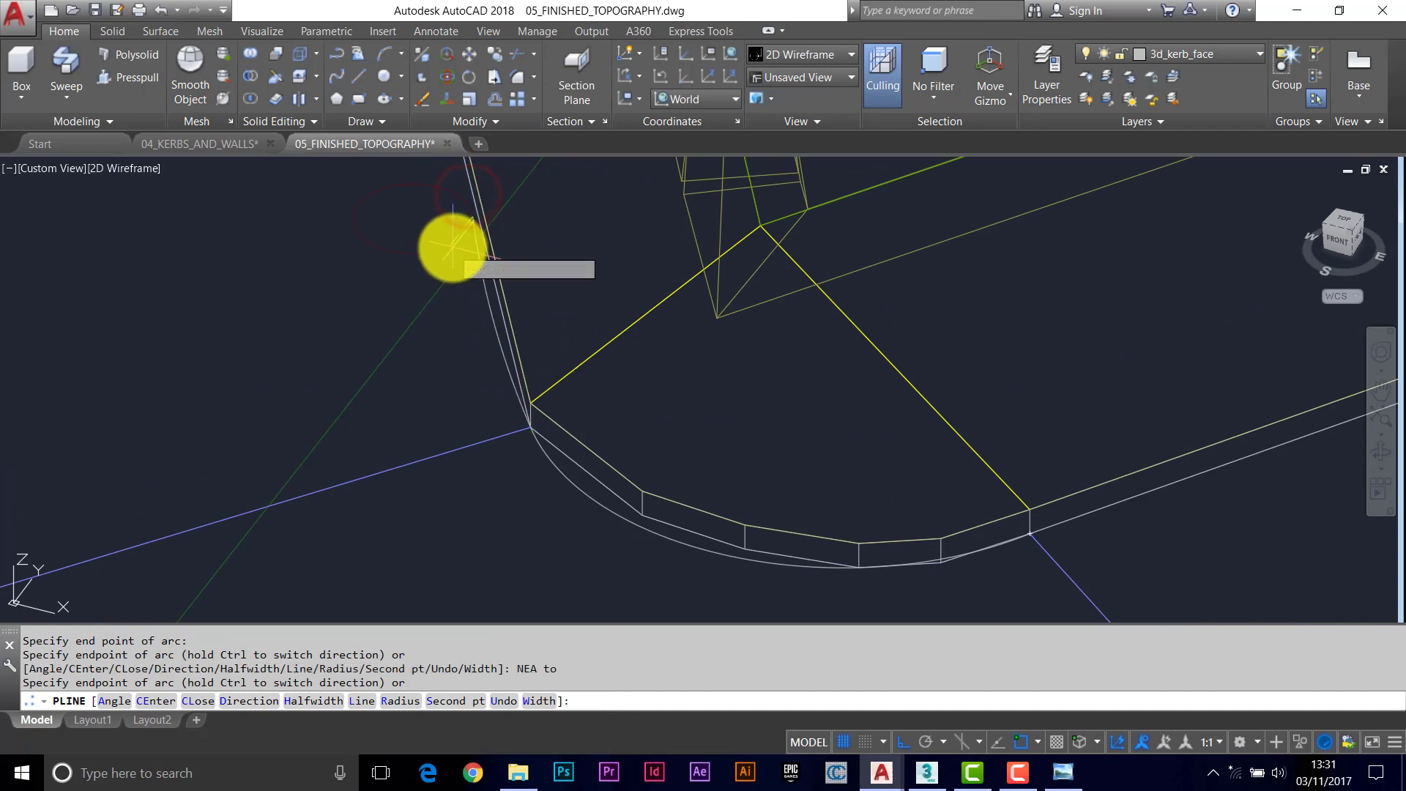
type("U")
key("Return")
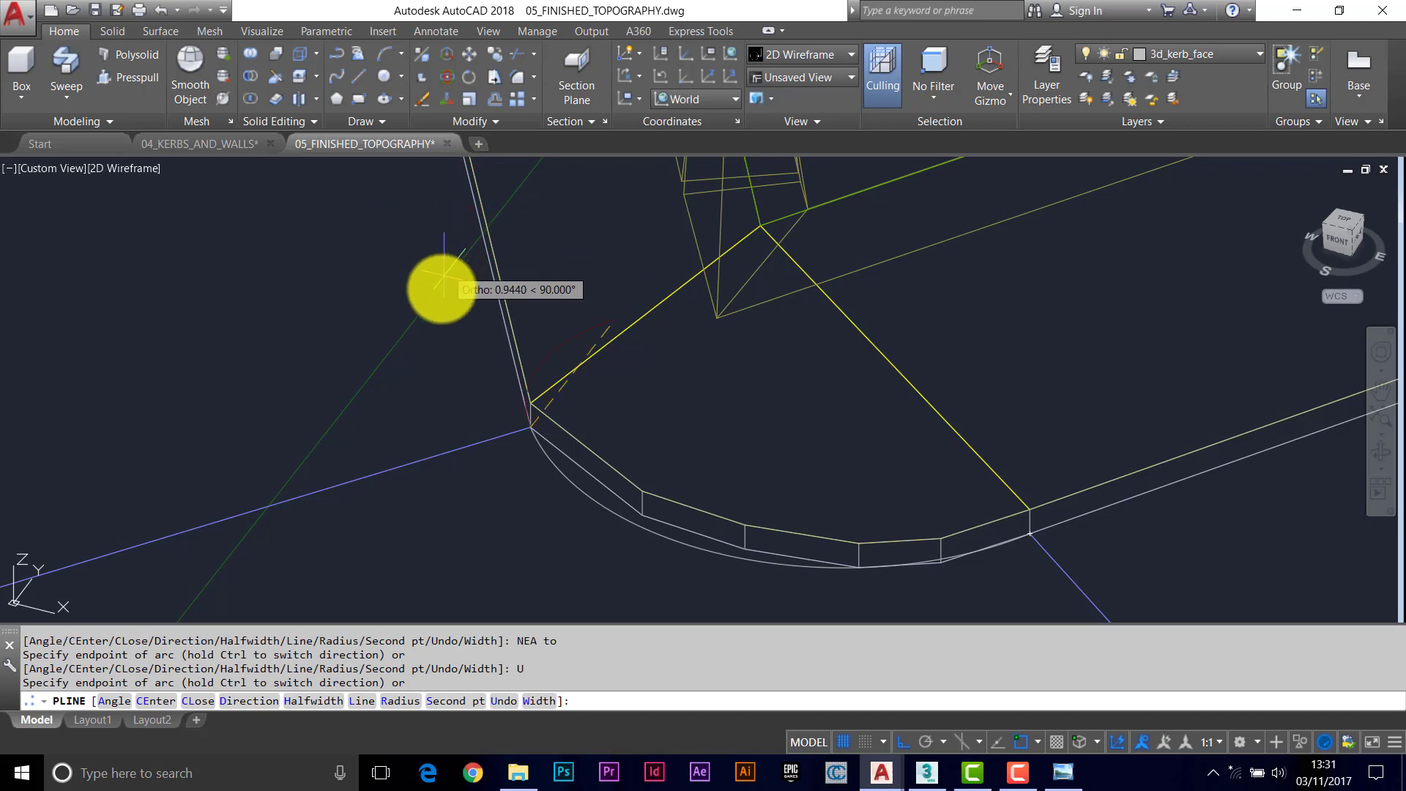
Step: Add a short straight segment ending at a Nearest snap on the adjoining straight kerb and finish the polyline
left_click(362, 701)
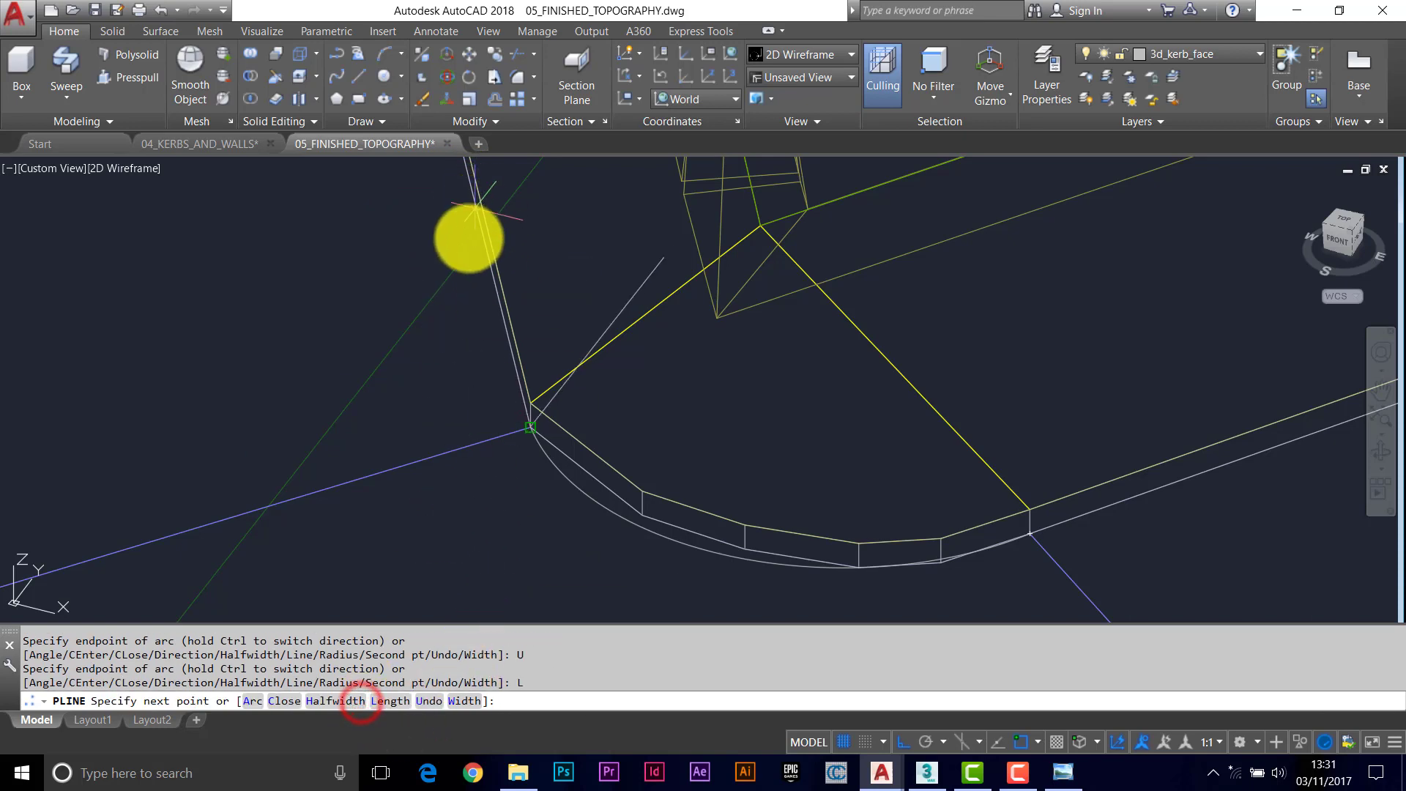
left_click(483, 266)
key("Return")
middle_click_drag(540, 433, 484, 322)
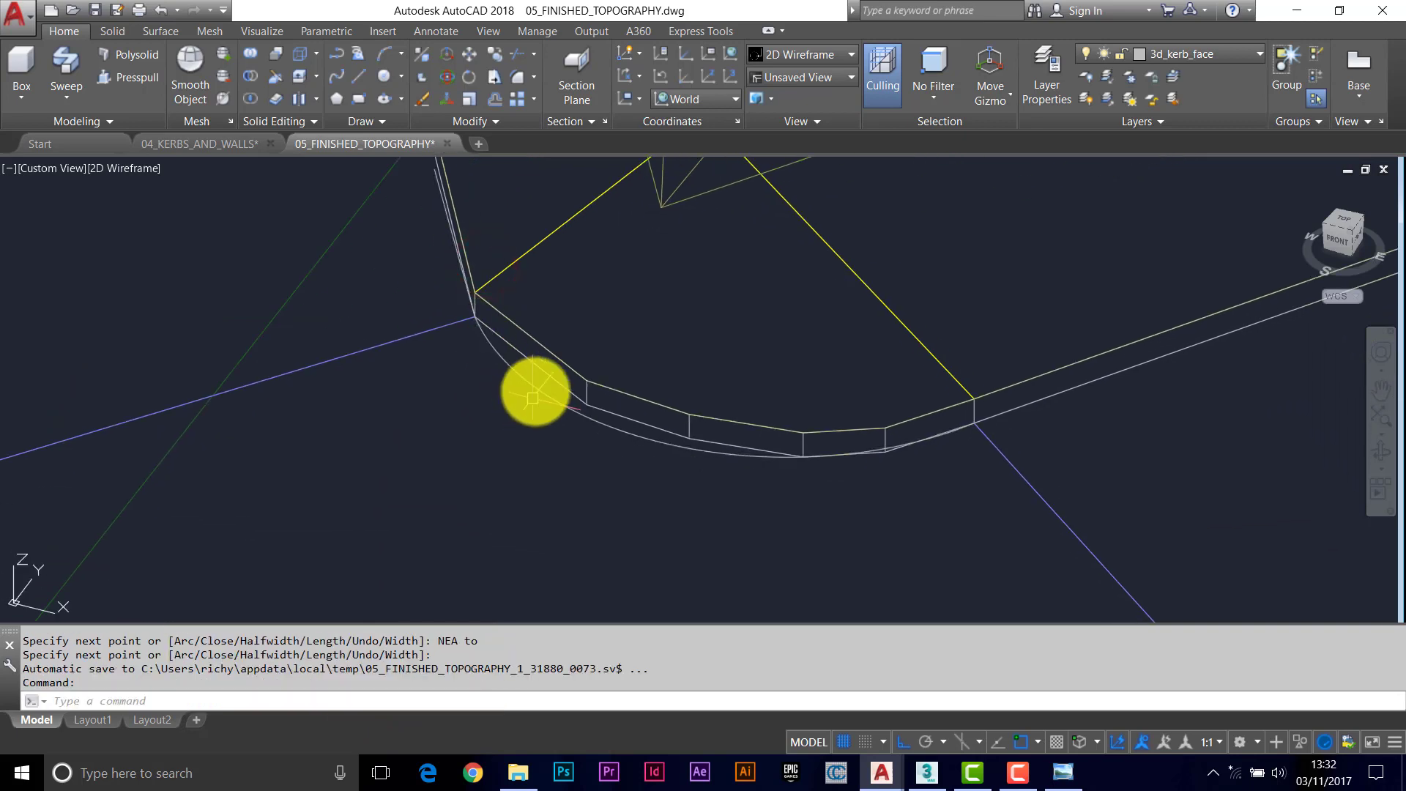
Step: Explode the new corner polyline into a separate arc and line, and check the arc by selecting it
left_click(535, 390)
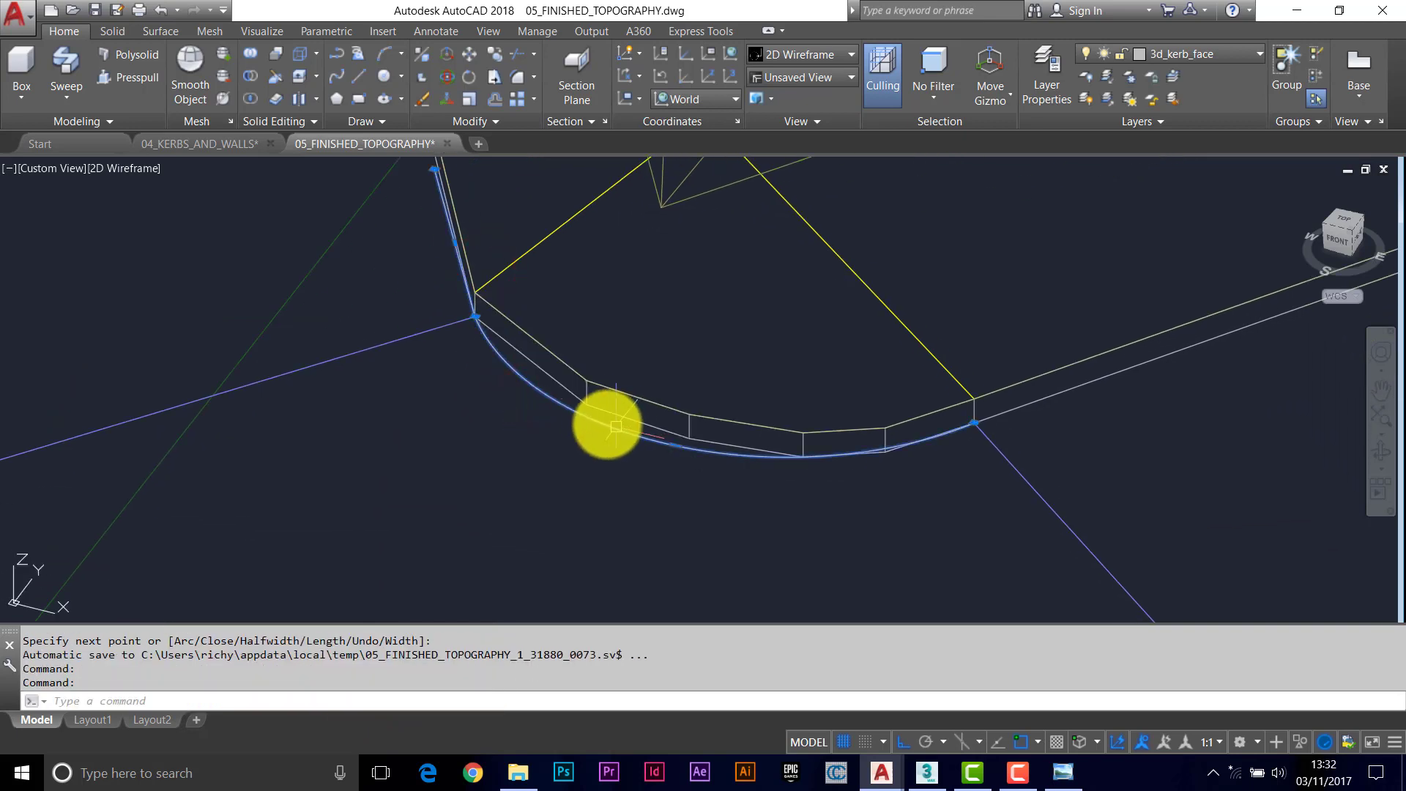
middle_click_drag(606, 423, 665, 434, "shift")
middle_click_drag(686, 352, 609, 398)
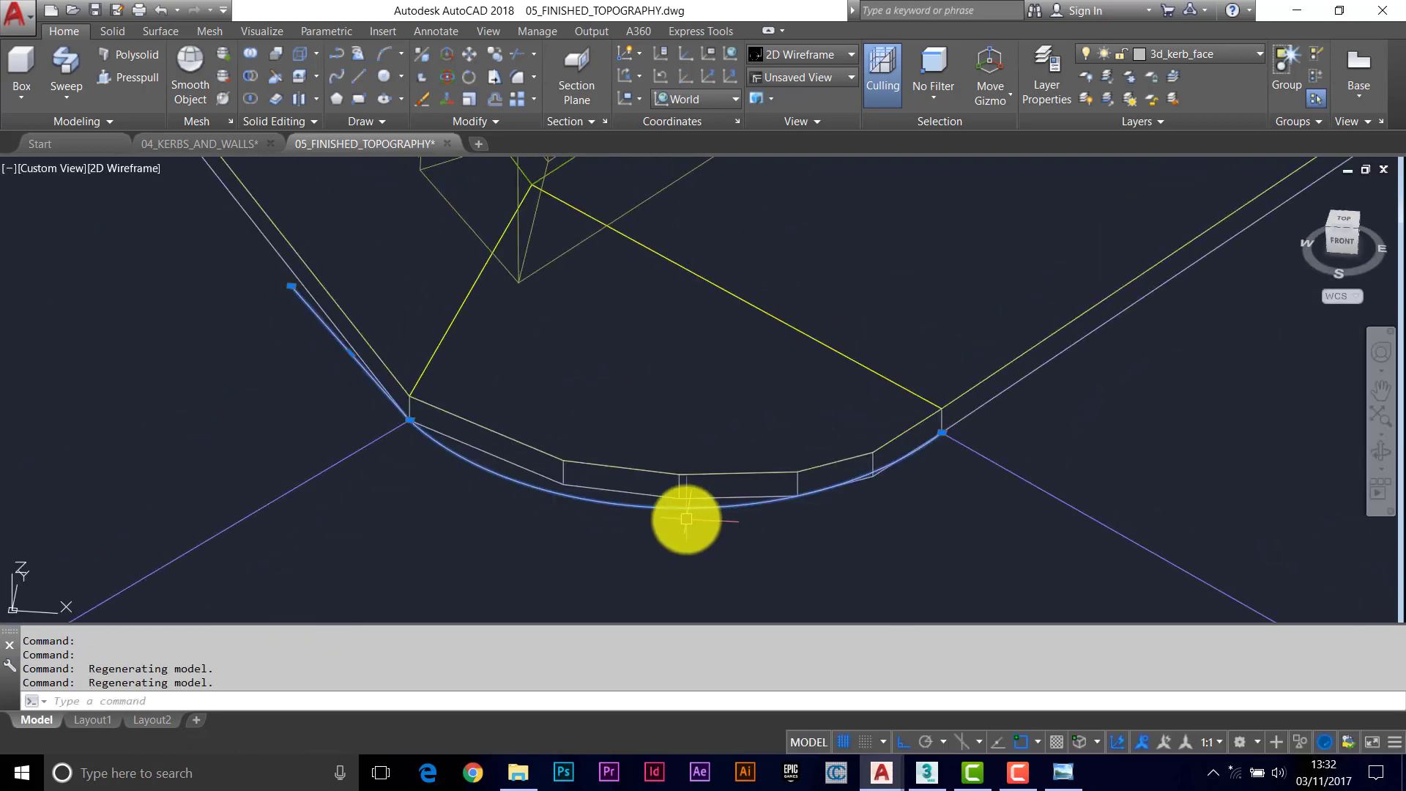
key("Escape")
type("x")
key("Return")
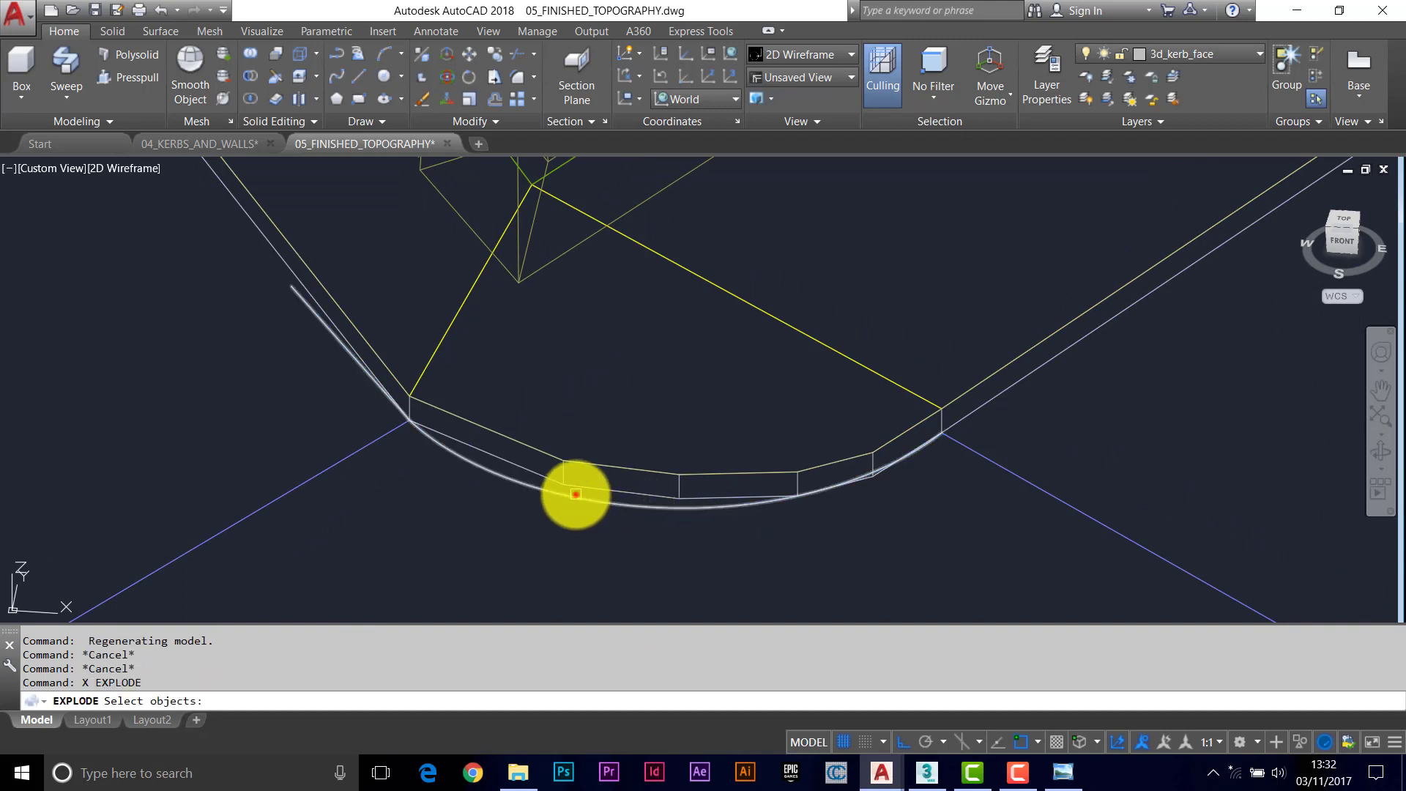
left_click(575, 495)
key("Return")
left_click(679, 507)
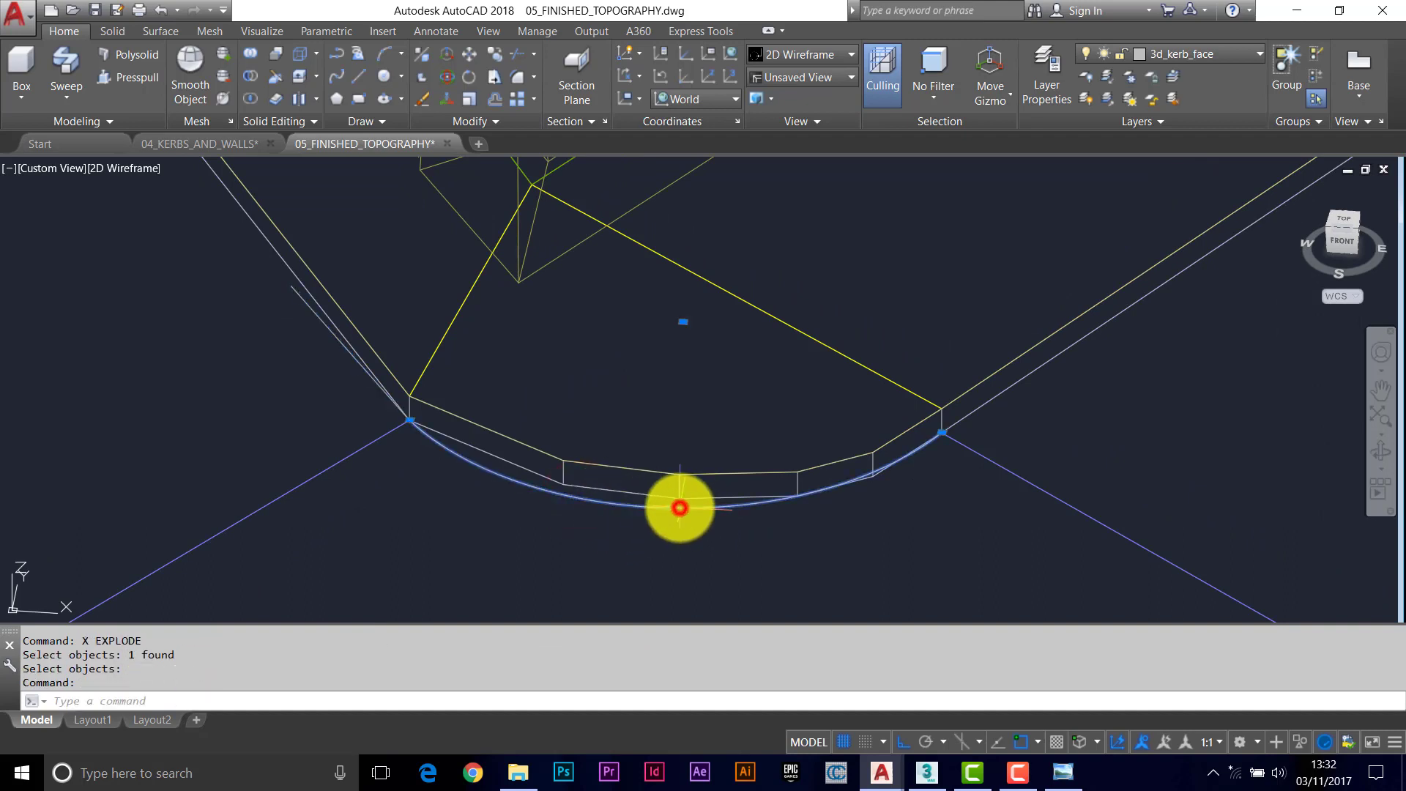
key("Escape")
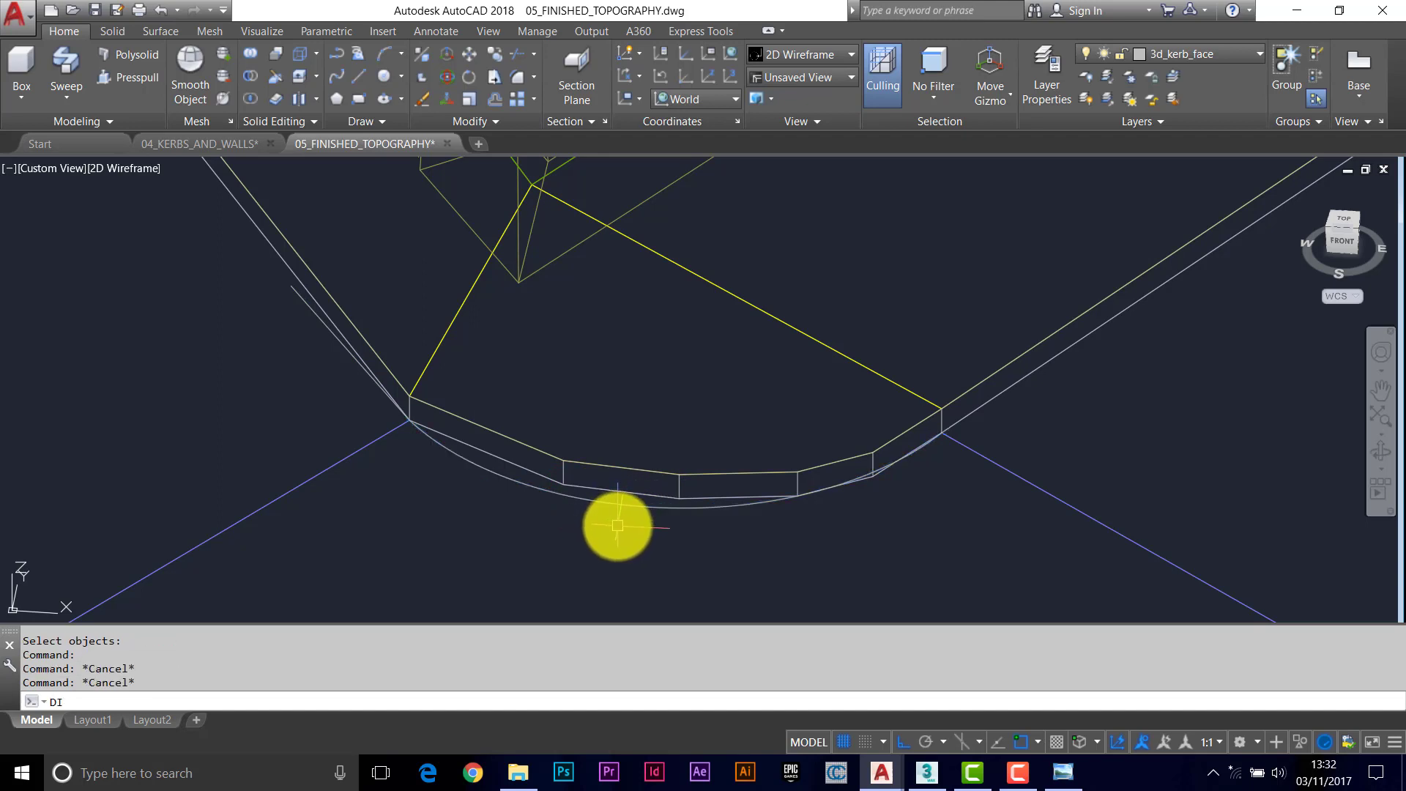
Step: Divide the corner arc into 8 equal segments with points
left_click(617, 505)
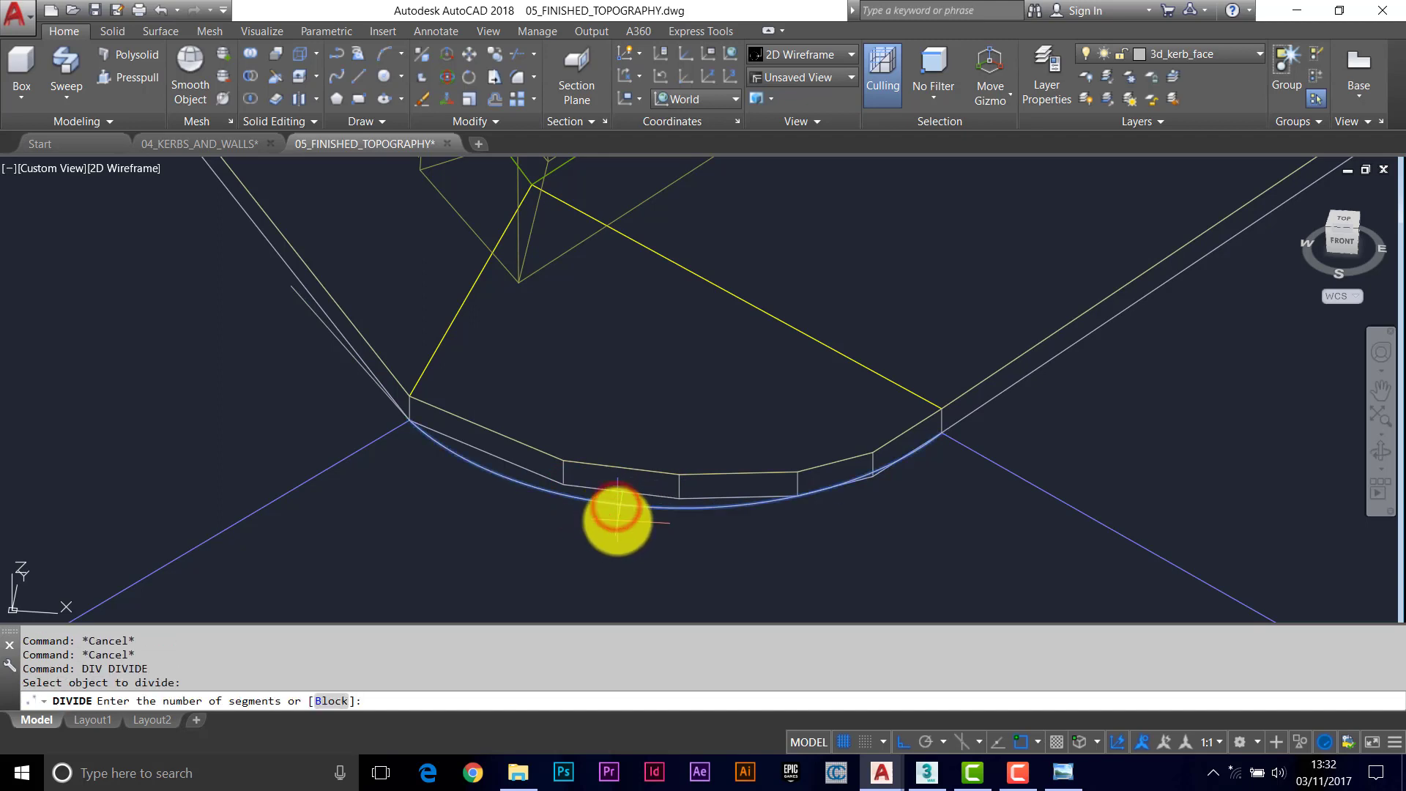
type("8")
key("Return")
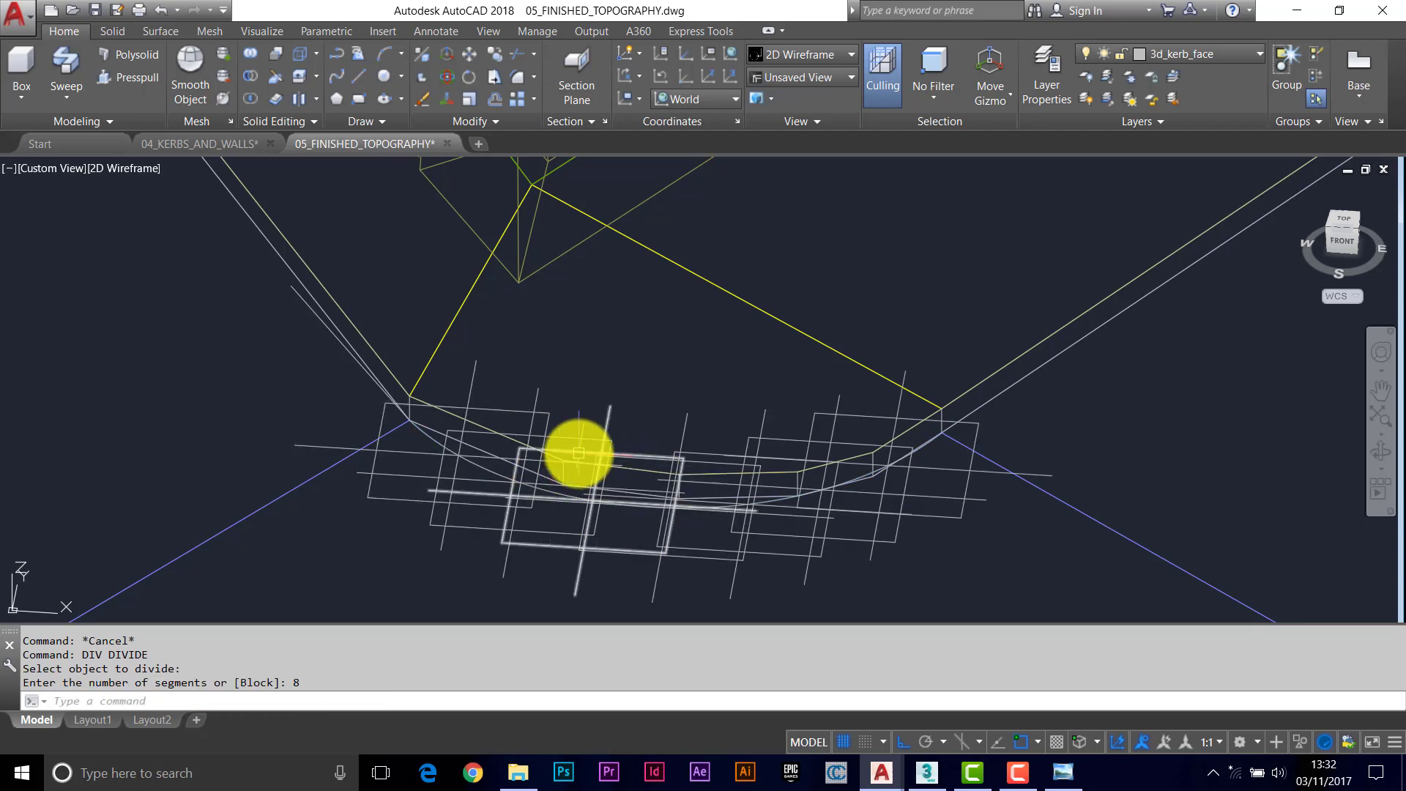
Step: Set the point display size PDSIZE to 0.1
type("PDSIZE")
key("Return")
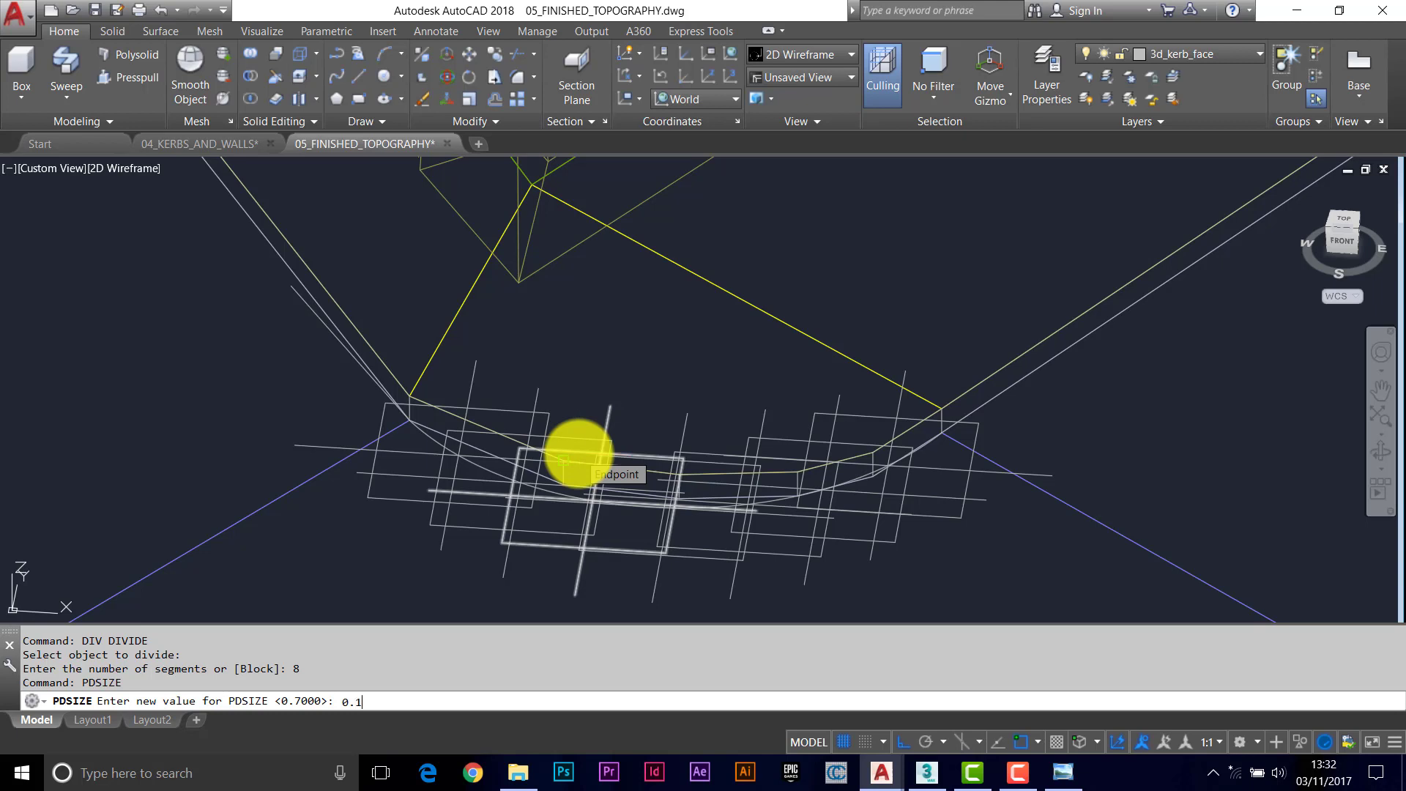
key("Return")
middle_click_drag(889, 439, 790, 408)
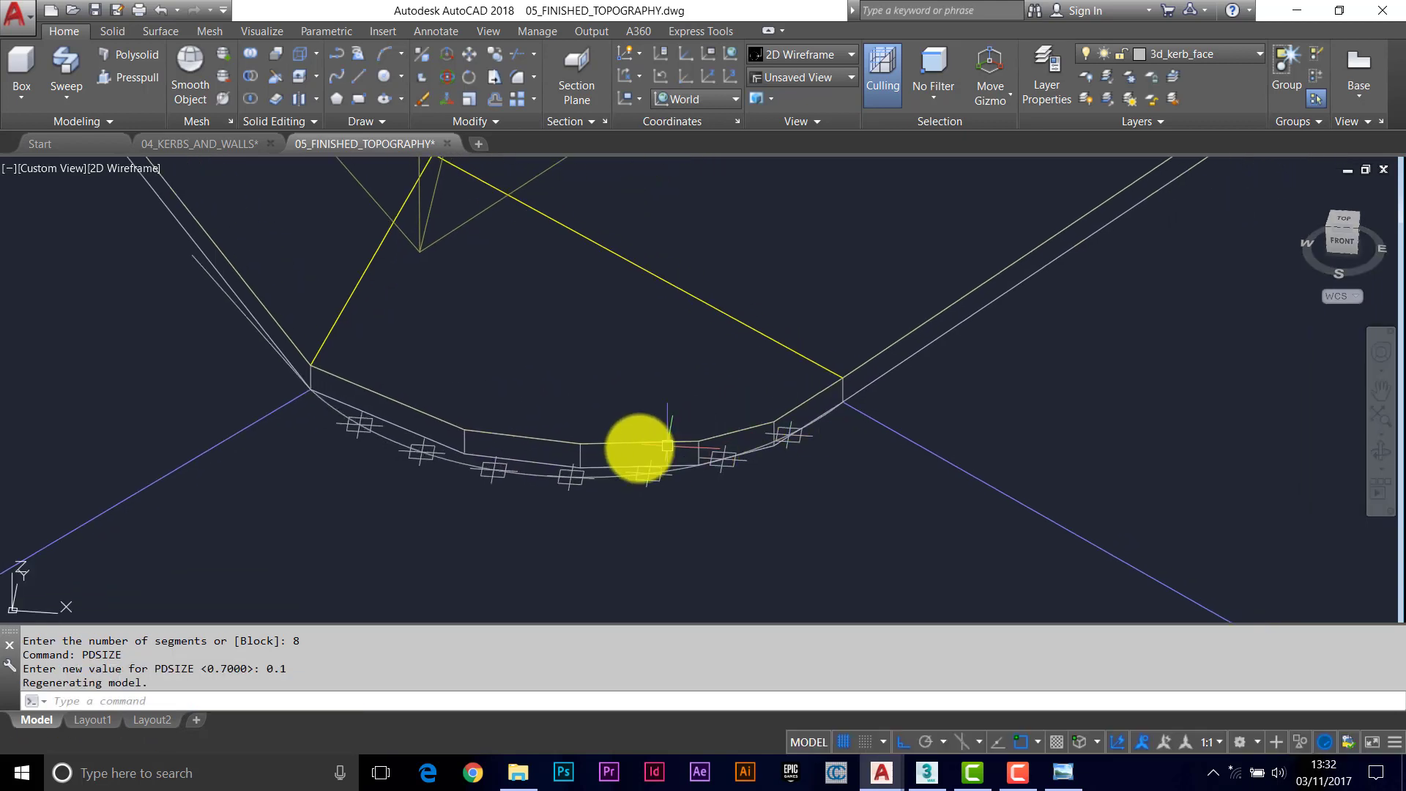
key("Escape")
key("Escape")
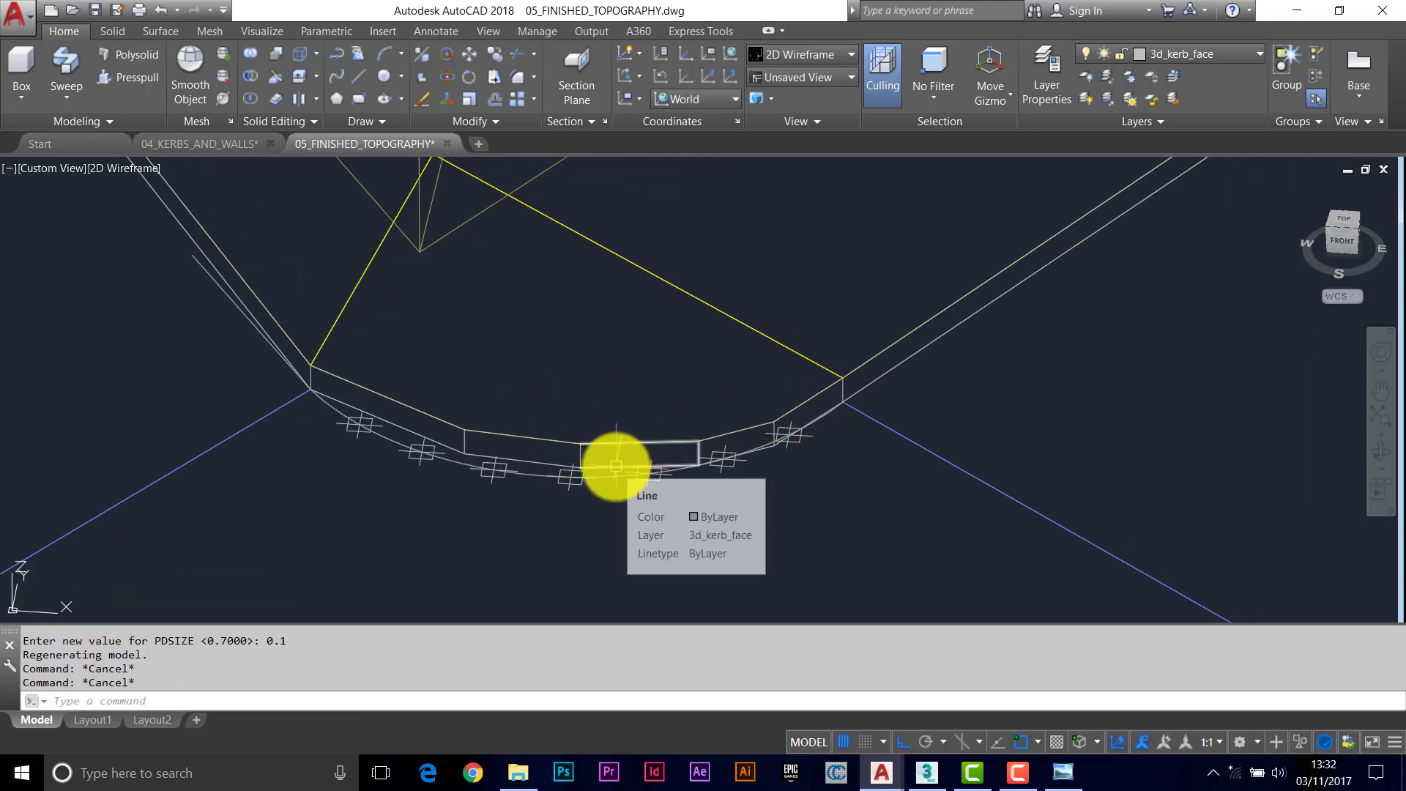
Step: Erase the old faceted kerb faces around the rounded corner, keeping the arc, its division points and the surface outlines
left_click(615, 466)
middle_click_drag(612, 464, 616, 479)
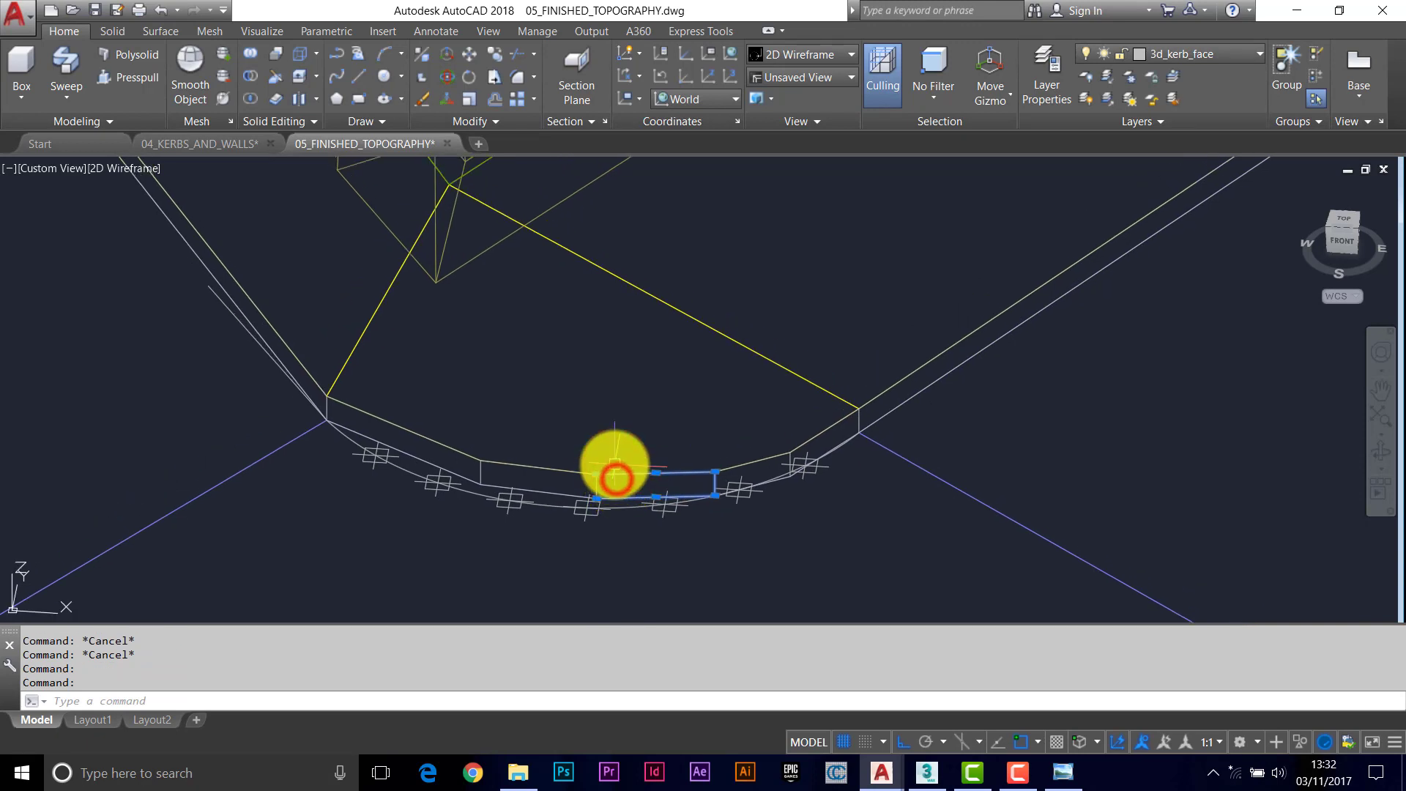
key("Delete")
left_click(540, 489)
key("Delete")
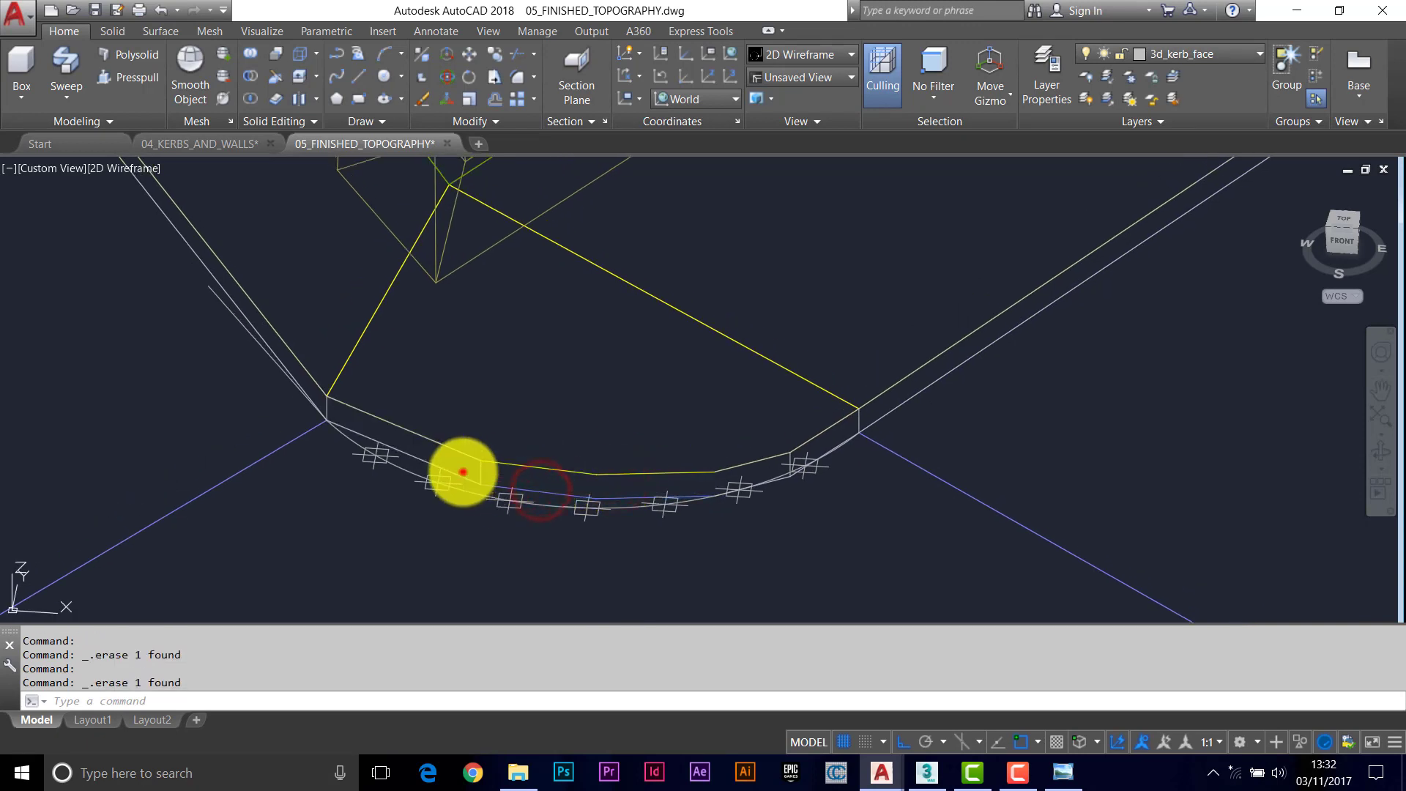
left_click(462, 471)
scroll(766, 480, "up", 5)
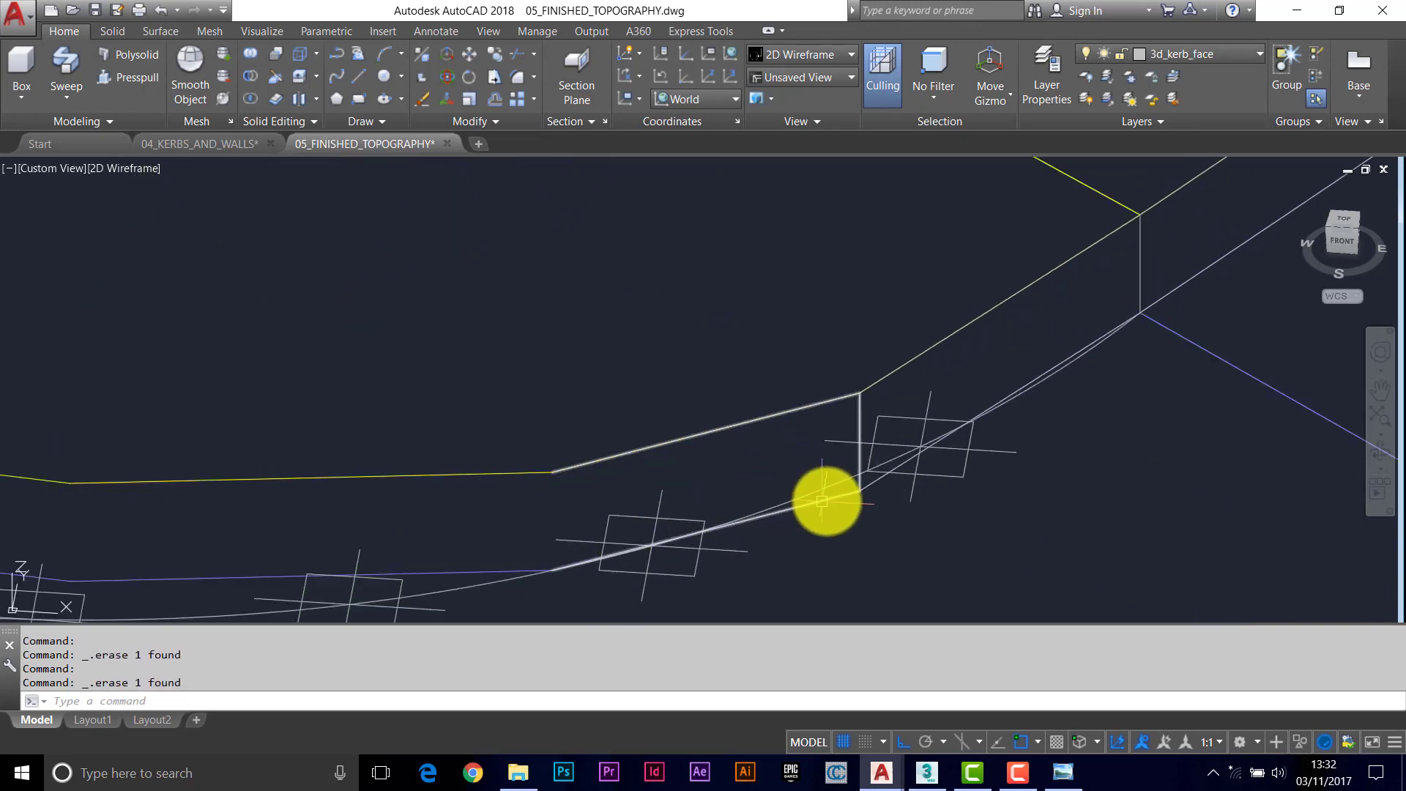
left_click(826, 498)
left_click(875, 482)
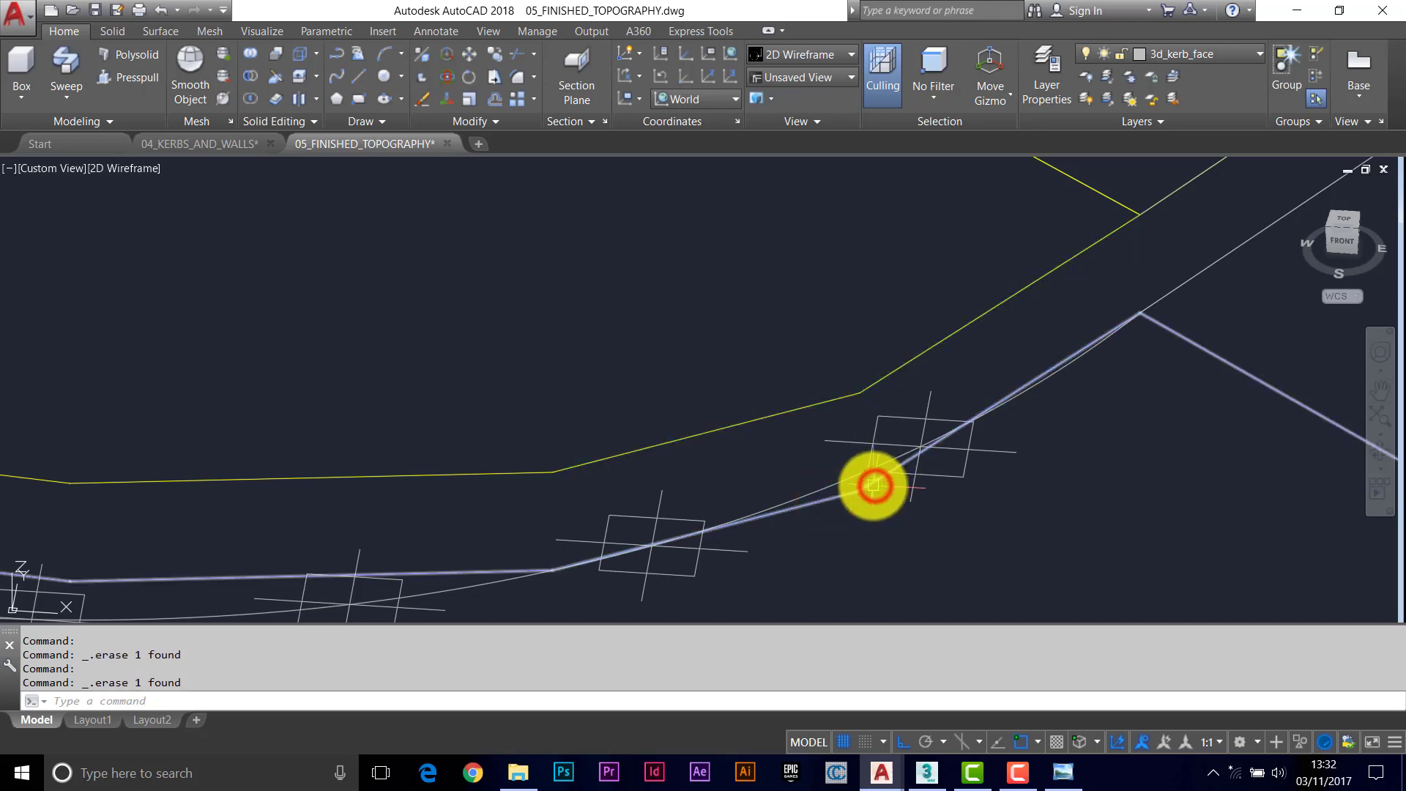
scroll(871, 469, "down", 6)
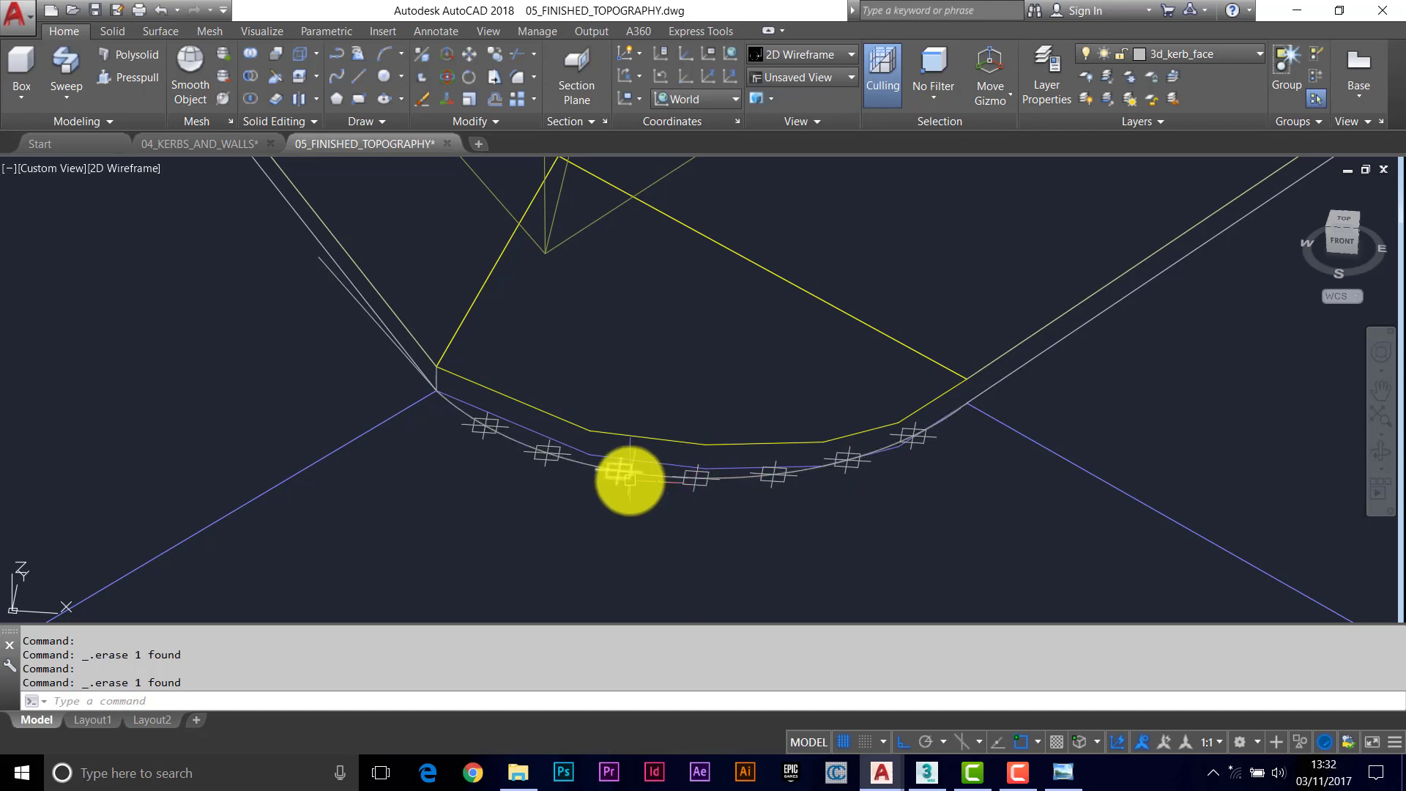
Step: Offset the divided corner arc 0.1 towards the inside of the corner
scroll(628, 480, "up", 2)
middle_click_drag(640, 474, 643, 494)
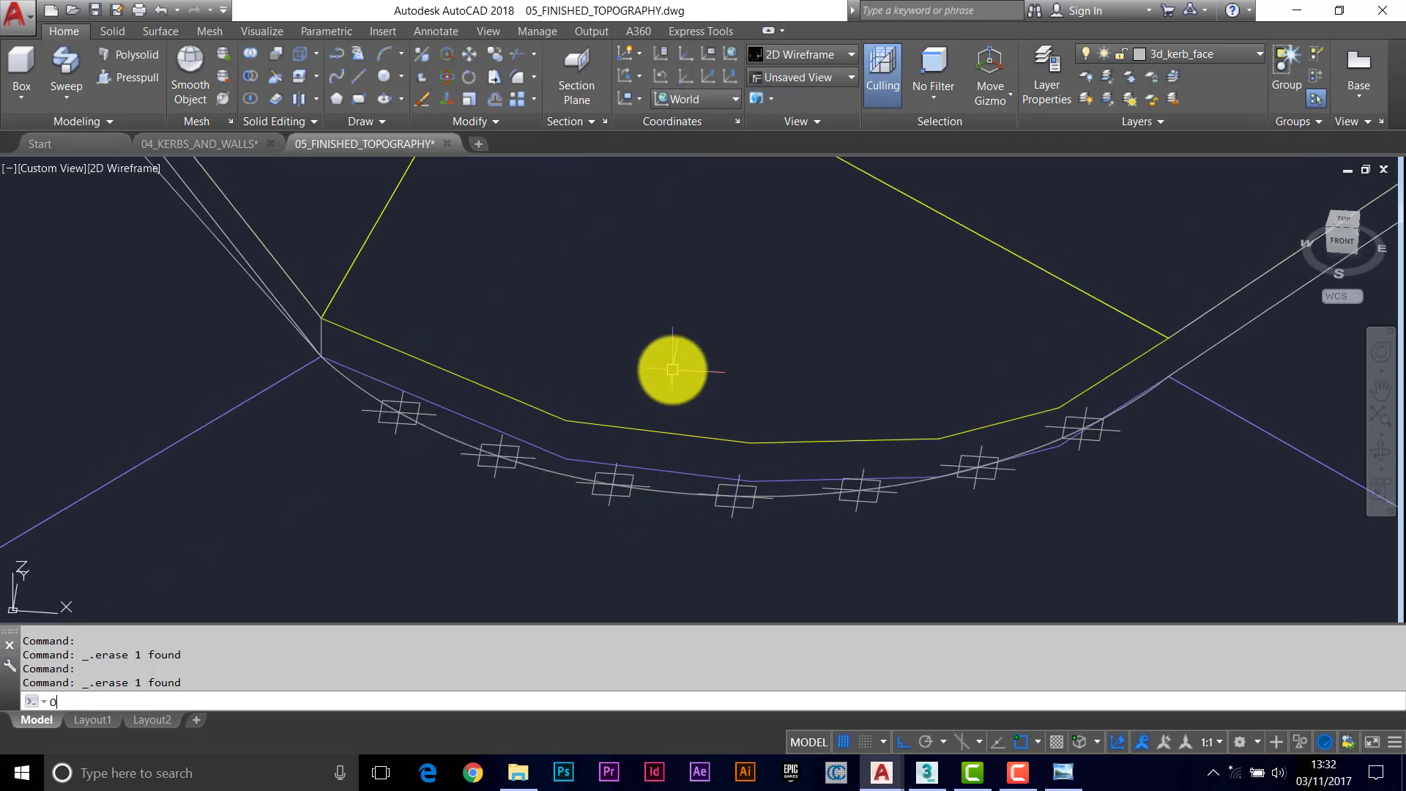
key("Return")
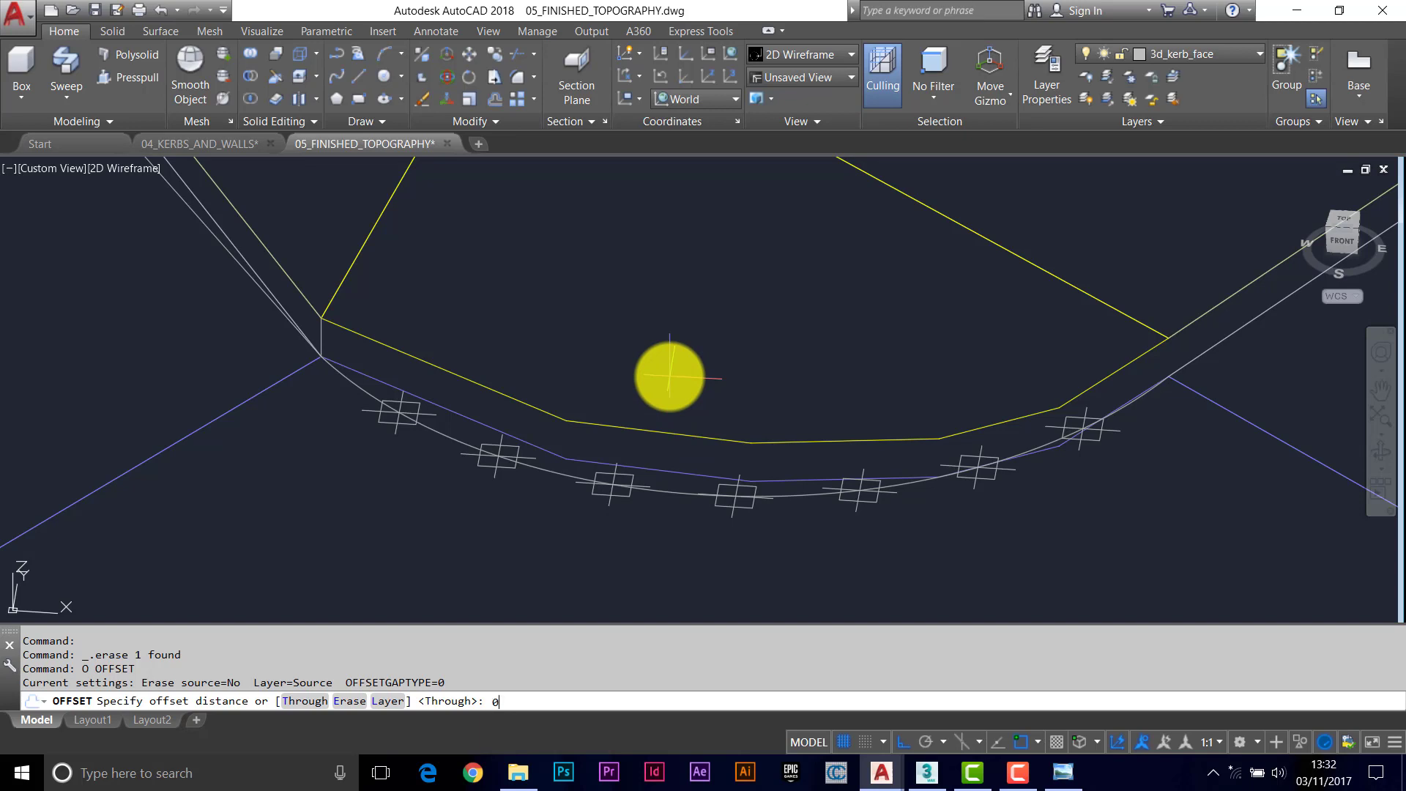
type("0.1")
key("Return")
left_click(715, 492)
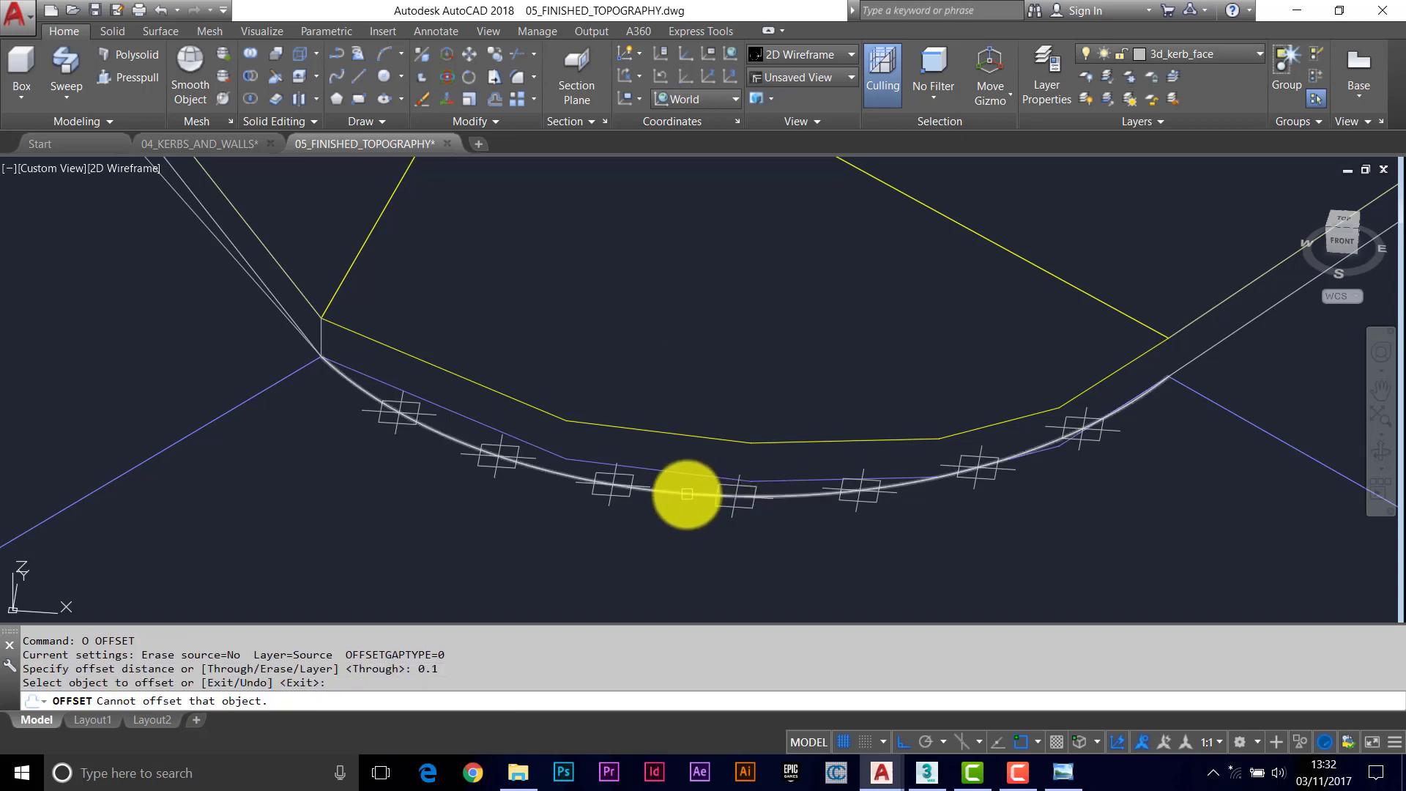
left_click(687, 495)
left_click(718, 377)
middle_click_drag(766, 376, 697, 376)
left_click(809, 461)
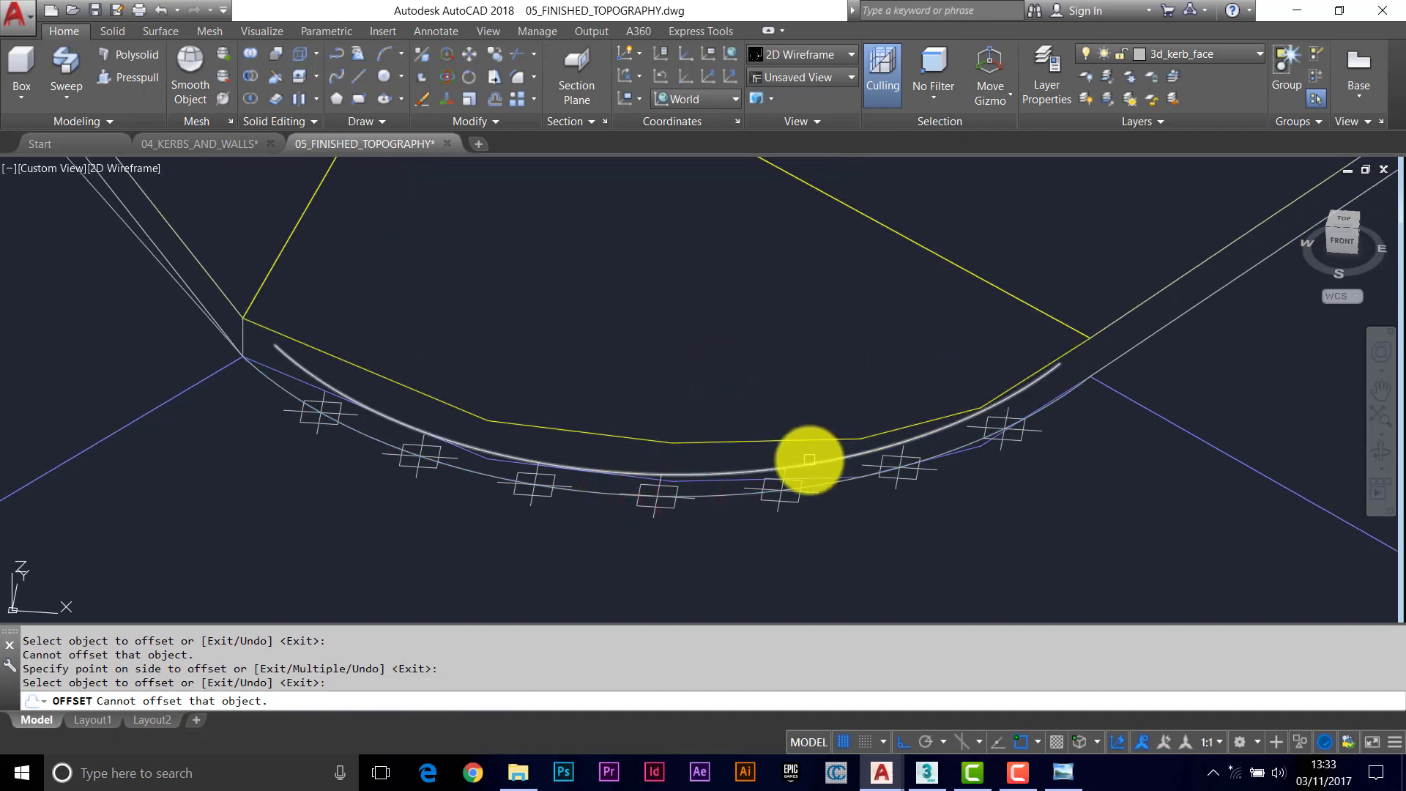
key("Escape")
key("Escape")
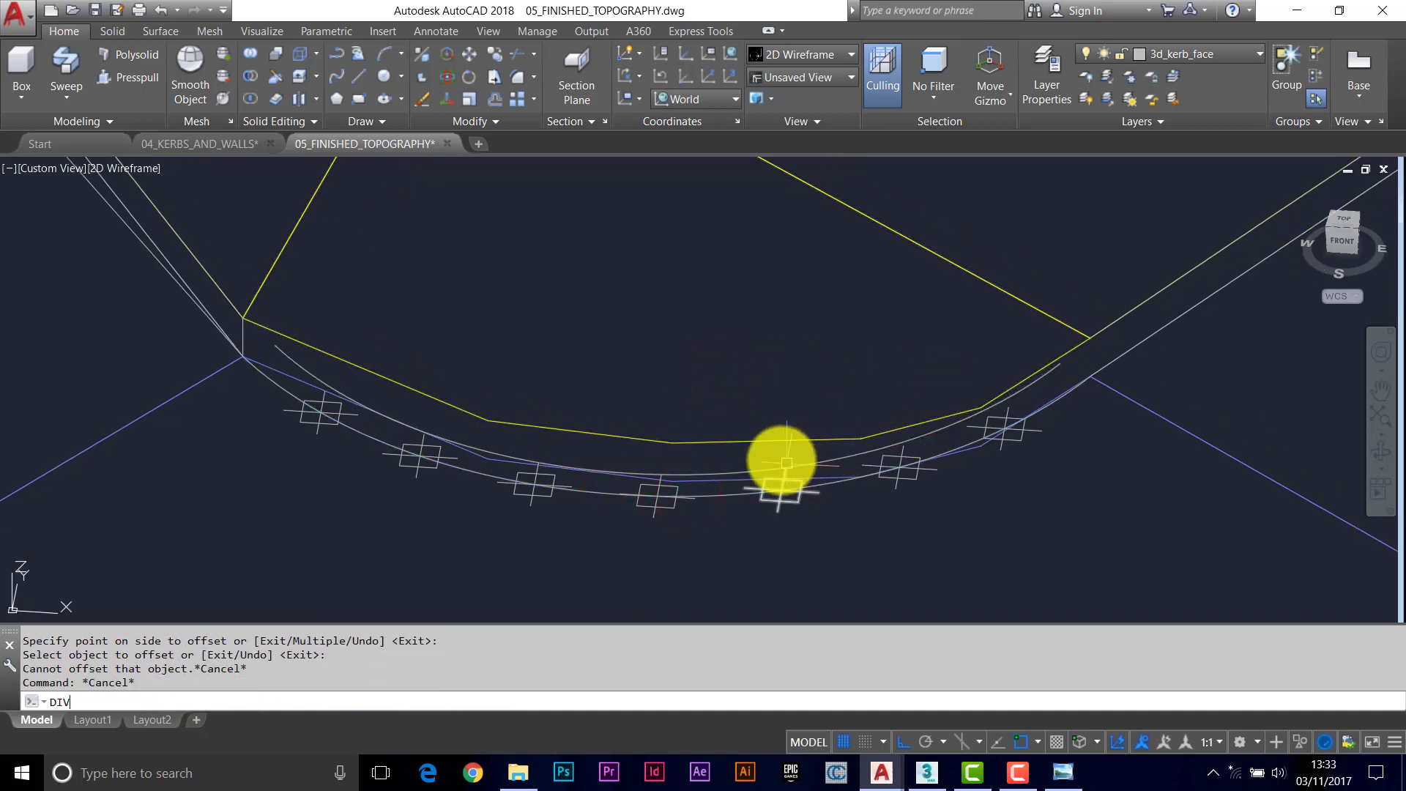
Step: Divide the inner offset arc into 8 equal segments with points
type("DIV")
key("Return")
left_click(738, 470)
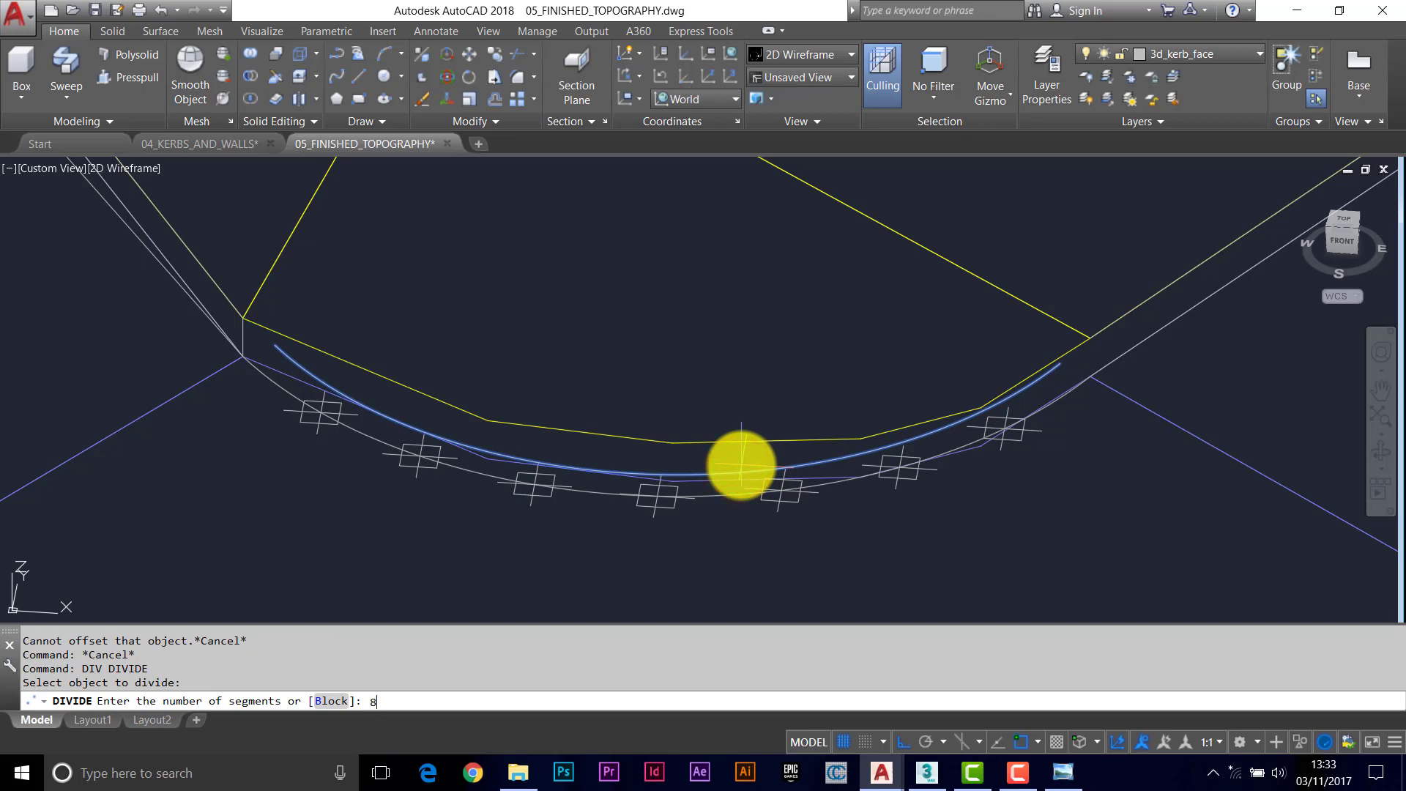
key("Return")
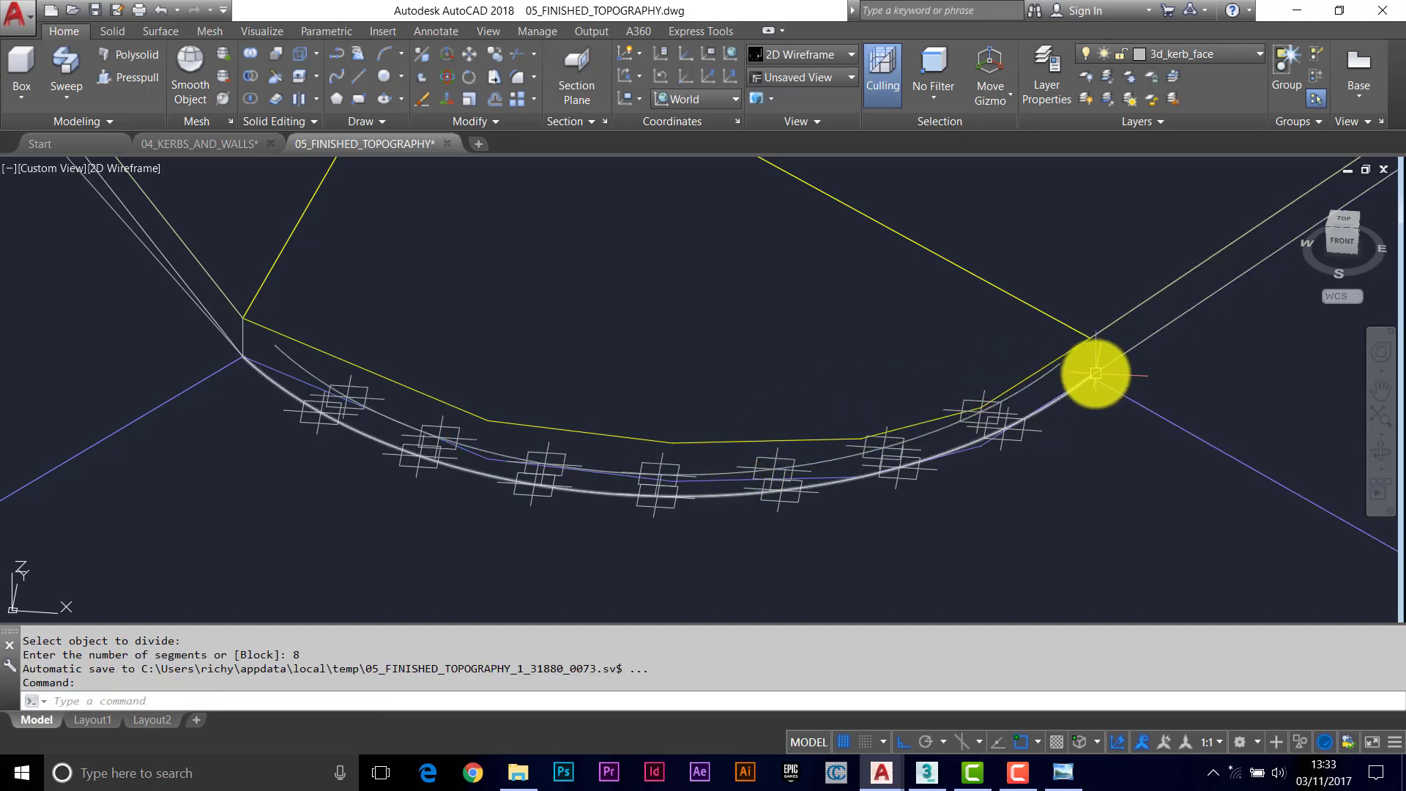
Step: Build a strip of eight four-sided 3D faces between the two arcs, snapping to their endpoints and matching division points
type("3f")
key("Return")
left_click(1087, 376)
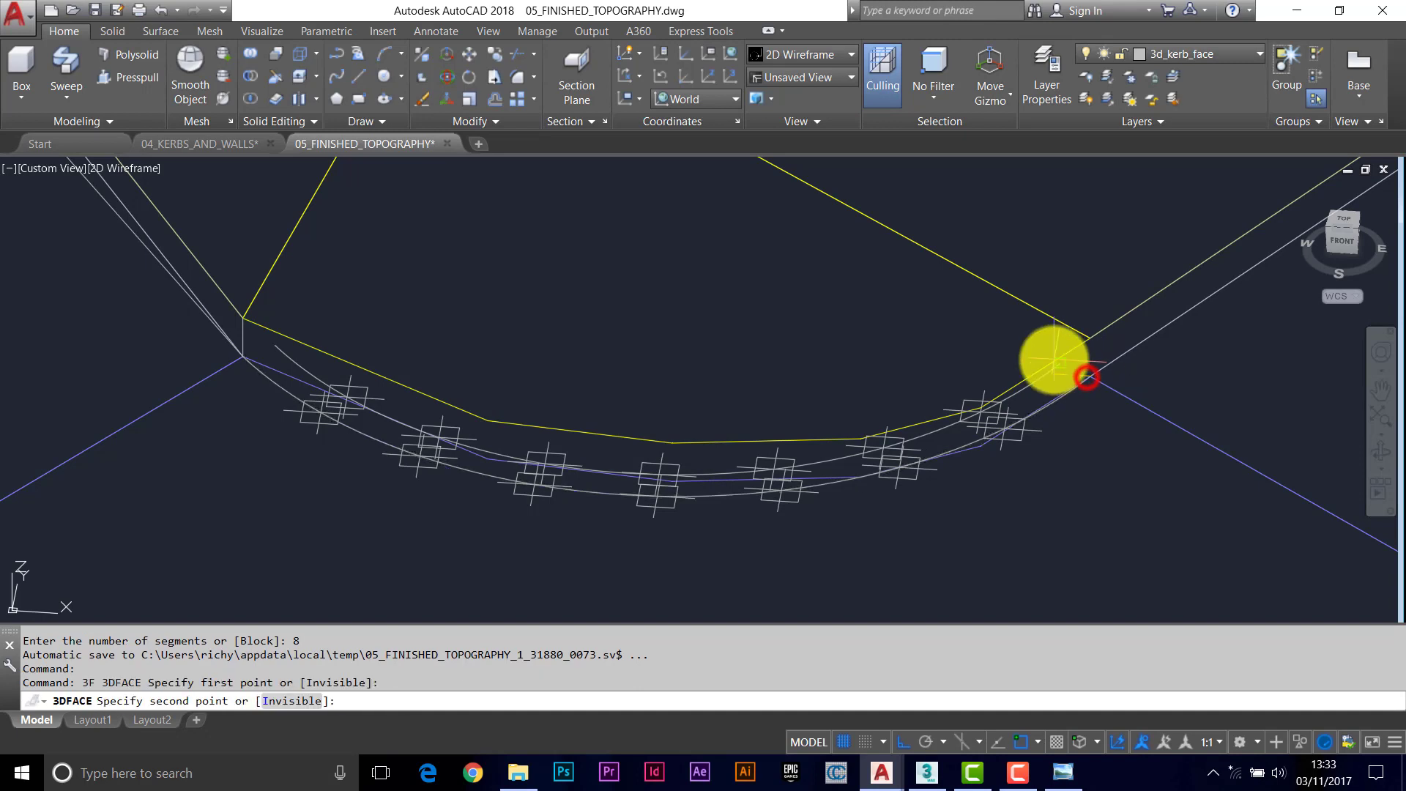
left_click(1063, 362)
left_click(978, 416)
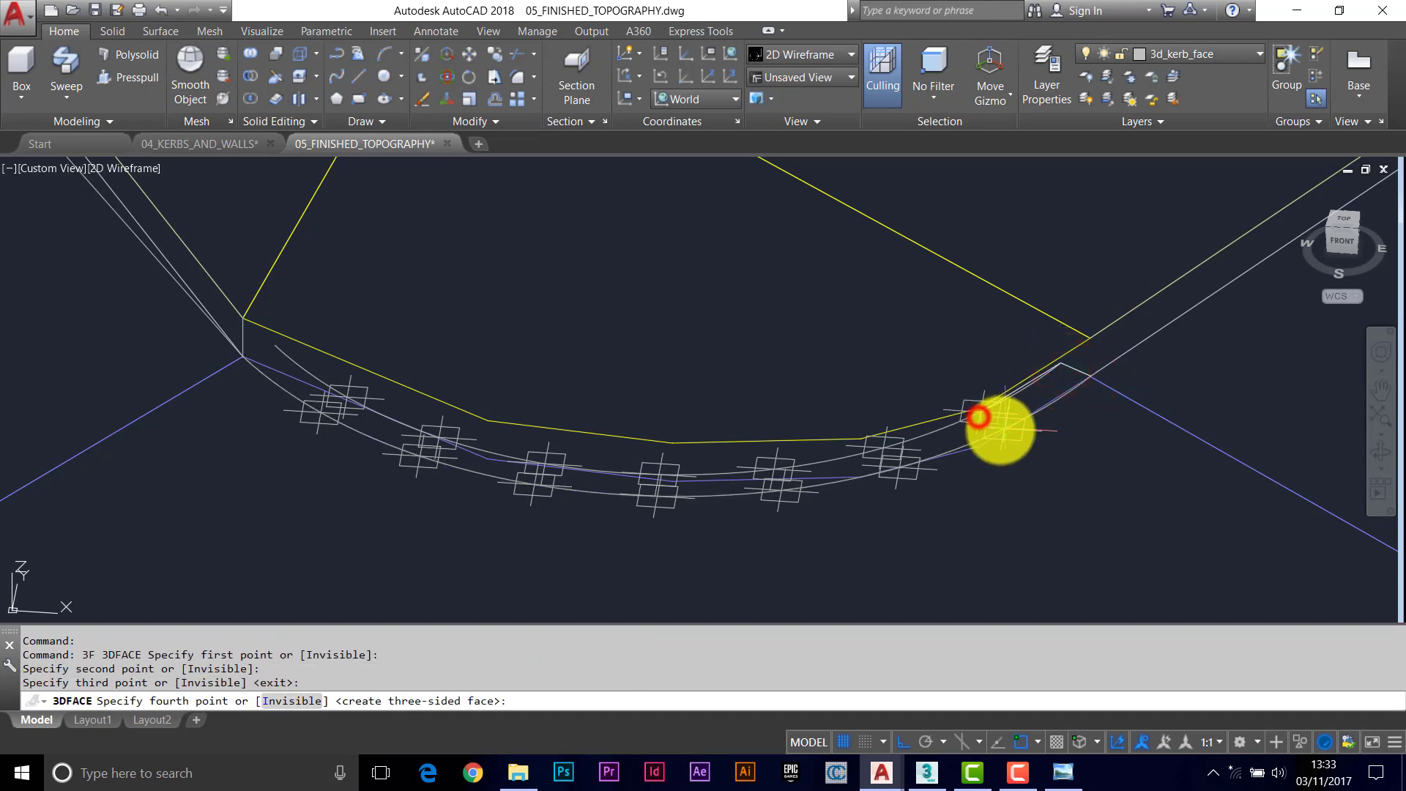
left_click(1000, 428)
left_click(910, 474)
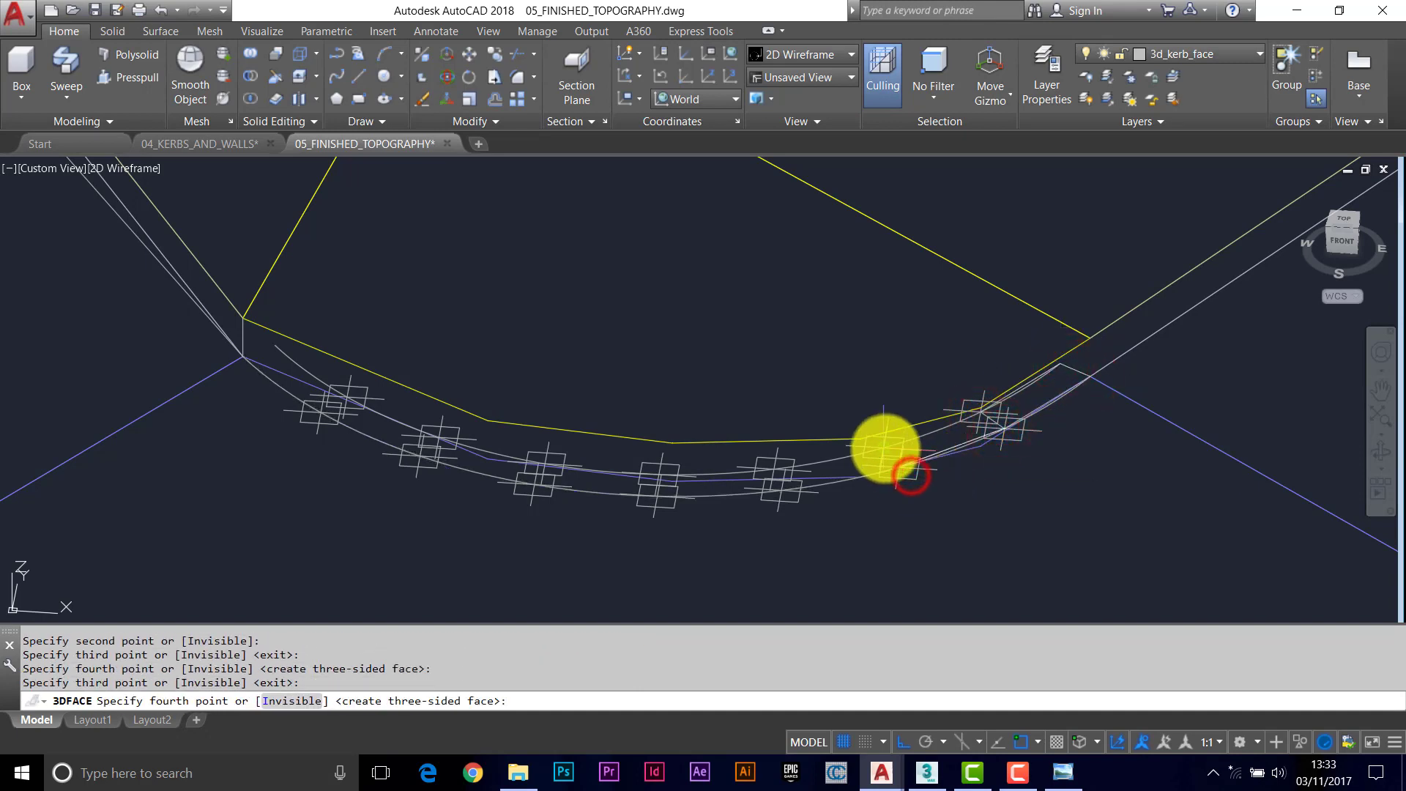
left_click(884, 448)
left_click(776, 473)
left_click(780, 492)
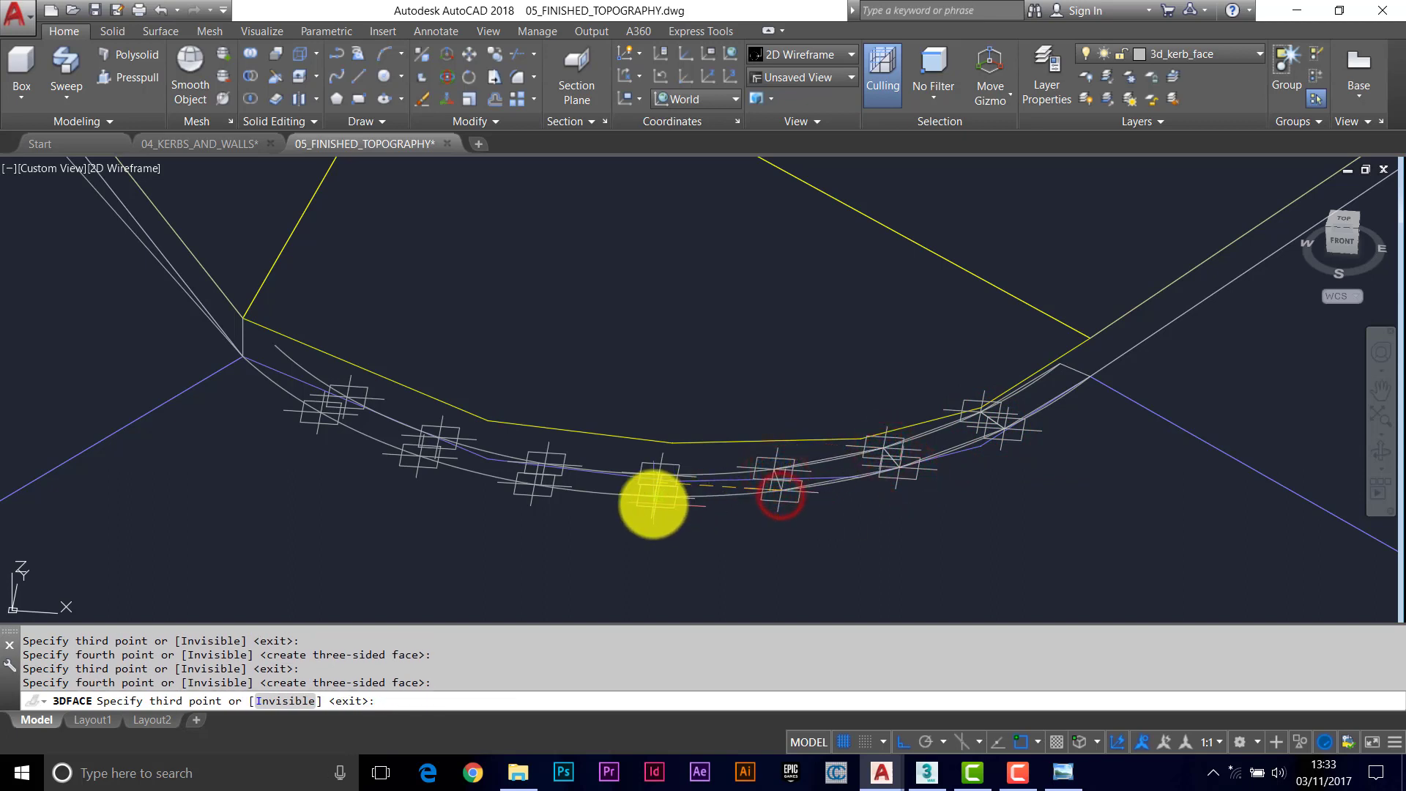
left_click(653, 504)
left_click(656, 473)
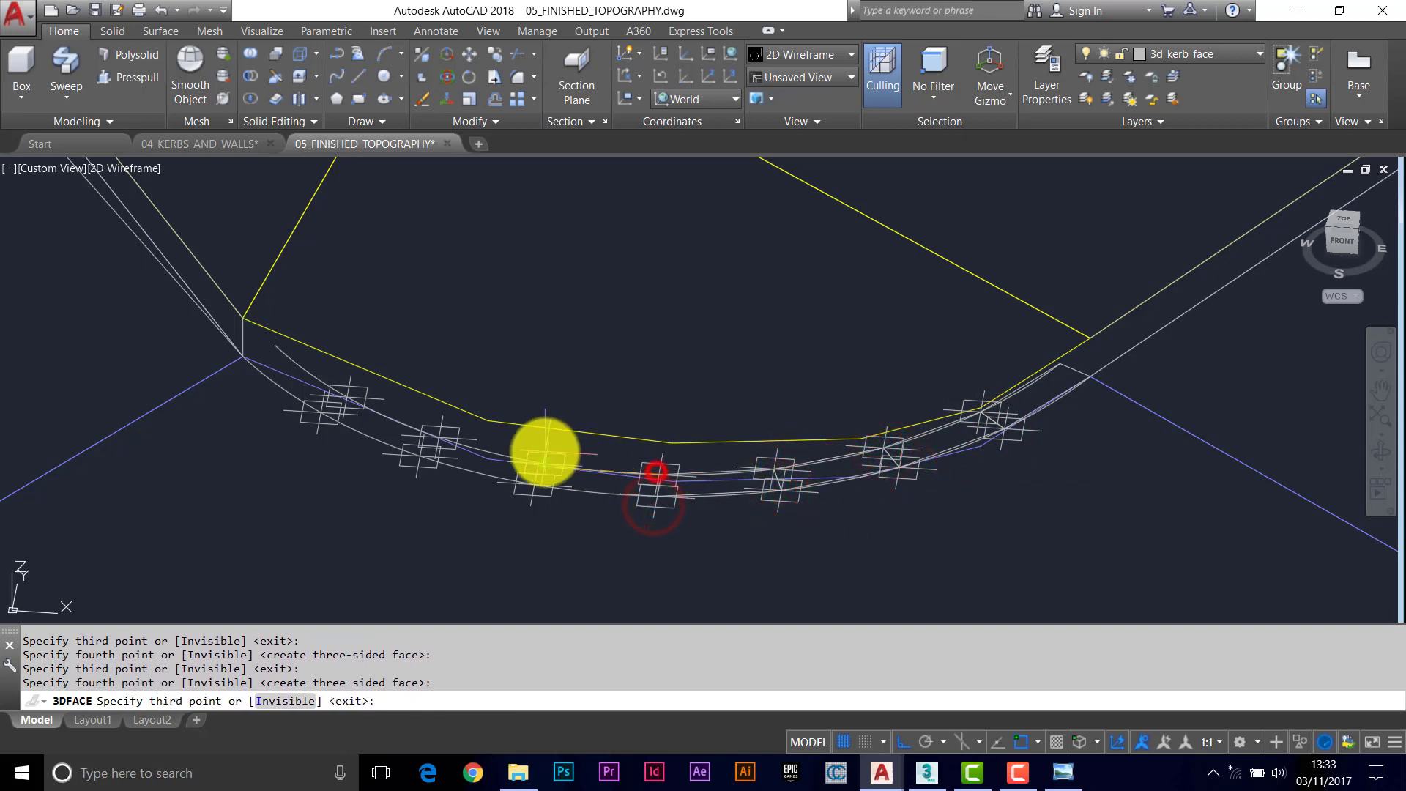
left_click(545, 459)
left_click(415, 459)
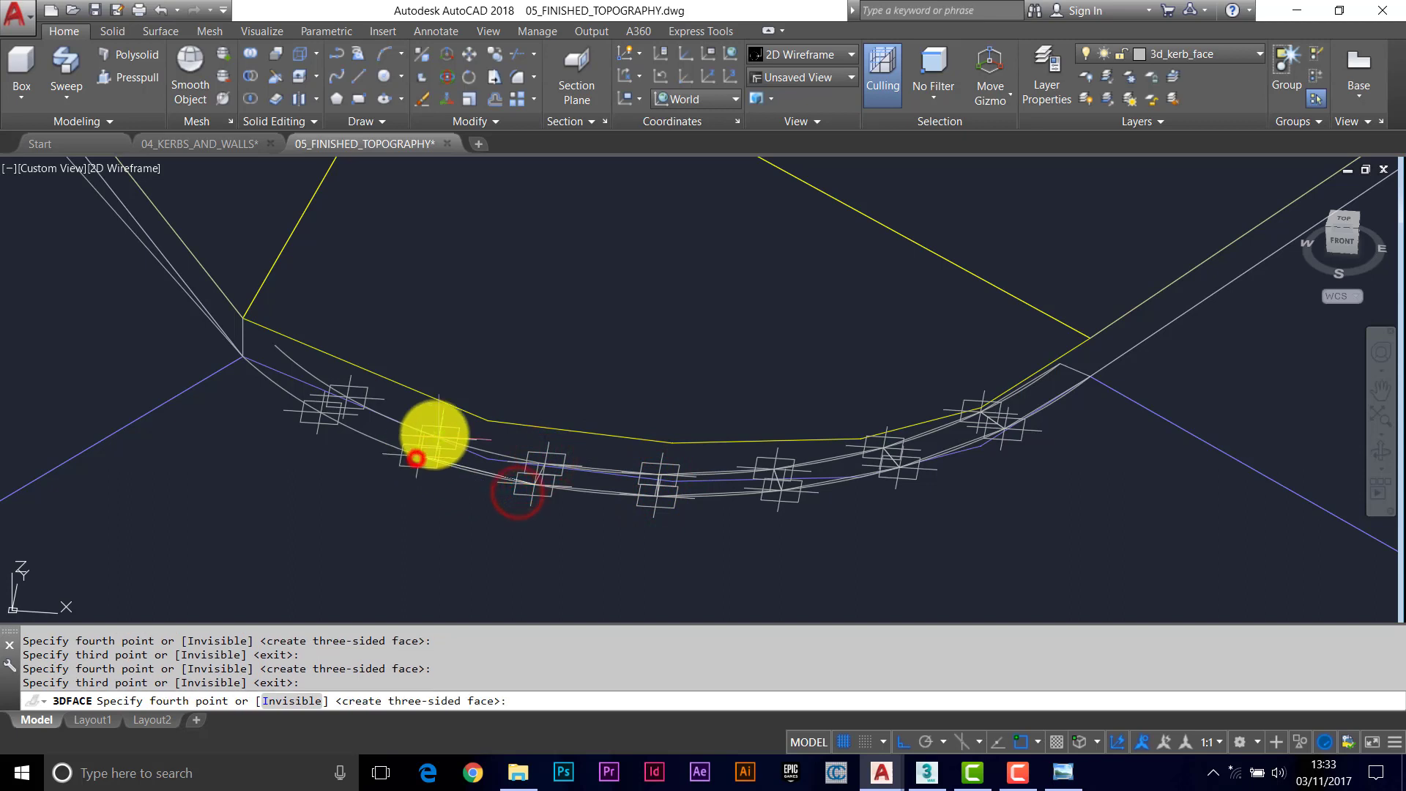
left_click(433, 435)
left_click(352, 396)
left_click(320, 405)
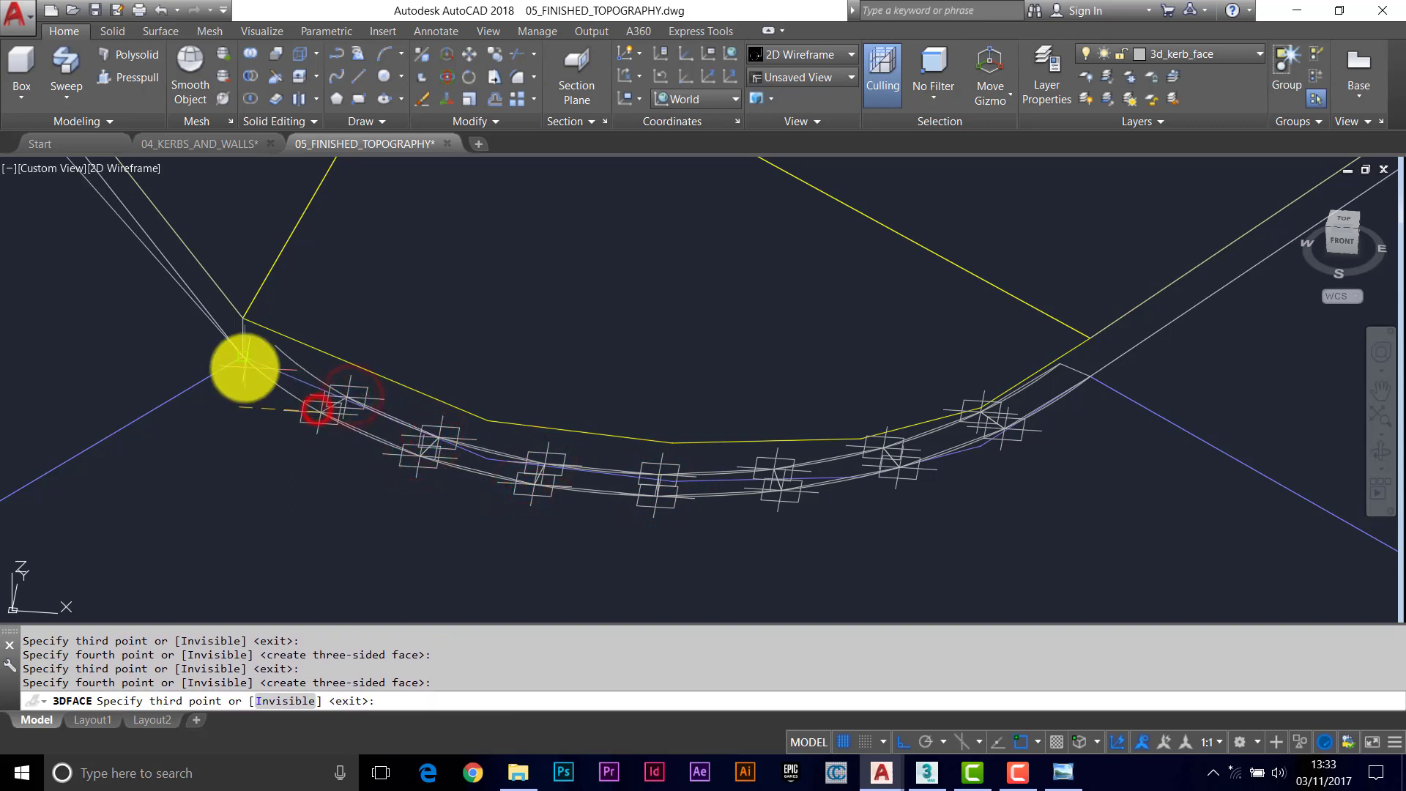
left_click(243, 365)
left_click(268, 347)
key("Escape")
key("Escape")
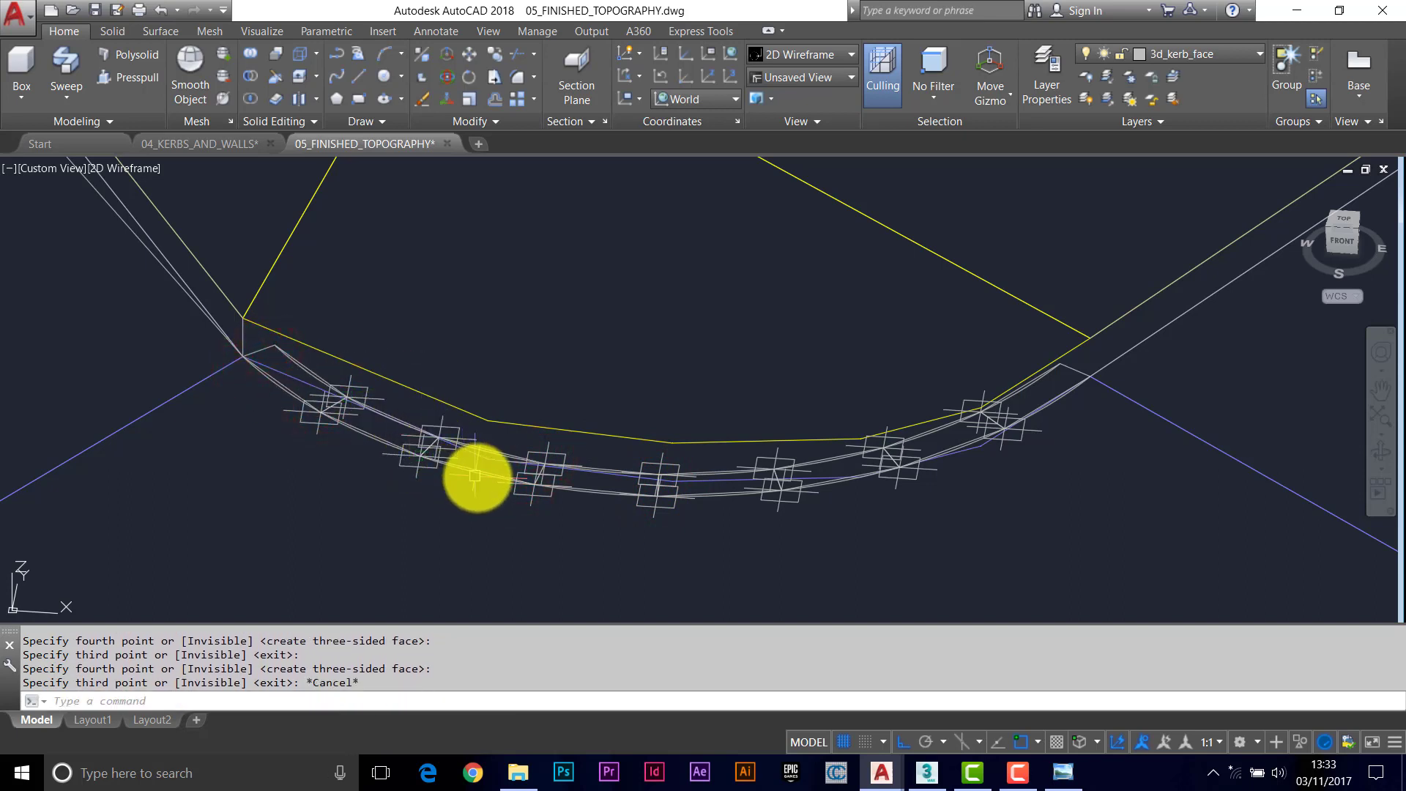
Step: Filter-select all point objects on the 3d_kerb_face layer with SSX and erase them
scroll(508, 492, "up", 2)
type("SS")
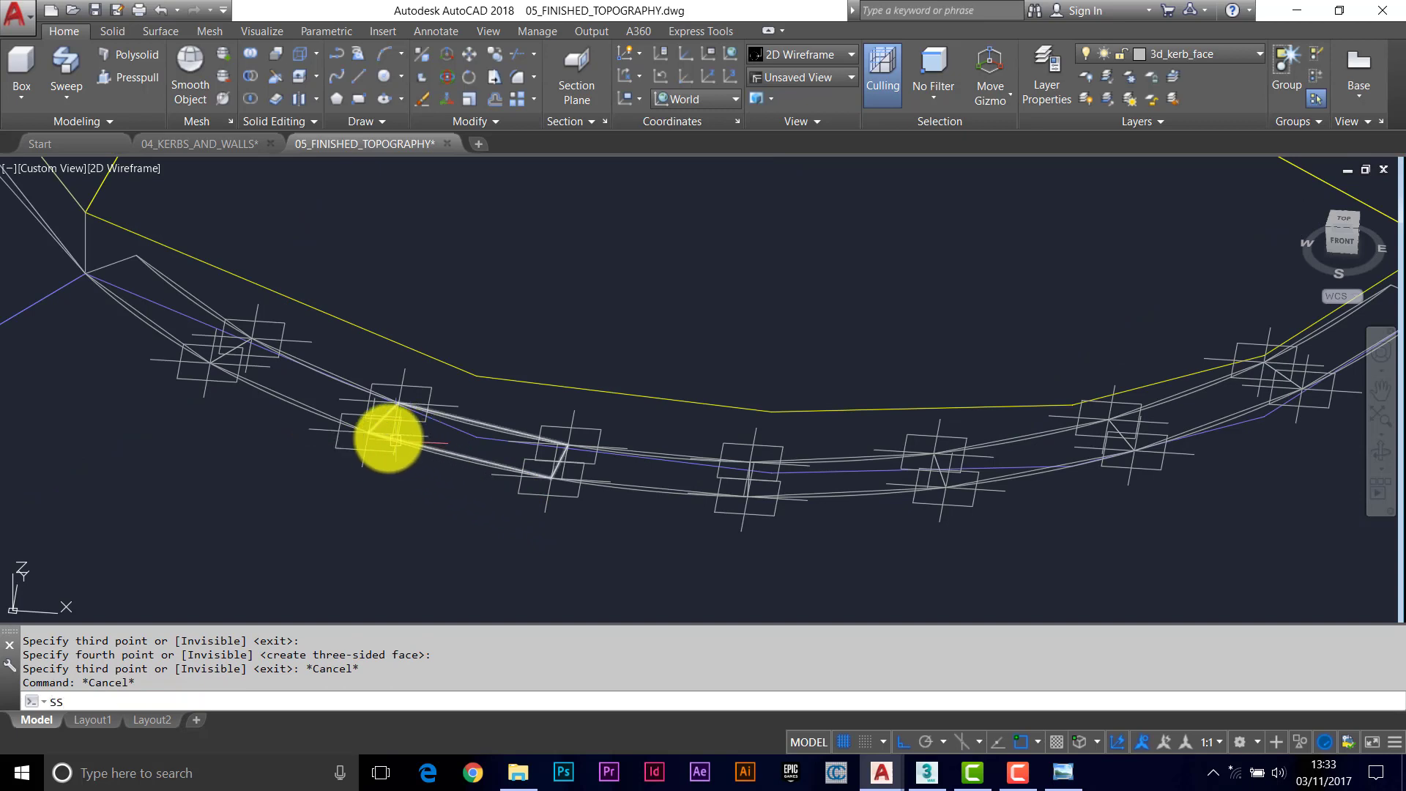
type("X")
key("Return")
left_click(275, 327)
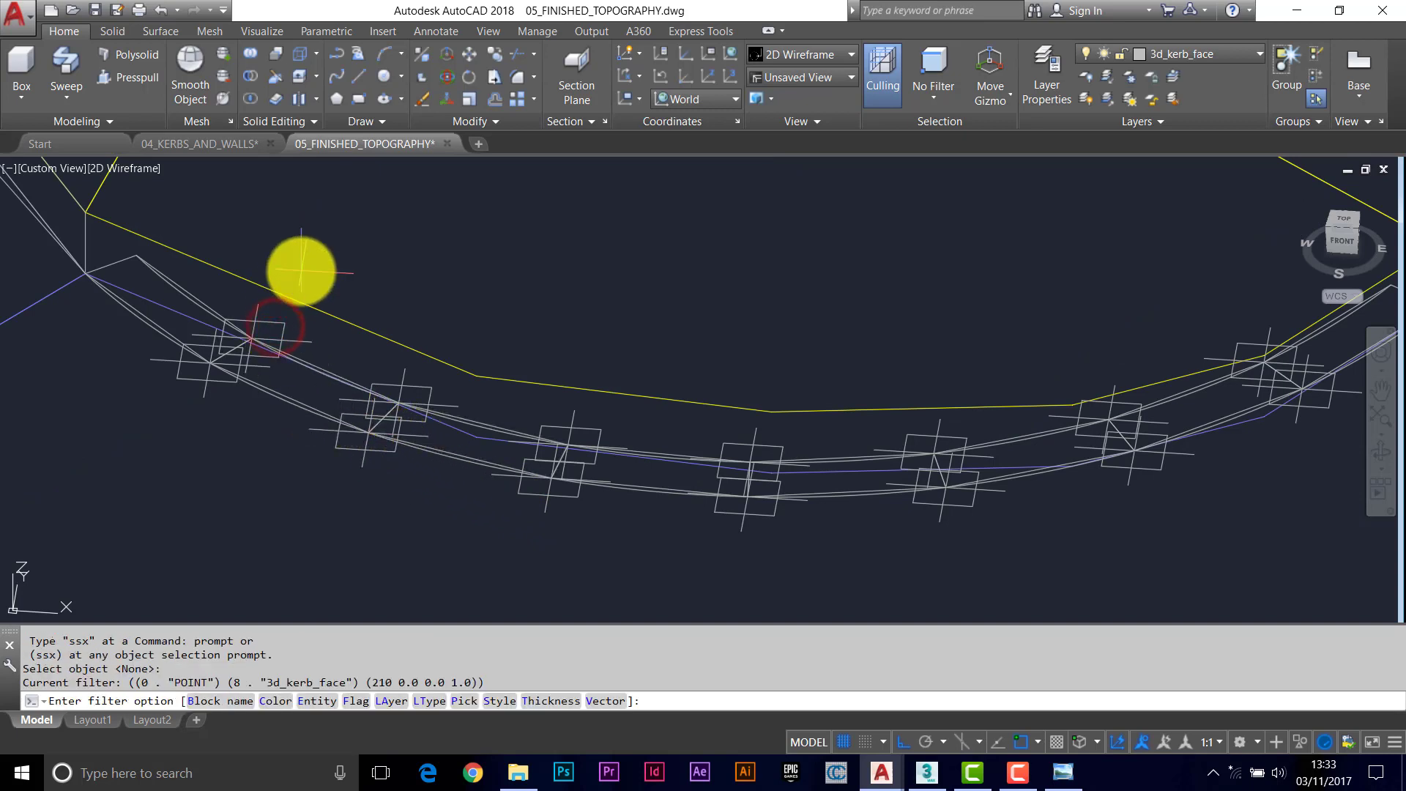
key("Return")
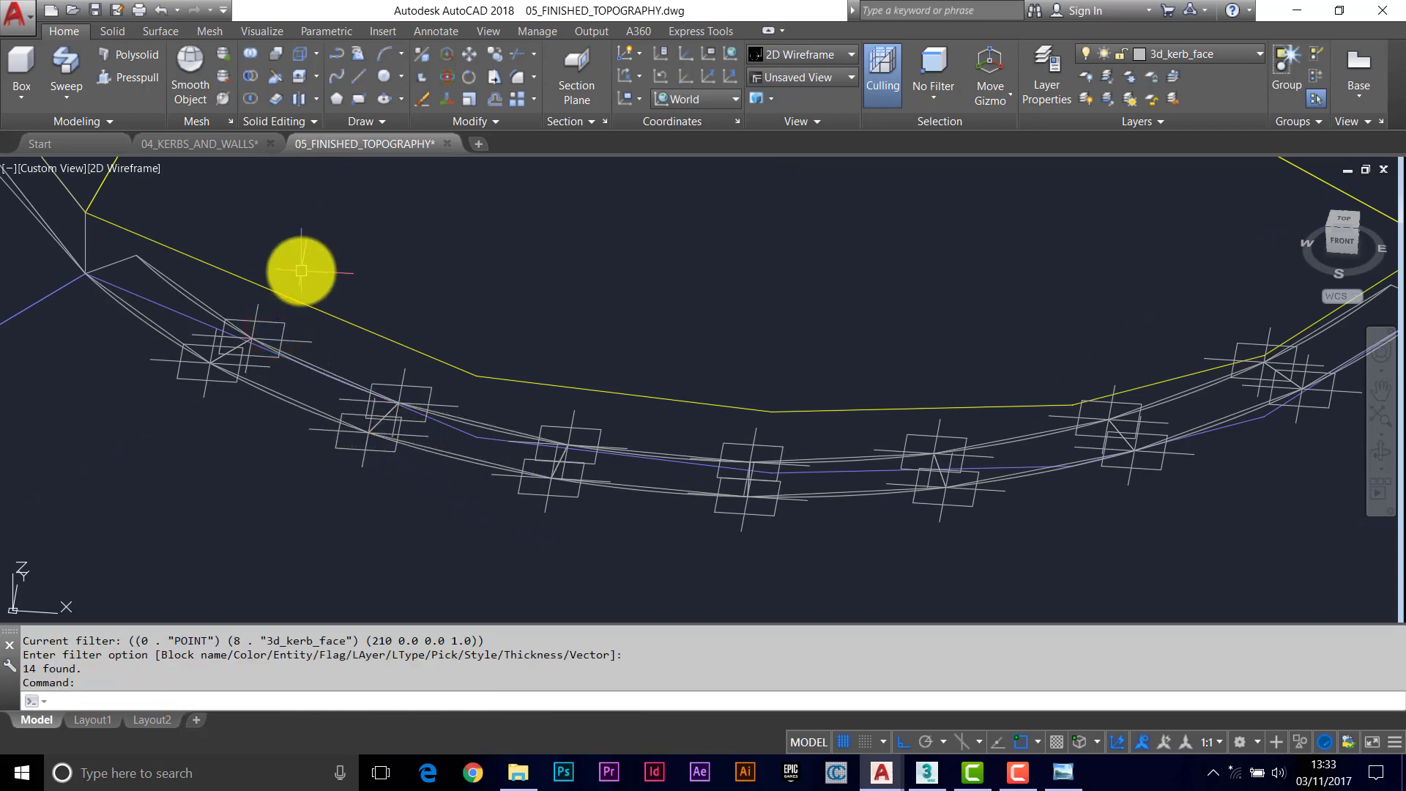
type("E")
key("Return")
type("P")
key("Return")
key("Return")
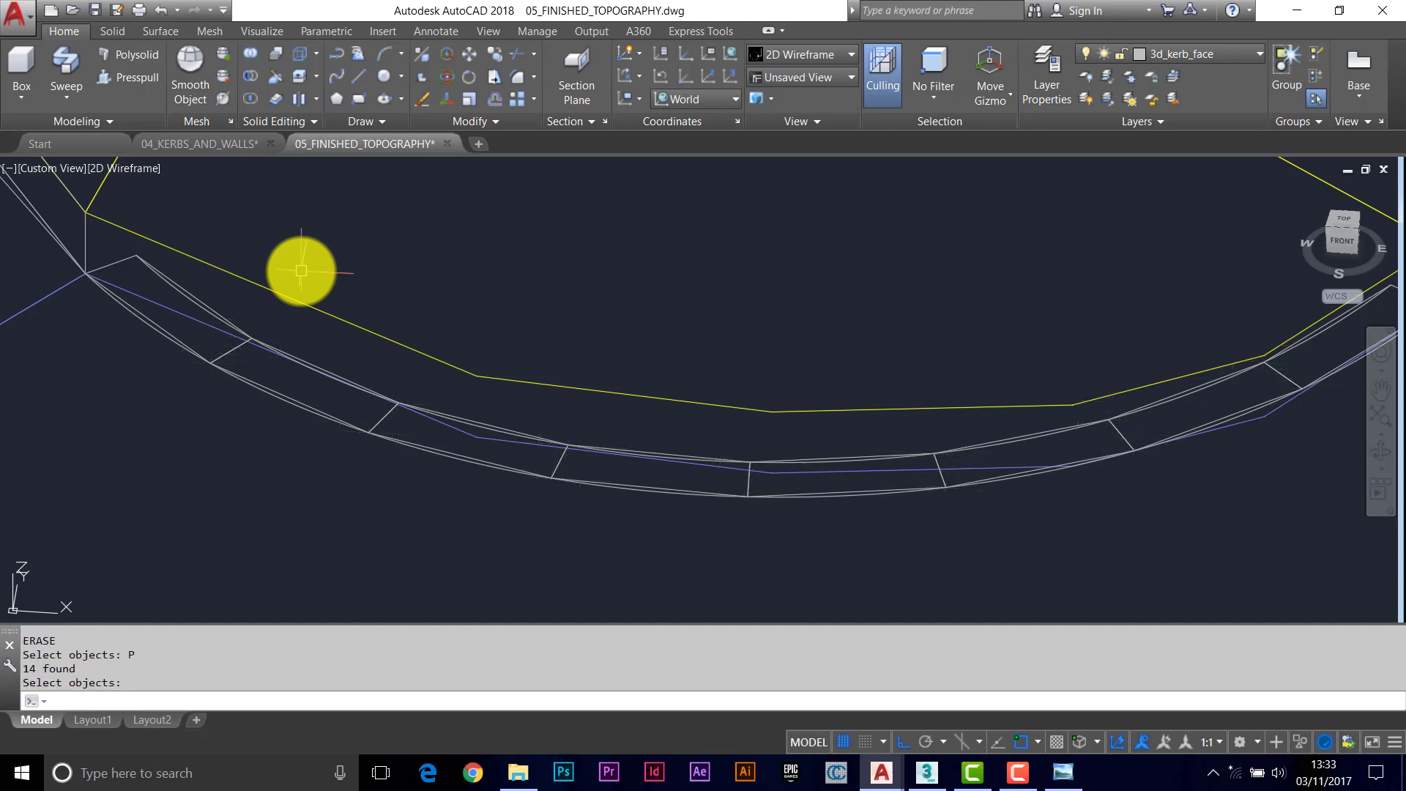
Step: Erase the outer and inner construction arcs, keeping the new kerb faces
left_click(260, 394)
key("Delete")
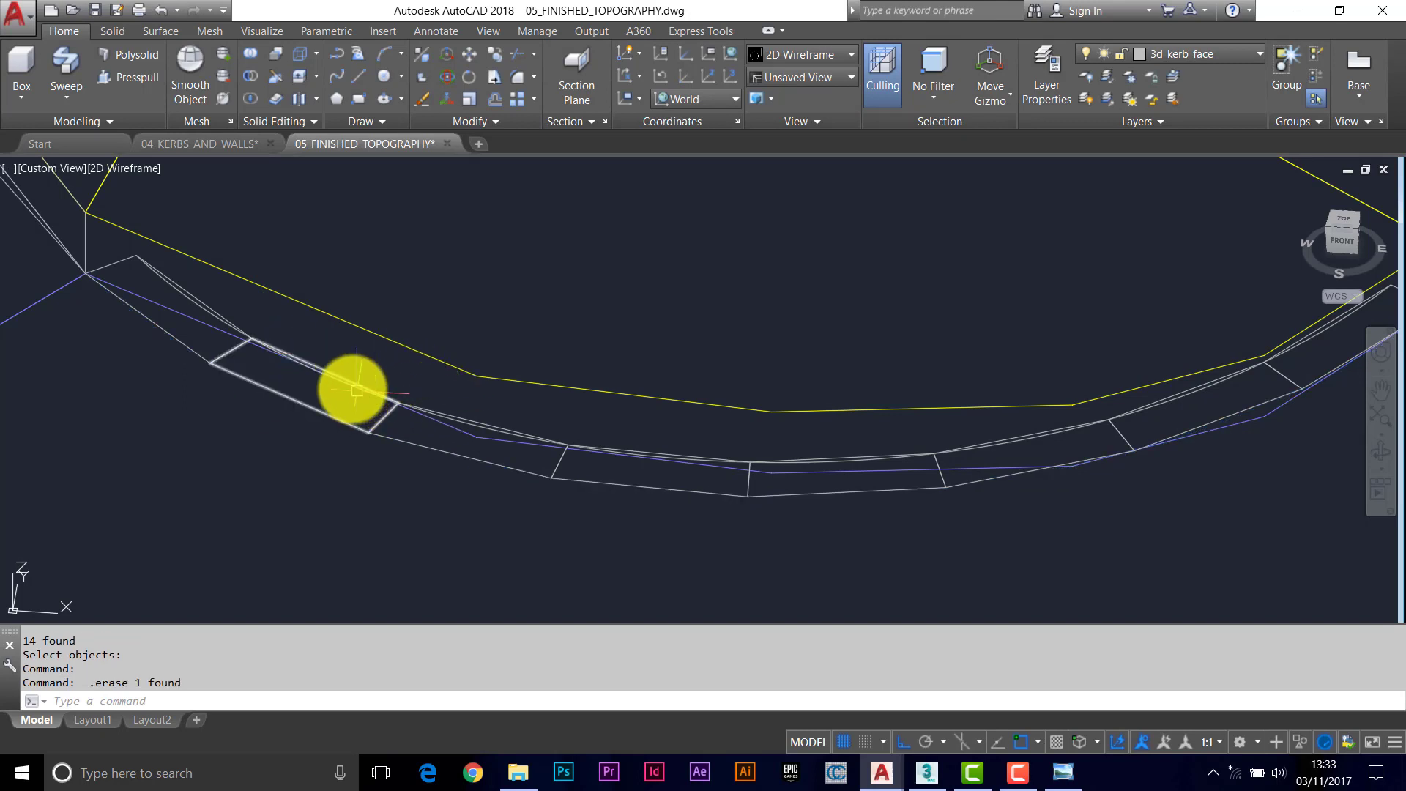
scroll(290, 349, "up", 3)
left_click(248, 338)
key("Delete")
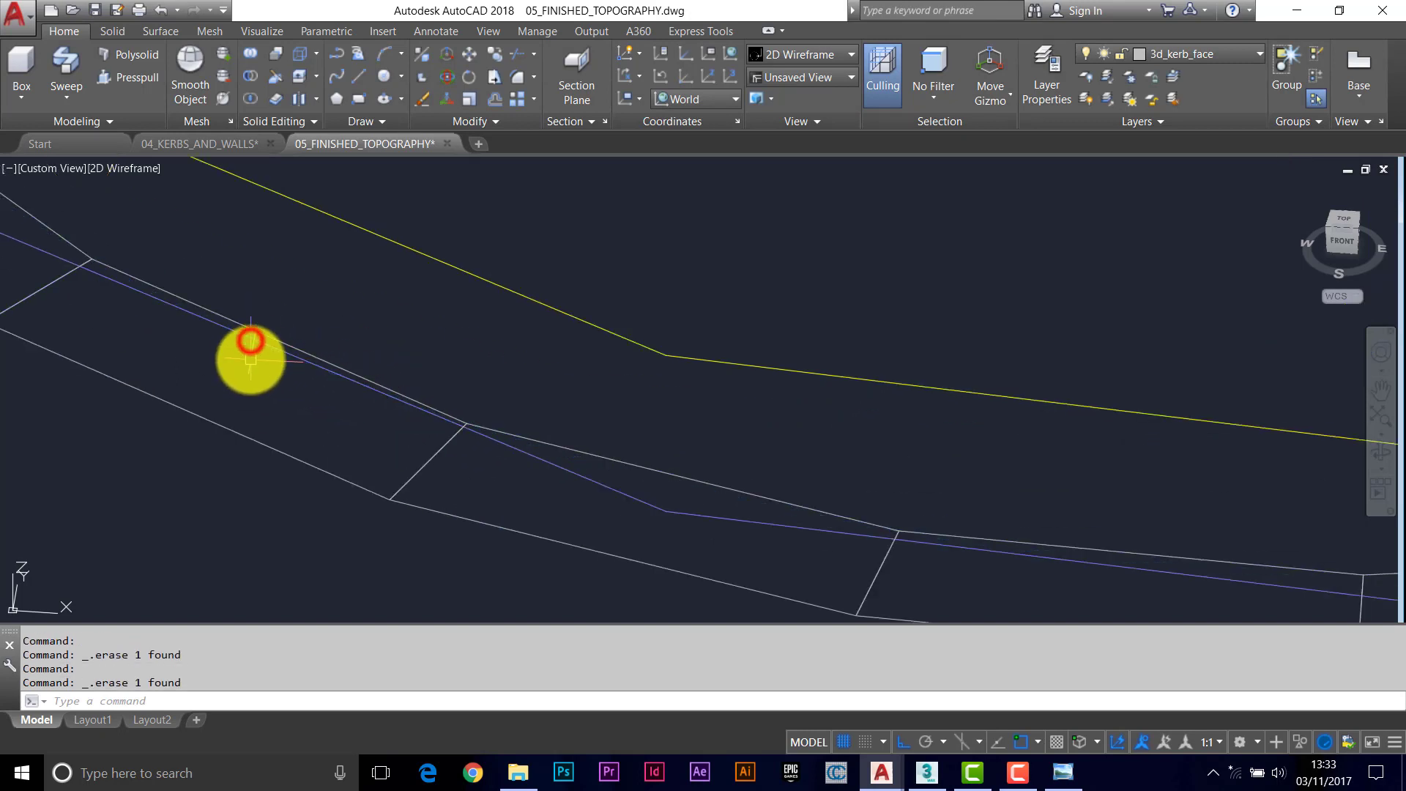
Step: Draw a chain of lines along the outer edge of the new kerb strip, through every face corner from end to end
scroll(307, 370, "down", 5)
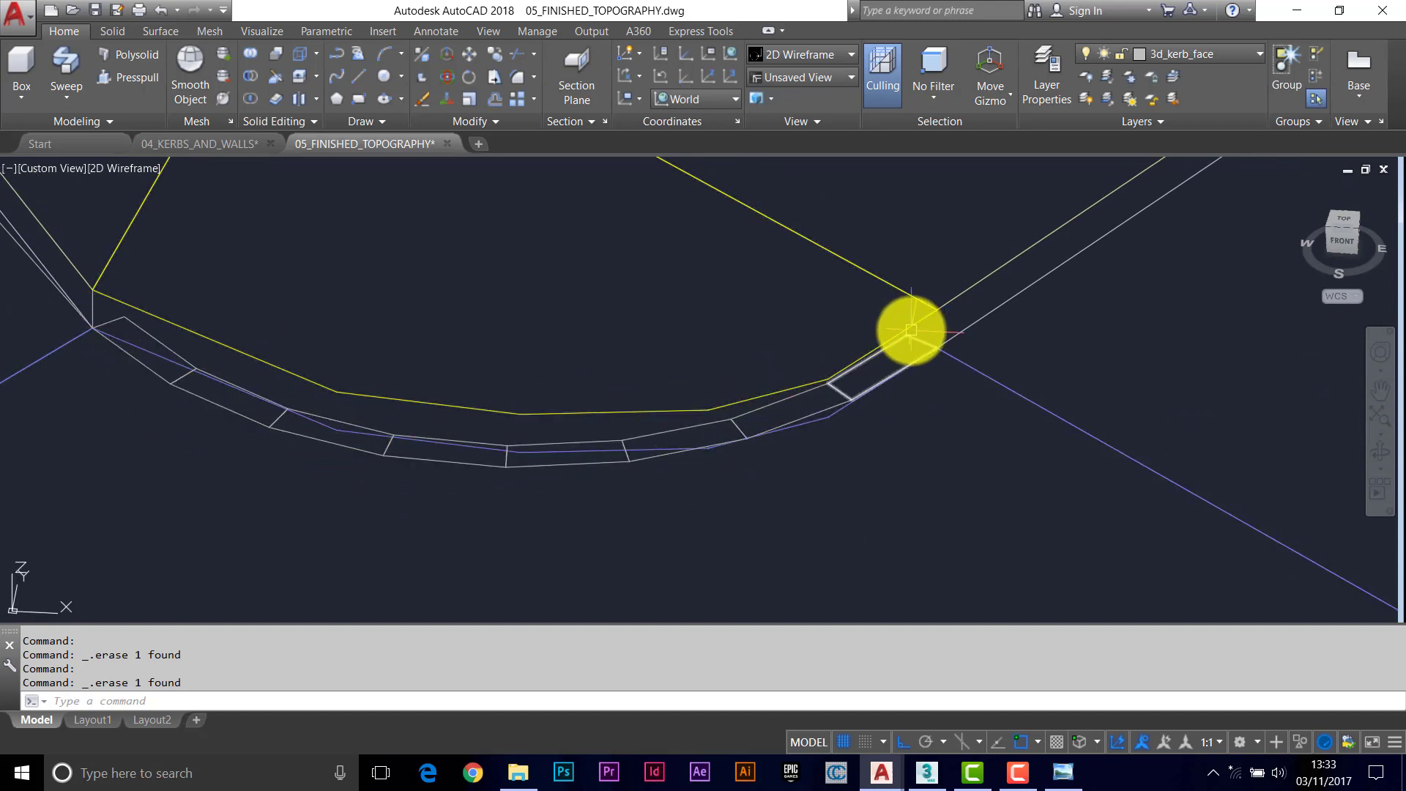
type("l")
key("Return")
left_click(104, 330)
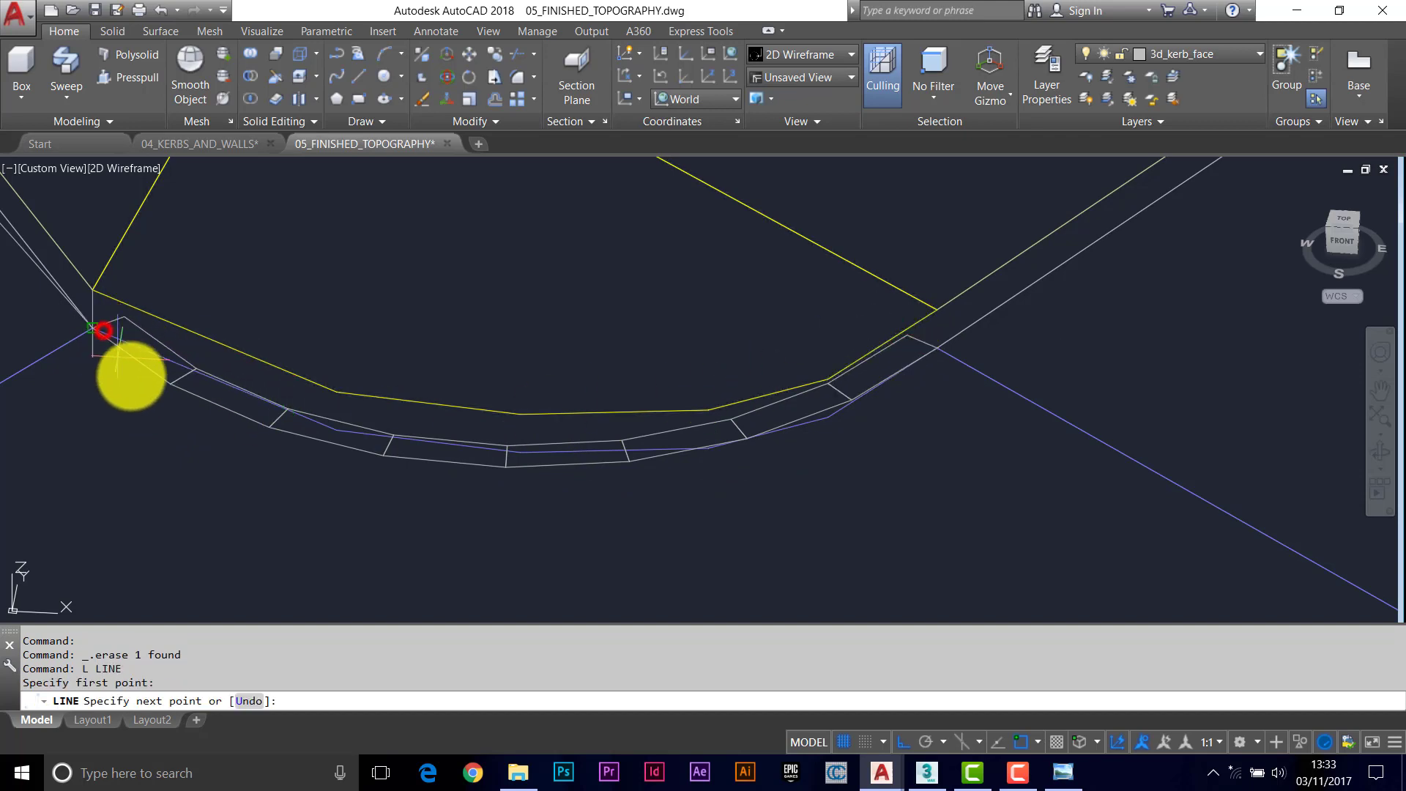
left_click(154, 380)
left_click(280, 427)
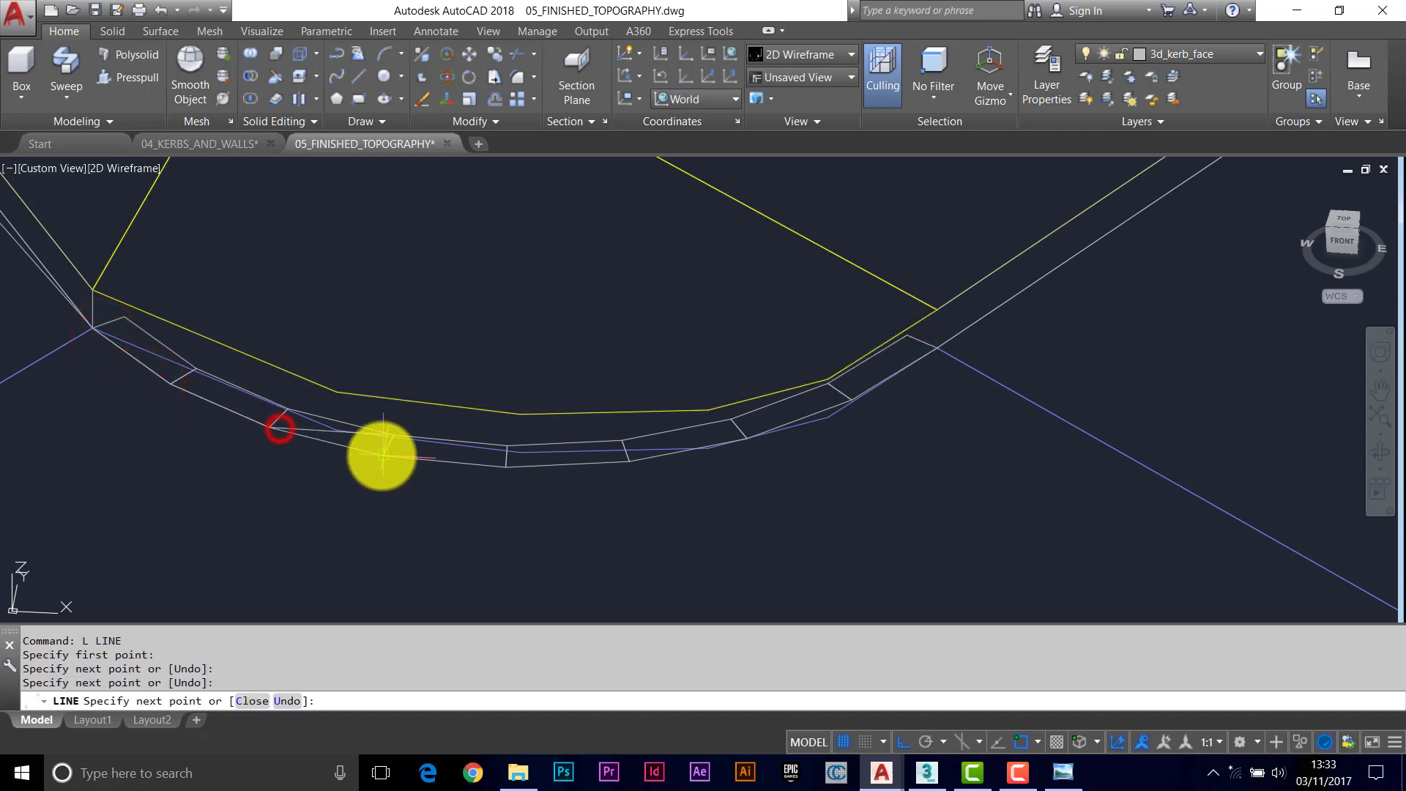
left_click(382, 457)
left_click(511, 467)
left_click(639, 466)
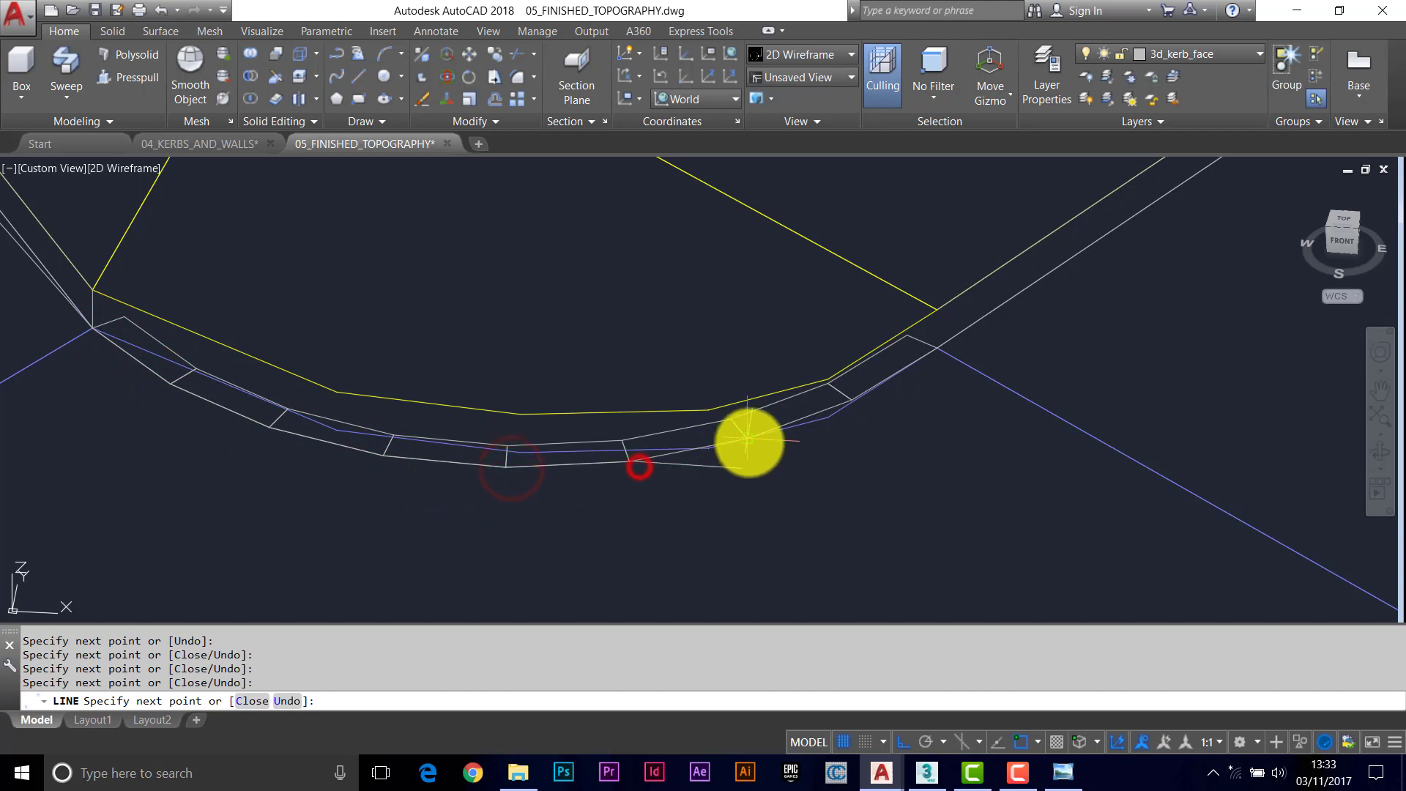
left_click(748, 443)
left_click(855, 403)
left_click(935, 353)
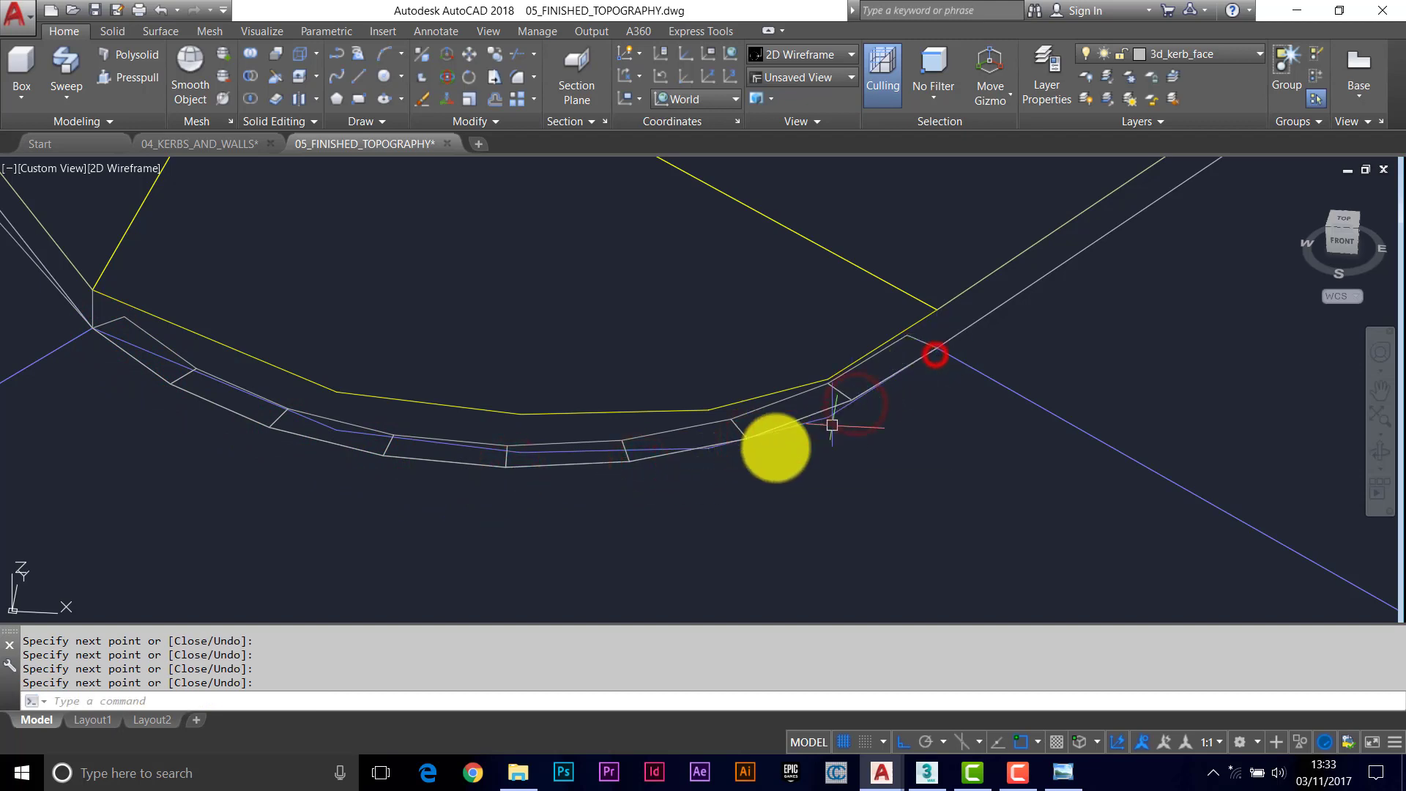
key("Return")
Step: Move the new kerb faces and edge lines up from the kerb base corner to the yellow surface corner directly above
type("m")
key("Return")
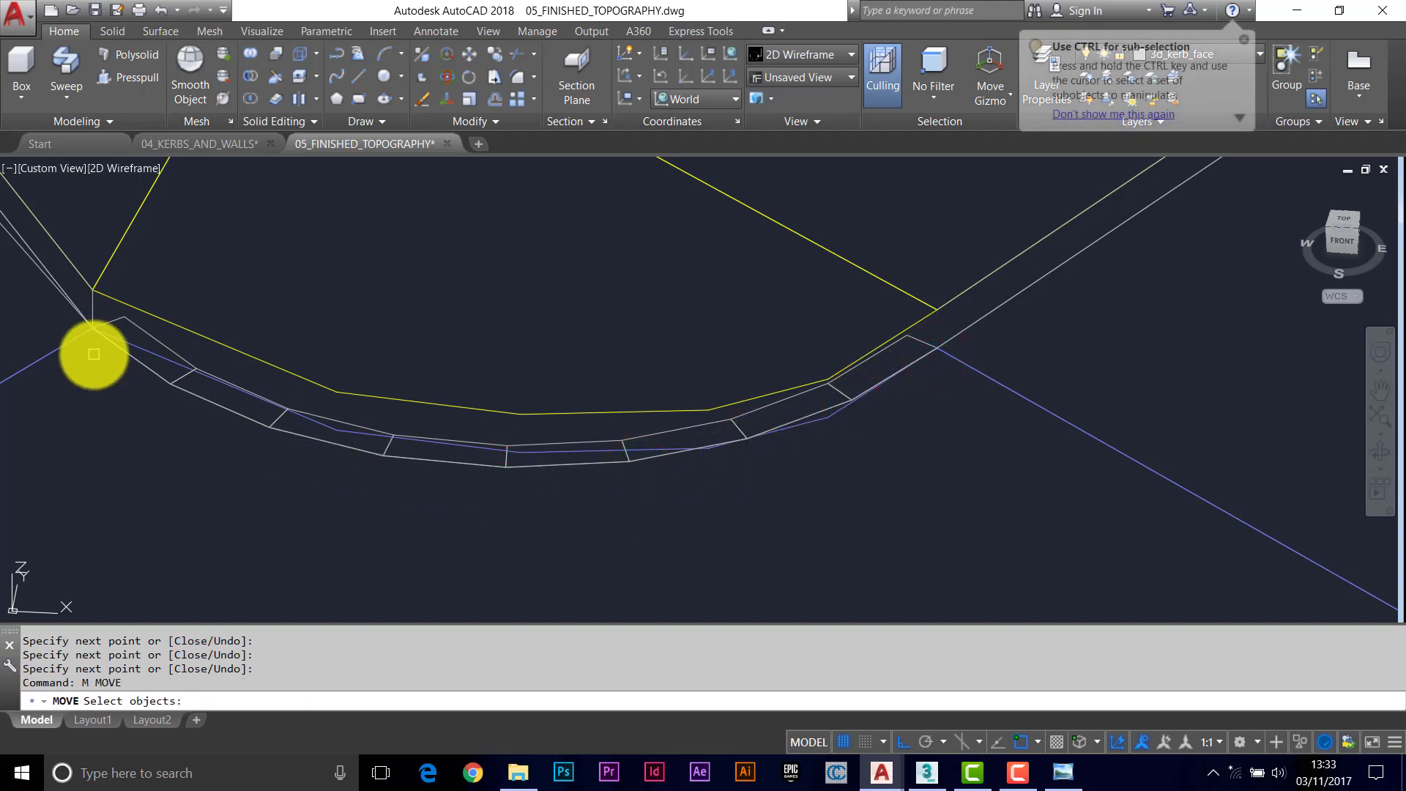
type("w")
key("Return")
left_click(70, 270)
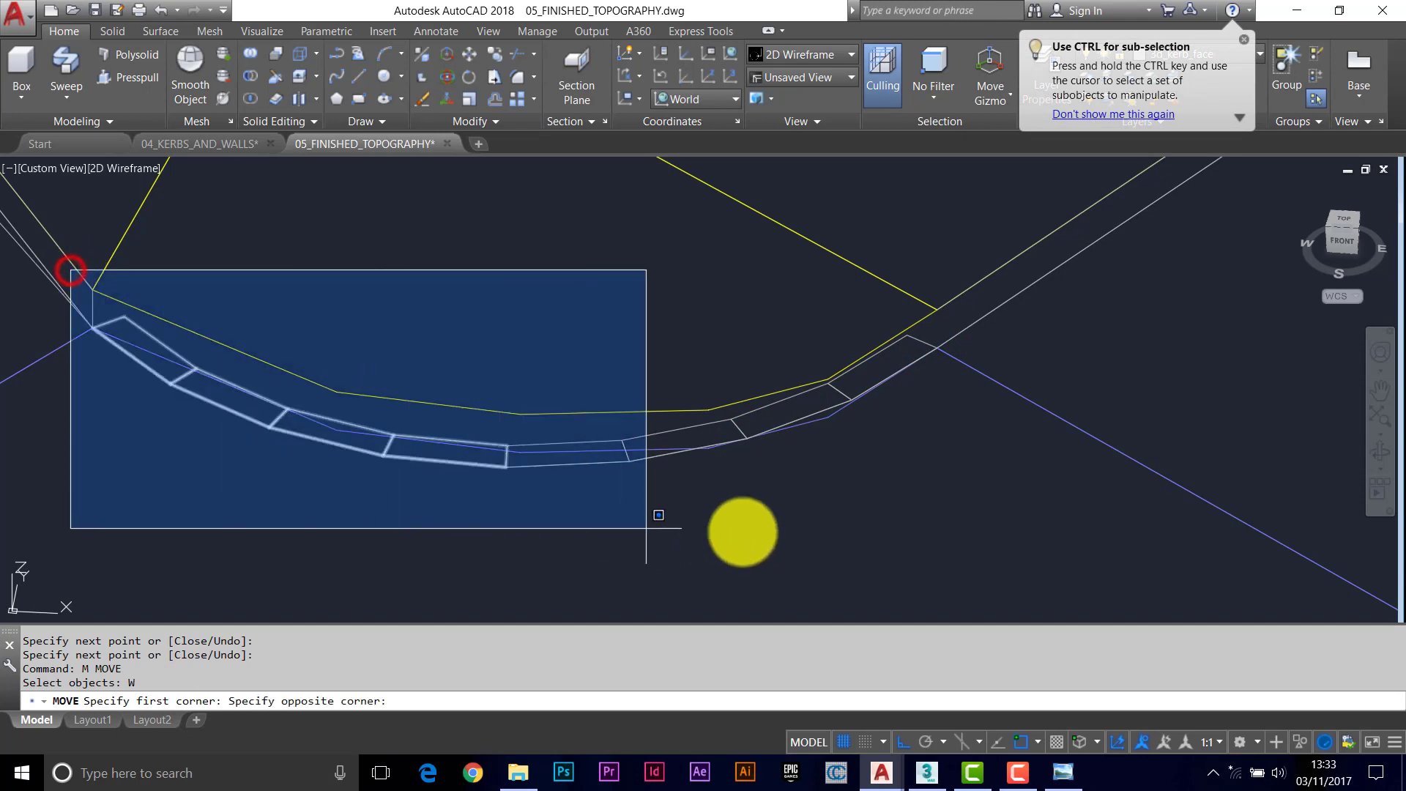
left_click(1000, 539)
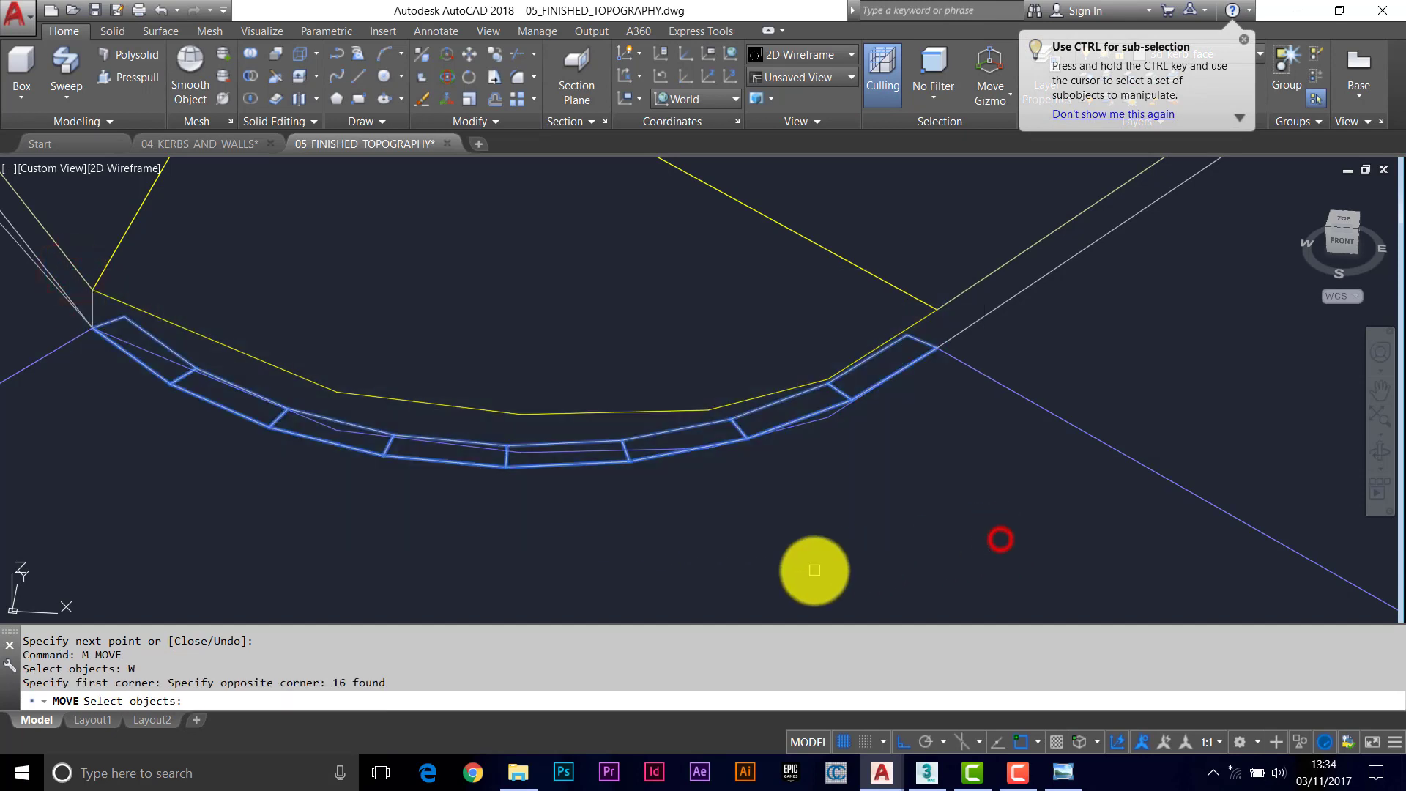
left_click(944, 352)
left_click(943, 314)
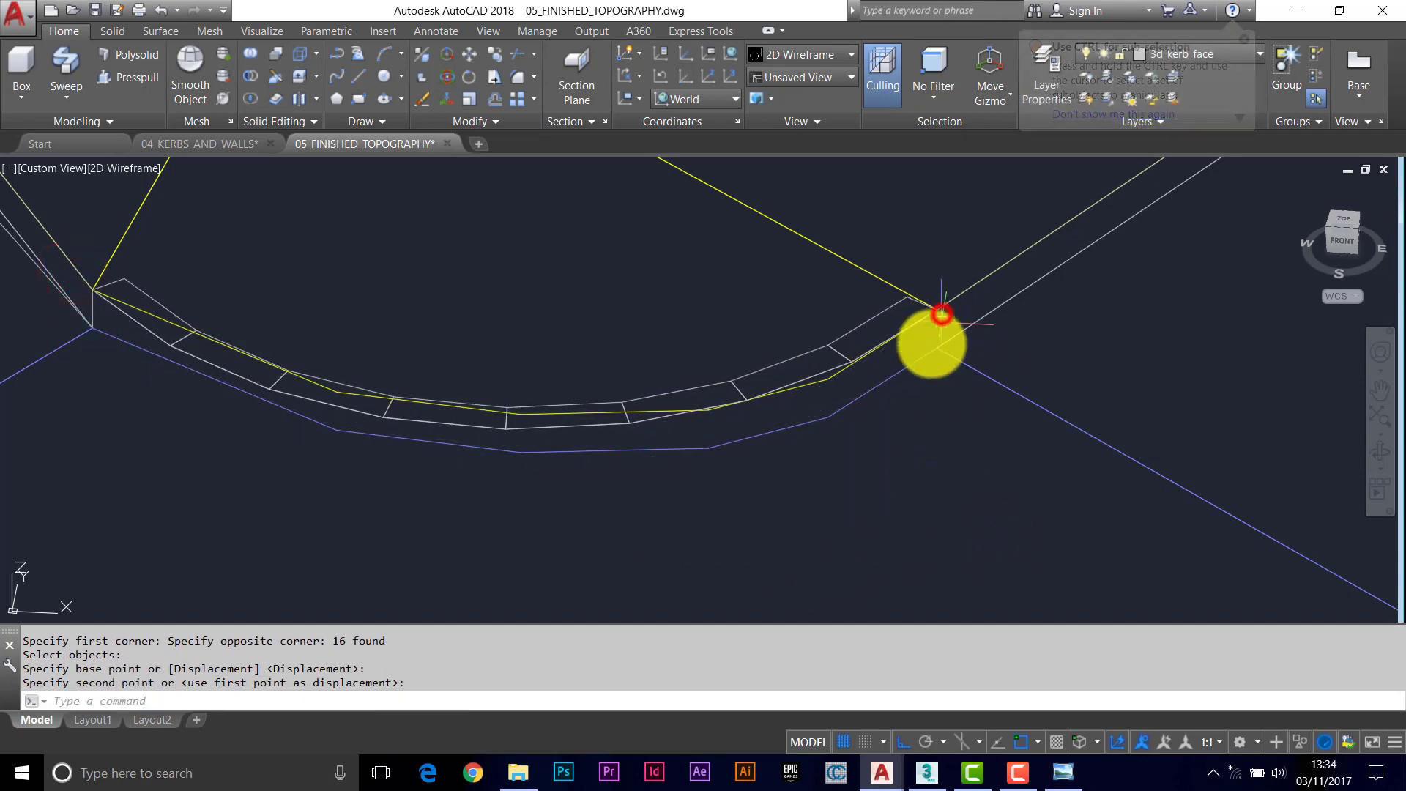
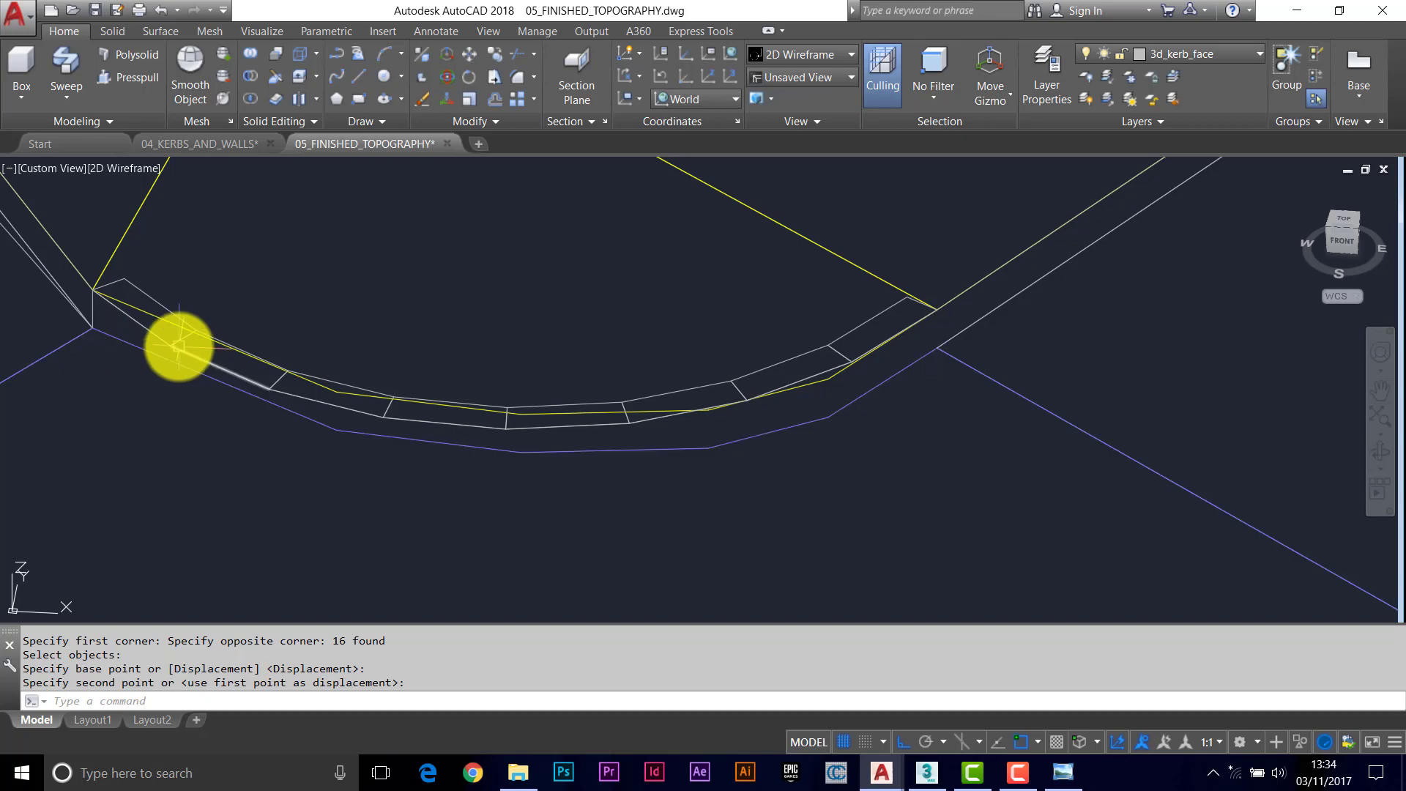
Step: Give all eight lines along the outer edge of the new kerb strip a thickness of -0.125
middle_click_drag(261, 360, 559, 355)
type("ch")
key("Return")
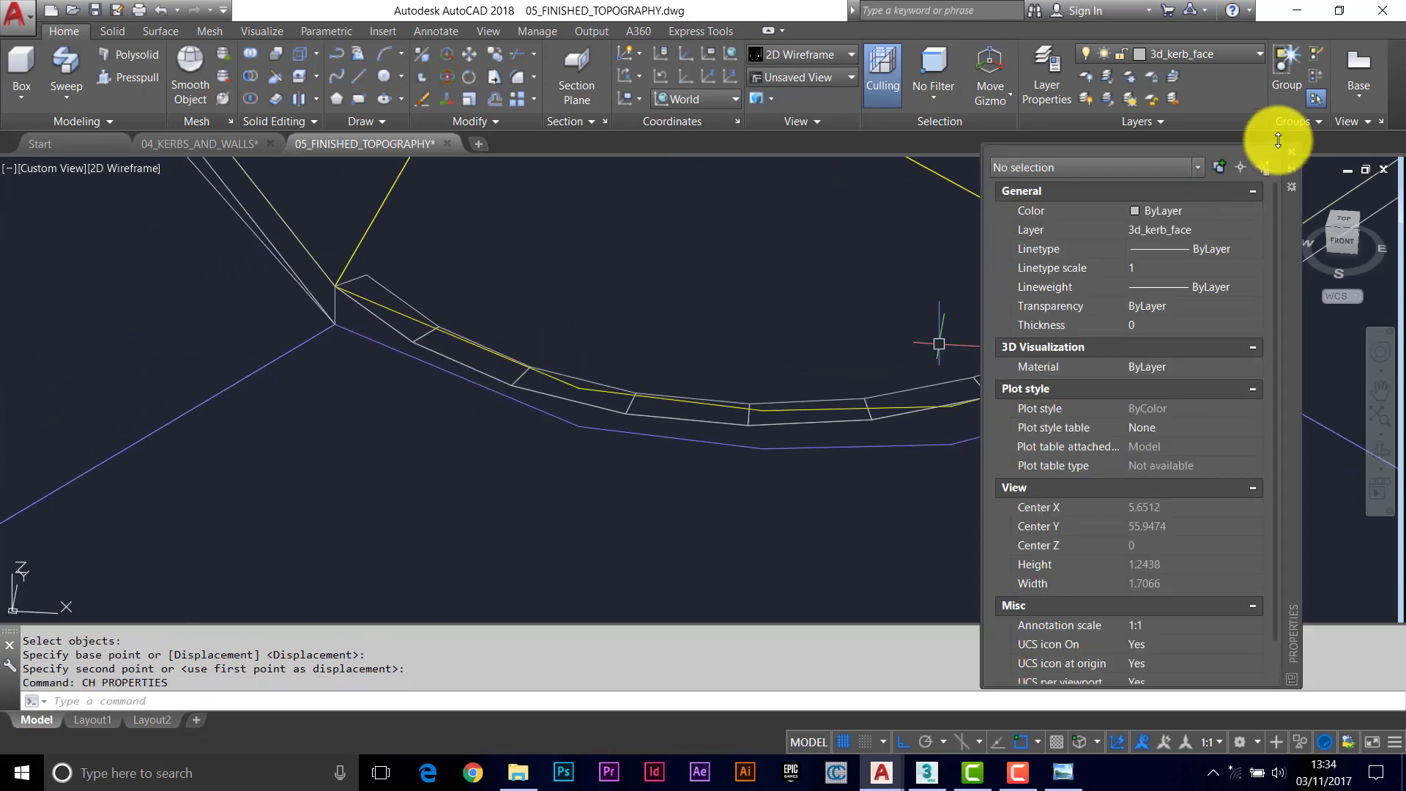
mouse_move(1292, 242)
left_mouse_down()
mouse_move(358, 214)
mouse_move(280, 253)
left_mouse_up()
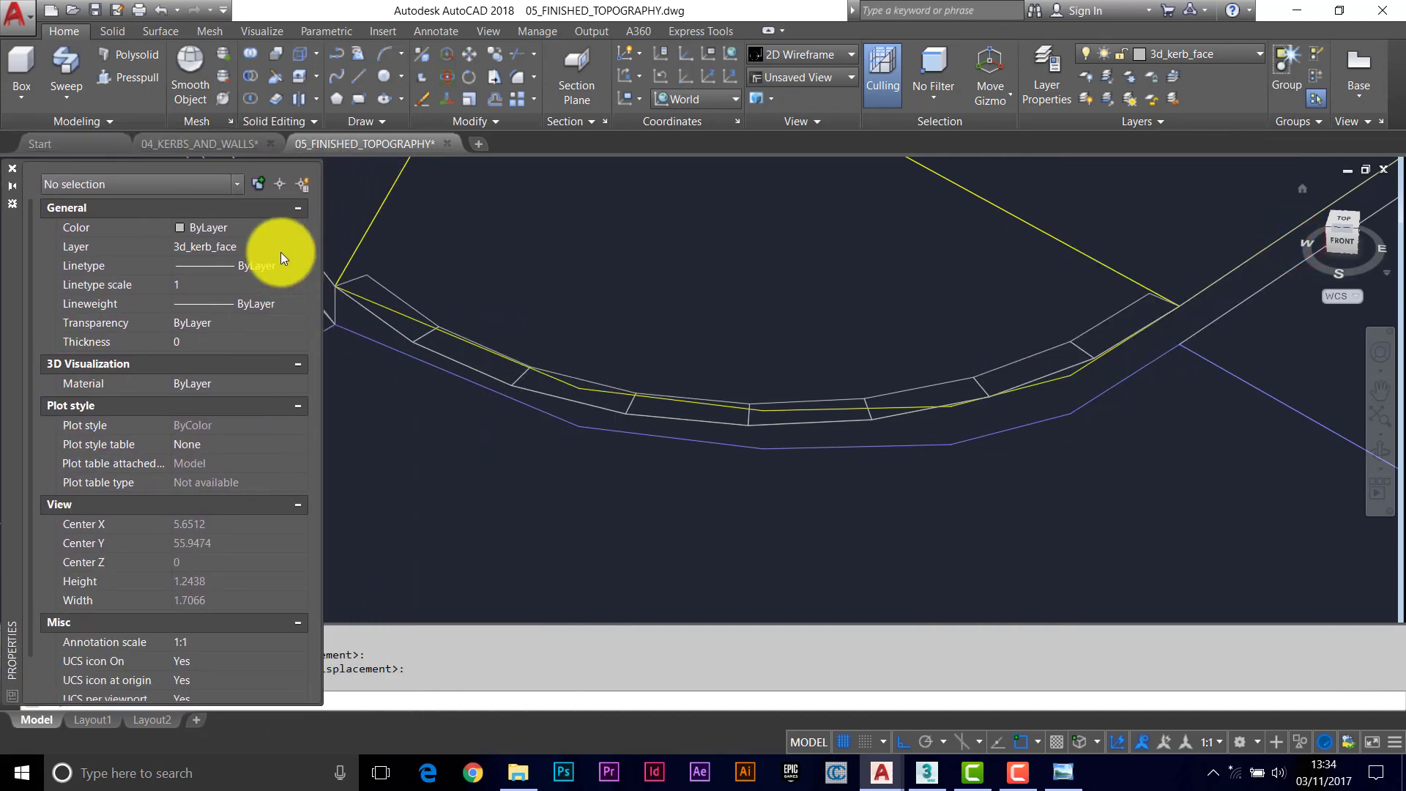
left_click(378, 319)
left_click(474, 372)
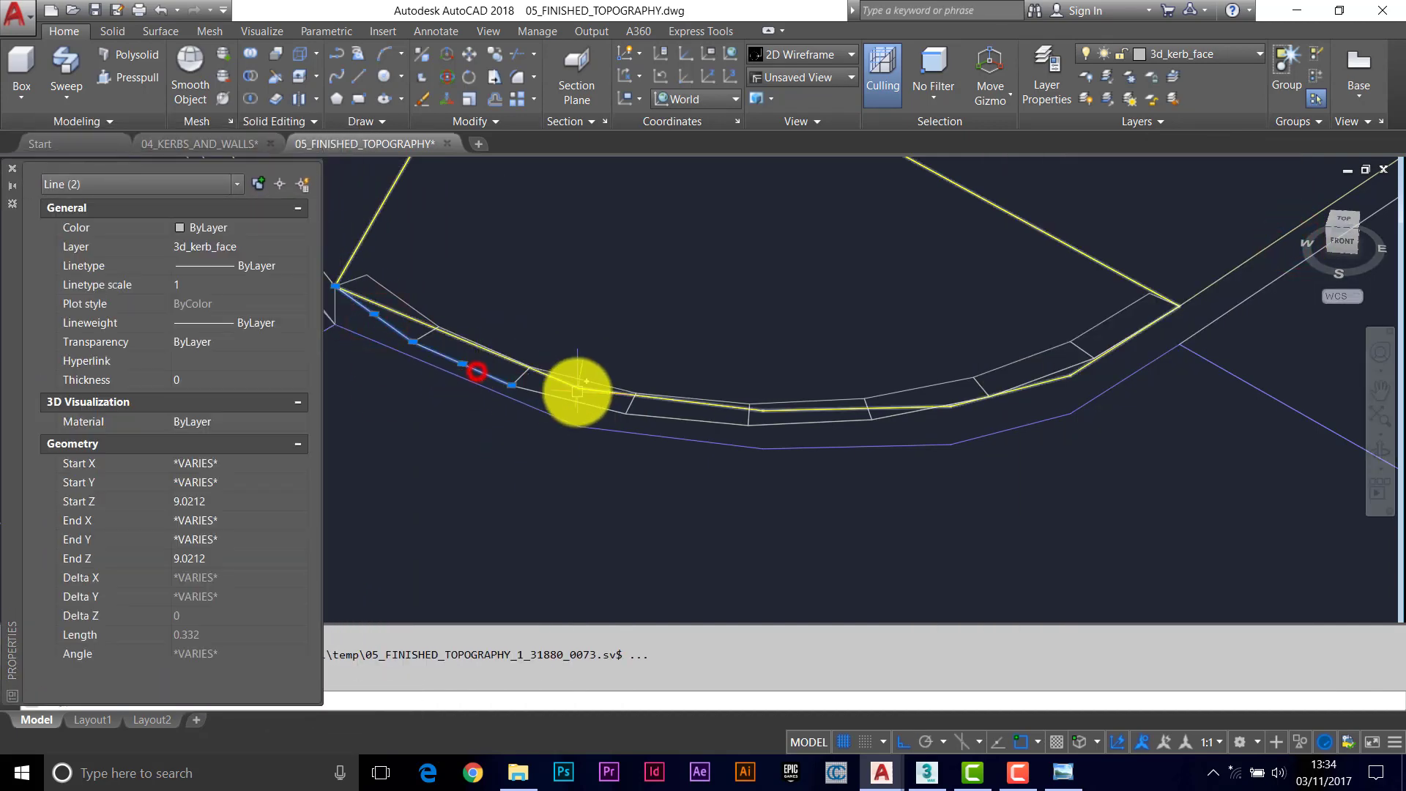
left_click(575, 402)
left_click(681, 422)
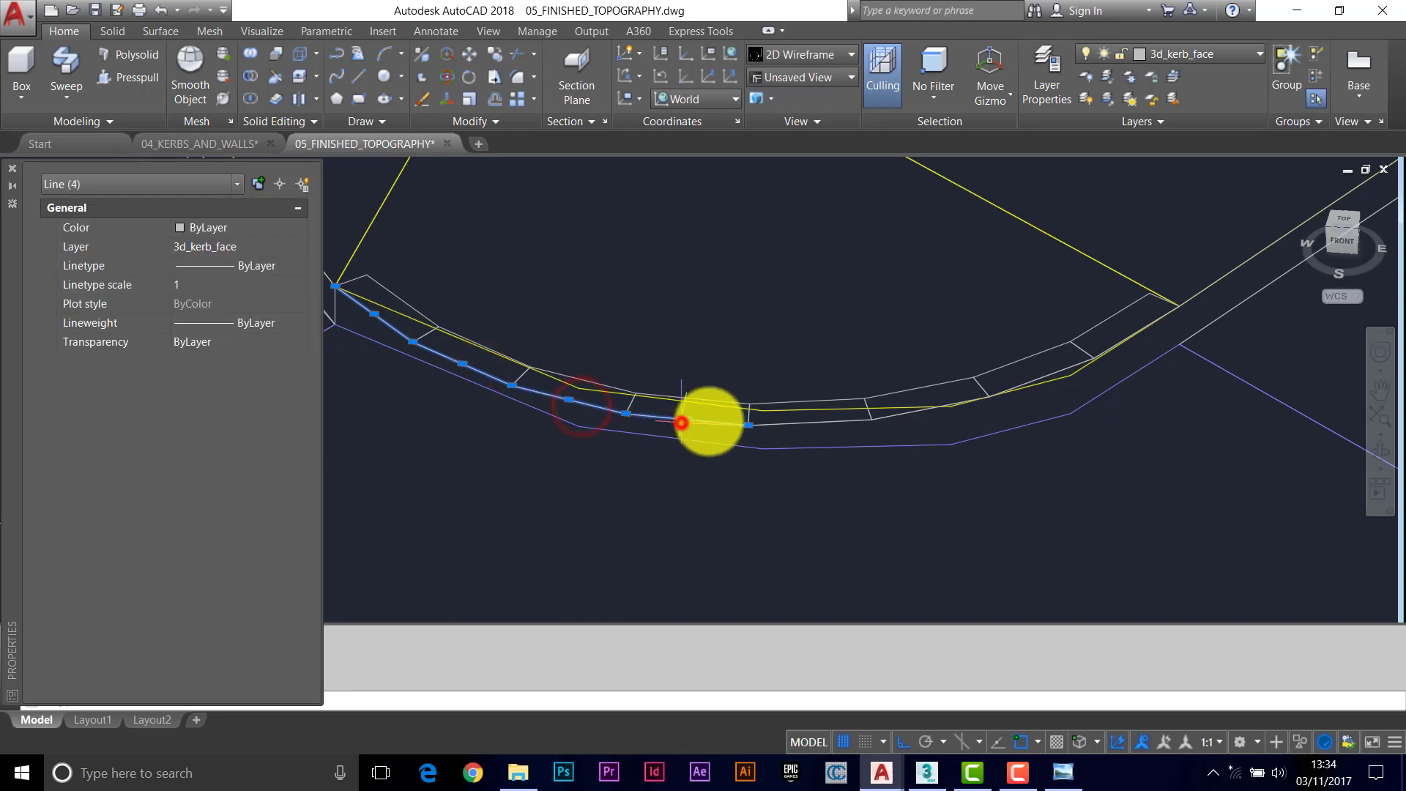
left_click(795, 423)
left_click(926, 405)
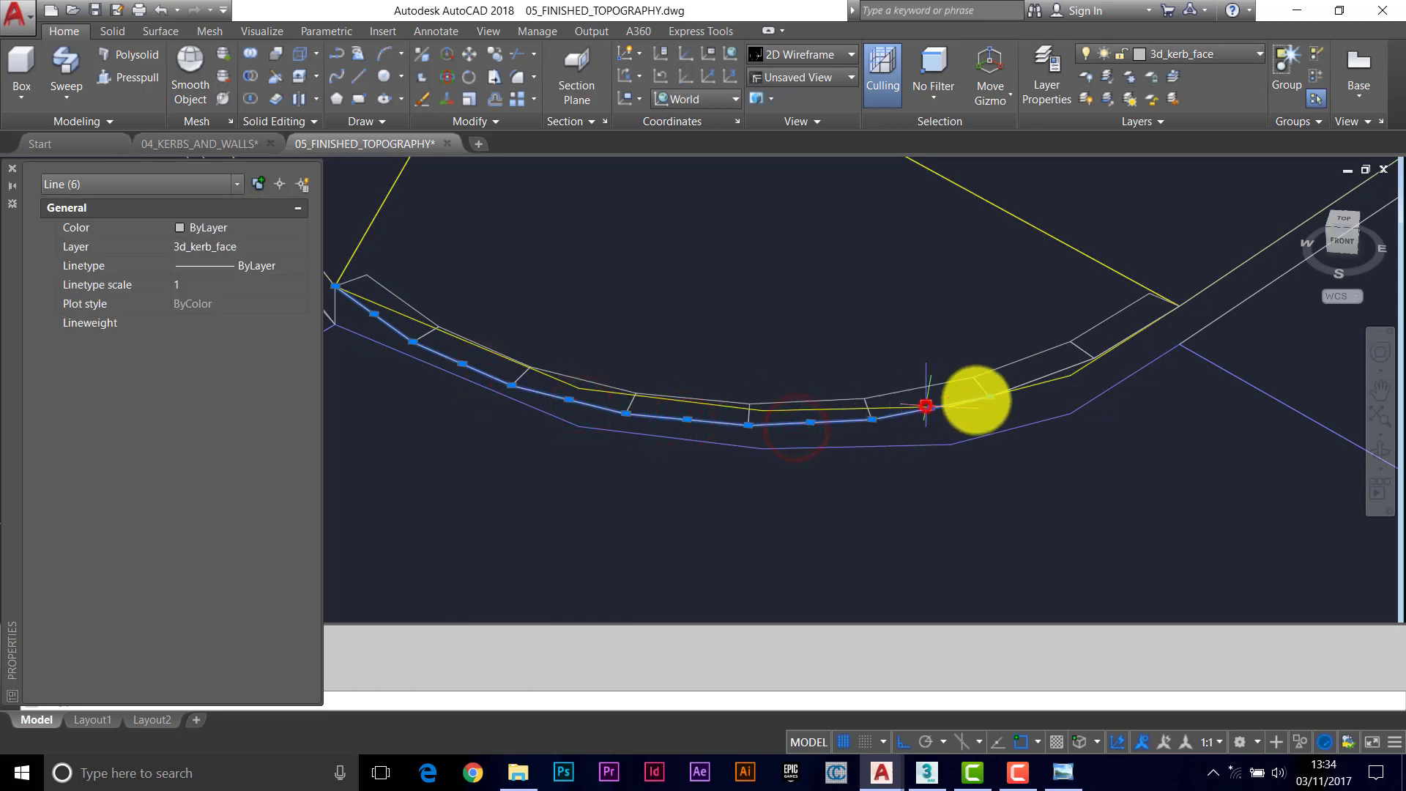
left_click(1034, 377)
left_click(1131, 337)
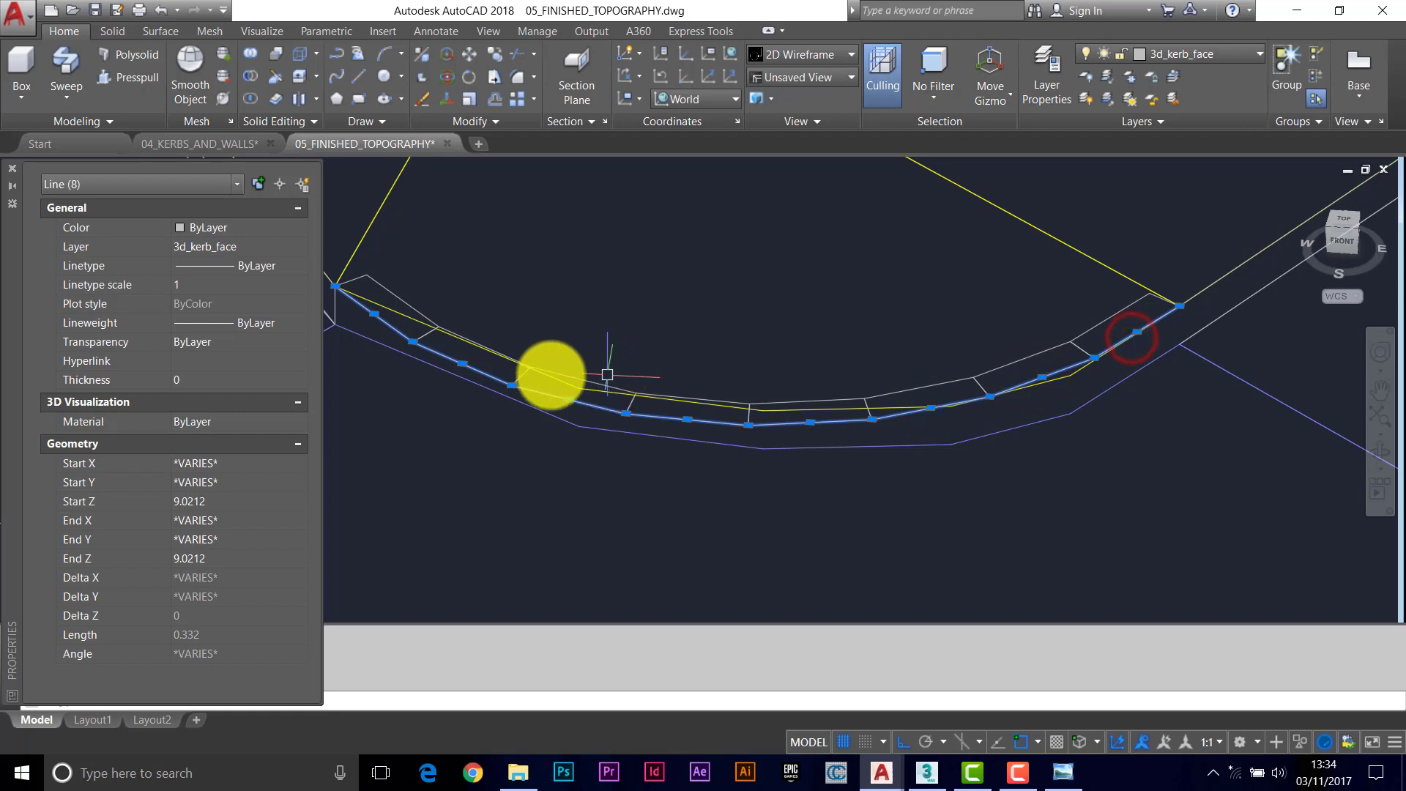
left_click(205, 381)
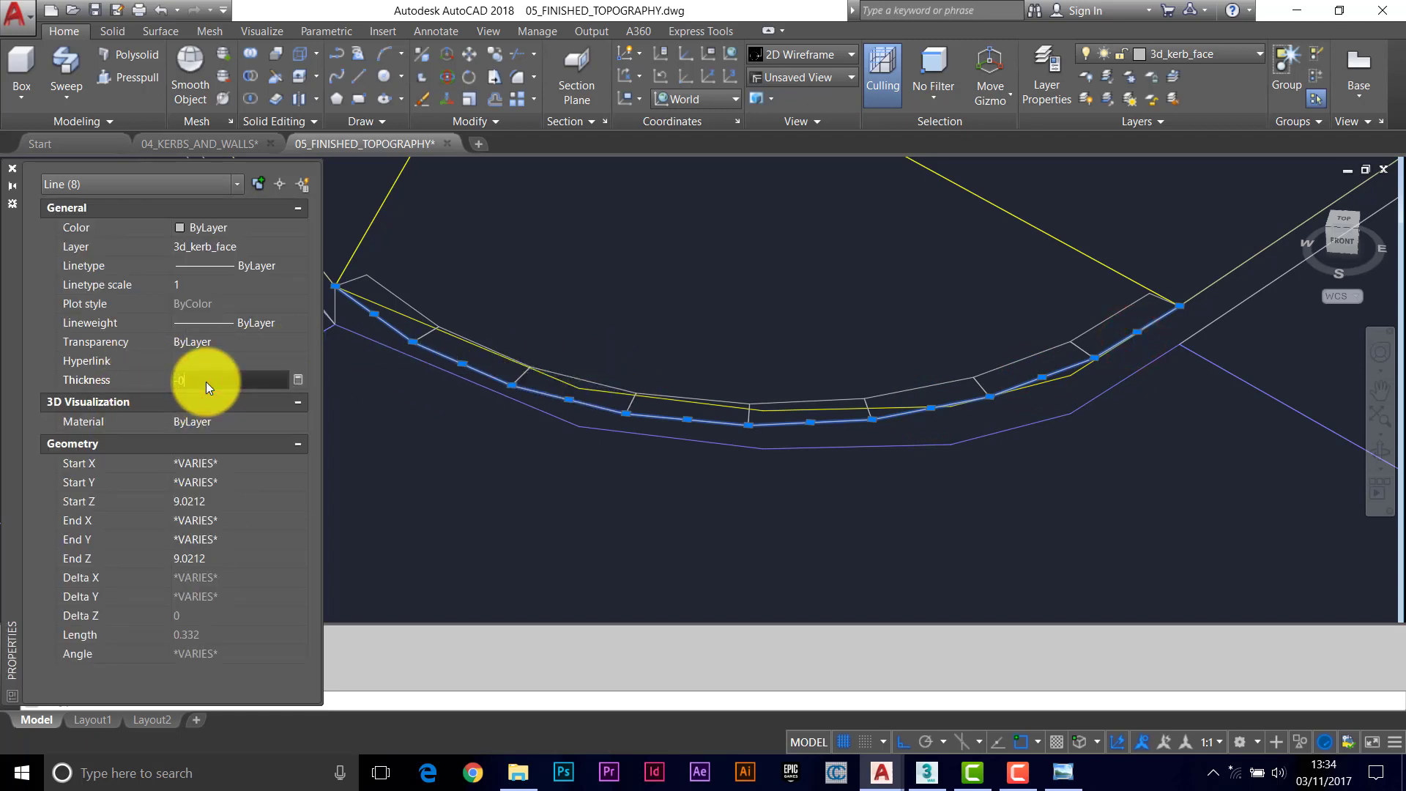
type("-0.125")
key("Return")
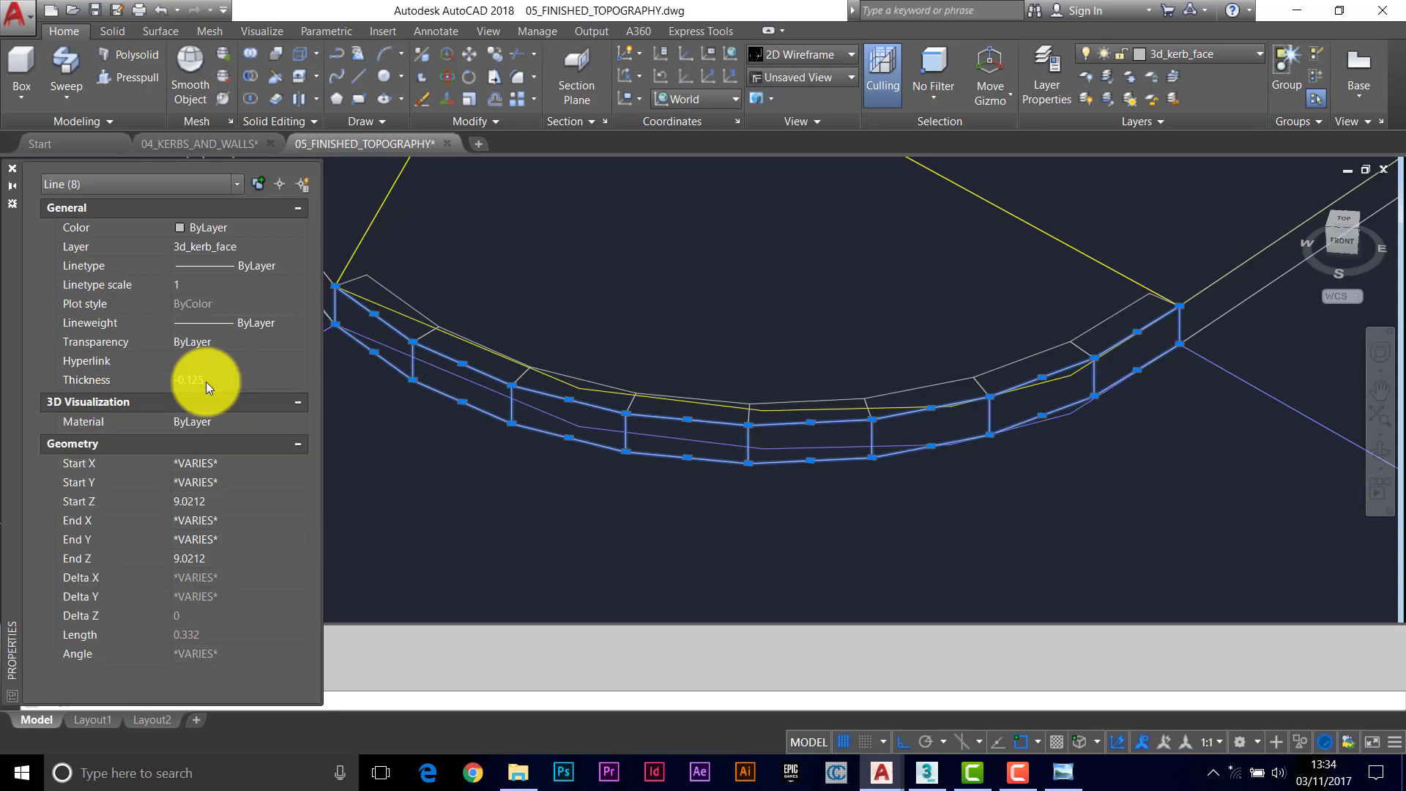
key("Escape")
Step: Make 3d_paths_surface the current layer by picking the yellow path surface behind the corner kerb
scroll(732, 360, "down", 5)
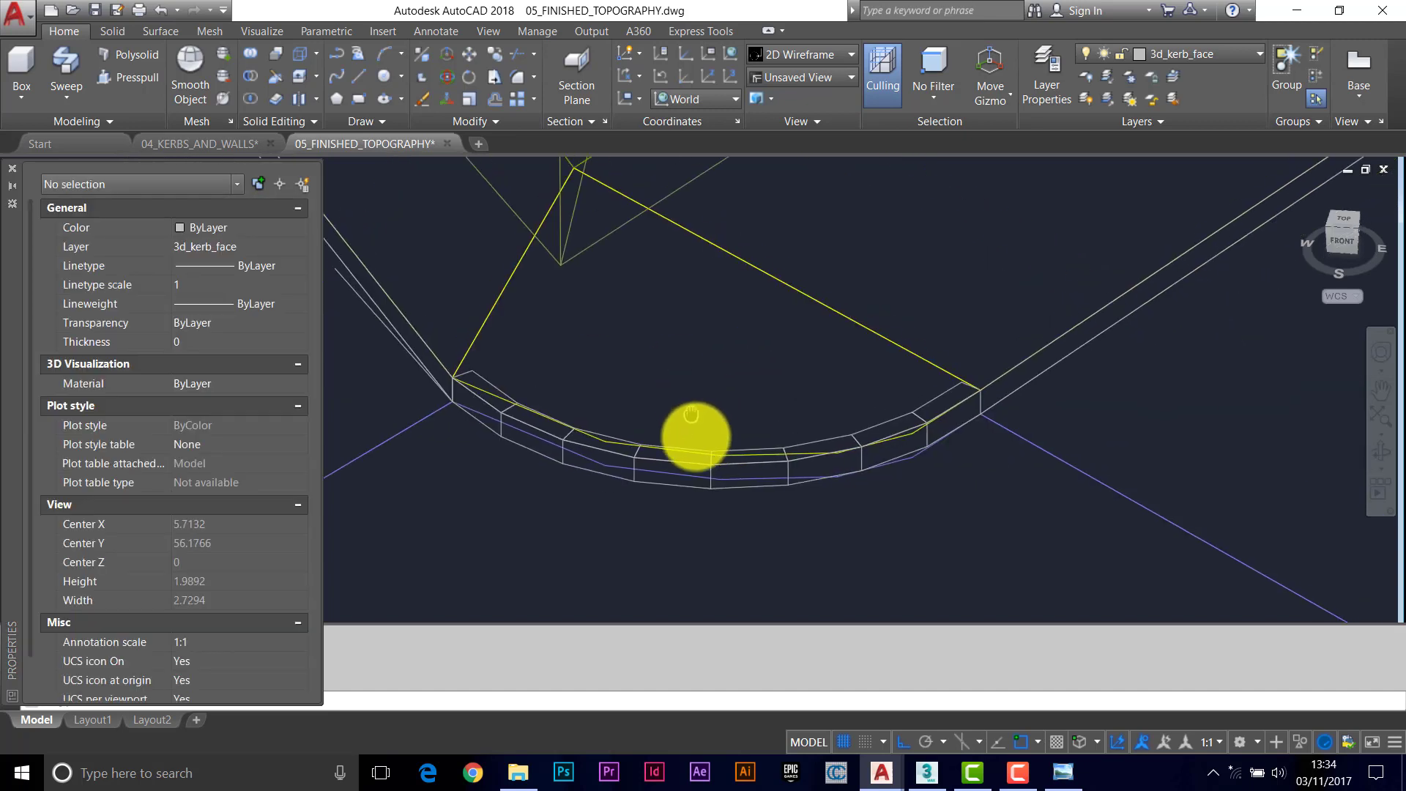
scroll(493, 412, "up", 1)
middle_click_drag(493, 411, 500, 446)
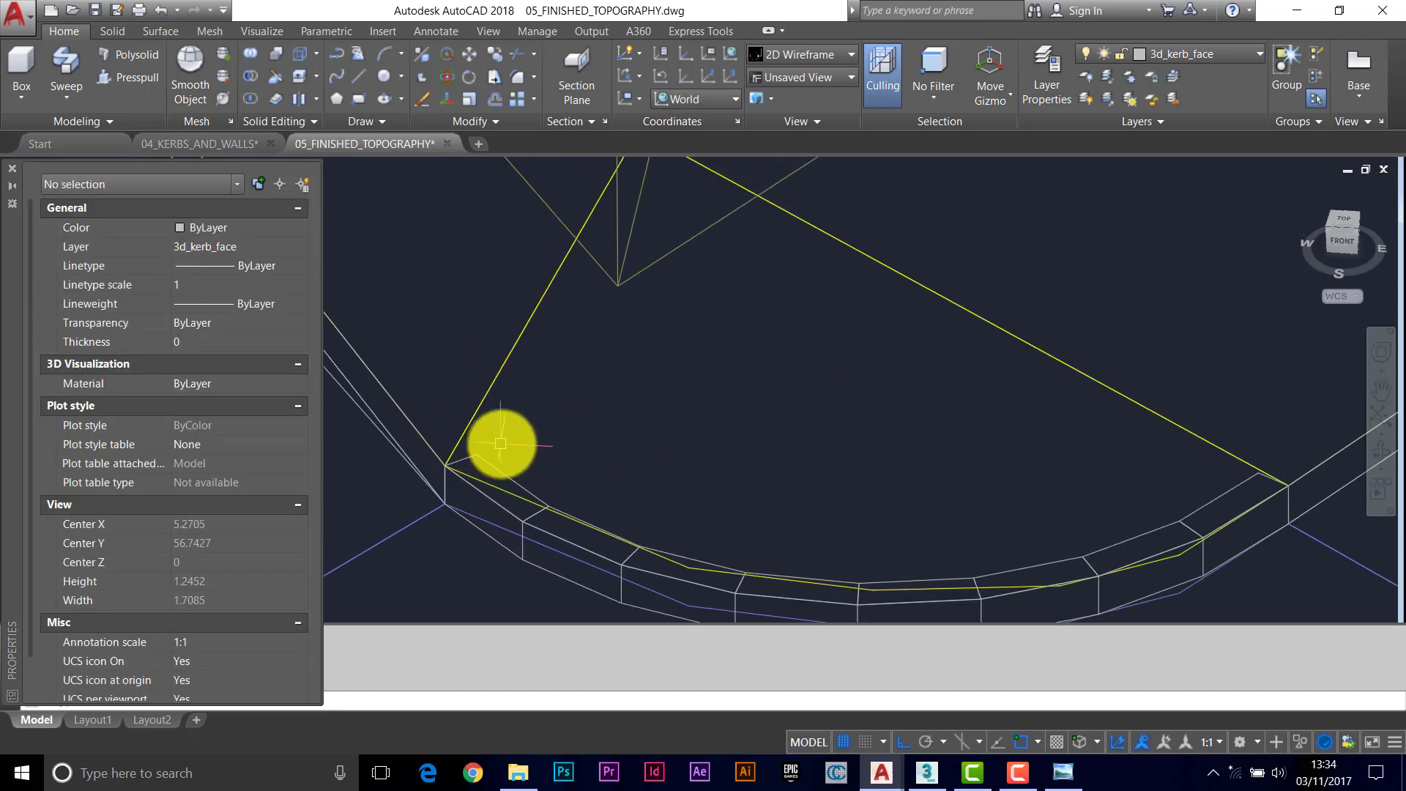
scroll(500, 445, "down", 1)
left_click(1171, 71)
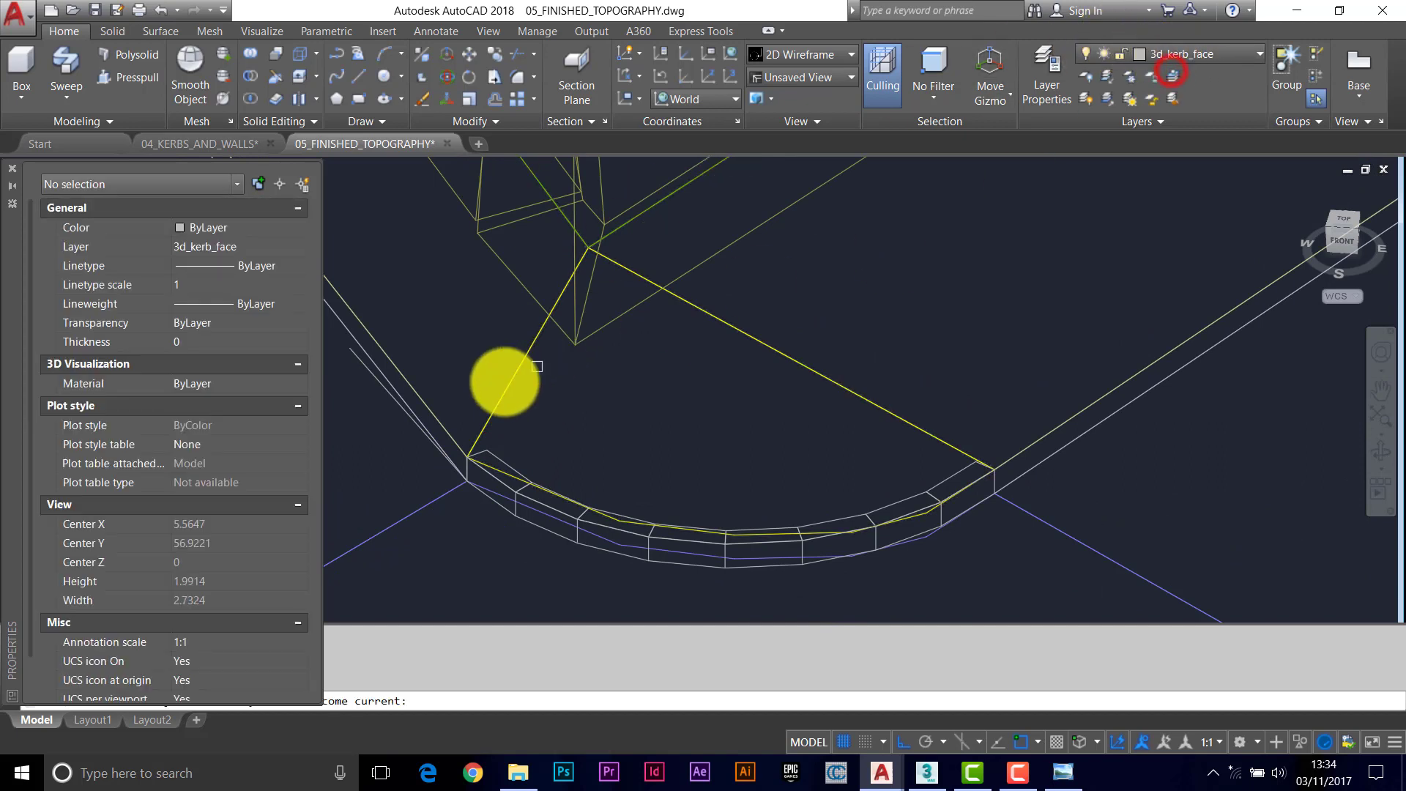
left_click(507, 388)
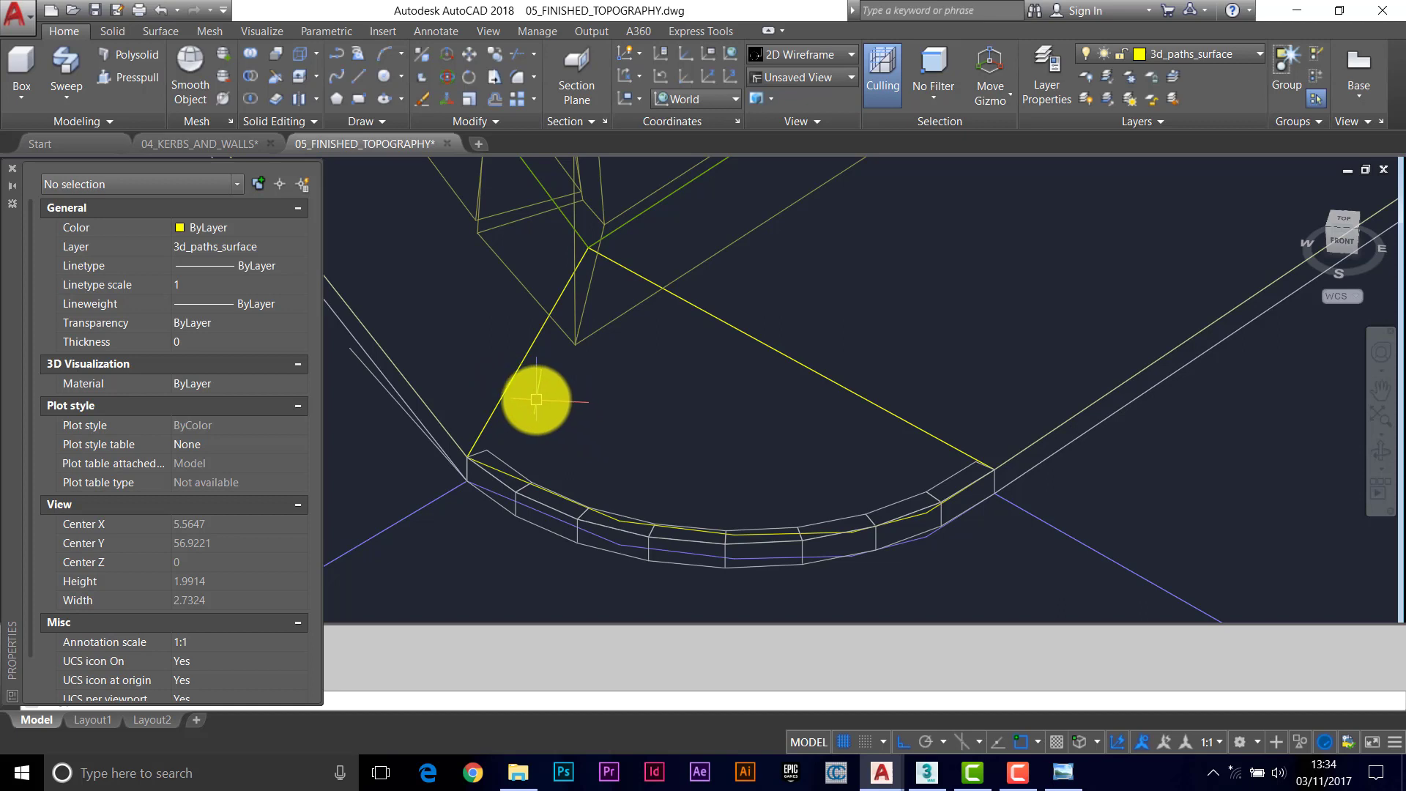
Step: Draw a closed polyline from the path's back corner through every inner corner of the new kerb faces, and erase the old faceted path surface
type("pl")
key("Return")
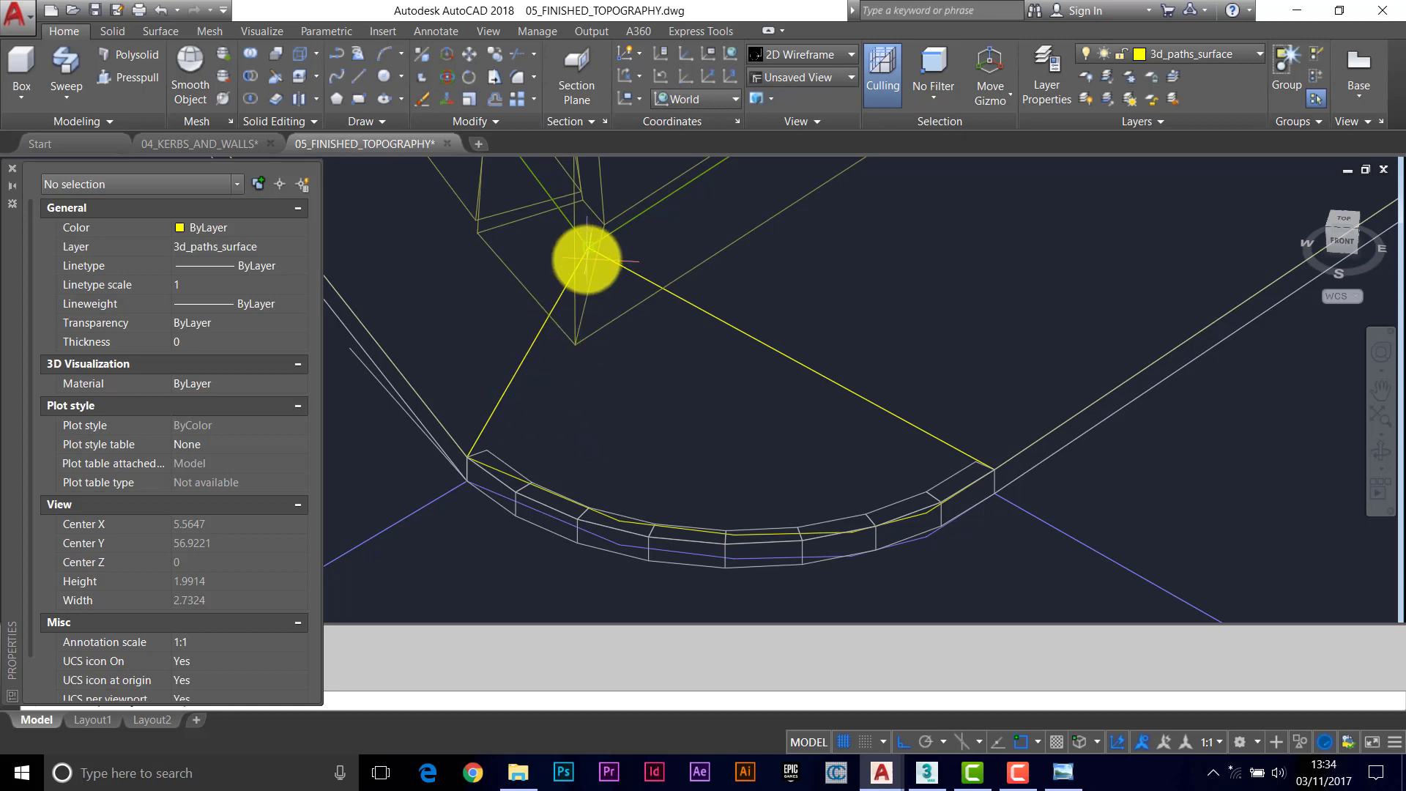
left_click(587, 247)
left_click(966, 466)
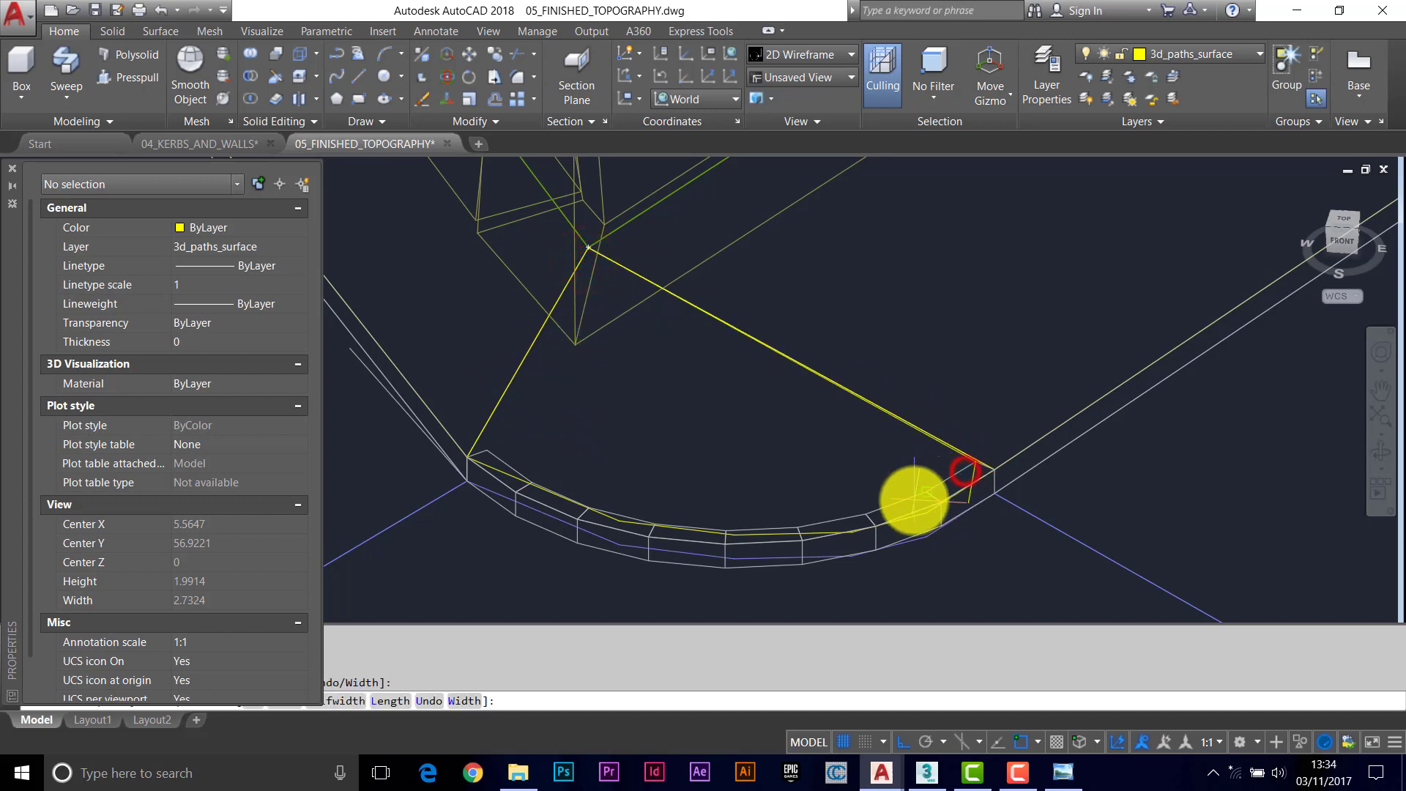
left_click(931, 493)
left_click(870, 513)
left_click(806, 524)
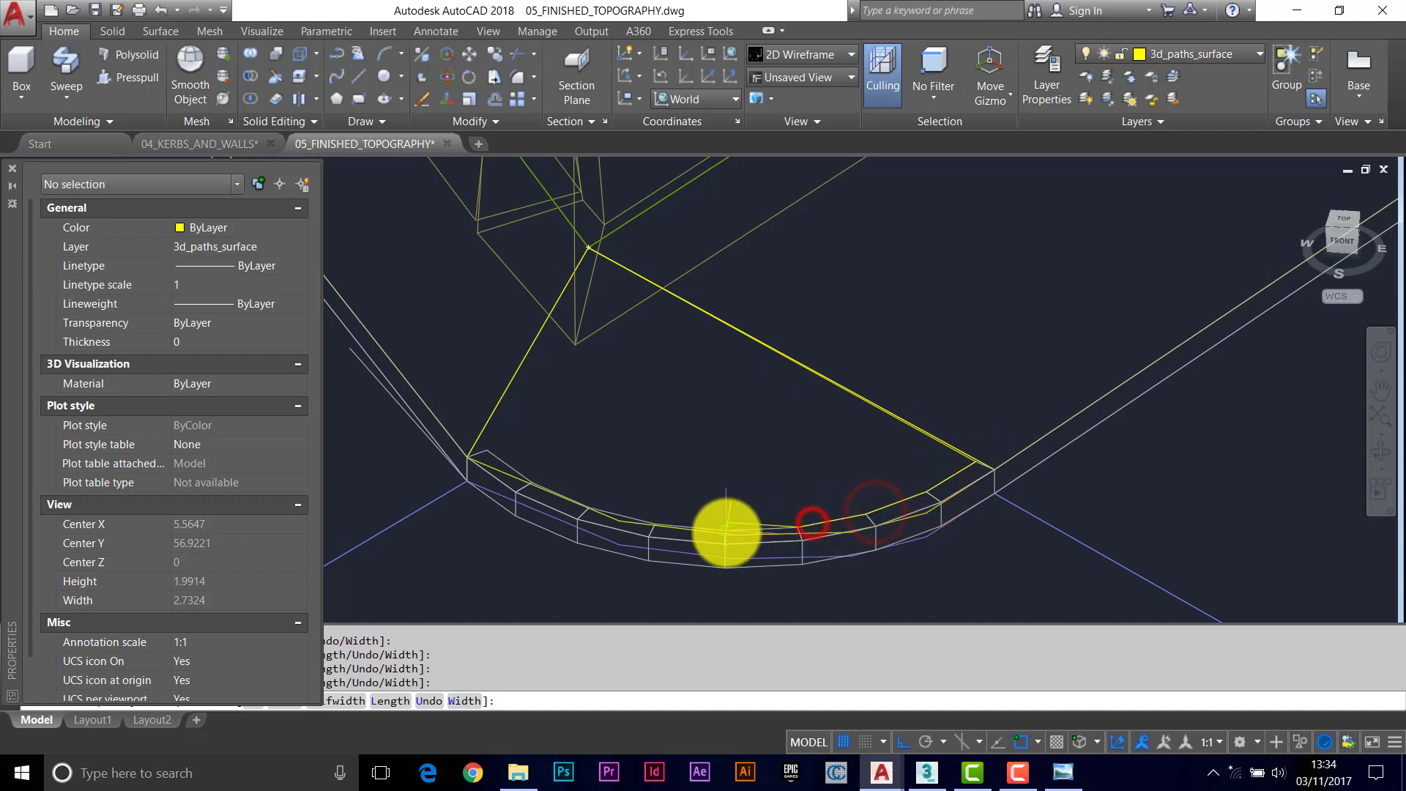
left_click(726, 531)
left_click(657, 525)
left_click(581, 511)
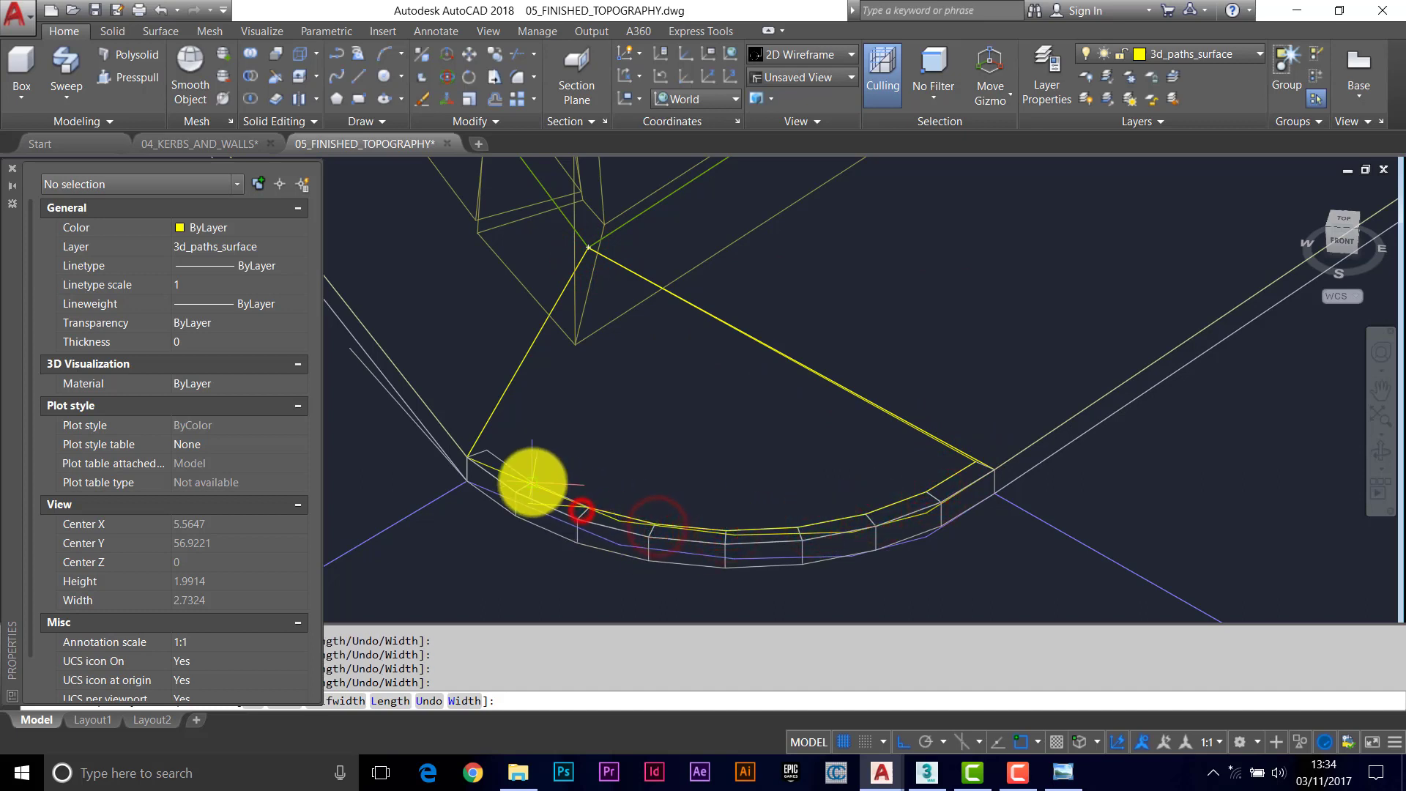
left_click(532, 481)
left_click(482, 446)
type("C")
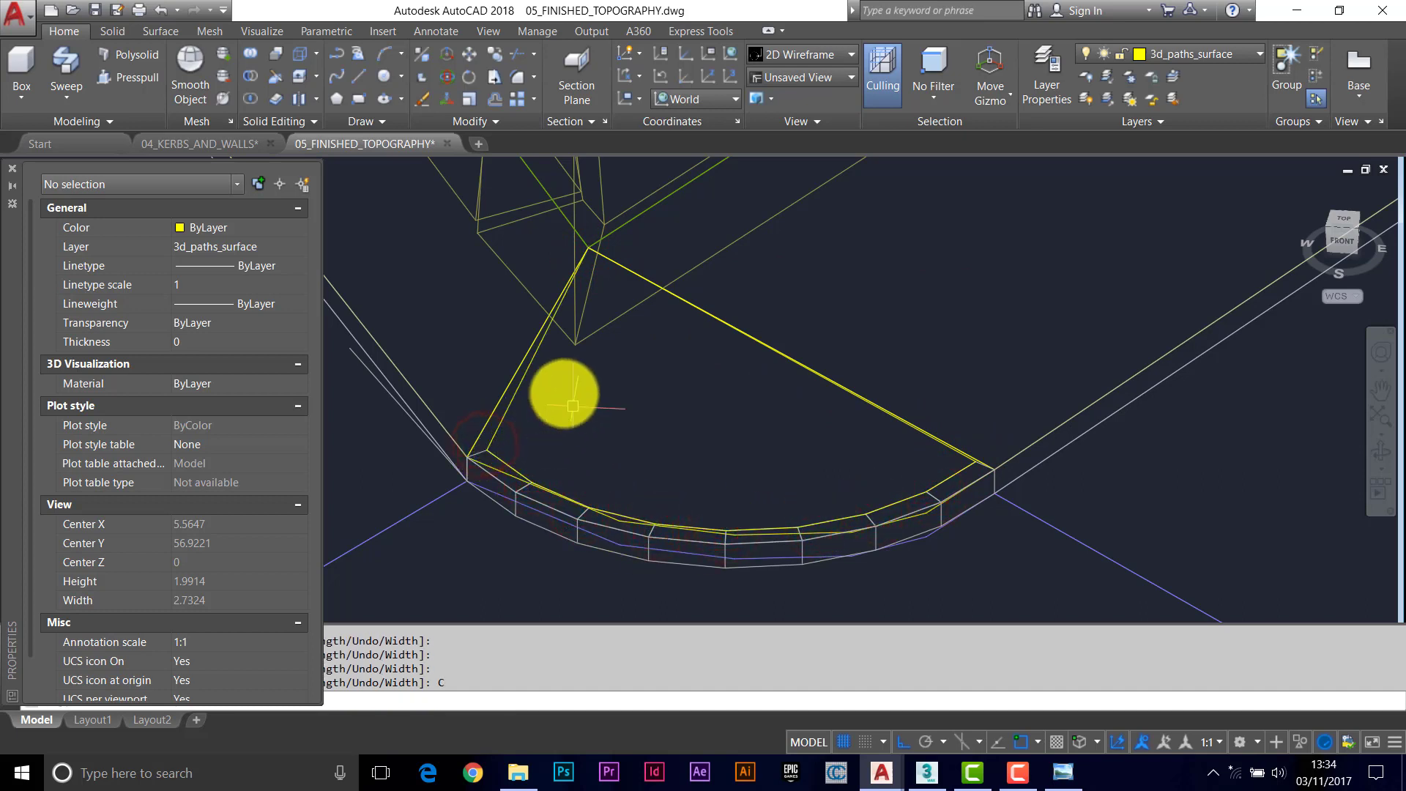
key("Return")
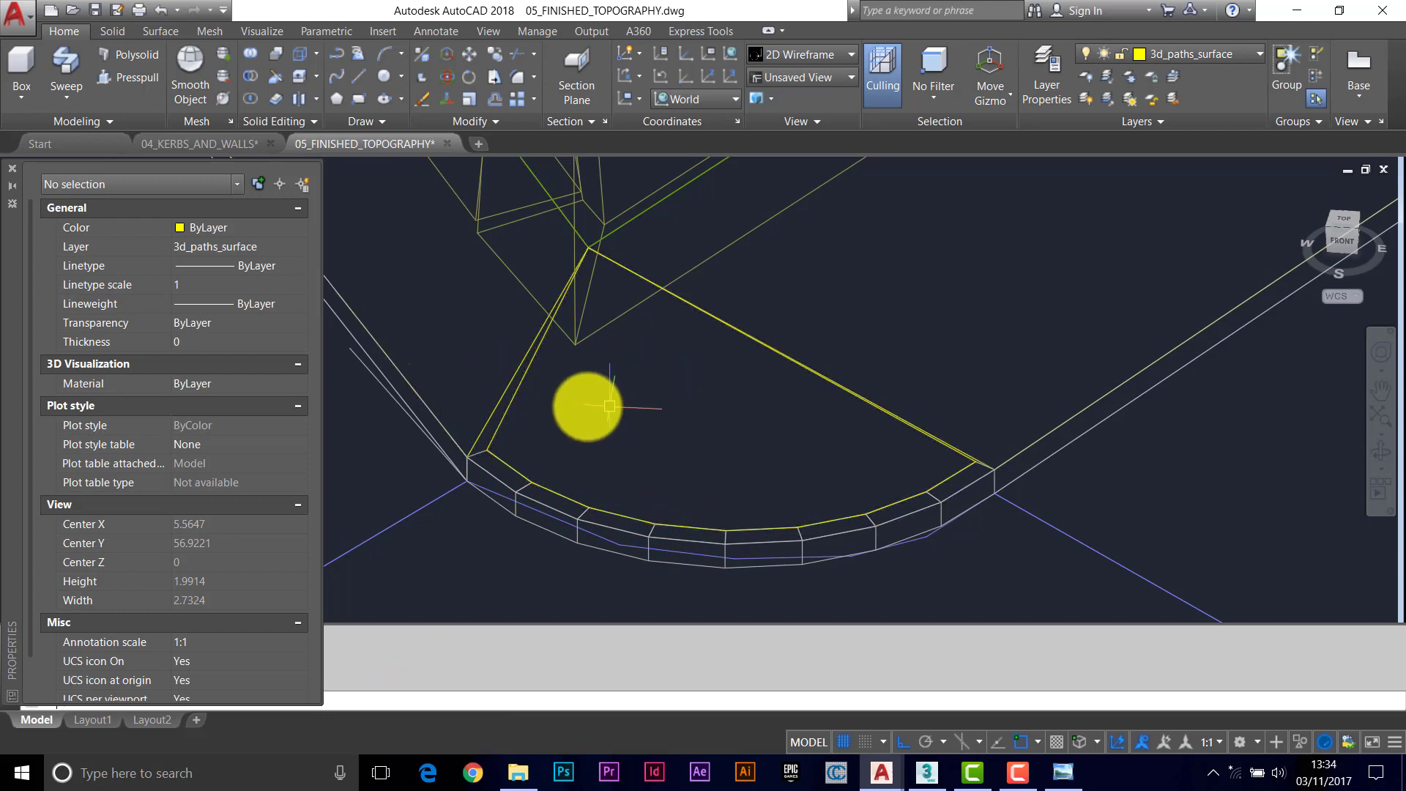
left_click(505, 412)
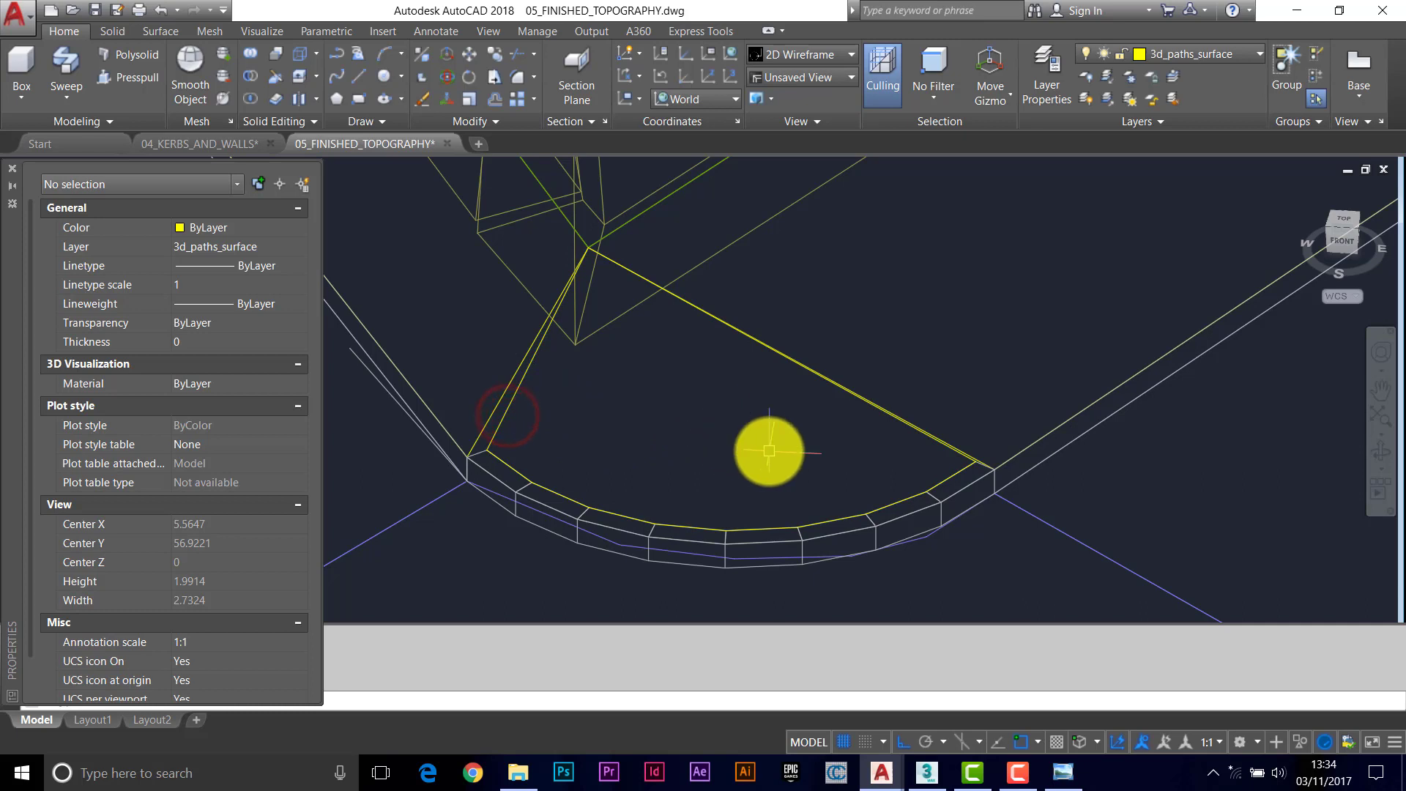
mouse_move(772, 442)
middle_mouse_down()
mouse_move(760, 467)
mouse_move(798, 446)
middle_mouse_up()
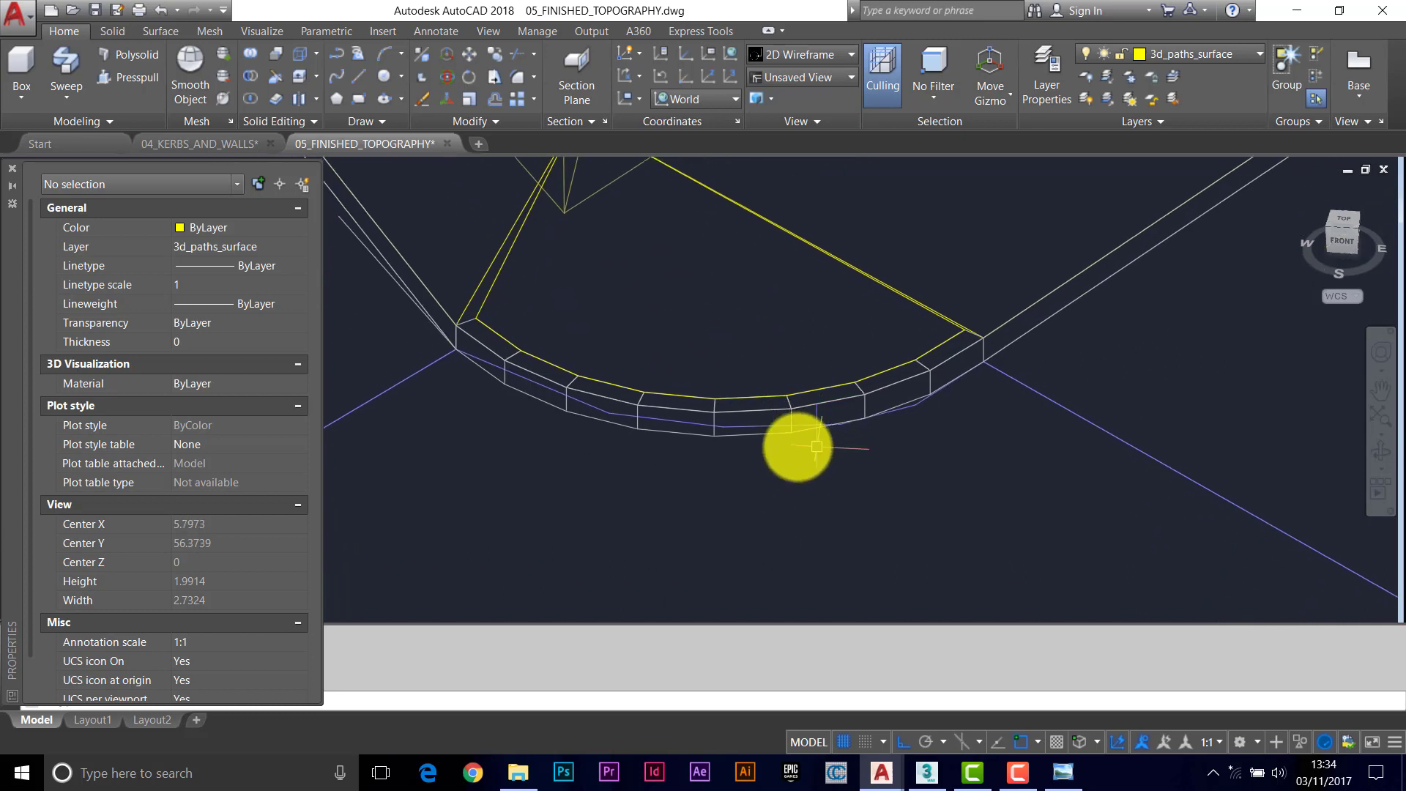
left_click(666, 418)
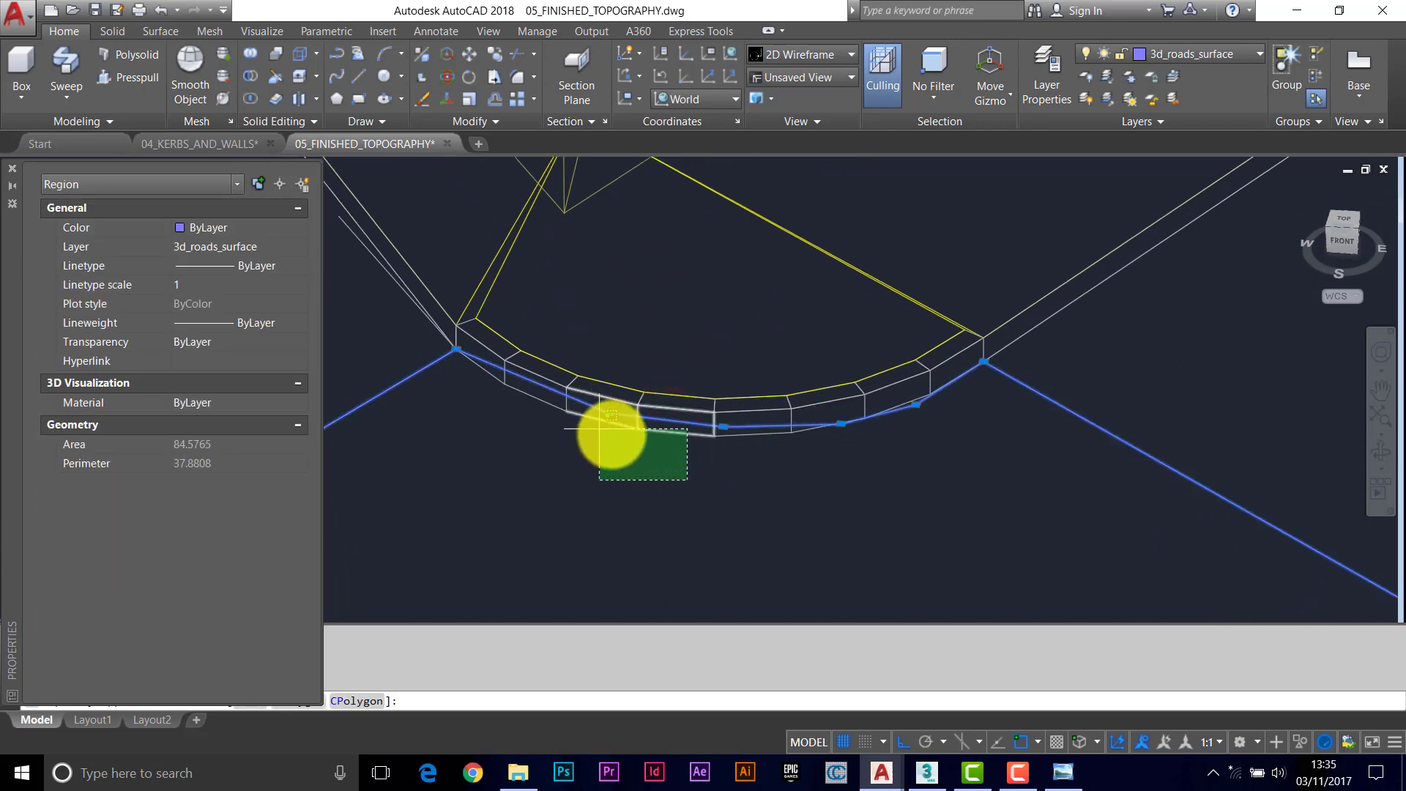
key("Escape")
key("Escape")
Step: Erase the road surface region whose edge follows the old faceted kerb line
middle_click_drag(696, 471, 740, 424)
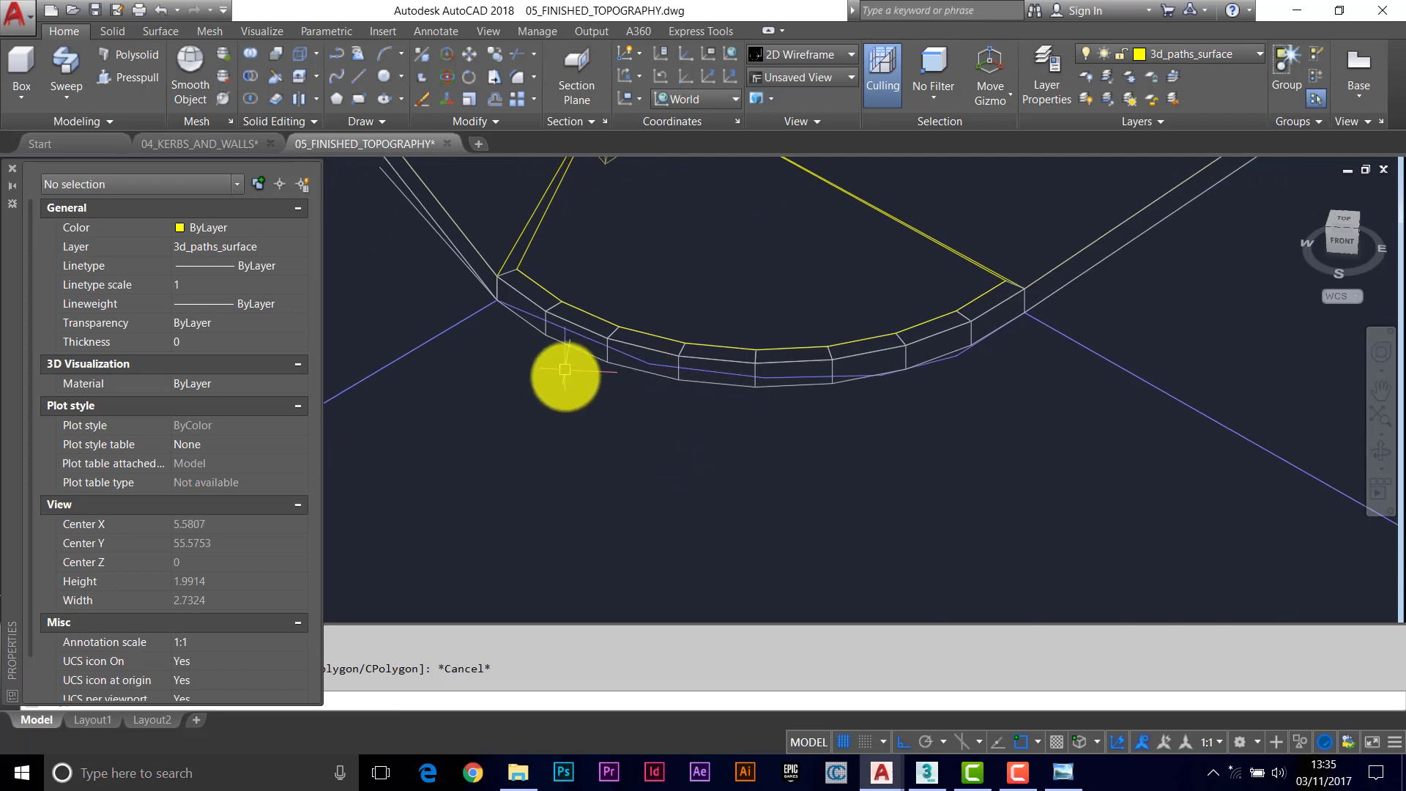
scroll(984, 400, "down", 2)
middle_click_drag(973, 440, 897, 298)
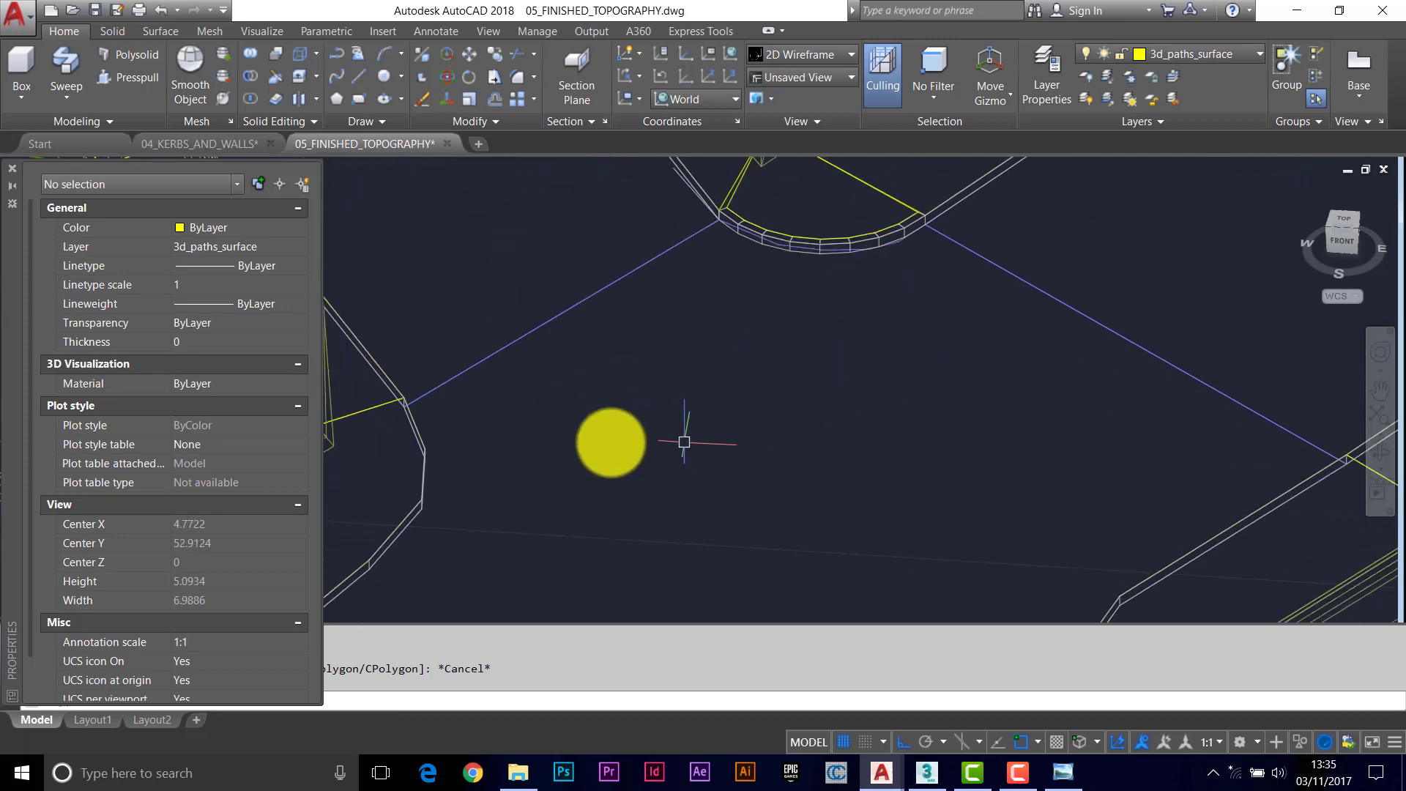
middle_click_drag(1079, 477, 998, 351)
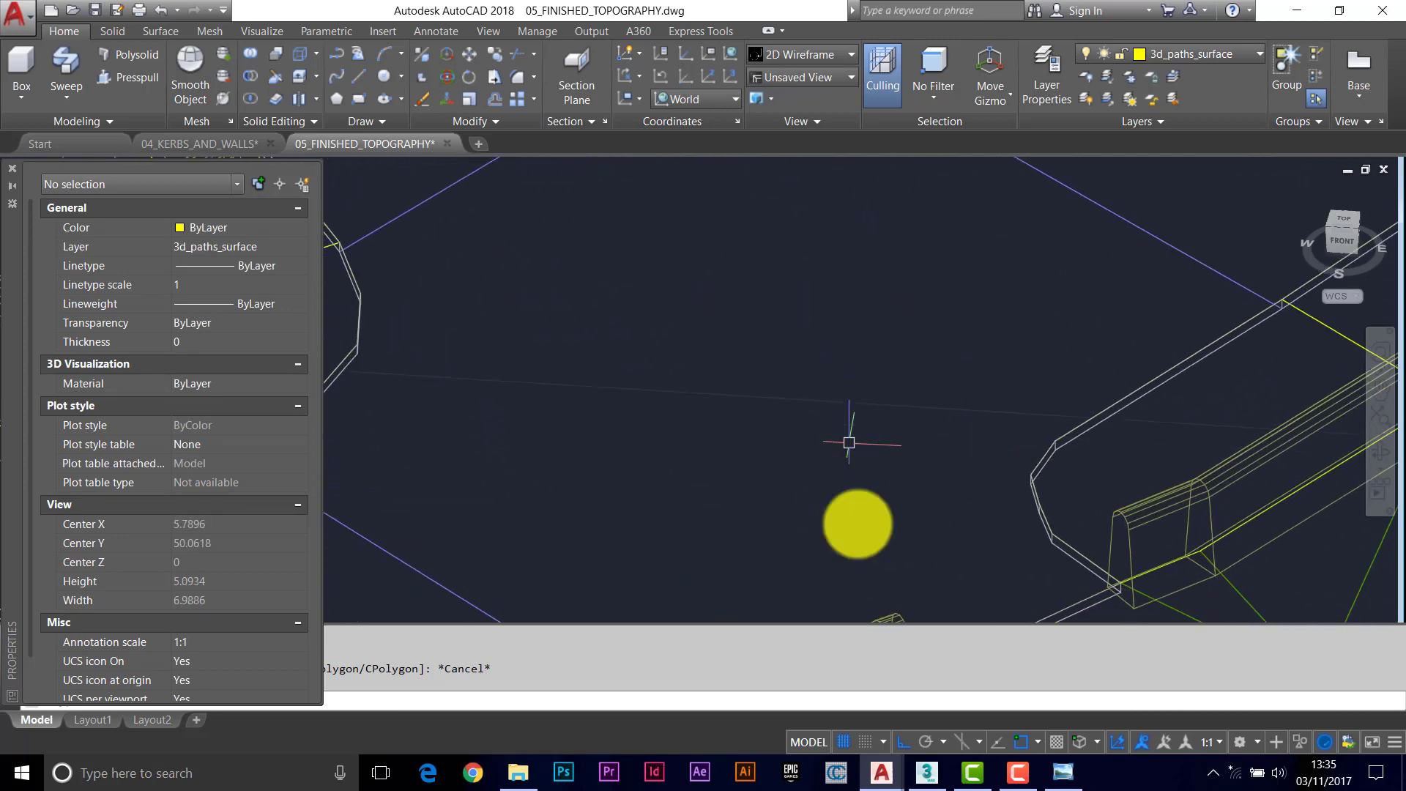
middle_click_drag(849, 364, 880, 593)
scroll(732, 317, "up", 6)
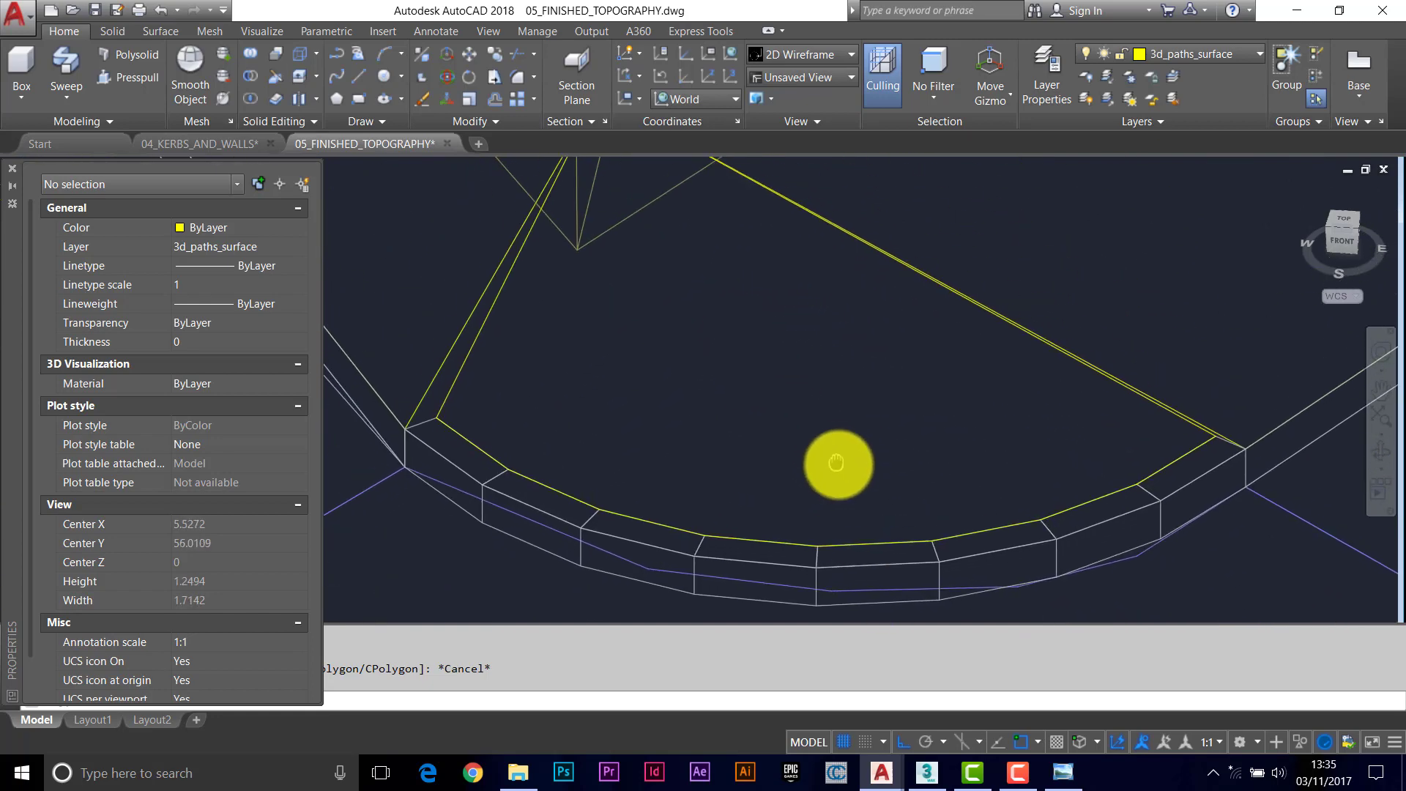
middle_click_drag(845, 499, 846, 473)
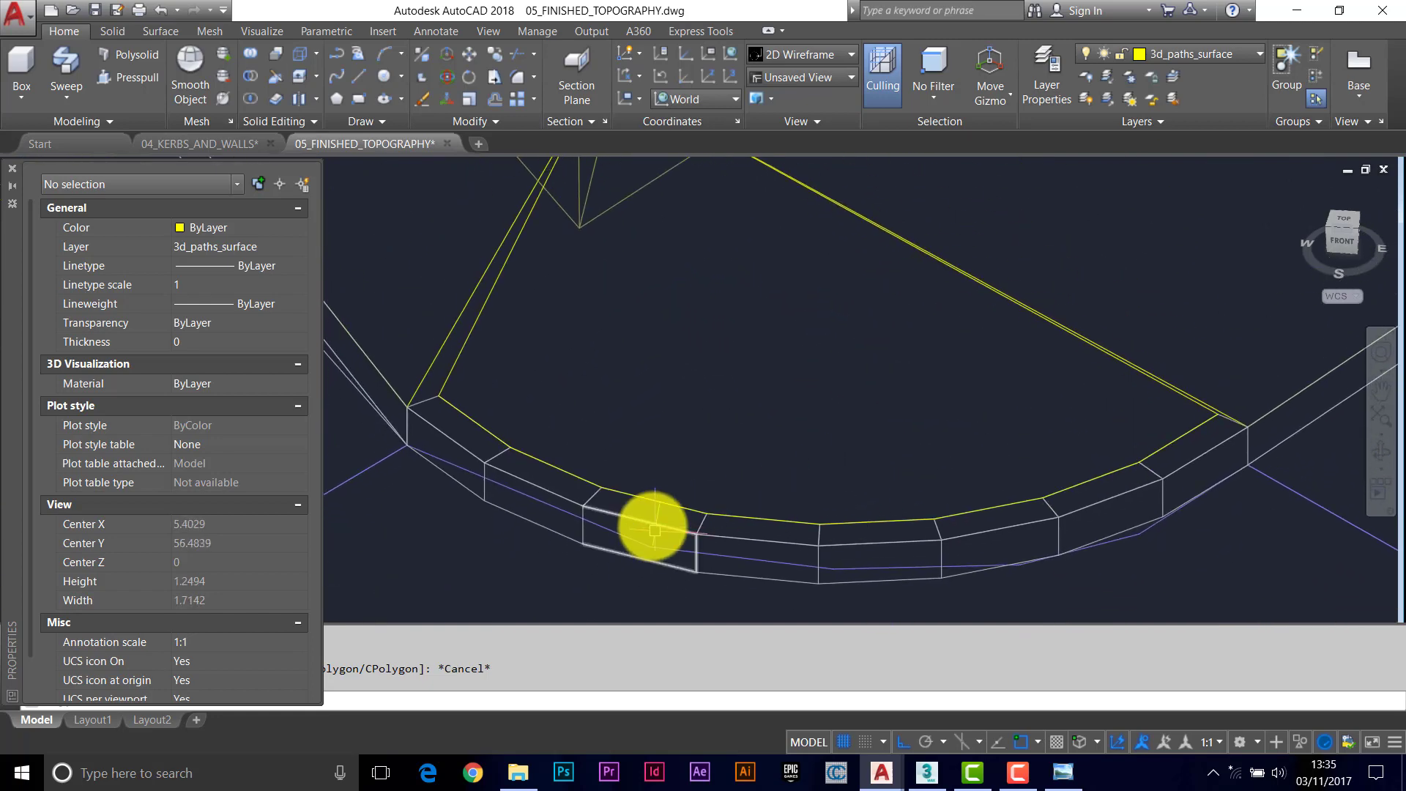
left_click(466, 474)
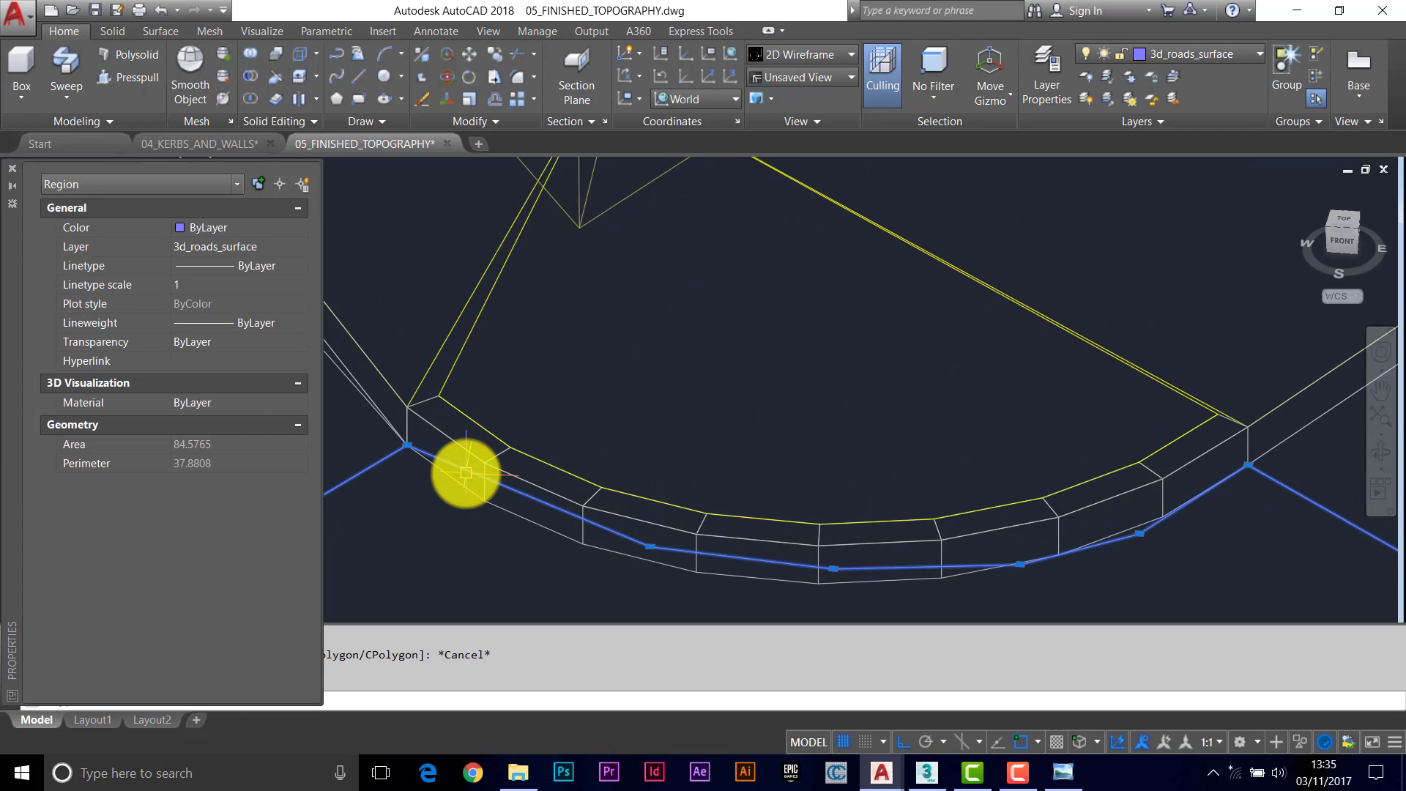
key("Delete")
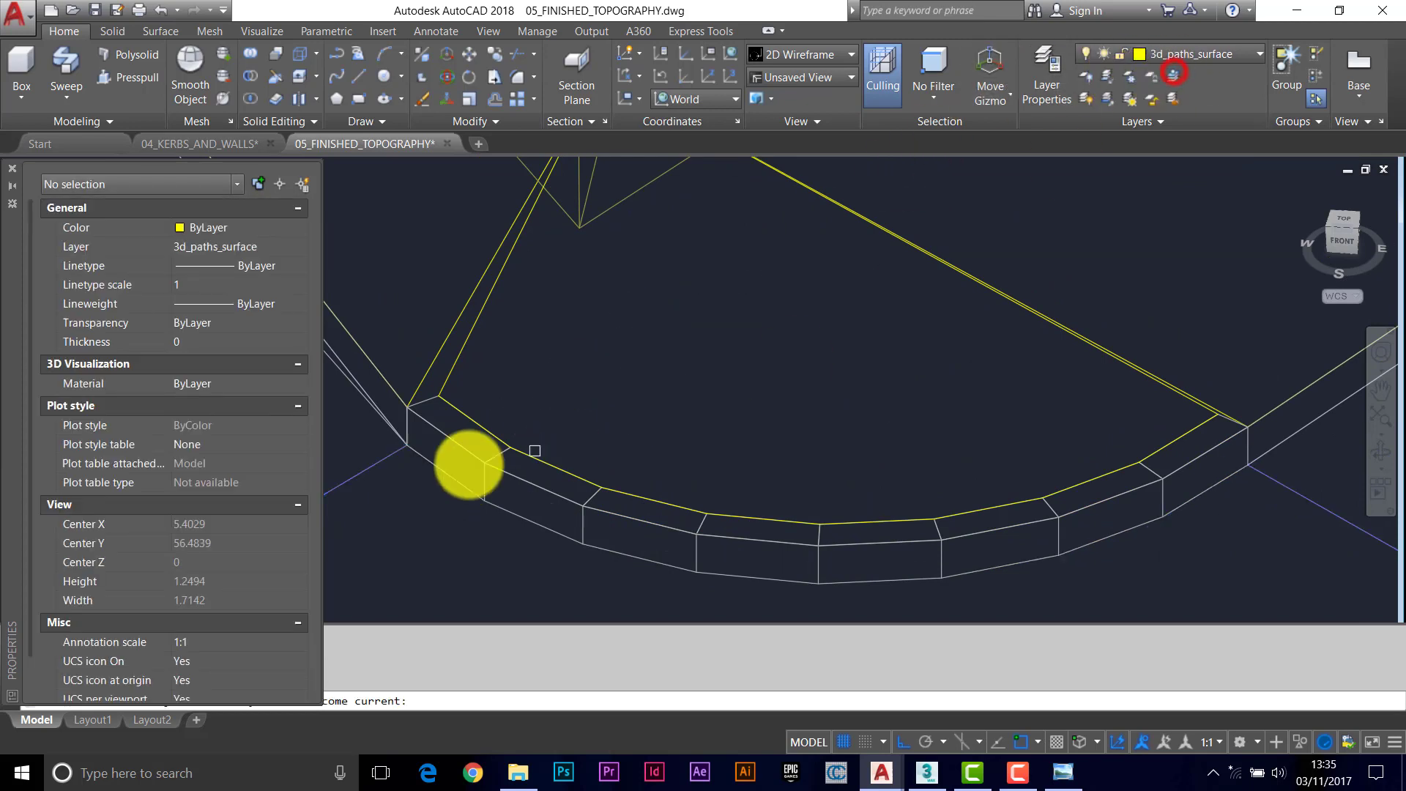
Step: Make 3d_roads_surface current and draw a polyline along the bottom outer edge of the new kerb, through every corner from end to end
left_click(375, 463)
scroll(487, 448, "down", 4)
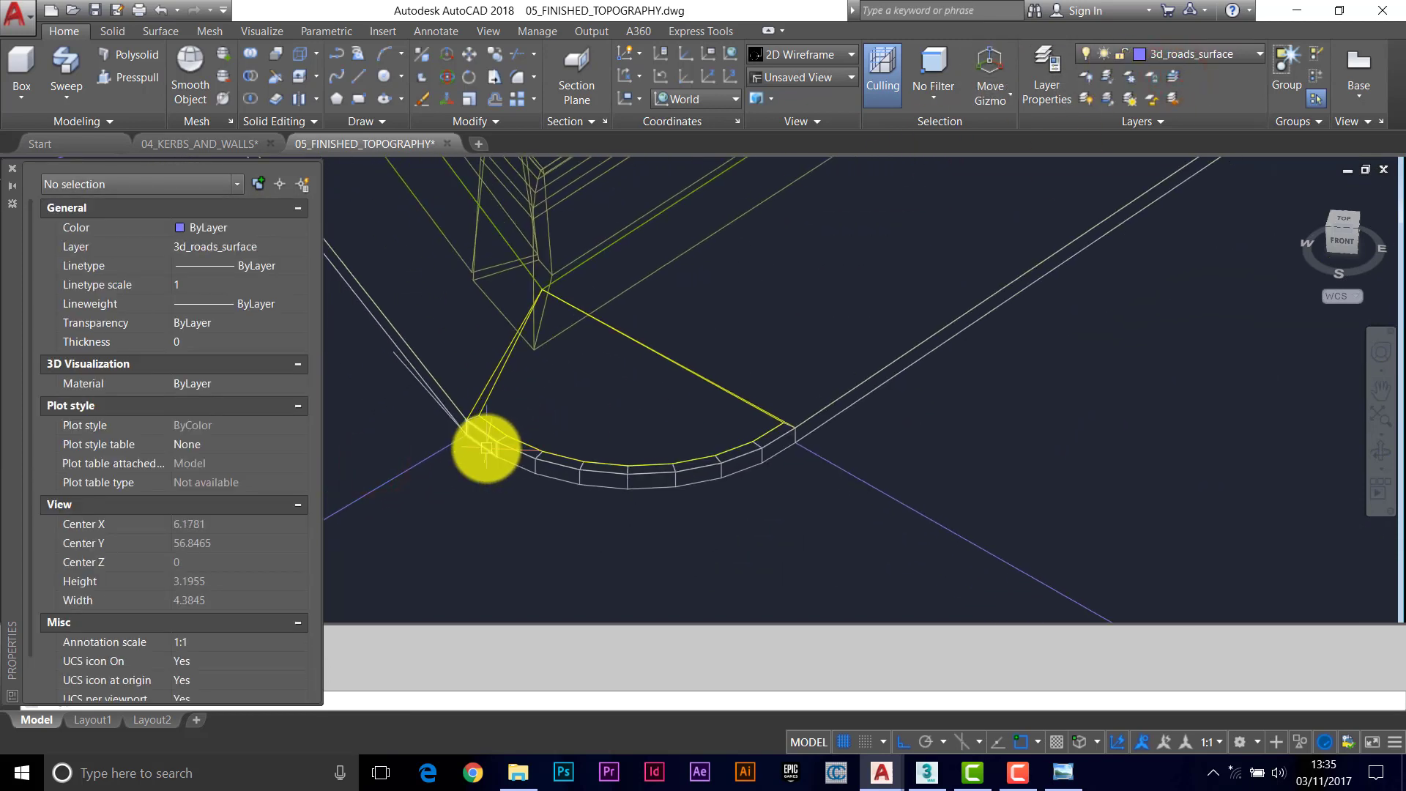
left_click(464, 437)
left_click(495, 452)
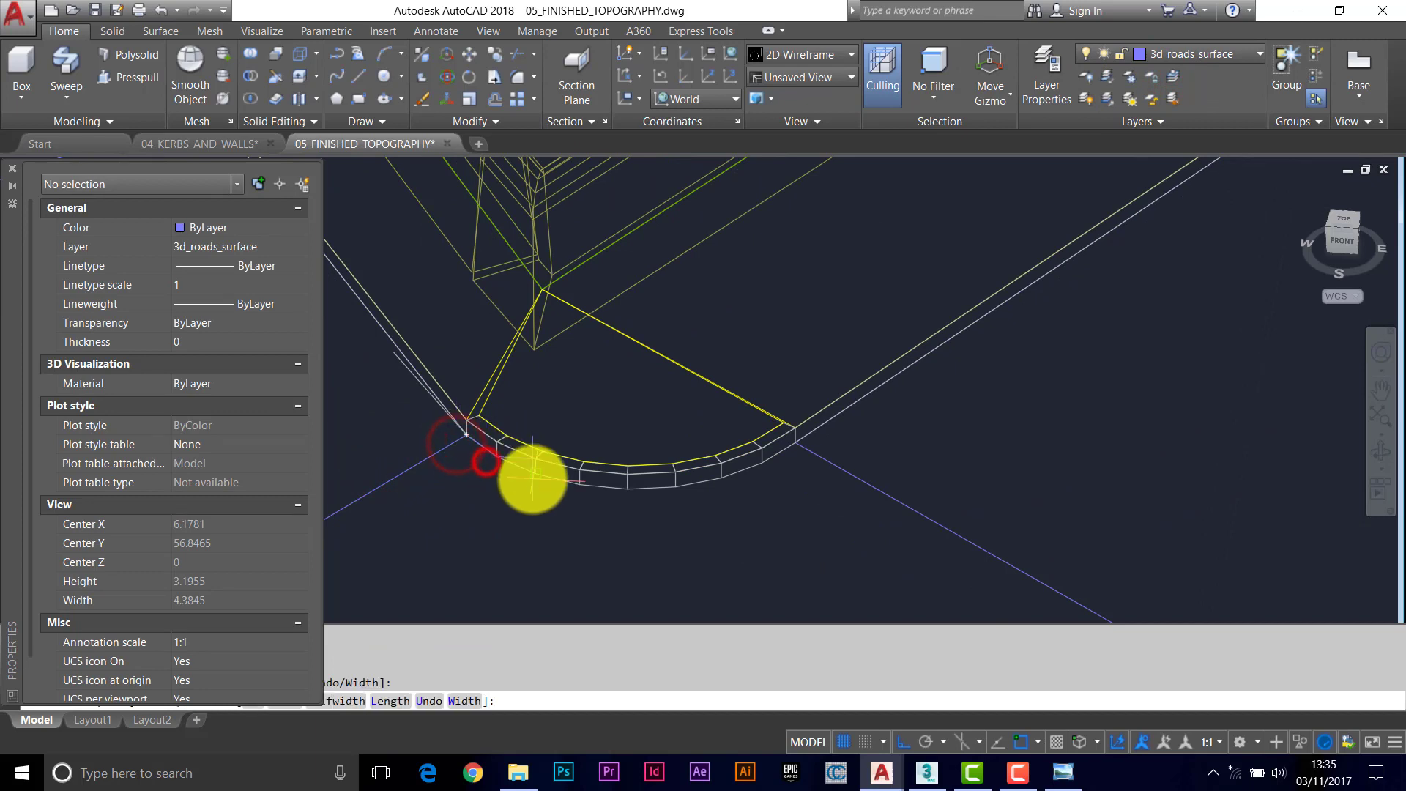
left_click(533, 478)
left_click(585, 486)
left_click(649, 496)
left_click(687, 487)
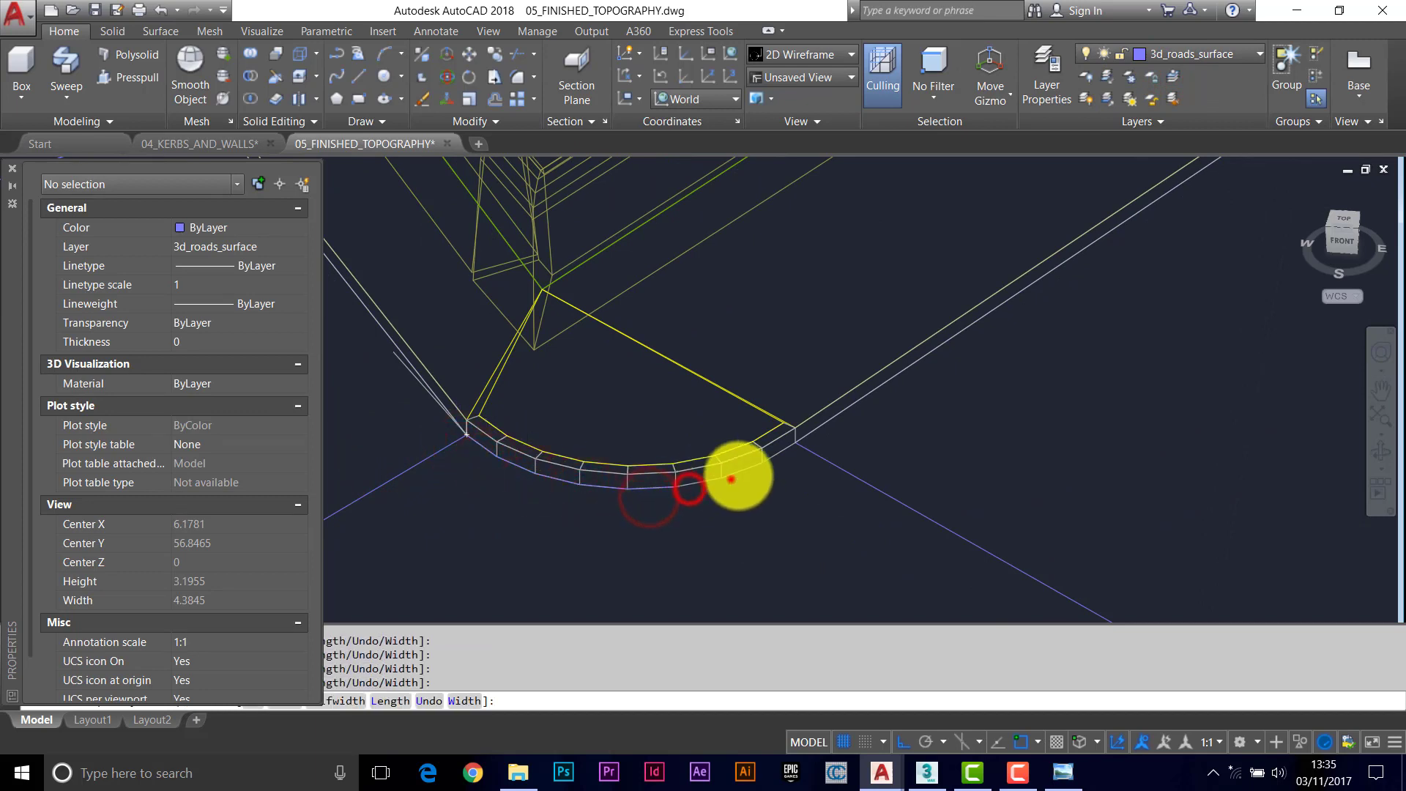
key("Return")
scroll(813, 464, "down", 1)
middle_click_drag(821, 466, 726, 483)
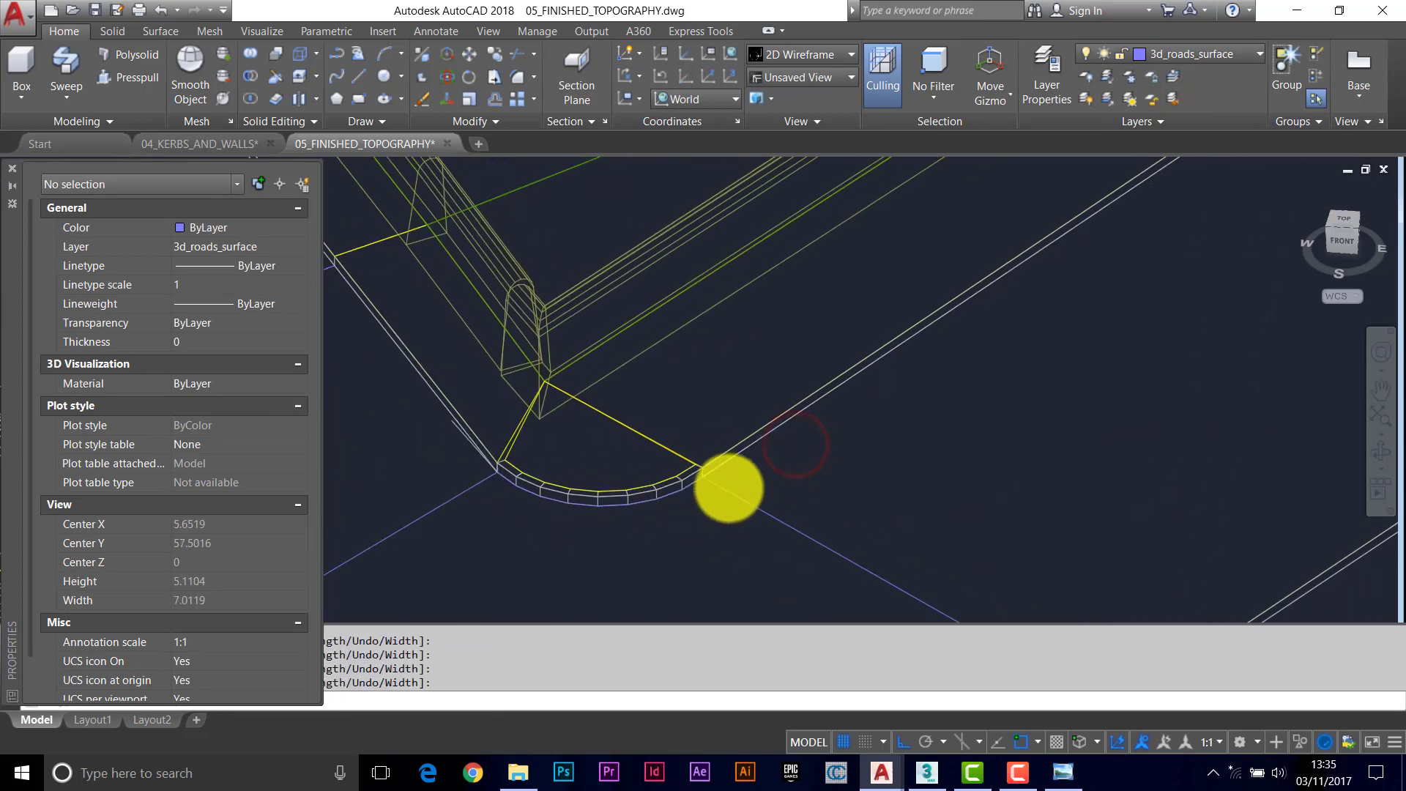
scroll(725, 470, "up", 1)
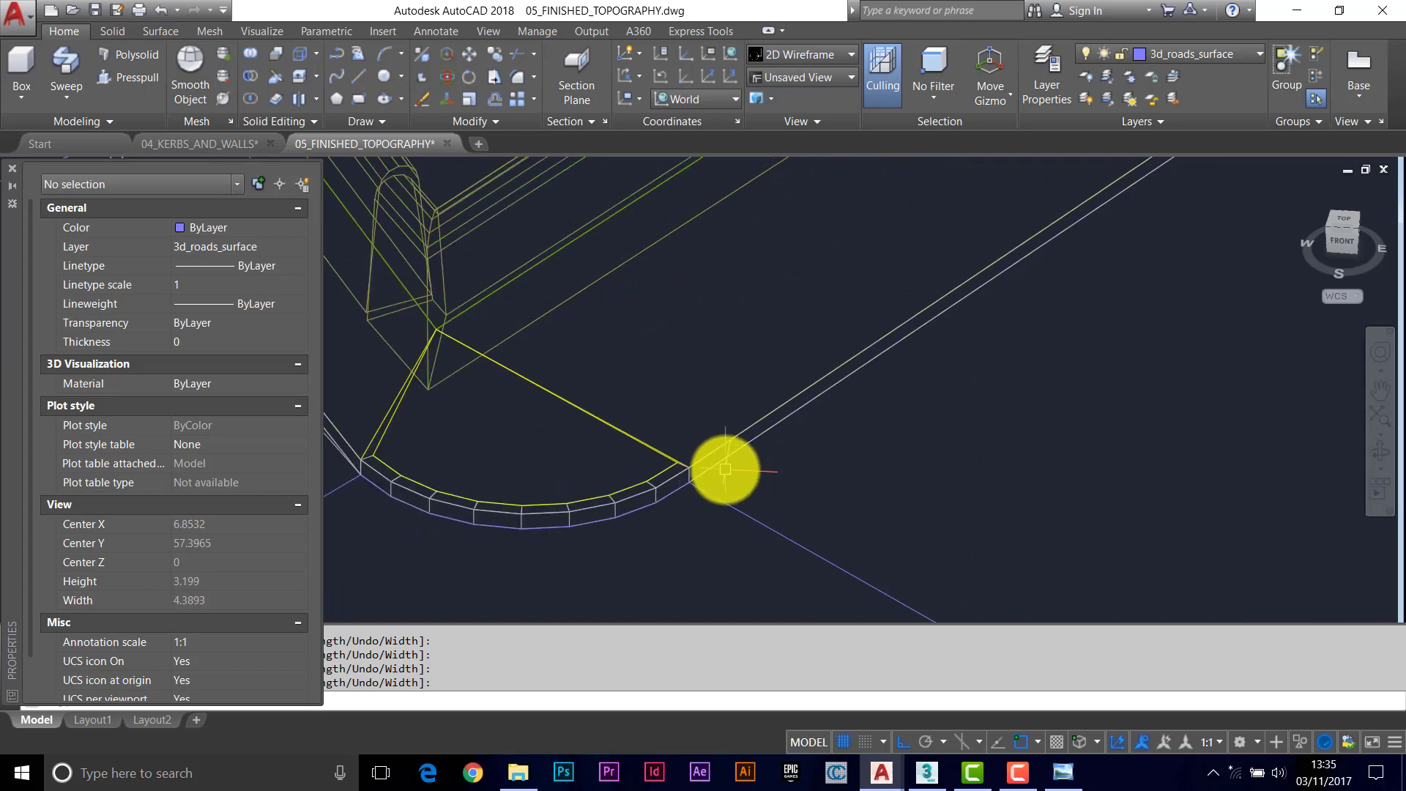
Step: Offset the outline of the long straight kerb face beyond the curved corner by 0.1 towards the path
scroll(724, 468, "down", 1)
scroll(724, 467, "down", 1)
middle_click_drag(863, 399, 657, 527)
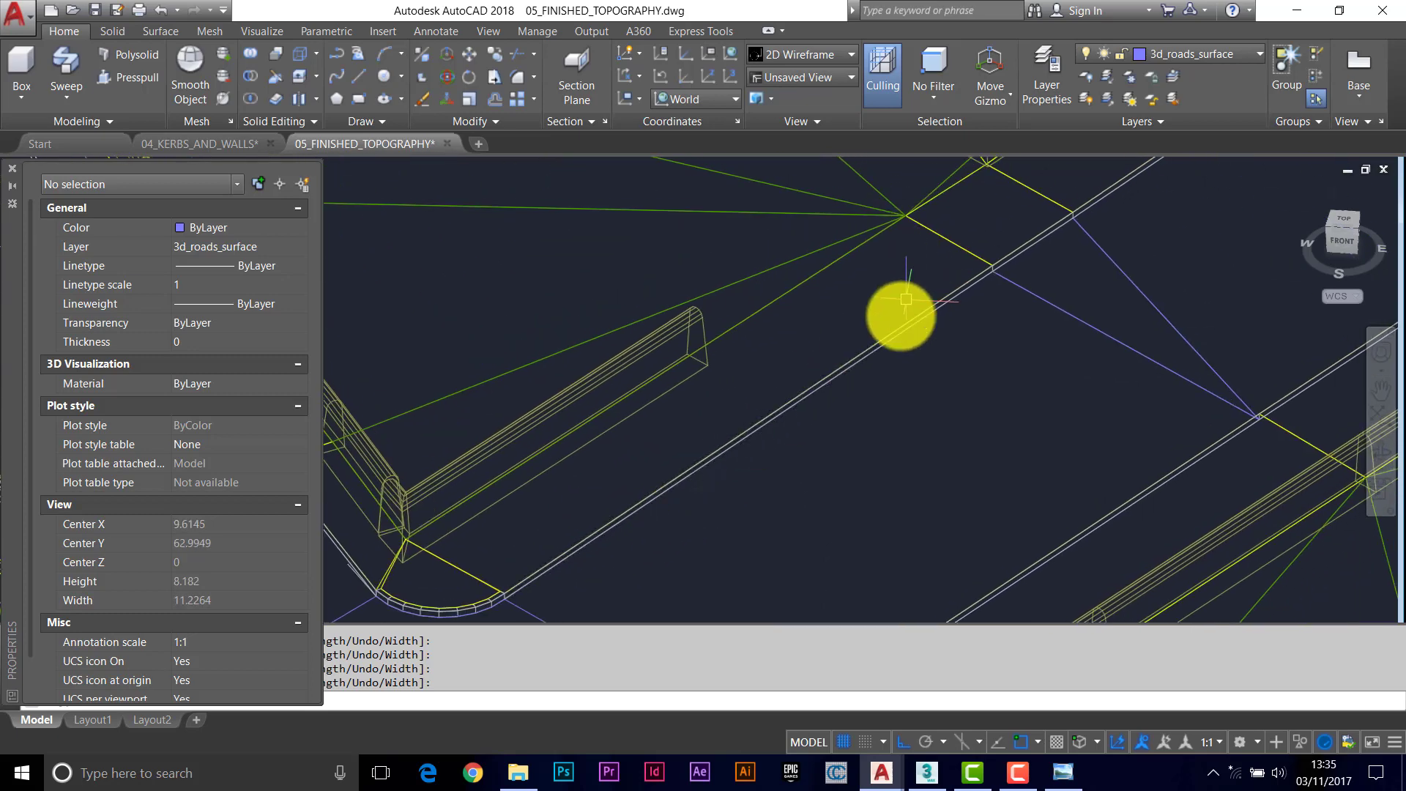
middle_click_drag(897, 326, 912, 303)
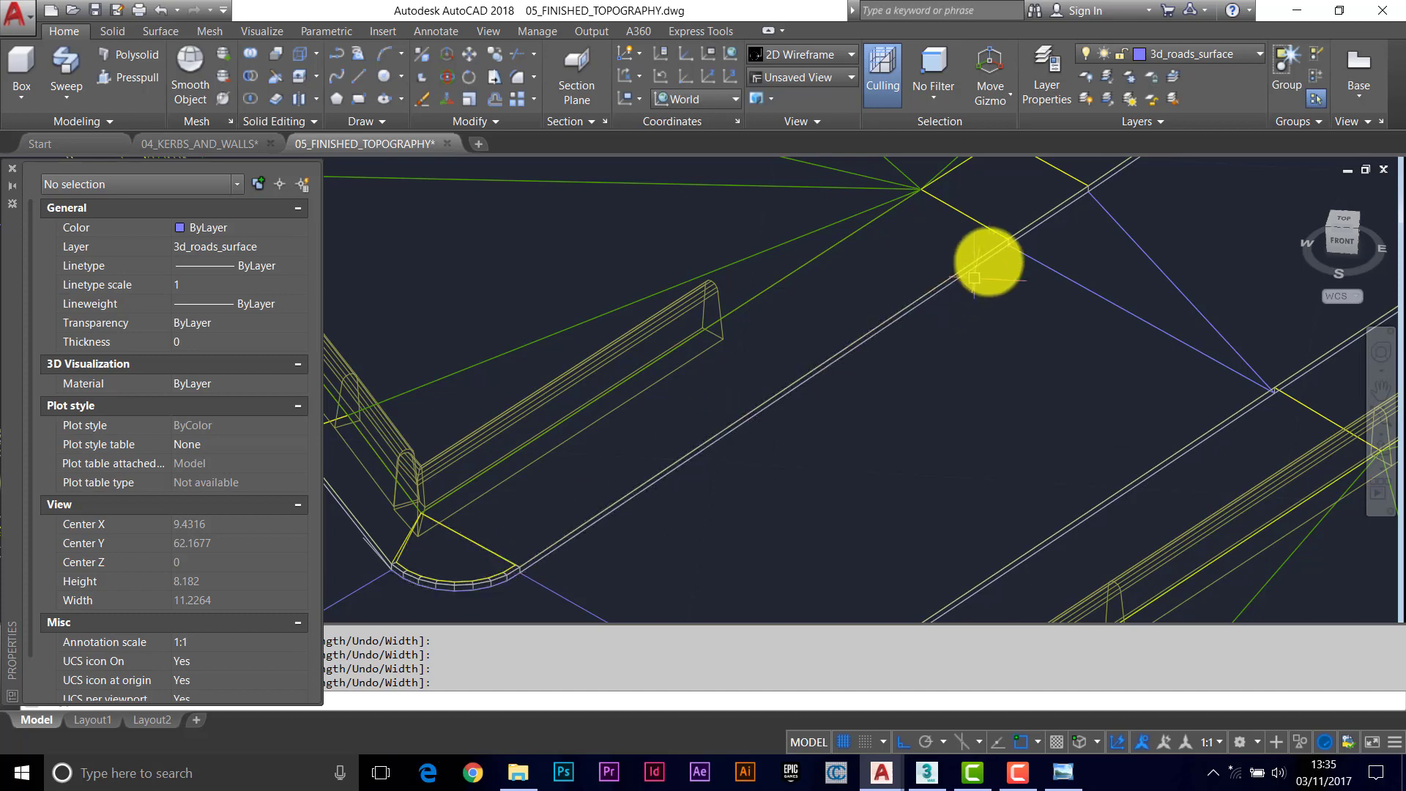
middle_click_drag(779, 410, 820, 366)
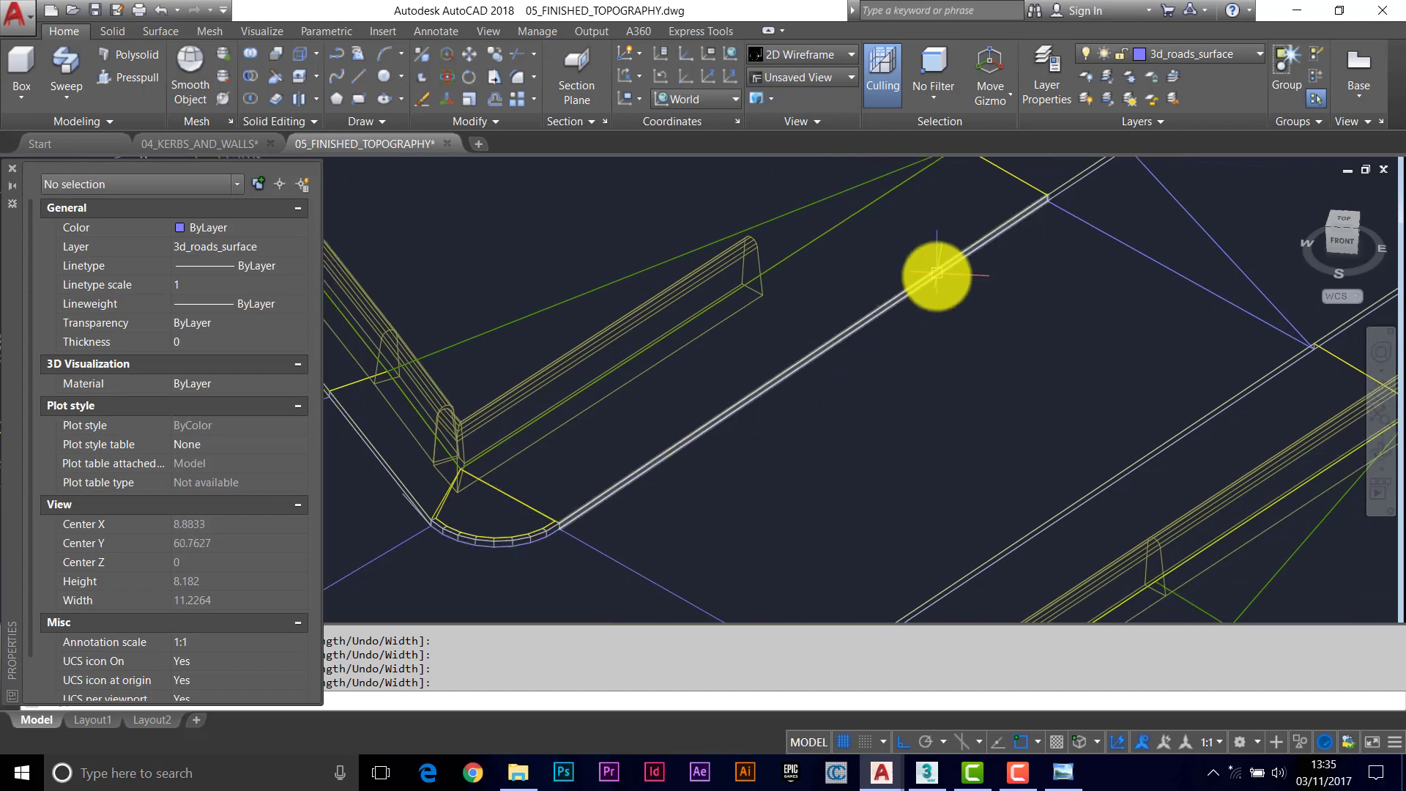
mouse_move(1029, 238)
middle_mouse_down()
mouse_move(980, 363)
mouse_move(1015, 339)
mouse_move(1004, 314)
middle_mouse_up()
scroll(984, 344, "up", 2)
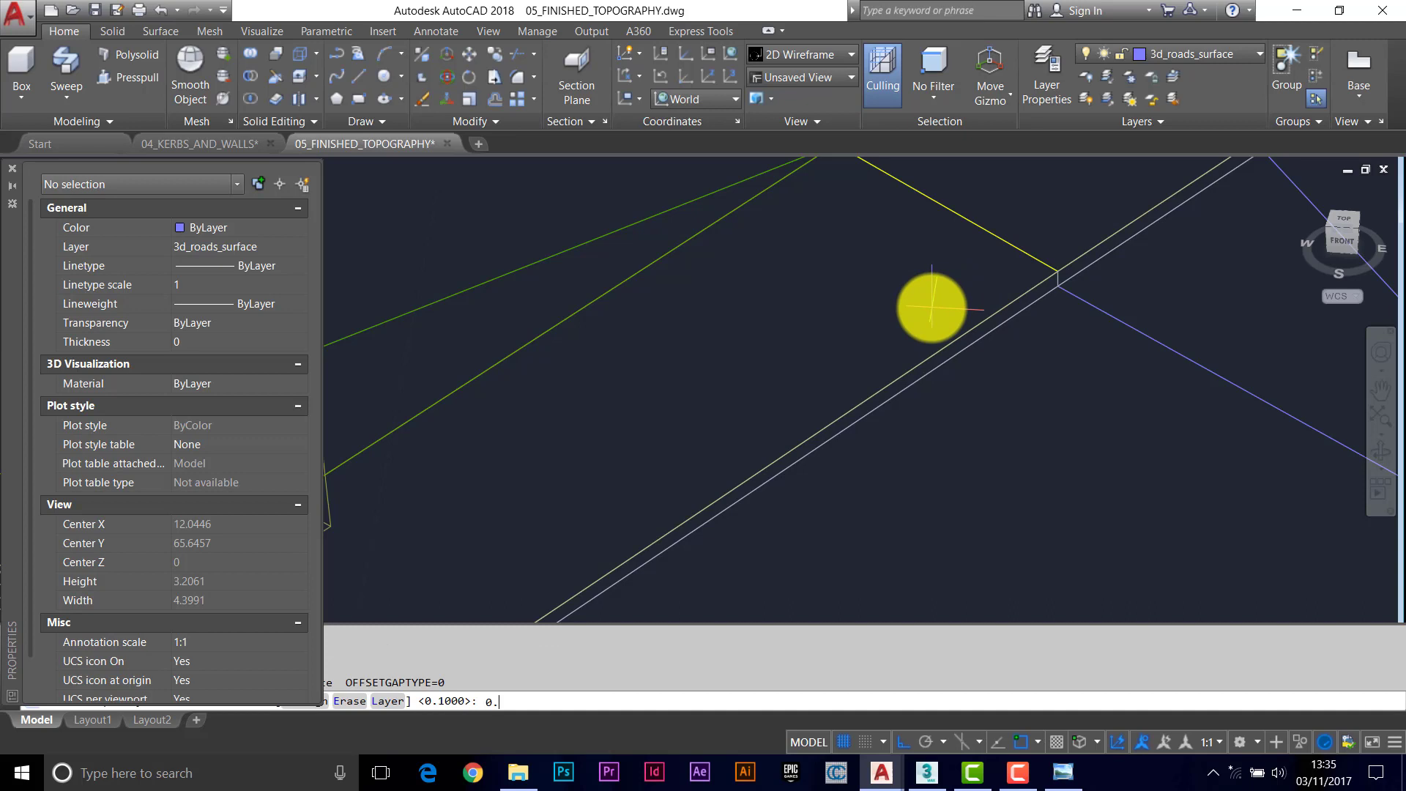
key("Return")
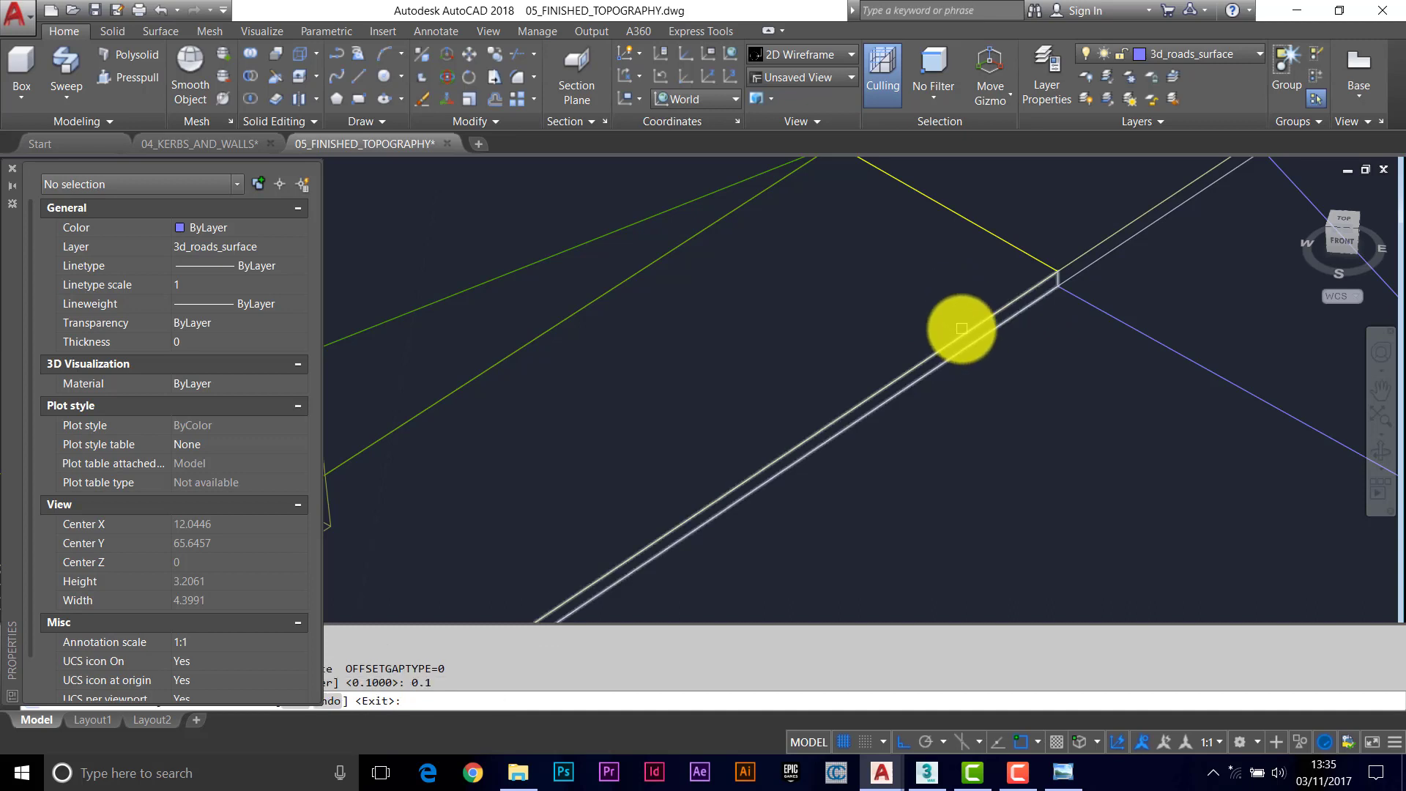
left_click(961, 328)
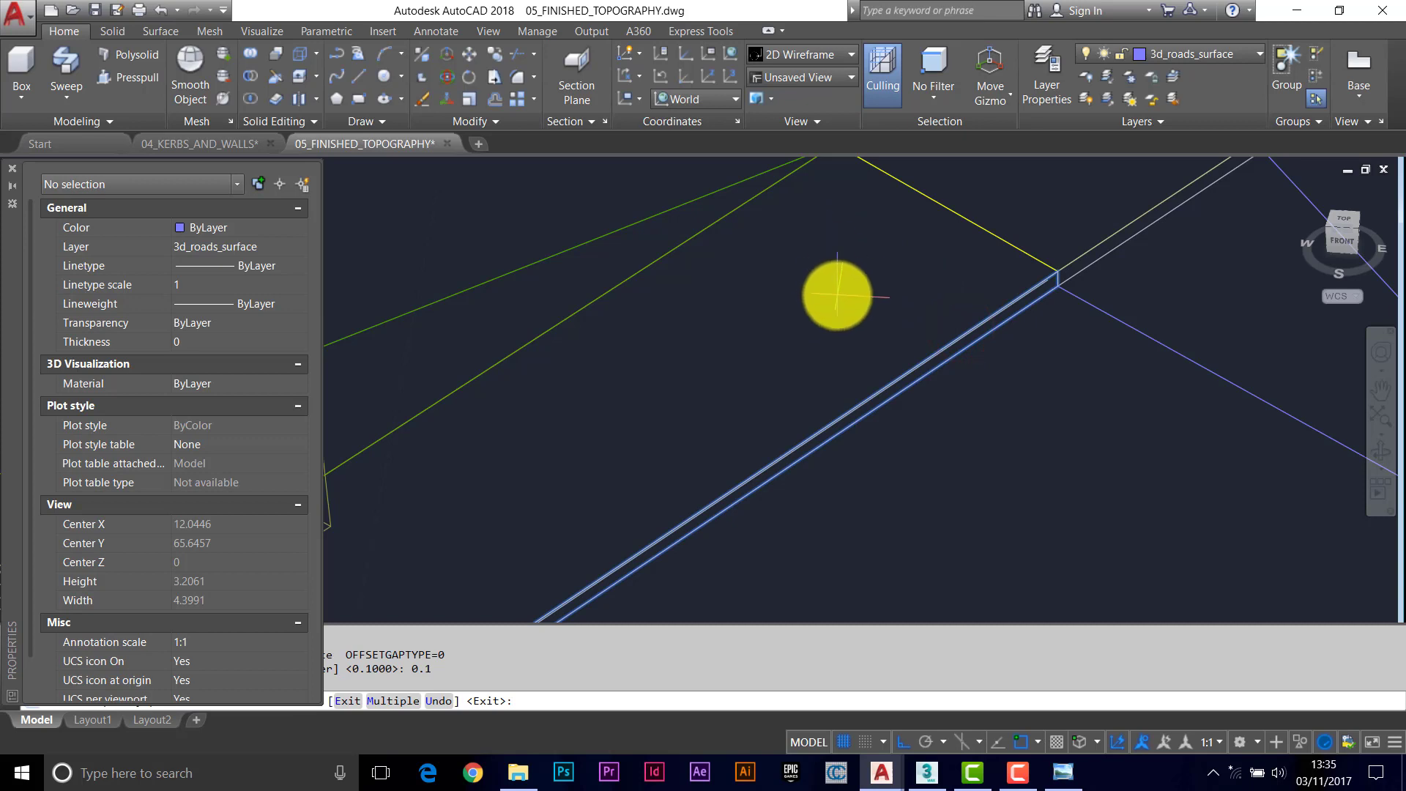
scroll(842, 300, "up", 2)
left_click(860, 305)
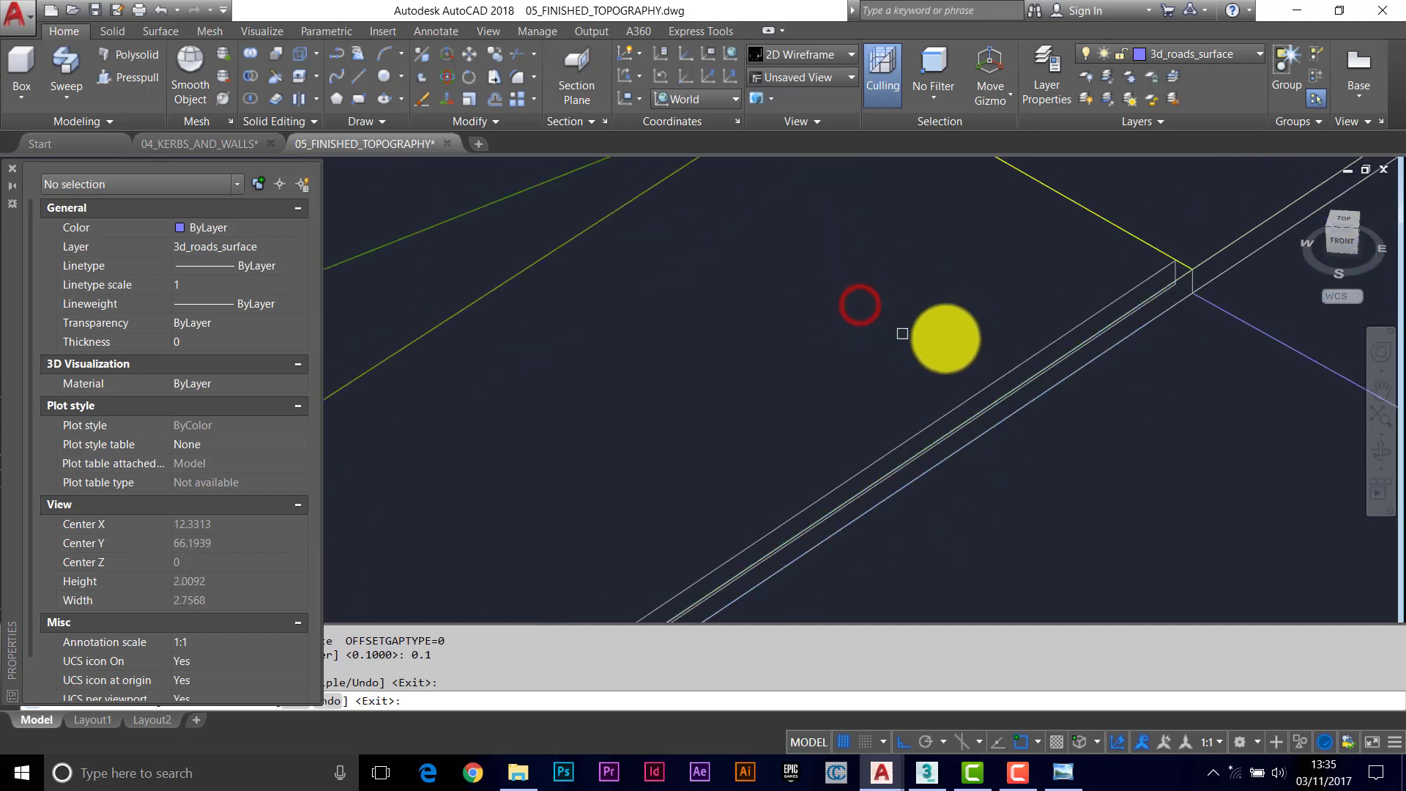
key("Escape")
Step: Draw a 3D face between the straight kerb's top edge and the offset line, and erase the offset outline
scroll(1190, 268, "up", 2)
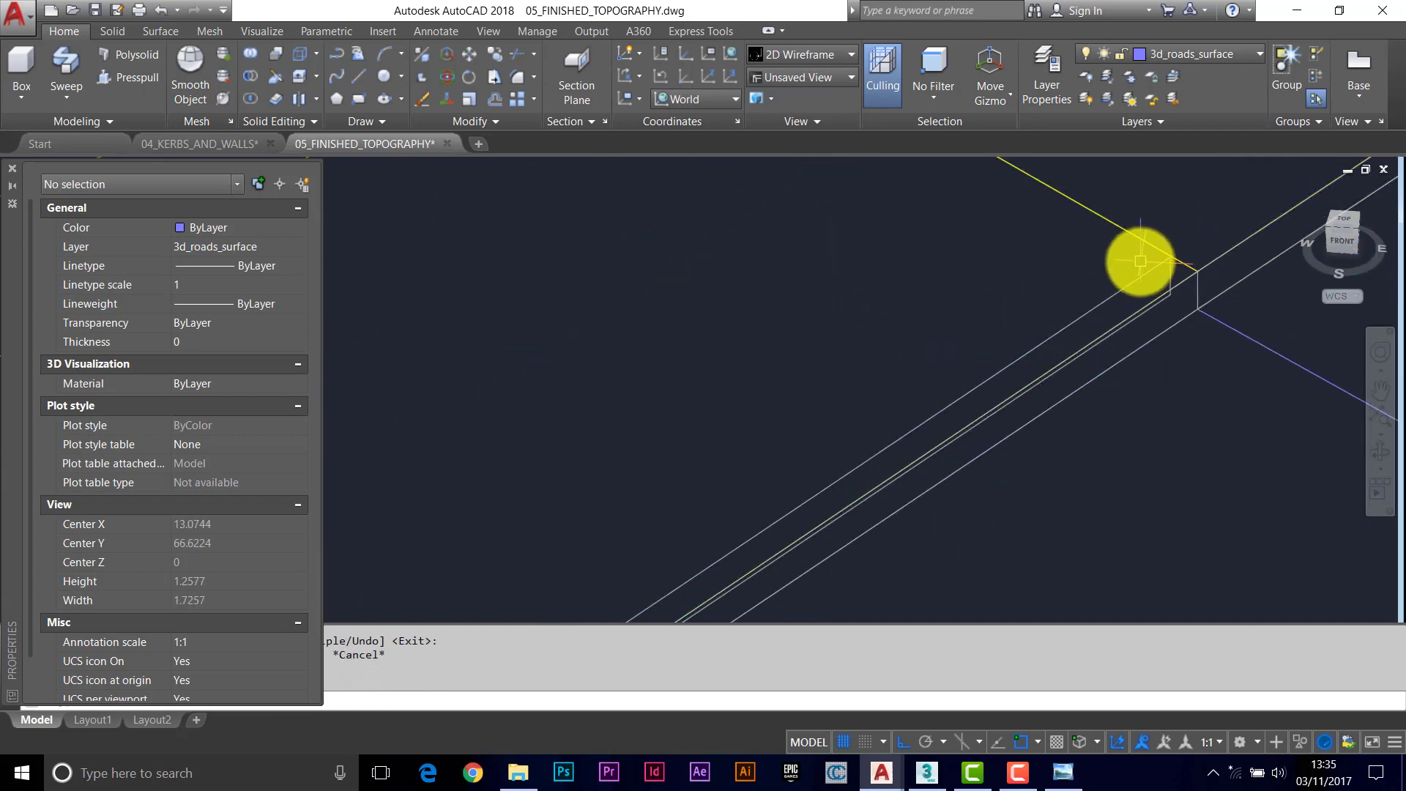
key("Return")
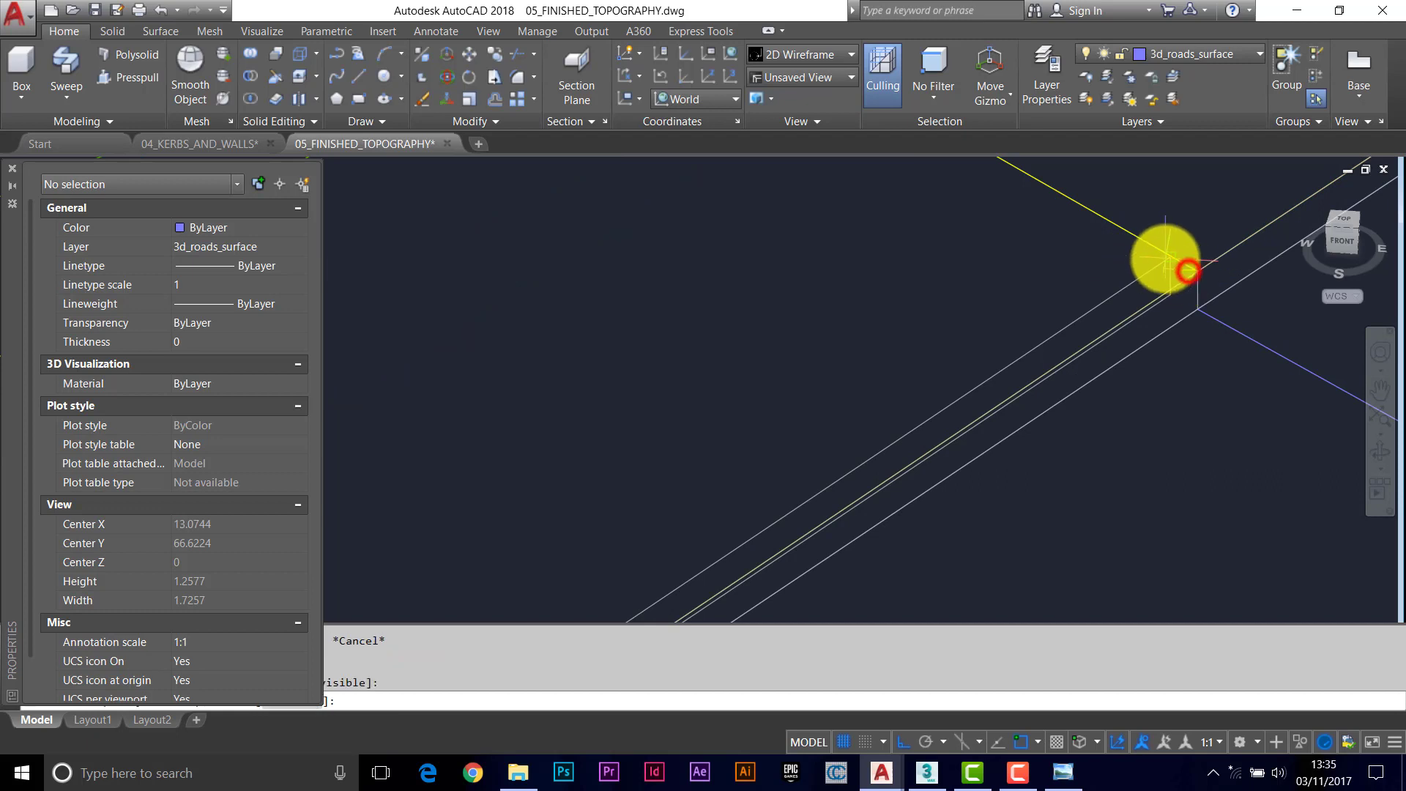
left_click(1167, 259)
scroll(1035, 348, "down", 2)
middle_click_drag(644, 476, 999, 167)
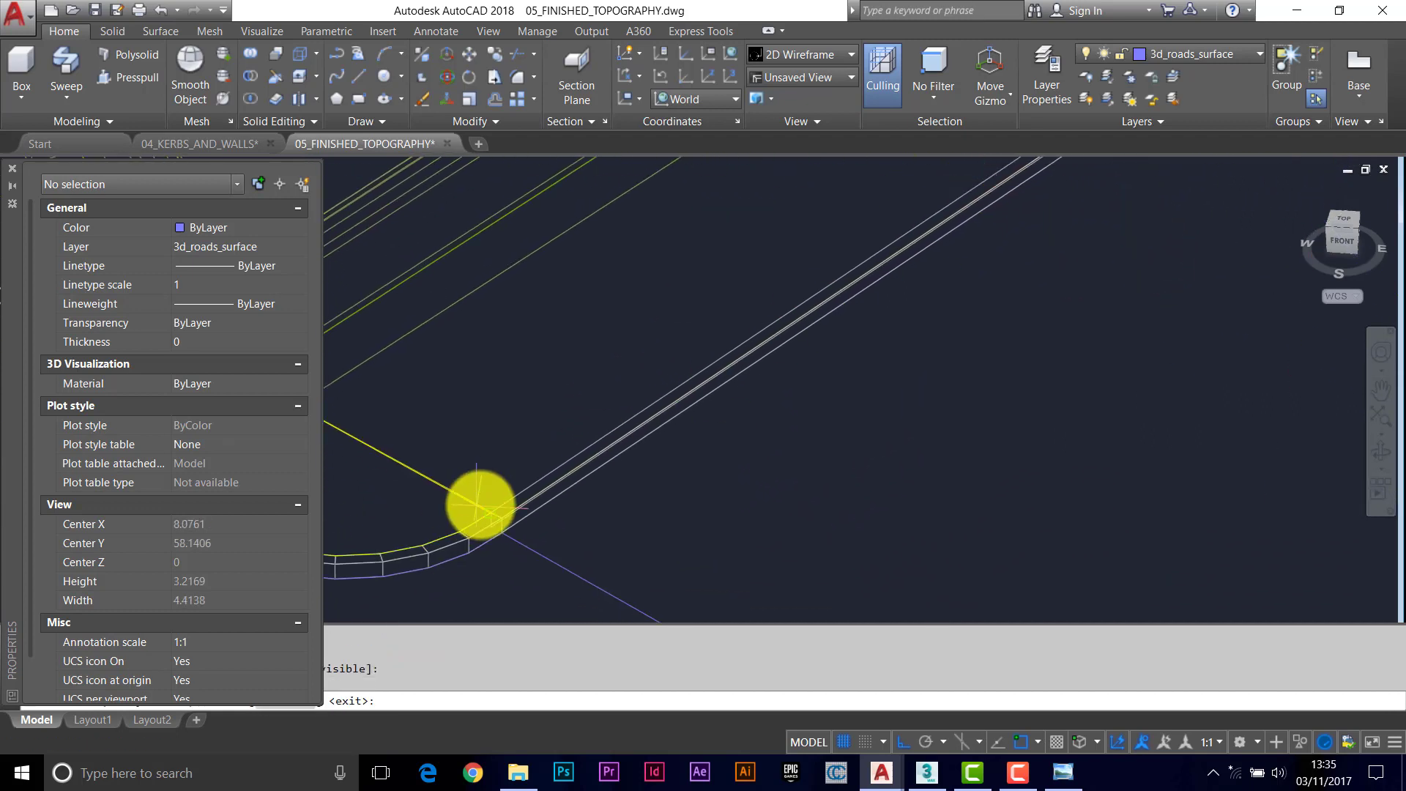
scroll(480, 505, "up", 8)
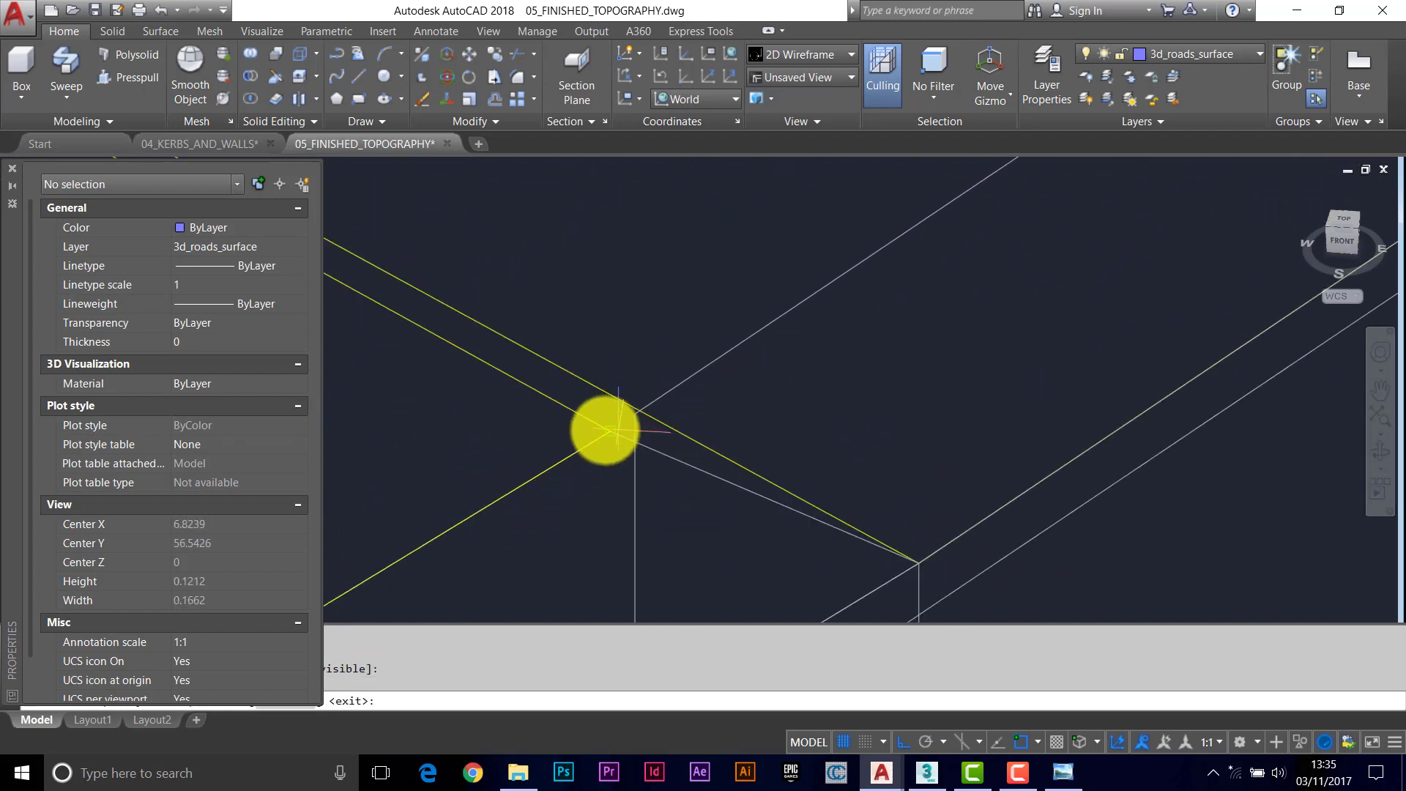
left_click(610, 431)
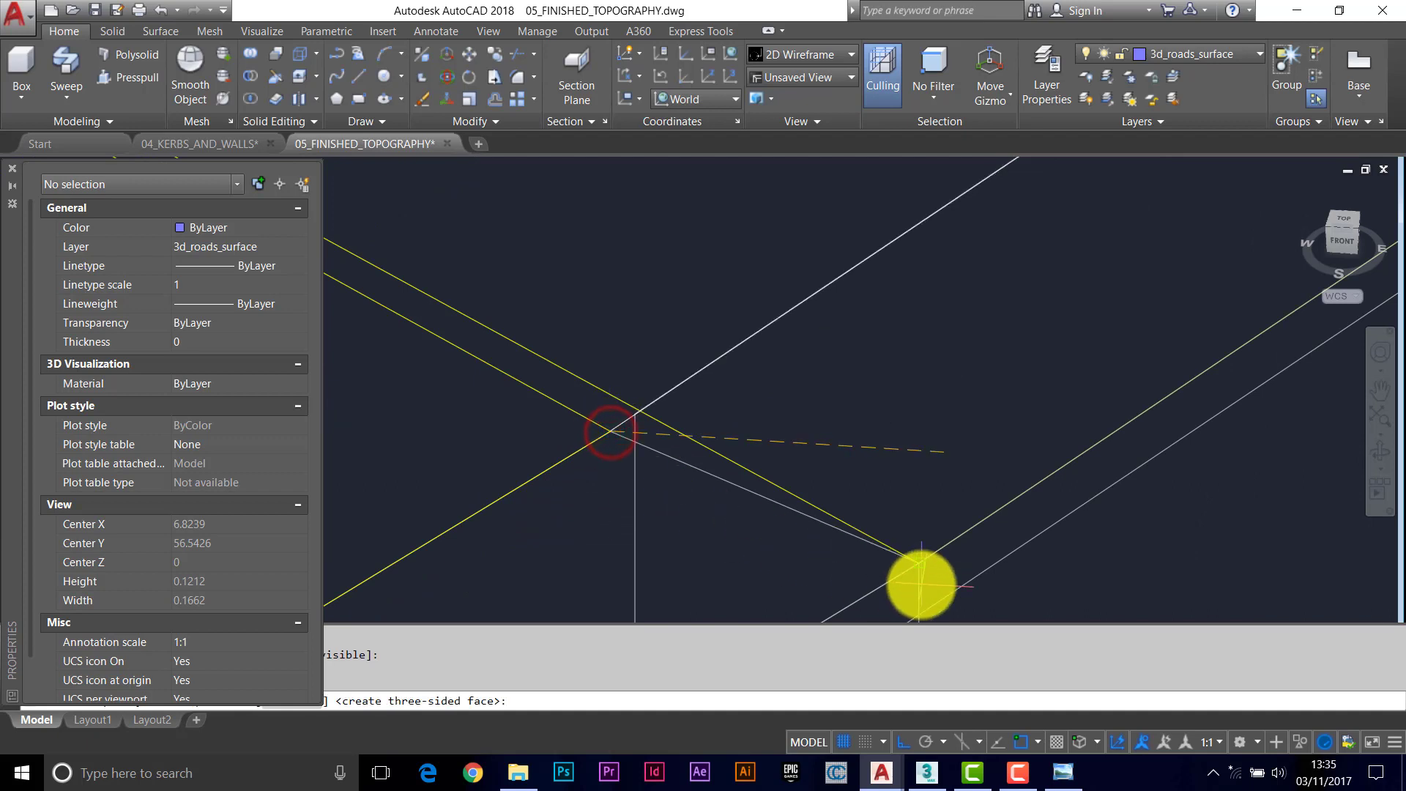
left_click(918, 578)
type("e")
key("Return")
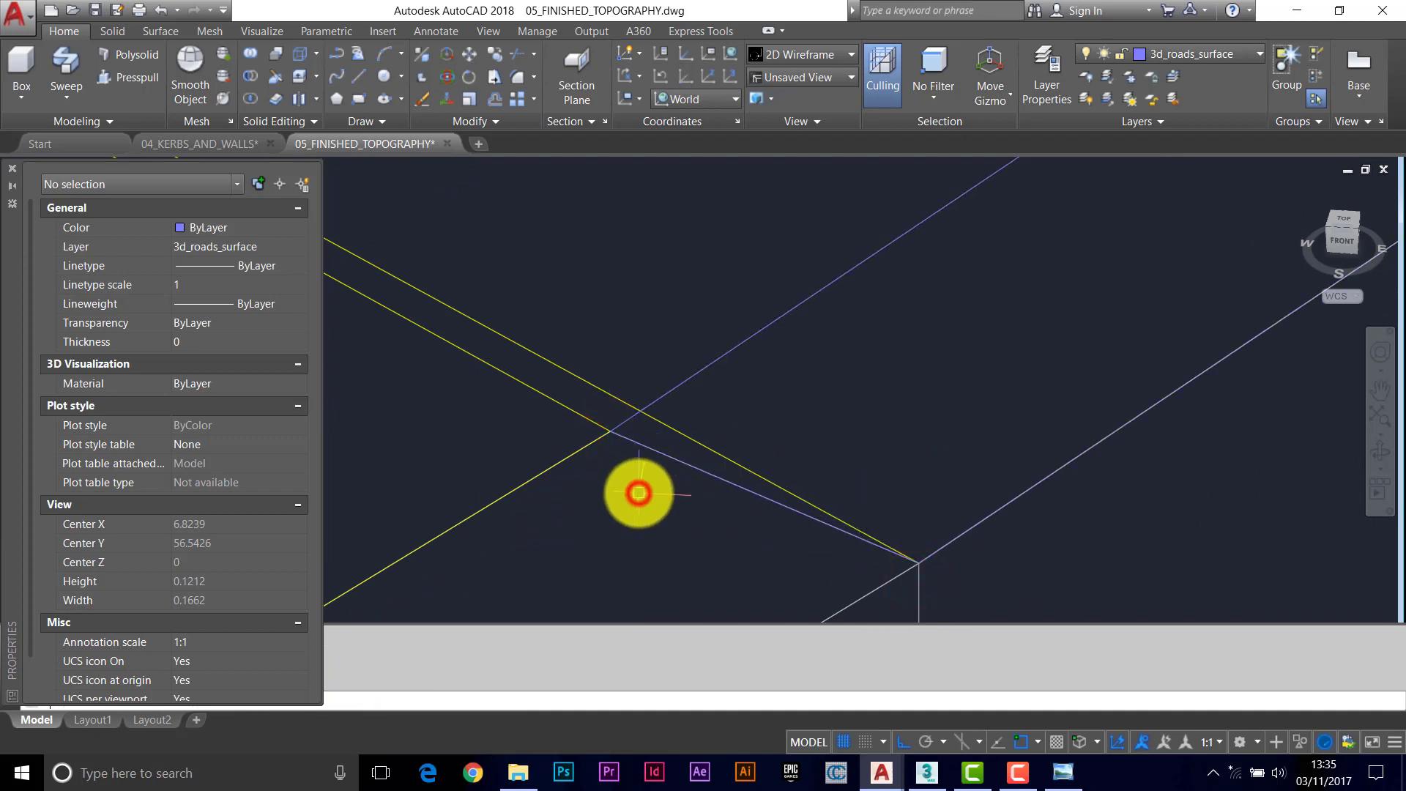
Step: Stretch the two kerb-side corners of the adjoining path surface back to the inner edge of the new kerb-top face
scroll(638, 493, "down", 5)
left_click(817, 434)
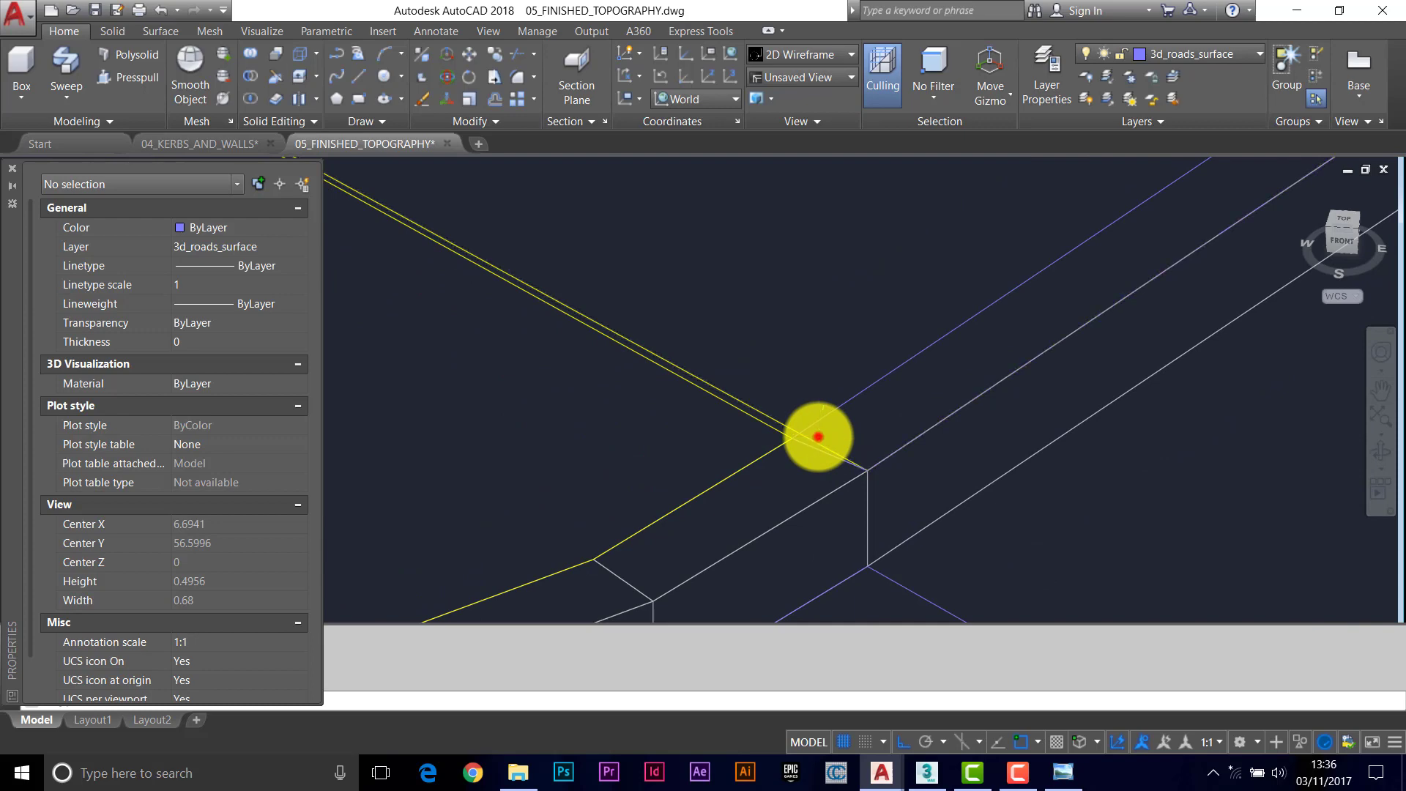
left_click(864, 468)
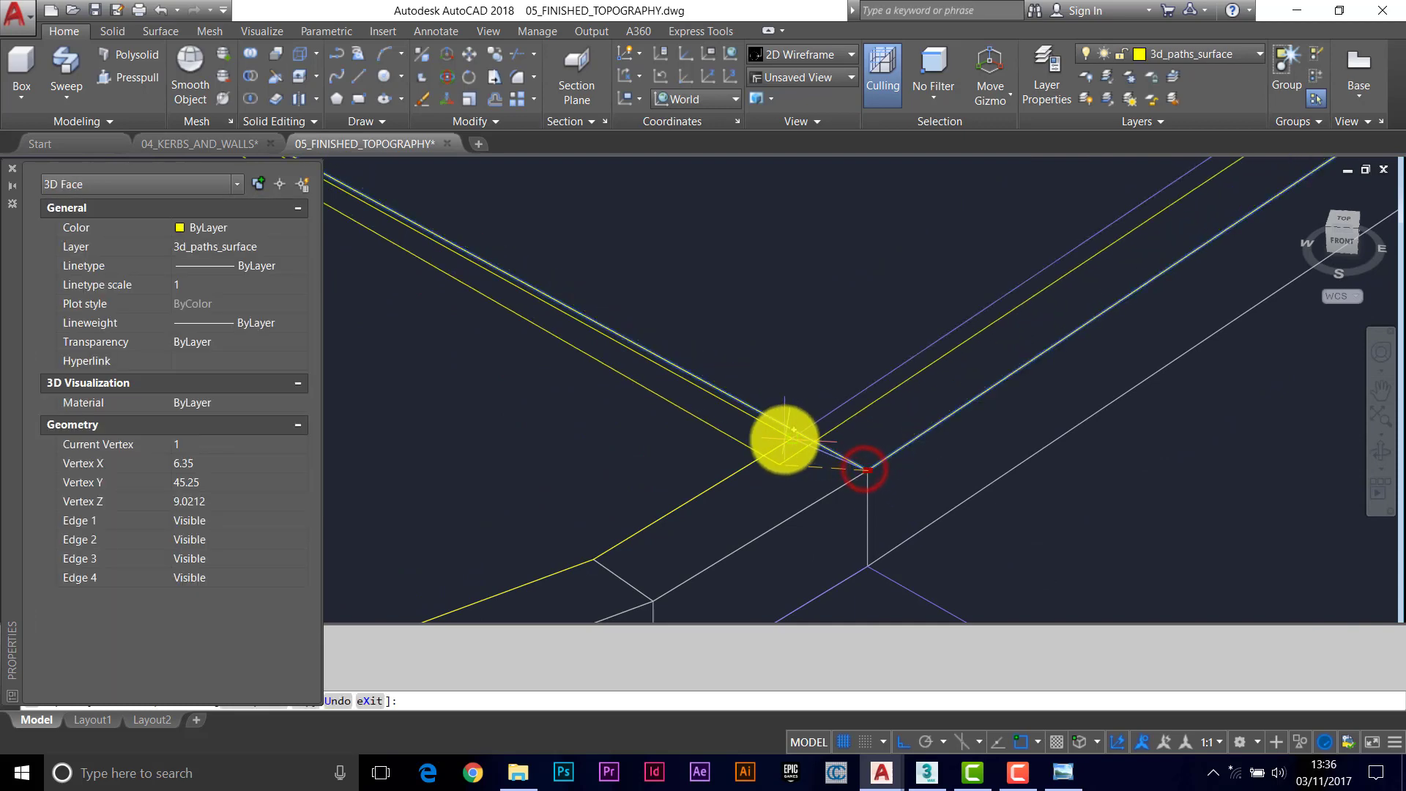
left_click(784, 439)
scroll(842, 430, "down", 8)
middle_click_drag(982, 352, 847, 433)
middle_click_drag(1010, 326, 902, 381)
scroll(956, 327, "up", 5)
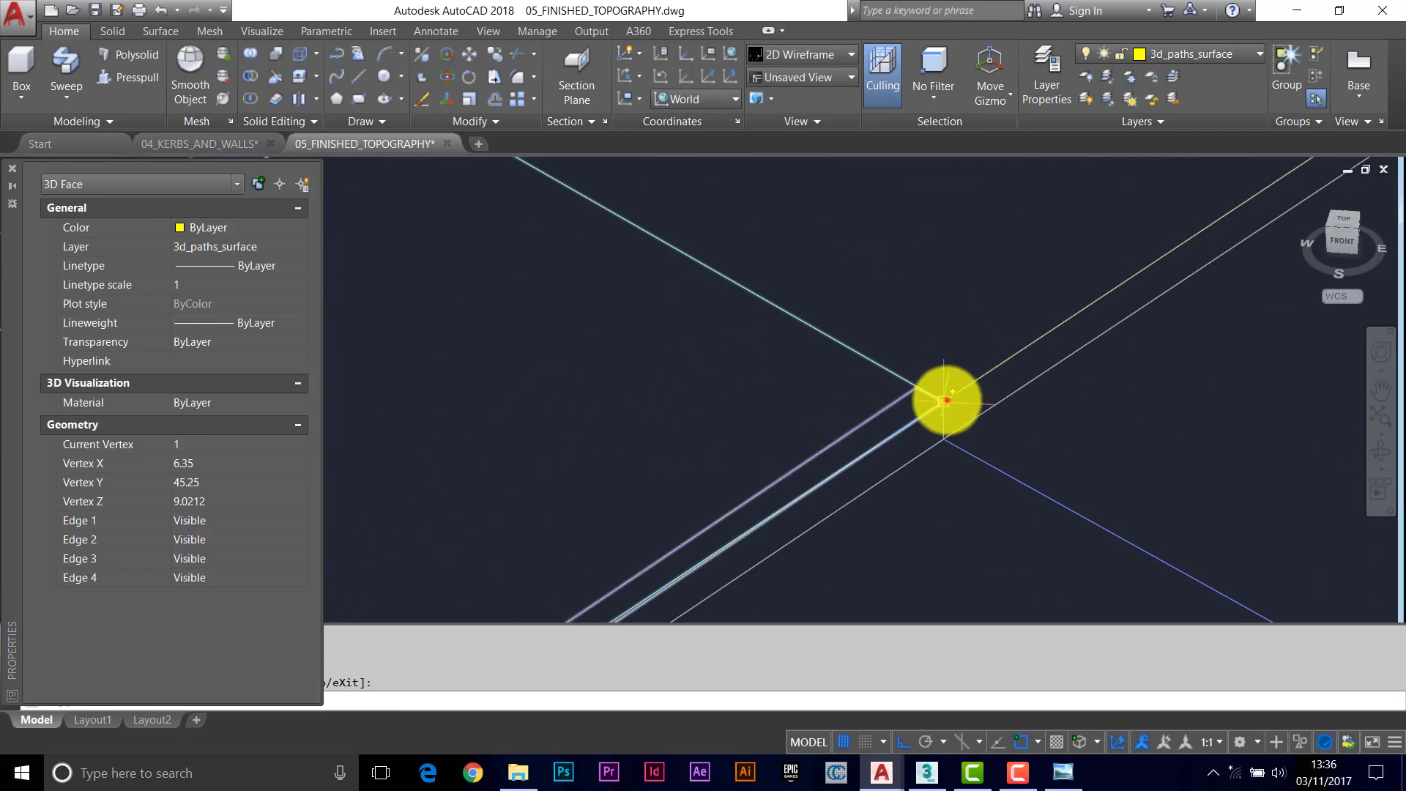
left_click(944, 401)
left_click(917, 381)
scroll(910, 437, "down", 5)
middle_click_drag(897, 424, 1098, 239)
middle_click_drag(709, 483, 744, 464)
scroll(689, 511, "up", 4)
middle_click_drag(571, 511, 872, 536)
middle_click_drag(648, 499, 784, 552)
key("Escape")
Step: Offset the straight kerb face outline on the other side of the rounded corner by 0.1 towards the path
scroll(773, 541, "up", 4)
left_click(769, 490)
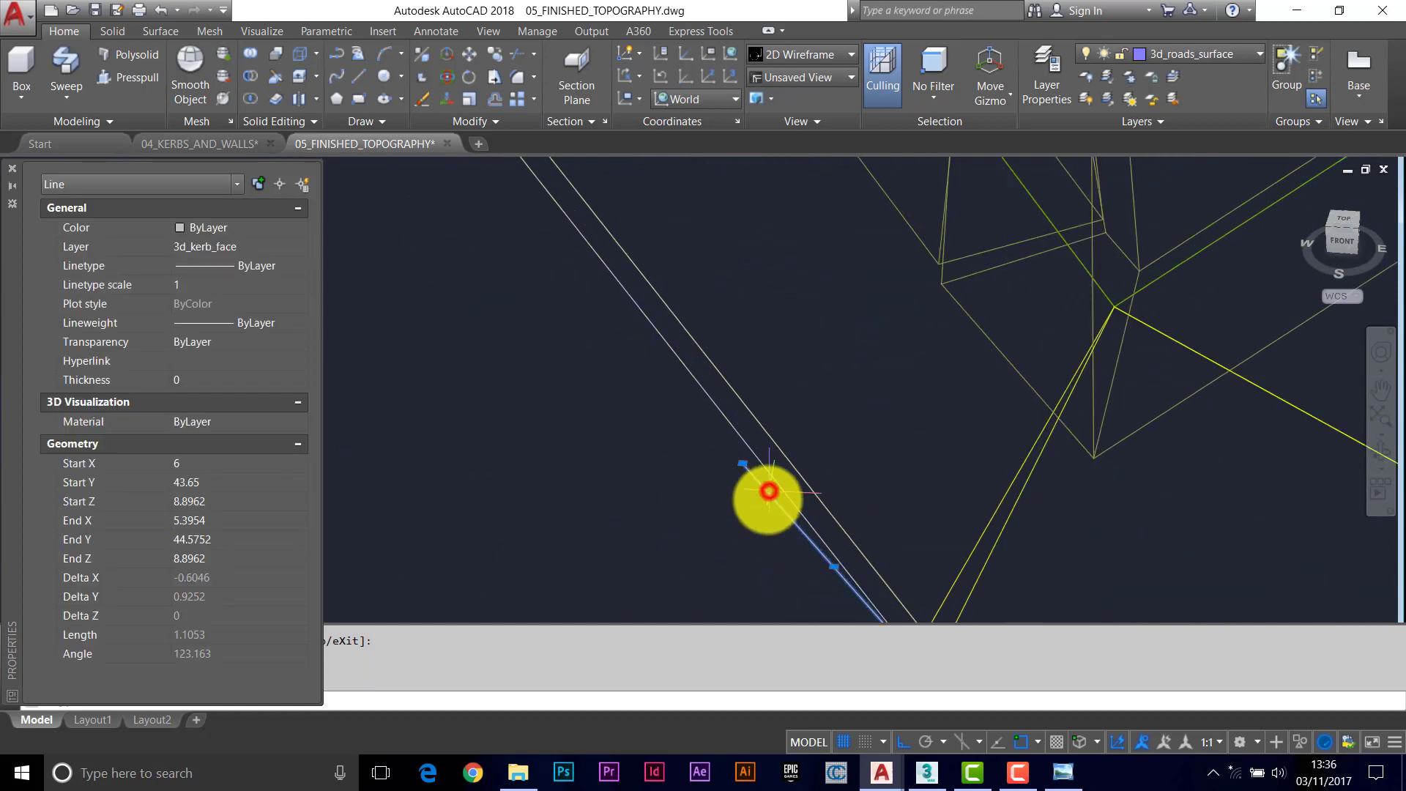
key("Escape")
scroll(728, 445, "down", 4)
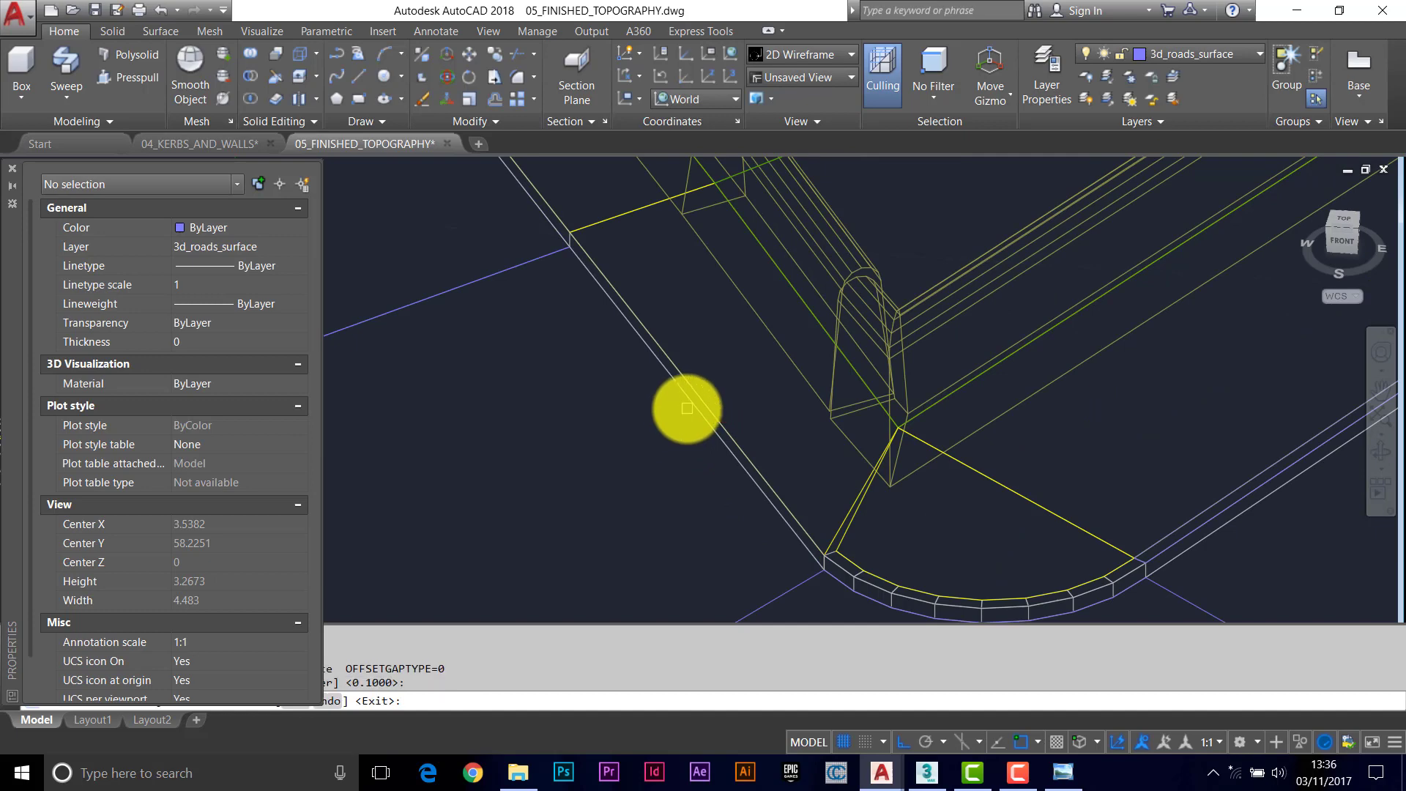
left_click(685, 404)
left_click(747, 358)
scroll(589, 286, "up", 5)
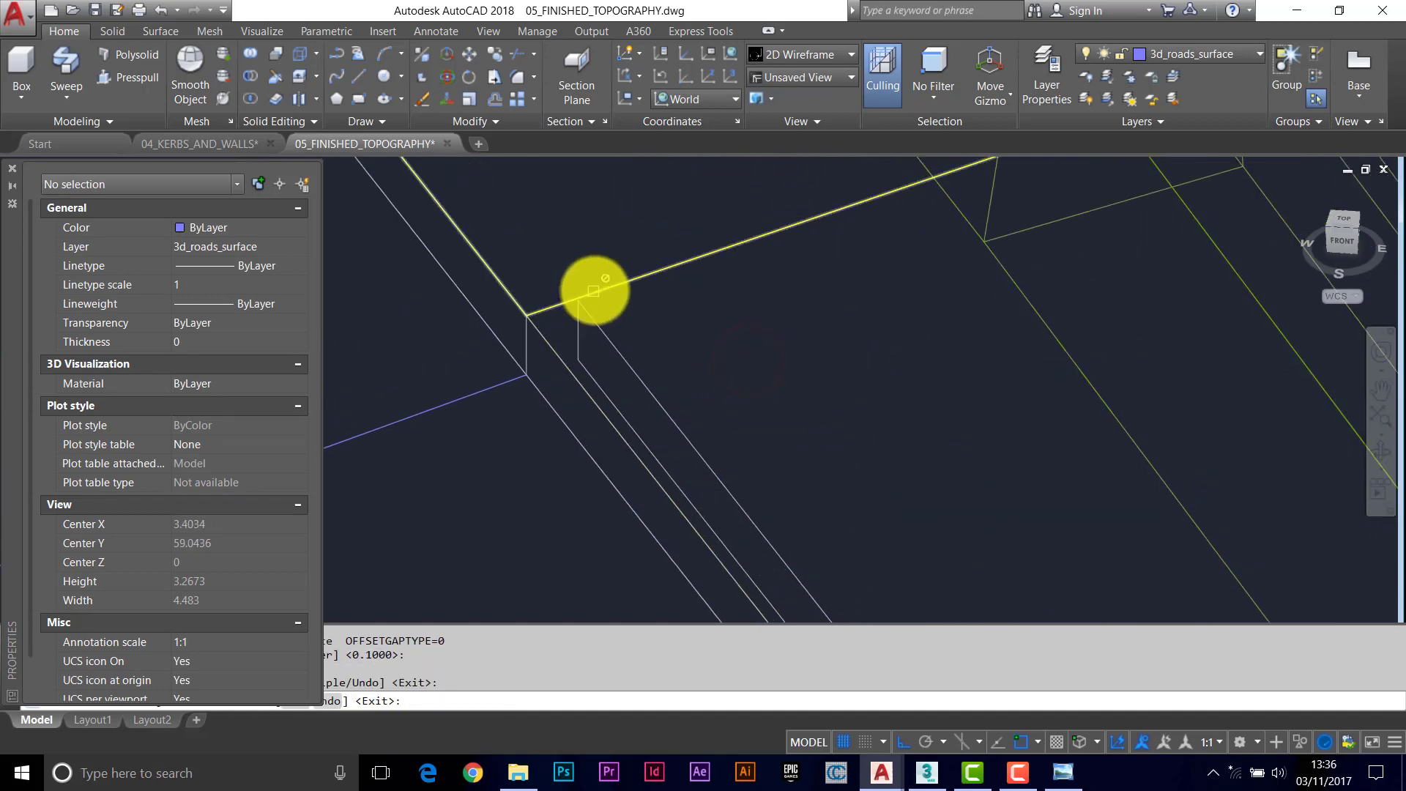
Step: Draw a 3D face between this kerb's top edge and its offset line, and erase the offset outline
key("Return")
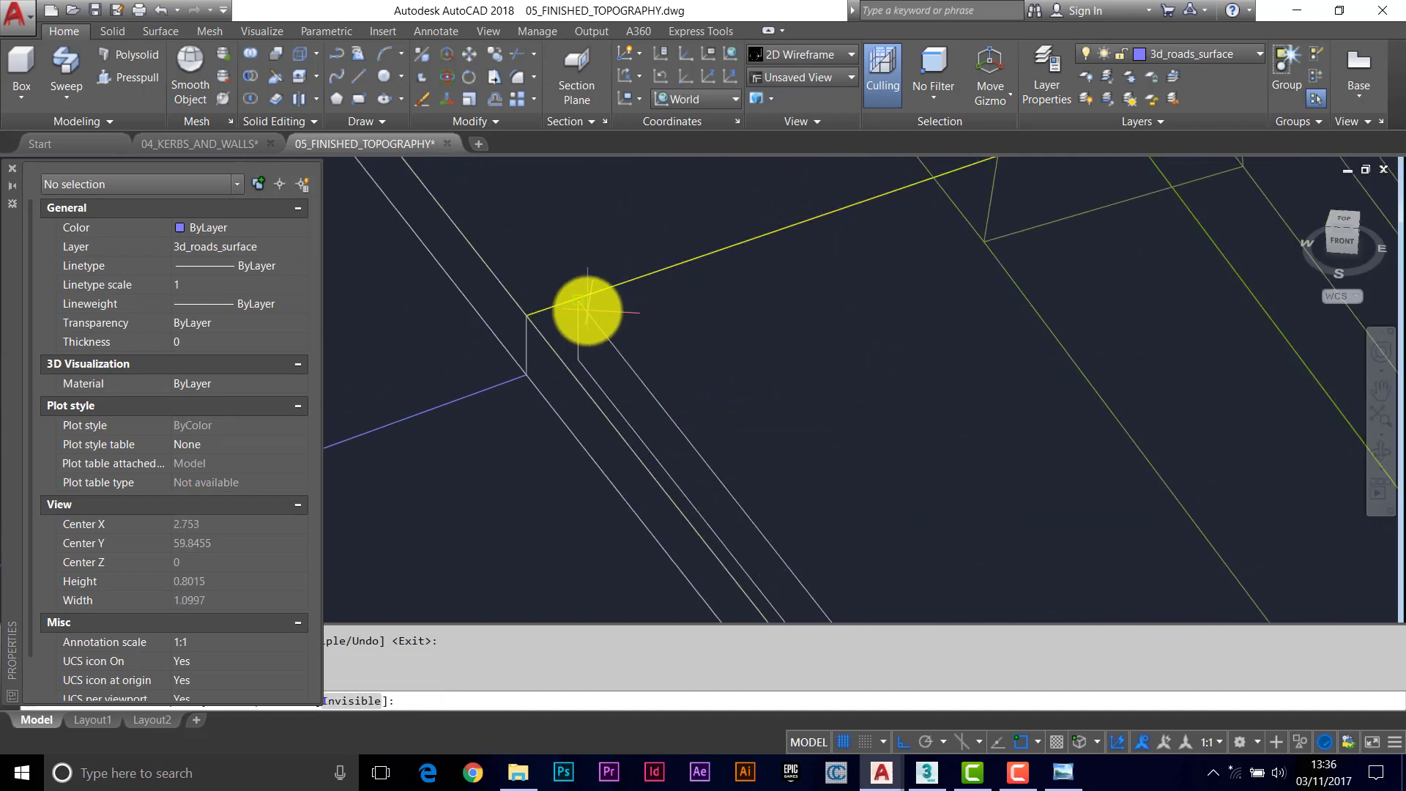
left_click(588, 310)
scroll(628, 430, "down", 5)
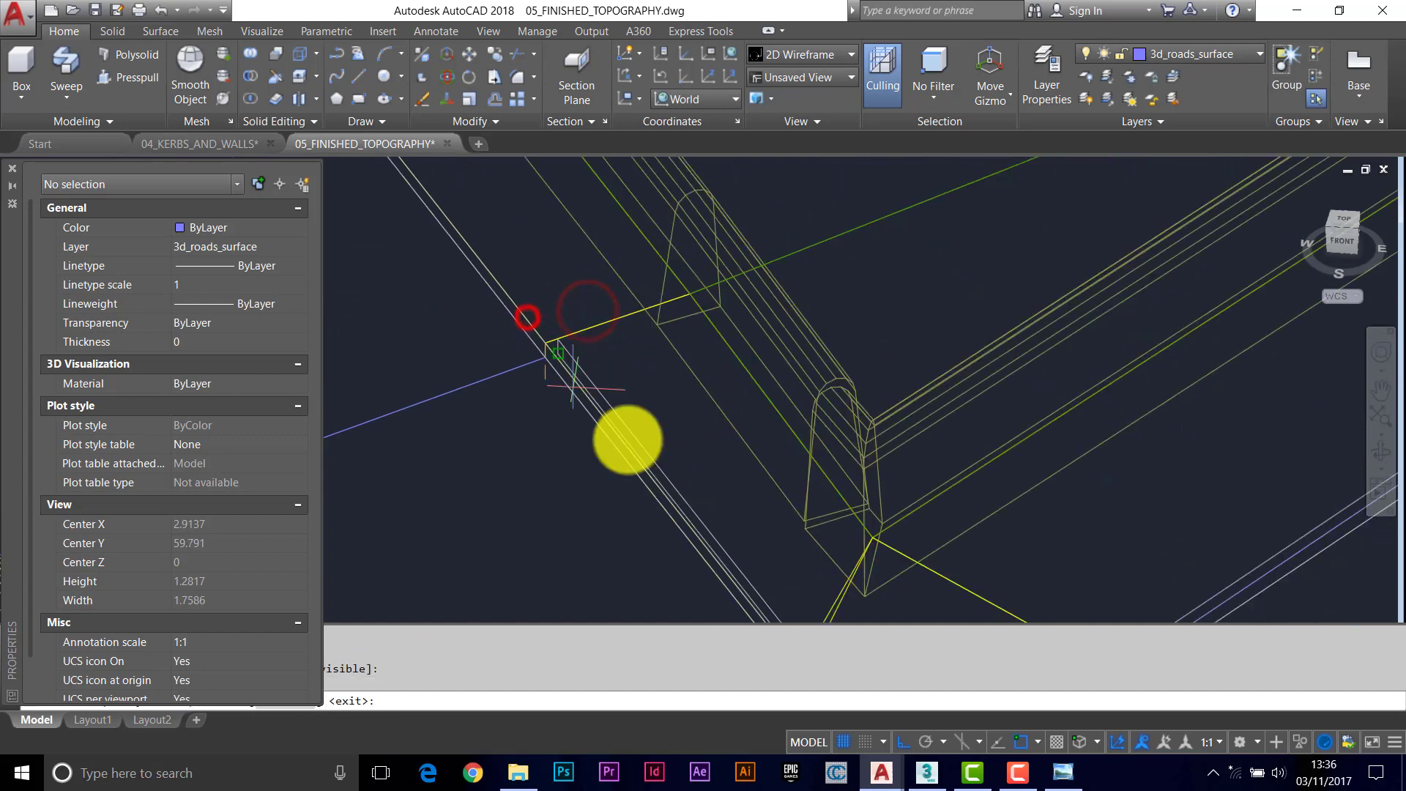
scroll(703, 436, "up", 2)
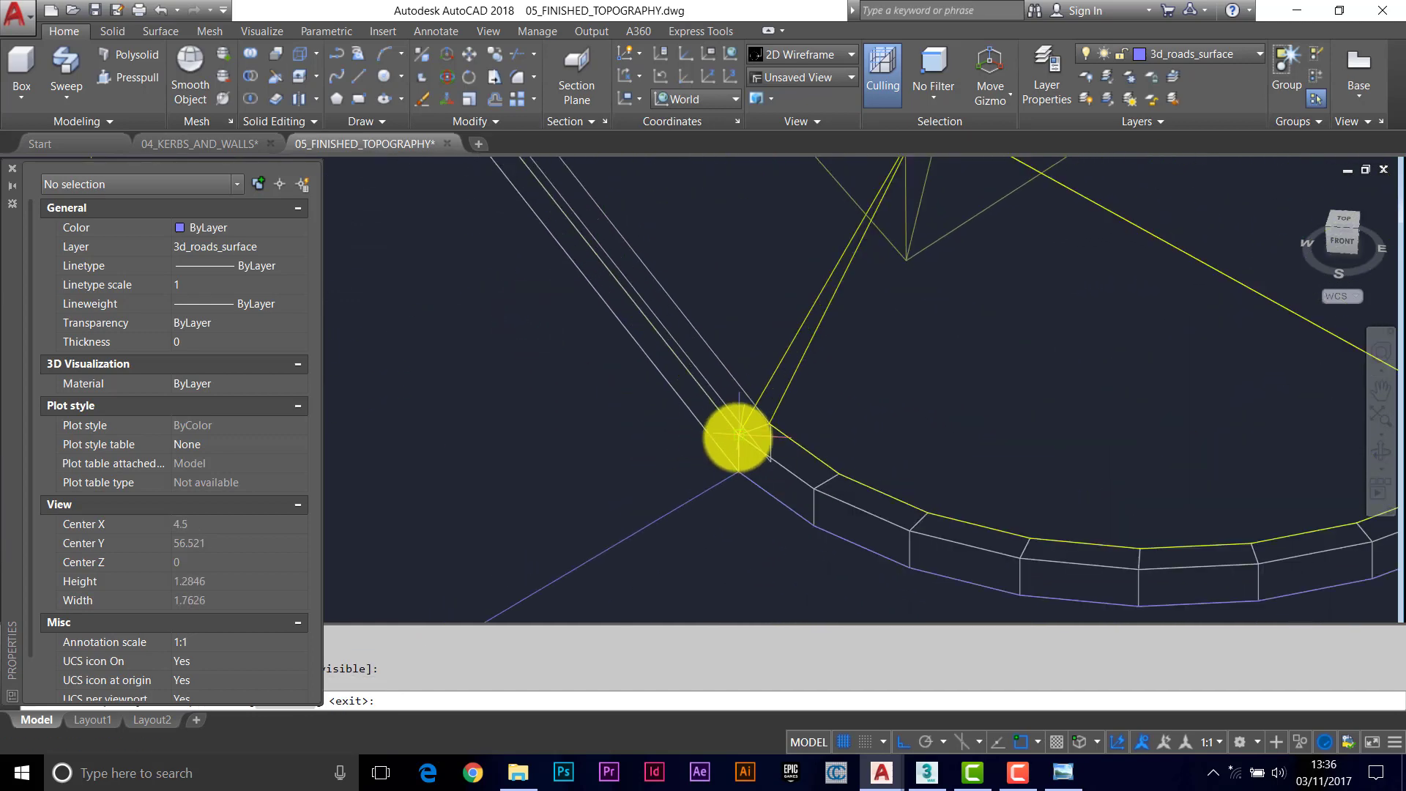
scroll(738, 437, "up", 14)
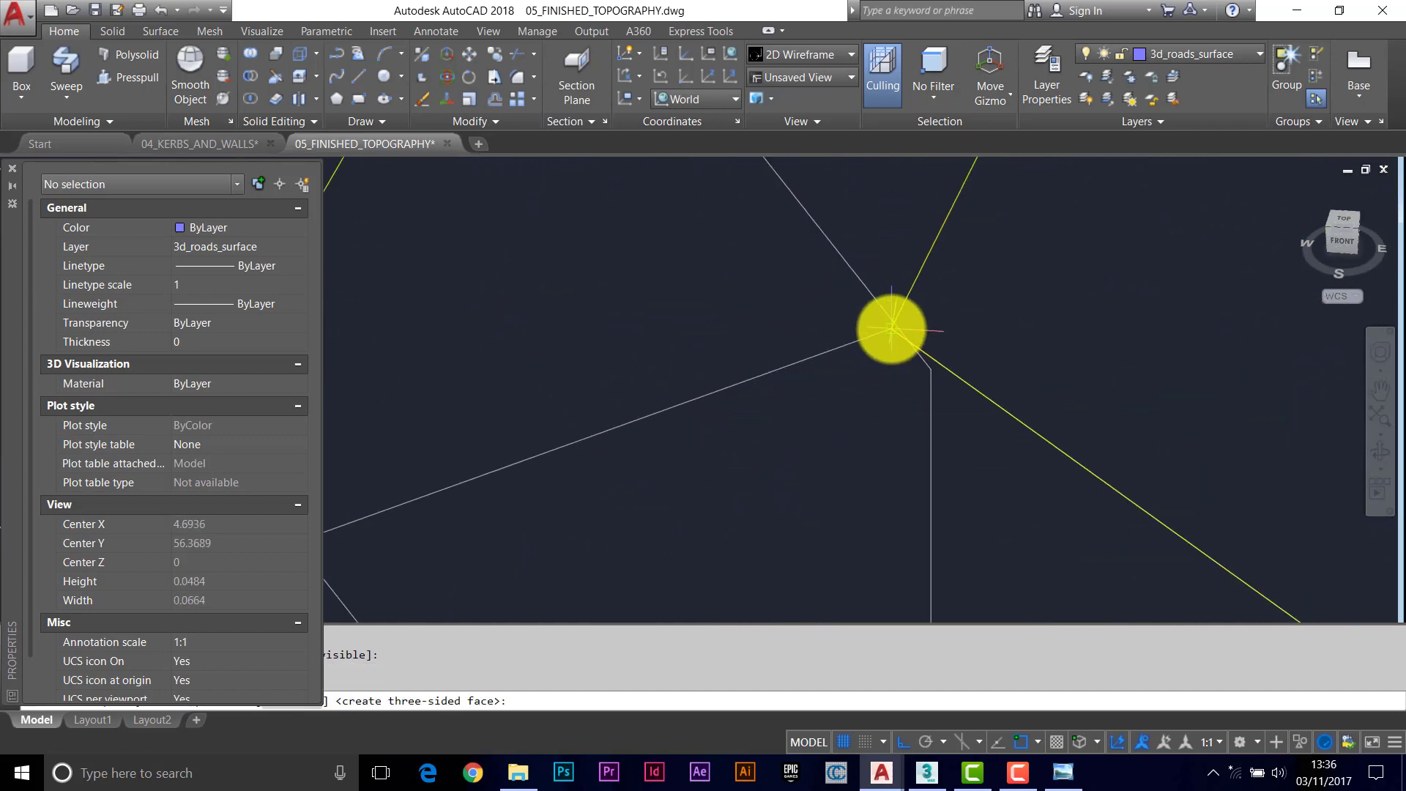
left_click(891, 329)
scroll(893, 417, "down", 6)
scroll(900, 415, "down", 4)
left_click(897, 415)
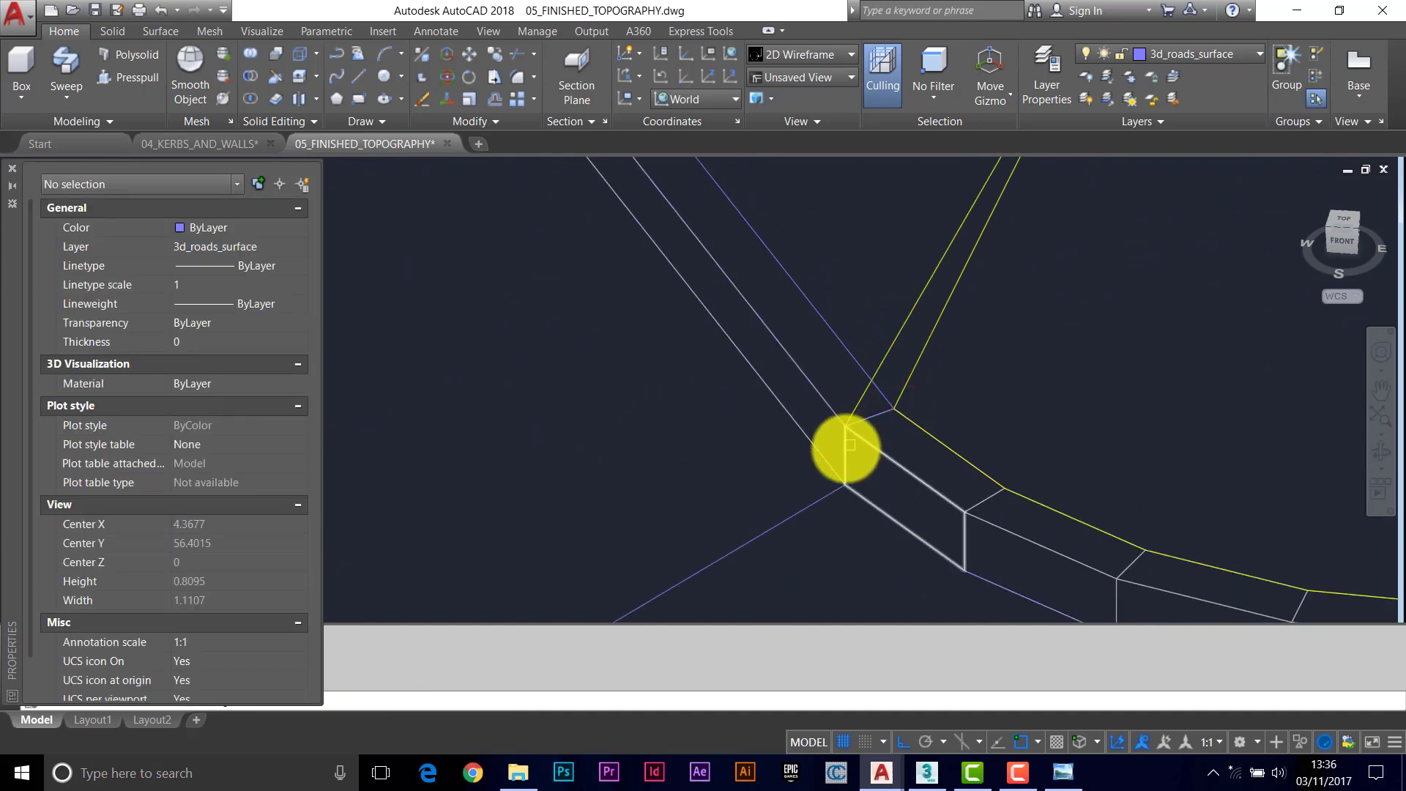
Step: Match the properties of the existing kerb face onto the two new kerb-top faces
left_click(845, 446)
left_click(828, 407)
scroll(857, 436, "down", 4)
middle_click_drag(1134, 417, 881, 458)
scroll(809, 428, "up", 2)
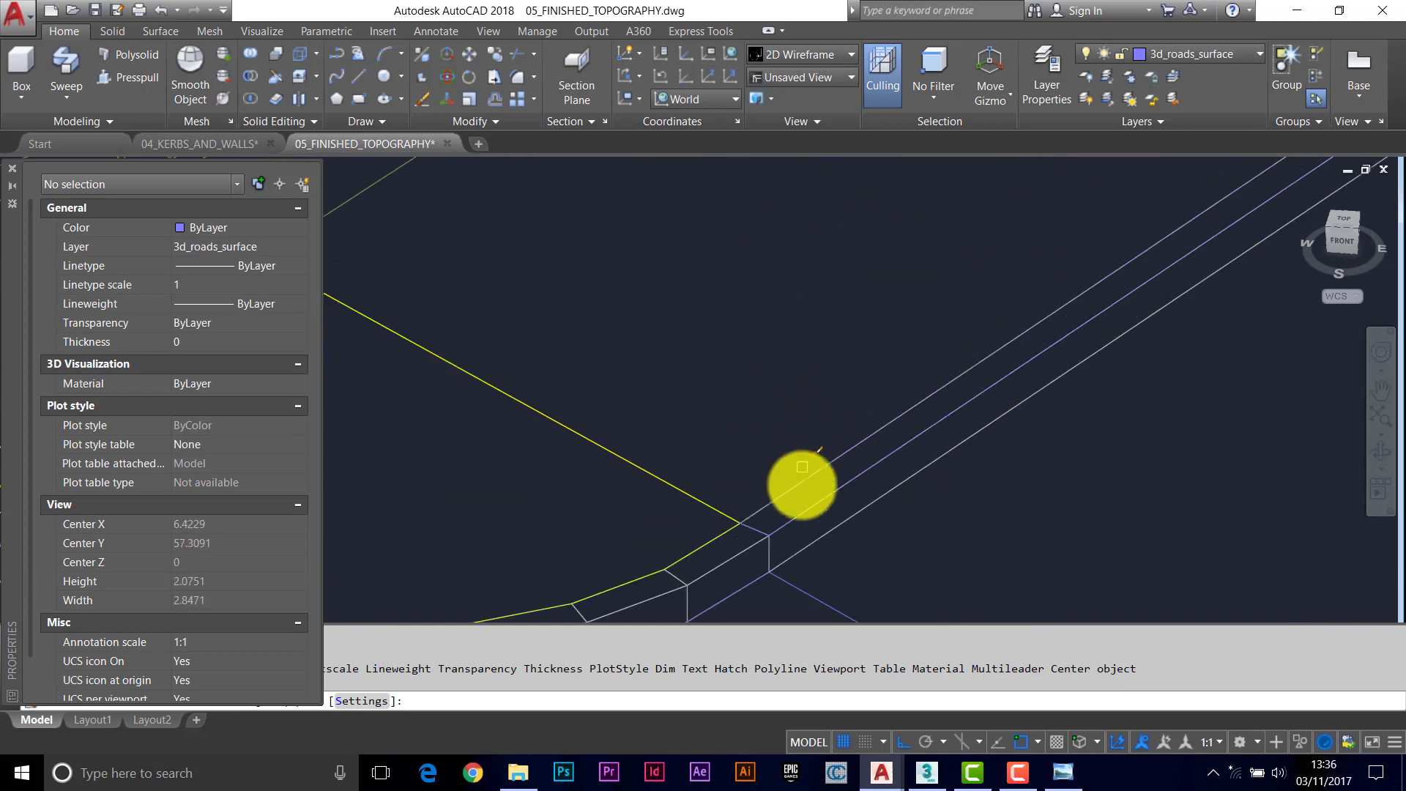
left_click(805, 503)
scroll(805, 503, "down", 3)
middle_click_drag(696, 481, 875, 468)
key("Escape")
Step: Stretch both kerb-side corners of the second path surface to the inner edge of its kerb-top face
scroll(793, 496, "up", 3)
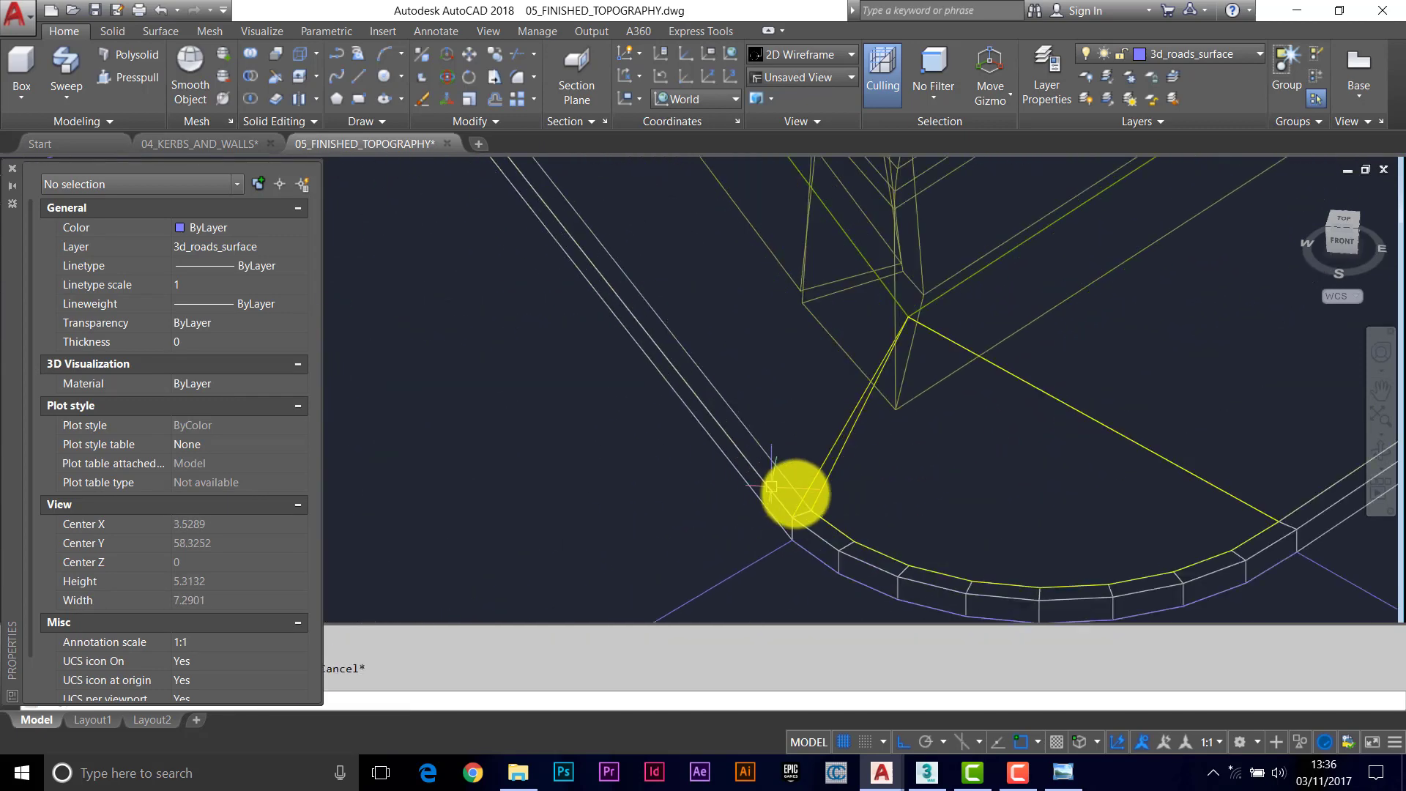
left_click(834, 491)
key("Escape")
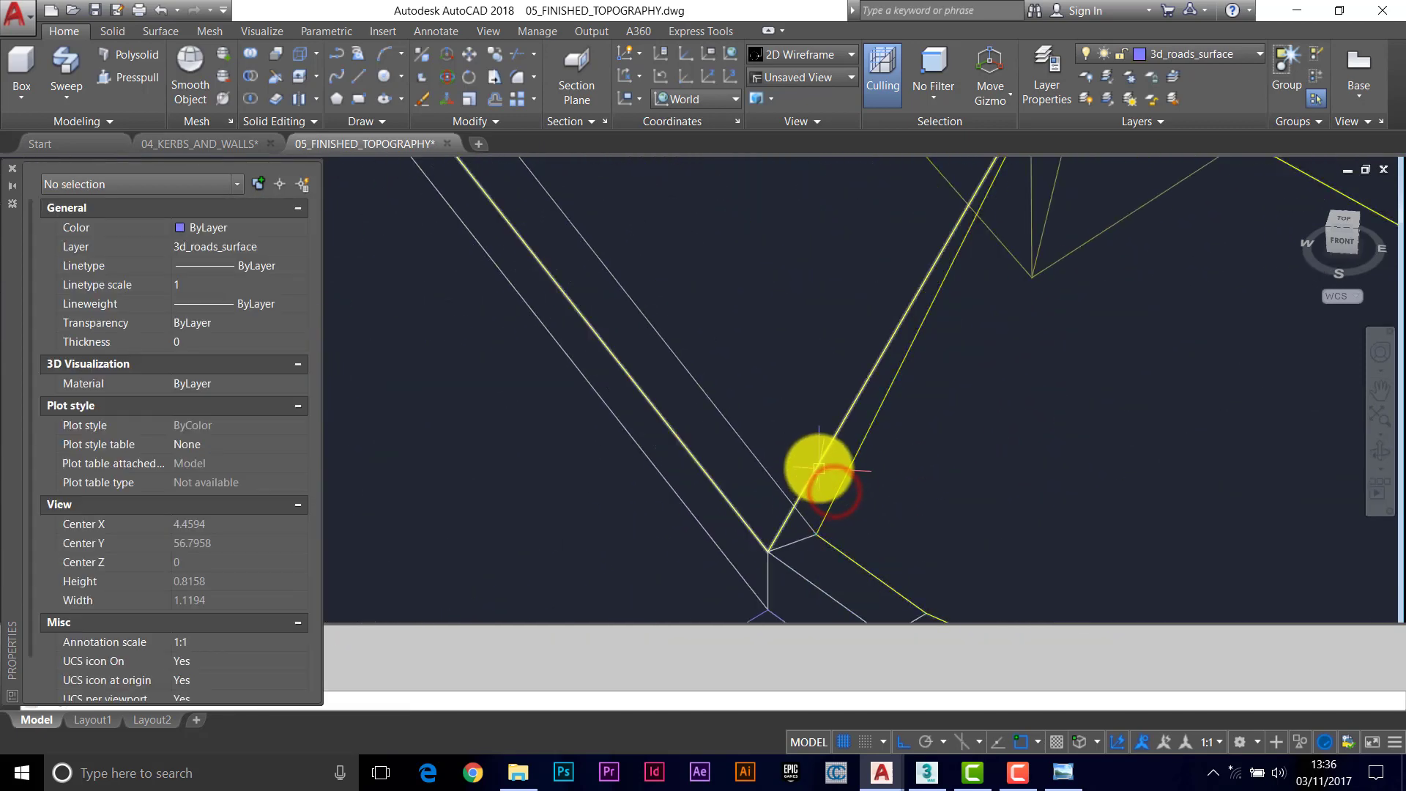
left_click(818, 465)
left_click(813, 534)
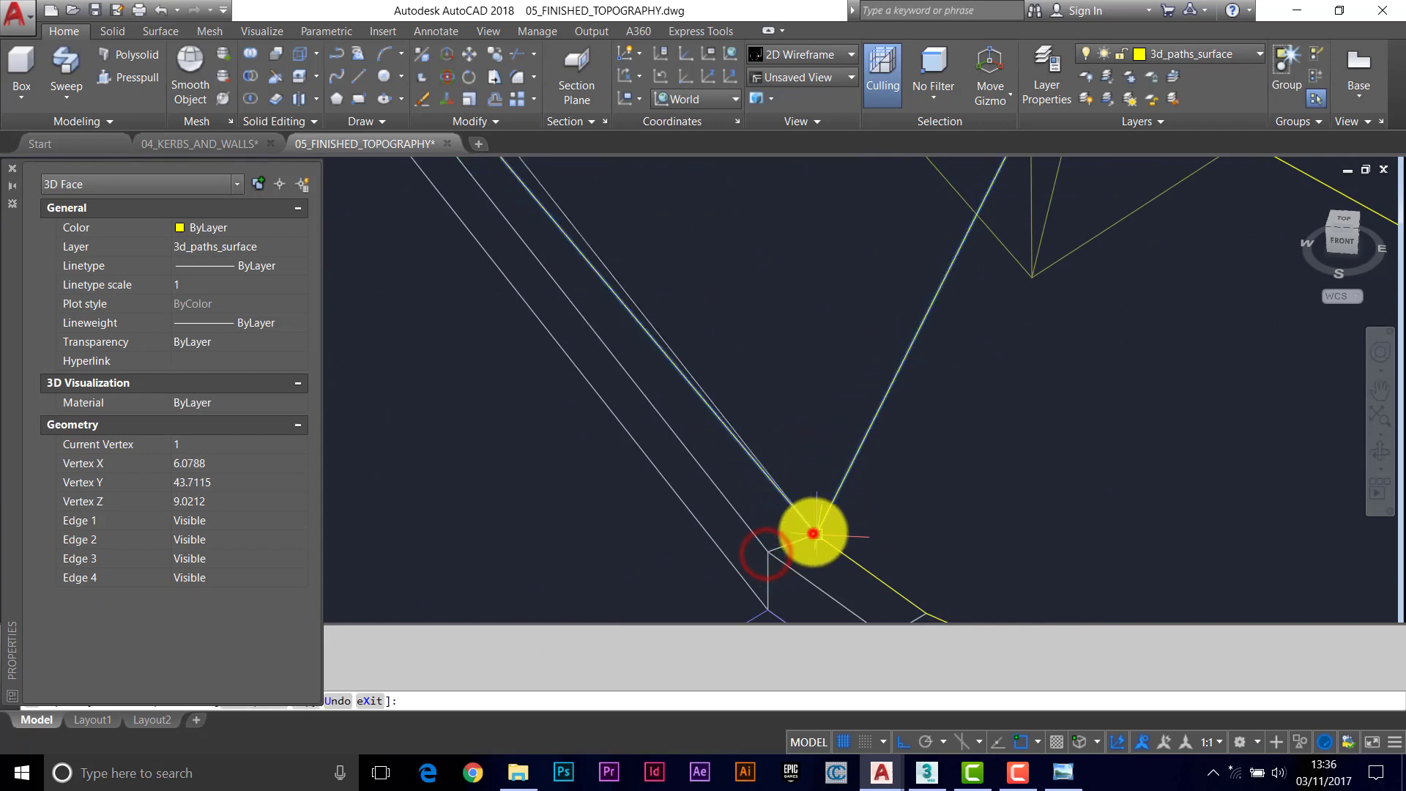
scroll(813, 533, "down", 3)
middle_click_drag(702, 360, 875, 612)
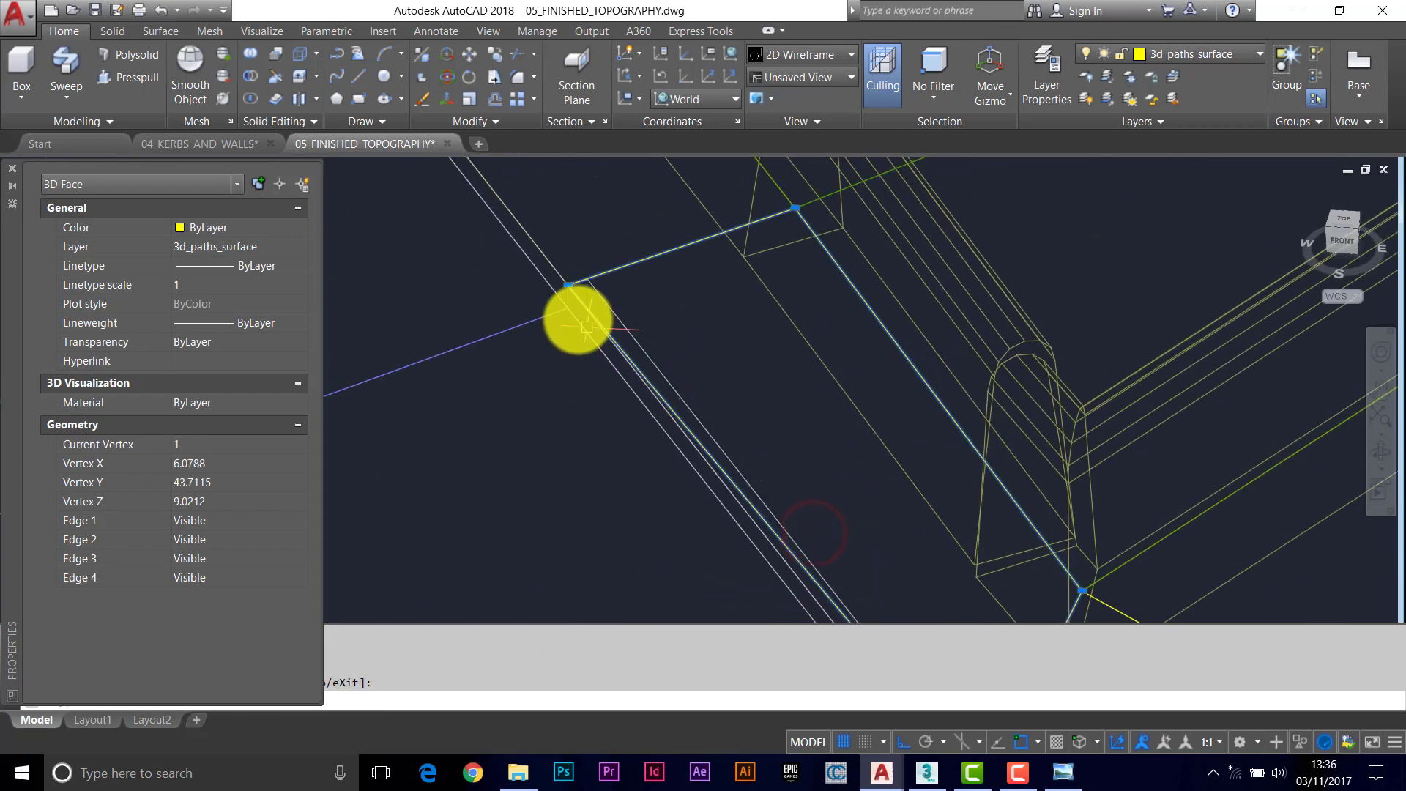
left_click(552, 277)
left_click(596, 268)
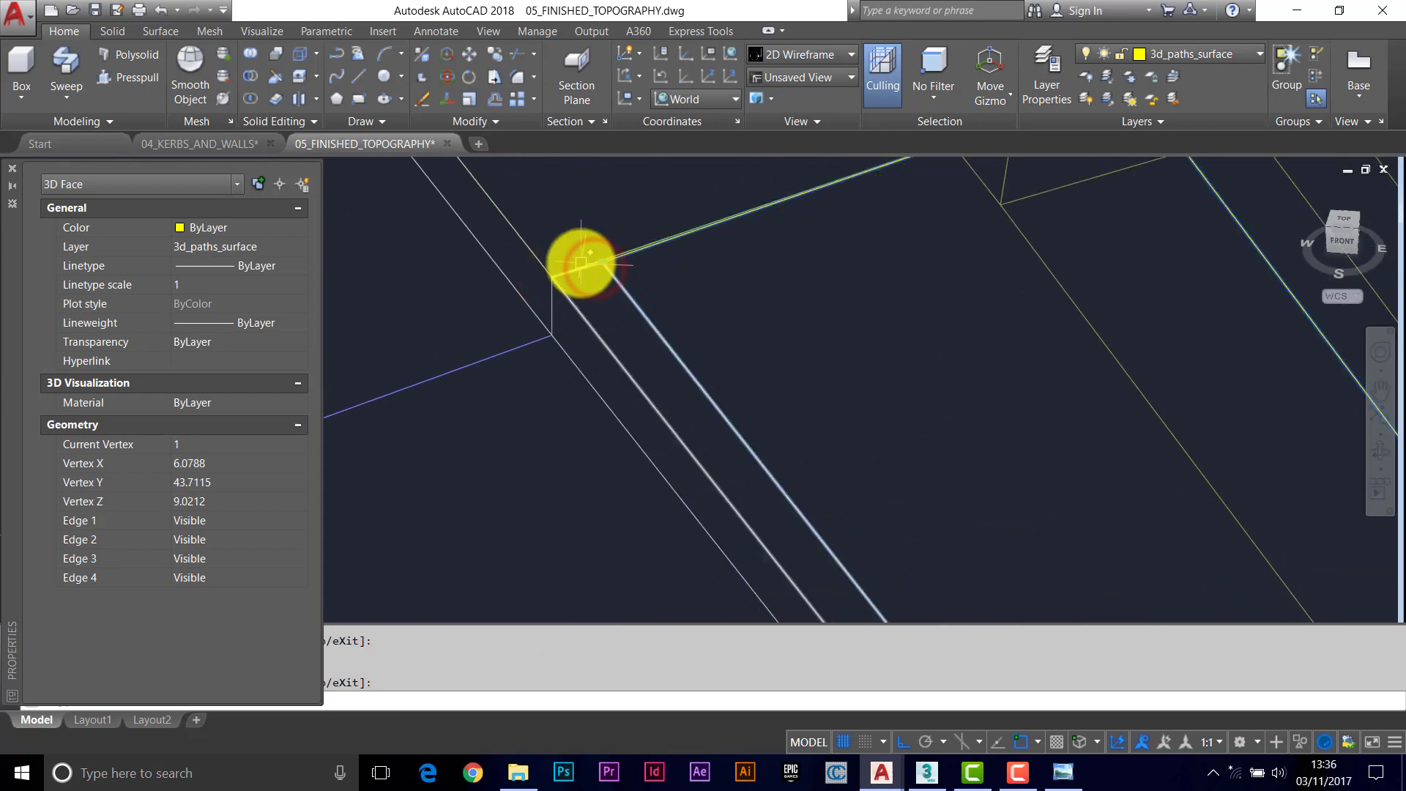
key("Escape")
scroll(624, 299, "down", 3)
middle_click_drag(765, 414, 568, 234)
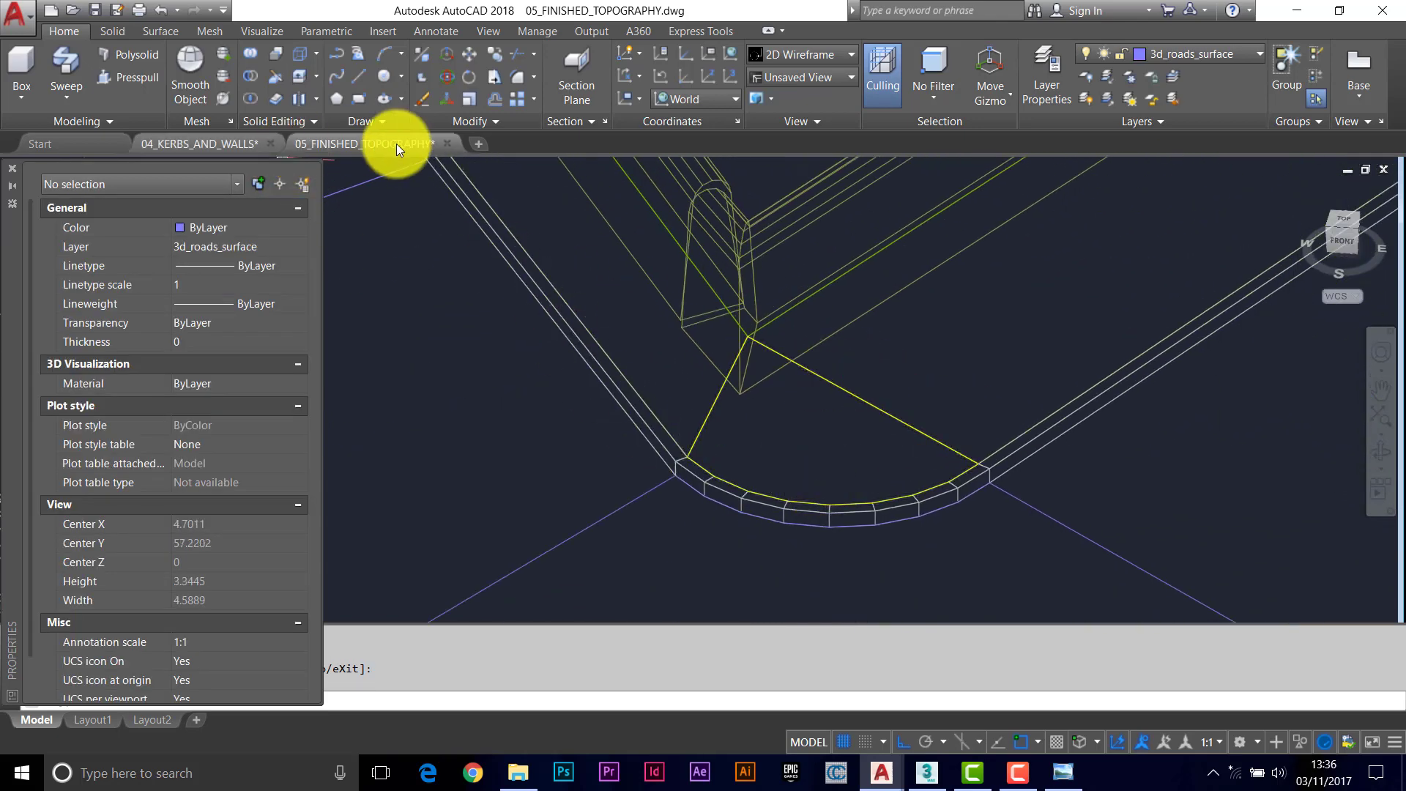
Step: Close the Properties palette and set the visual style to Shaded with edges to inspect the finished kerb corner
left_click(13, 171)
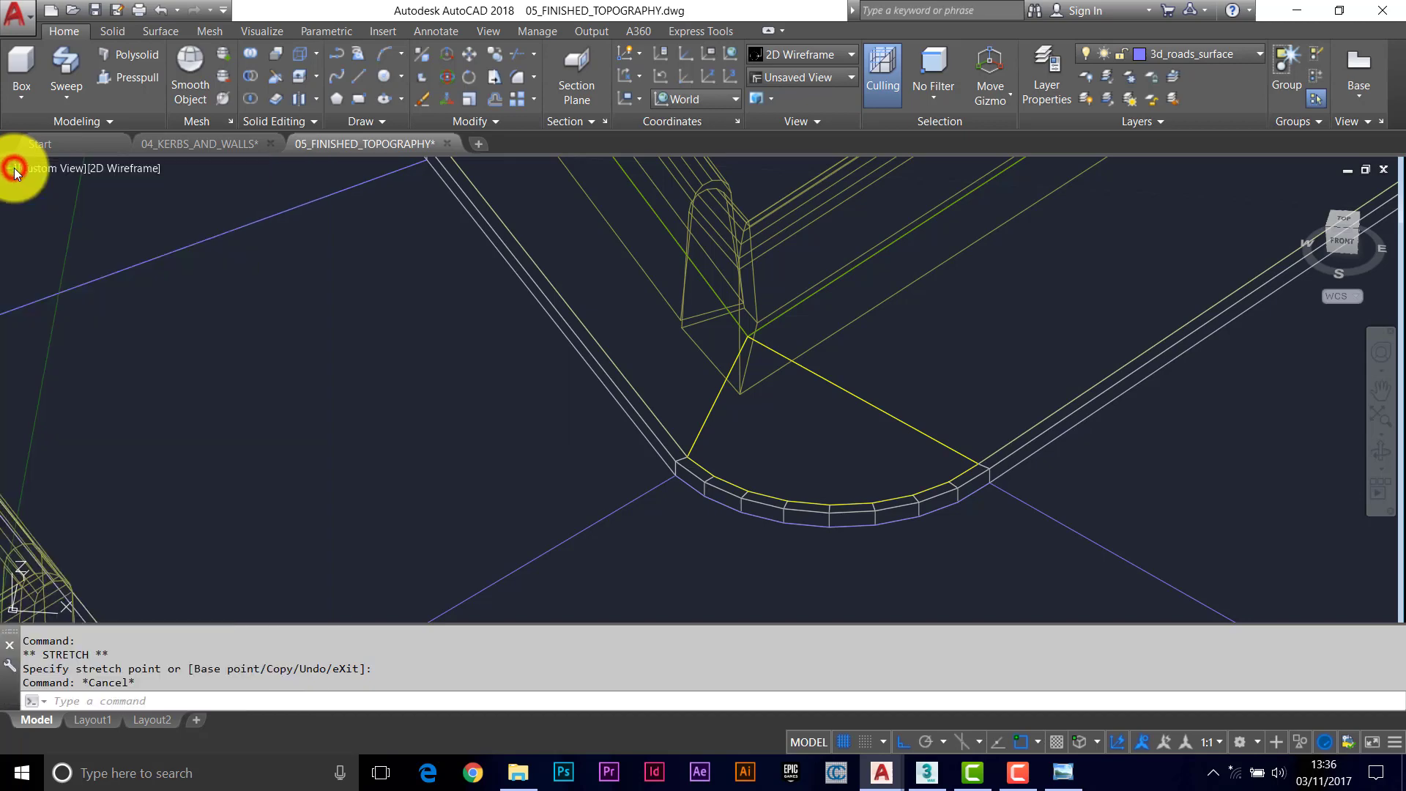
left_click(130, 170)
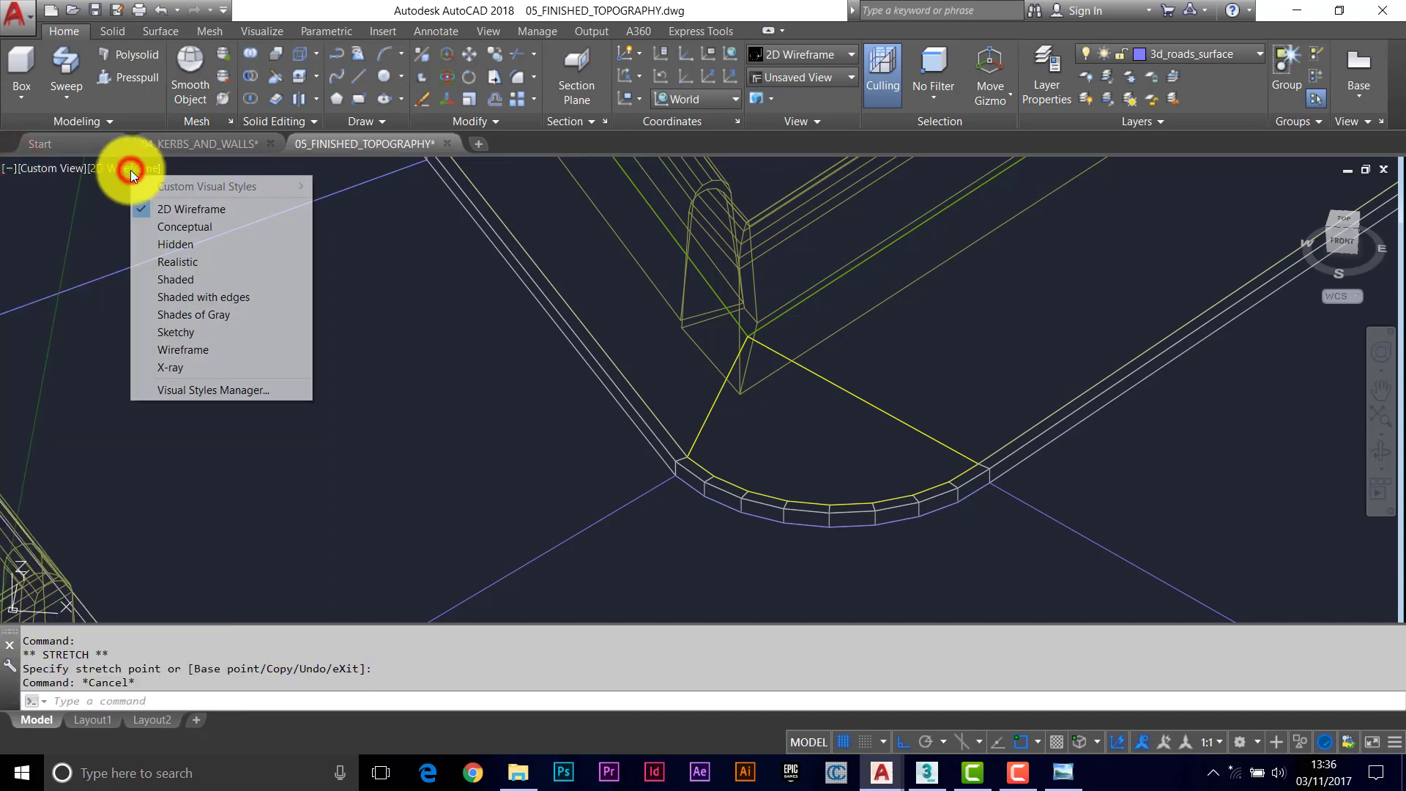
left_click(198, 302)
mouse_move(894, 496)
middle_mouse_down("shift")
mouse_move(888, 512)
mouse_move(833, 489)
mouse_move(942, 477)
middle_mouse_up("shift")
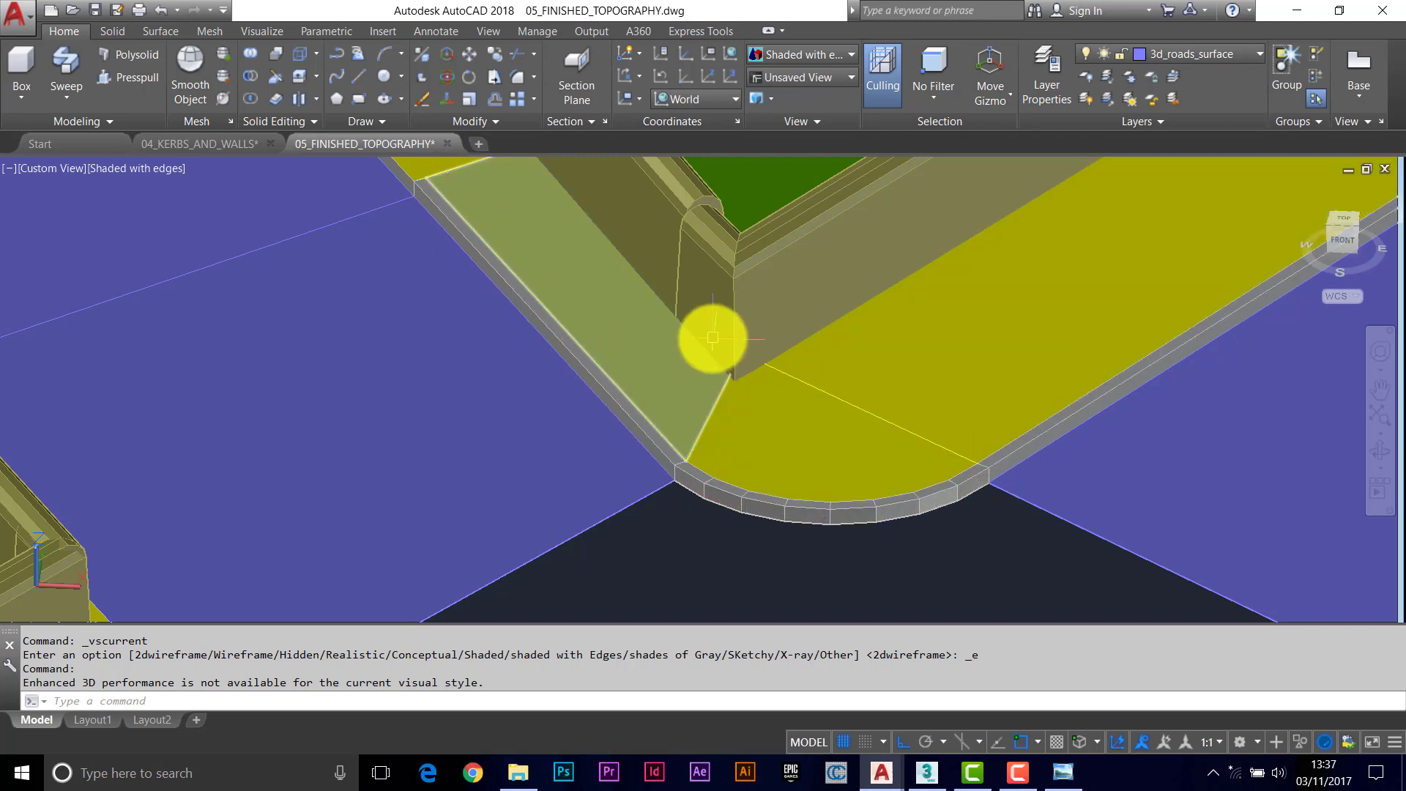
key("Escape")
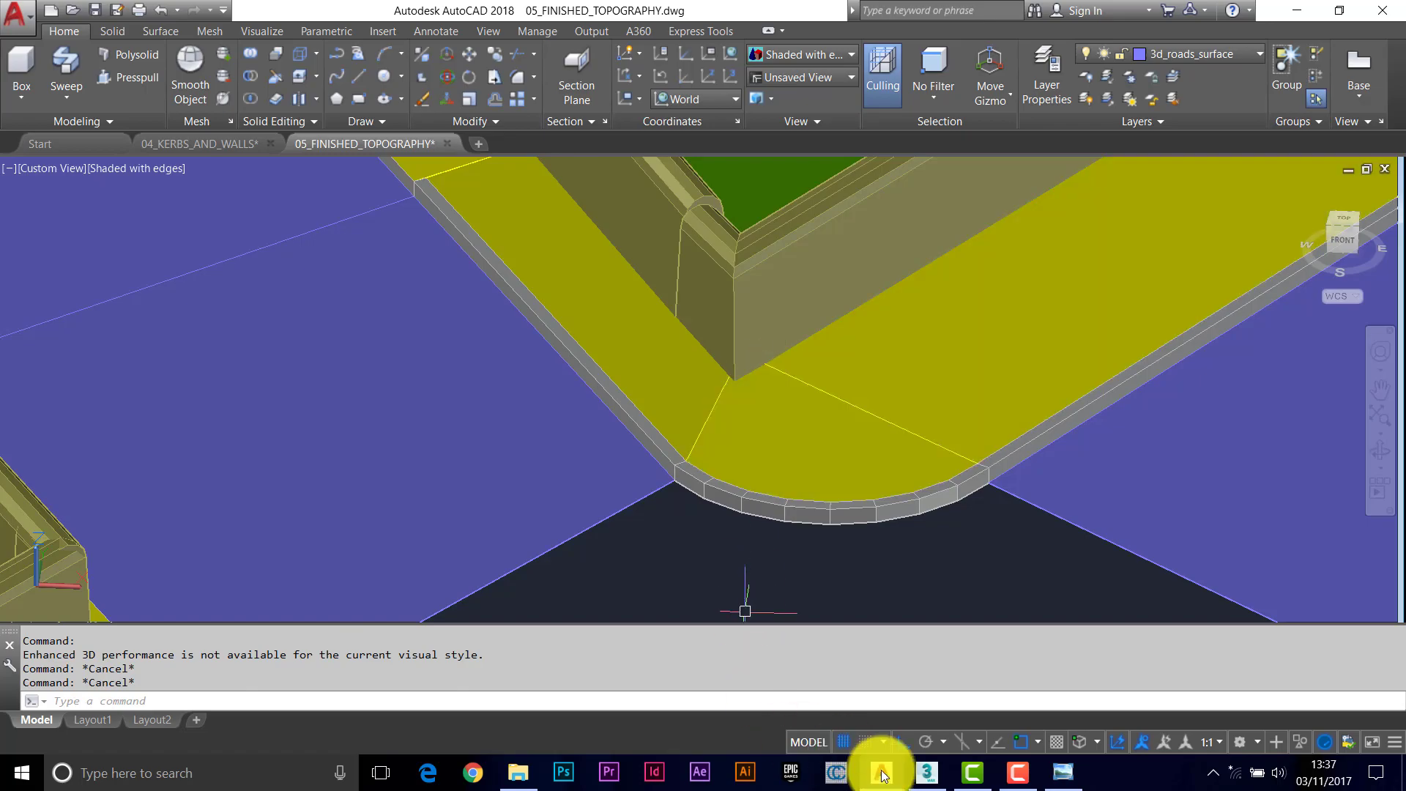
Step: Switch to Windows Photo Viewer to check BETTER_JUNCTION.jpg, return to AutoCAD and open 06_ENHANCED_JUNCTION.dwg
left_click(1061, 772)
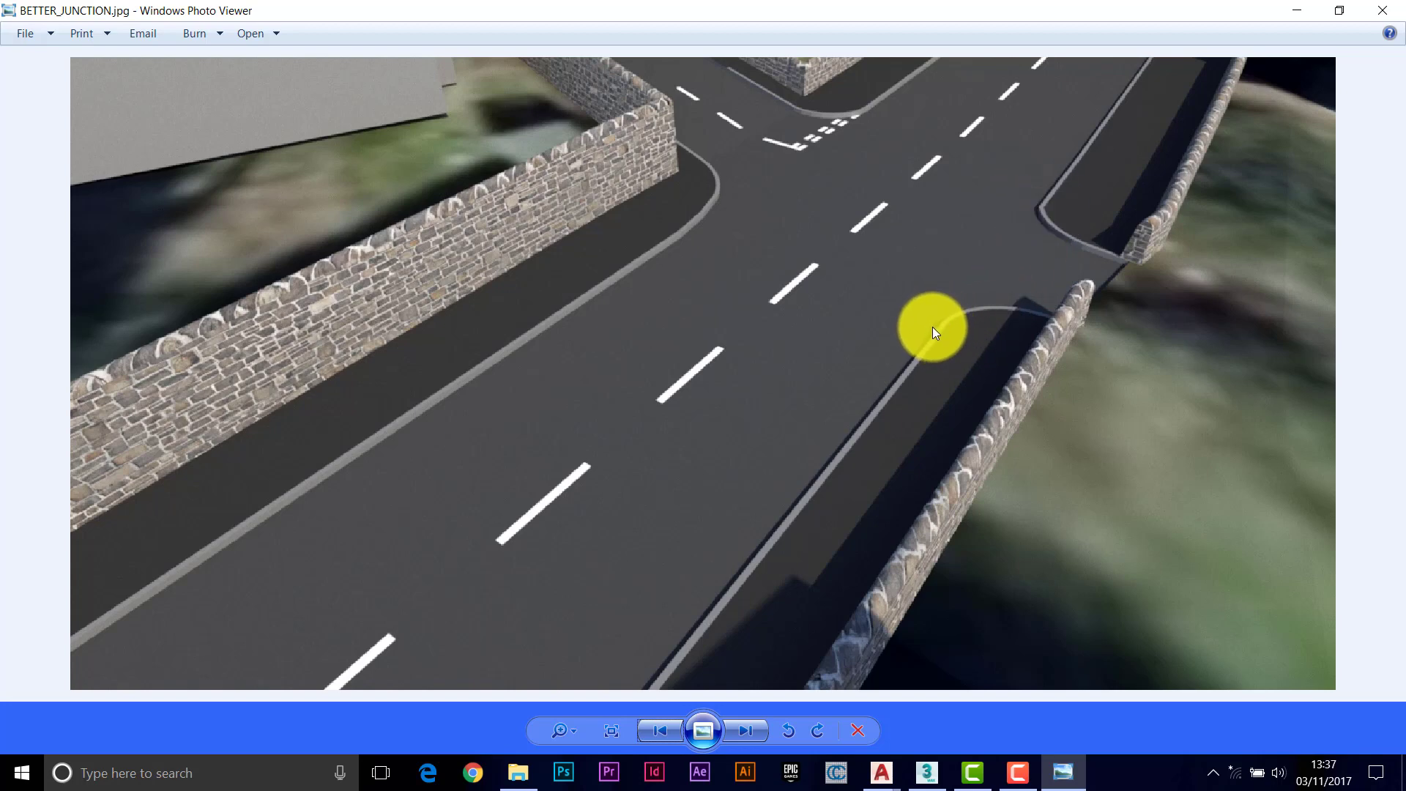
left_click(1297, 9)
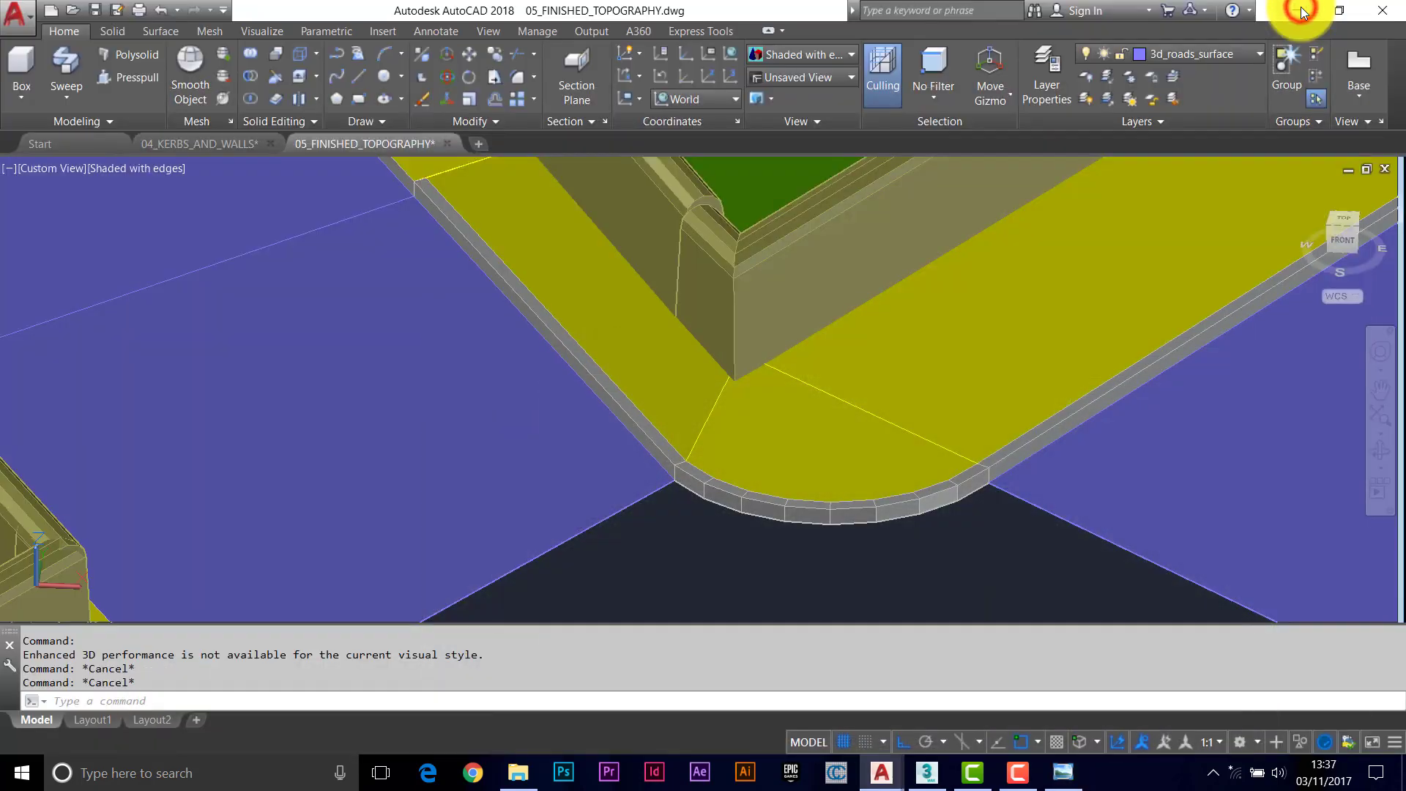
left_click(74, 11)
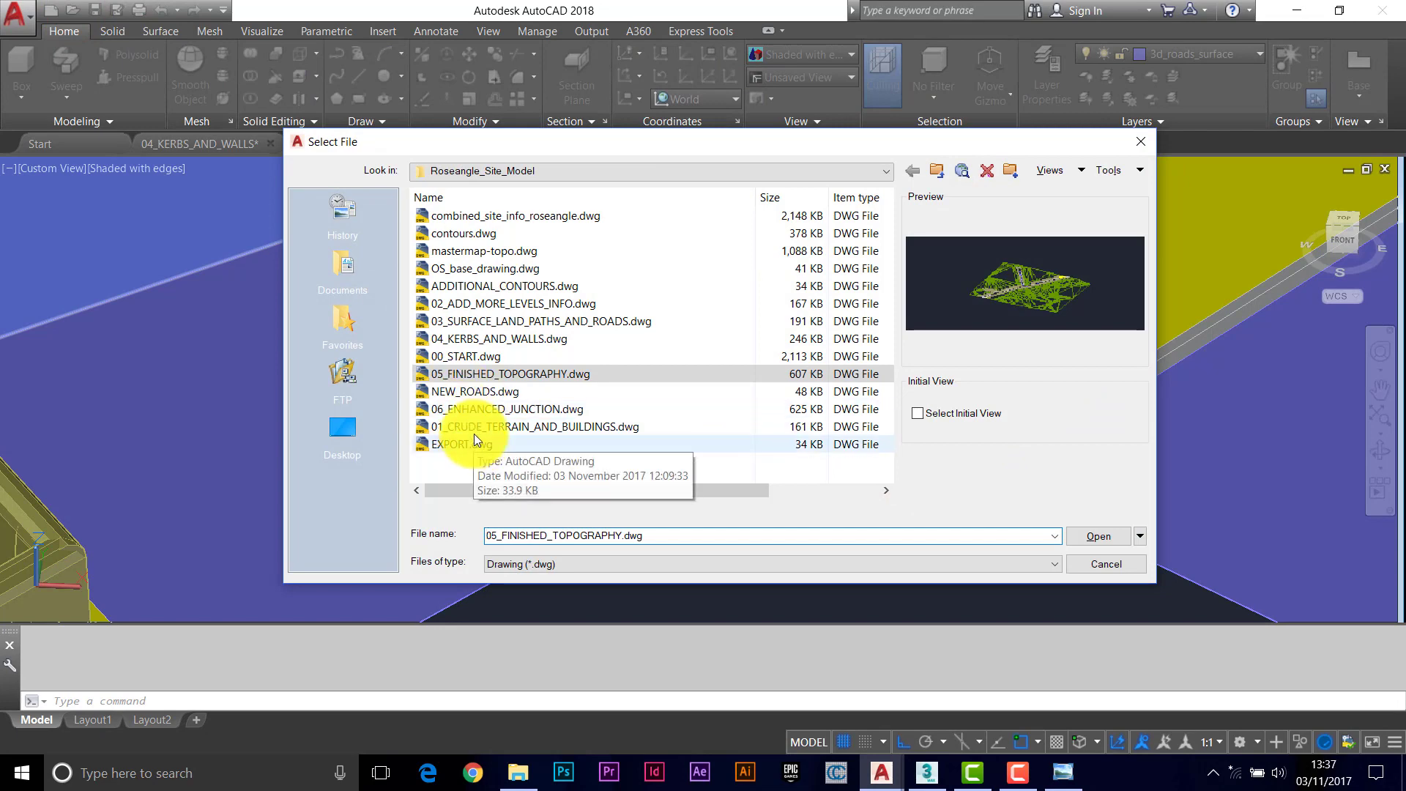
left_click(447, 409)
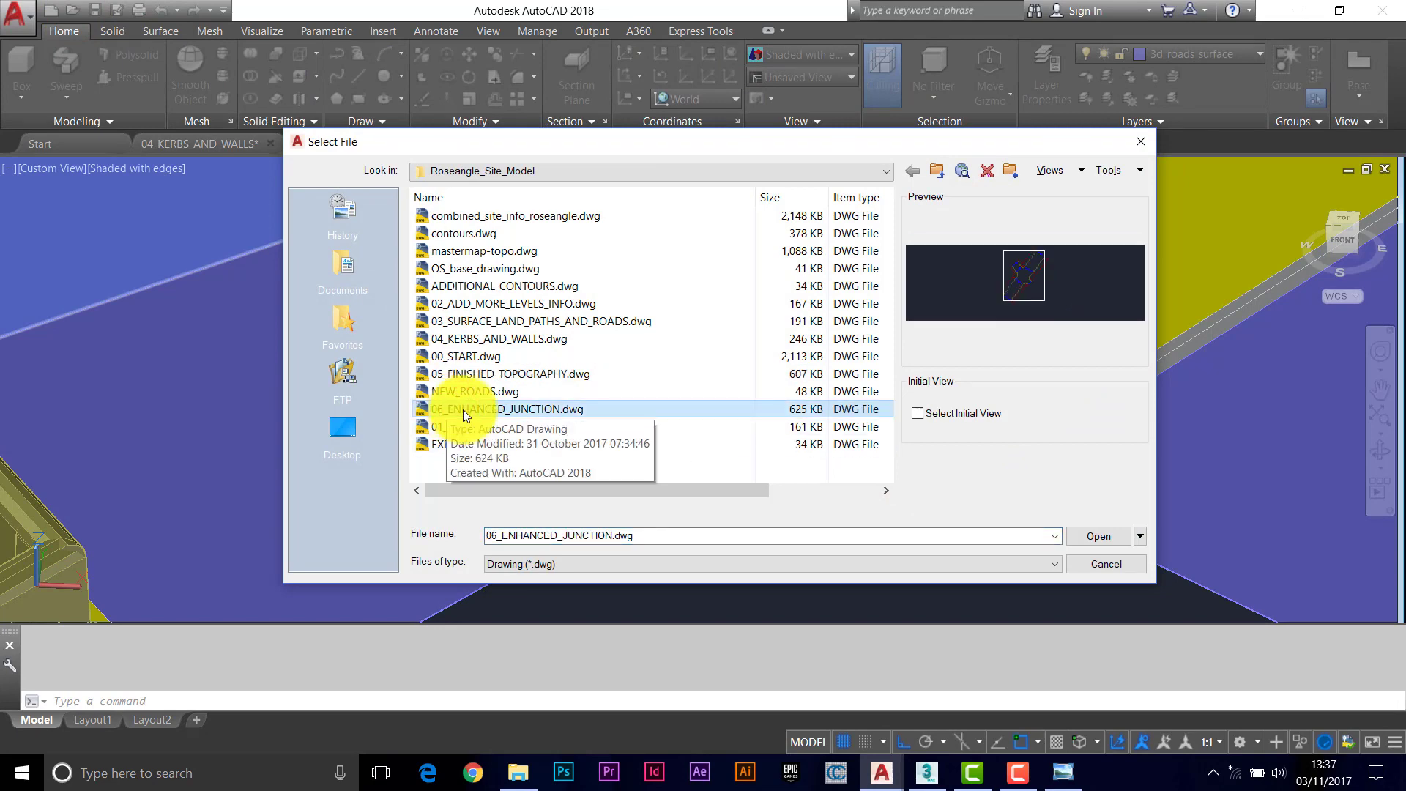
left_click(1102, 534)
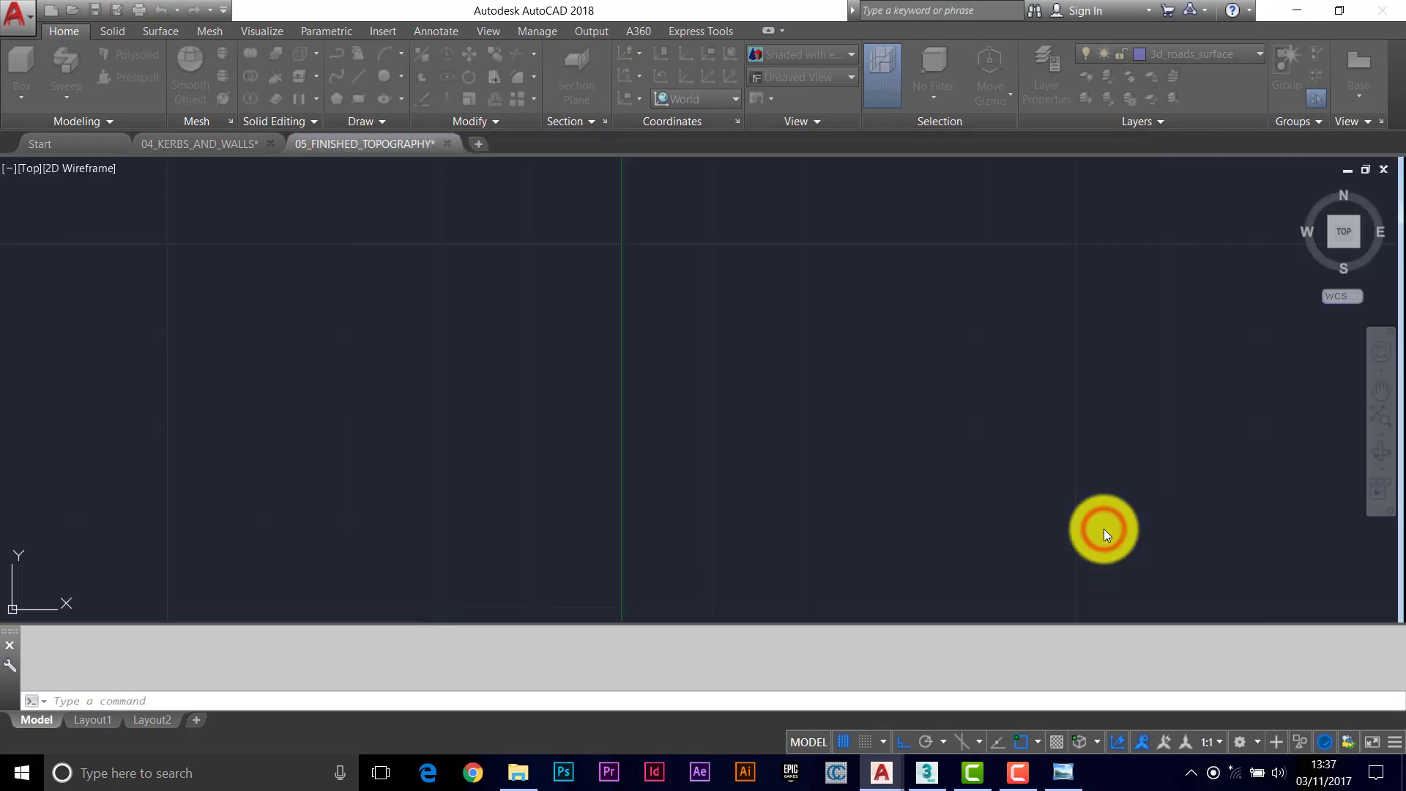
Step: Turn on the 3d_rd_mark_white layer to display the white road markings
left_click(1186, 53)
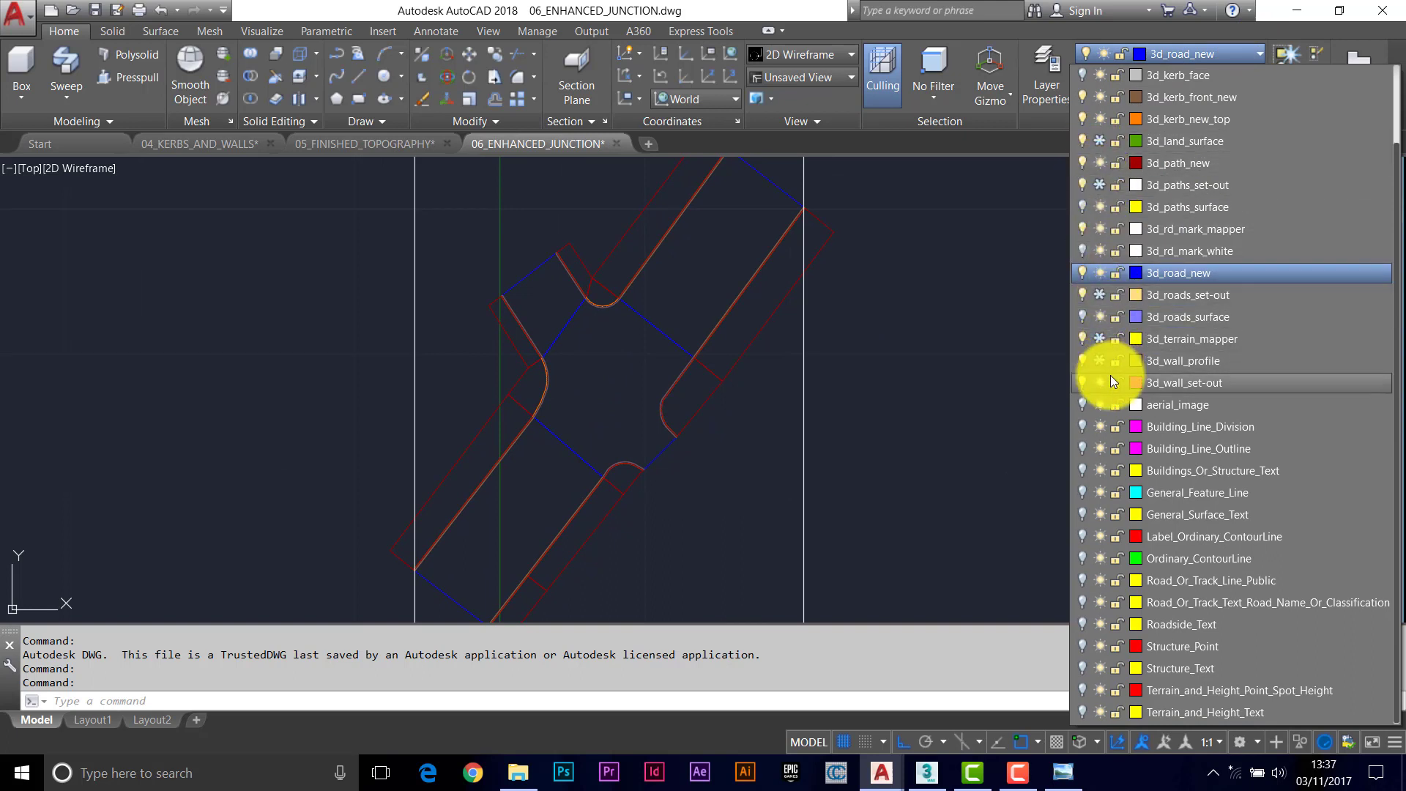
left_click(1082, 250)
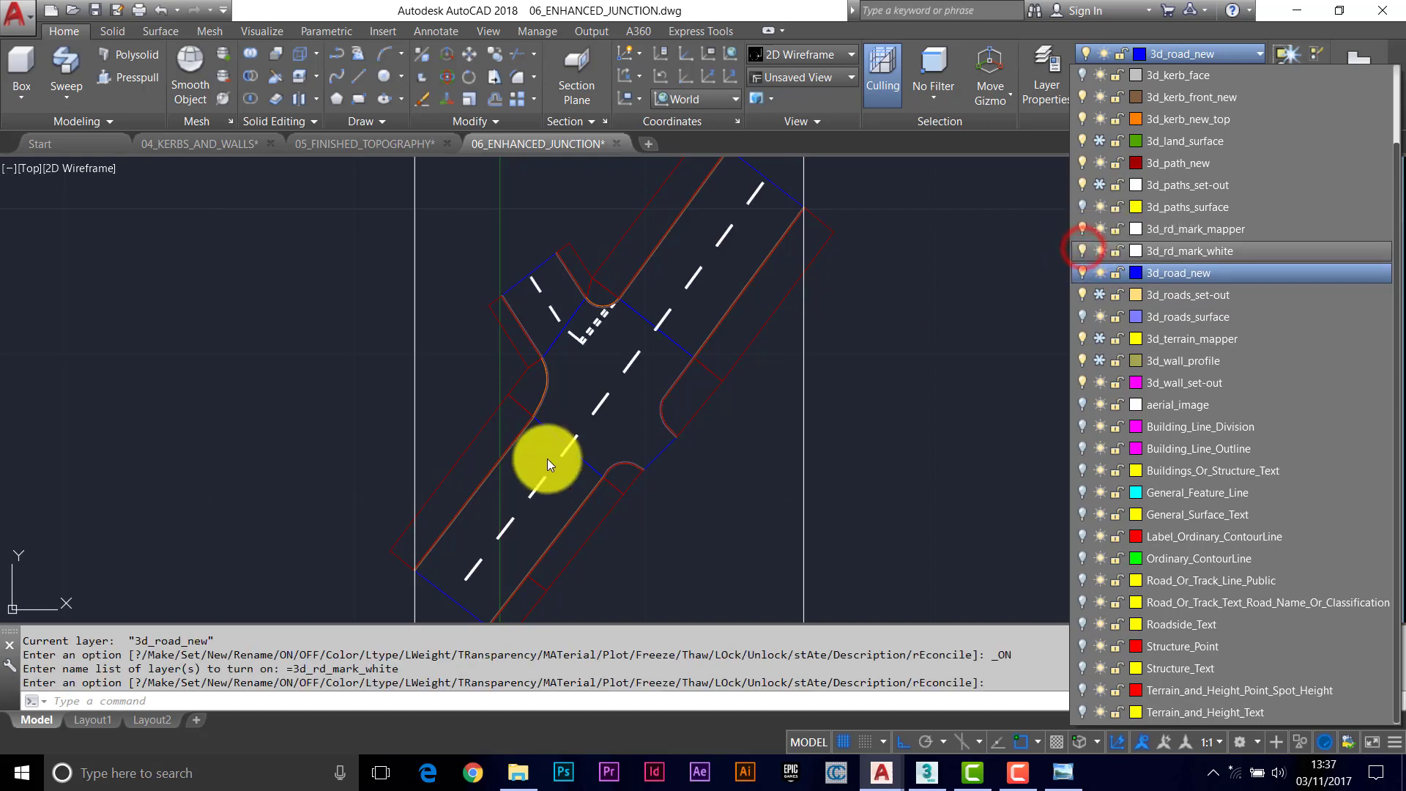
left_click(611, 426)
Step: Erase the solid hatches from the L-shaped junction marking and its adjacent pair of dashes, leaving only their outlines
scroll(611, 376, "up", 8)
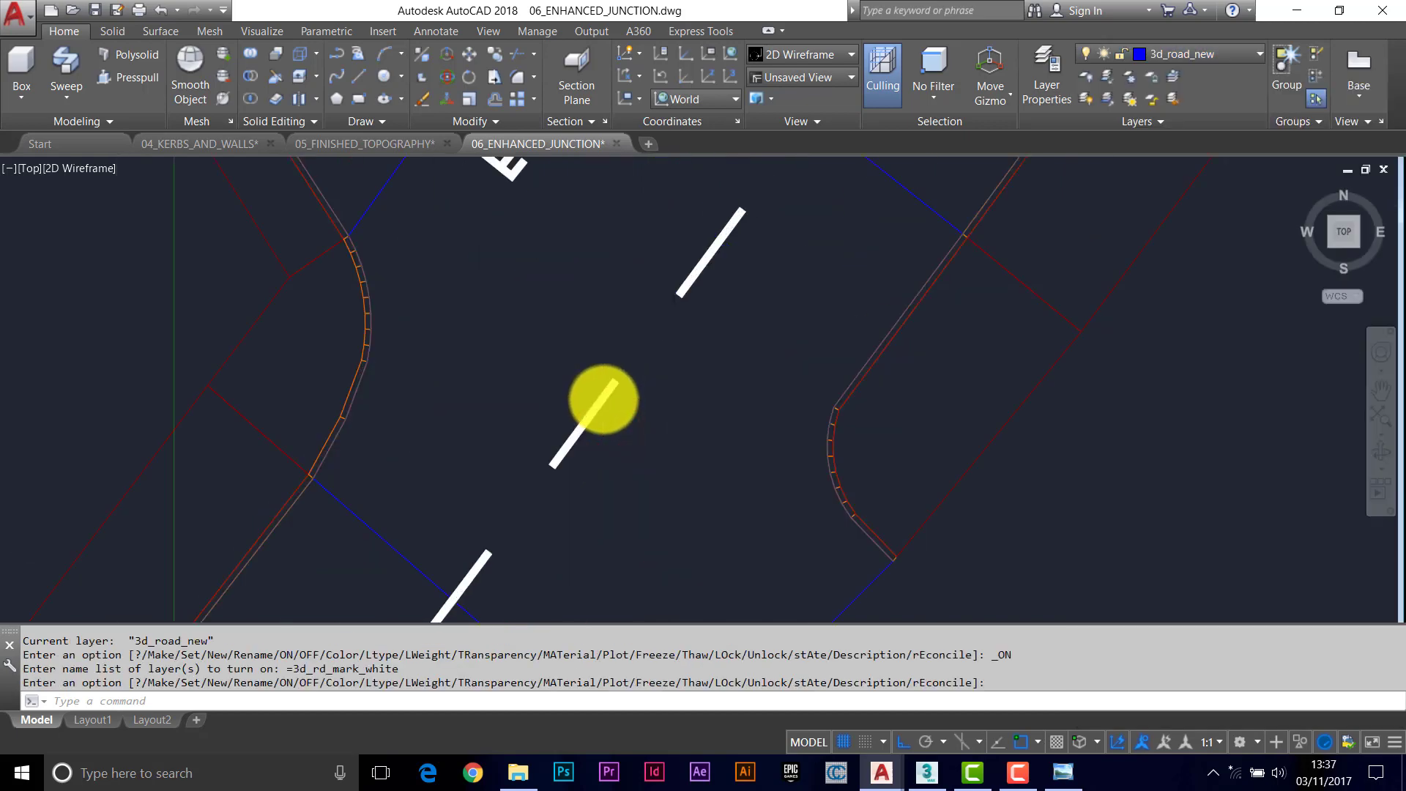
scroll(603, 401, "down", 5)
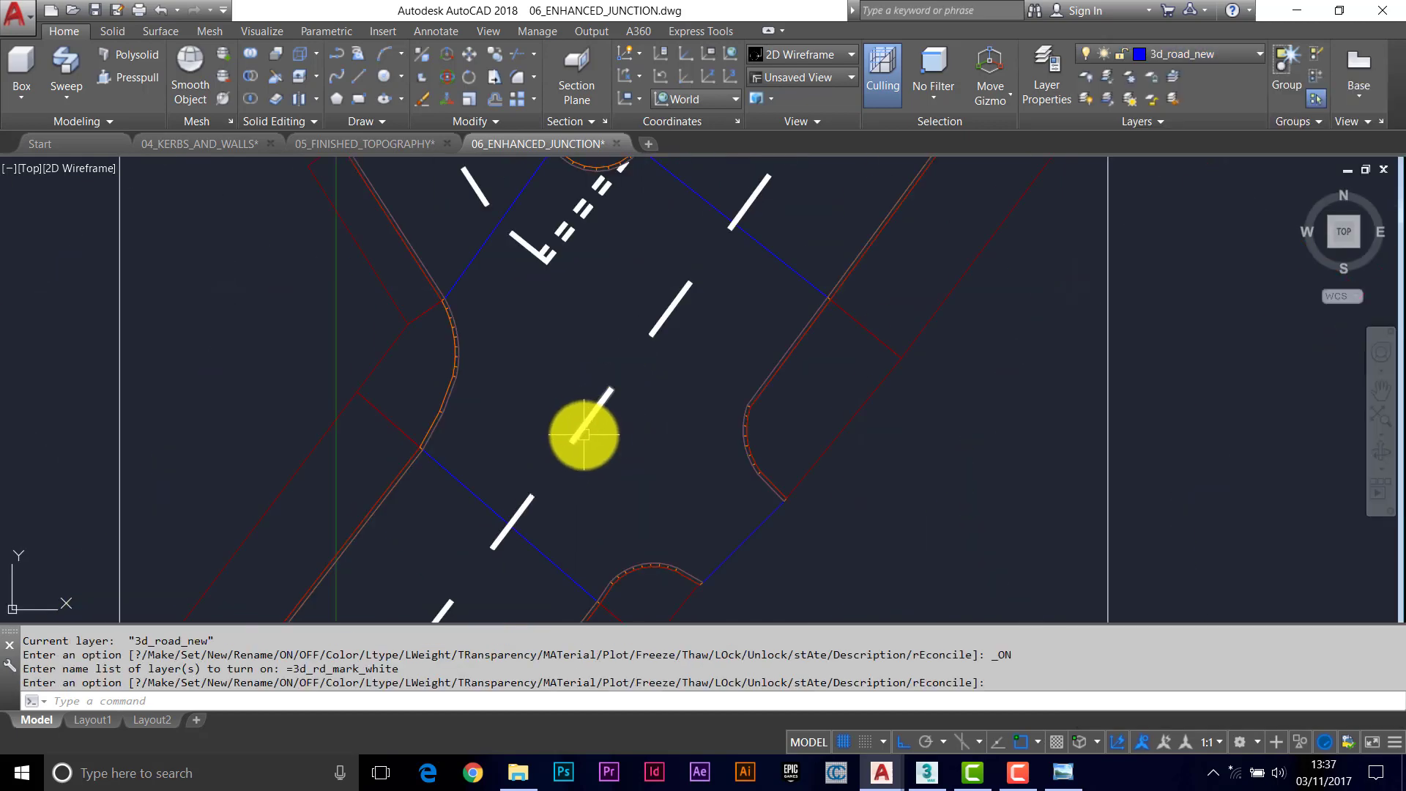
mouse_move(603, 383)
middle_mouse_down("shift")
mouse_move(615, 323)
mouse_move(704, 252)
middle_mouse_up("shift")
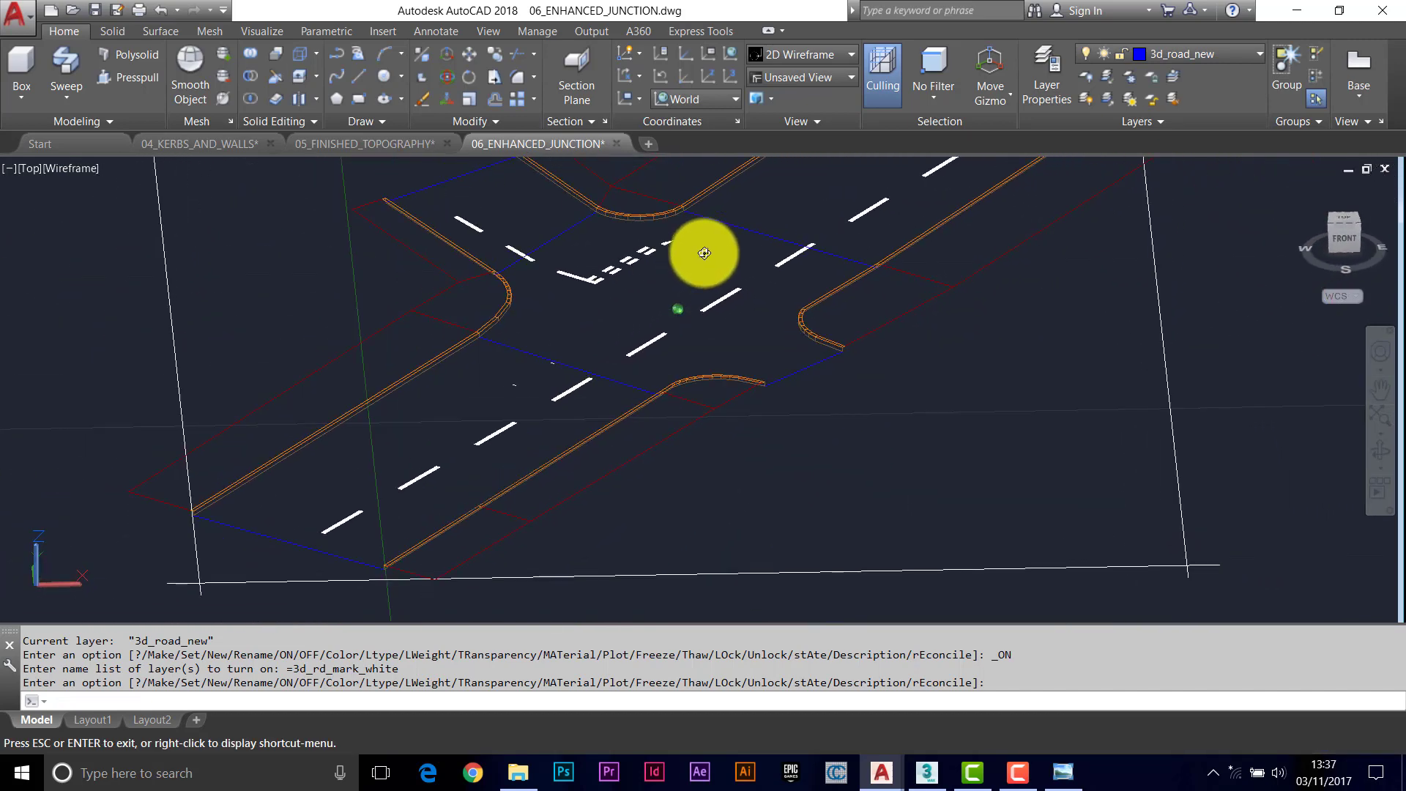
scroll(597, 251, "up", 10)
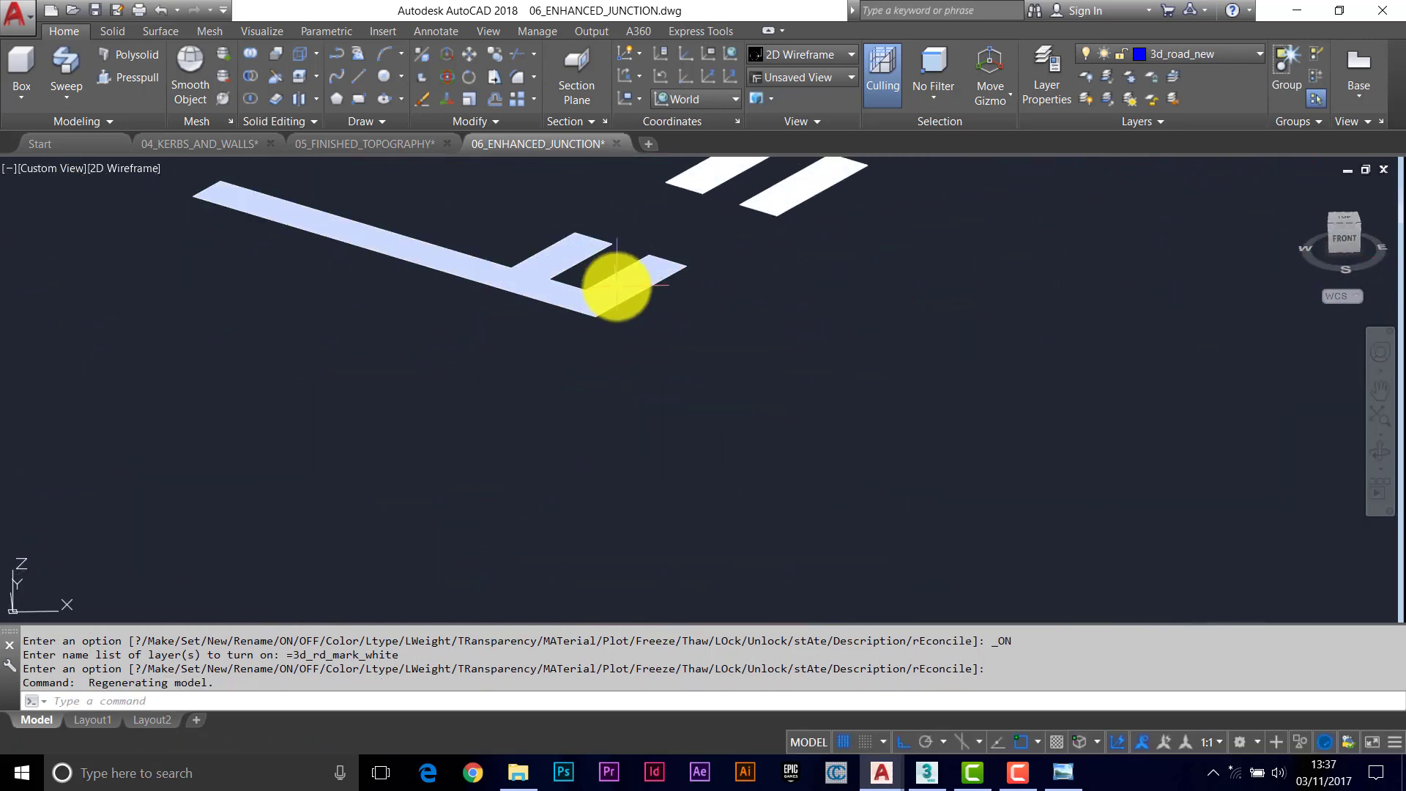
key("Delete")
middle_click_drag(587, 267, 641, 419)
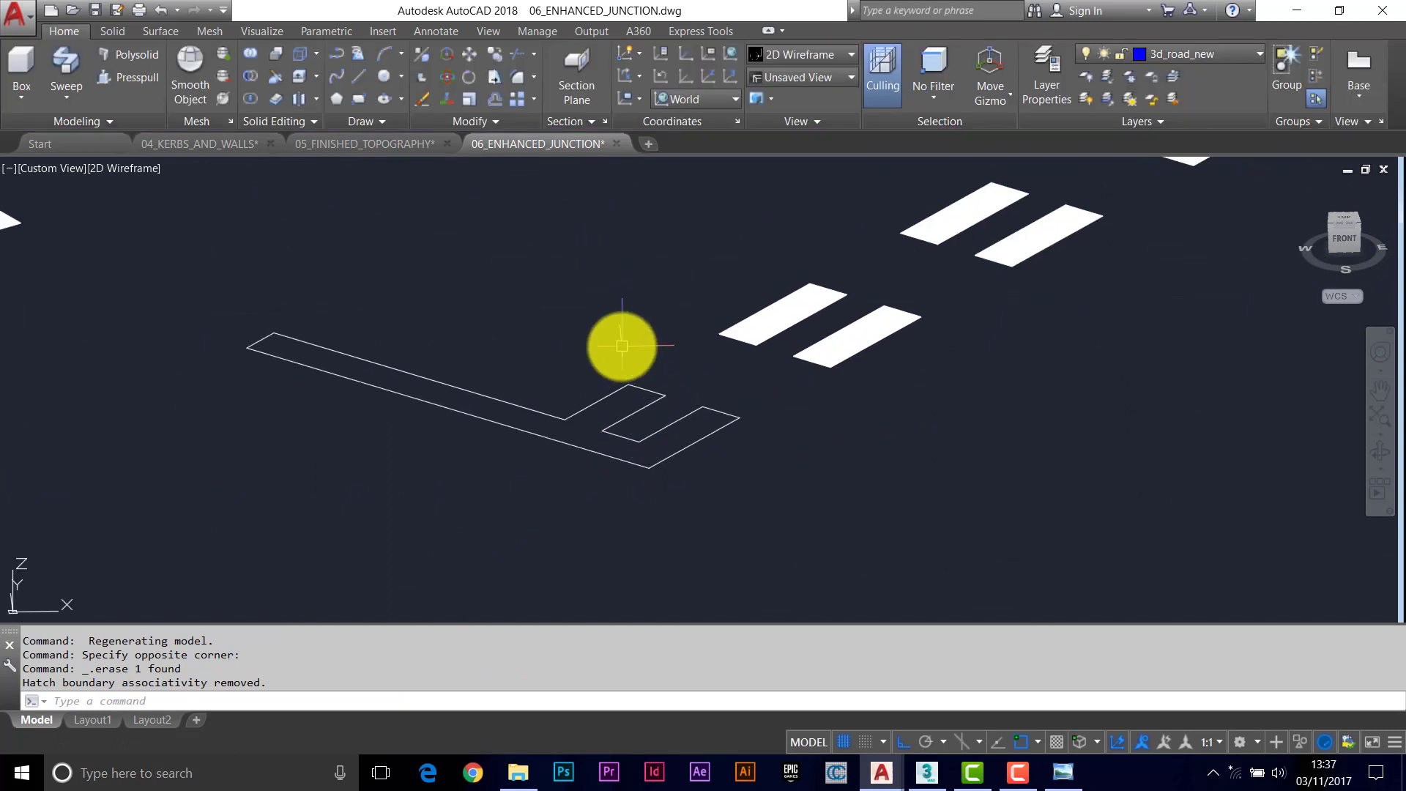
left_click(651, 393)
left_click(598, 401)
key("Escape")
key("Escape")
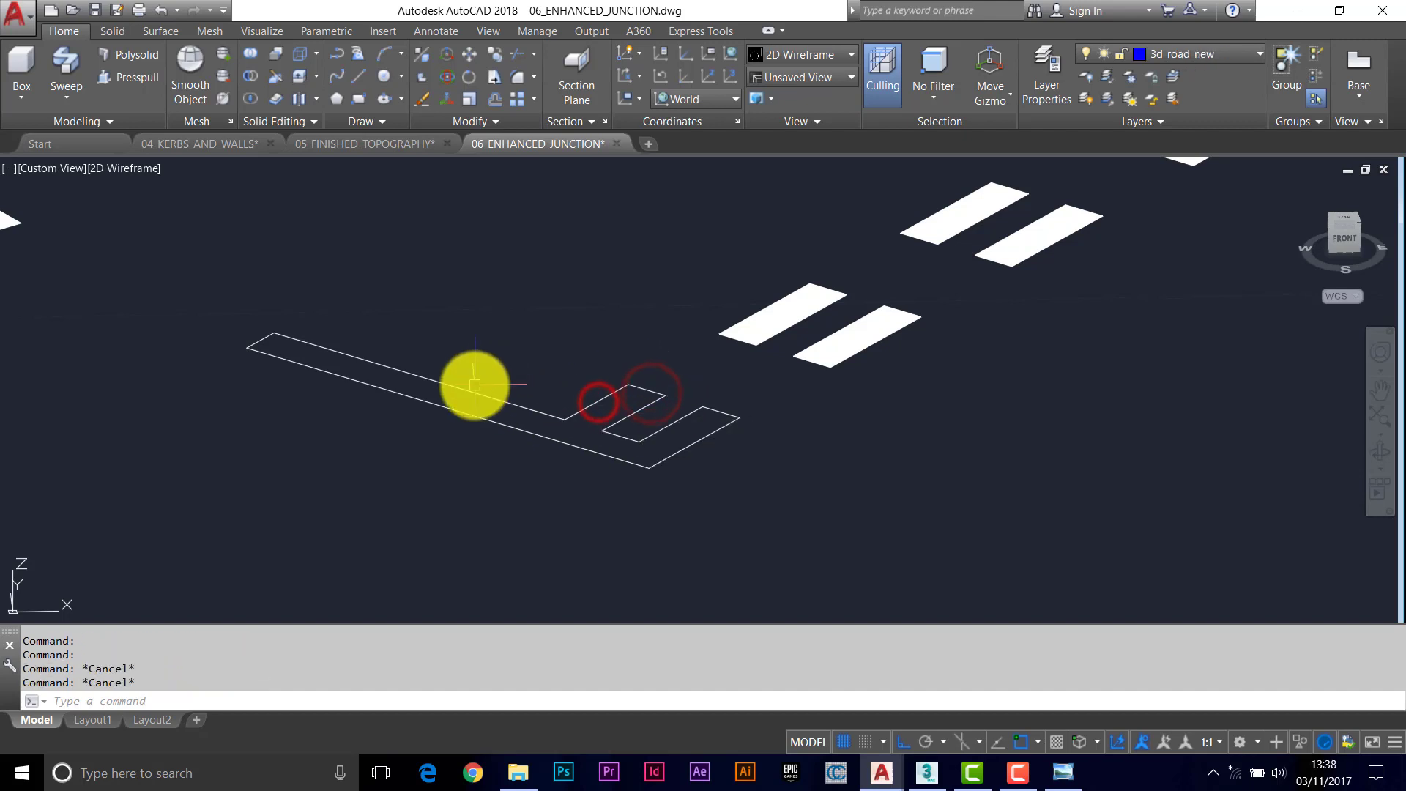
left_click(759, 320)
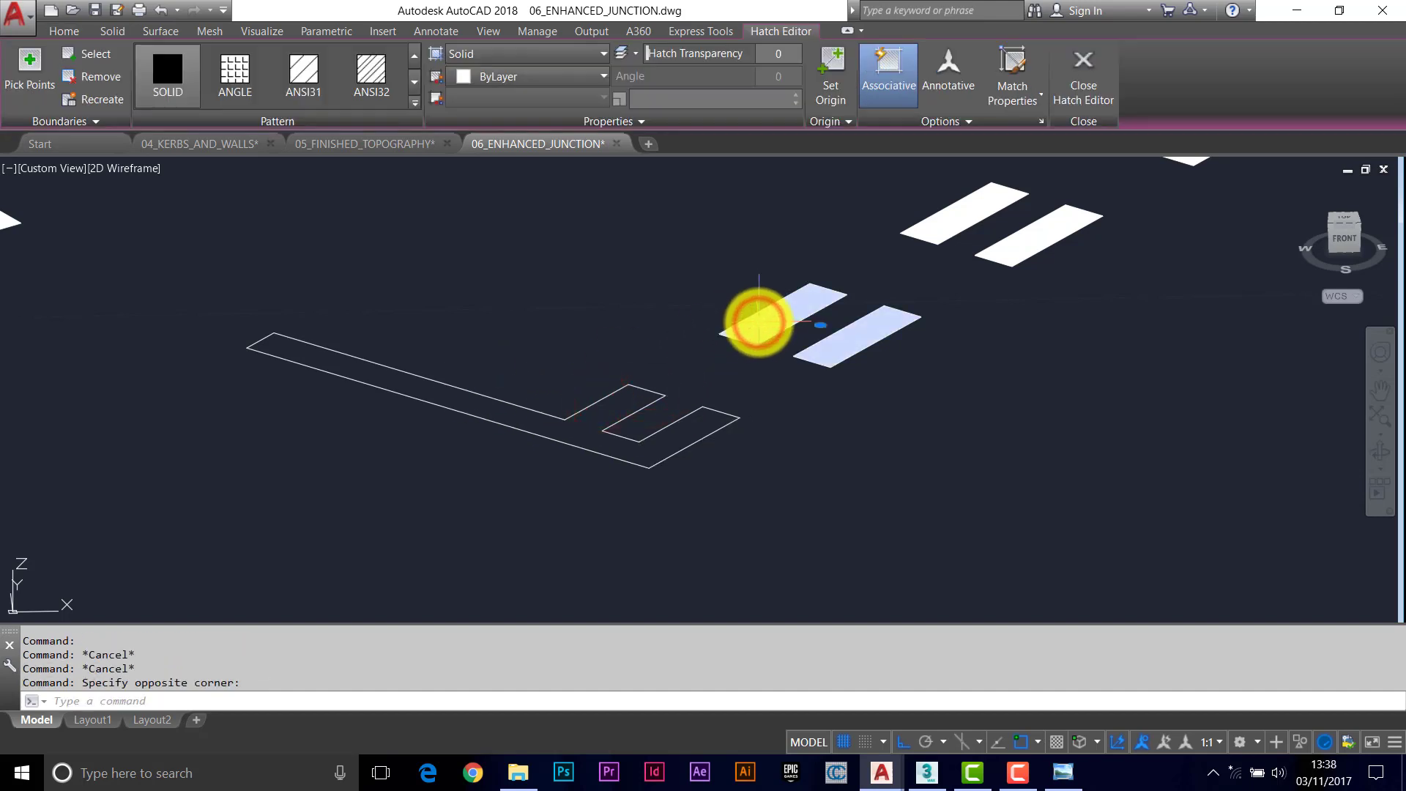
key("Delete")
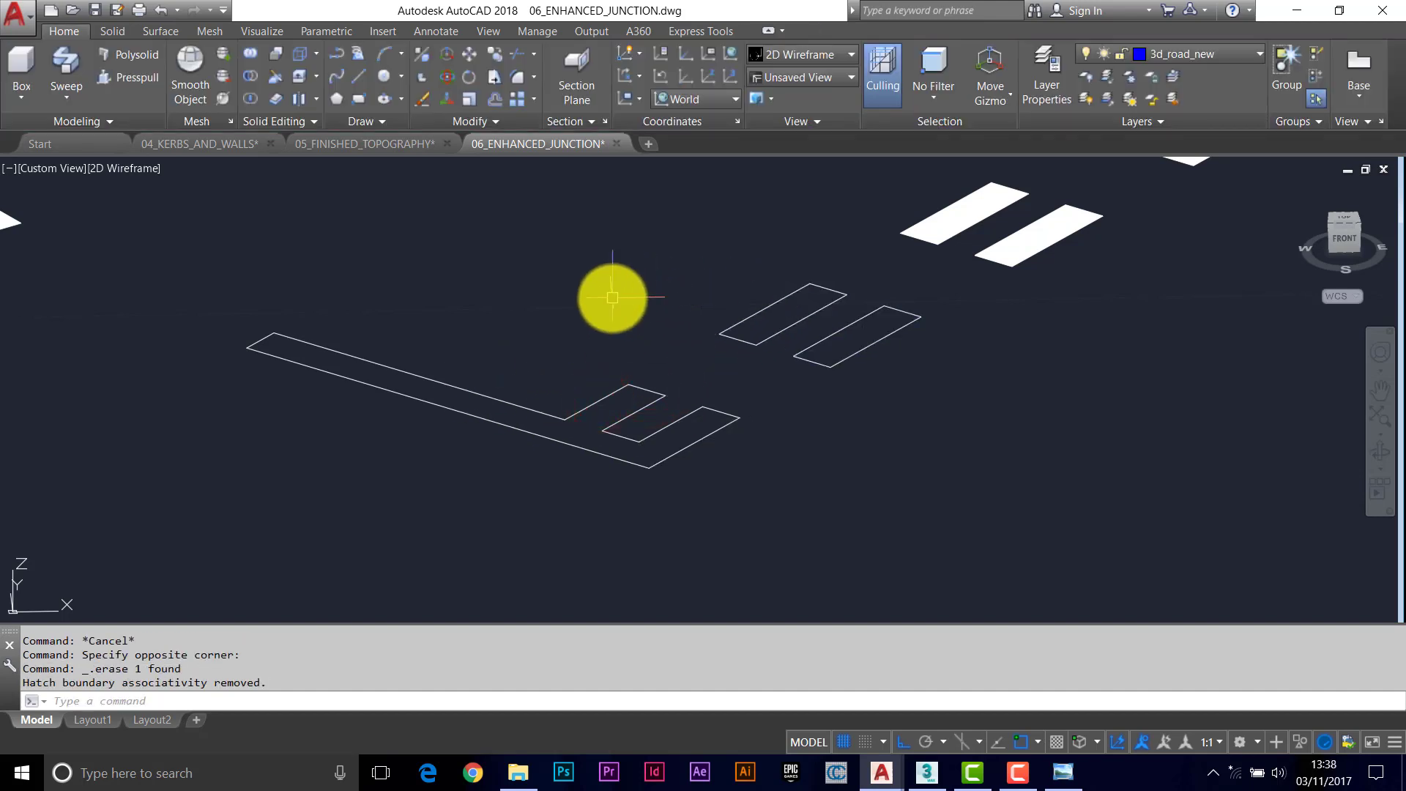
Step: Undo the hatch erasures on the junction markings
key("space")
key("space")
key("space")
scroll(618, 307, "down", 2)
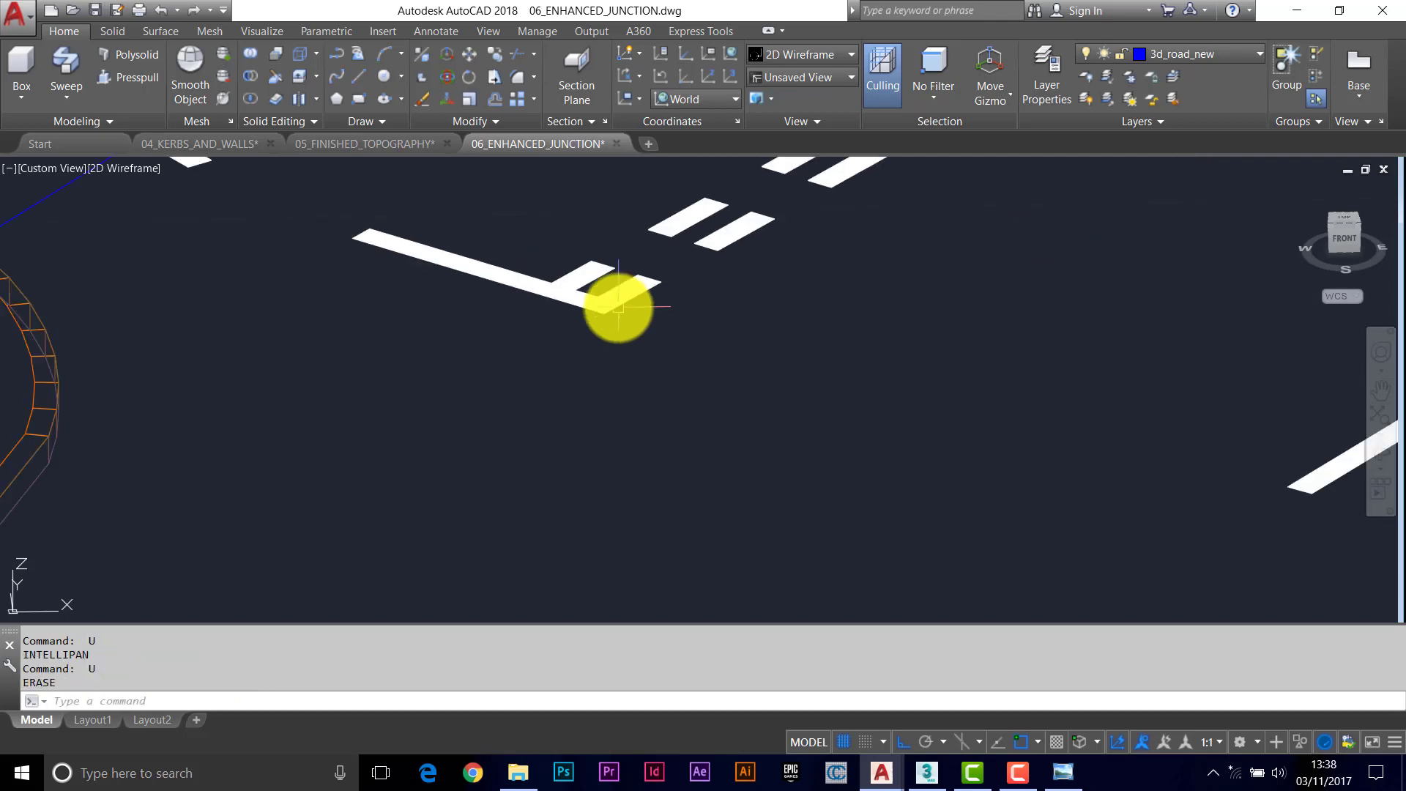
scroll(618, 307, "down", 4)
key("Escape")
key("Escape")
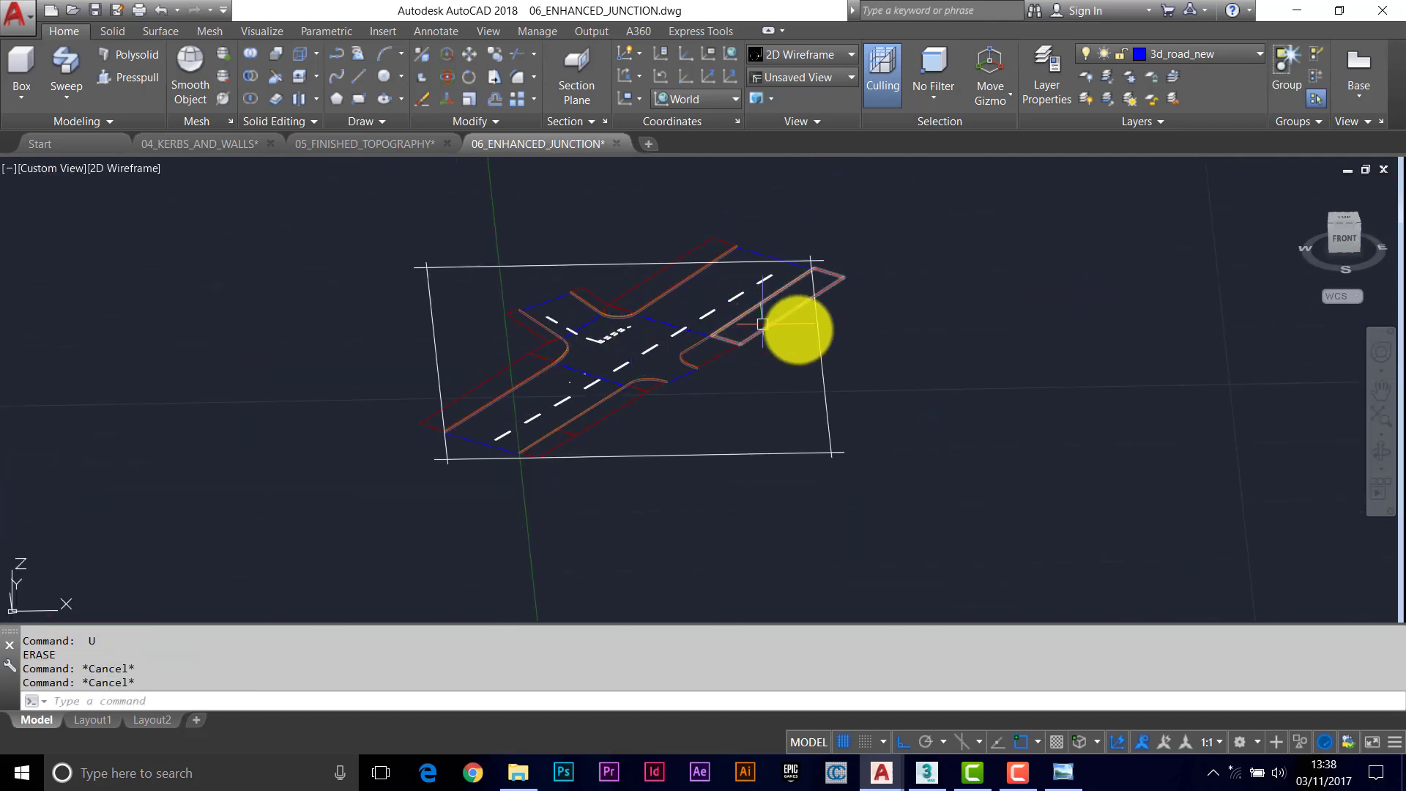
Step: Inspect the 3d_rd_mark_mapper rectangle and its extents around the road junction
left_click(821, 337)
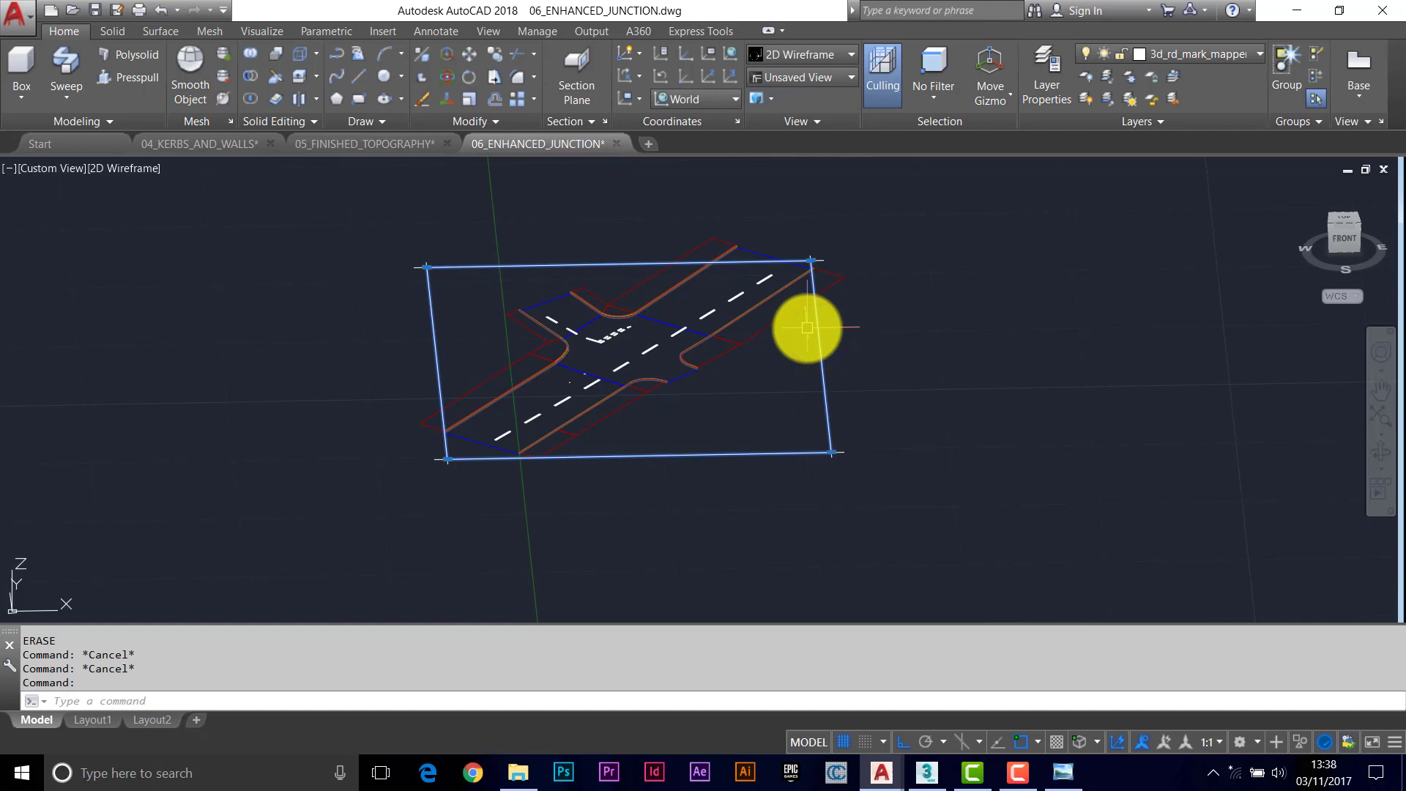
scroll(736, 316, "up", 2)
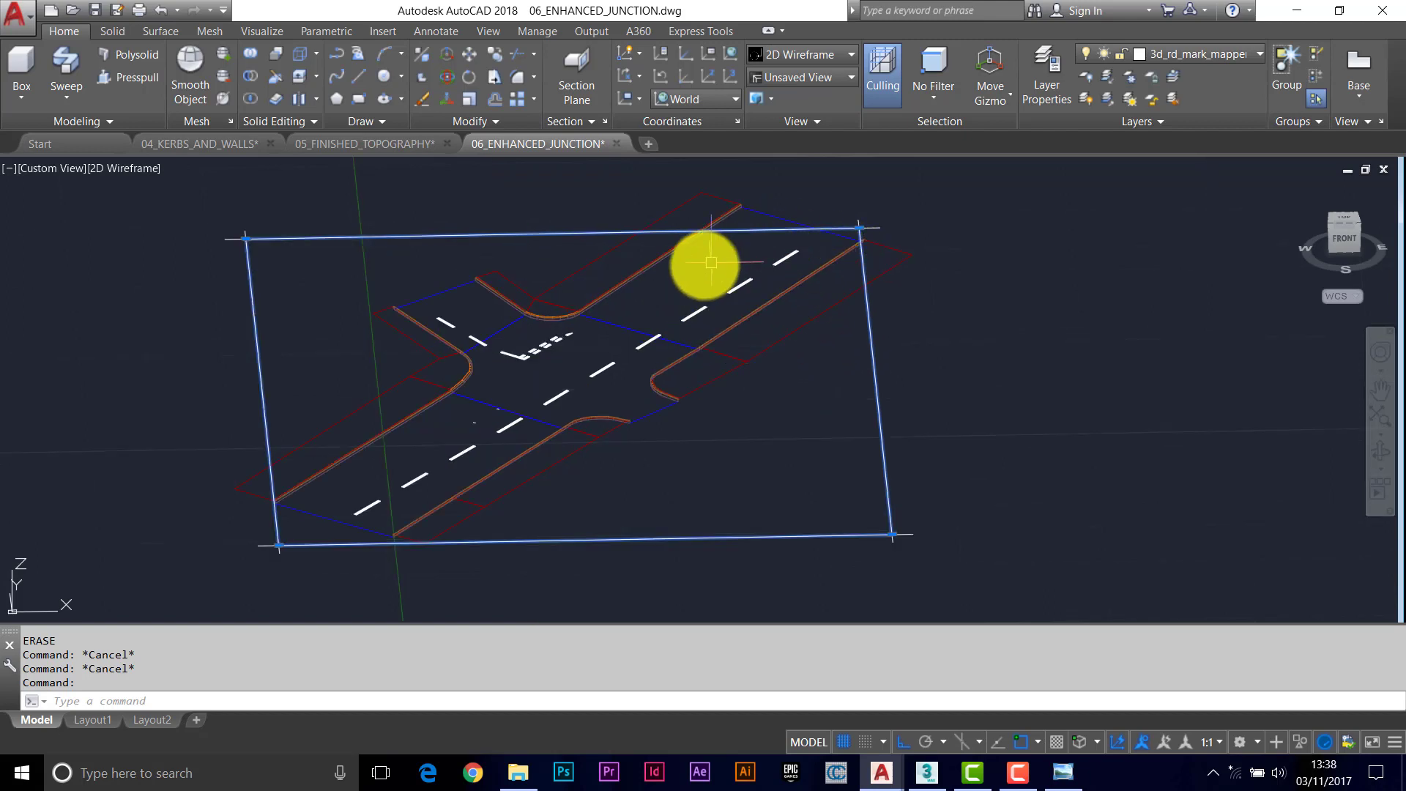
key("Escape")
key("Escape")
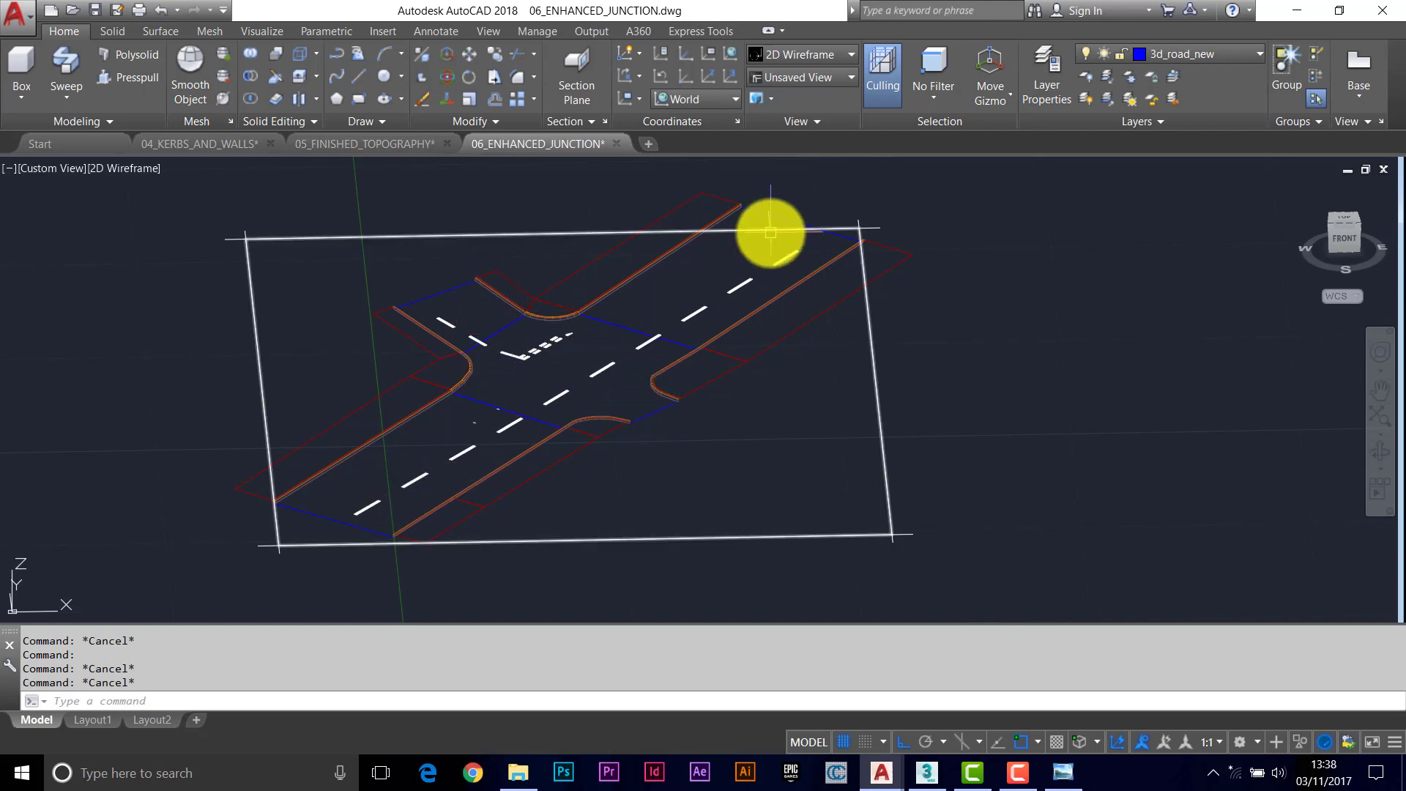
mouse_move(729, 249)
middle_mouse_down()
mouse_move(748, 263)
mouse_move(942, 176)
middle_mouse_up()
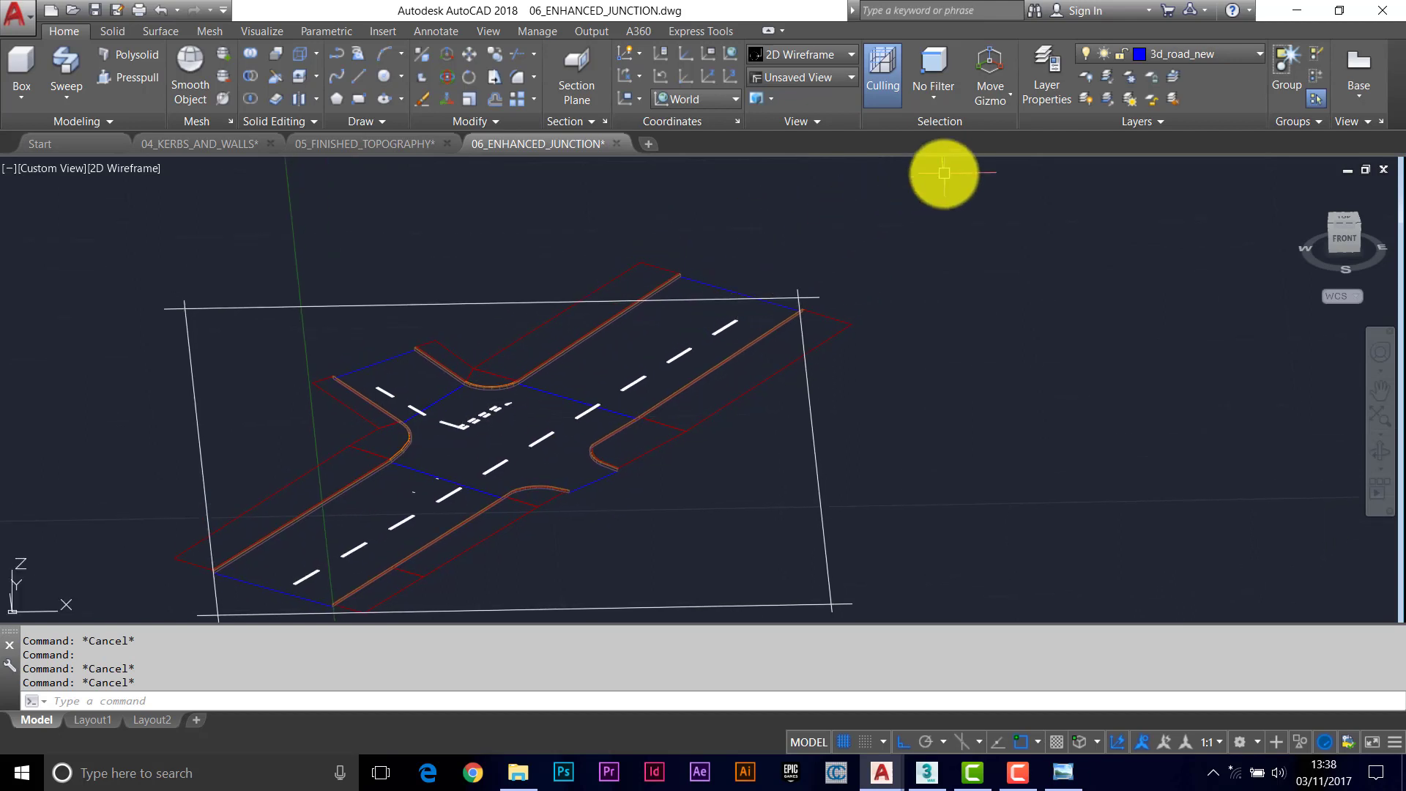
middle_click_drag(370, 518, 426, 405)
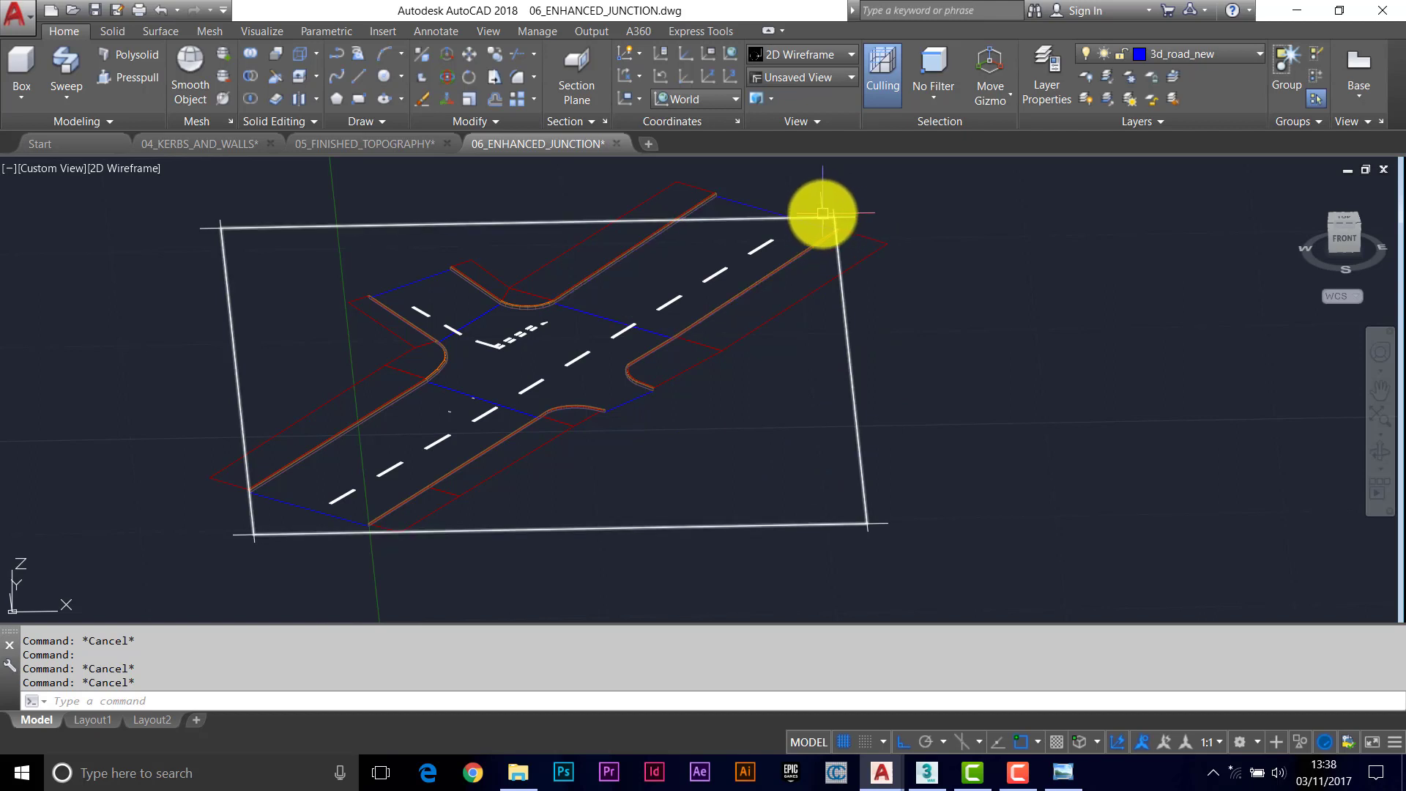
left_click(824, 215)
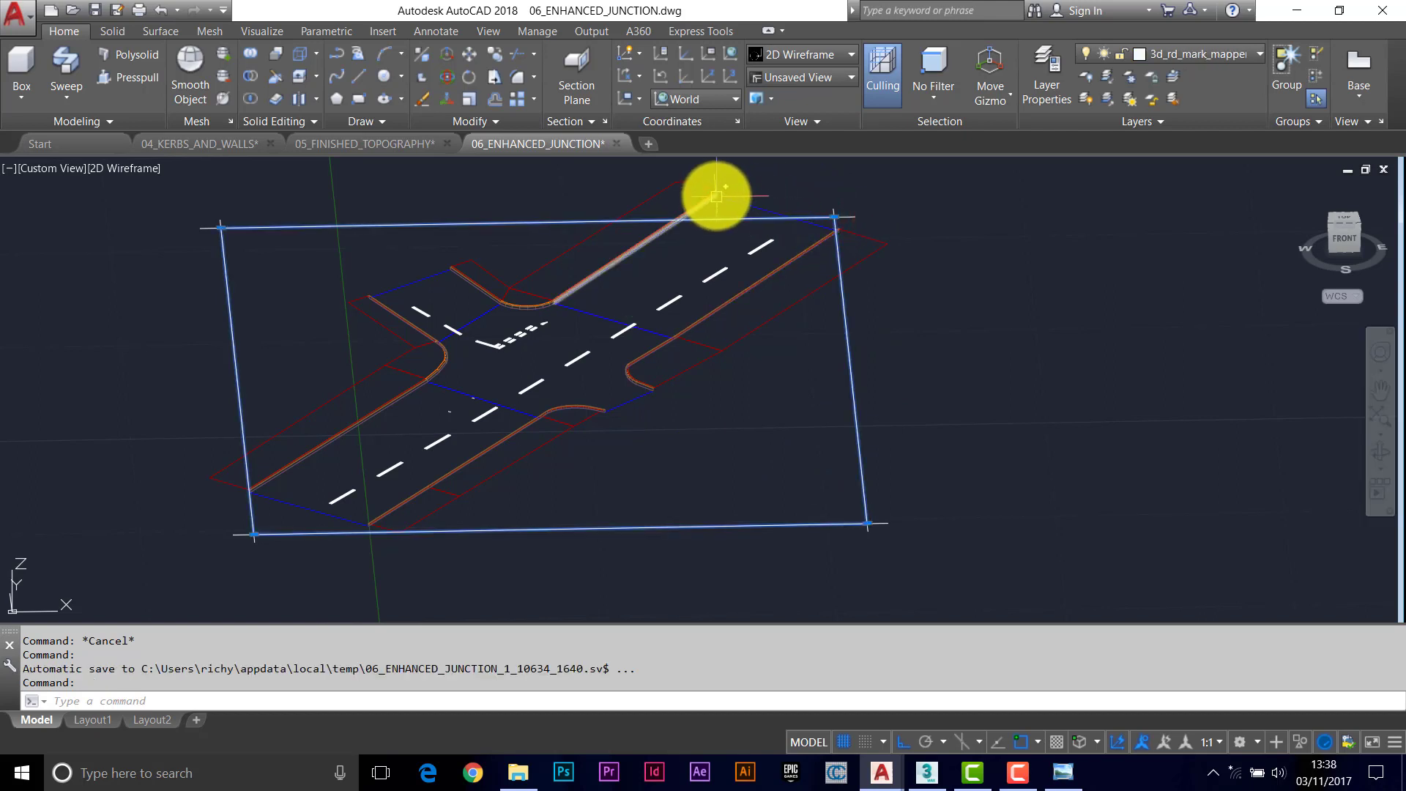
key("Escape")
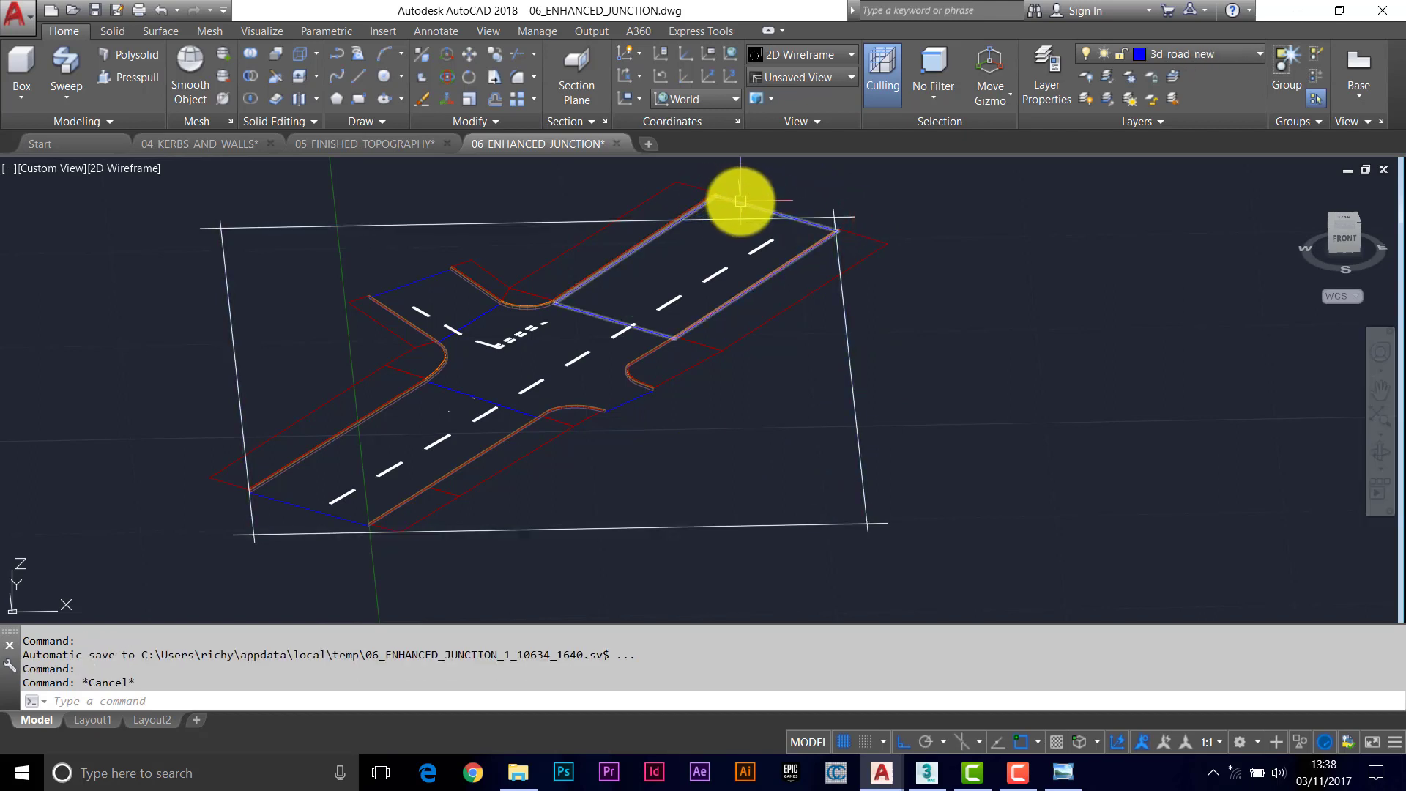
key("Escape")
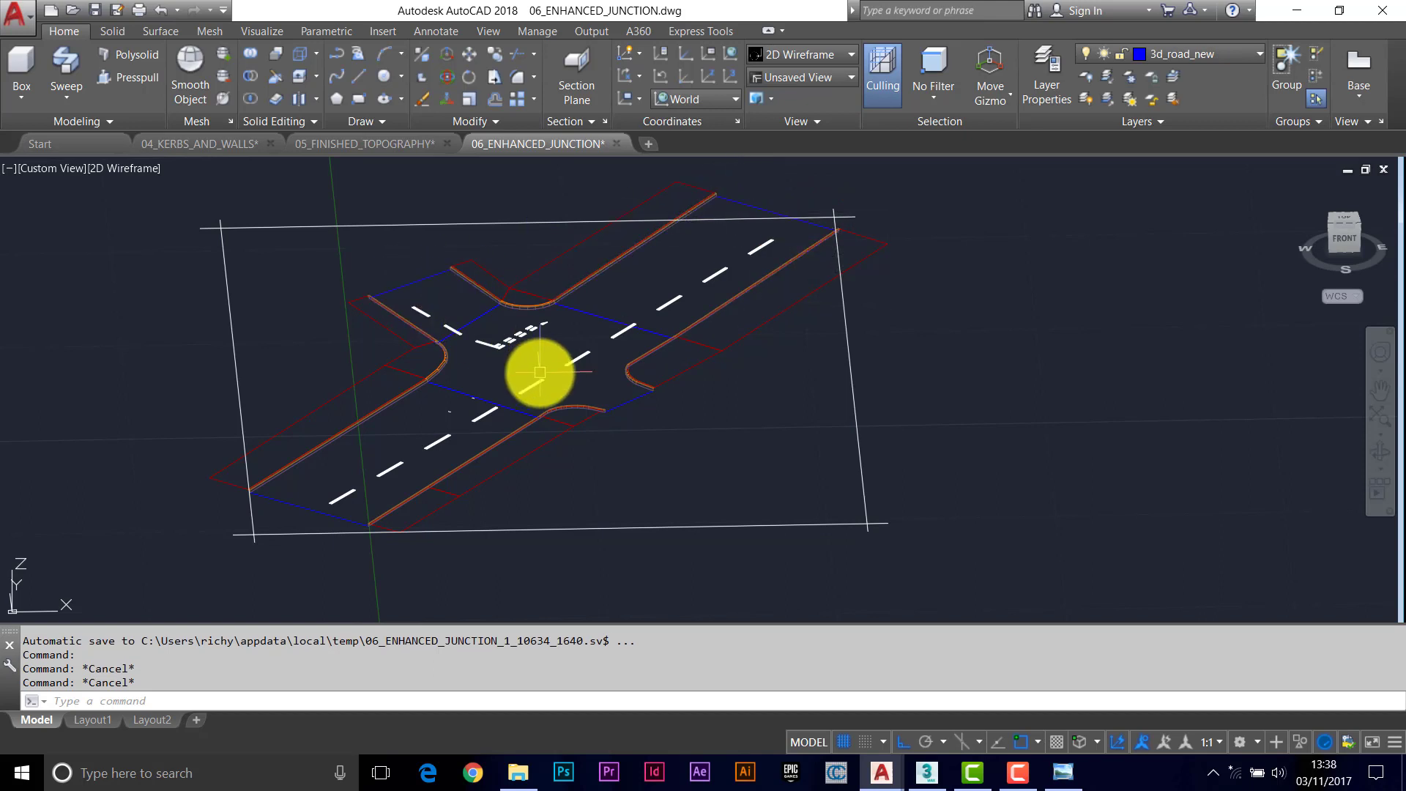
Step: Set the view to the plan of the current UCS and frame the junction with its mapper rectangle
type("PLAN")
key("Return")
key("Return")
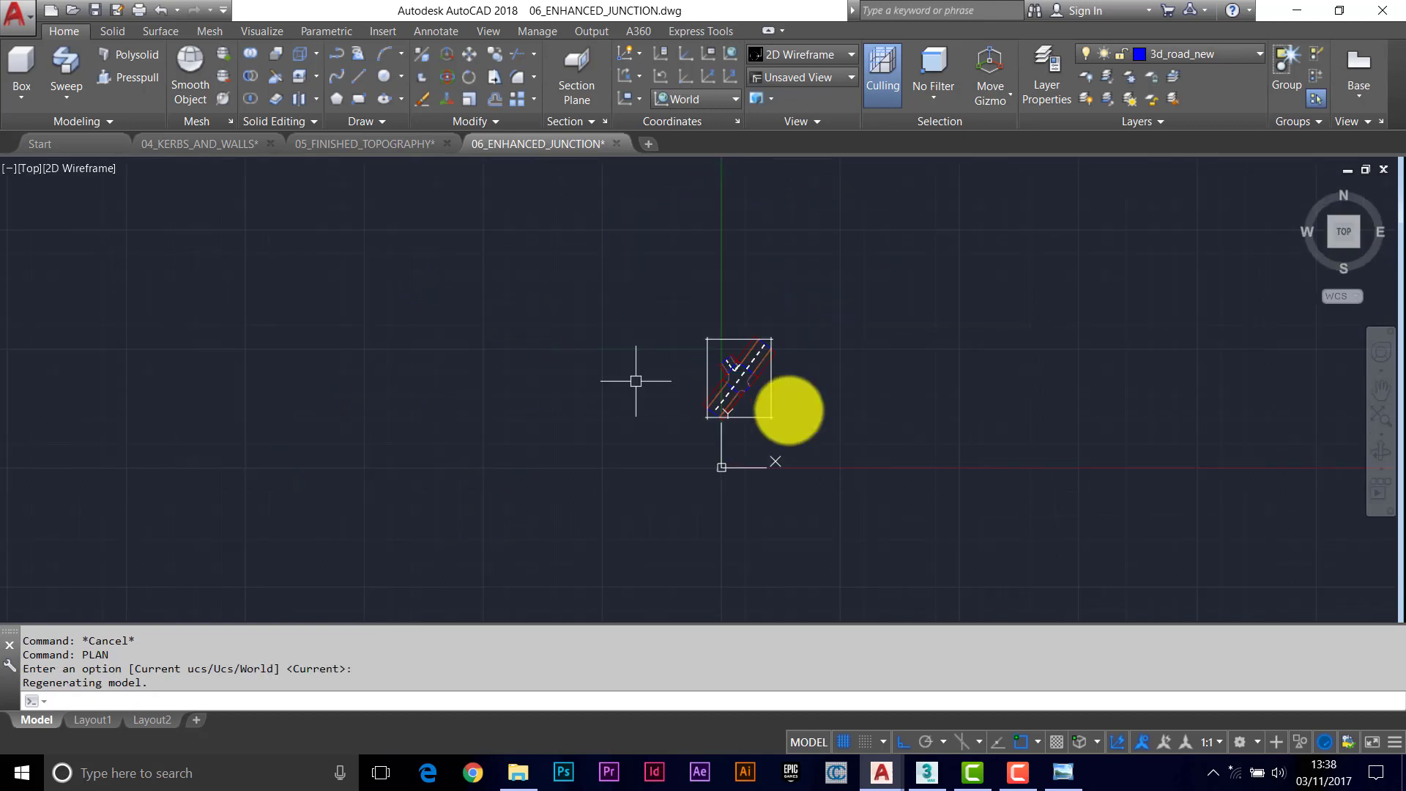
scroll(812, 399, "up", 8)
scroll(653, 355, "down", 5)
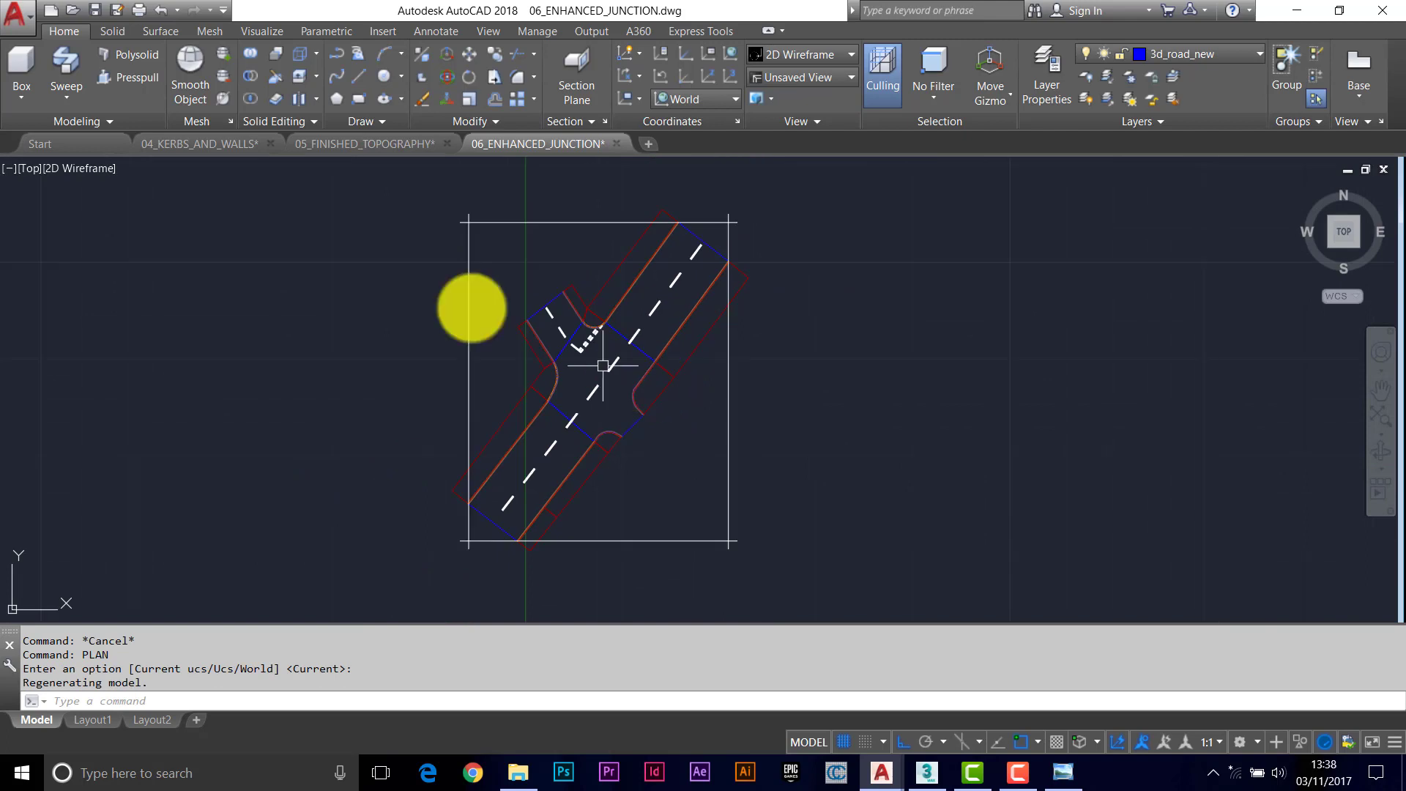
Step: Apply the Shaded with edges visual style and examine in 3D how the mapper rectangle sits relative to the roads
left_click(60, 167)
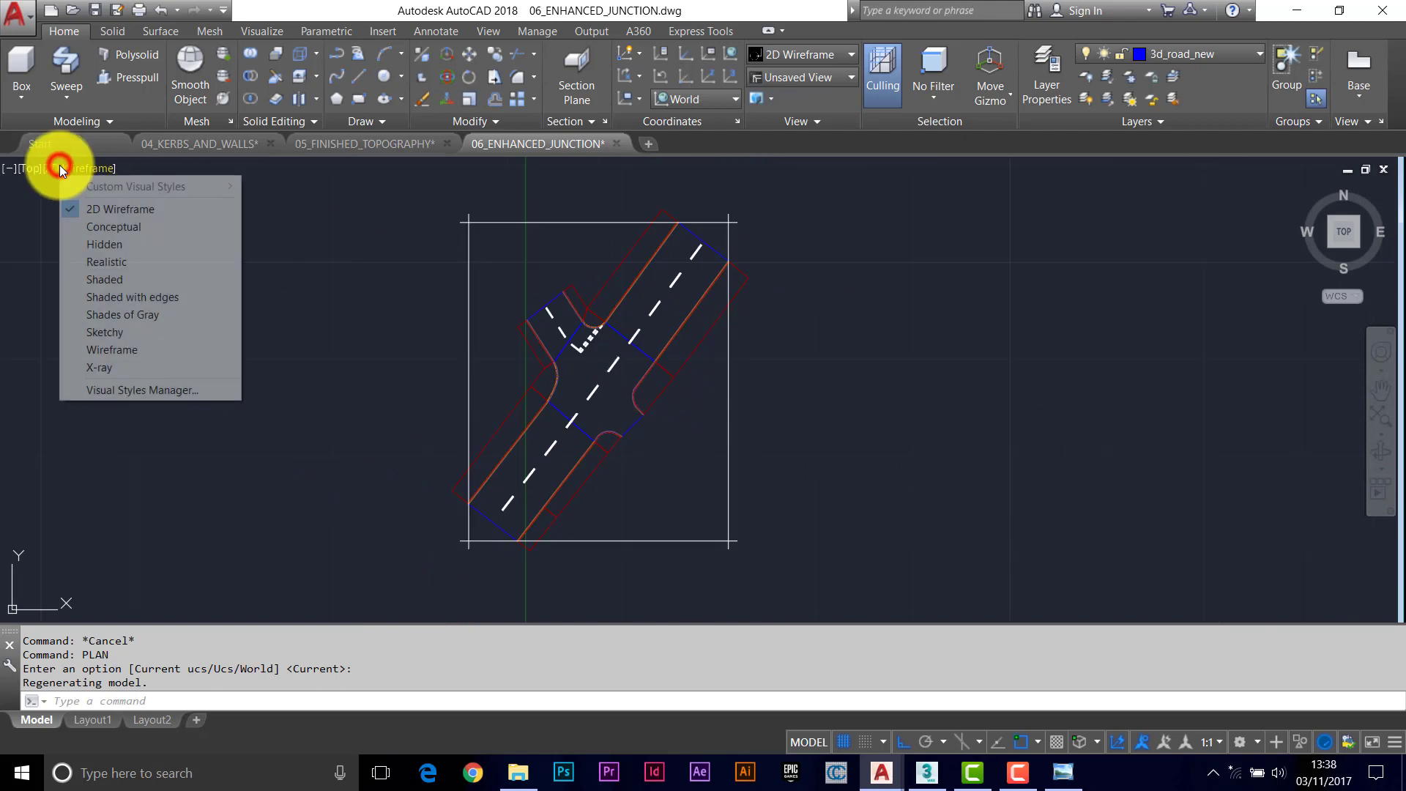
left_click(124, 297)
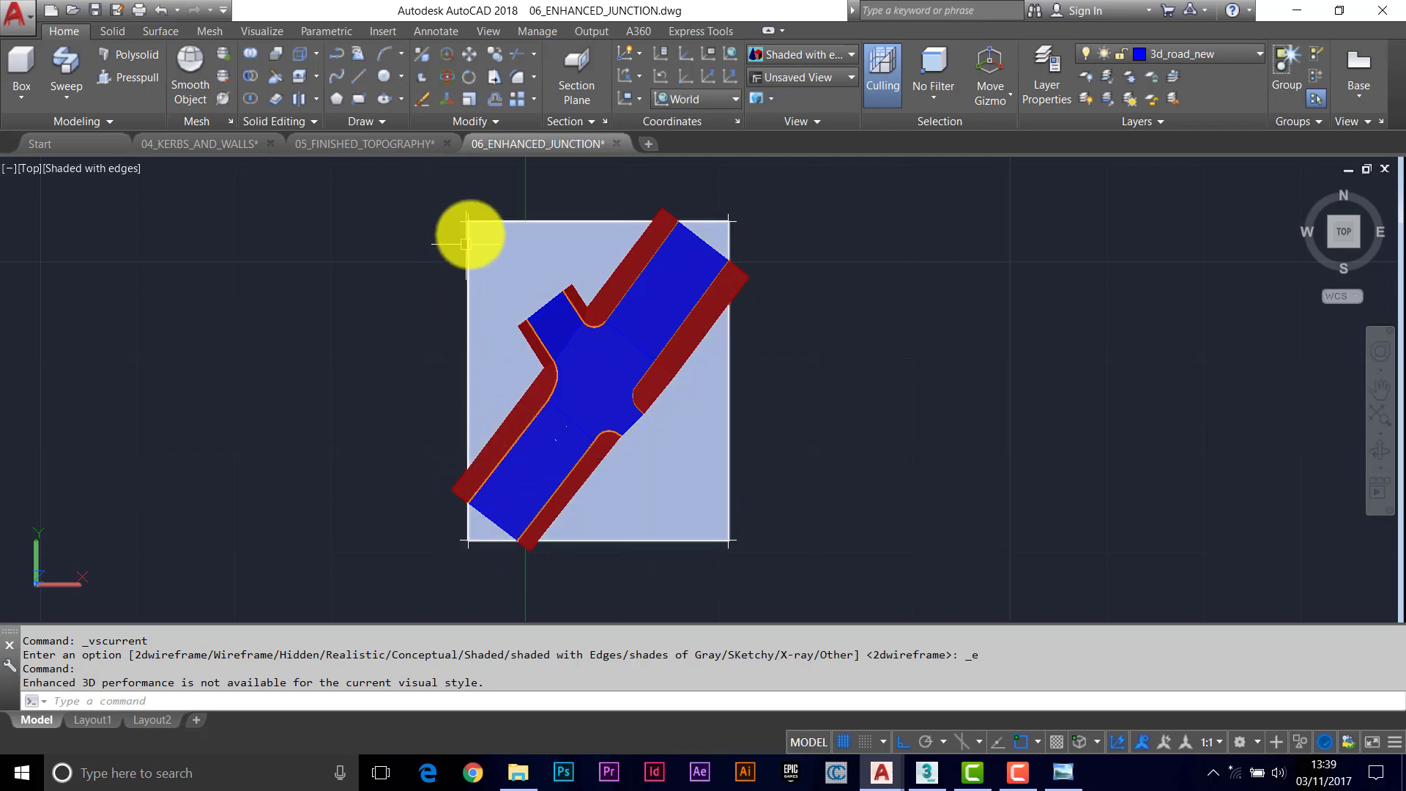
mouse_move(502, 284)
middle_mouse_down("shift")
mouse_move(615, 408)
mouse_move(662, 235)
mouse_move(644, 266)
mouse_move(643, 344)
mouse_move(496, 392)
mouse_move(490, 286)
middle_mouse_up("shift")
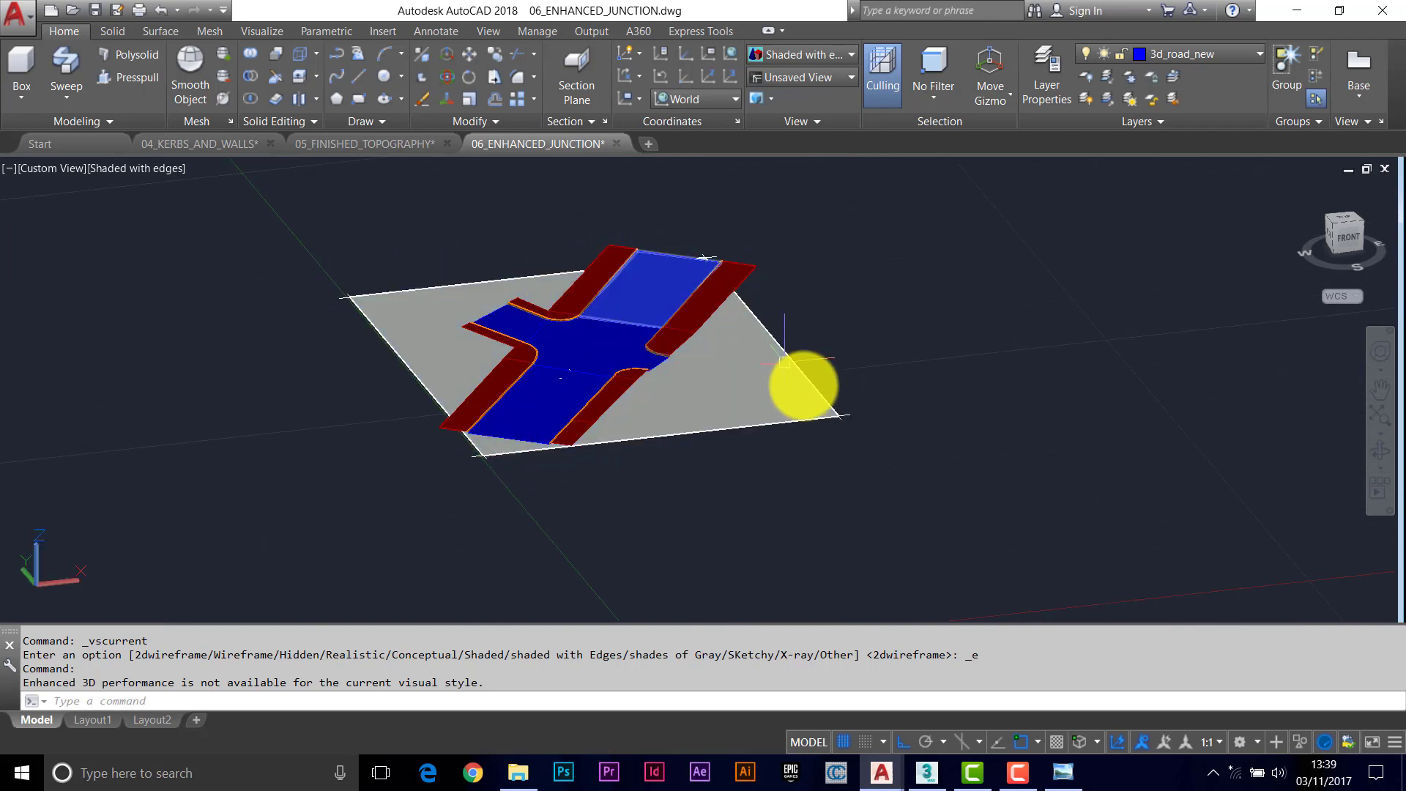
key("Escape")
key("Escape")
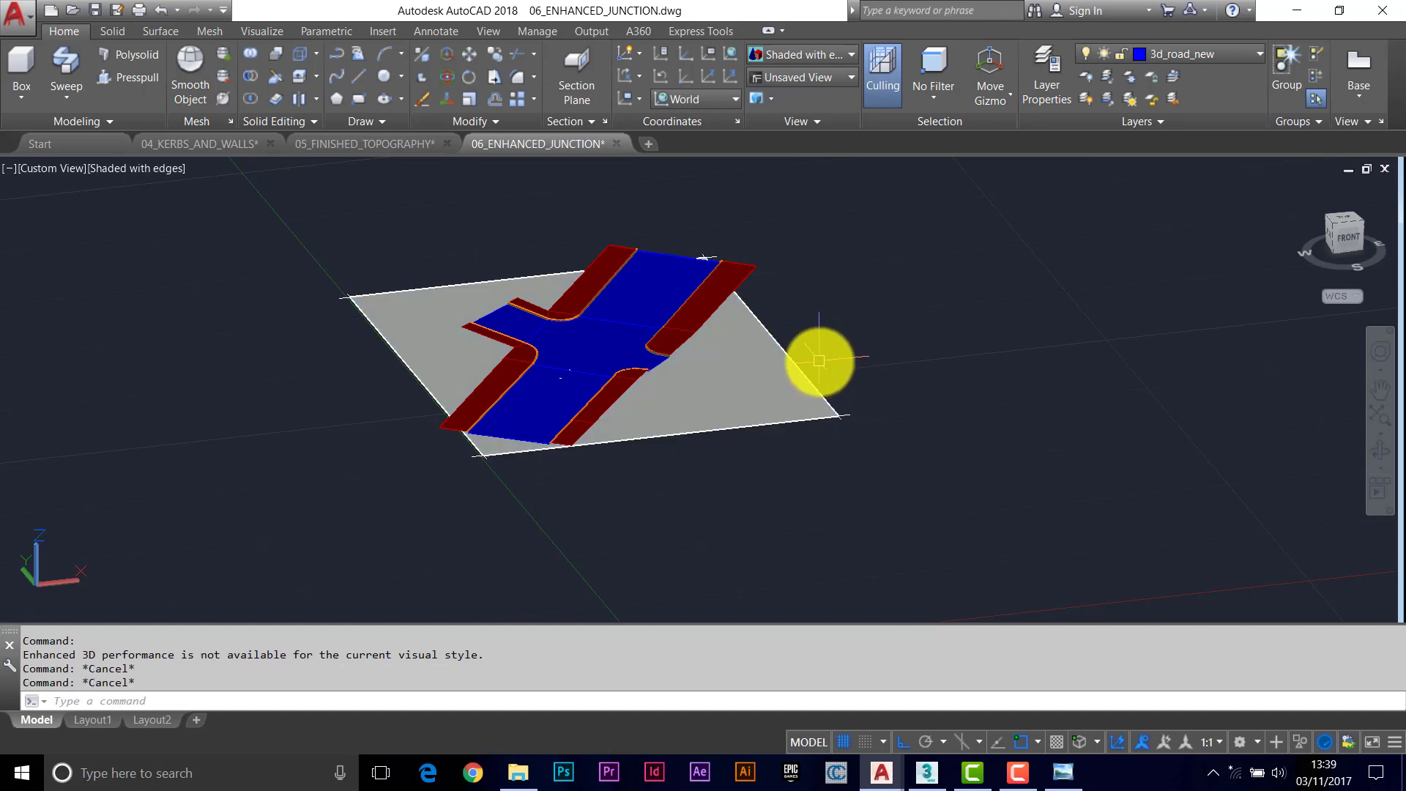
key("Escape")
key("Escape")
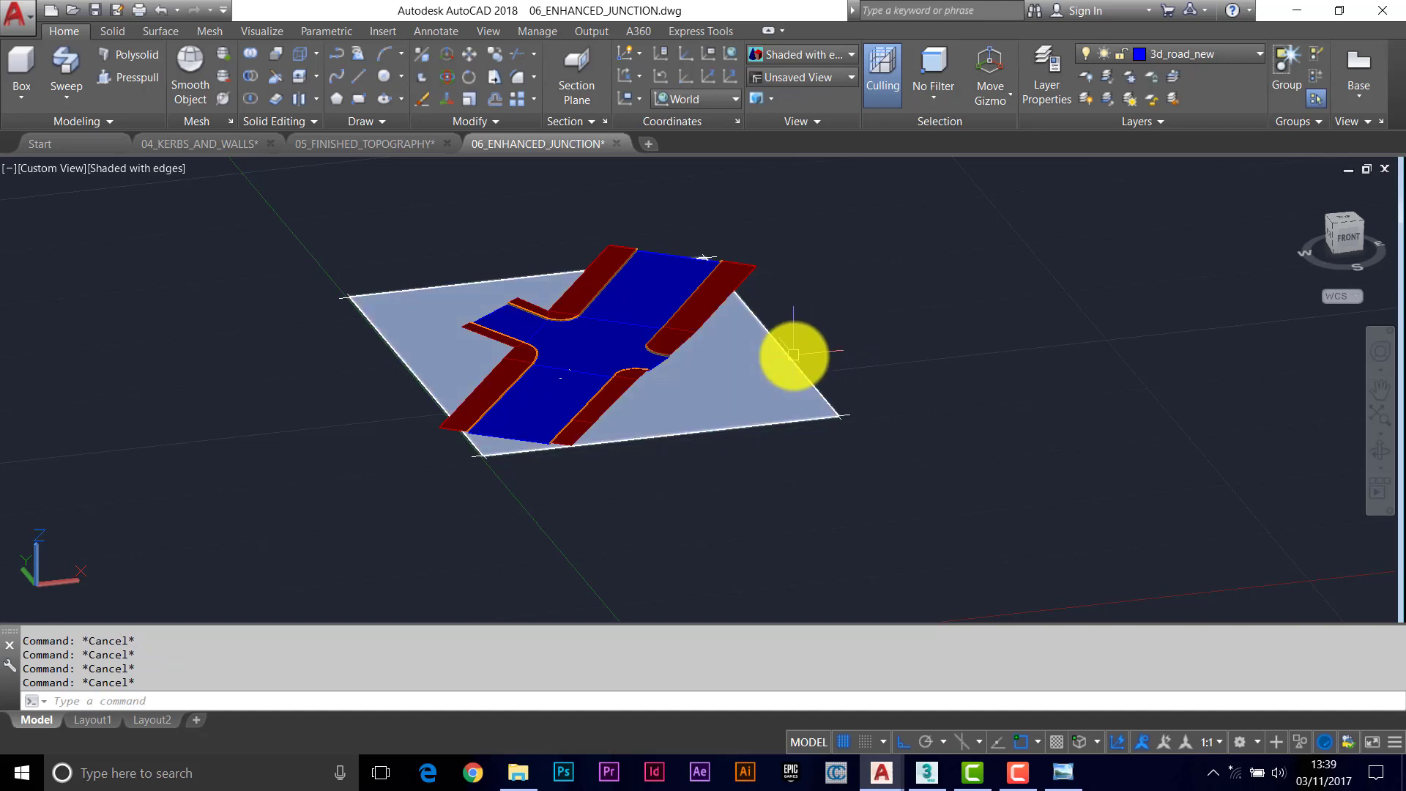
Step: Restore the 2D Wireframe visual style and open Layout1 to show the road markings in paper space
left_click(117, 169)
left_click(182, 209)
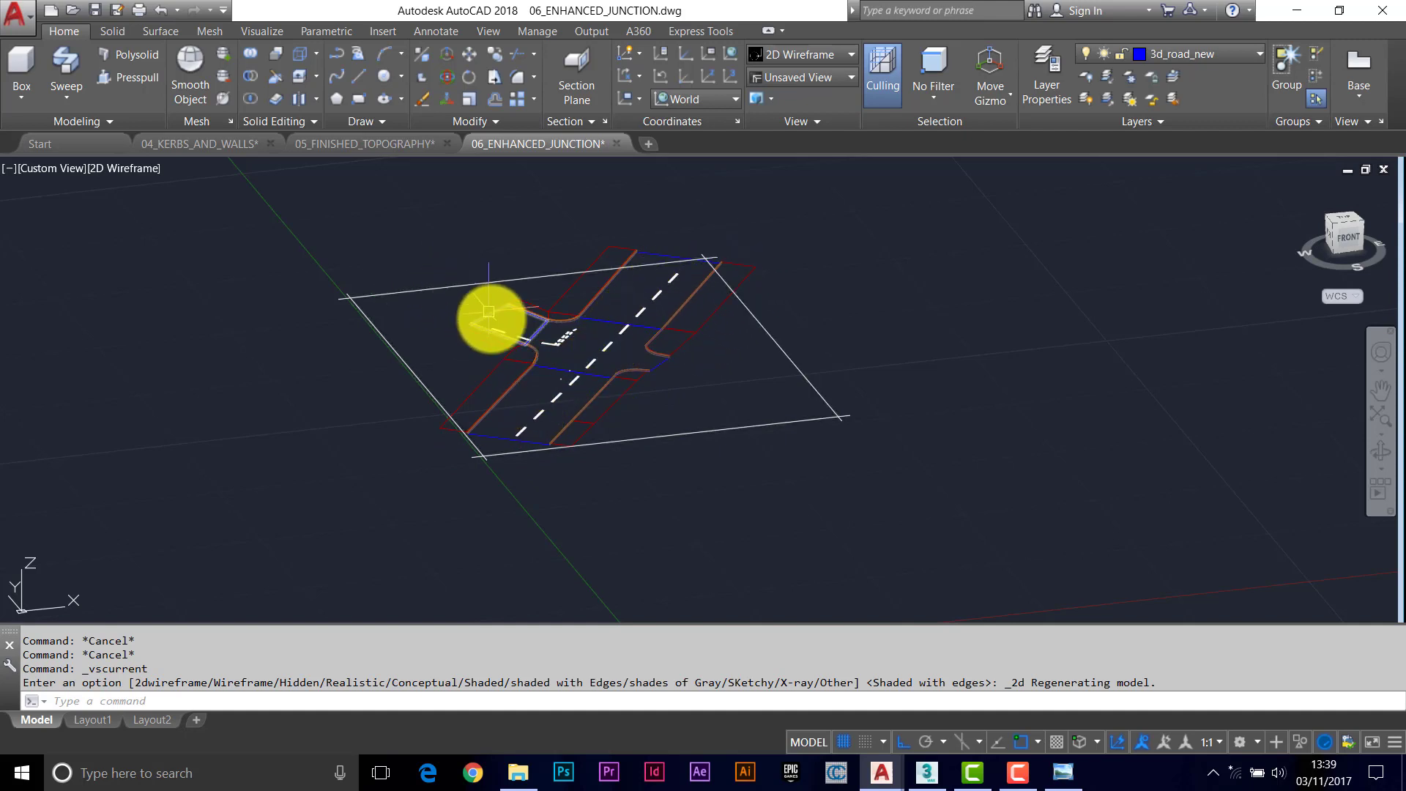
mouse_move(491, 318)
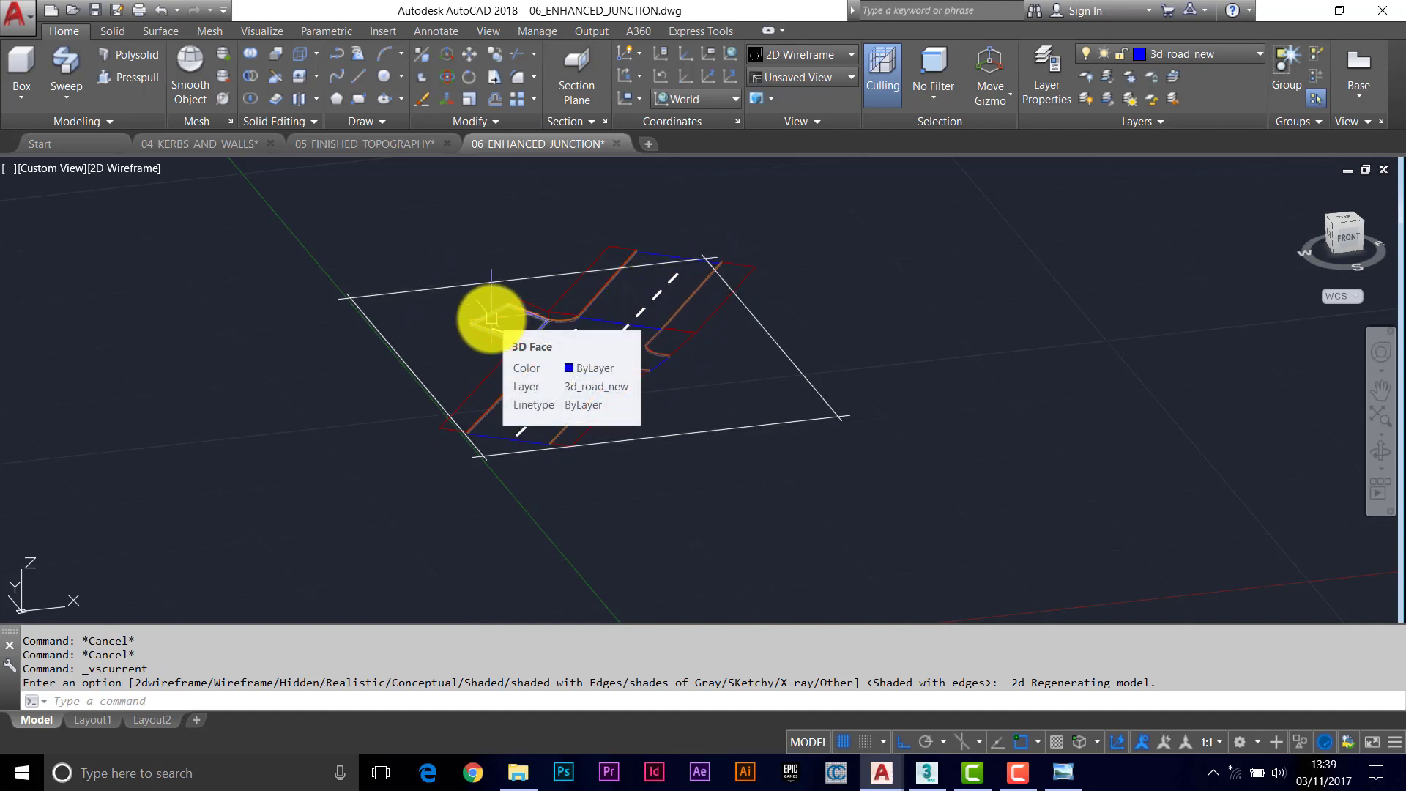
left_click(92, 721)
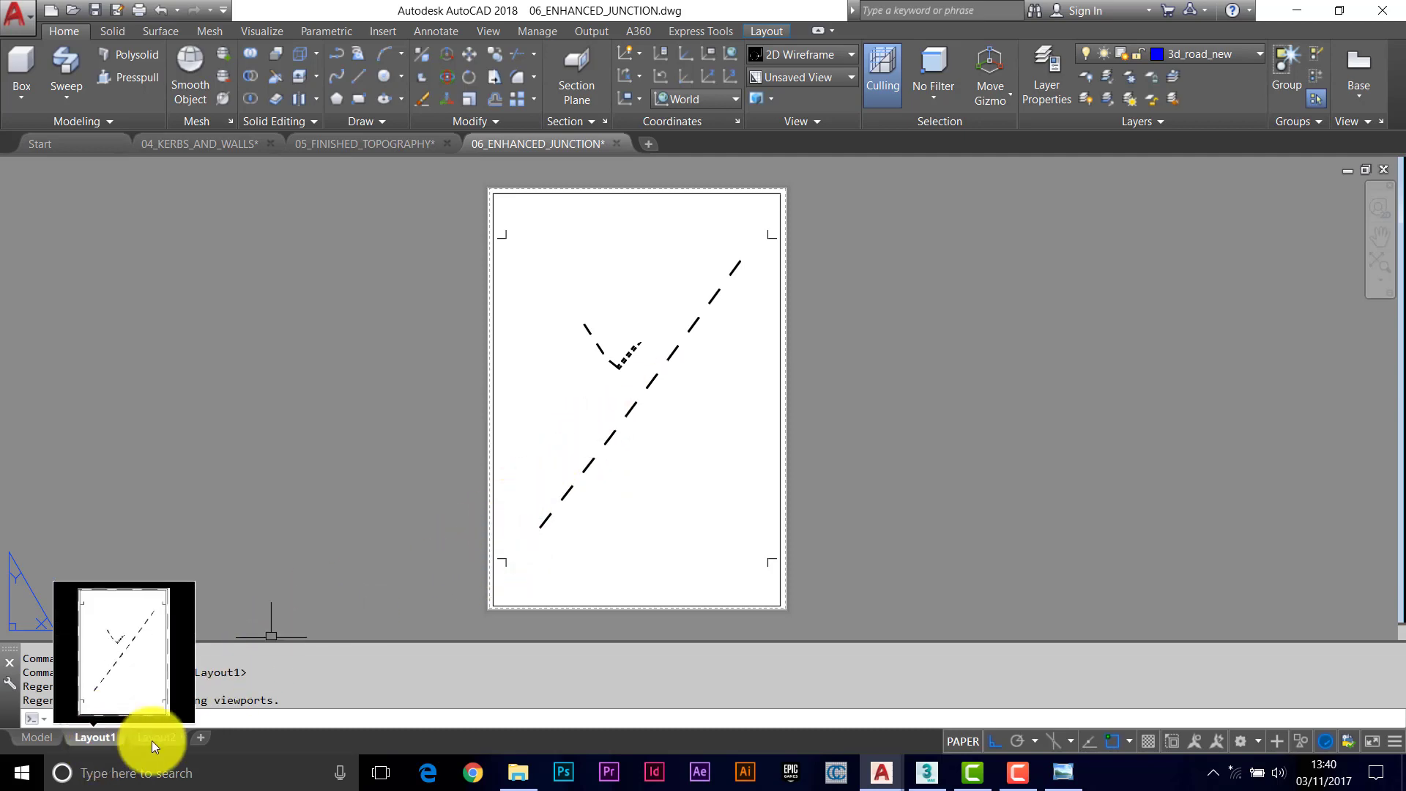
Step: Open road_marks.pdf from the Roseangle_Site_Model folder in Adobe Acrobat and examine the plotted road markings and corner marks
left_click(514, 771)
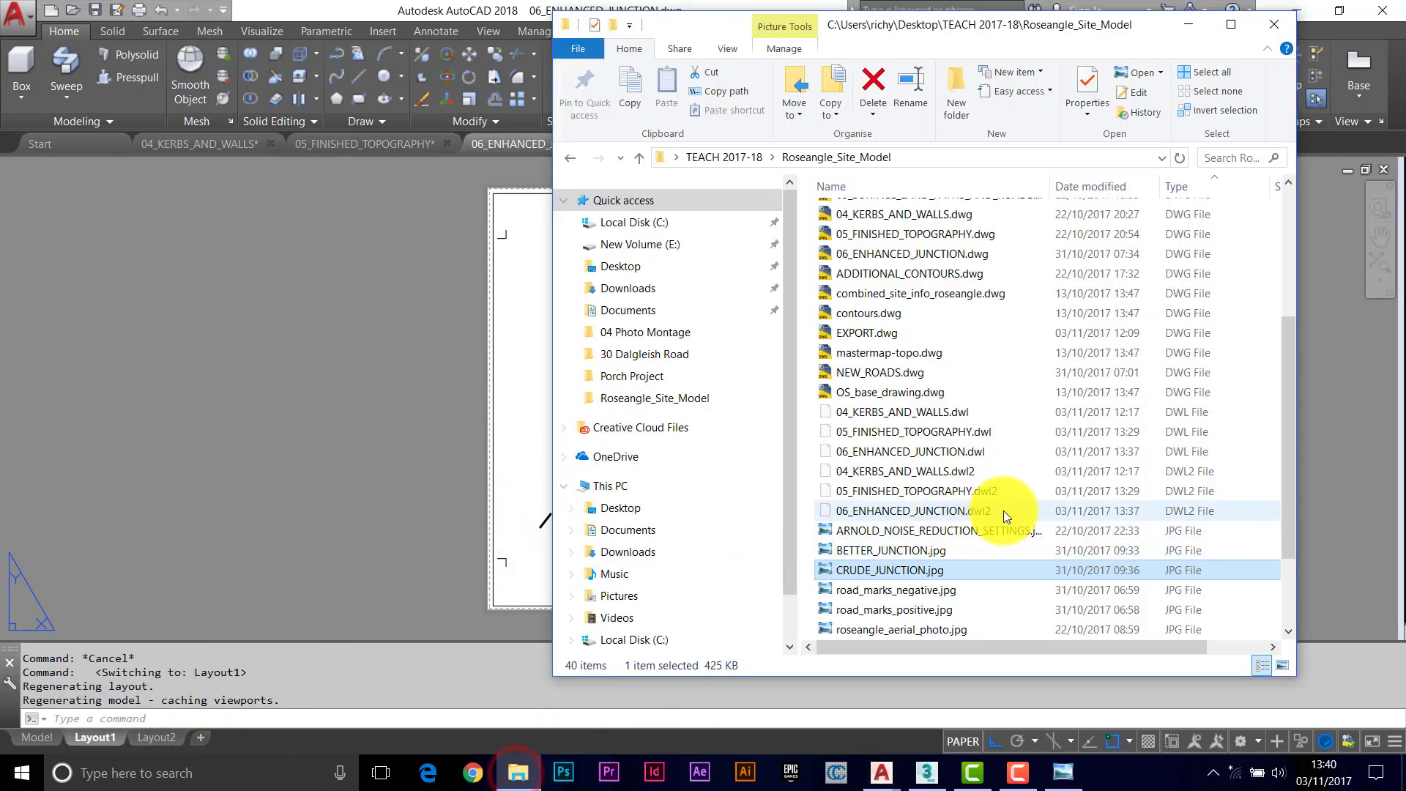
left_click_drag(1292, 405, 1279, 268)
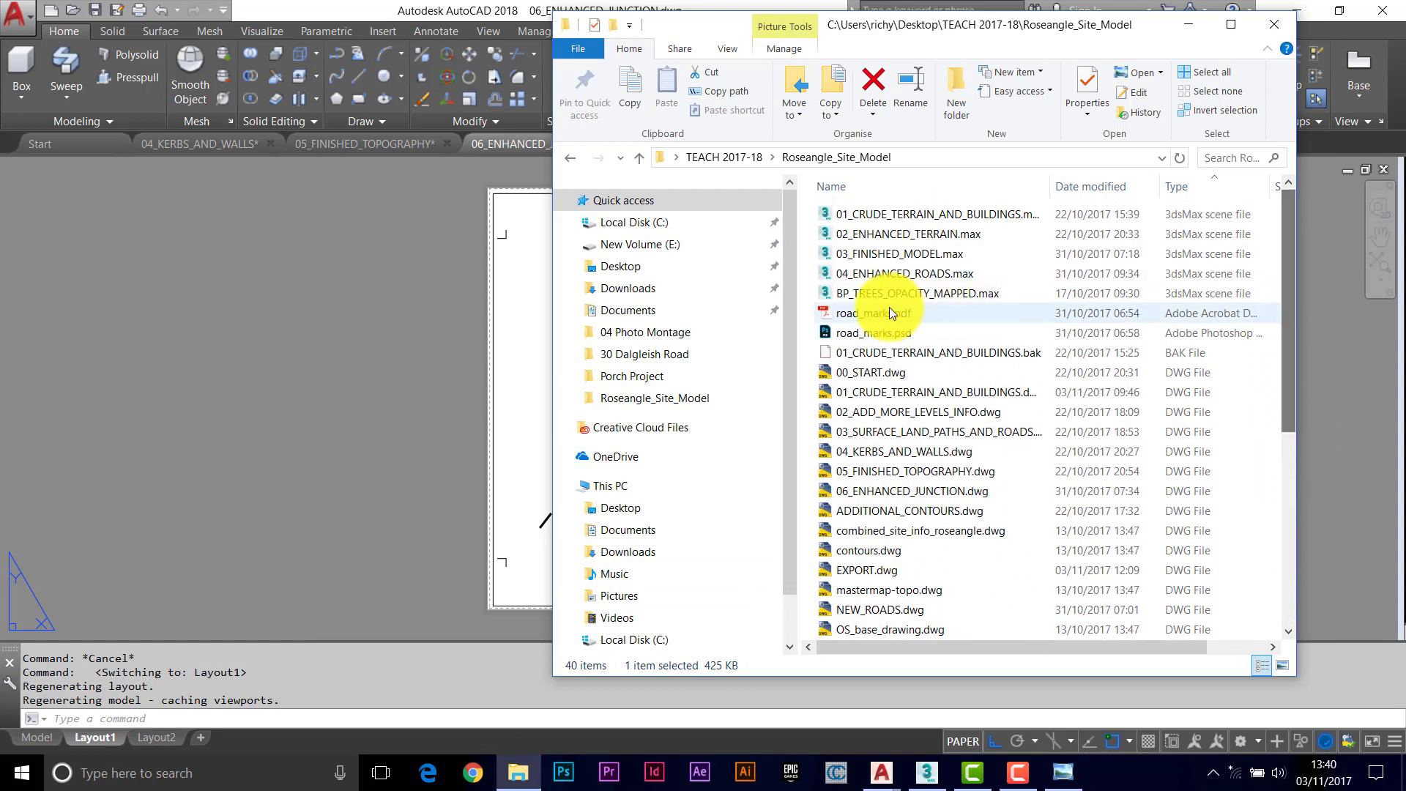
left_click(858, 313)
double_click(858, 314)
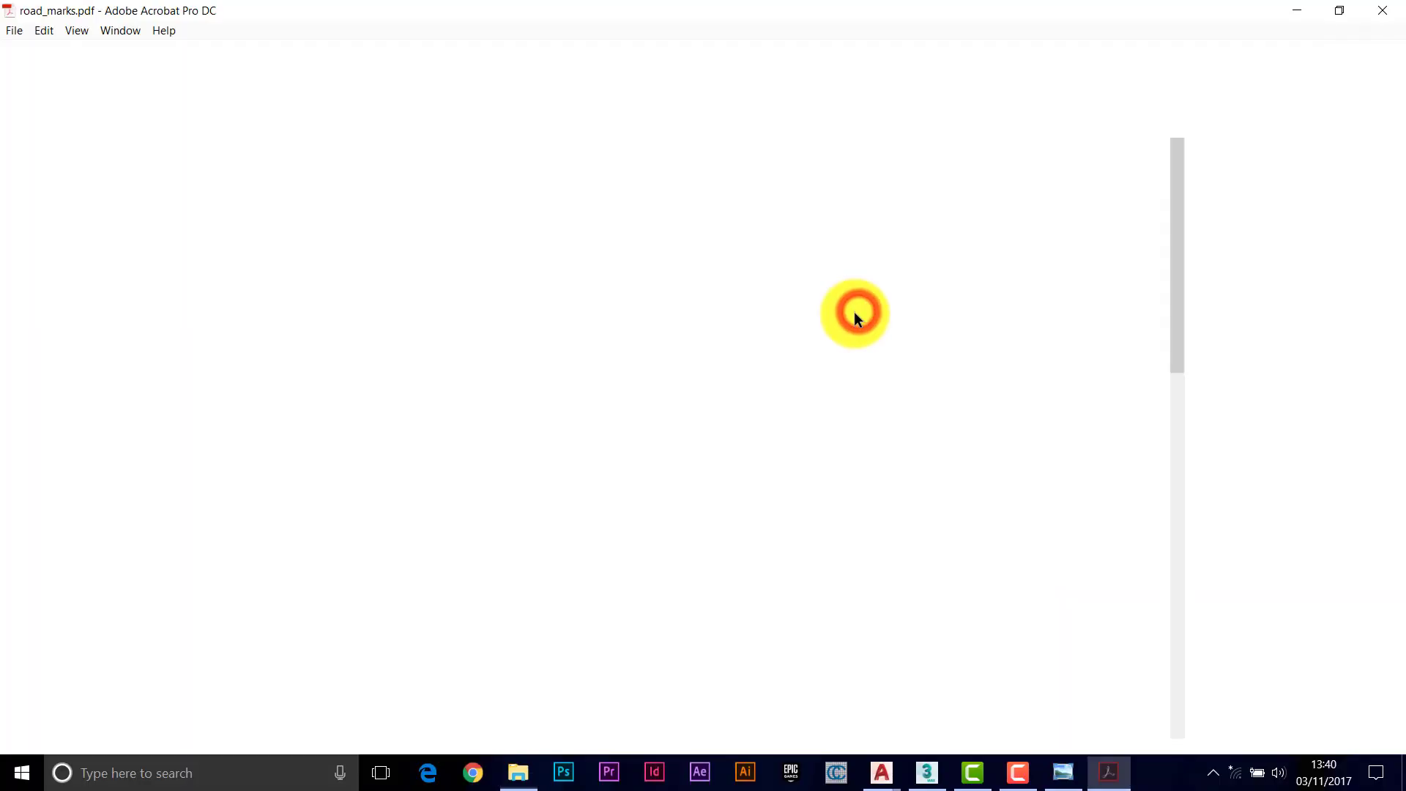
mouse_move(1175, 252)
left_mouse_down()
mouse_move(1186, 617)
mouse_move(1161, 248)
left_mouse_up()
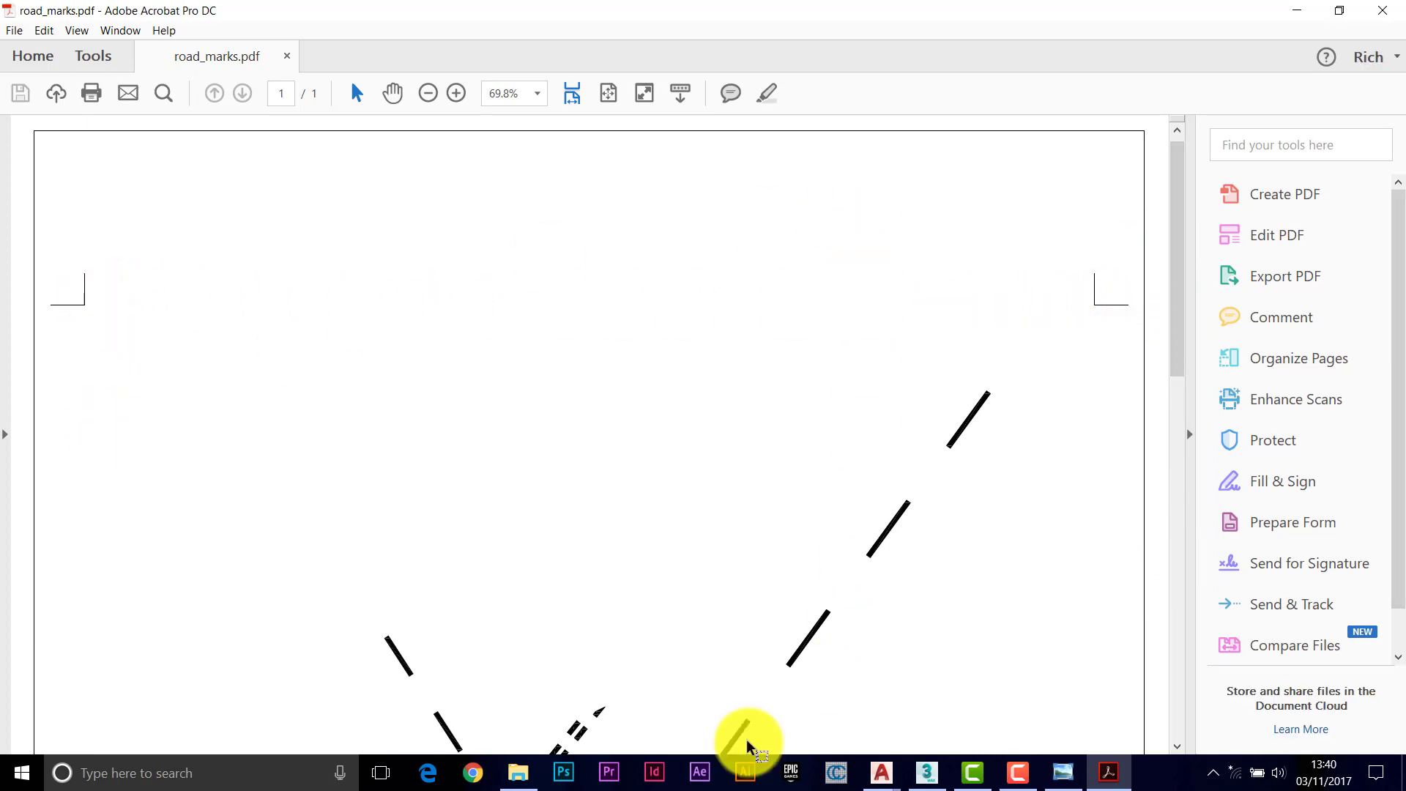
Step: Switch to Photoshop and browse for a file to open in the desktop's TEACH 2017-18 > Roseangle_Site_Model folder
left_click(562, 772)
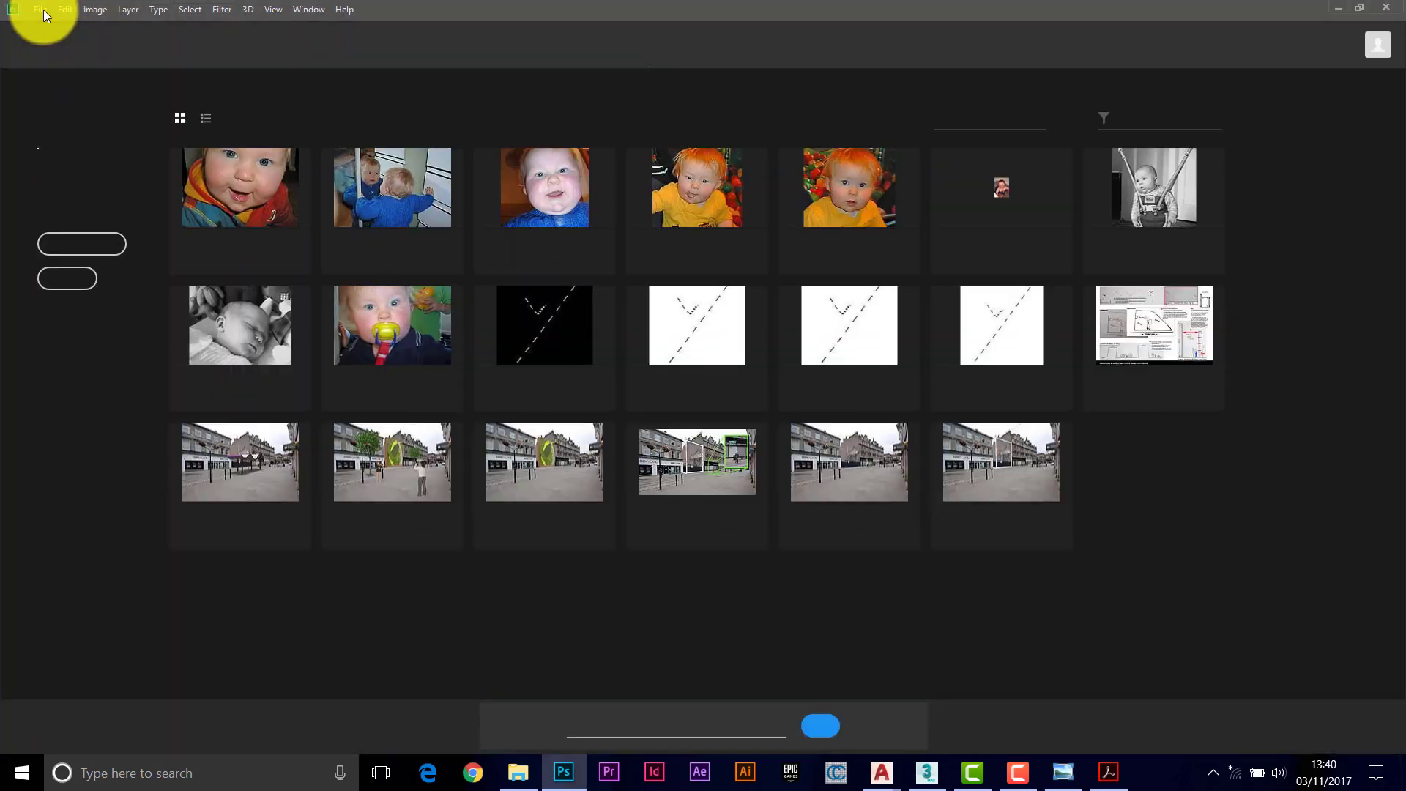
left_click(62, 278)
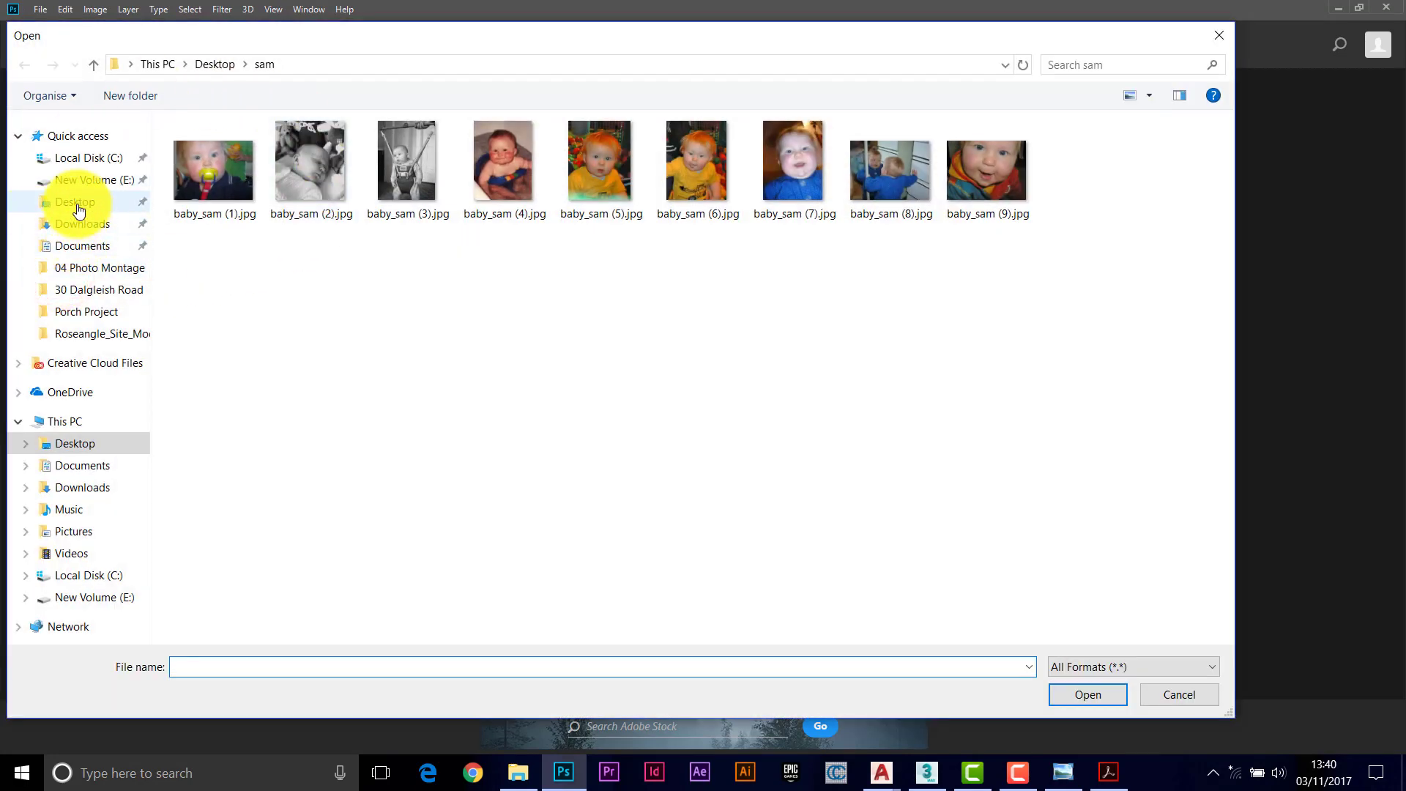
left_click(80, 210)
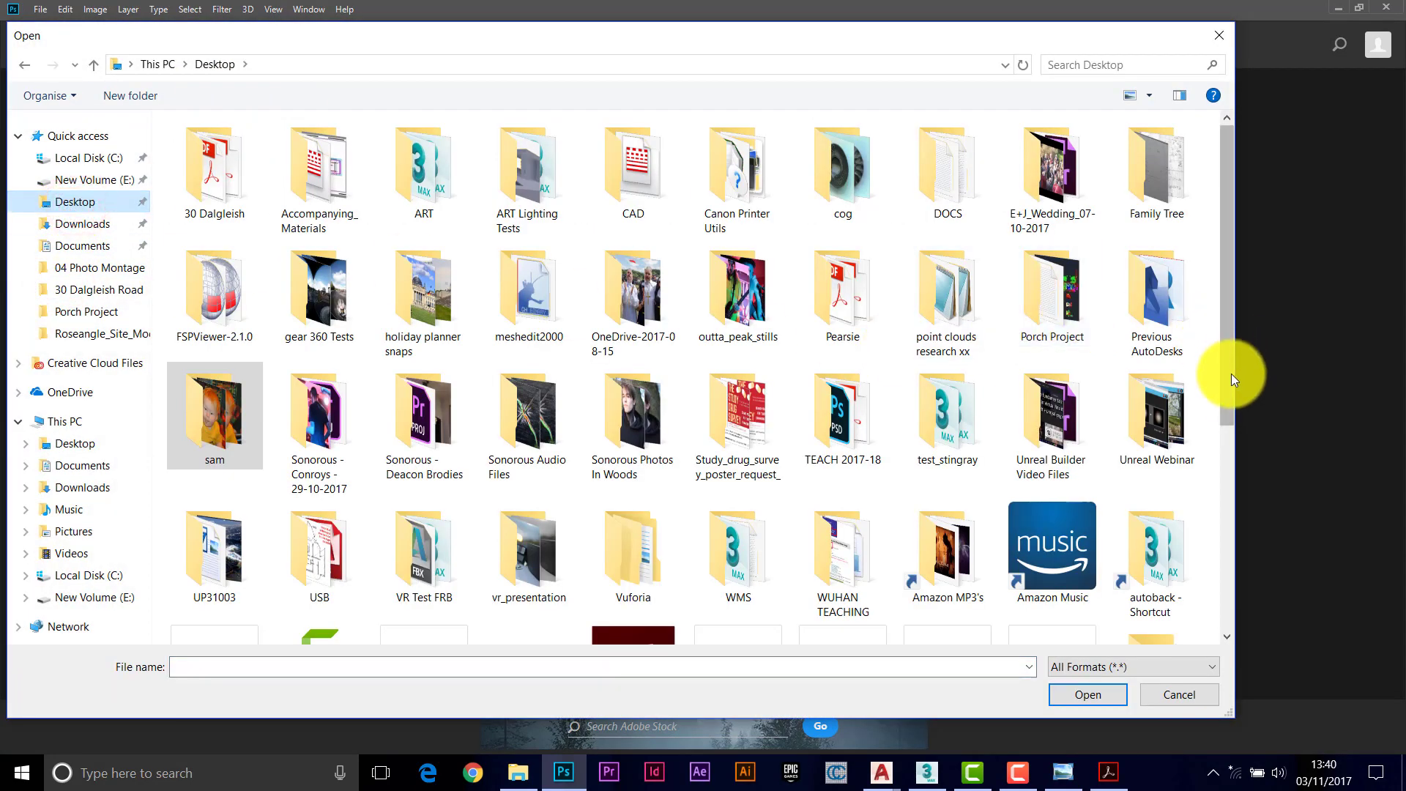
left_click_drag(1232, 373, 1230, 477)
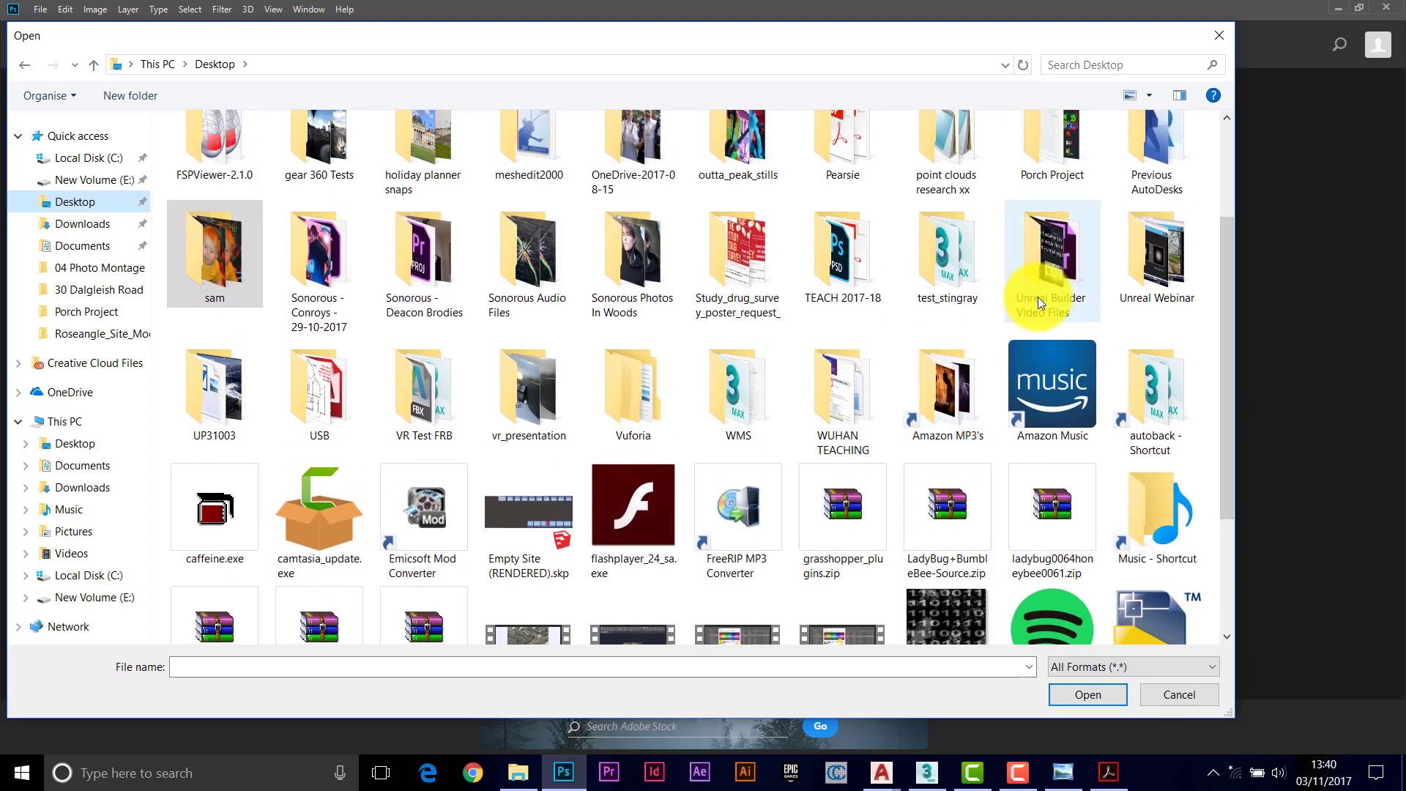
double_click(845, 252)
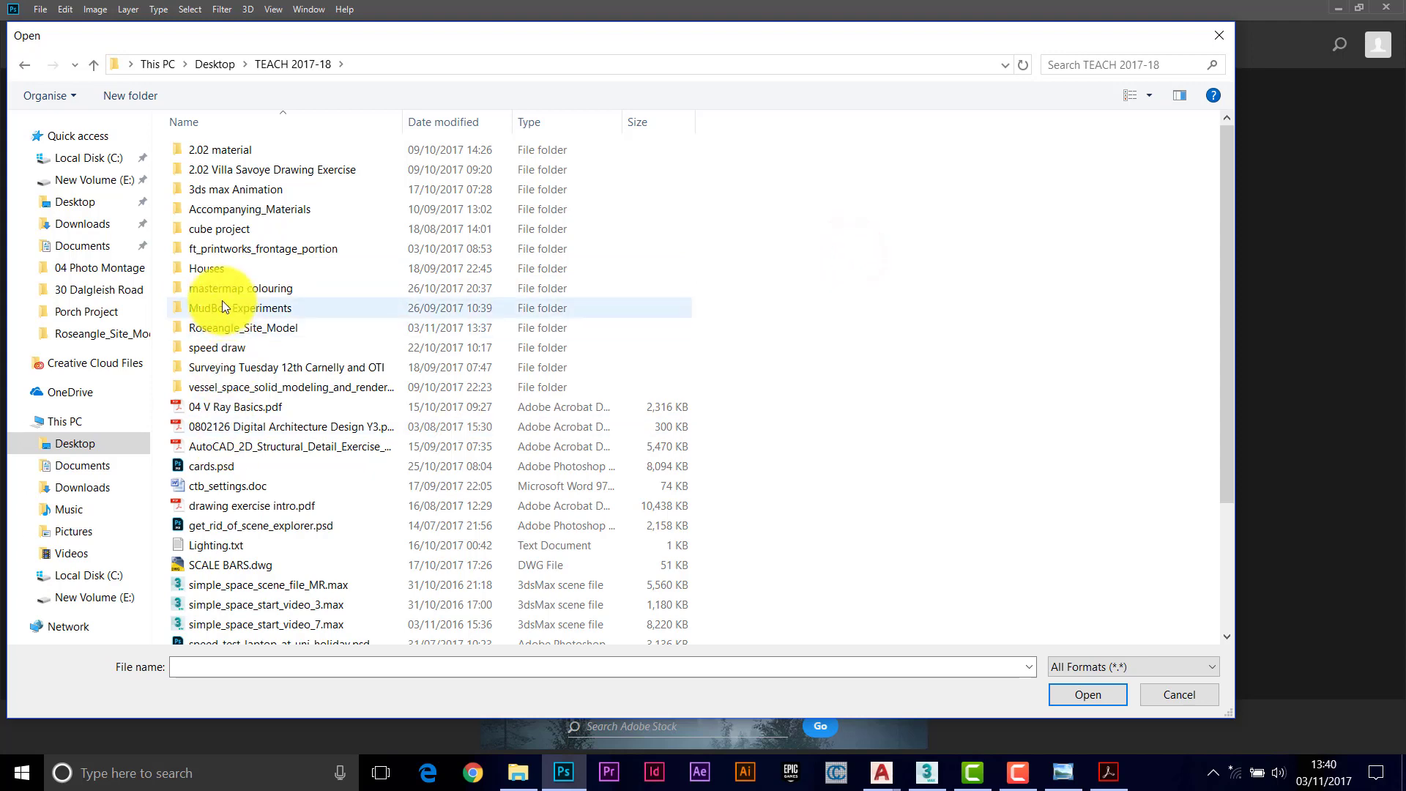
double_click(209, 327)
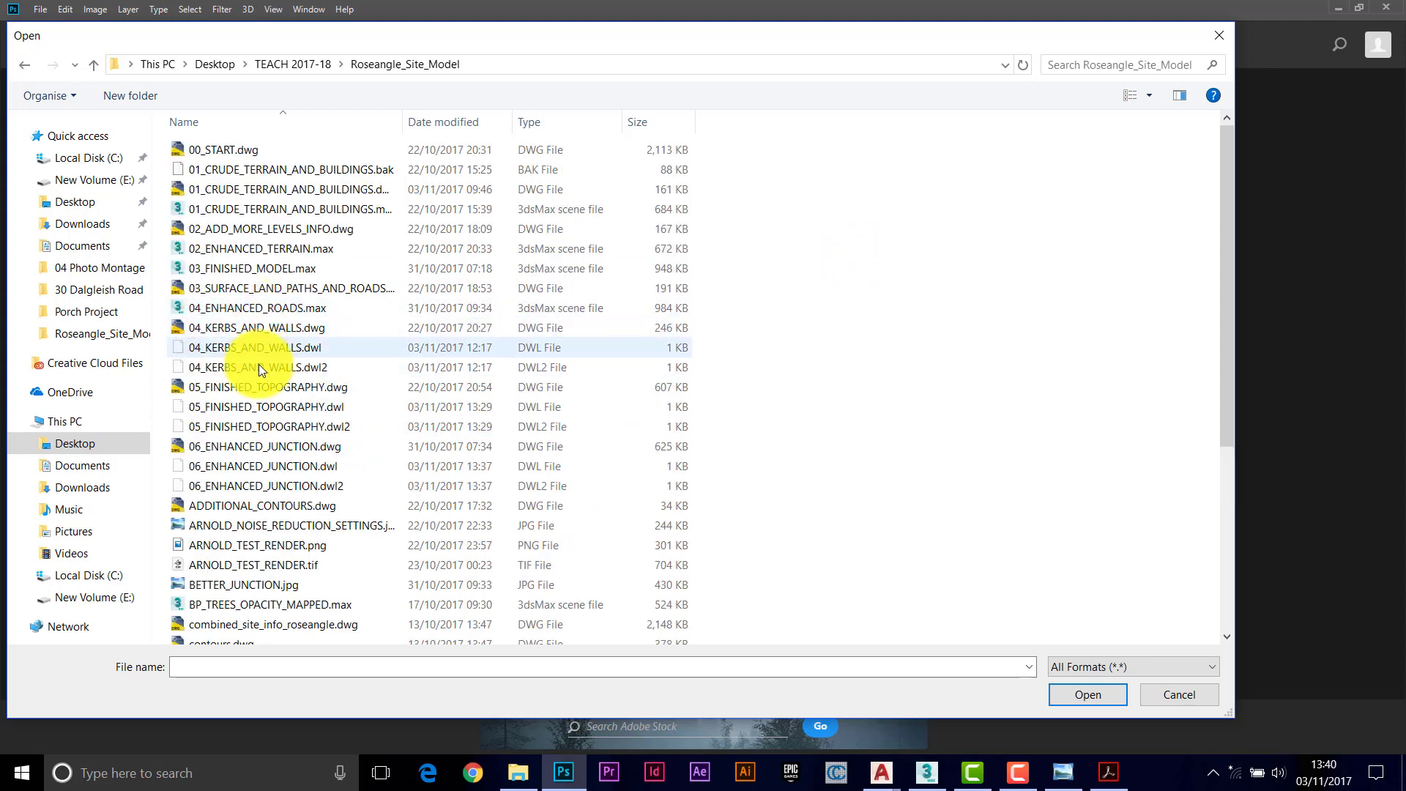
Step: Open road_marks.pdf and import its page at 300 pixels/inch in 8-bit RGB Color
scroll(252, 432, "down", 5)
left_click(199, 495)
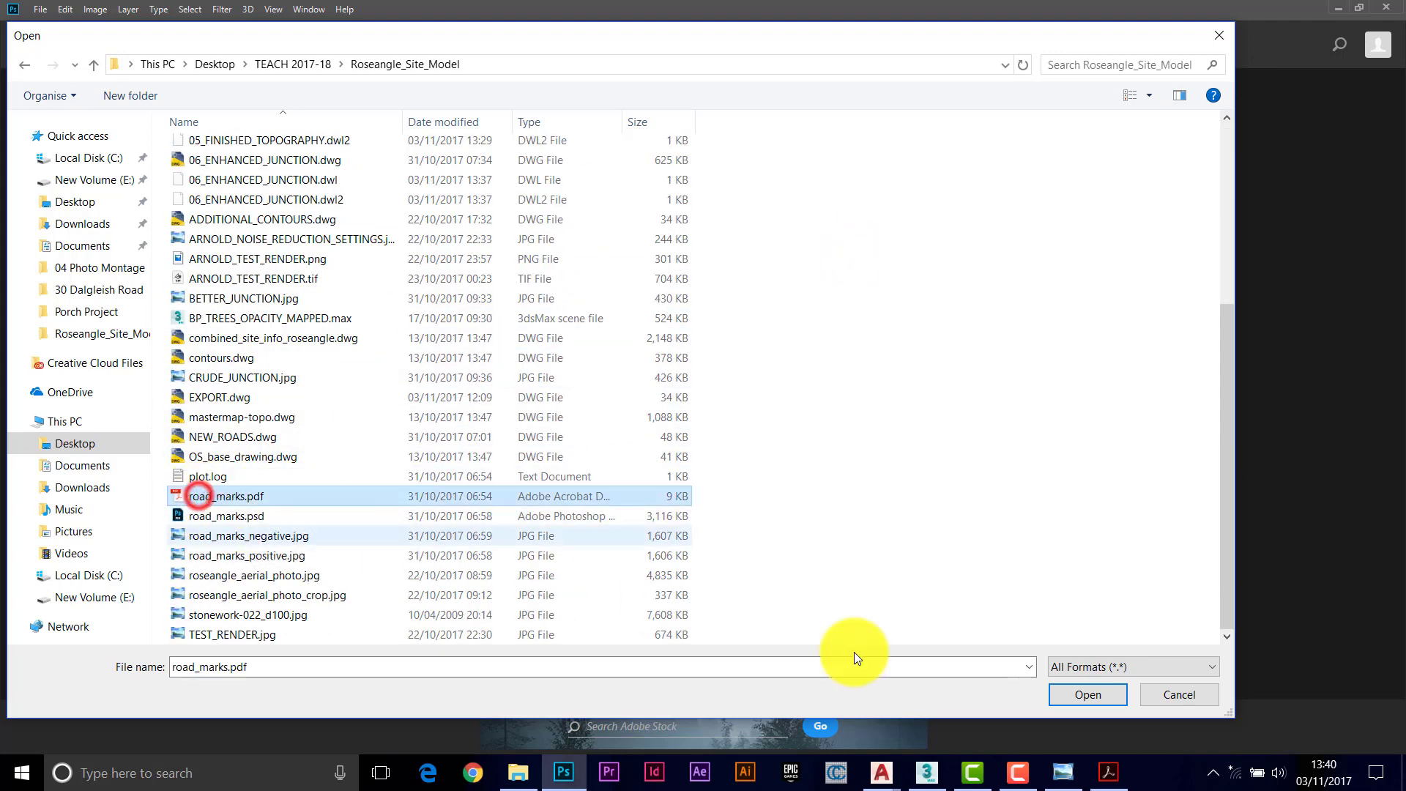
left_click(1091, 696)
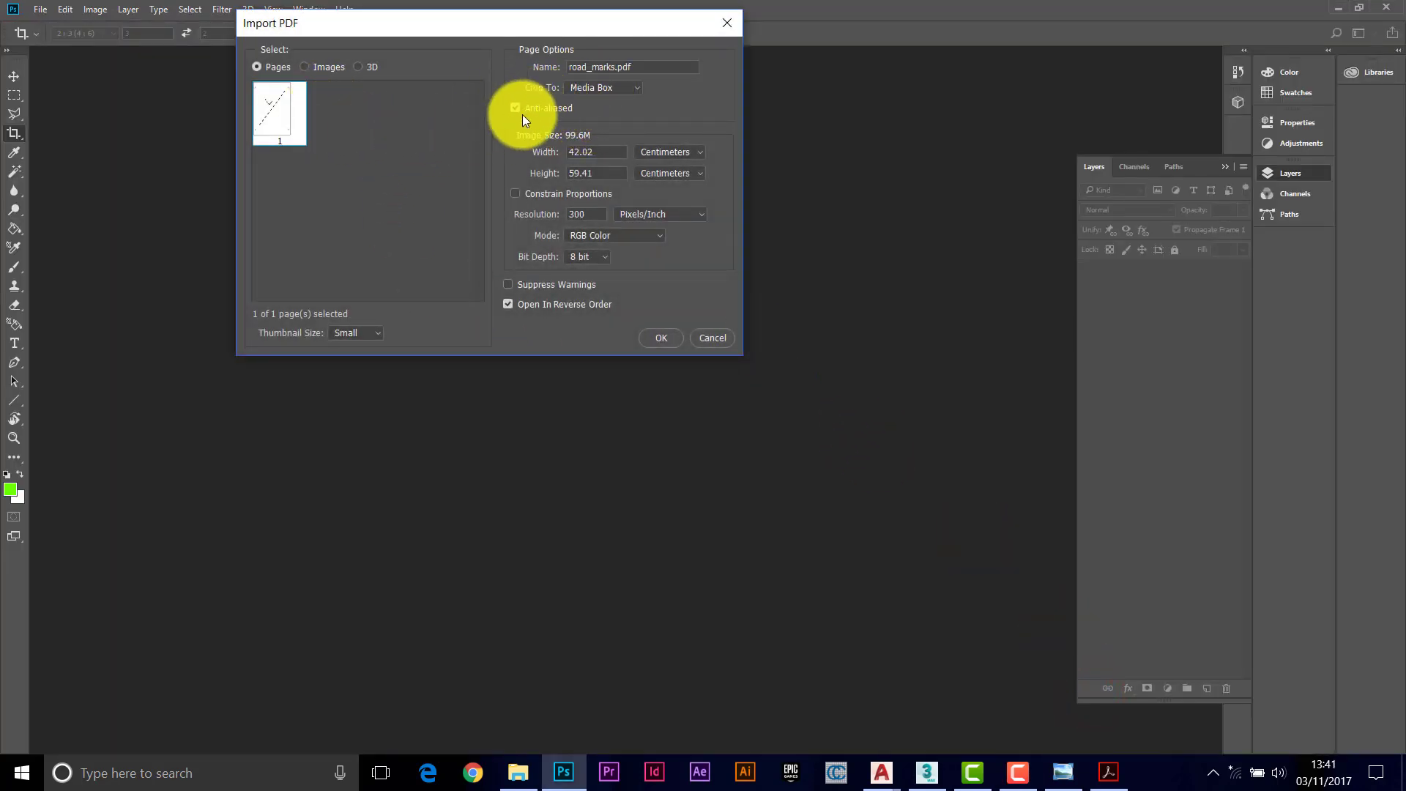
left_click_drag(512, 23, 564, 98)
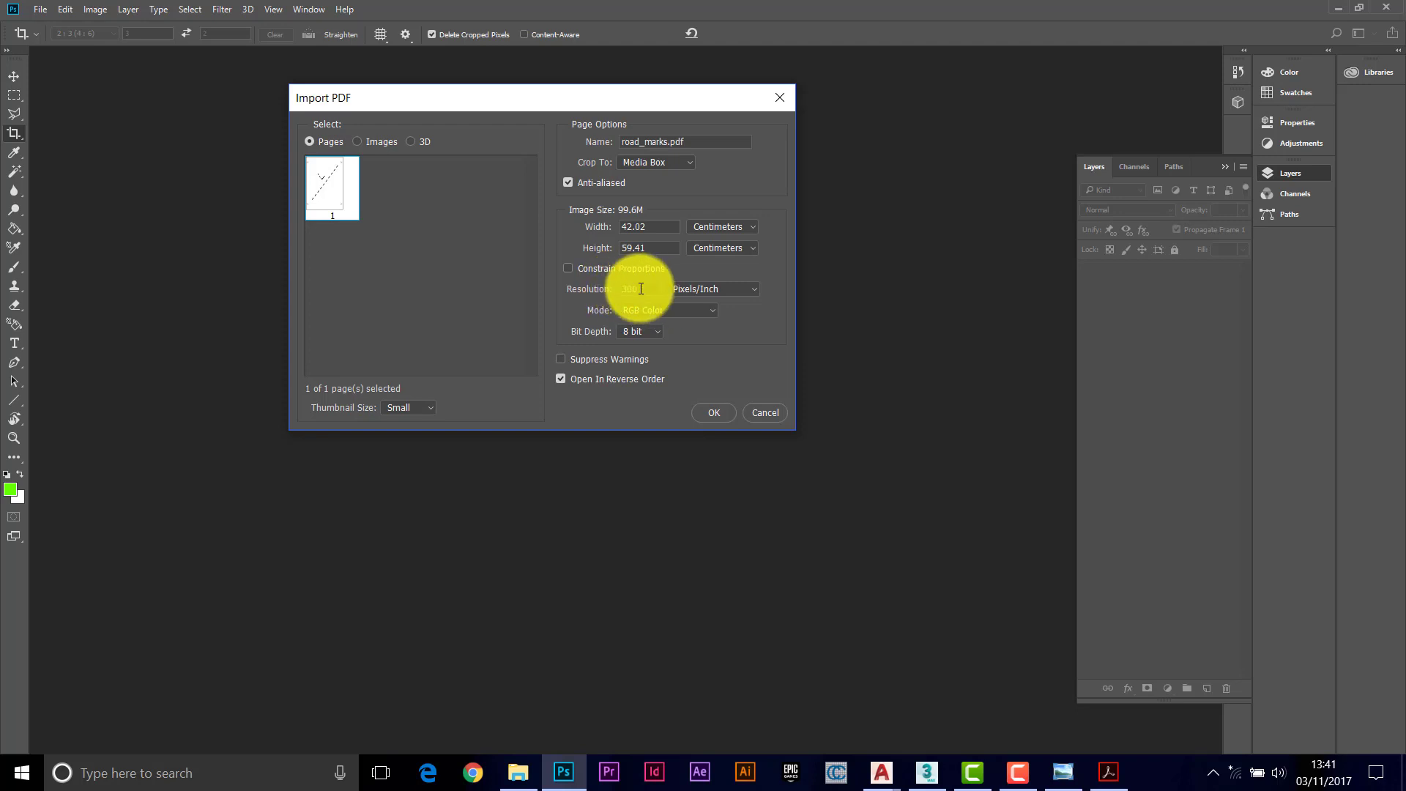
left_click(717, 413)
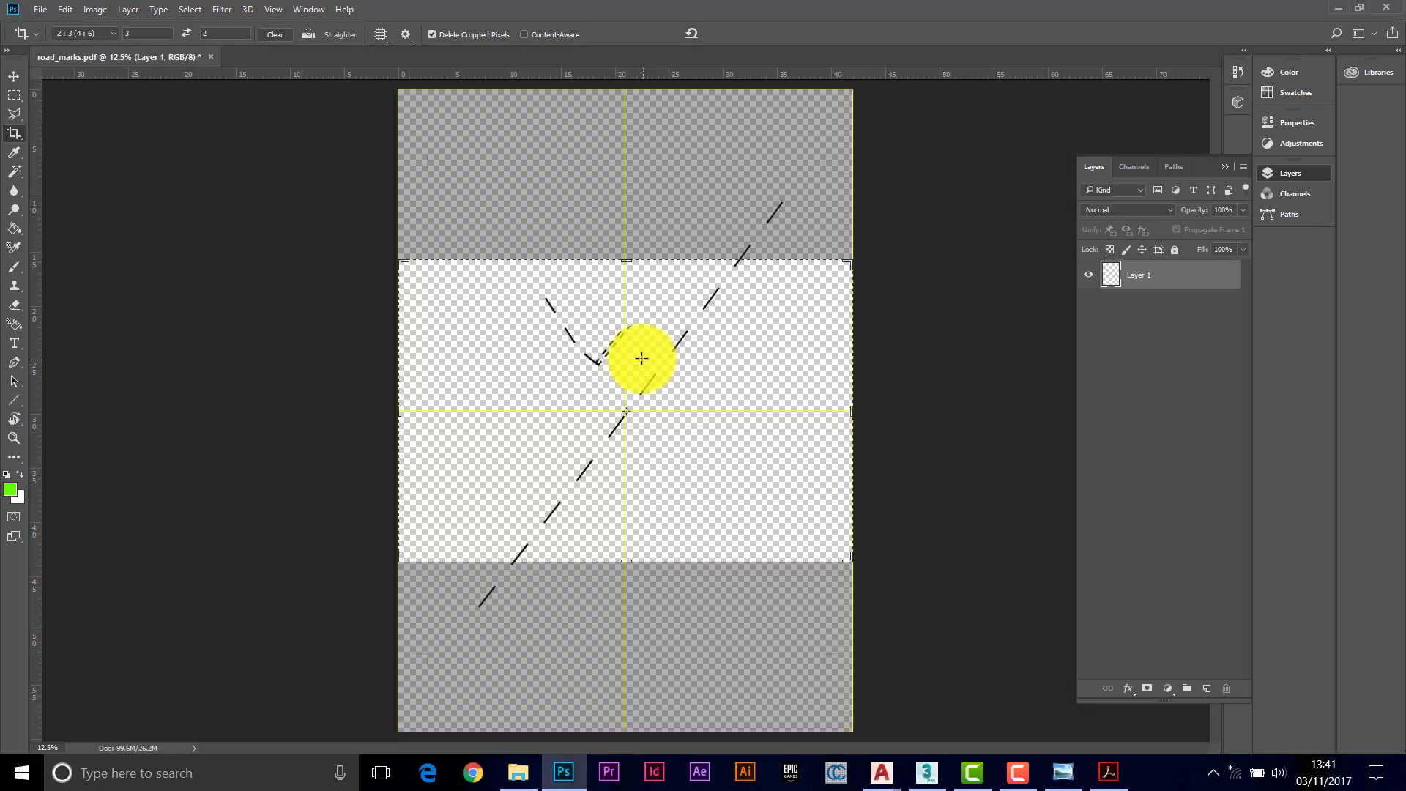
Step: Clear the Crop tool's fixed ratio and resize the crop roughly to the page's upper-left corner mark, keeping the crop pending
left_click(14, 134)
left_click(275, 35)
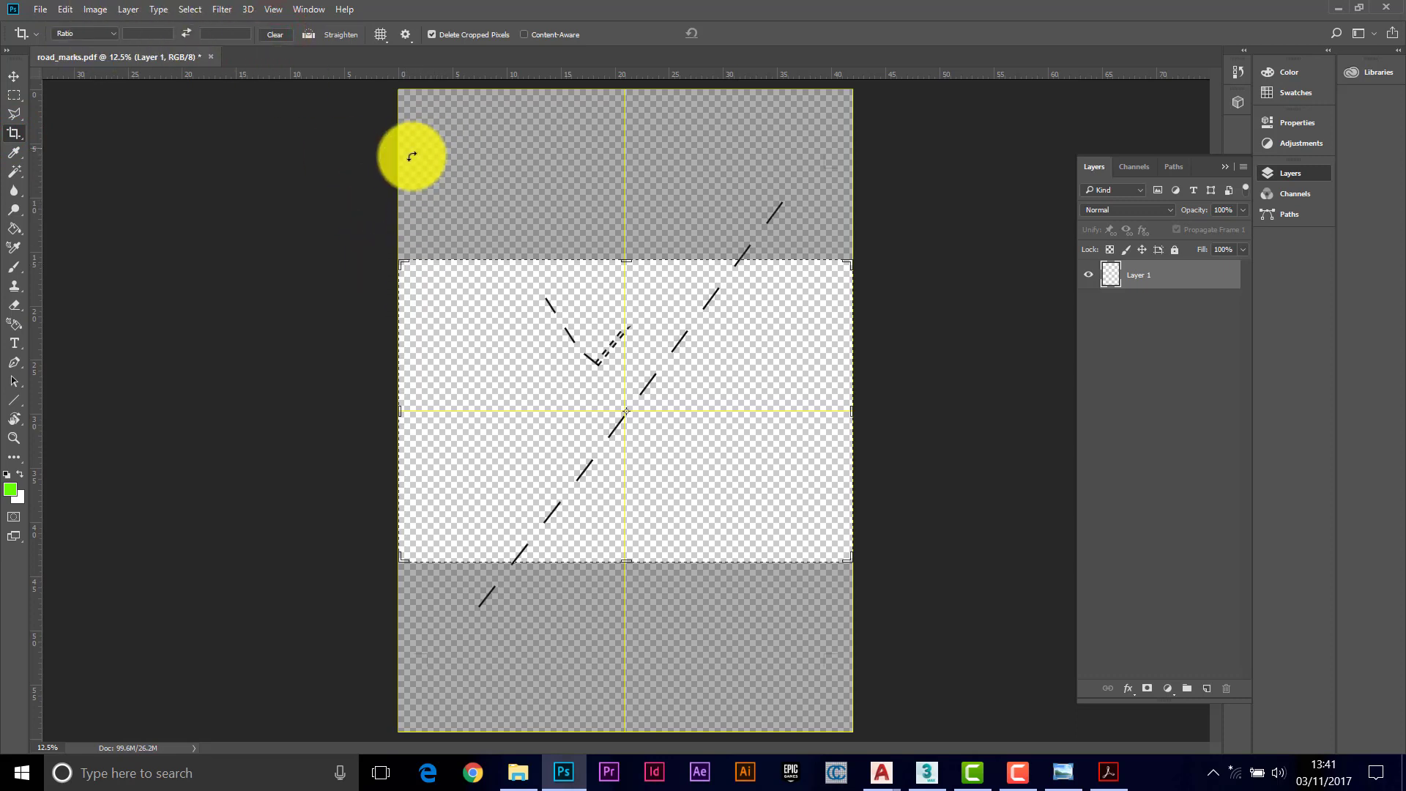
left_click_drag(399, 262, 413, 216)
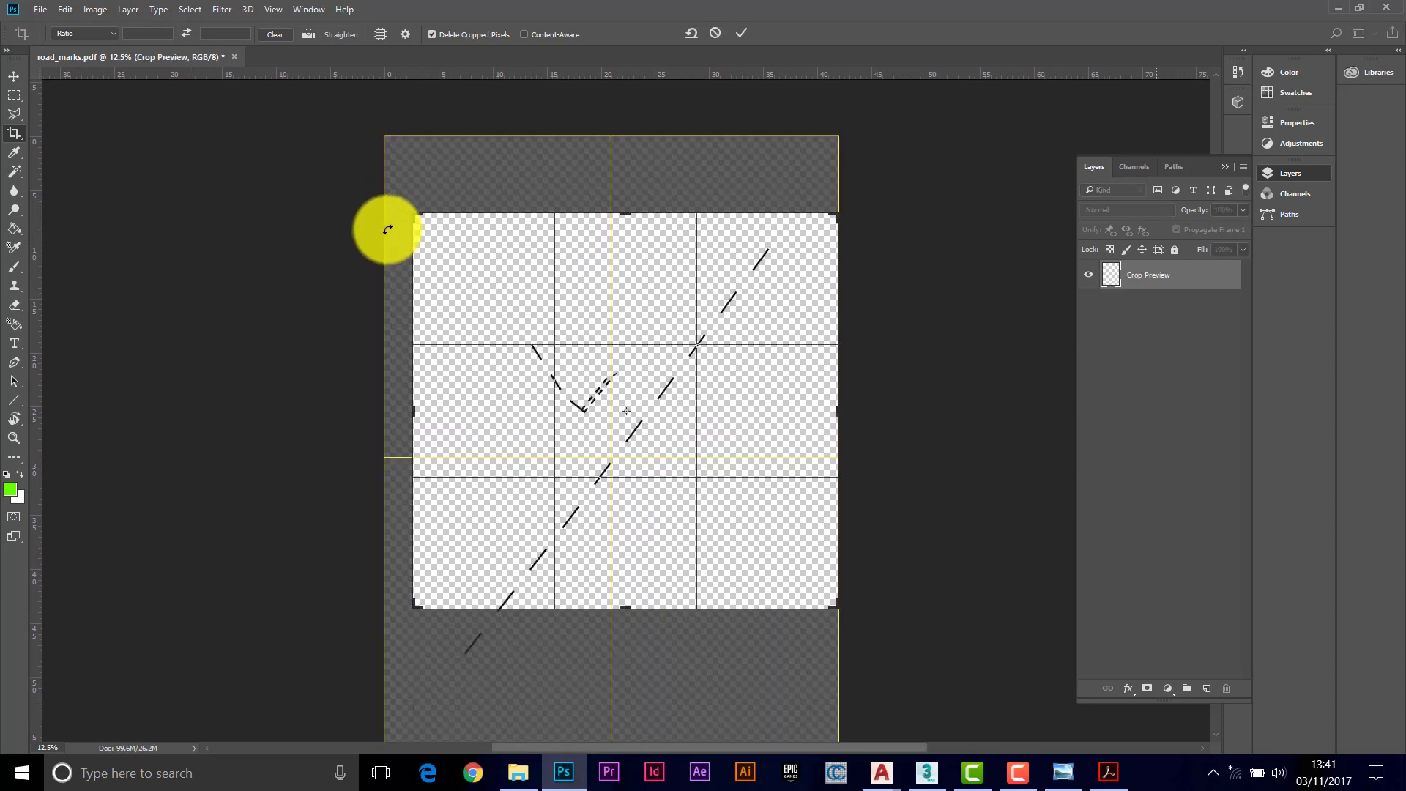
left_click(14, 439)
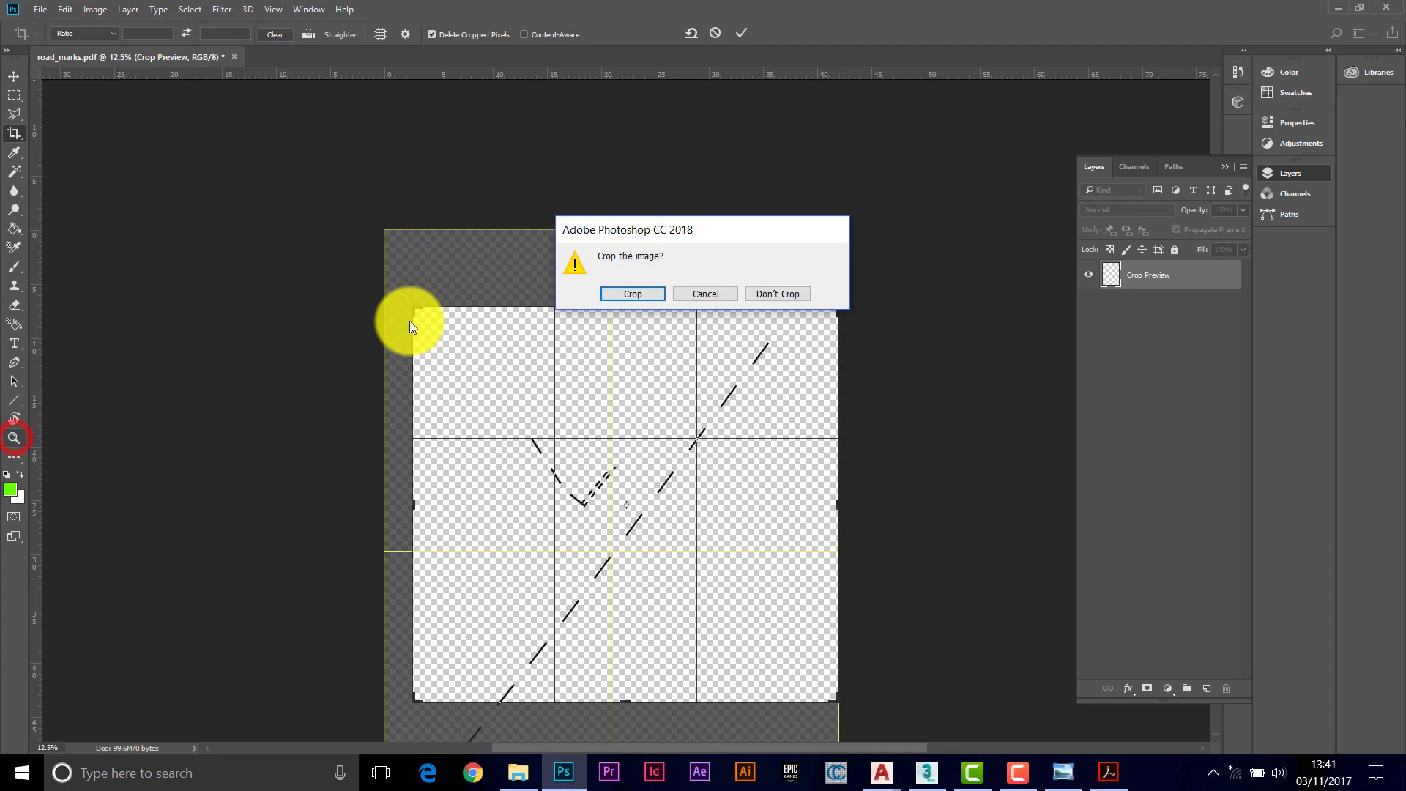
left_click(707, 295)
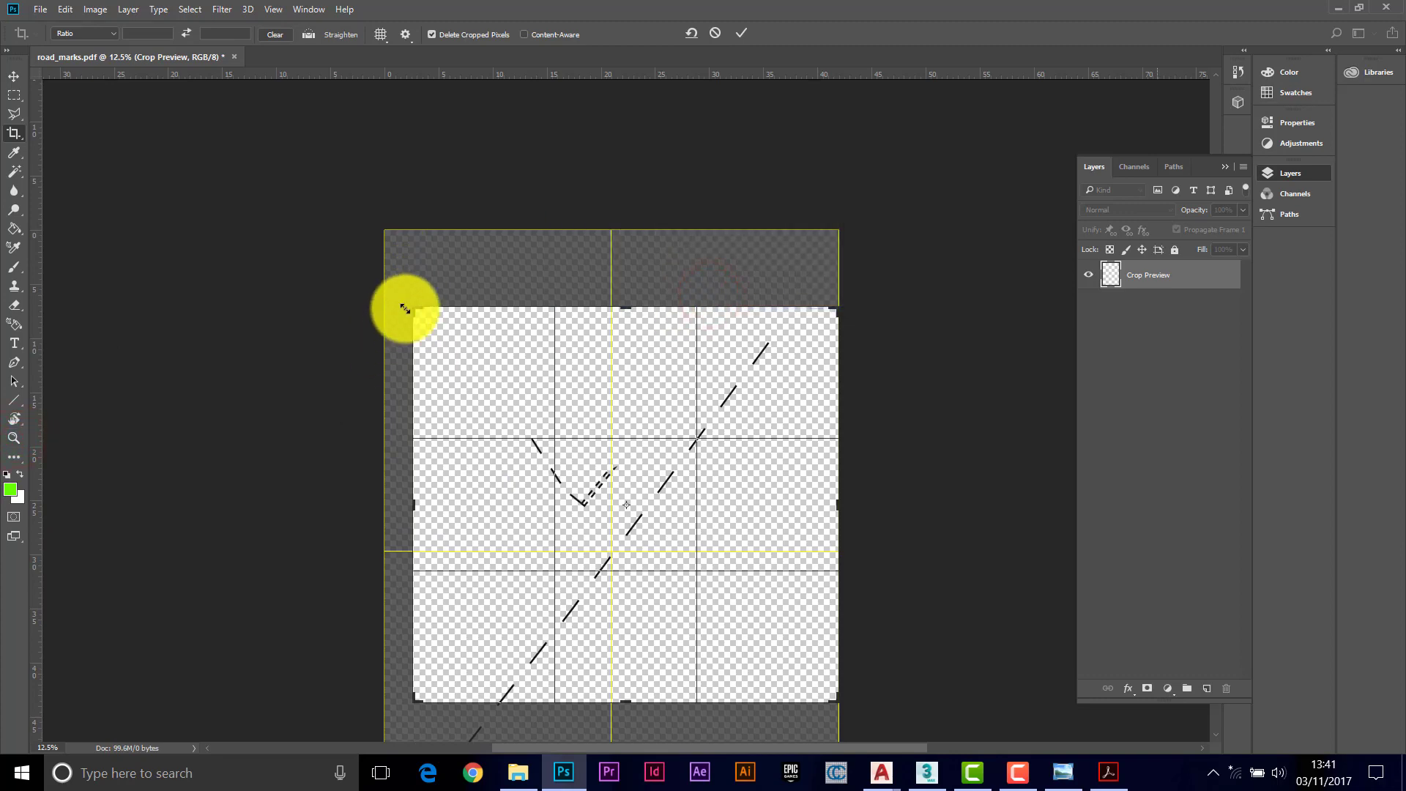
Step: Collapse the Layers panel and move the crop's upper-left corner close to the intersection of the page's upper-left mark
scroll(406, 313, "up", 1, "alt")
scroll(349, 195, "up", 4, "alt")
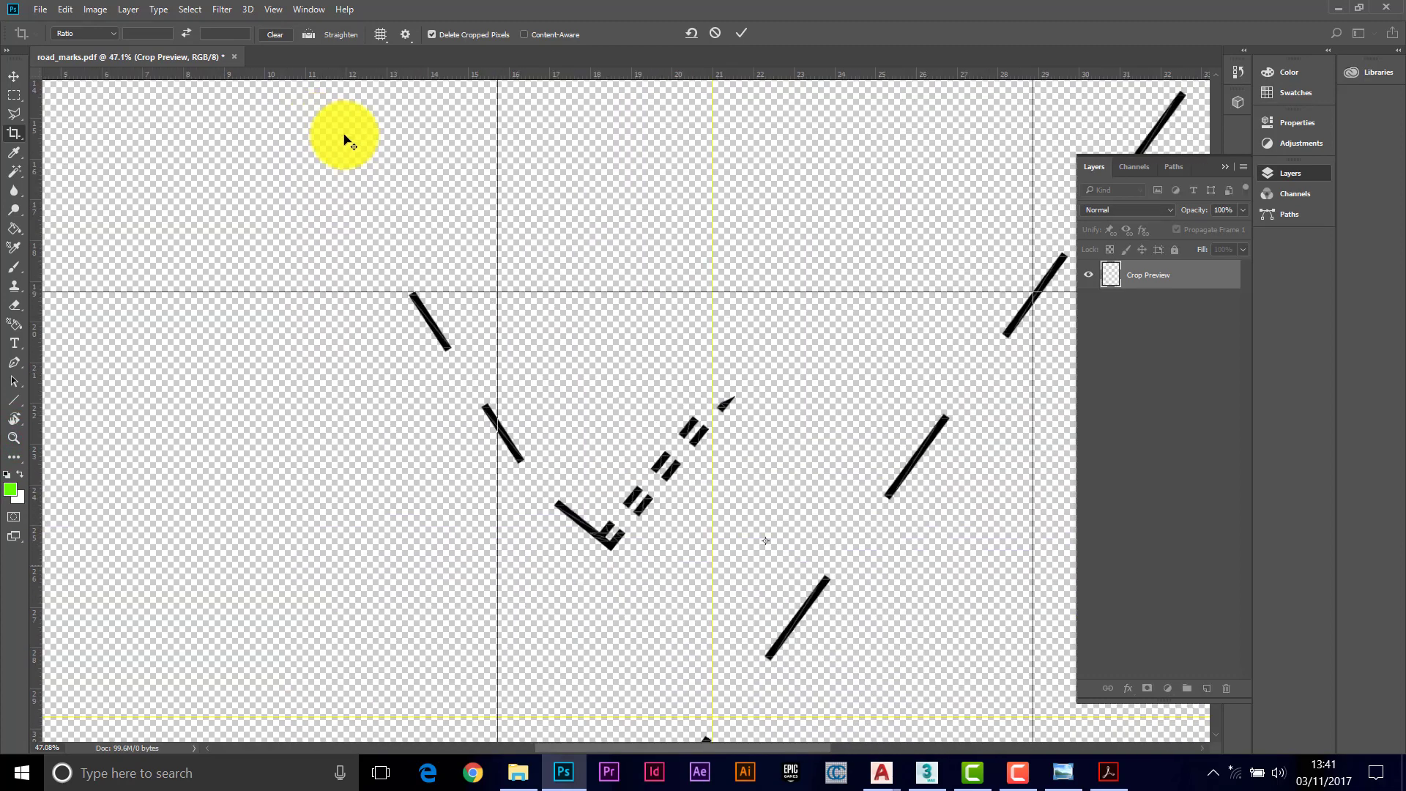
left_click_drag(734, 746, 675, 746)
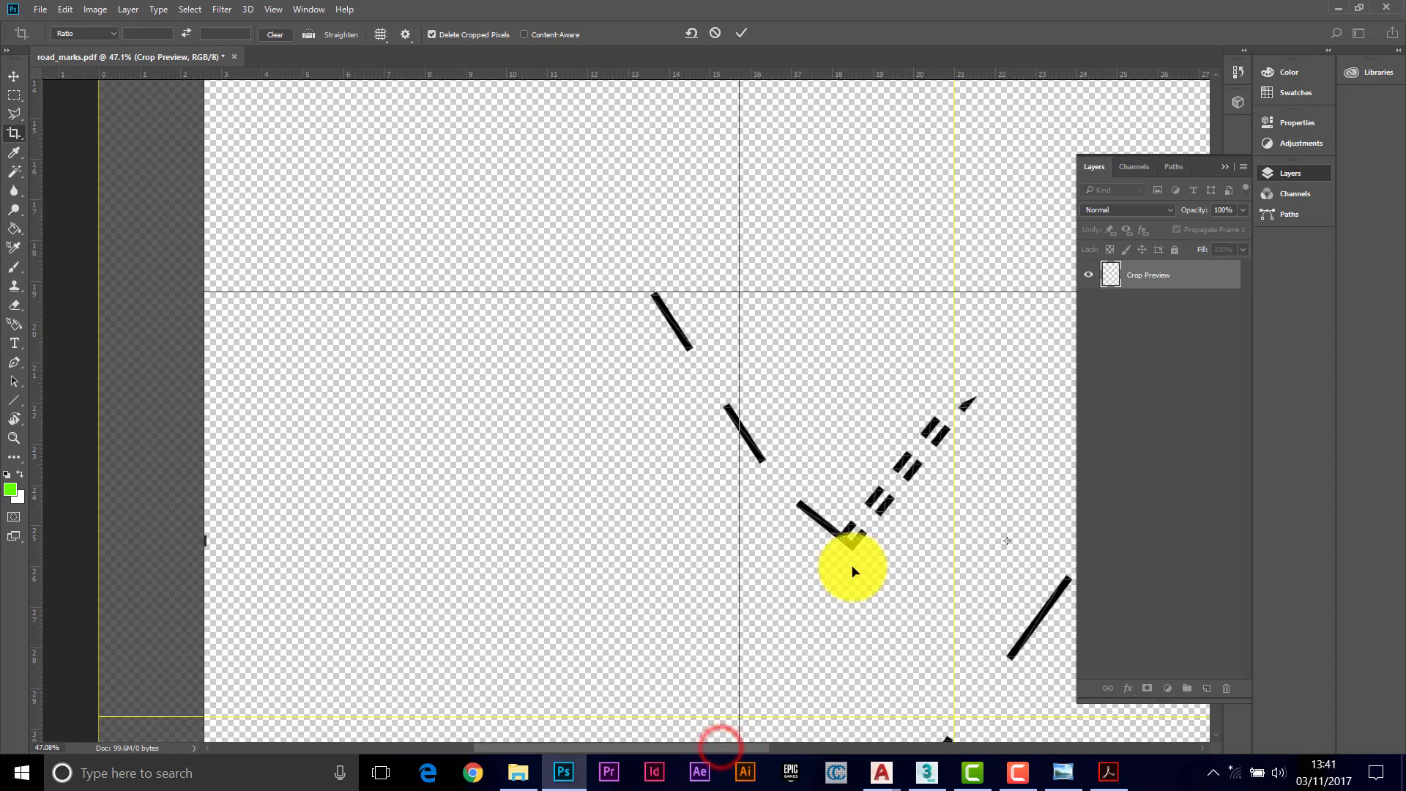
left_click(1227, 170)
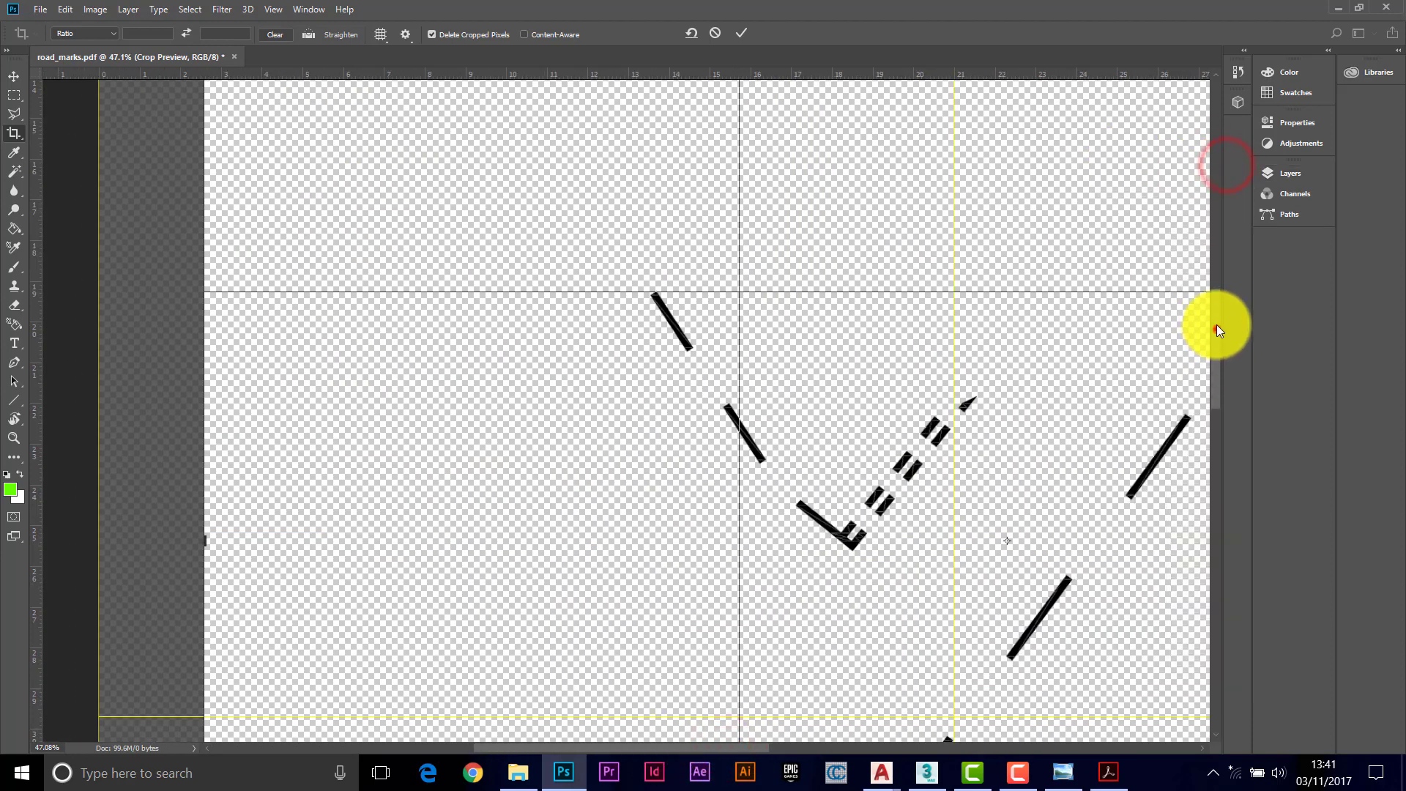
left_click_drag(1216, 324, 1216, 249)
scroll(201, 200, "up", 1, "alt")
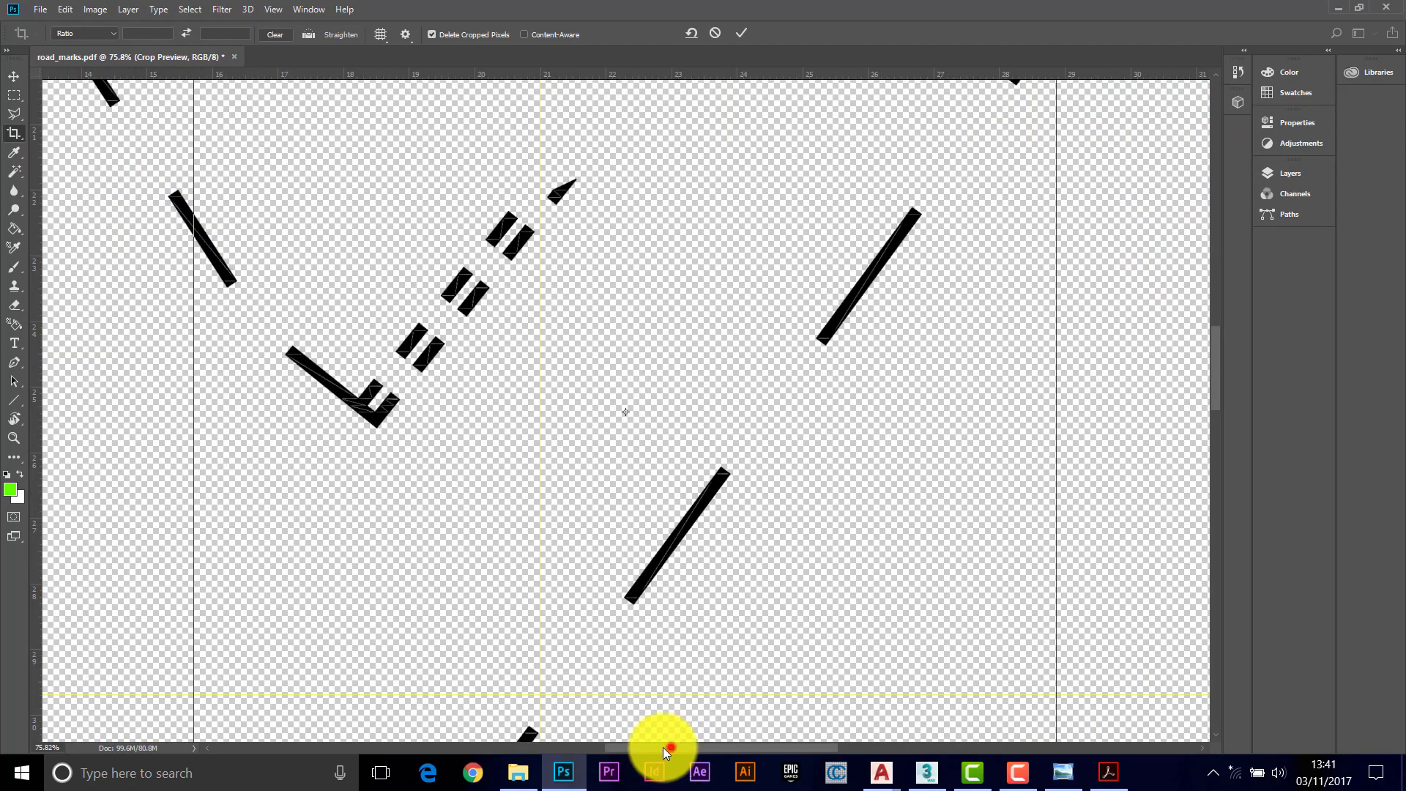
left_click_drag(663, 747, 448, 751)
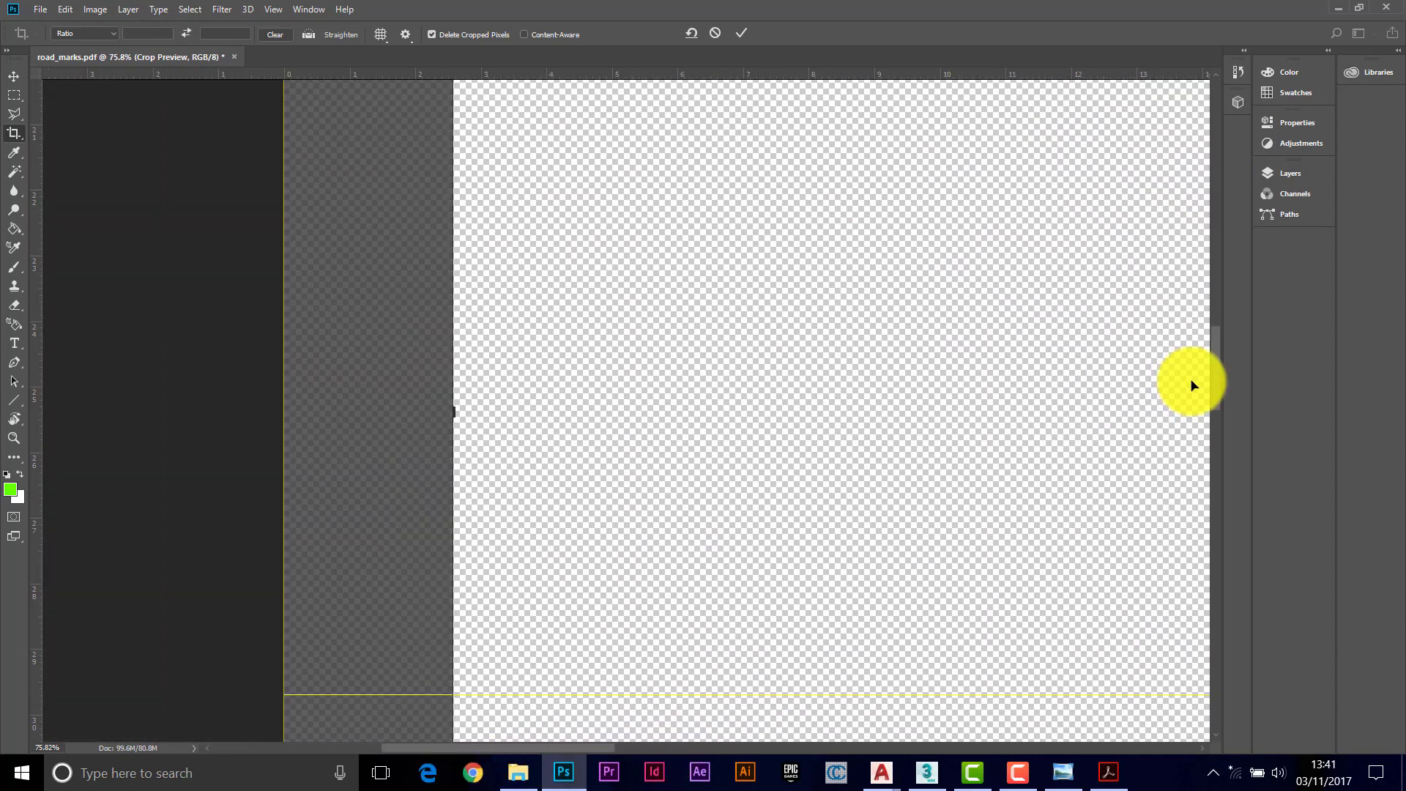
left_click_drag(1216, 369, 1213, 227)
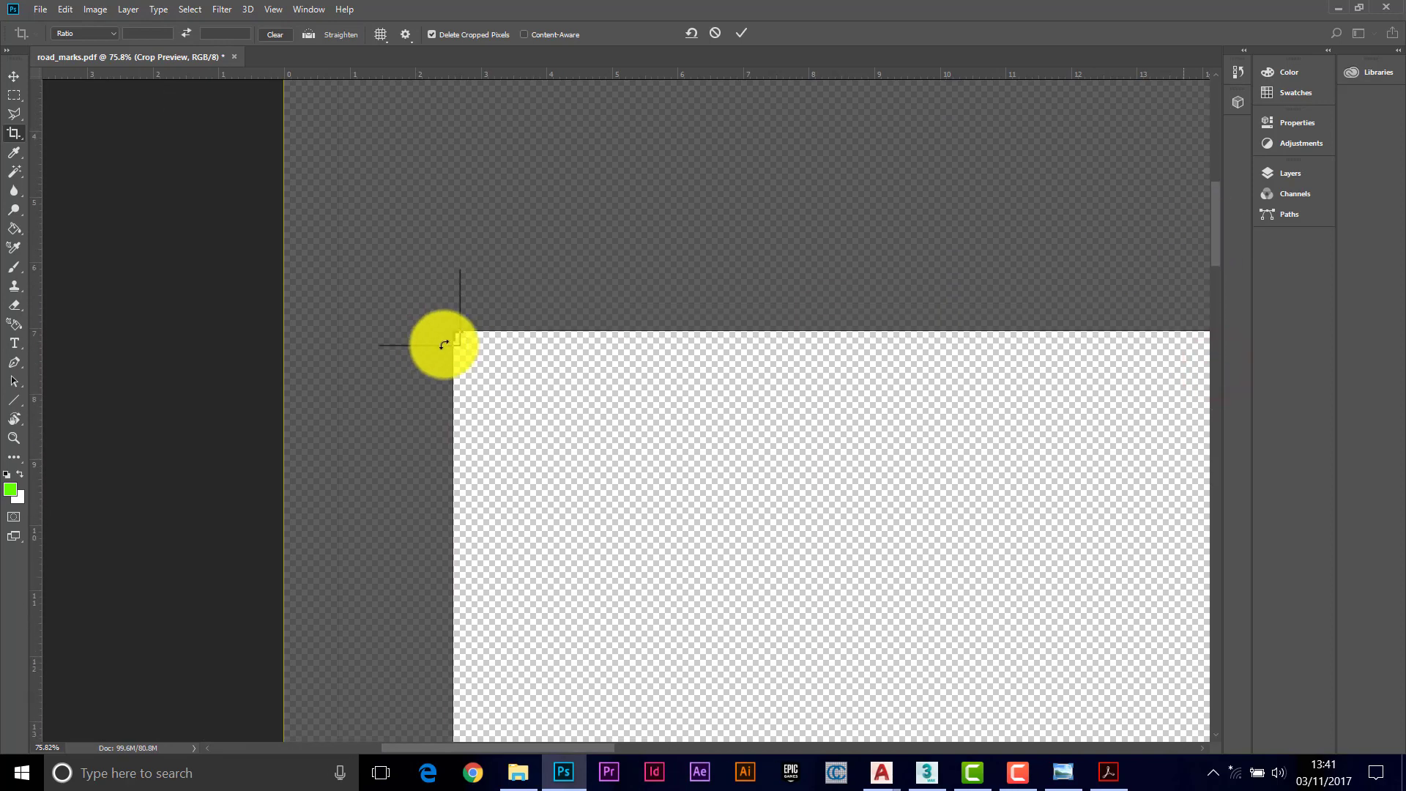
scroll(444, 344, "up", 3, "alt")
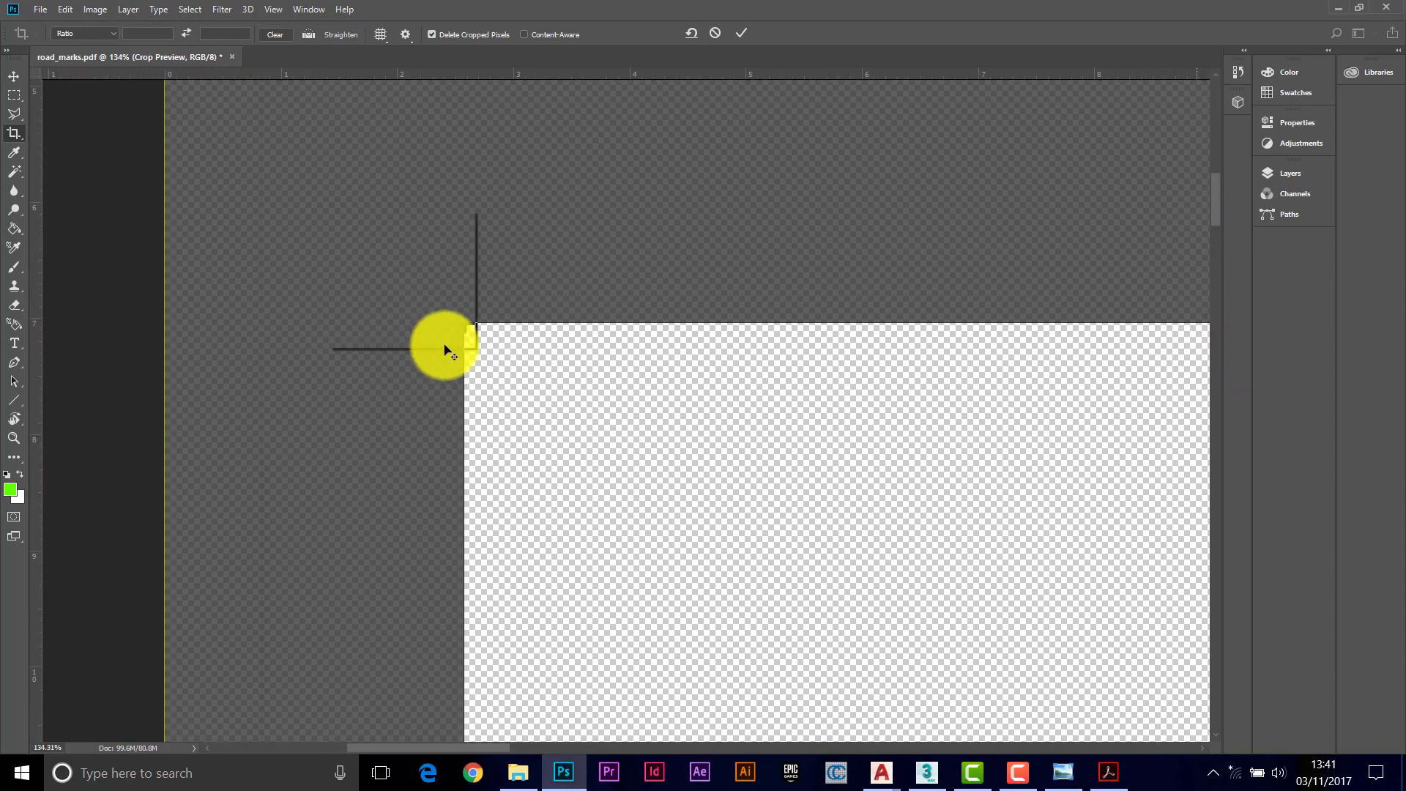
scroll(444, 349, "up", 1, "alt")
left_click_drag(470, 324, 476, 338)
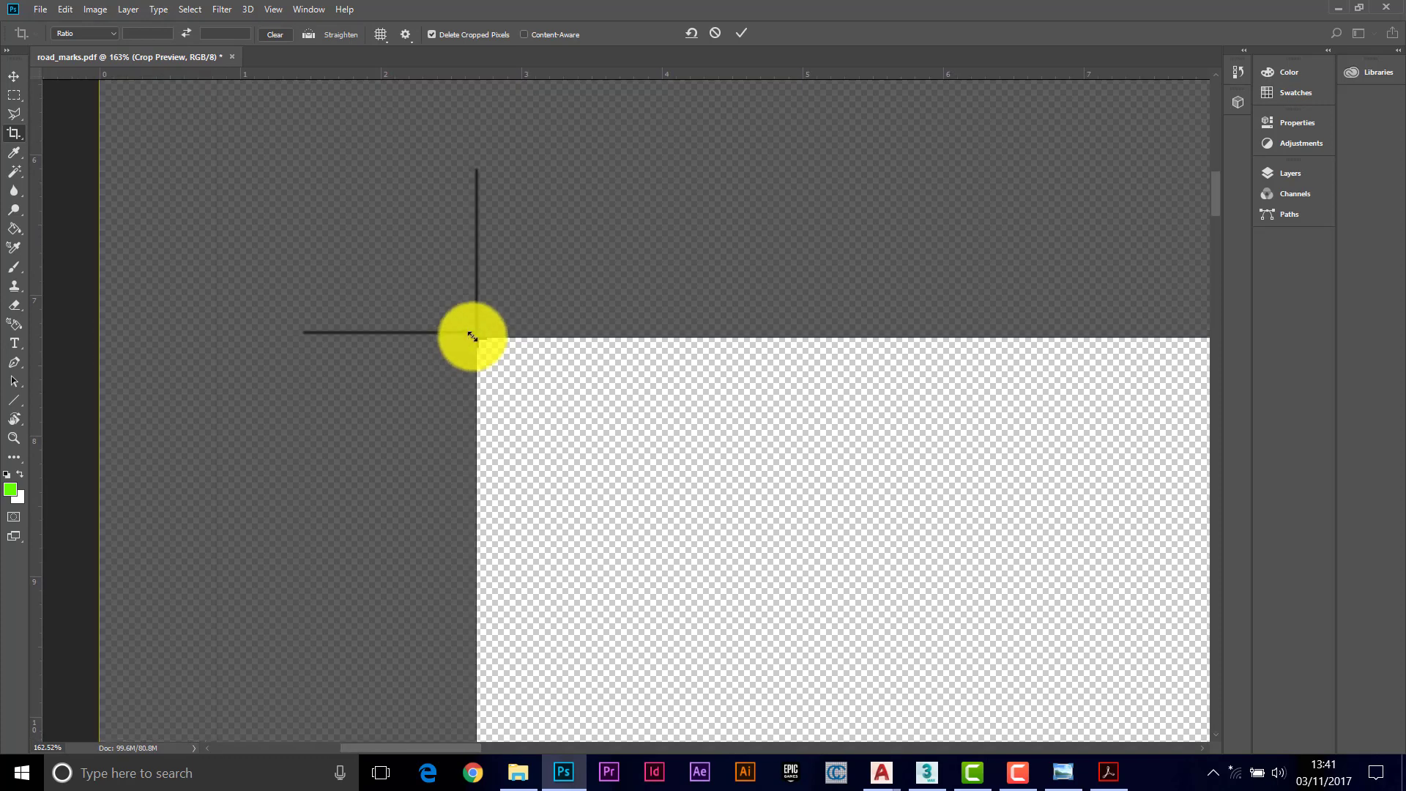
Step: Fine-tune the crop's upper-left corner so it sits exactly where the corner mark's two lines meet
scroll(476, 338, "up", 3, "alt")
scroll(480, 340, "up", 1, "alt")
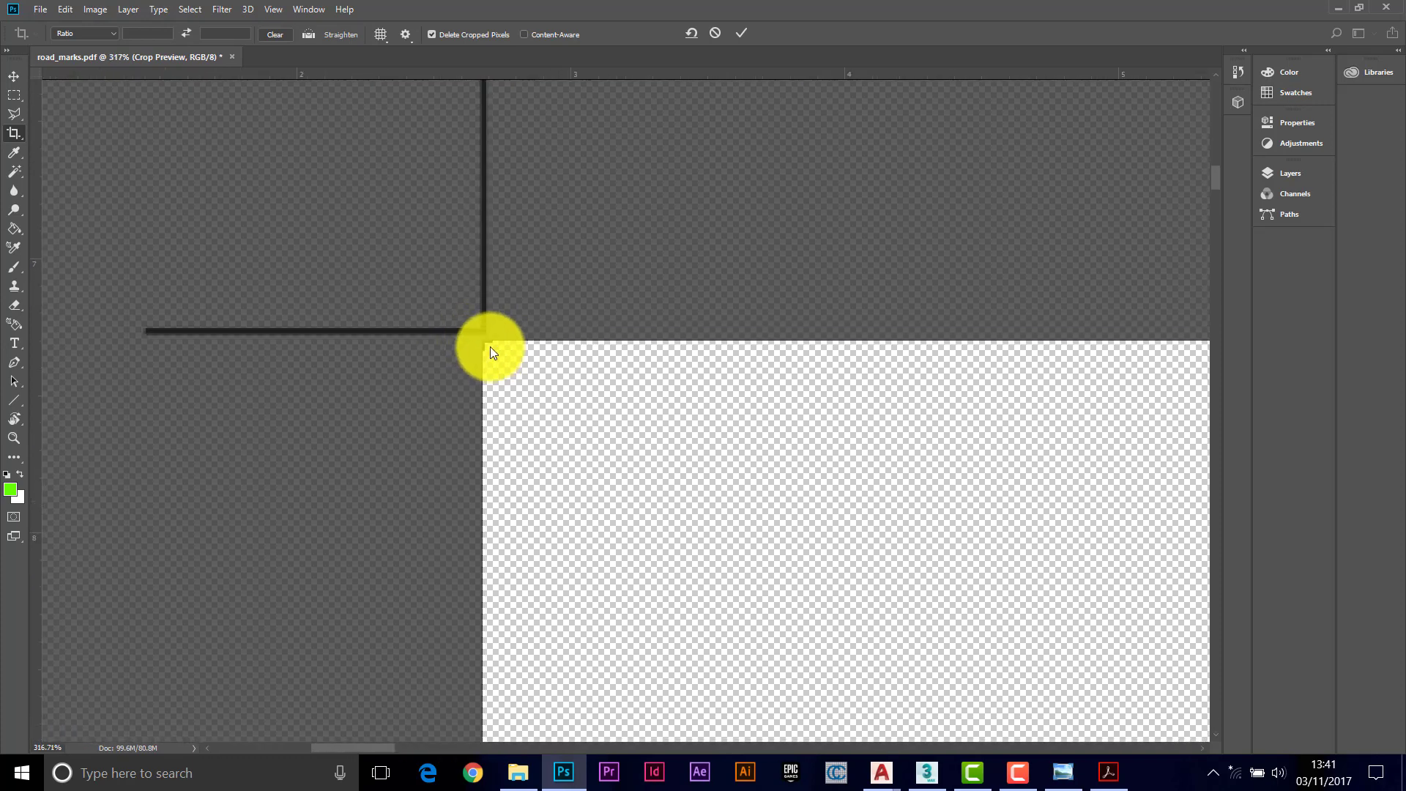
left_click_drag(485, 341, 490, 329)
scroll(476, 342, "up", 3, "alt")
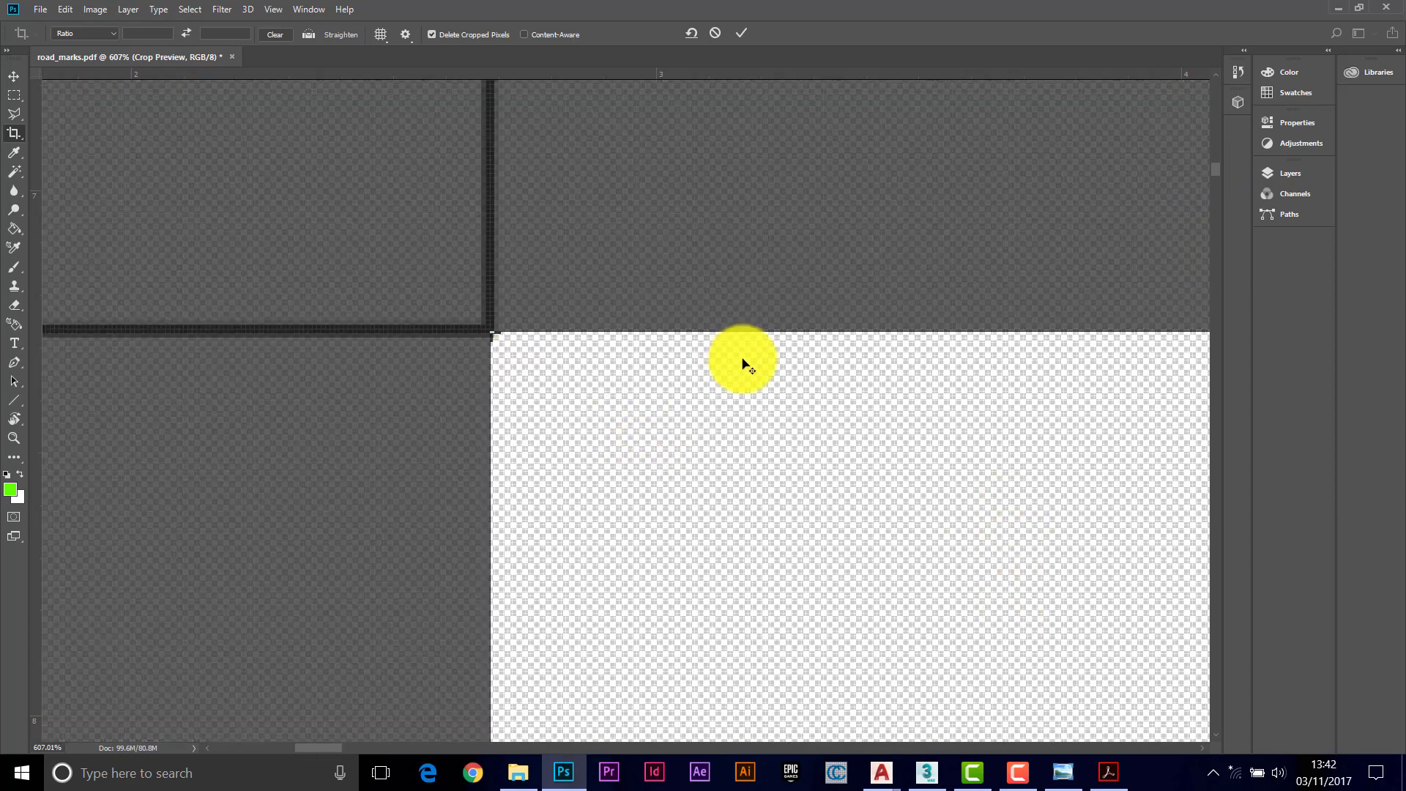
Step: Resize the crop from its lower-right corner to reach roughly the page's lower-right mark and enclose all road markings
scroll(743, 364, "down", 3, "alt")
scroll(754, 386, "down", 10, "alt")
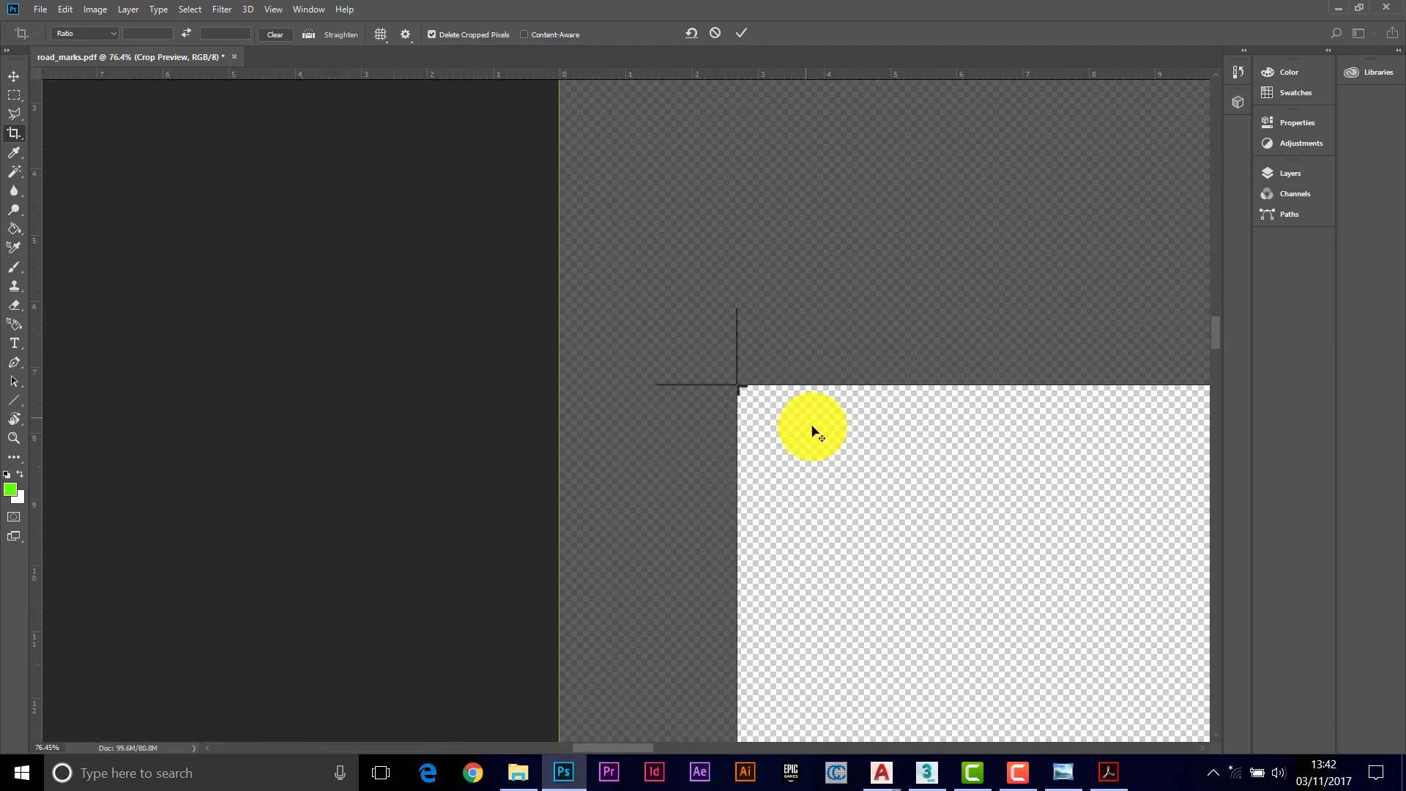
scroll(873, 489, "down", 4, "alt")
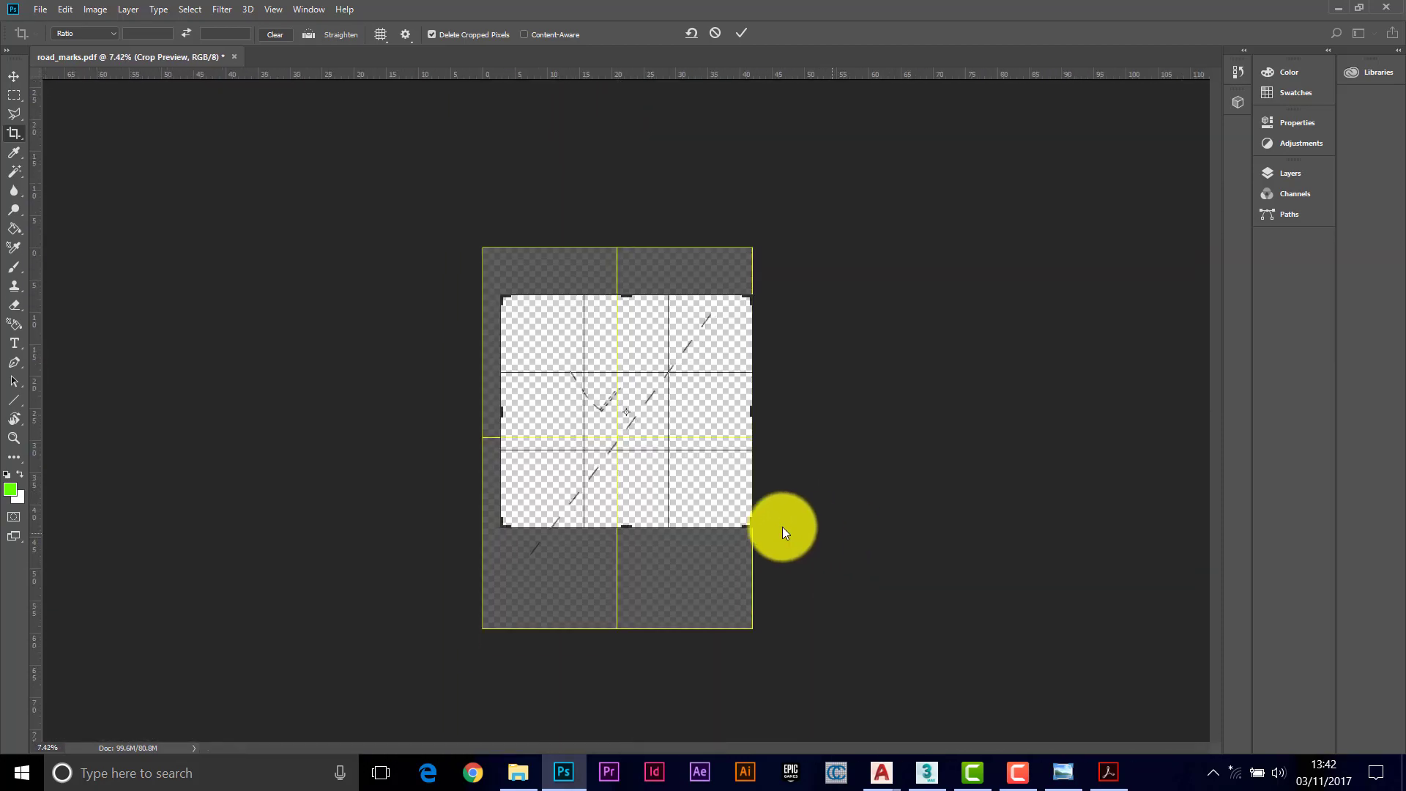
left_click_drag(754, 527, 742, 557)
Step: Move the crop's lower-right corner in close to where the page's lower-right corner mark lines meet
scroll(813, 644, "up", 3, "alt")
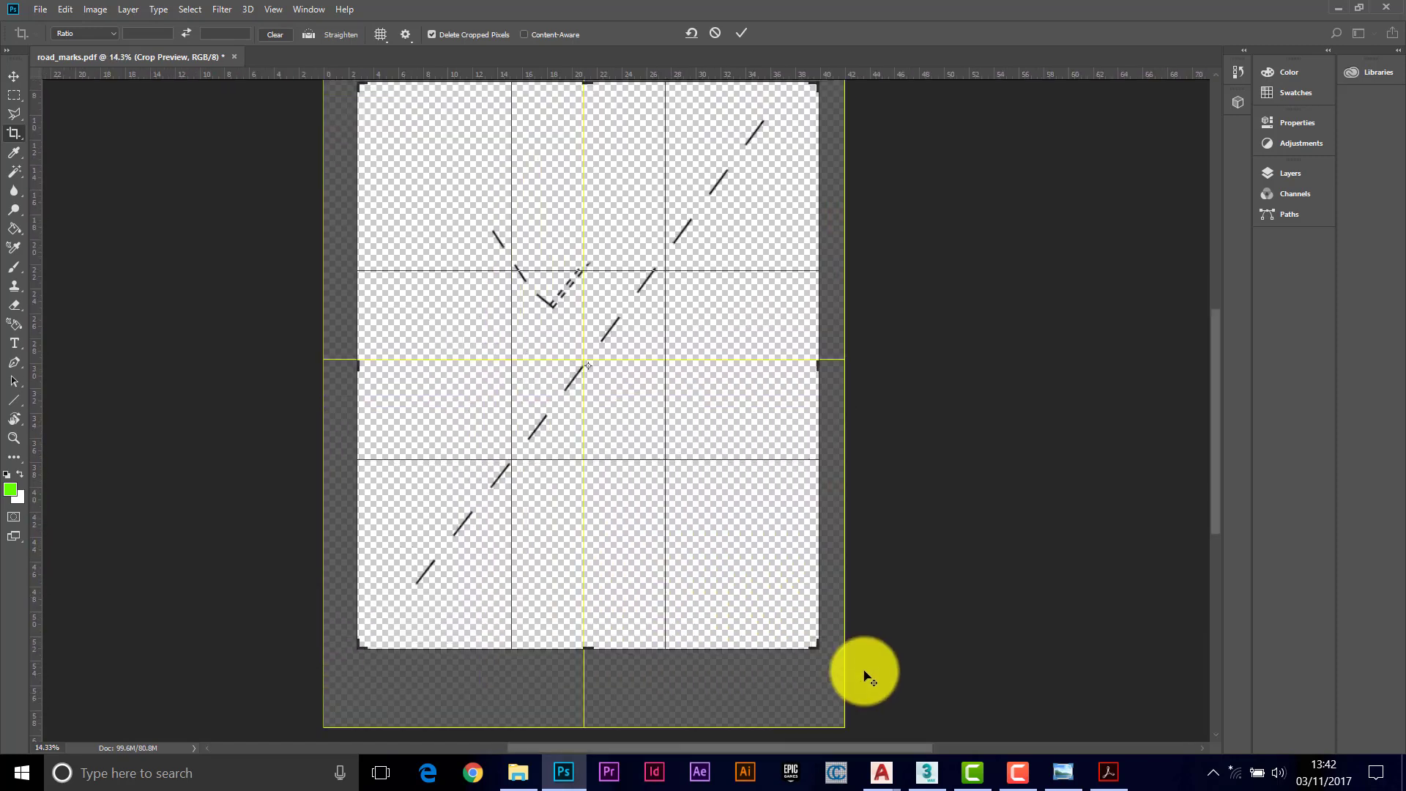
scroll(976, 702, "up", 3, "alt")
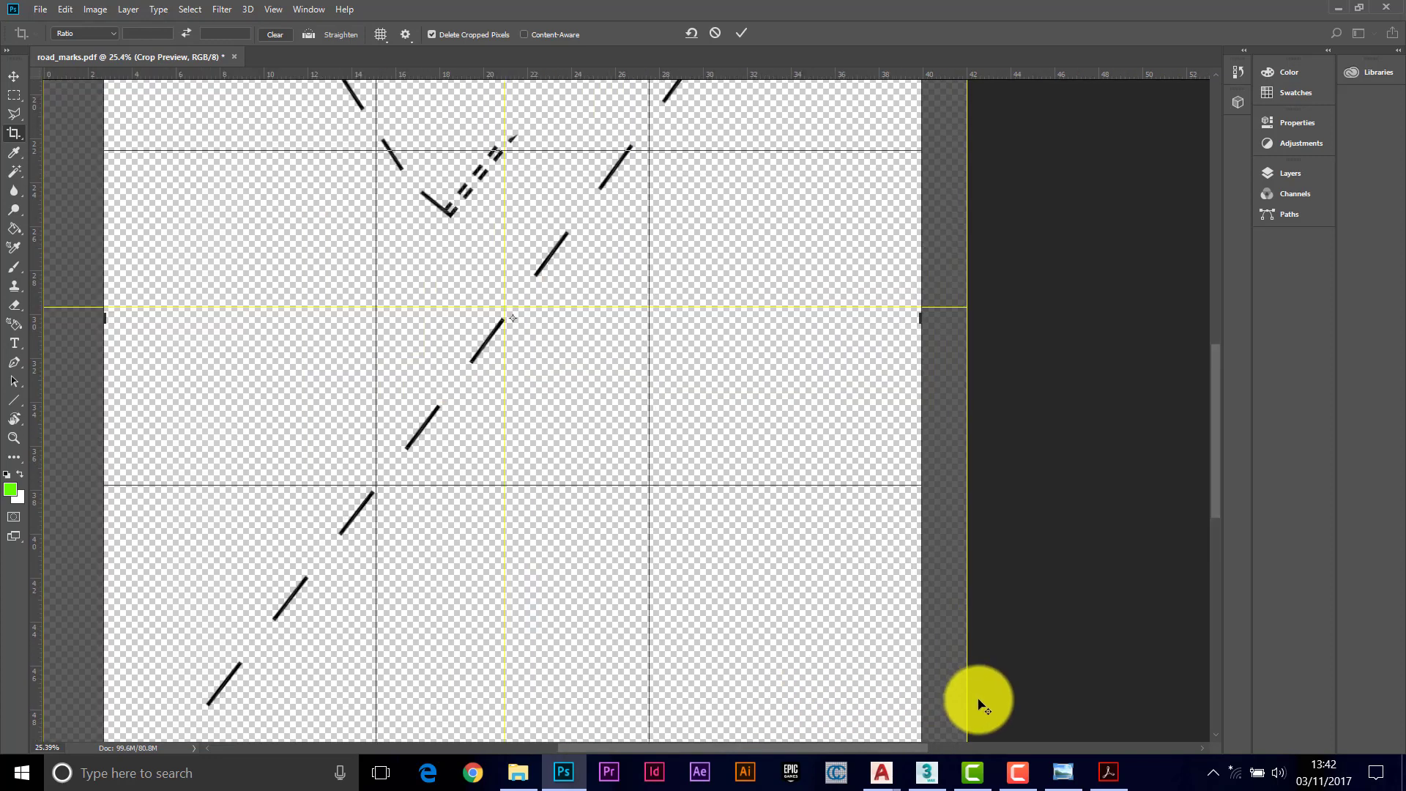
scroll(976, 702, "up", 4, "alt")
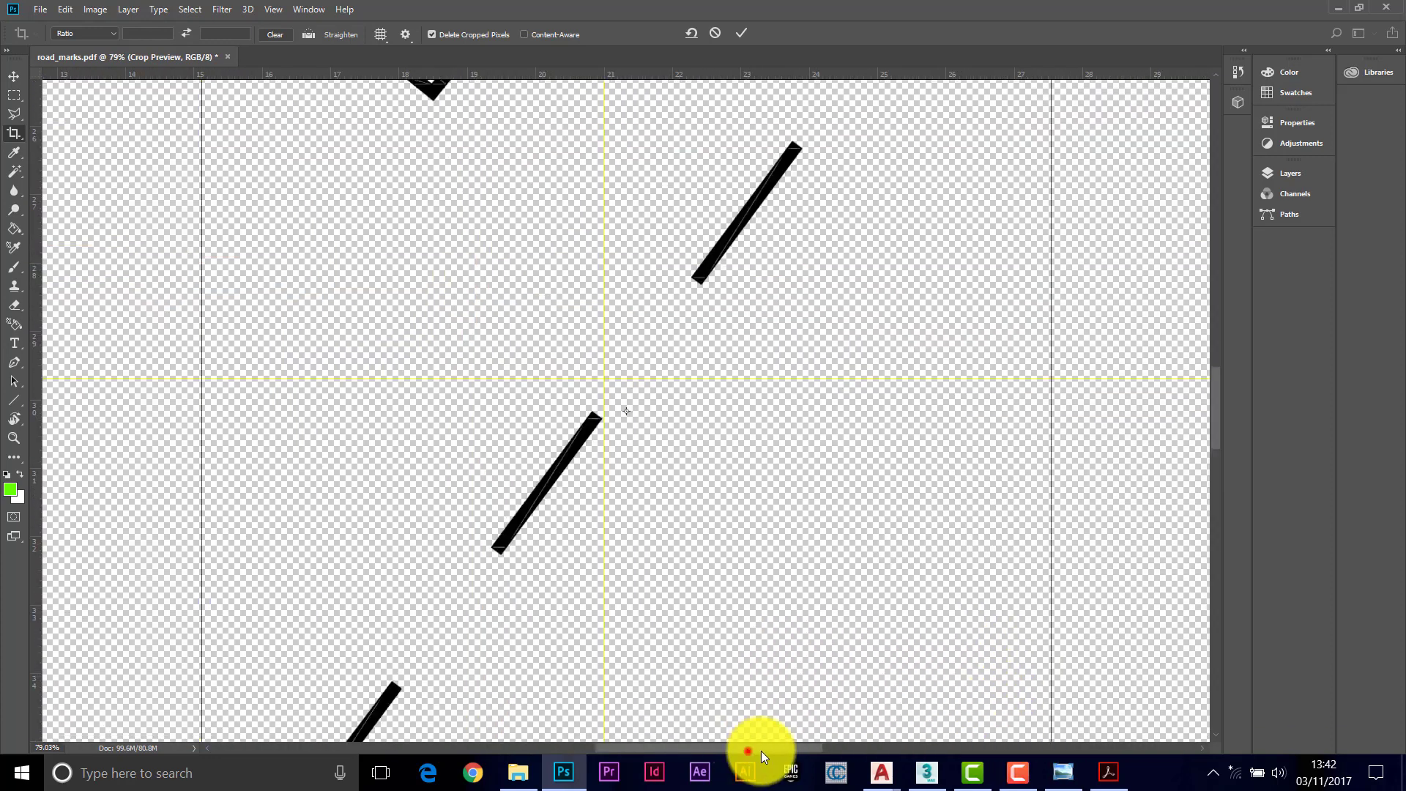
left_click_drag(761, 750, 967, 748)
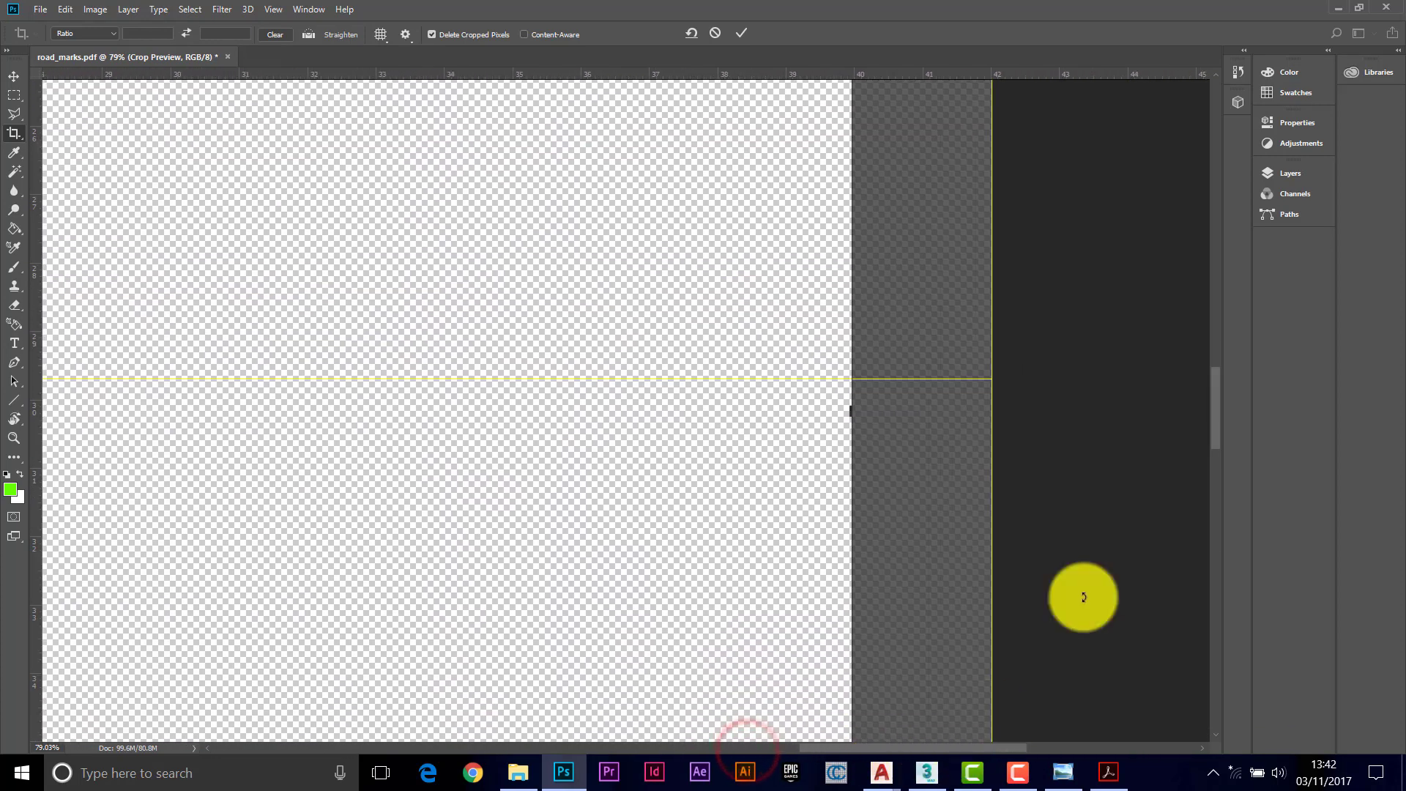
left_click_drag(1213, 423, 1229, 605)
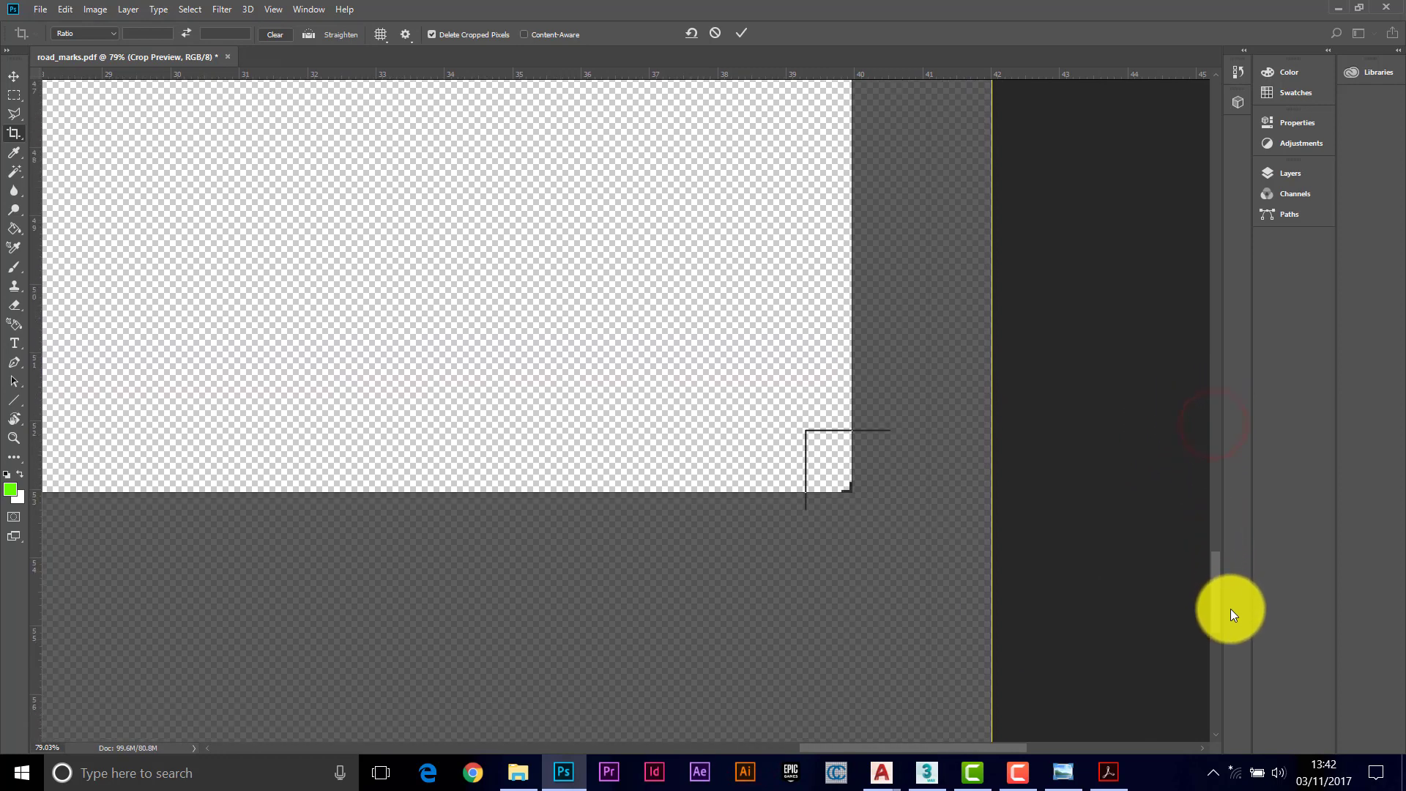
scroll(891, 506, "up", 4, "alt")
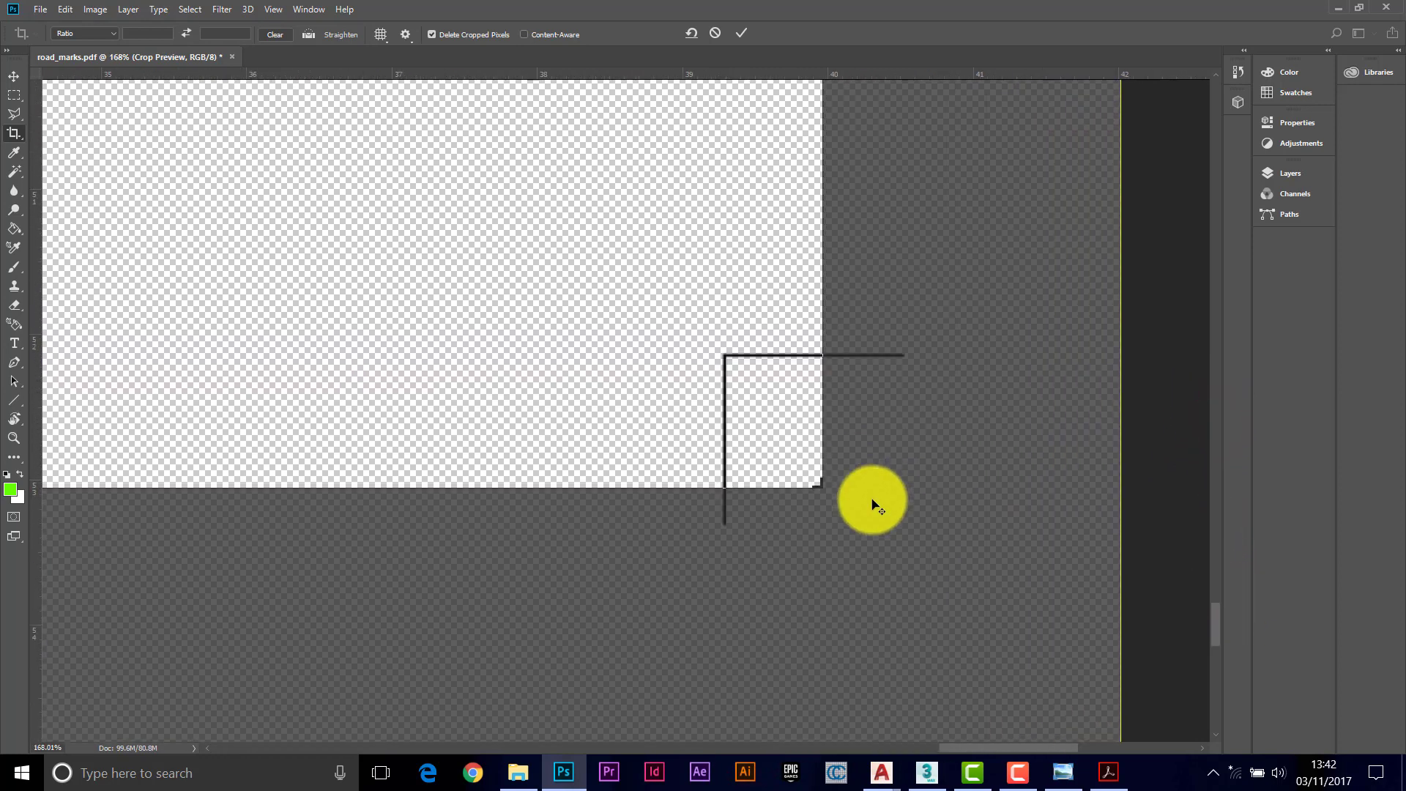
left_click_drag(821, 485, 775, 422)
Step: Fine-tune the crop's lower-right corner onto the exact intersection of the mark's two lines and apply the crop
scroll(781, 425, "up", 4, "alt")
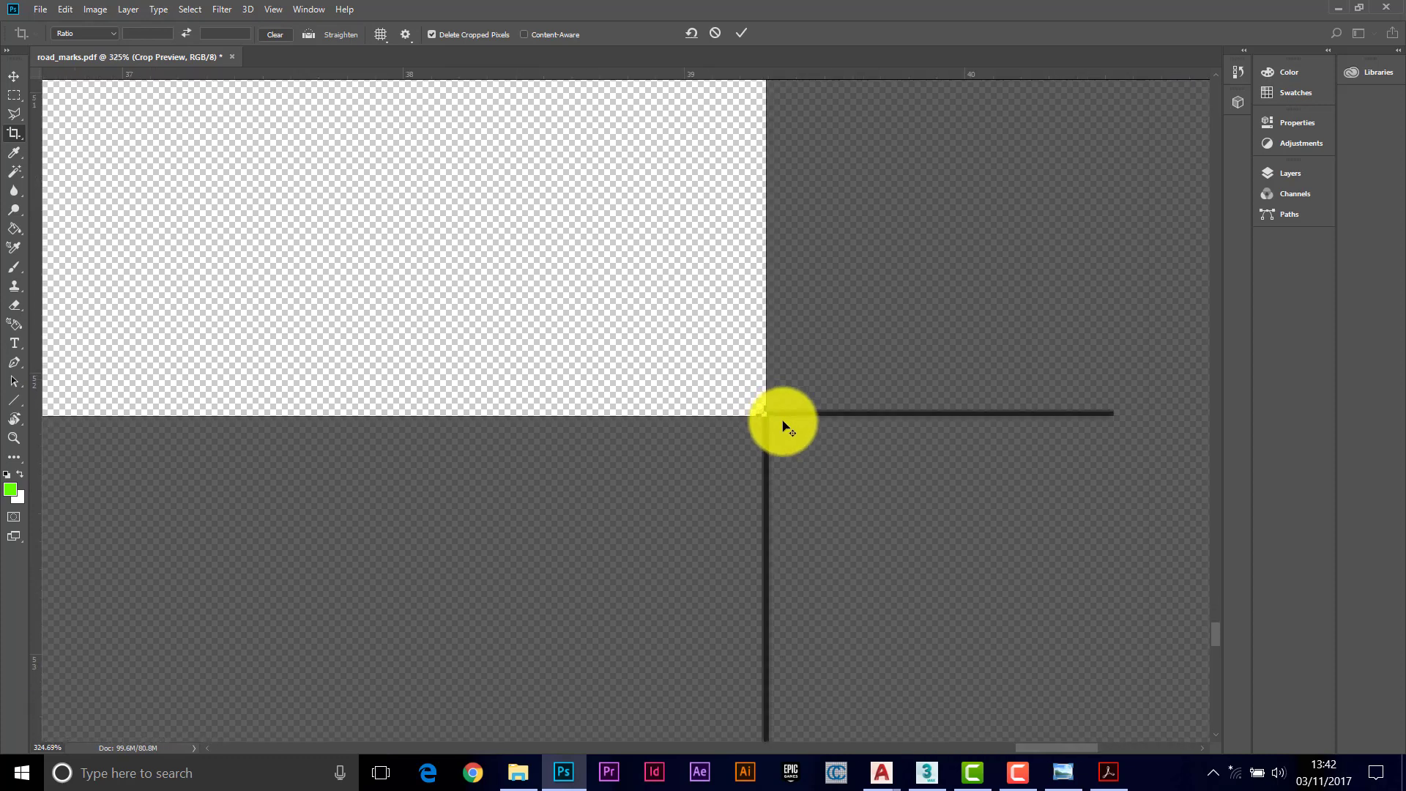
scroll(776, 421, "up", 2, "alt")
left_click_drag(763, 415, 752, 393)
scroll(762, 412, "up", 2, "alt")
scroll(757, 399, "up", 2, "alt")
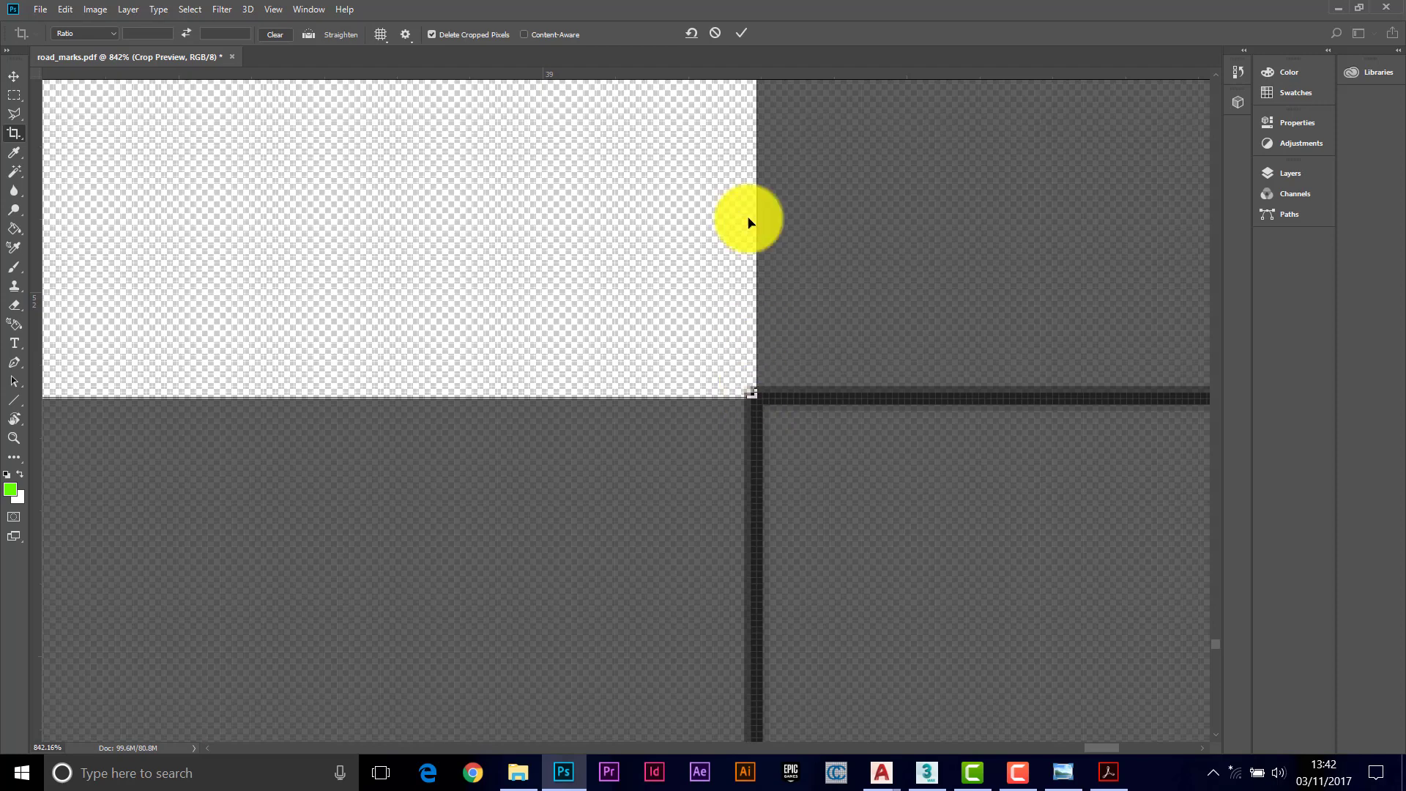
left_click(7, 438)
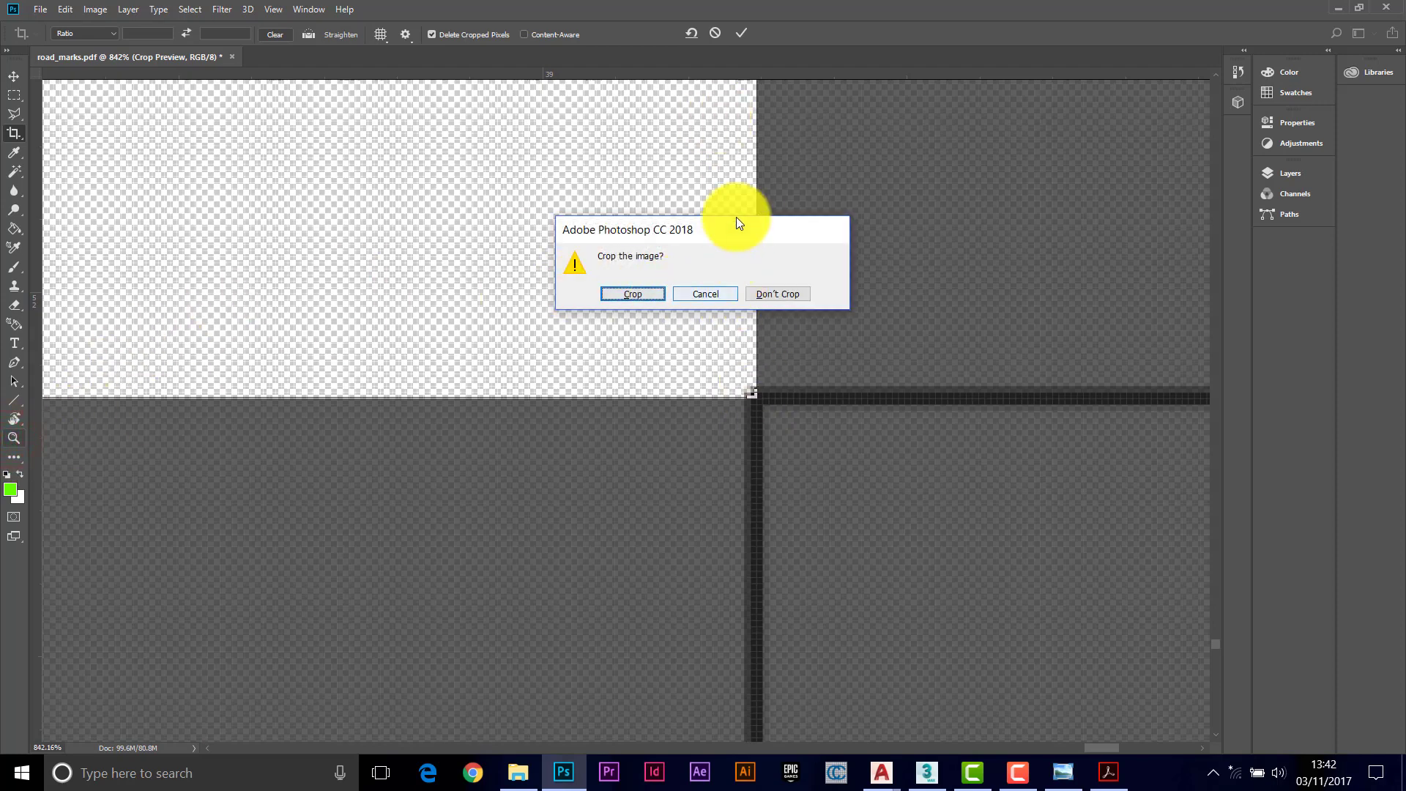
left_click(630, 293)
Step: Duplicate the road markings layer repeatedly to fill the thin gaps in the black shapes, and merge the copies into one layer
left_click(419, 259, "alt")
left_click_drag(418, 259, 416, 256, "alt")
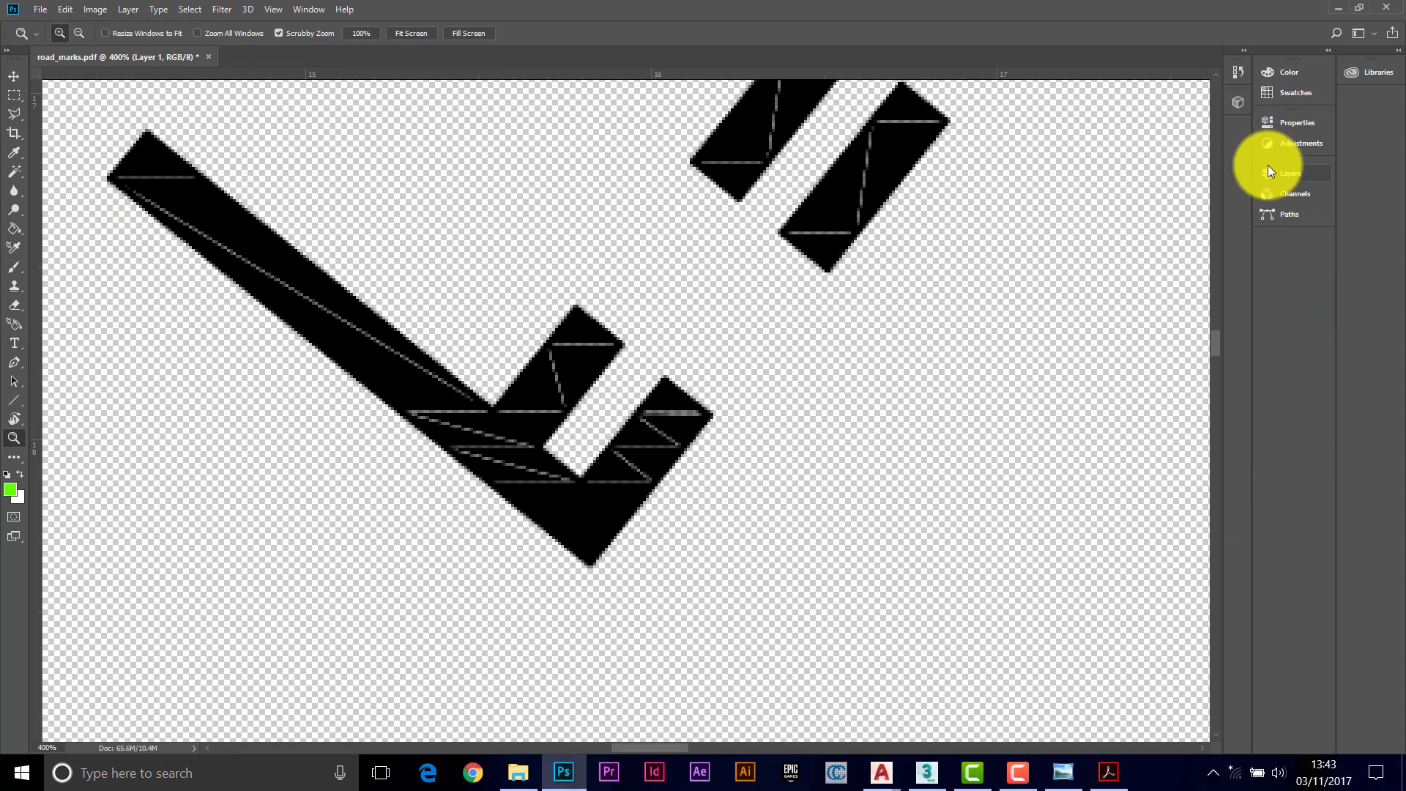
left_click(1288, 173)
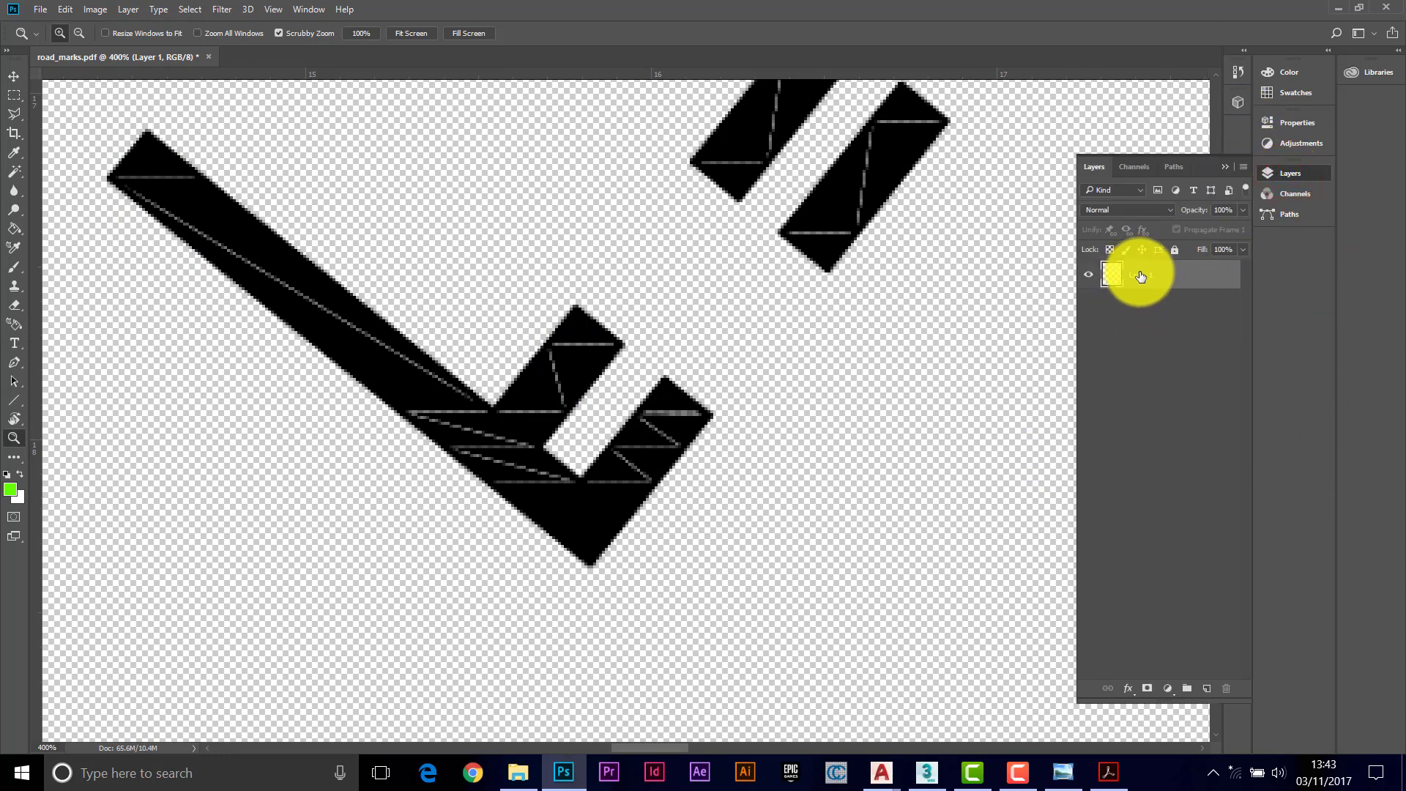
left_click_drag(1140, 281, 1184, 686)
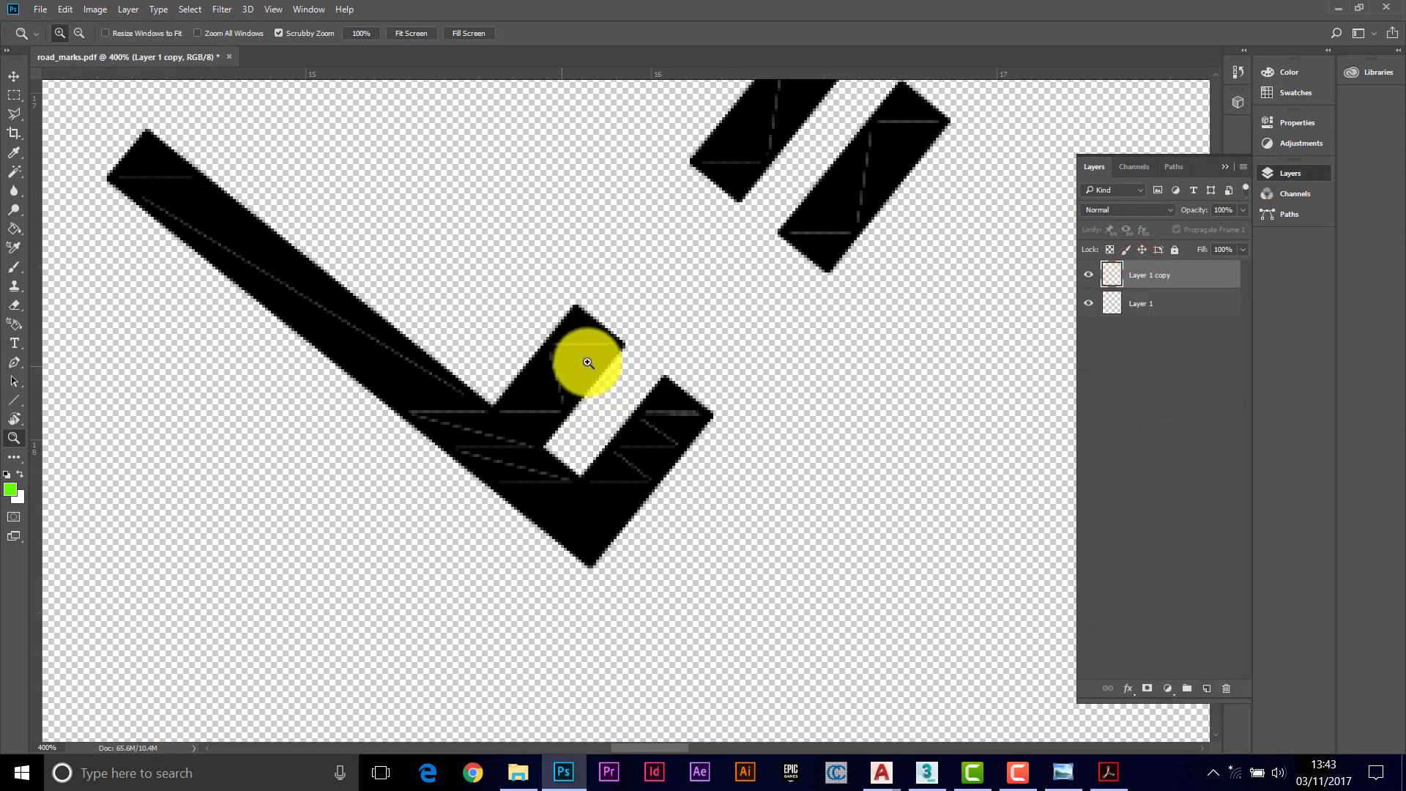
left_click_drag(1141, 279, 1207, 687)
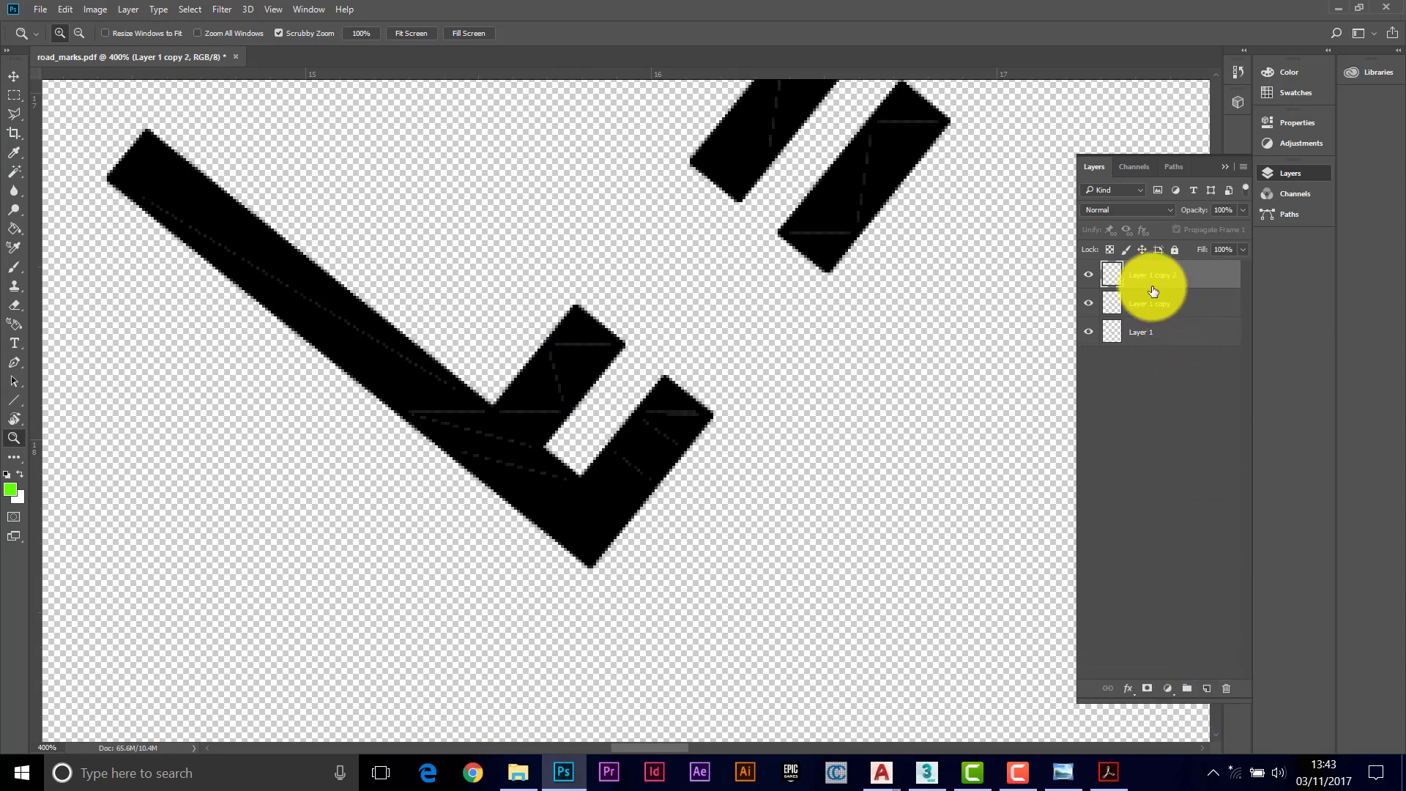
left_click_drag(1147, 276, 1206, 688)
left_click_drag(1154, 275, 1213, 689)
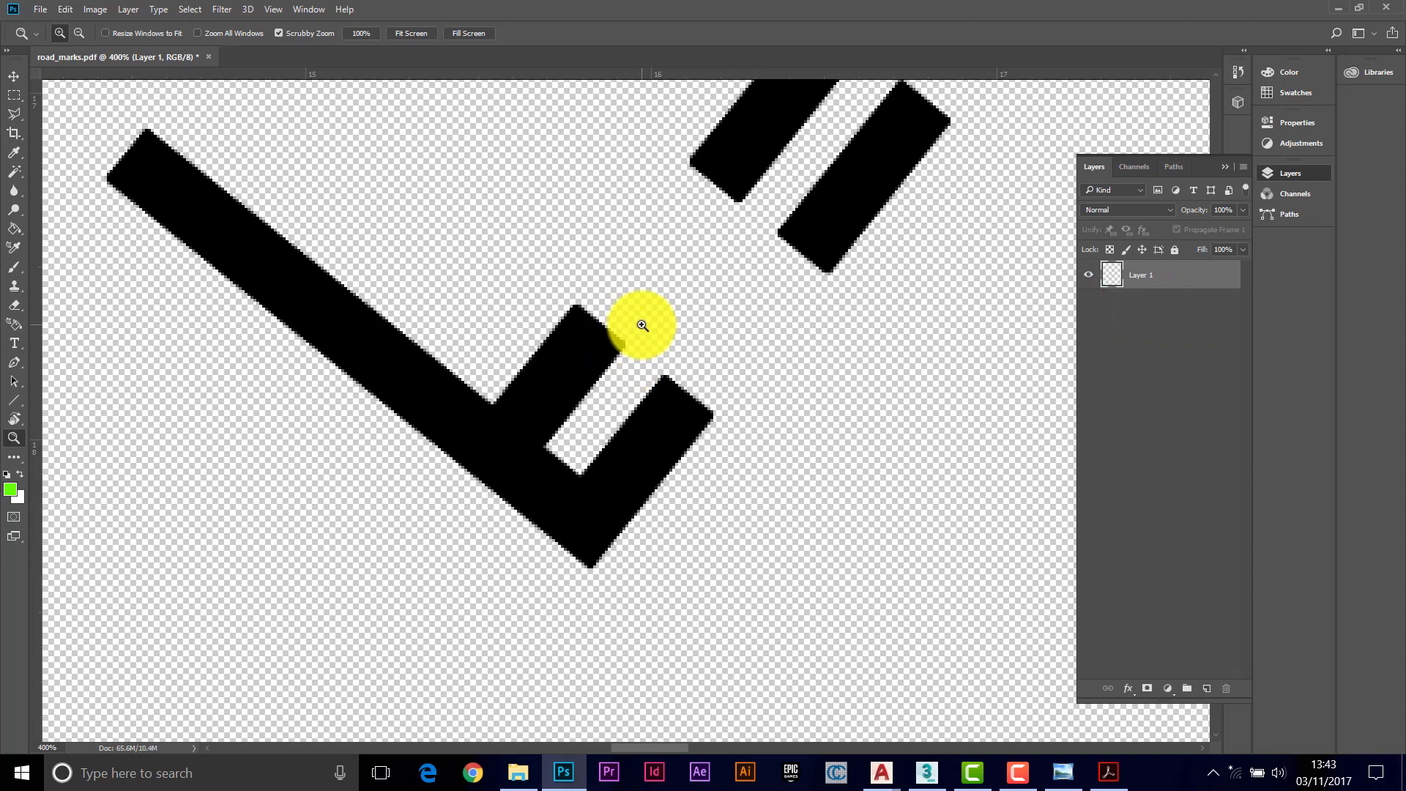
Step: Flatten the image onto a white background and invert it to get white road markings on black
left_click_drag(642, 325, 647, 318, "alt")
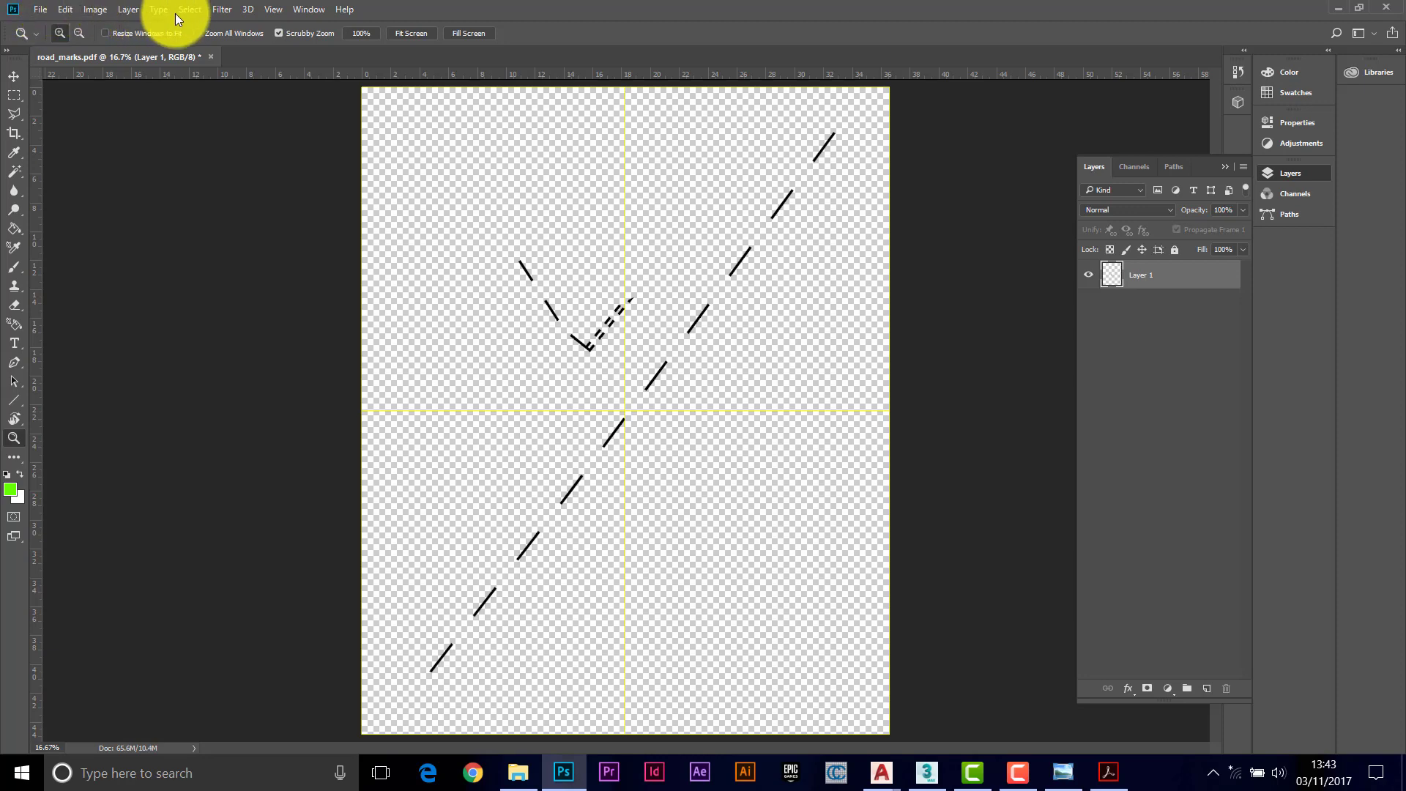
left_click(125, 11)
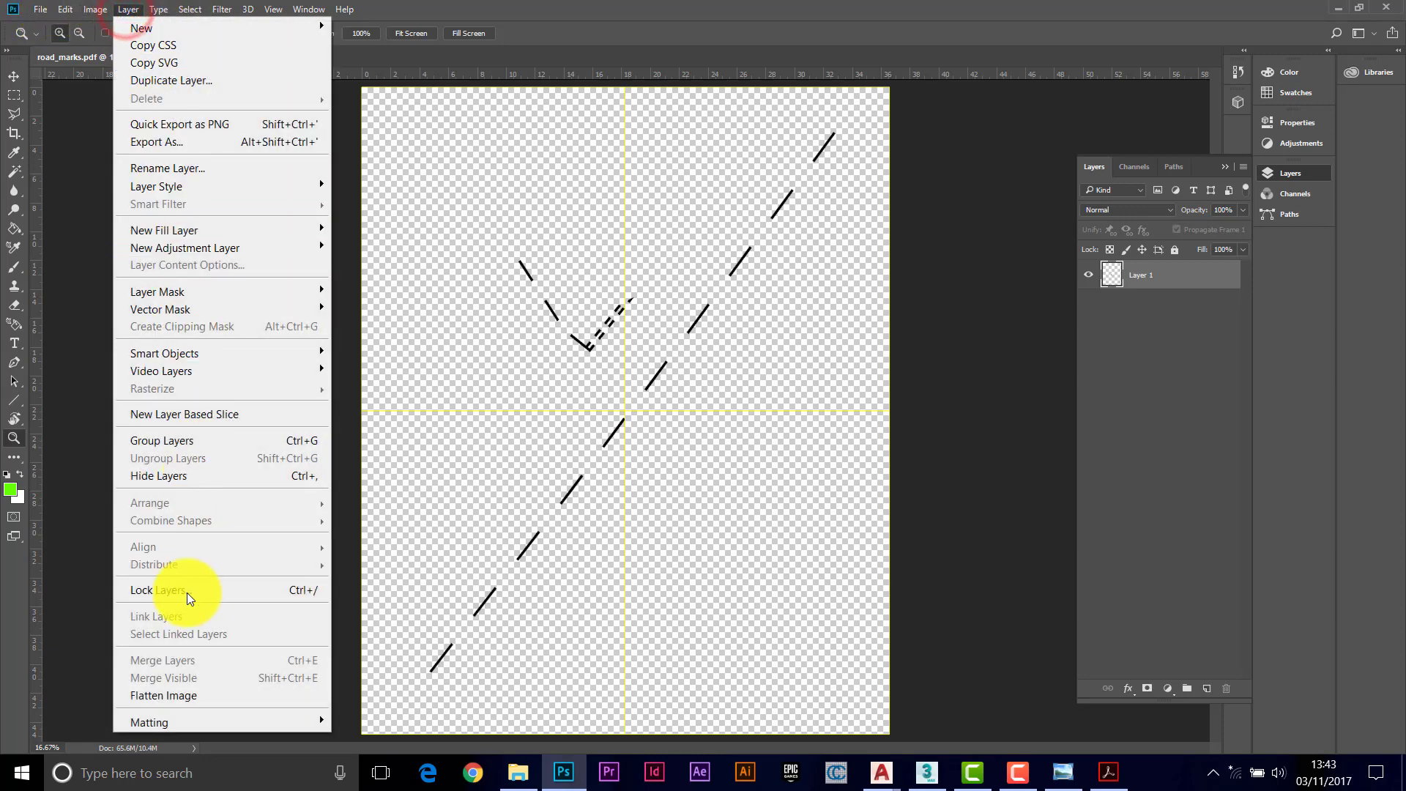
left_click(167, 694)
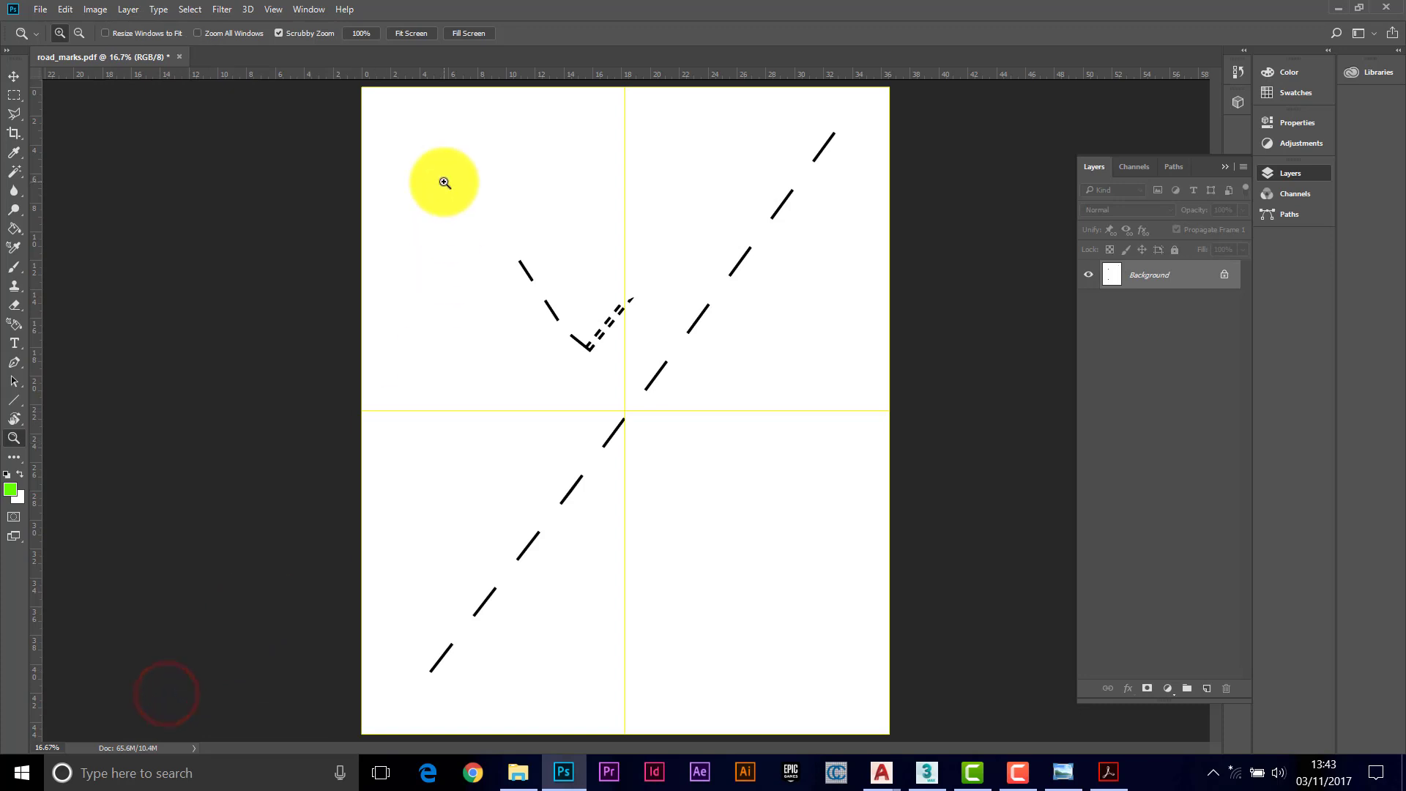
left_click(94, 8)
mouse_move(229, 49)
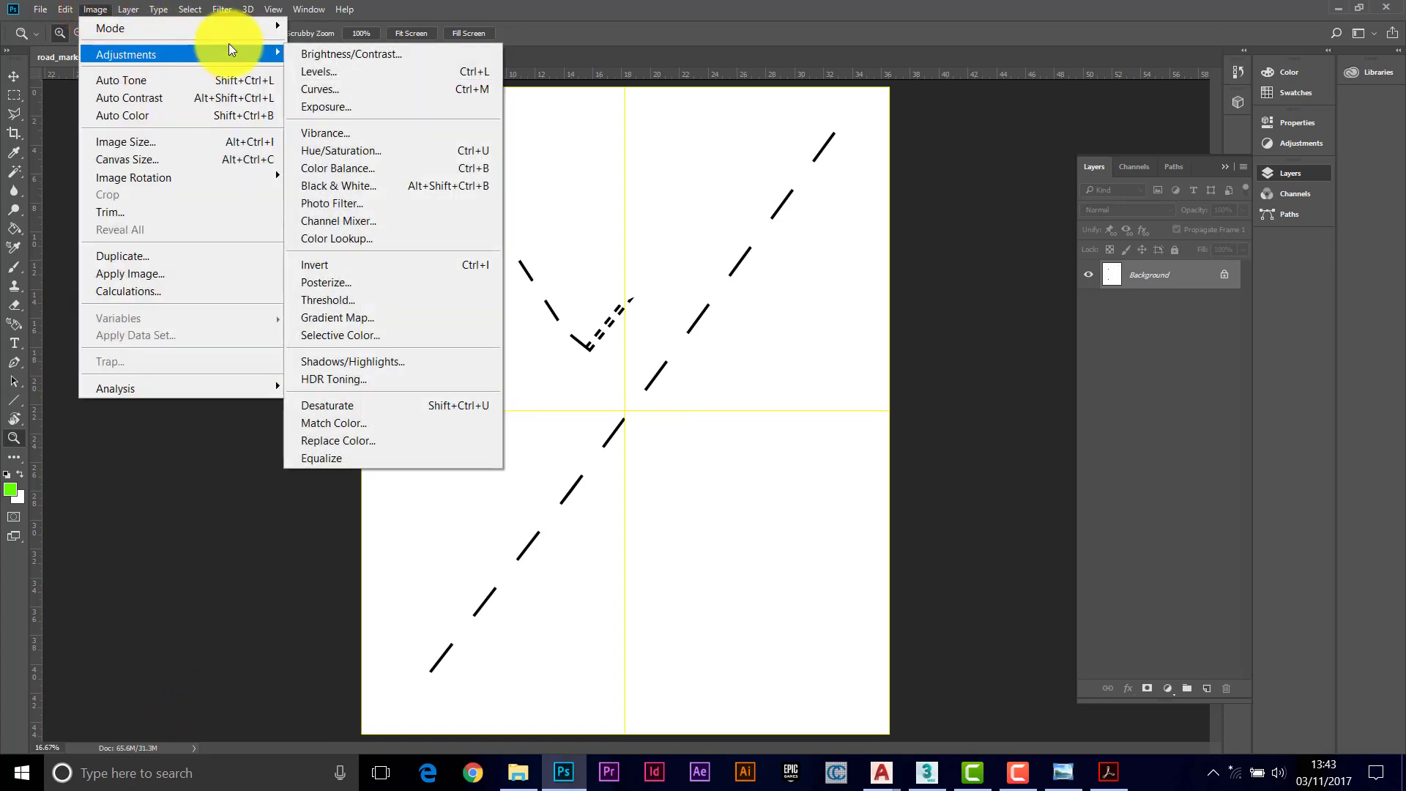
left_click(327, 265)
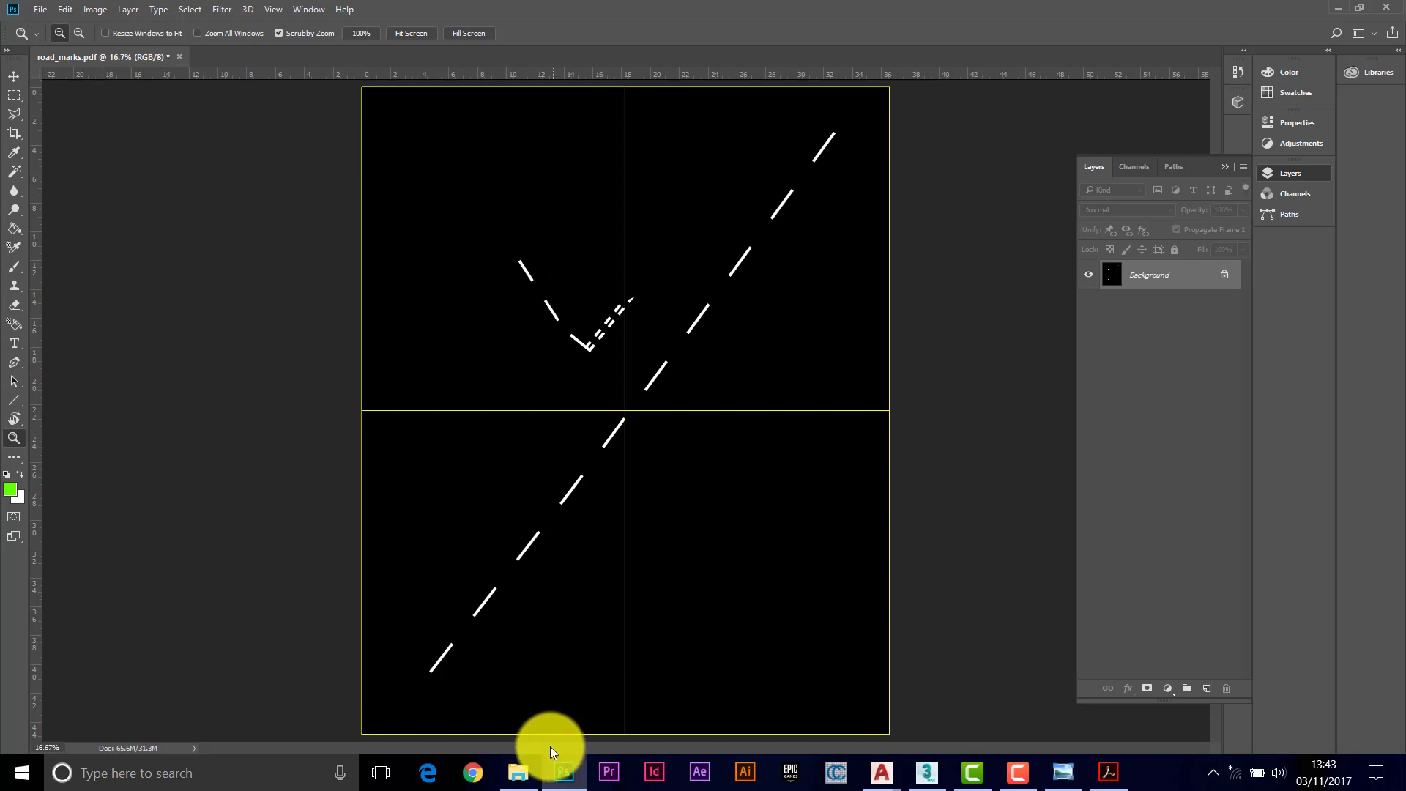
Step: Review the saved road_marks image files and the AutoCAD drawings in the Roseangle_Site_Model folder
left_click(518, 782)
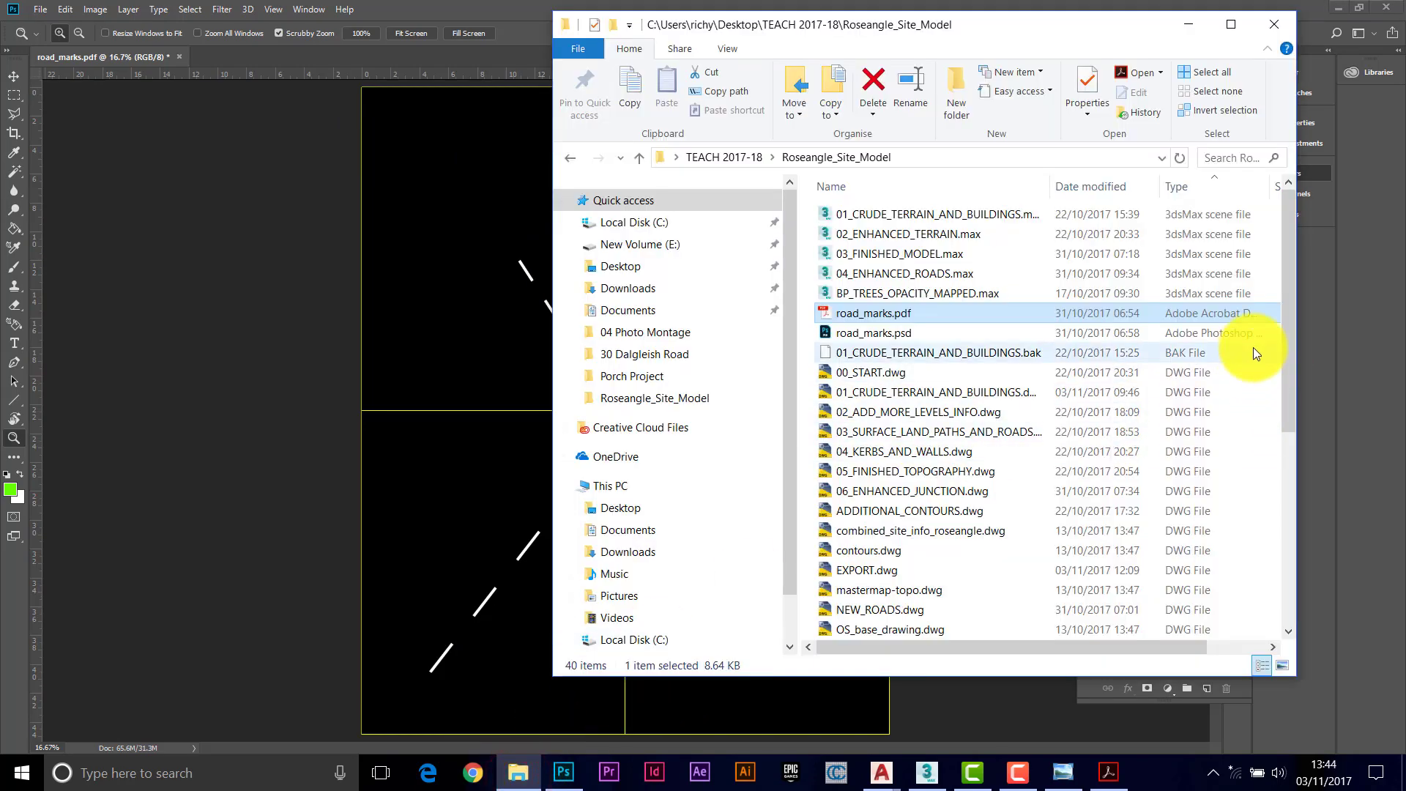
left_click_drag(1287, 357, 1287, 590)
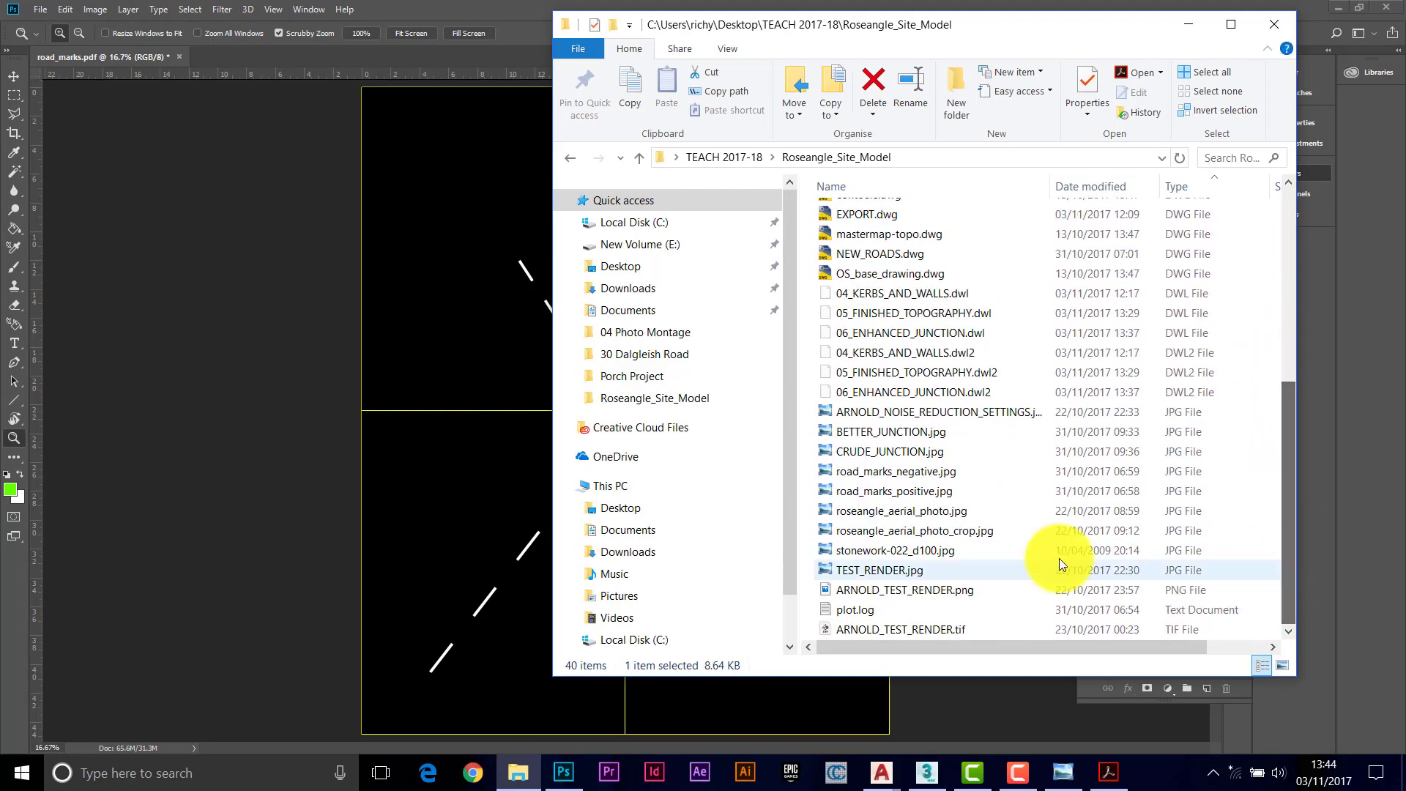
mouse_move(943, 471)
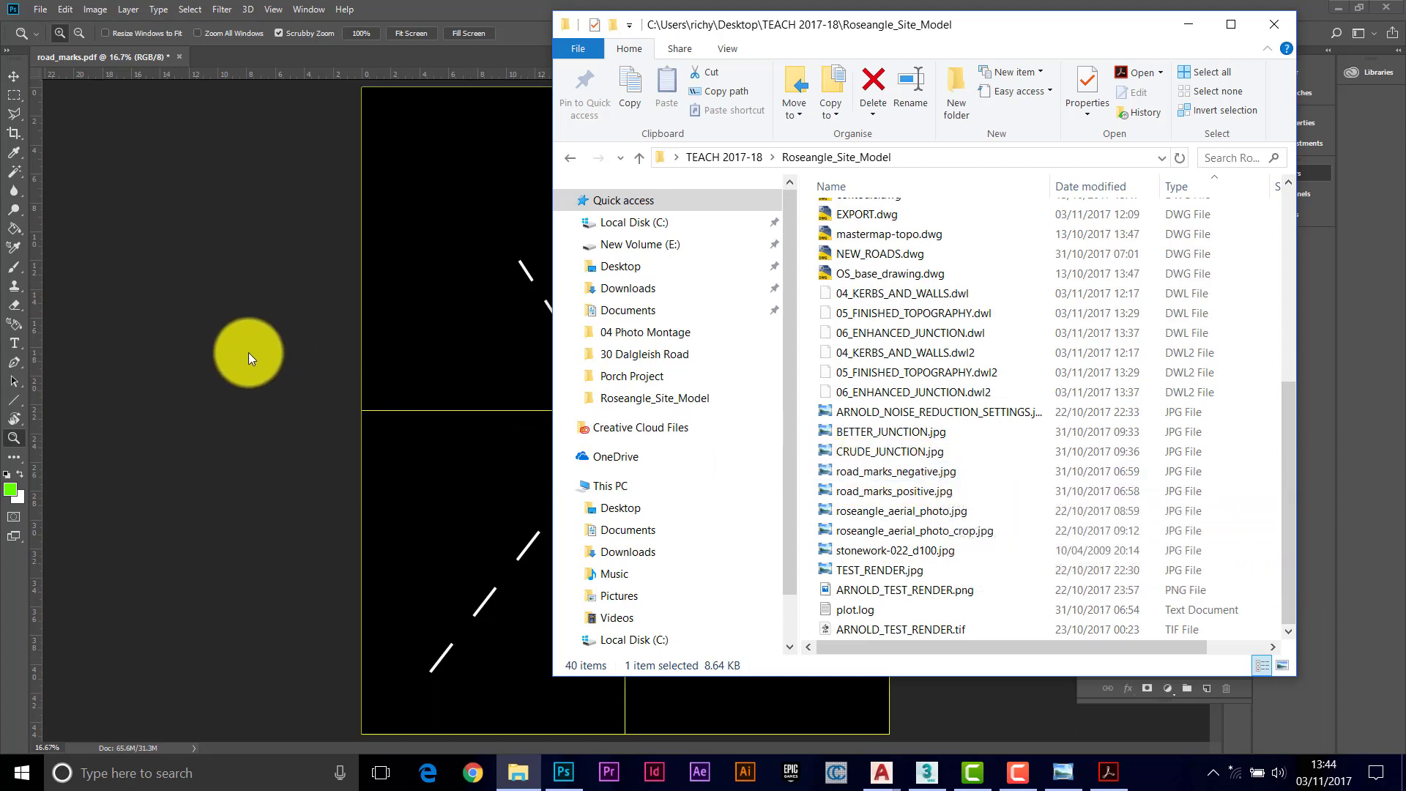
left_click(248, 353)
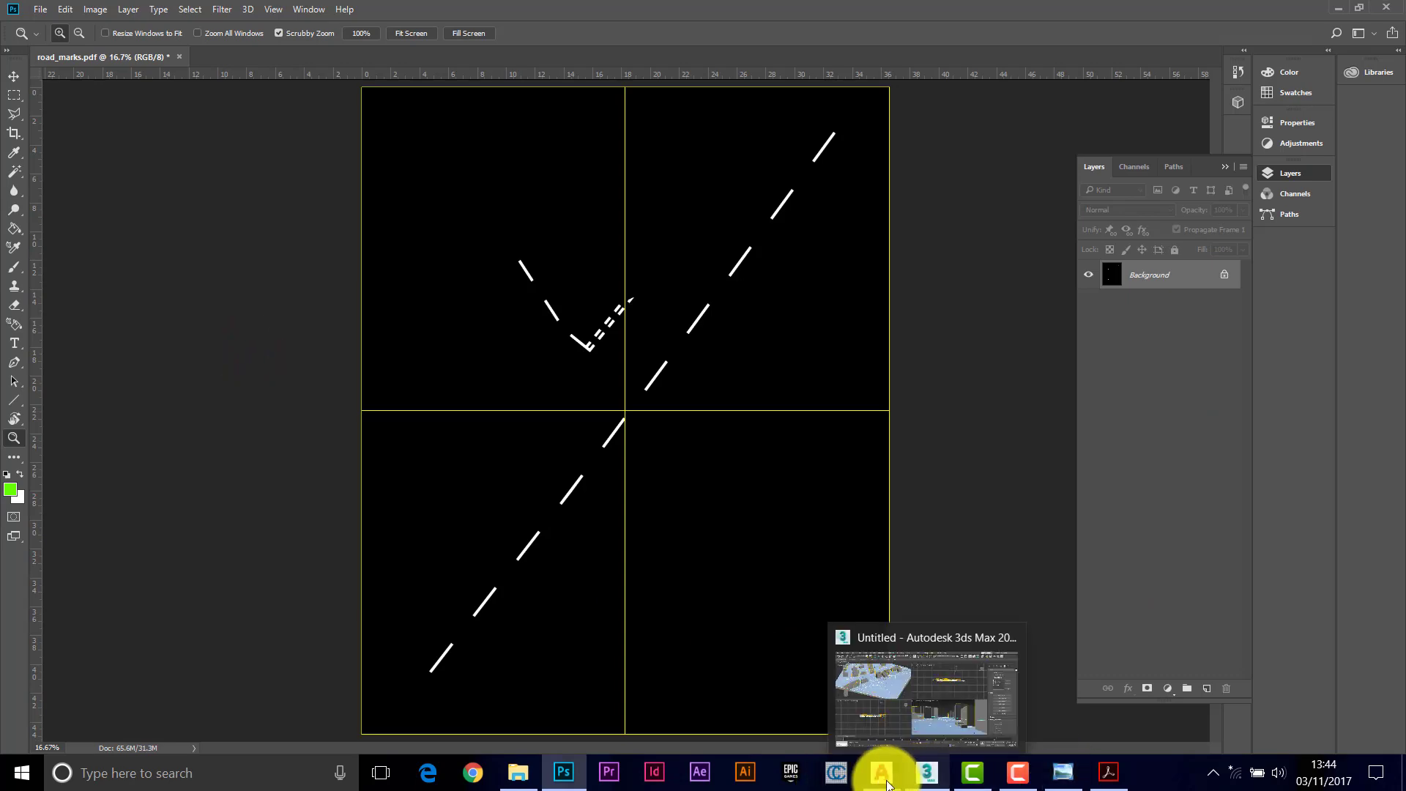
left_click(521, 778)
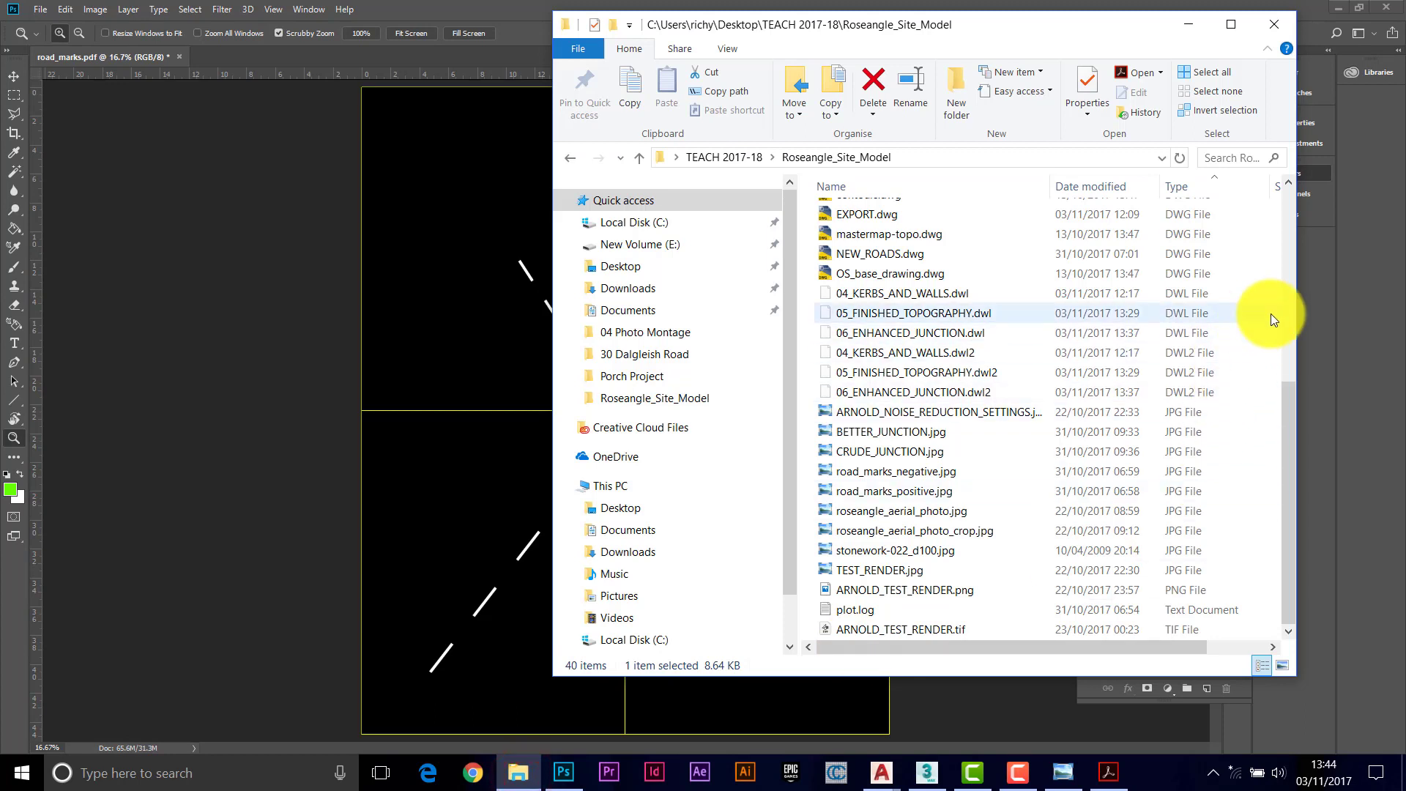
left_click_drag(1285, 404, 1284, 246)
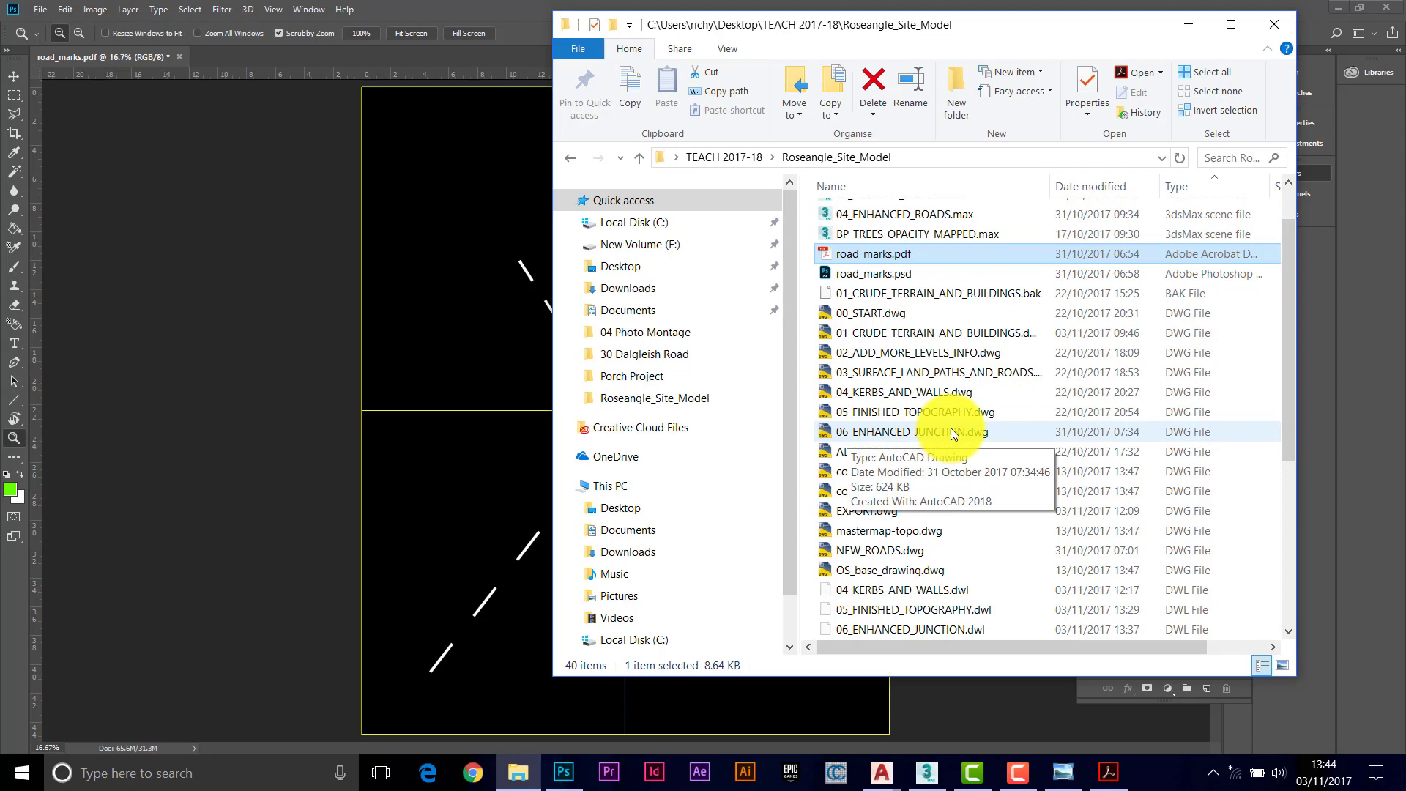
left_click(301, 307)
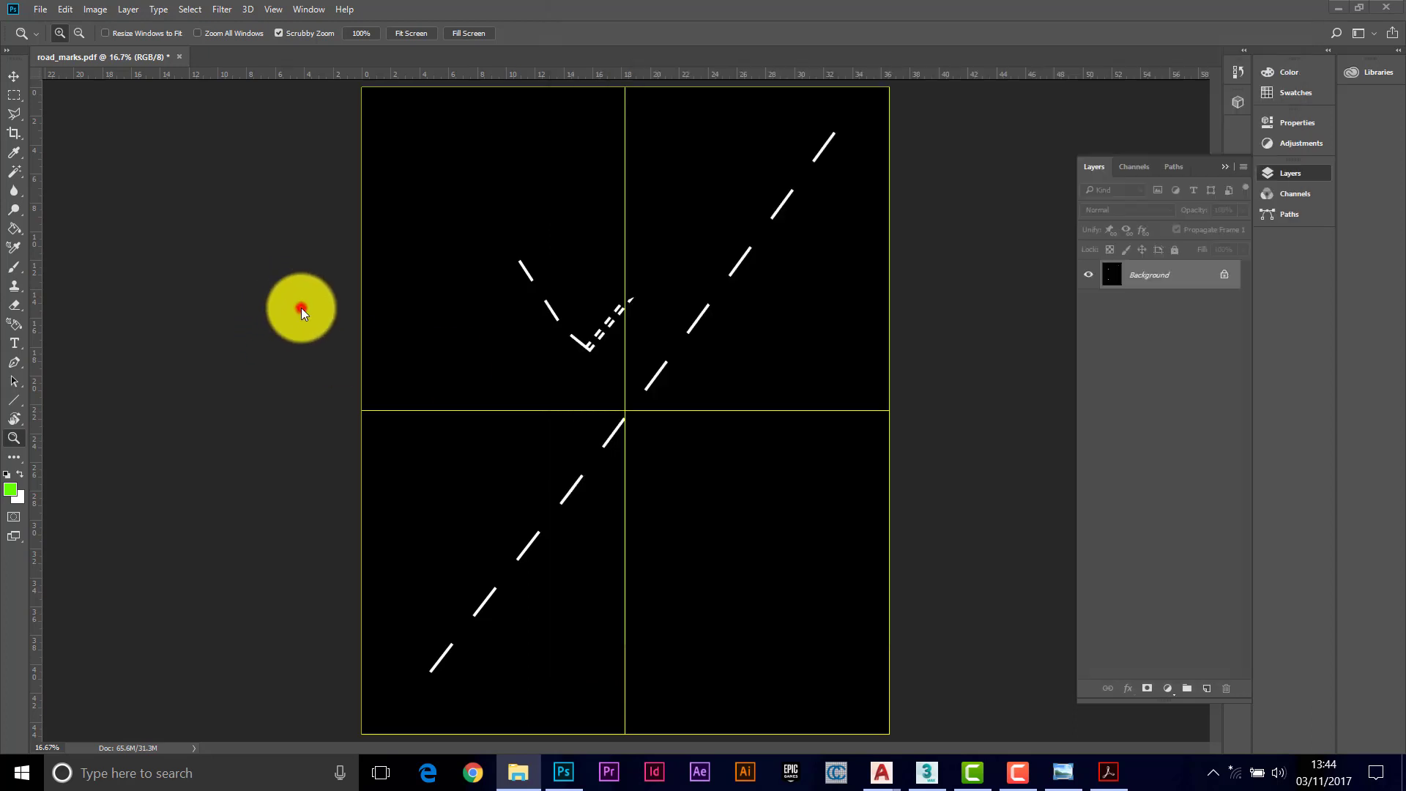
Step: Switch to the 06_ENHANCED_JUNCTION drawing in AutoCAD and return to model space with no command active
mouse_move(882, 782)
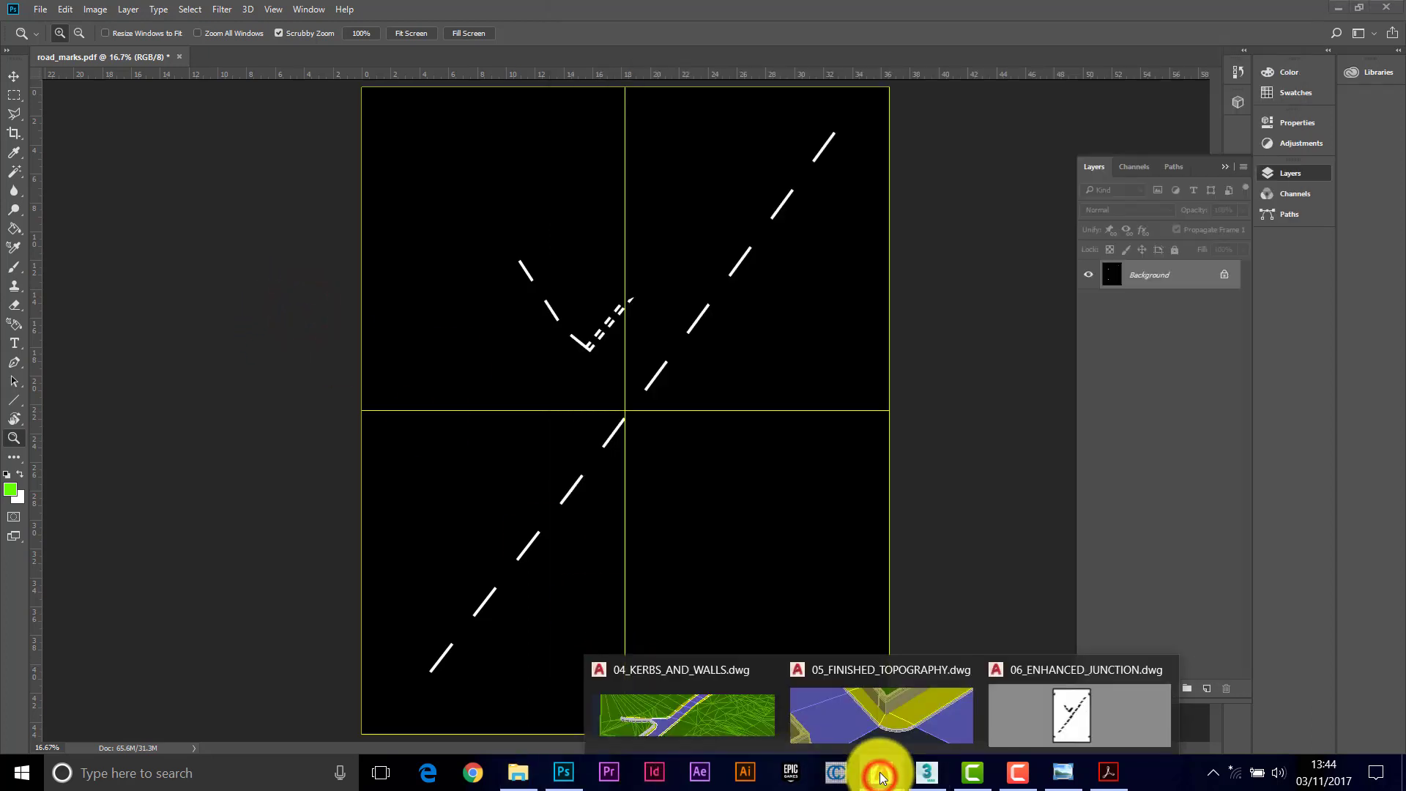
left_click(1035, 723)
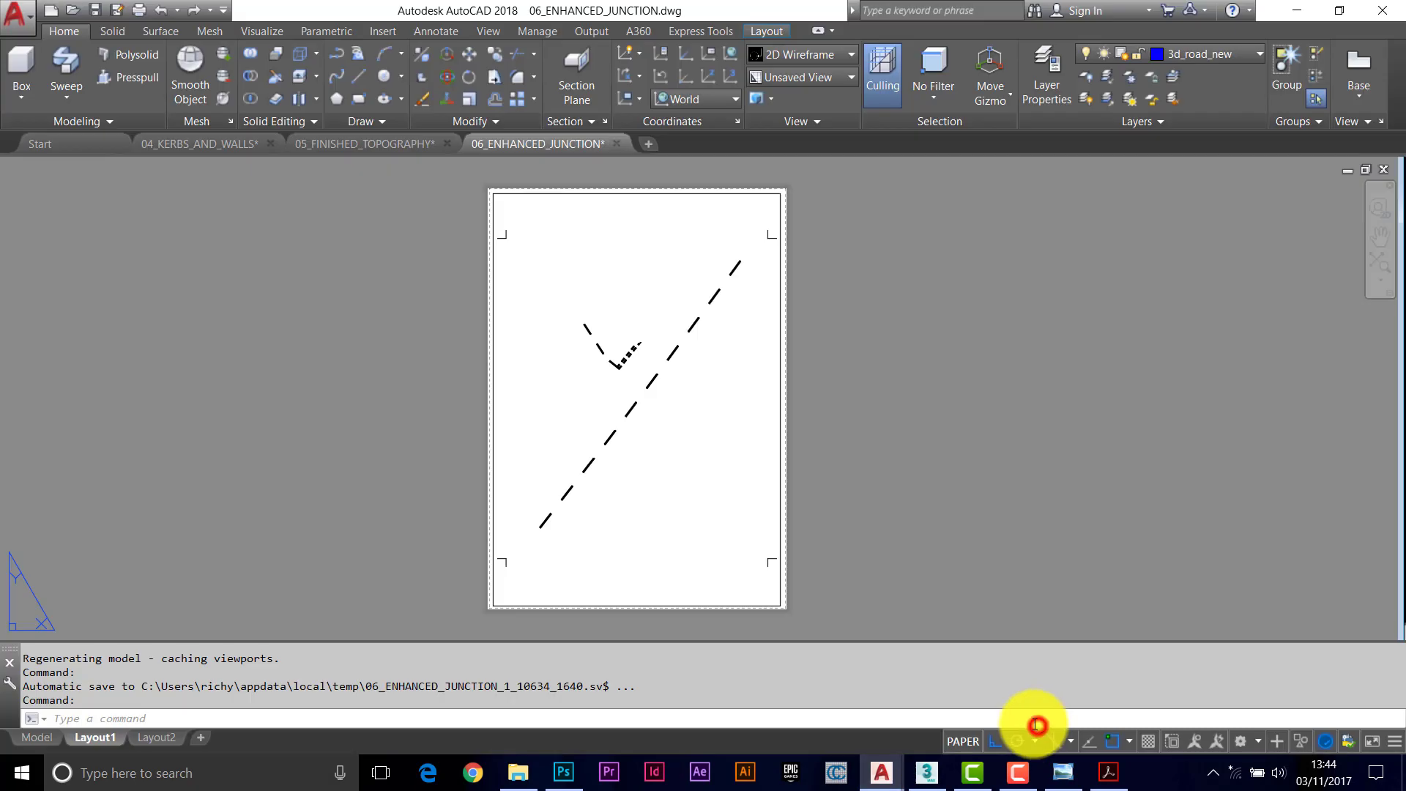
left_click(37, 736)
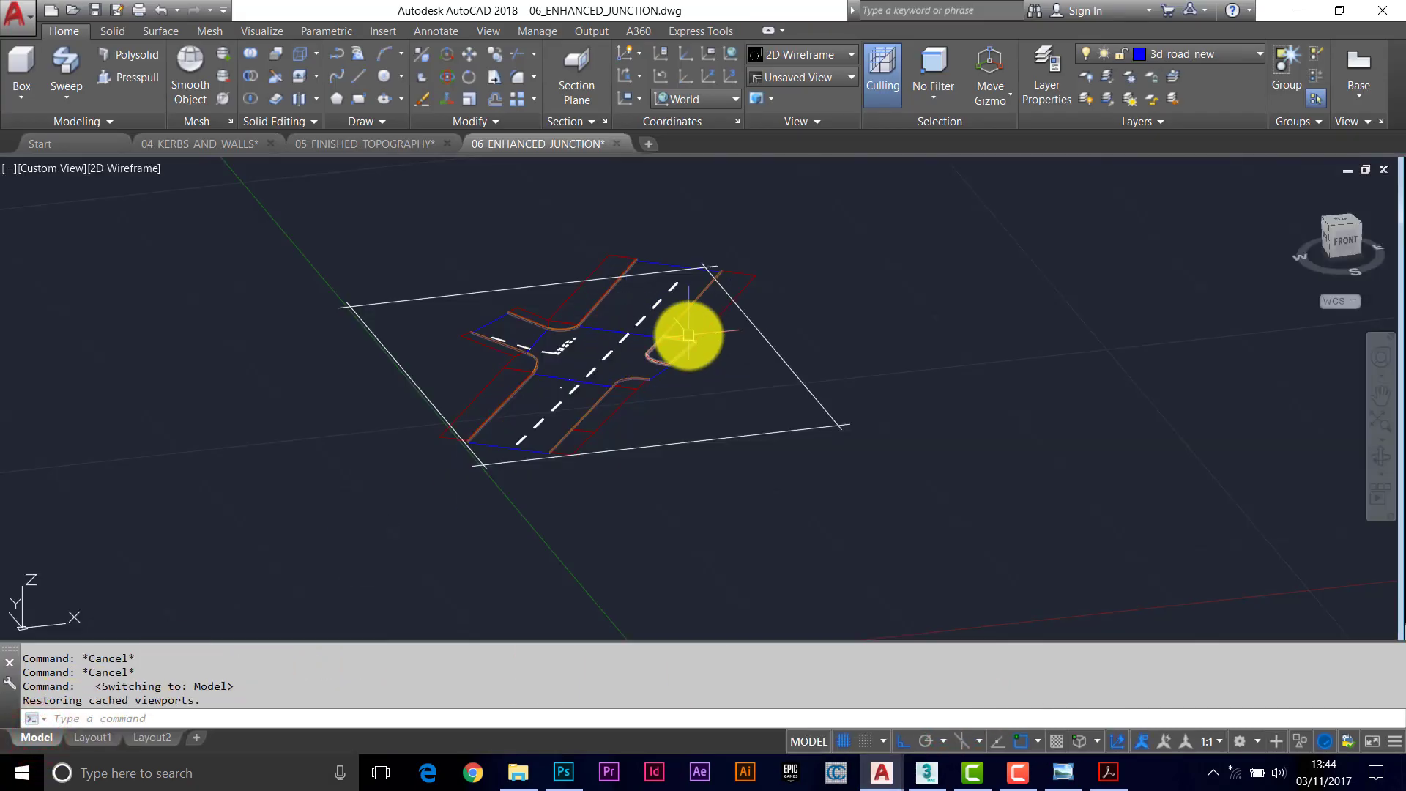
key("Escape")
key("Escape")
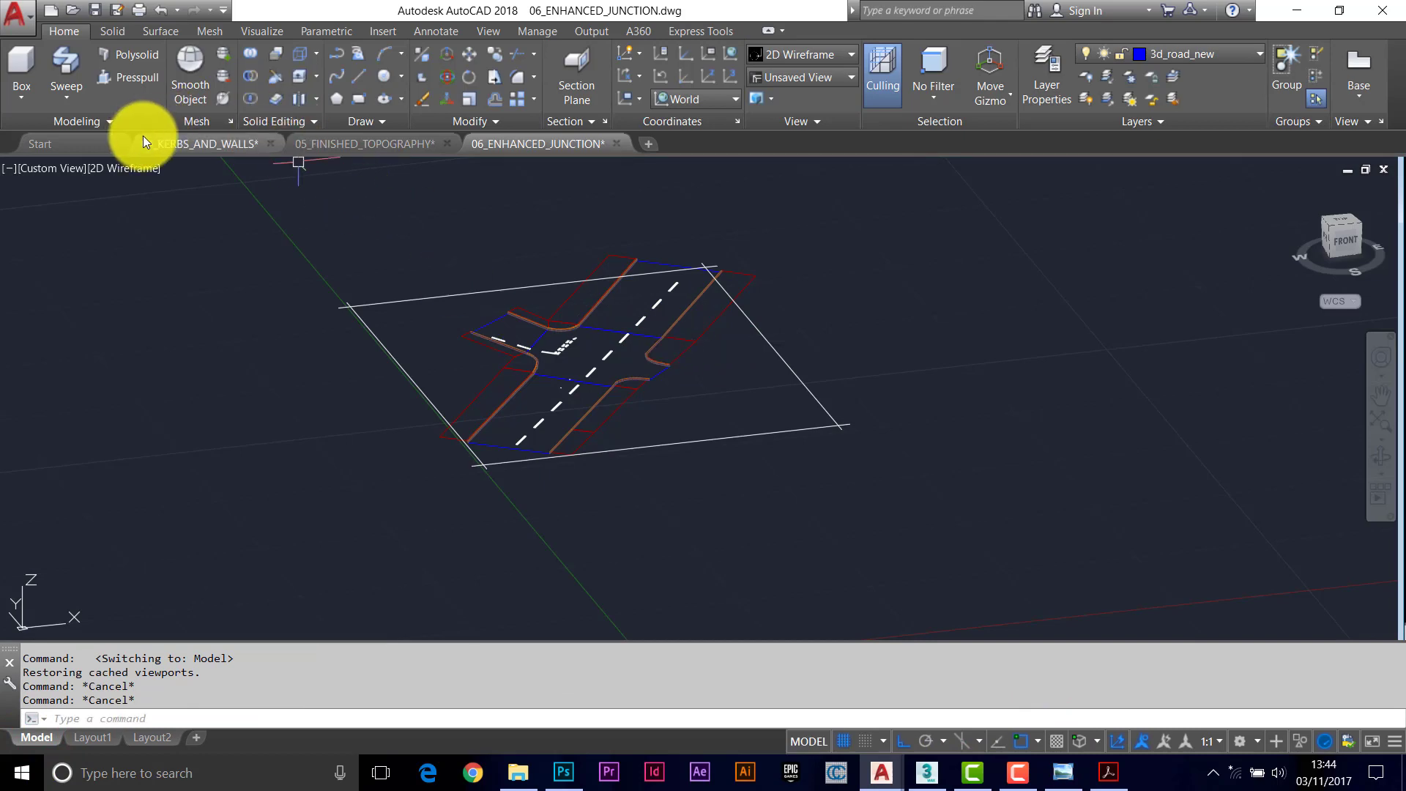
Step: Check the layer list for the states of the road, kerb, path and road marking layers
type("W")
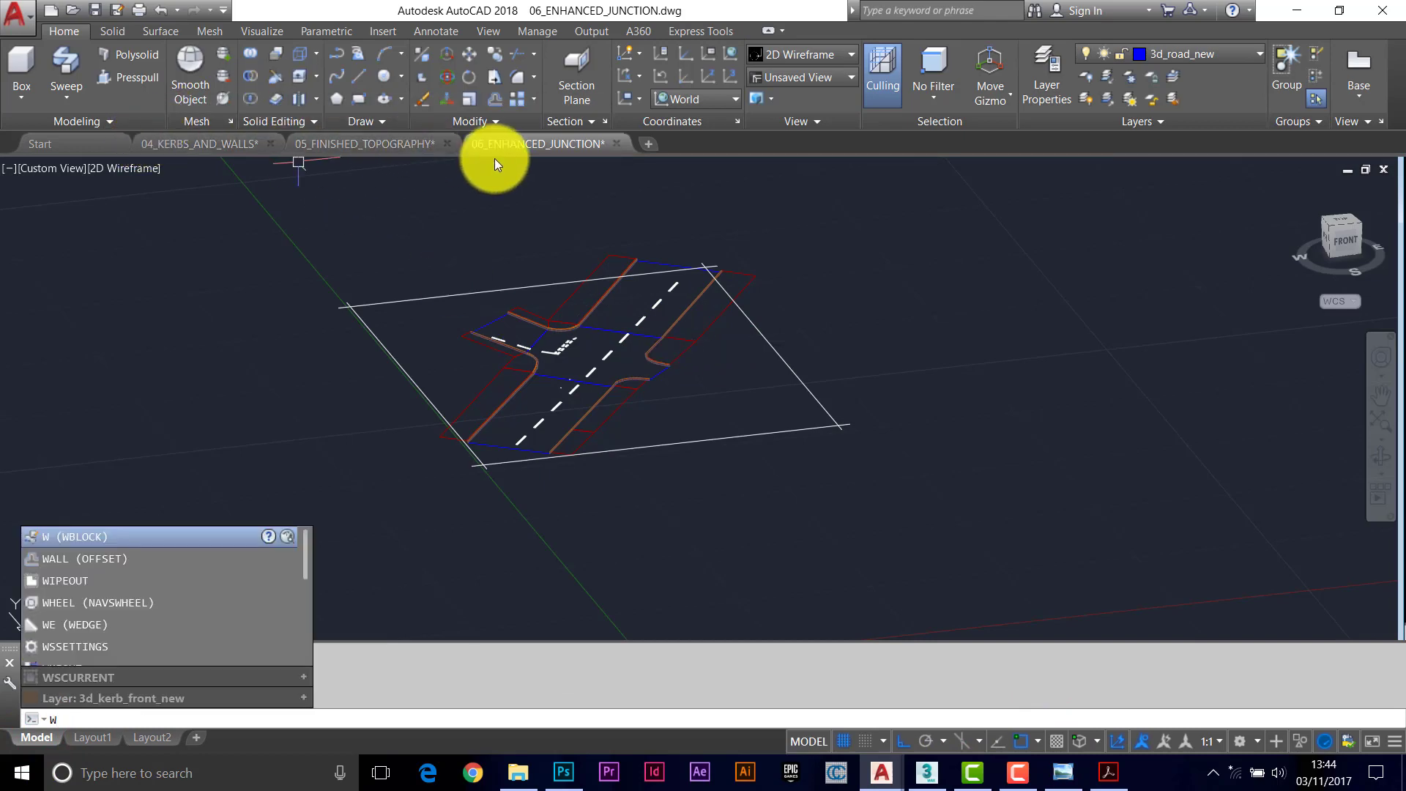
key("Escape")
left_click(1232, 53)
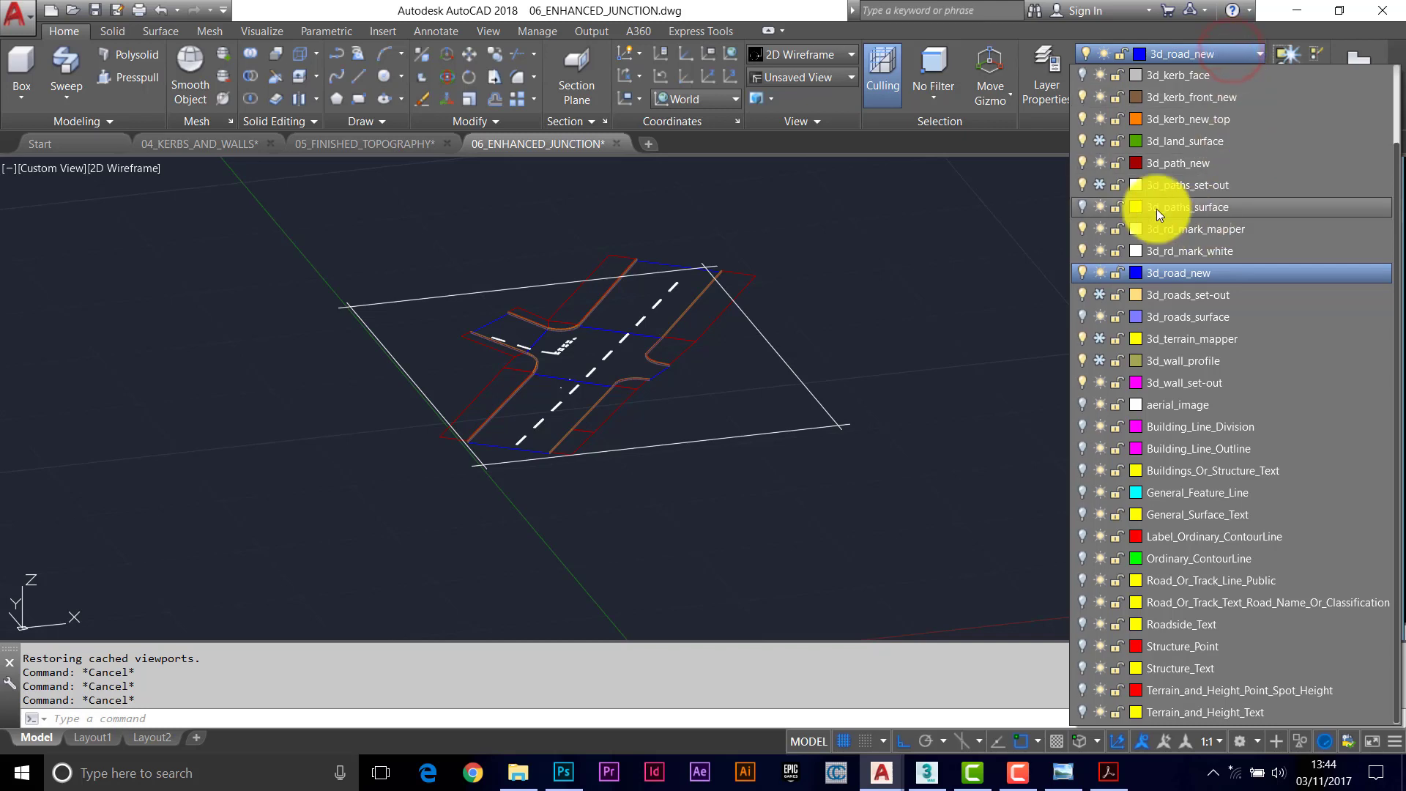
left_click(893, 284)
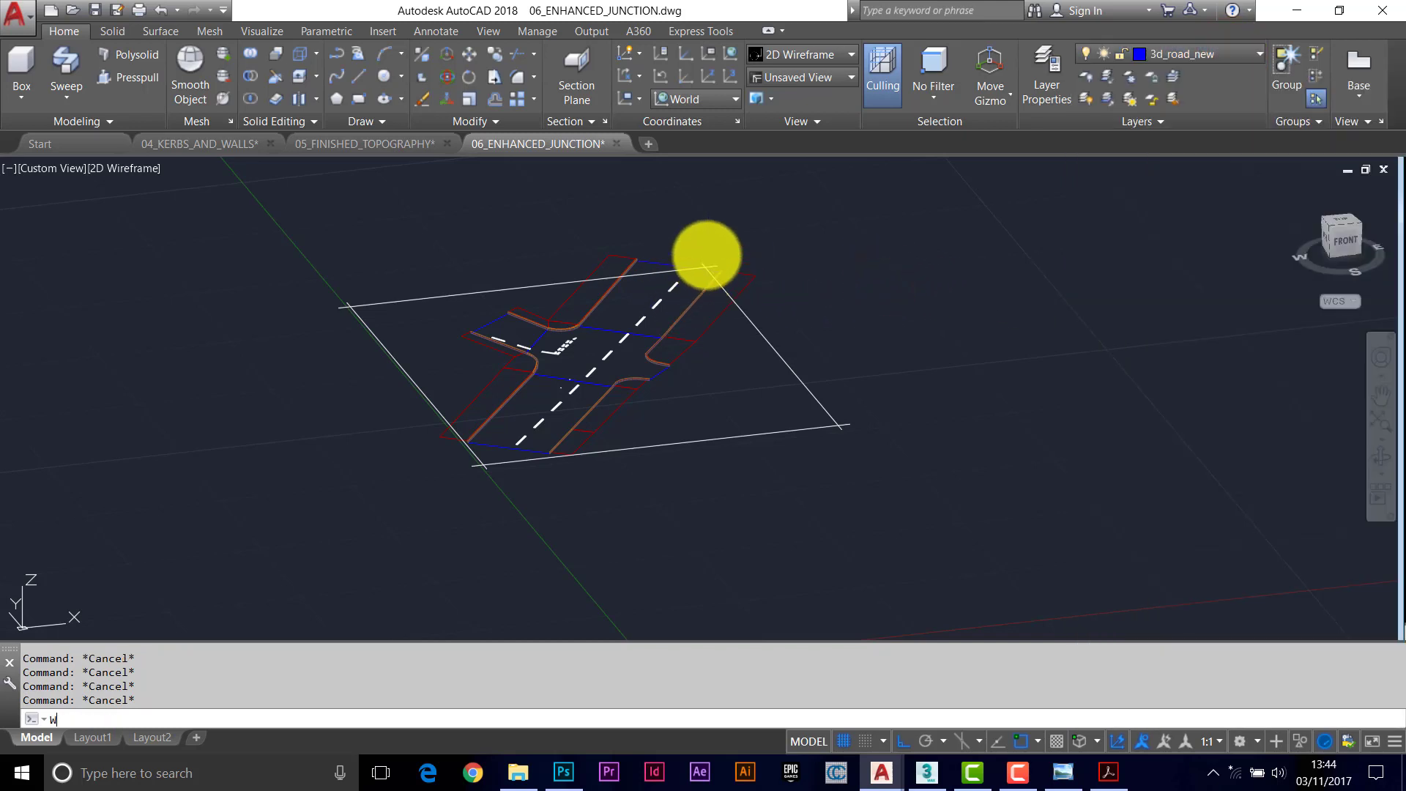
Step: Start a Write Block export and select all the visible junction geometry with a crossing window around it
type("W")
key("Return")
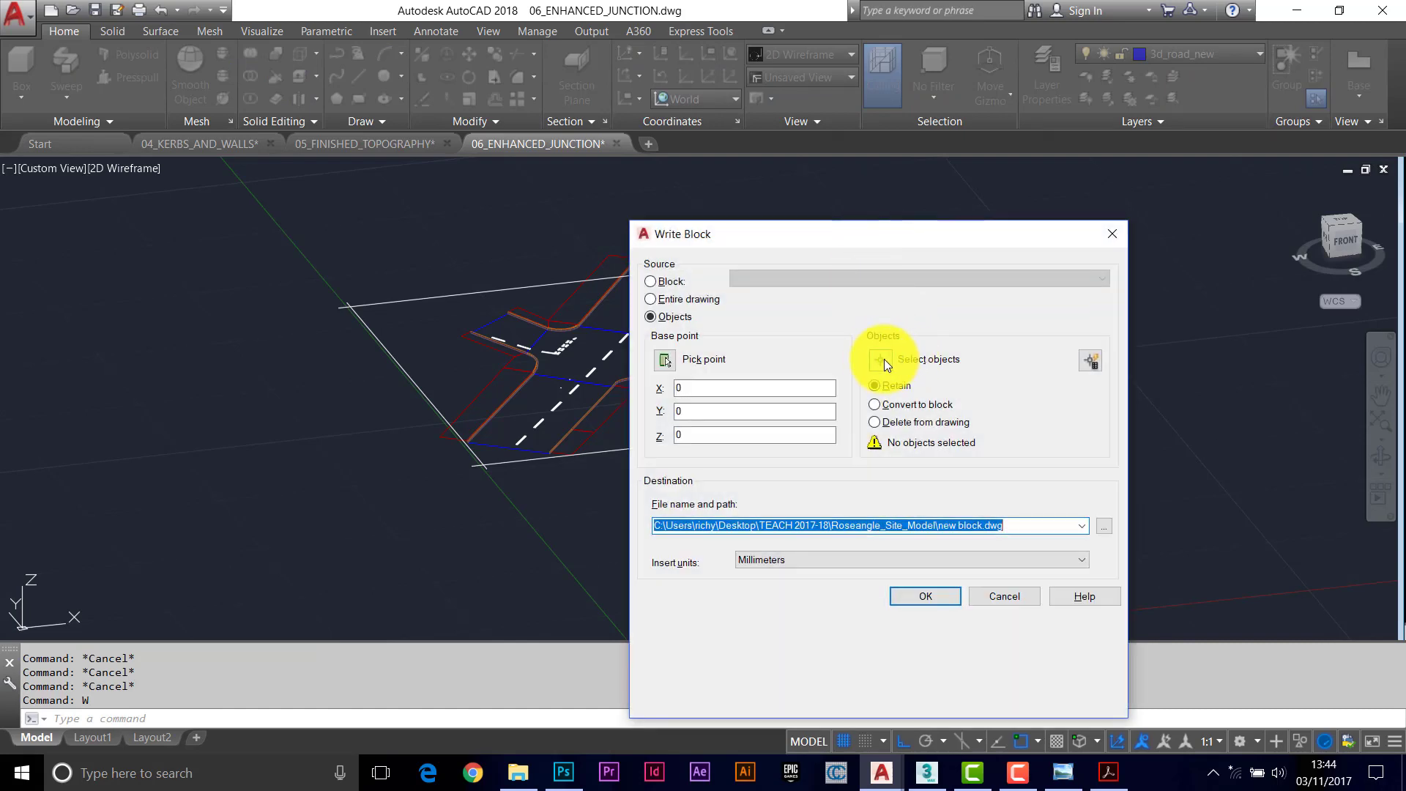
left_click(885, 358)
left_click(918, 207)
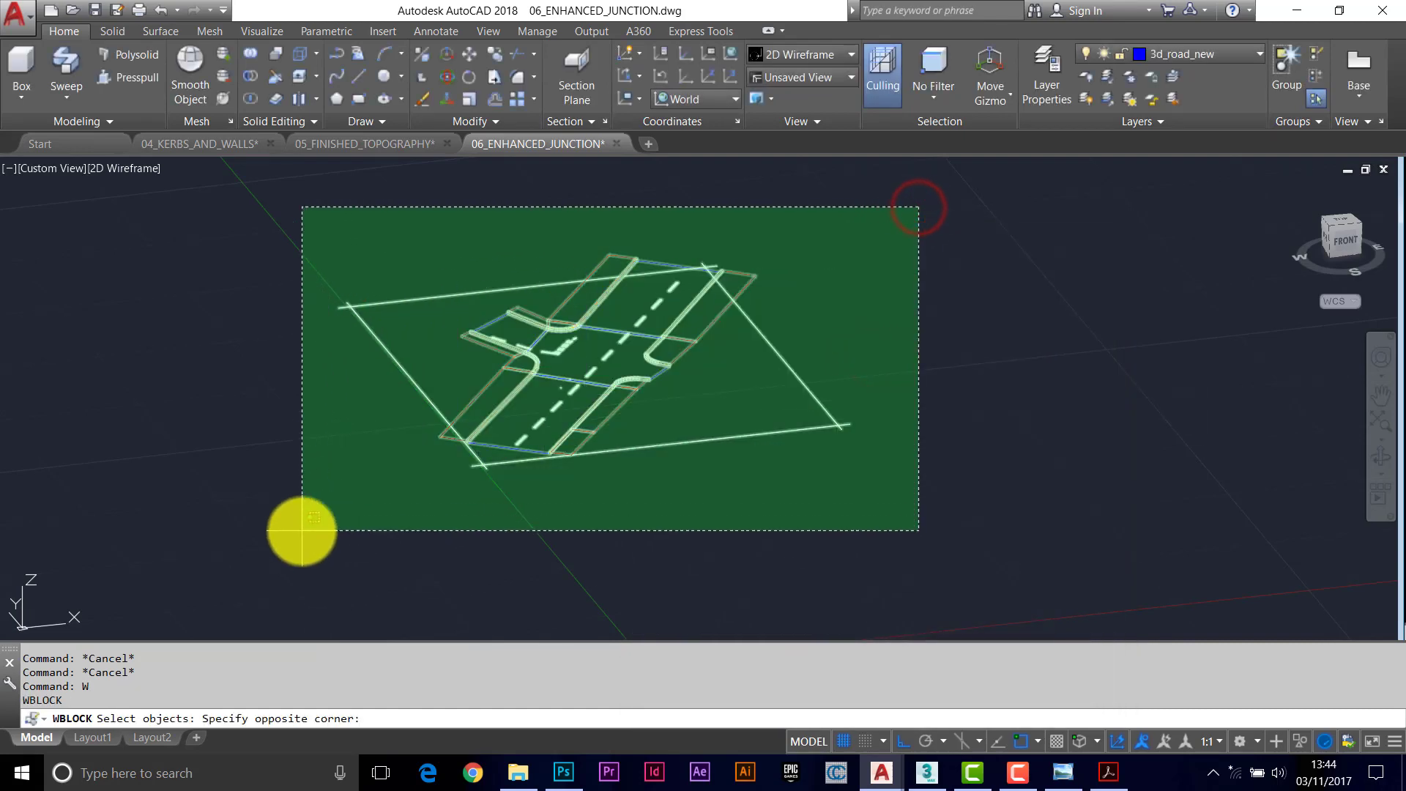
left_click(303, 530)
right_click(299, 528)
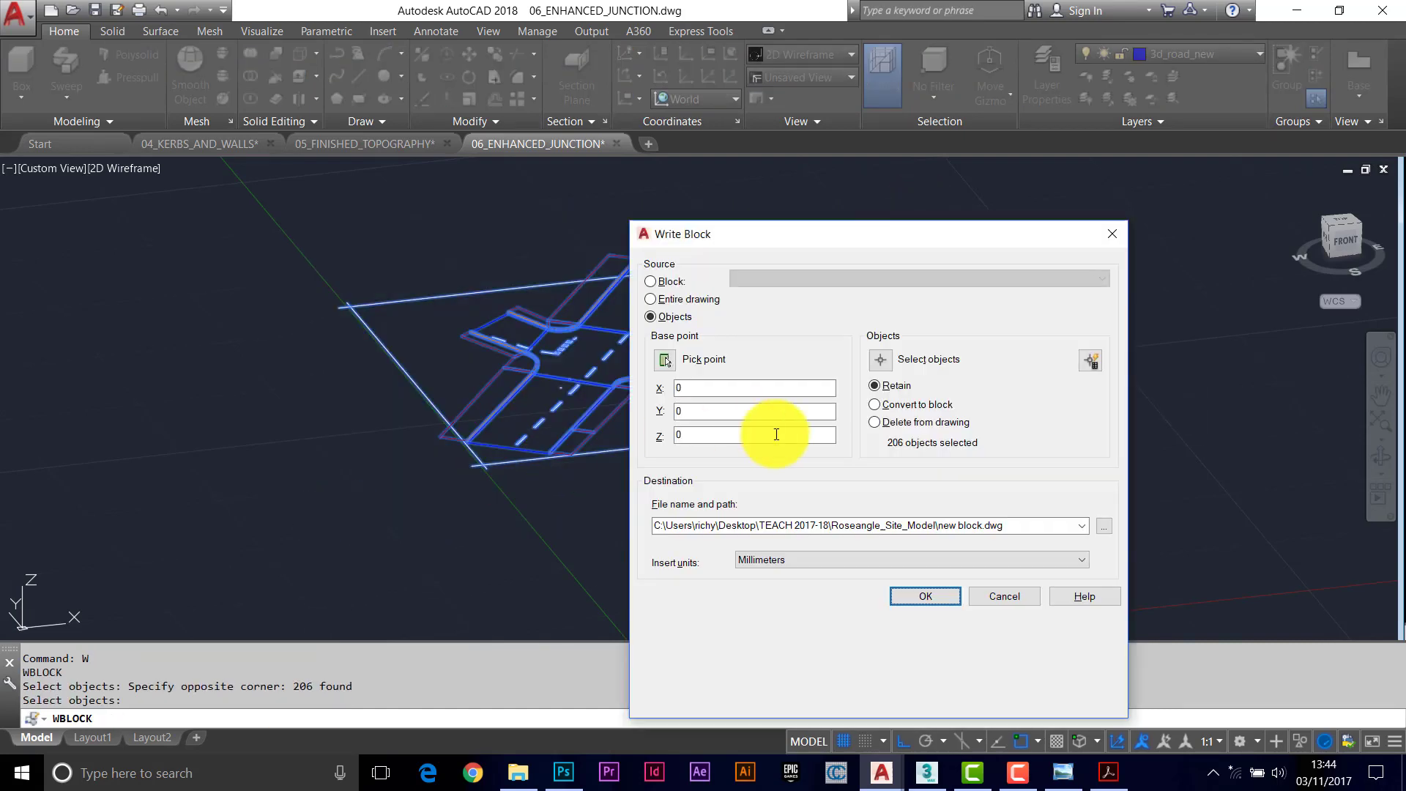
Step: Write the selected objects to EXPORT.dwg in the Roseangle_Site_Model folder, replacing the existing file
left_click(1103, 525)
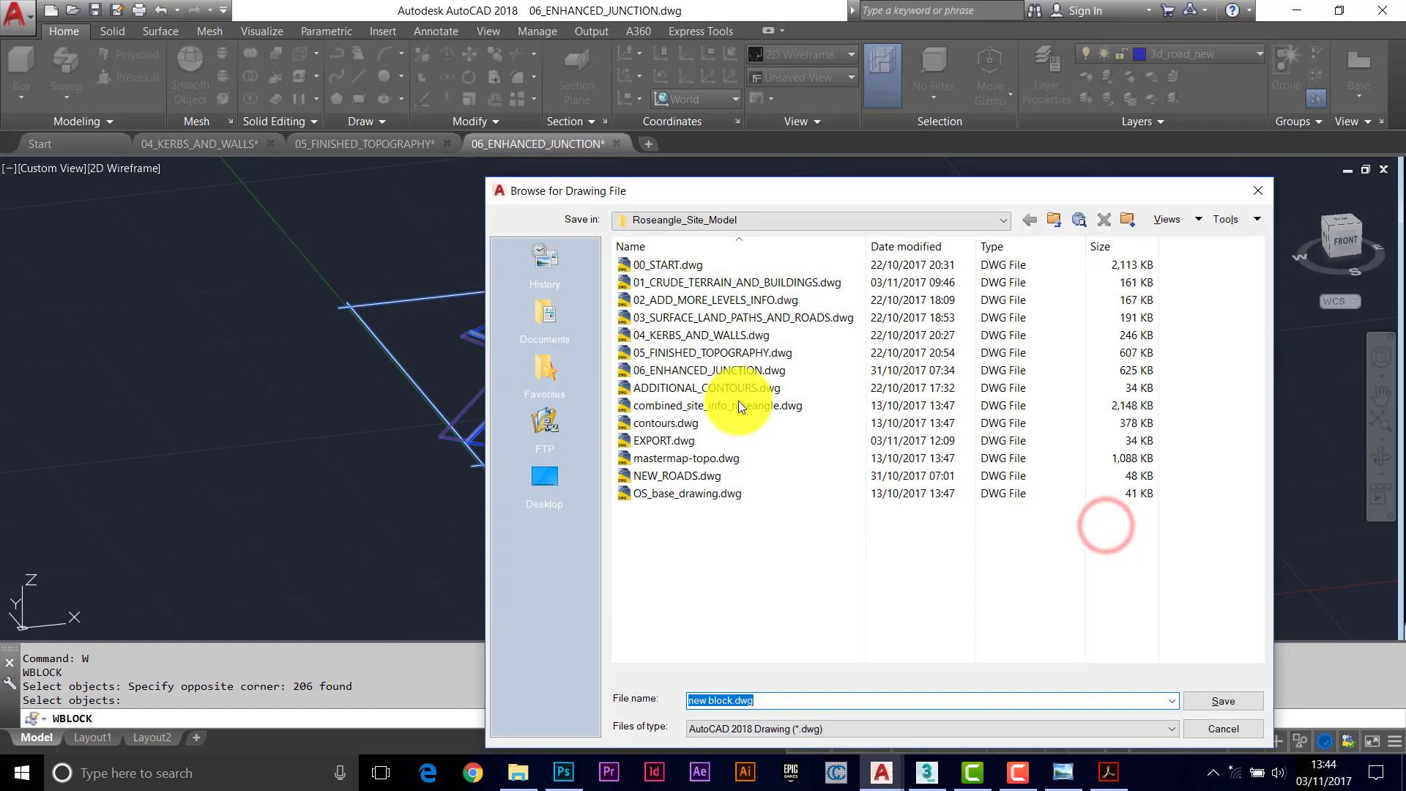
left_click(650, 440)
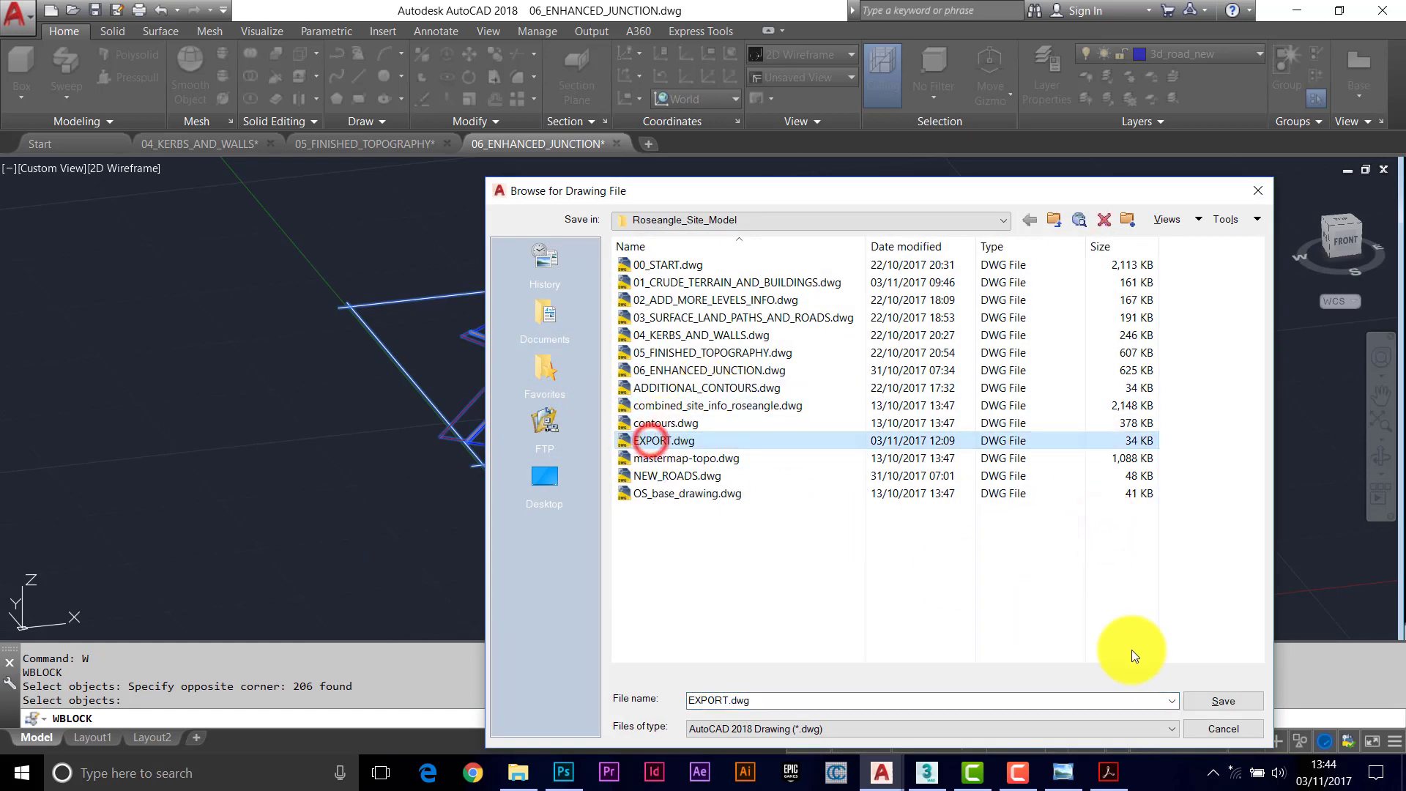
left_click(1221, 700)
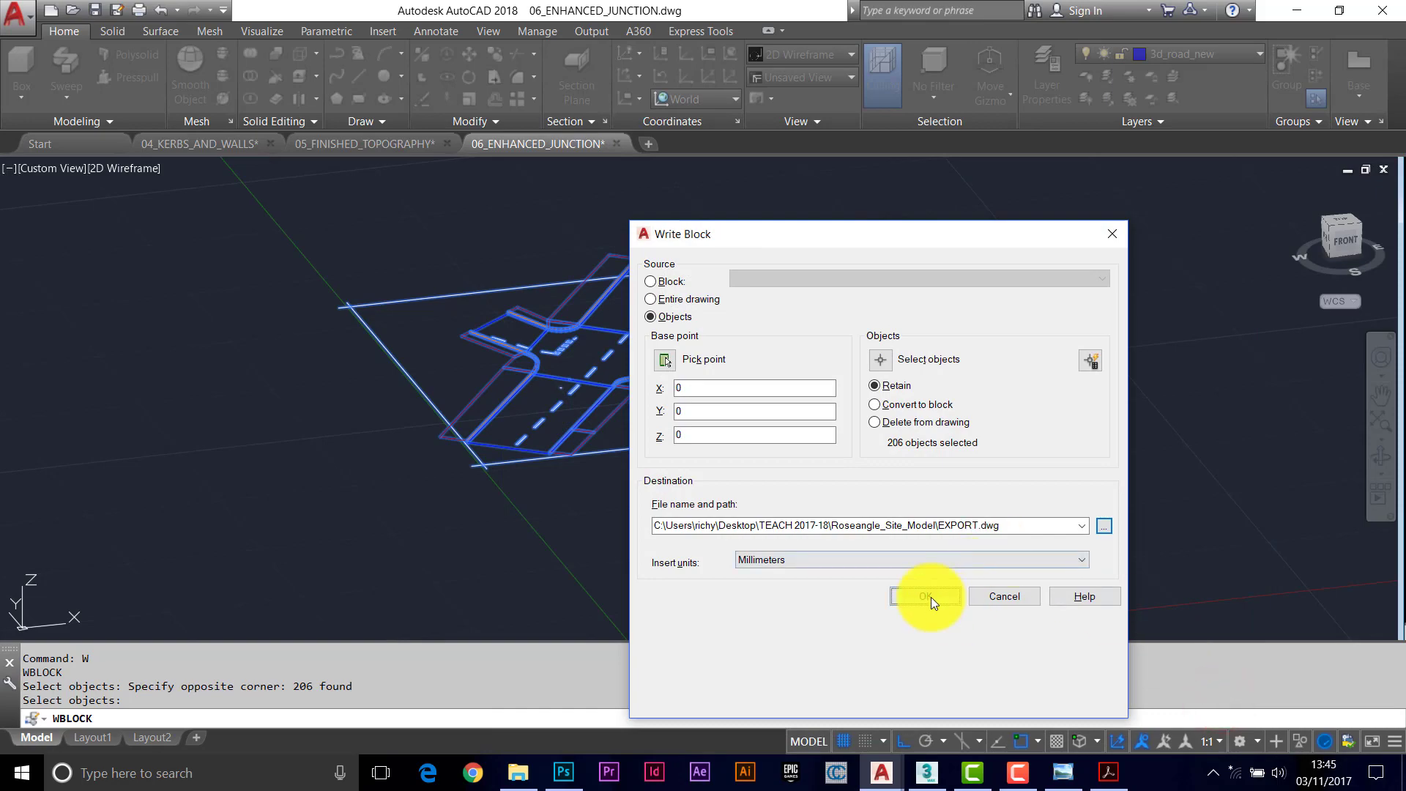
left_click(930, 596)
left_click(608, 354)
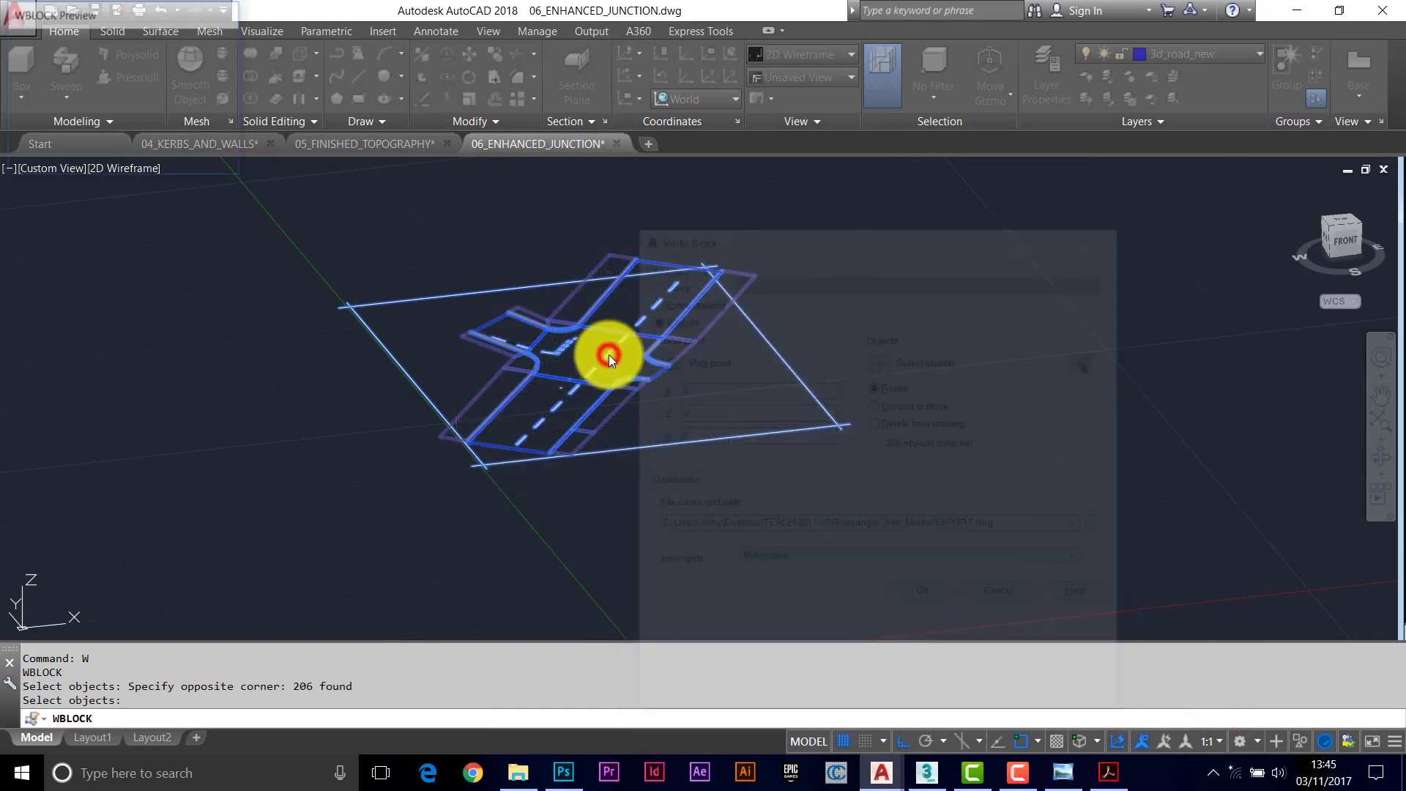
Step: Switch to 3ds Max and open 03_FINISHED_MODEL.max from Roseangle_Site_Model without saving the current scene, removing all missing external files
left_click(927, 772)
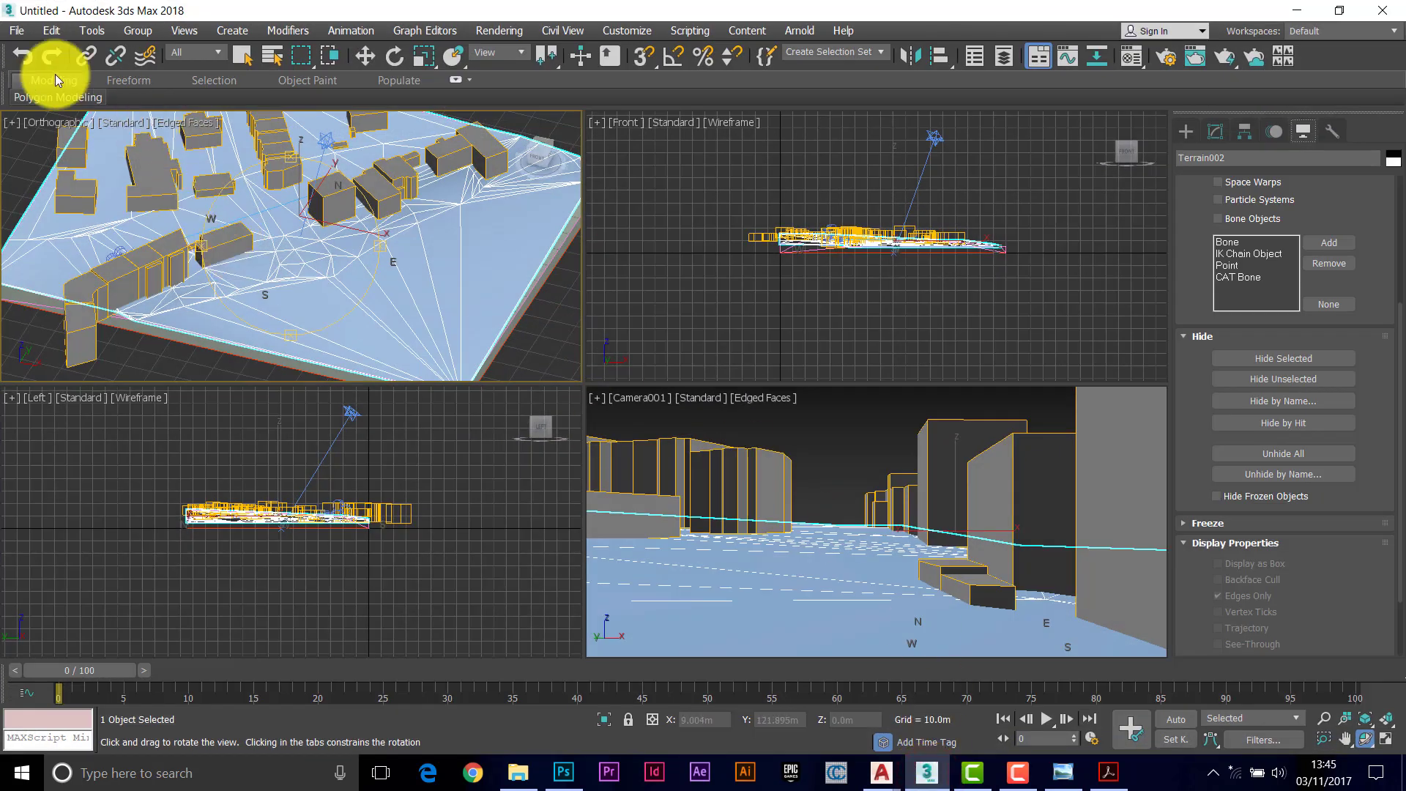
left_click(17, 31)
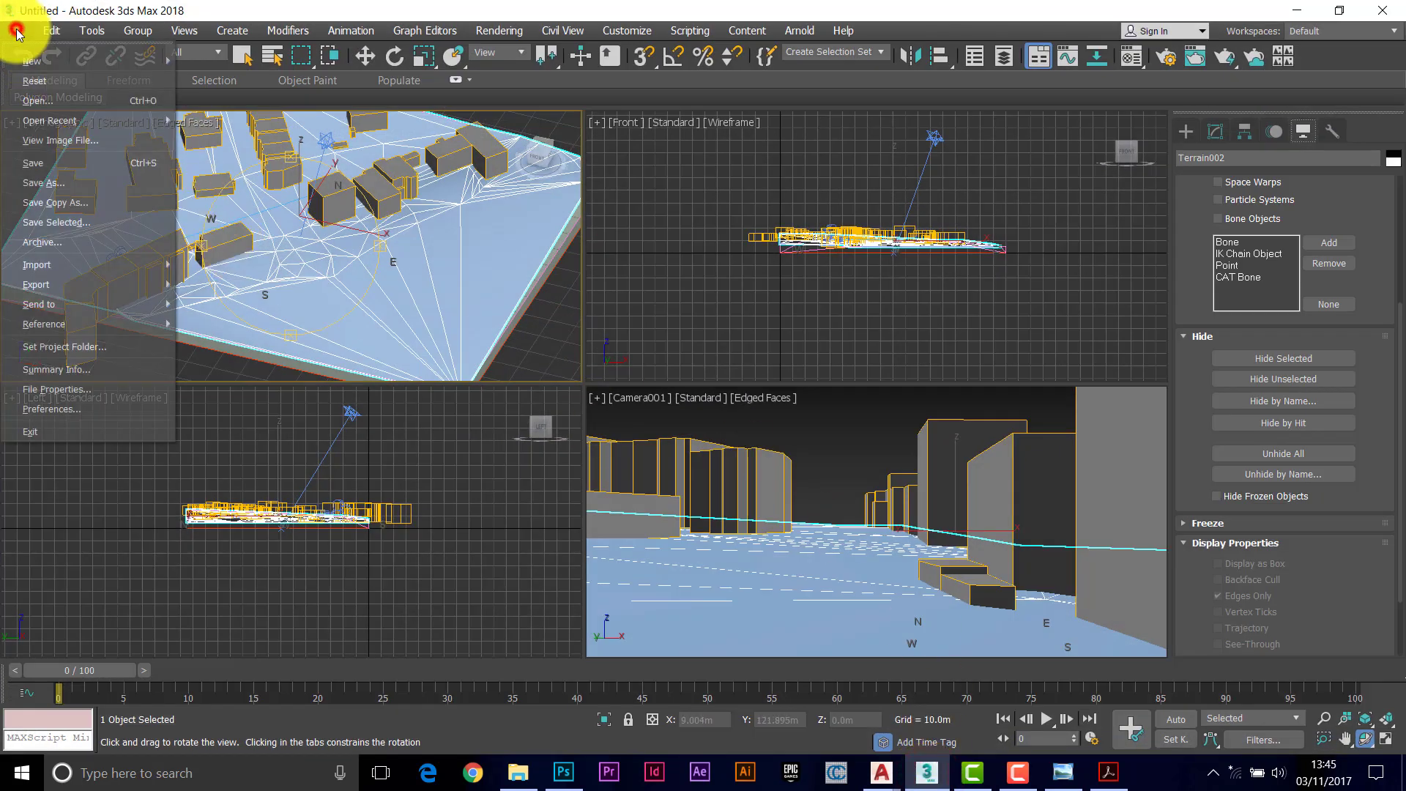
left_click(42, 97)
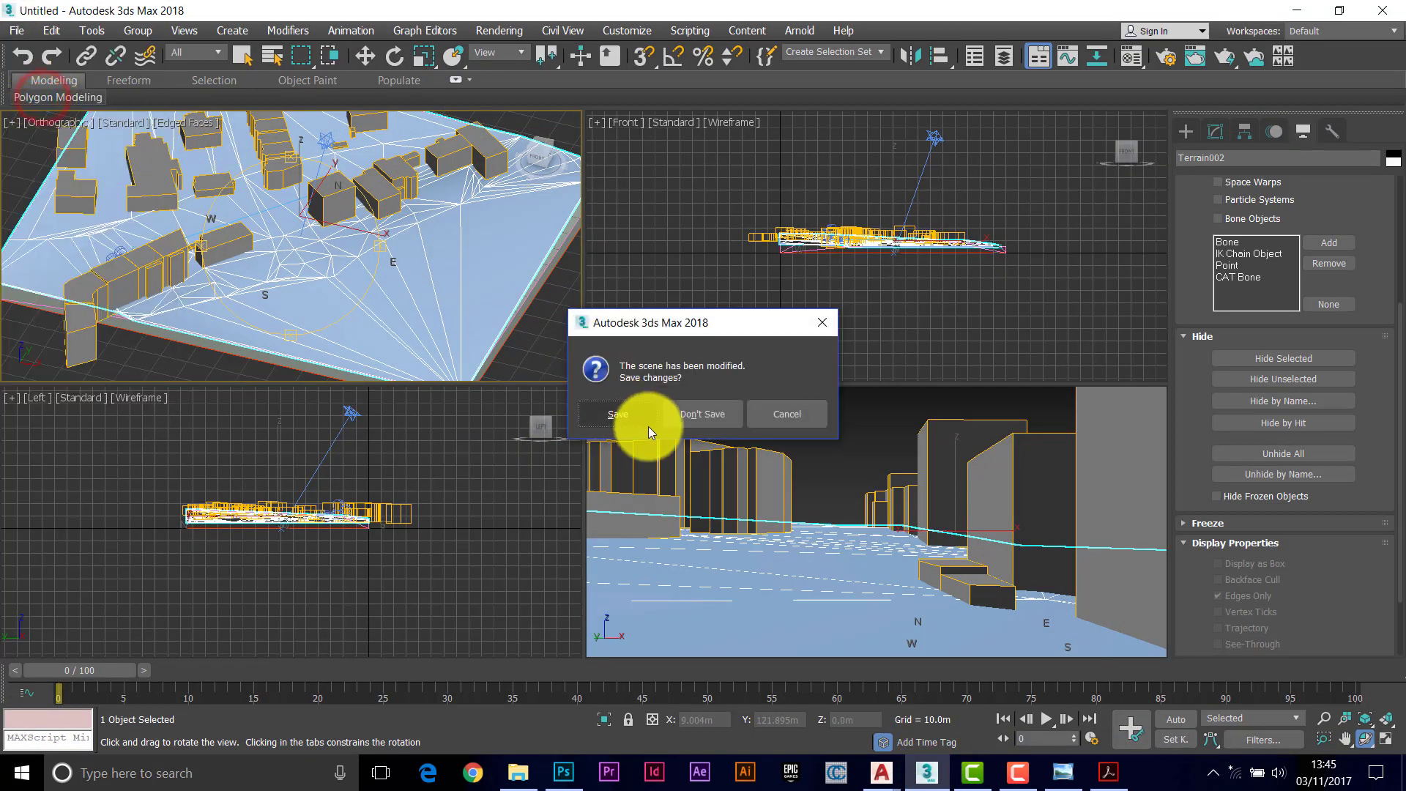
left_click(697, 415)
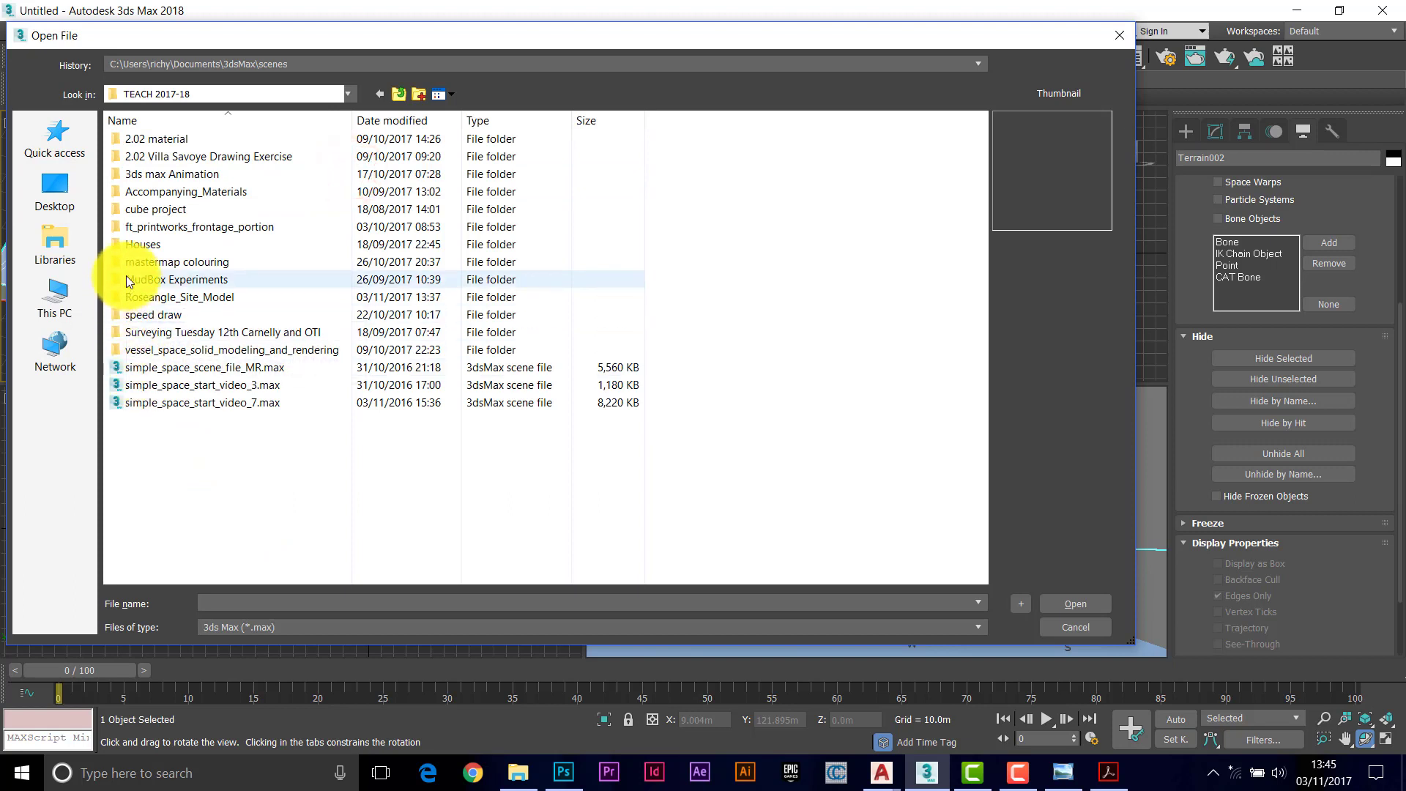
double_click(137, 297)
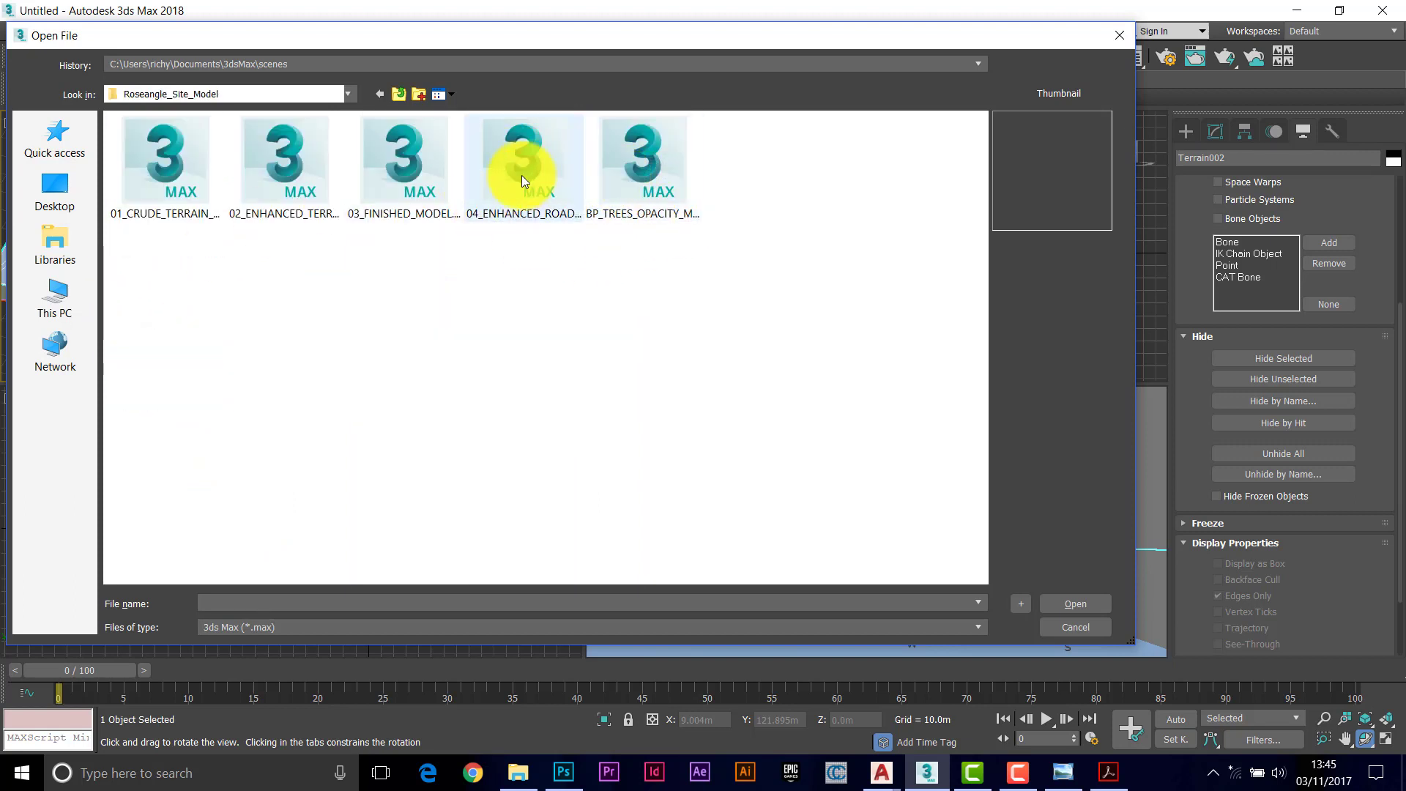
left_click(412, 161)
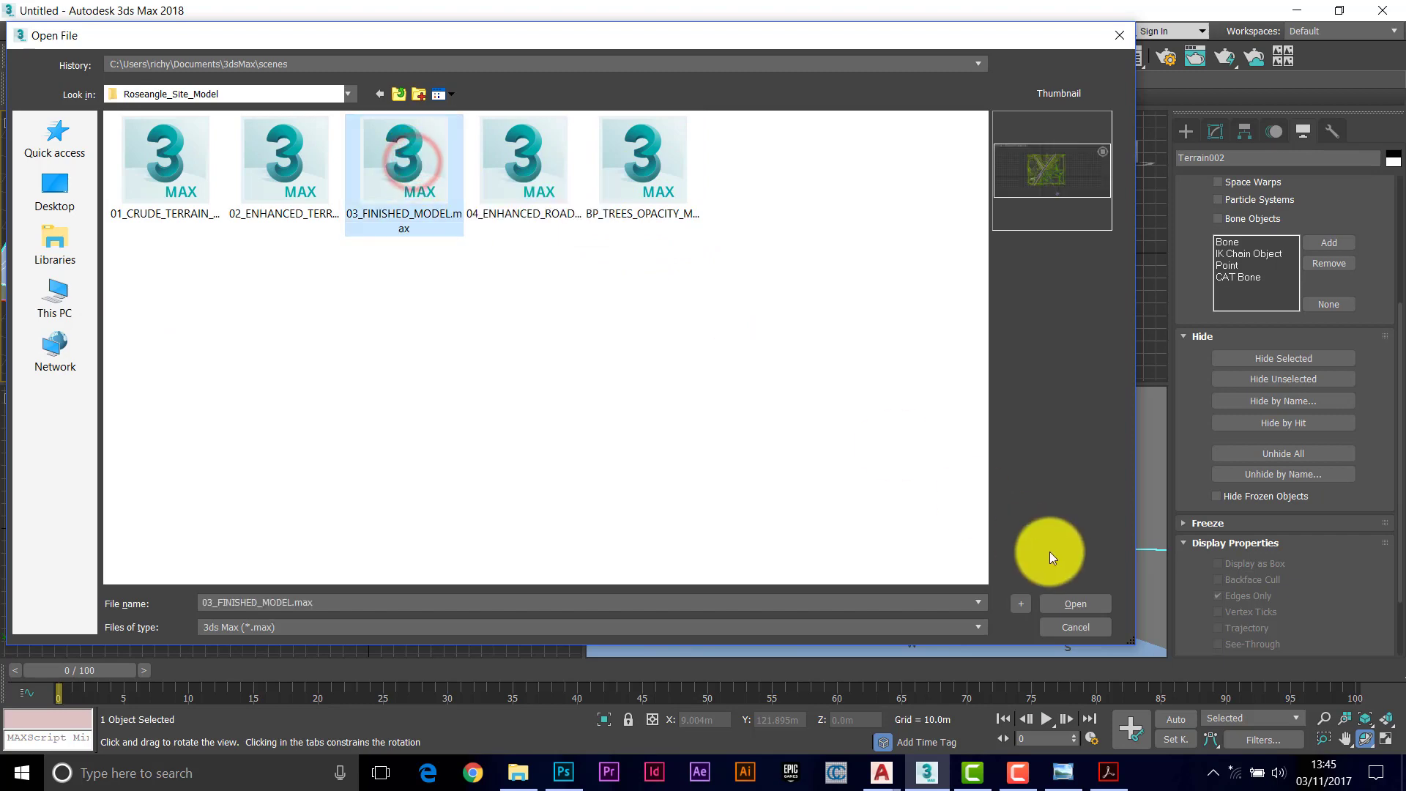
left_click(1066, 603)
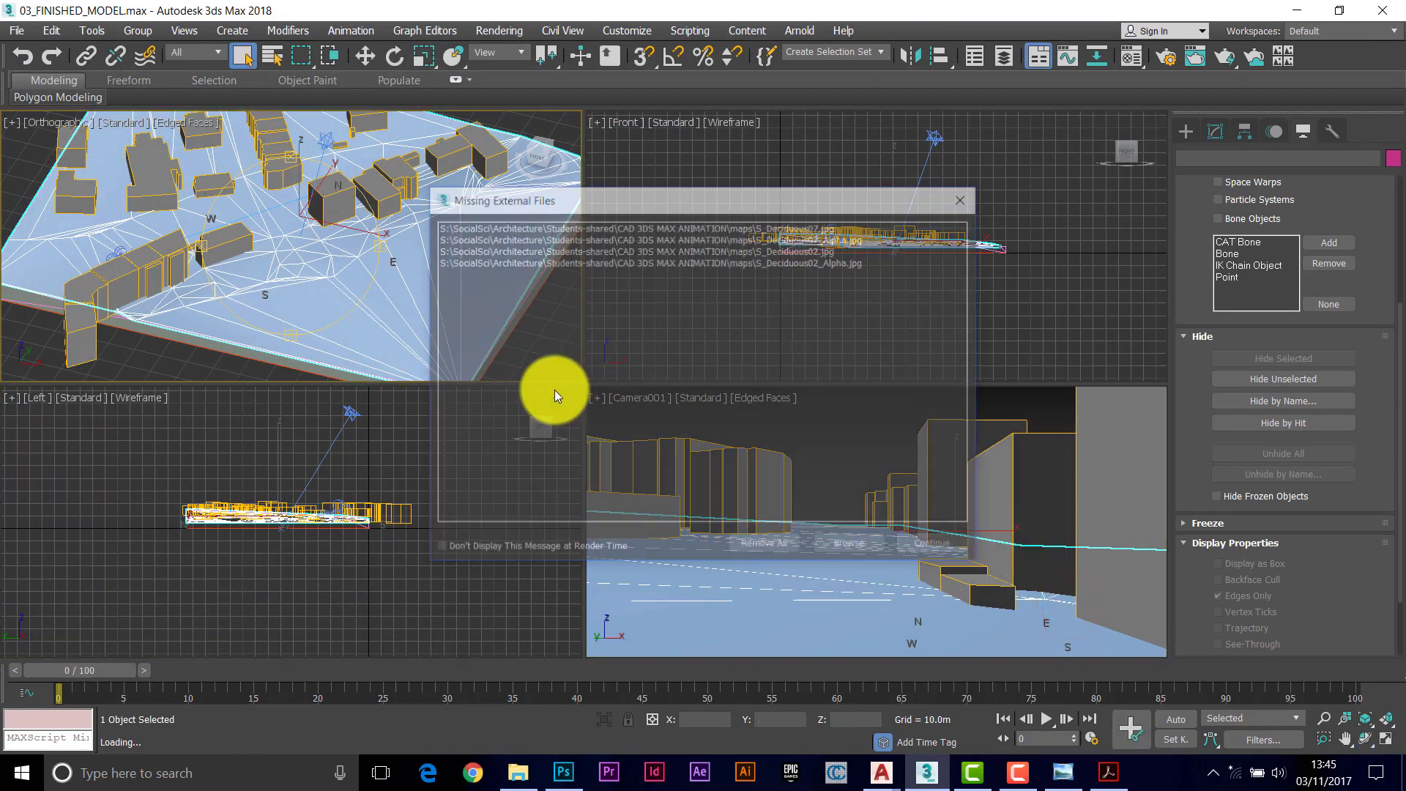
left_click(768, 545)
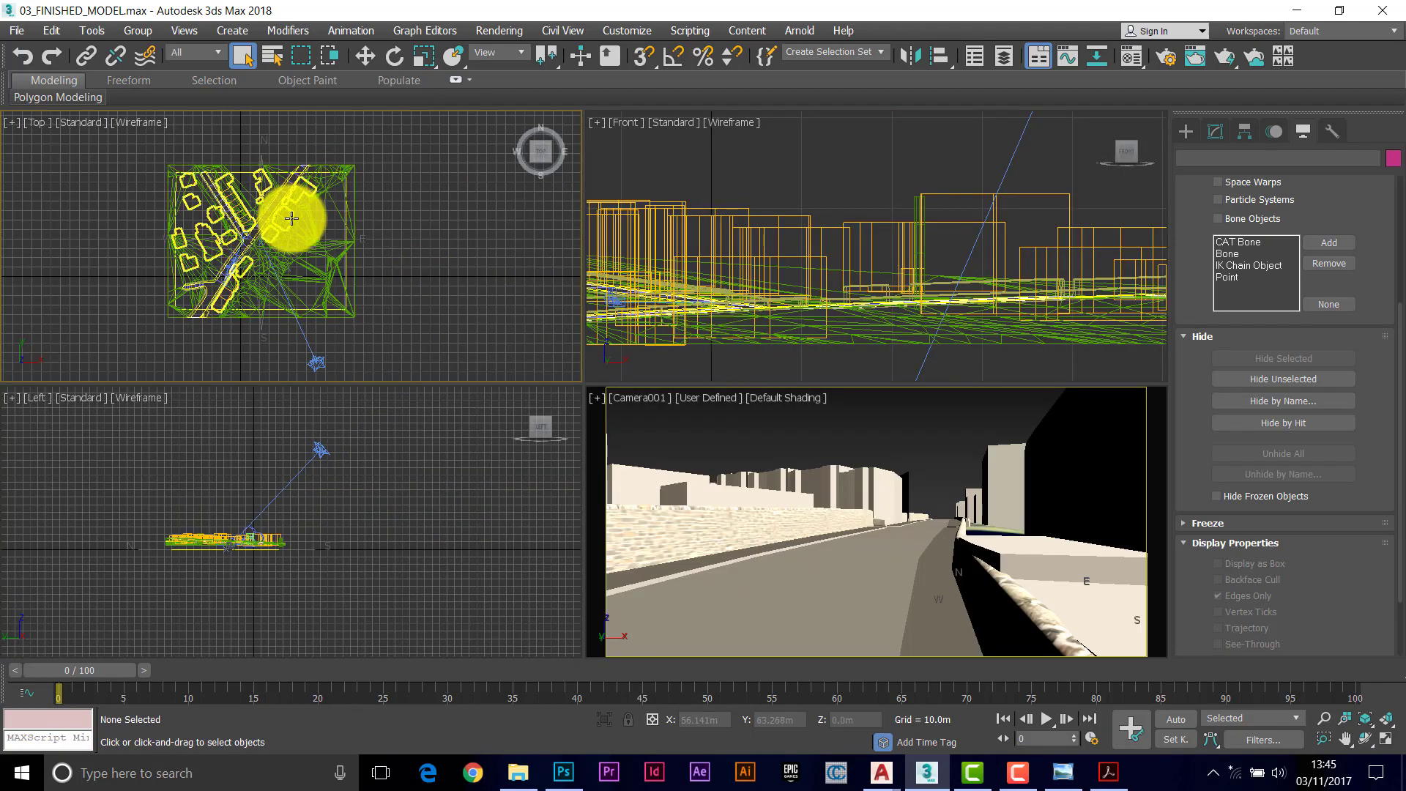
Step: Frame the road junction in the Top view and show it in an orbited Orthographic view with Default Shading
scroll(239, 242, "up", 4)
scroll(261, 230, "up", 3)
middle_click_drag(260, 229, 336, 214)
key("ctrl+r")
left_click_drag(876, 220, 877, 286)
left_click(766, 122)
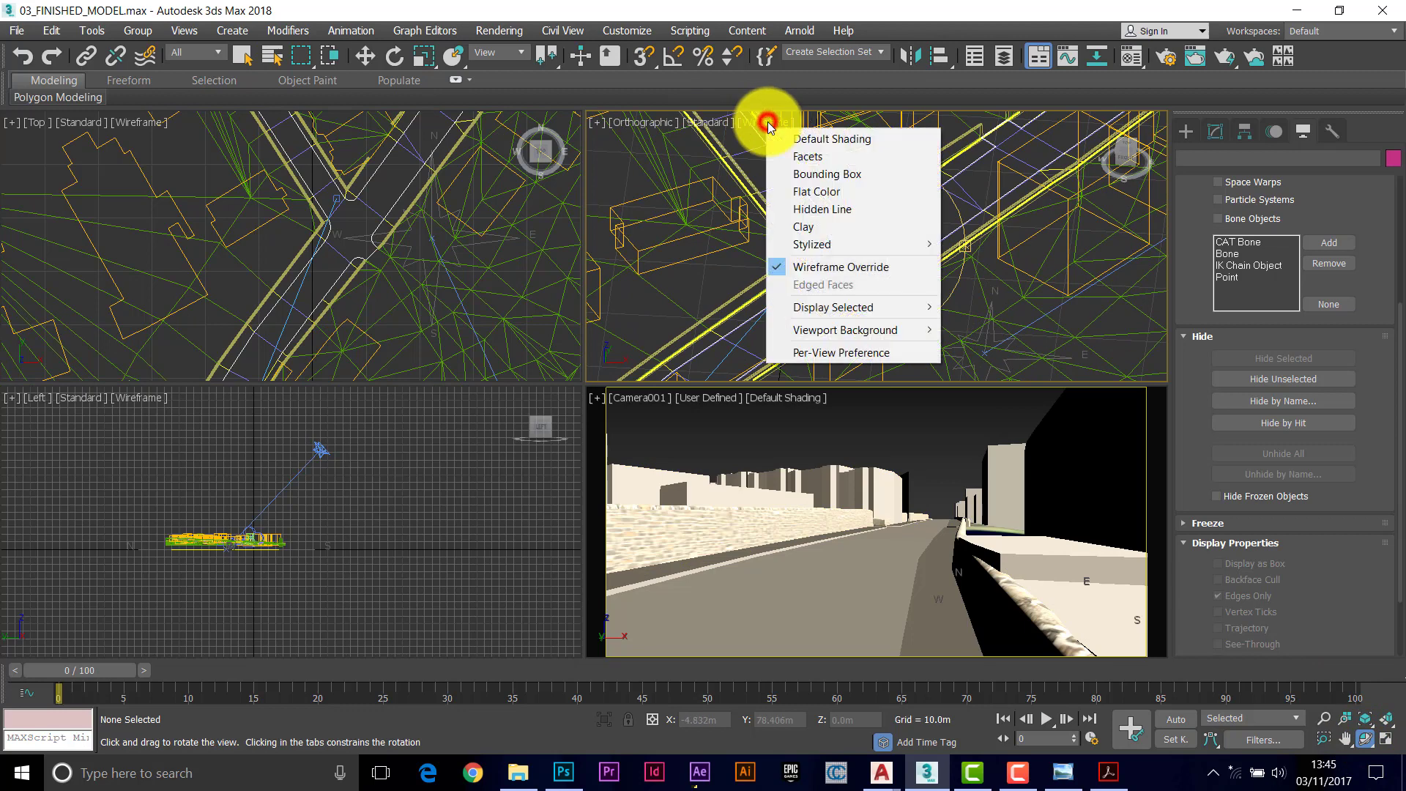
left_click(810, 140)
scroll(903, 238, "up", 3)
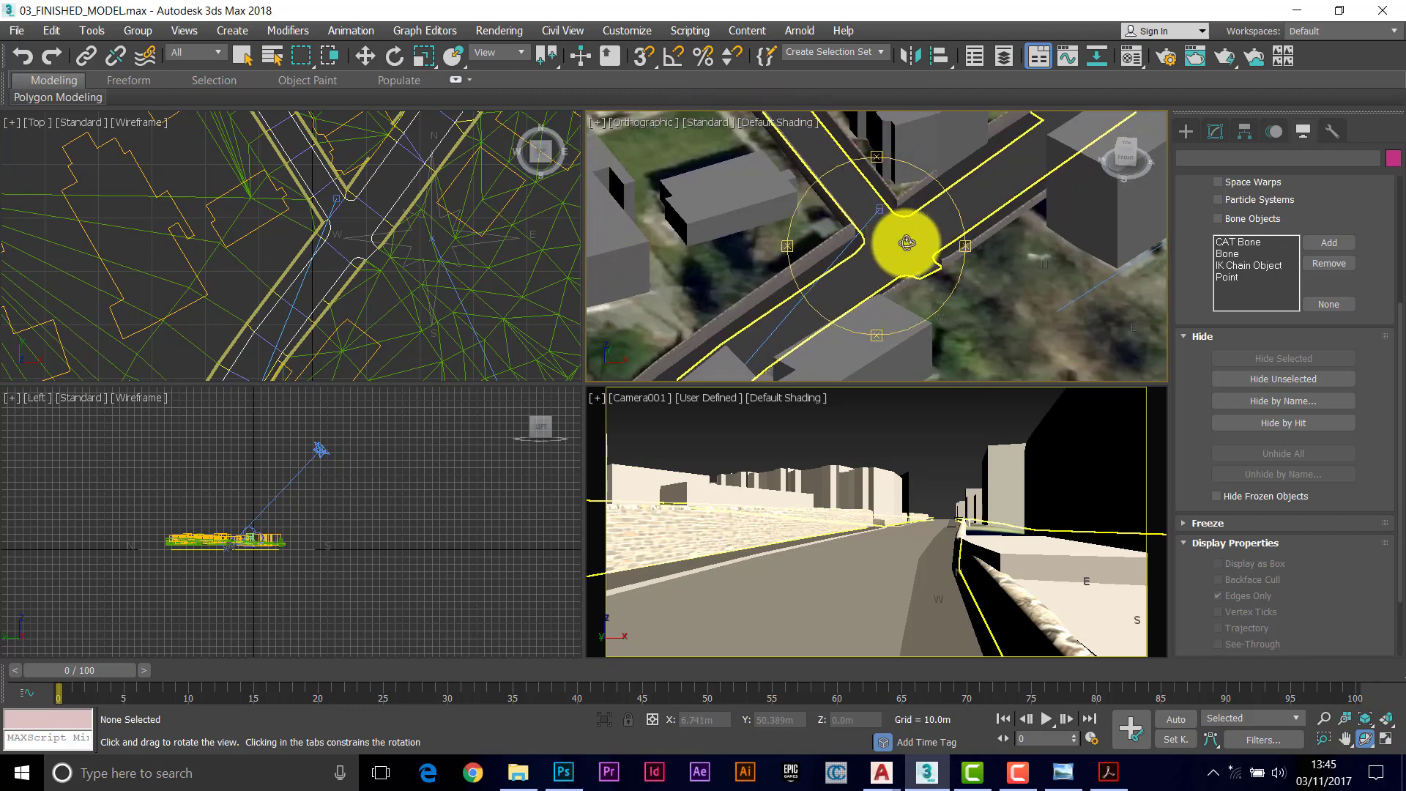
left_click_drag(912, 242, 903, 264)
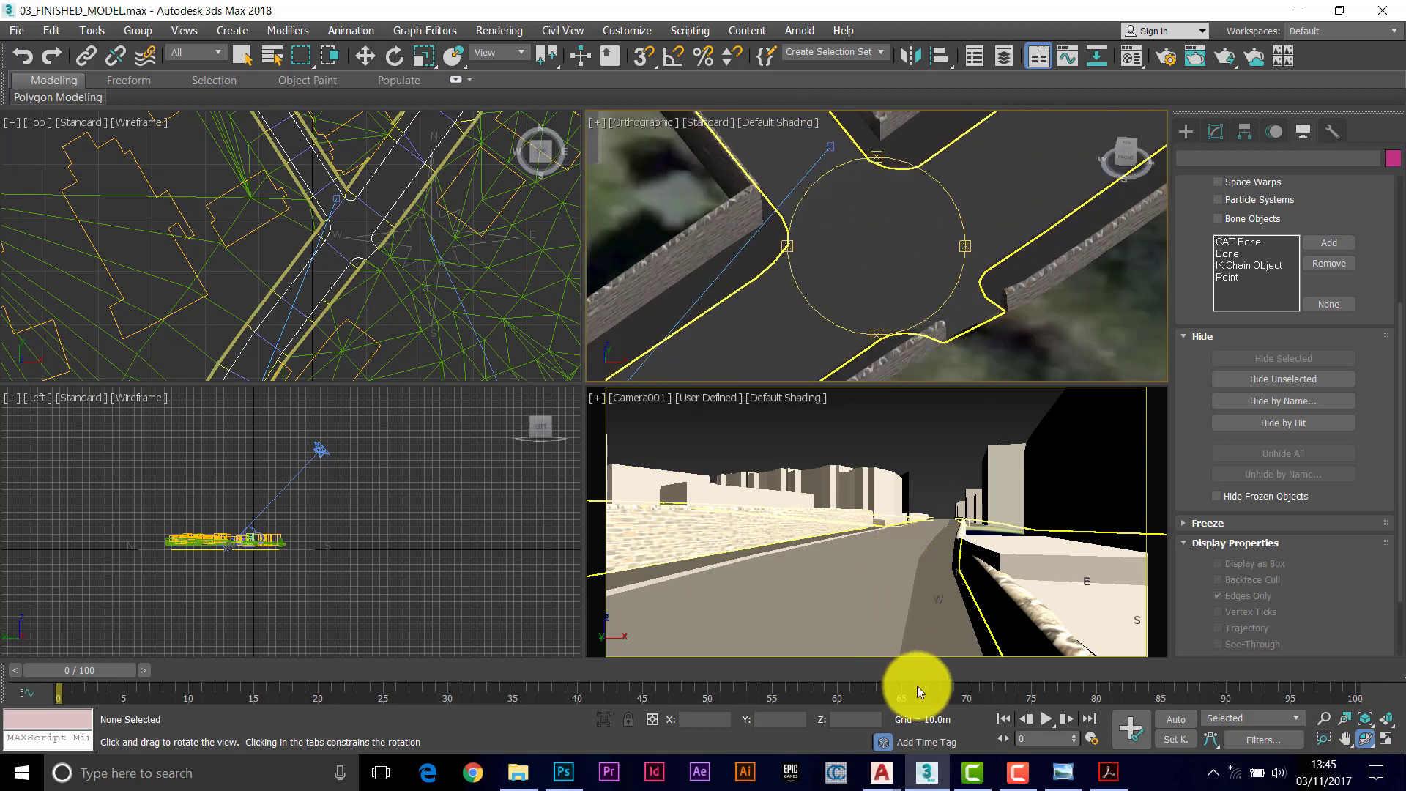
Step: Compare the enhanced junction render with CRUDE_JUNCTION.jpg in Windows Photo Viewer
left_click(1063, 778)
left_click(663, 730)
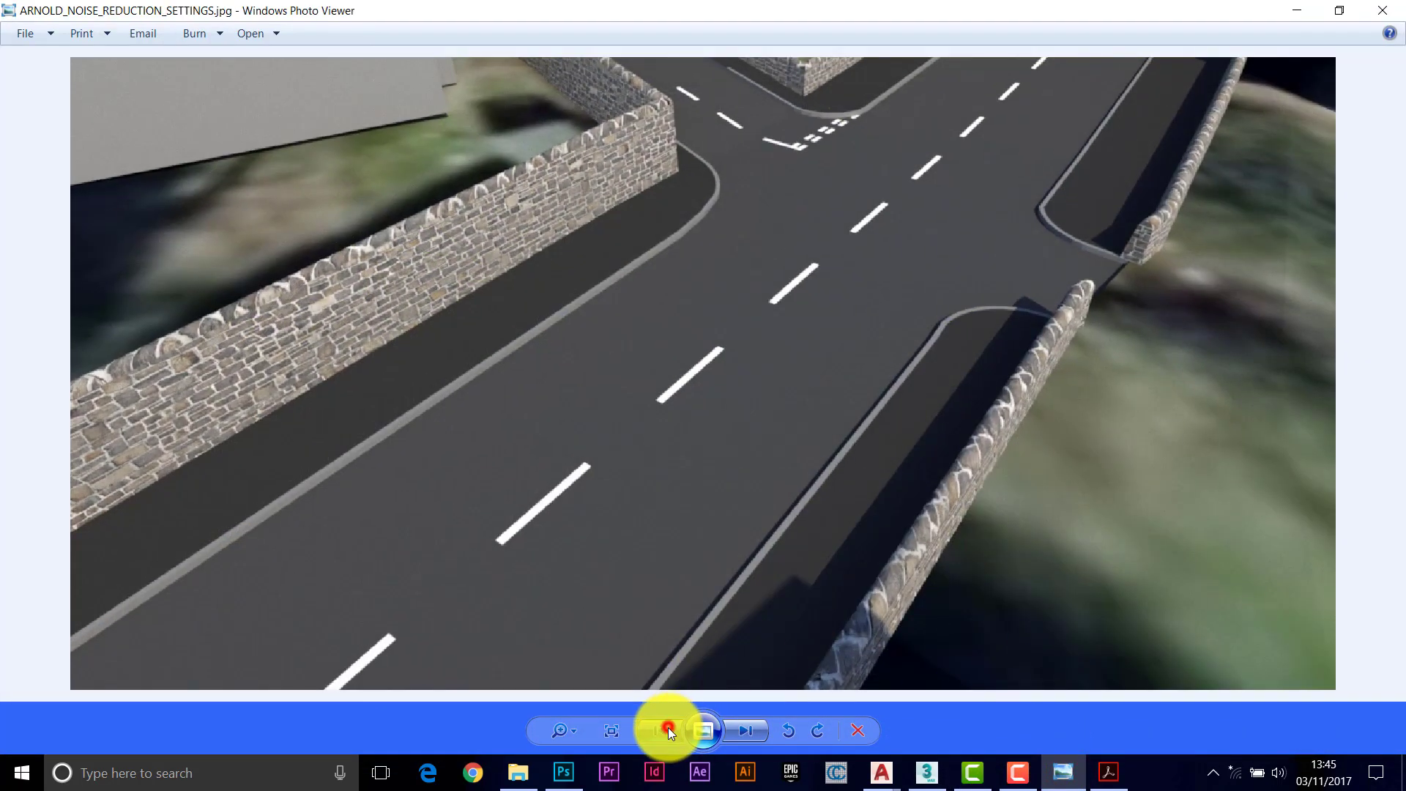
left_click(741, 729)
left_click(753, 729)
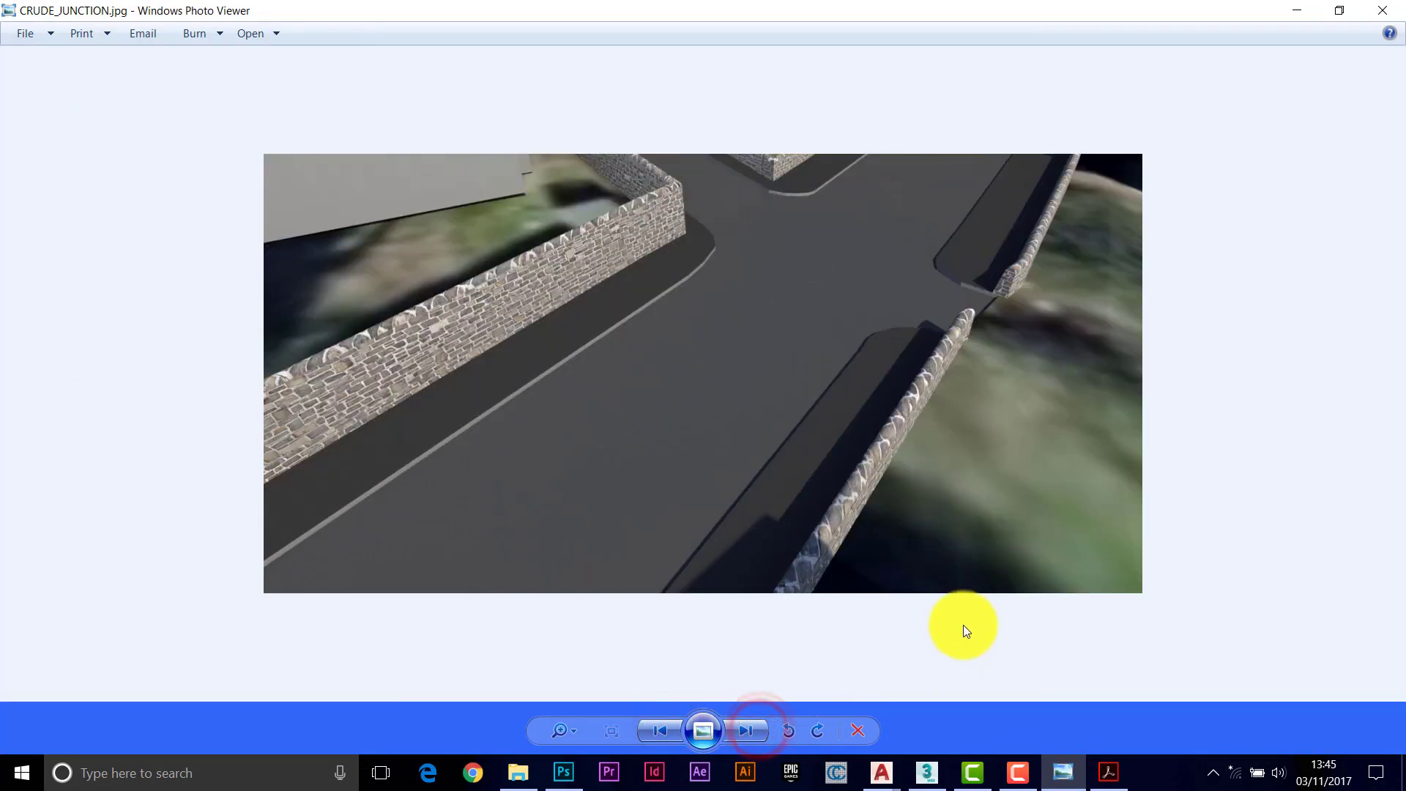
Step: Return to 3ds Max, select the 3d_roads_surface mesh and start editing it at face level
left_click(930, 770)
middle_click_drag(768, 244, 810, 227)
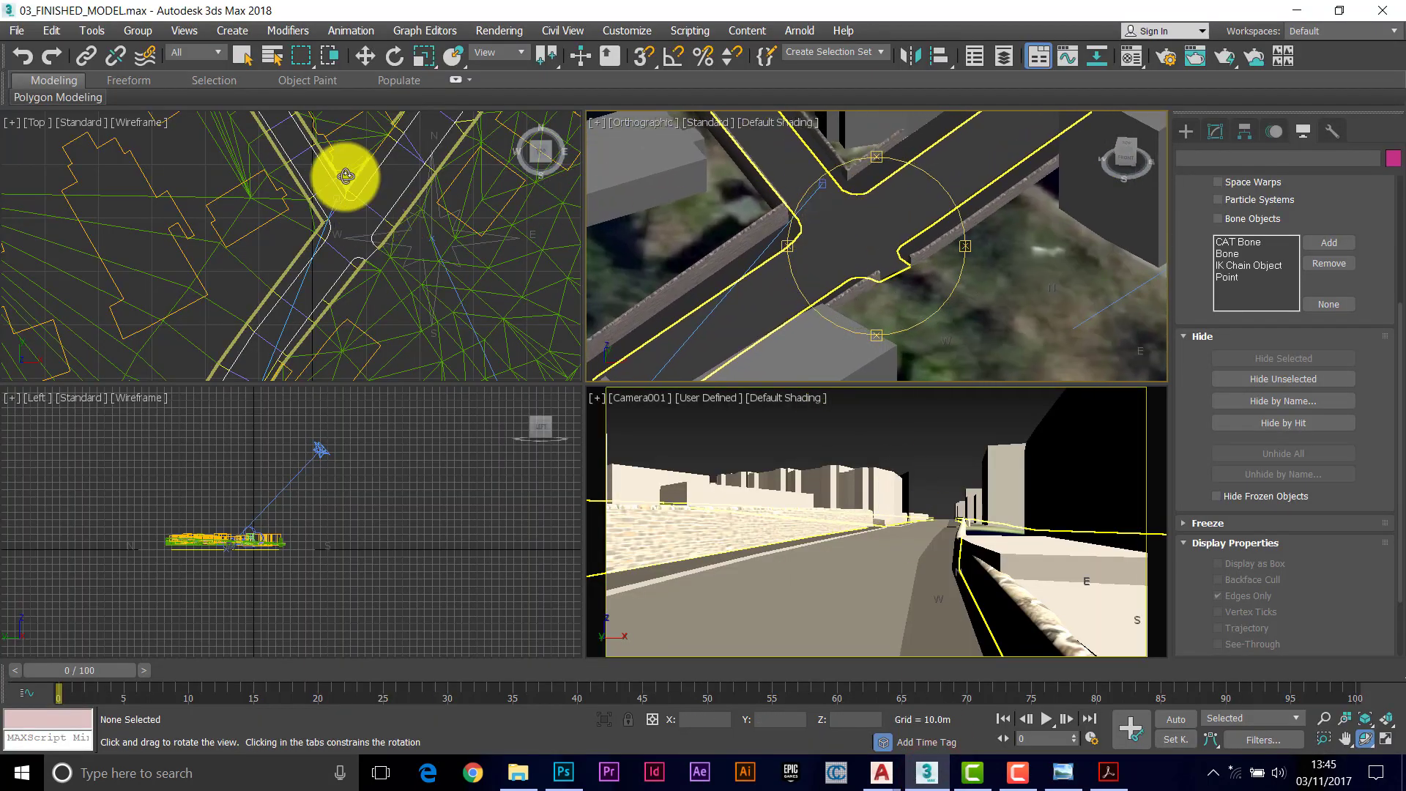
left_click(246, 55)
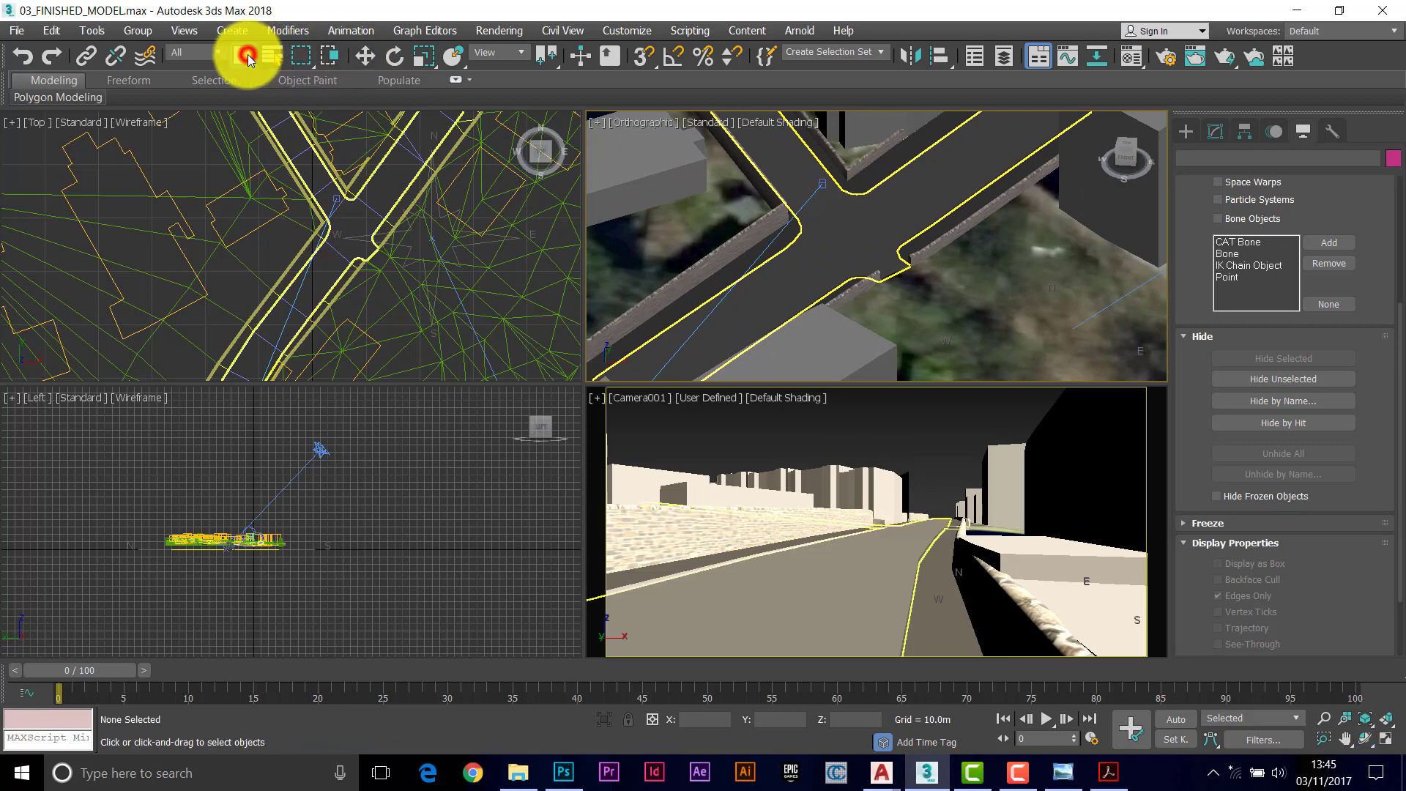
left_click(367, 205)
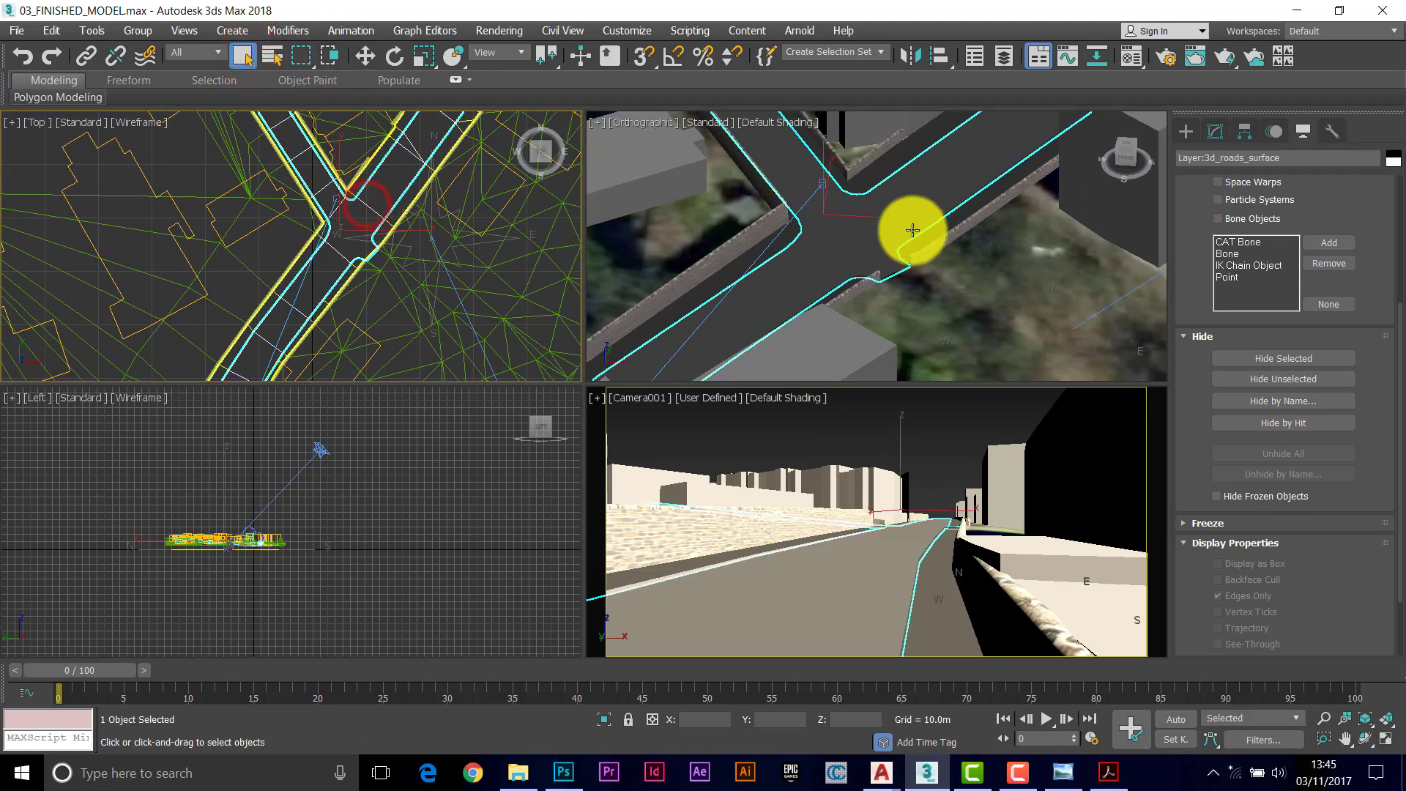
left_click(1213, 130)
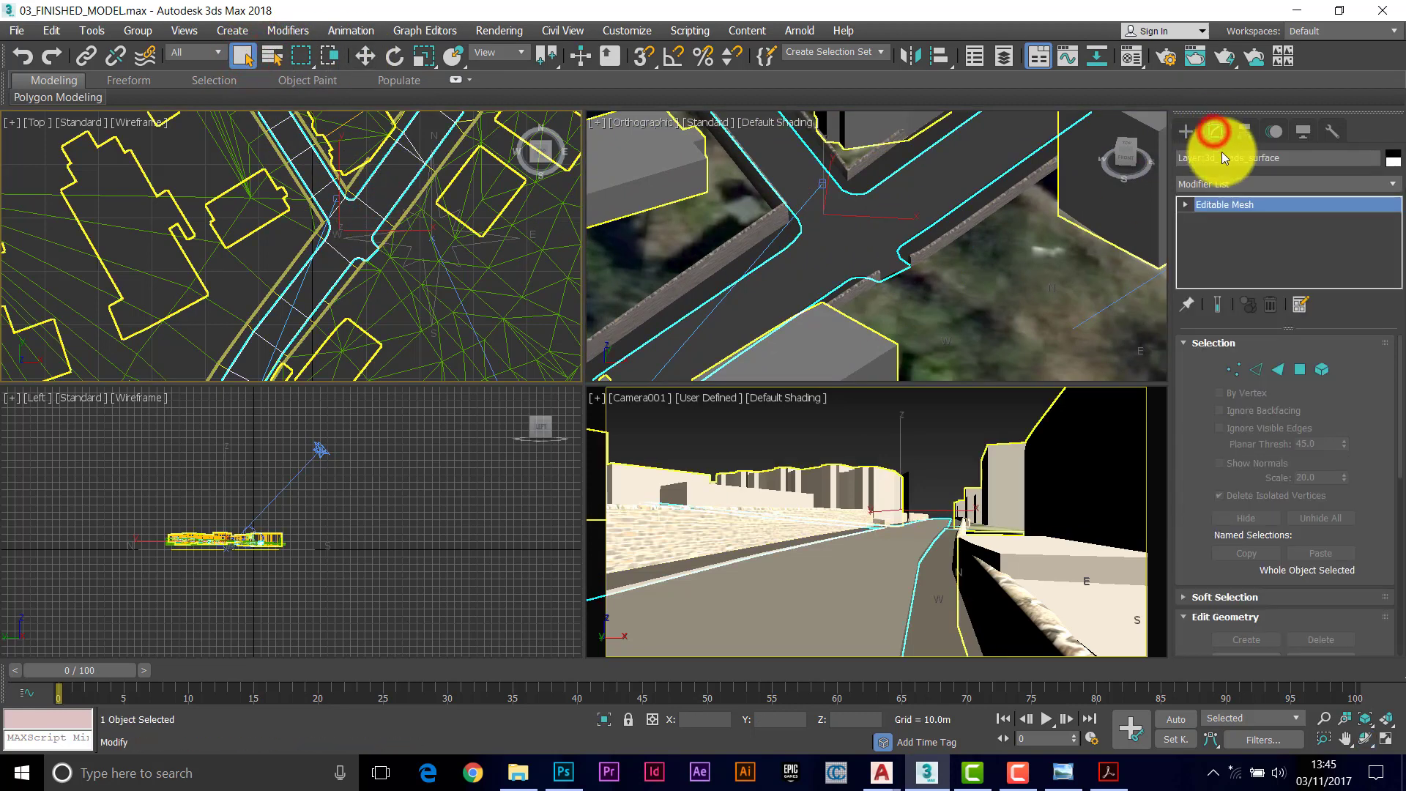
left_click(1278, 368)
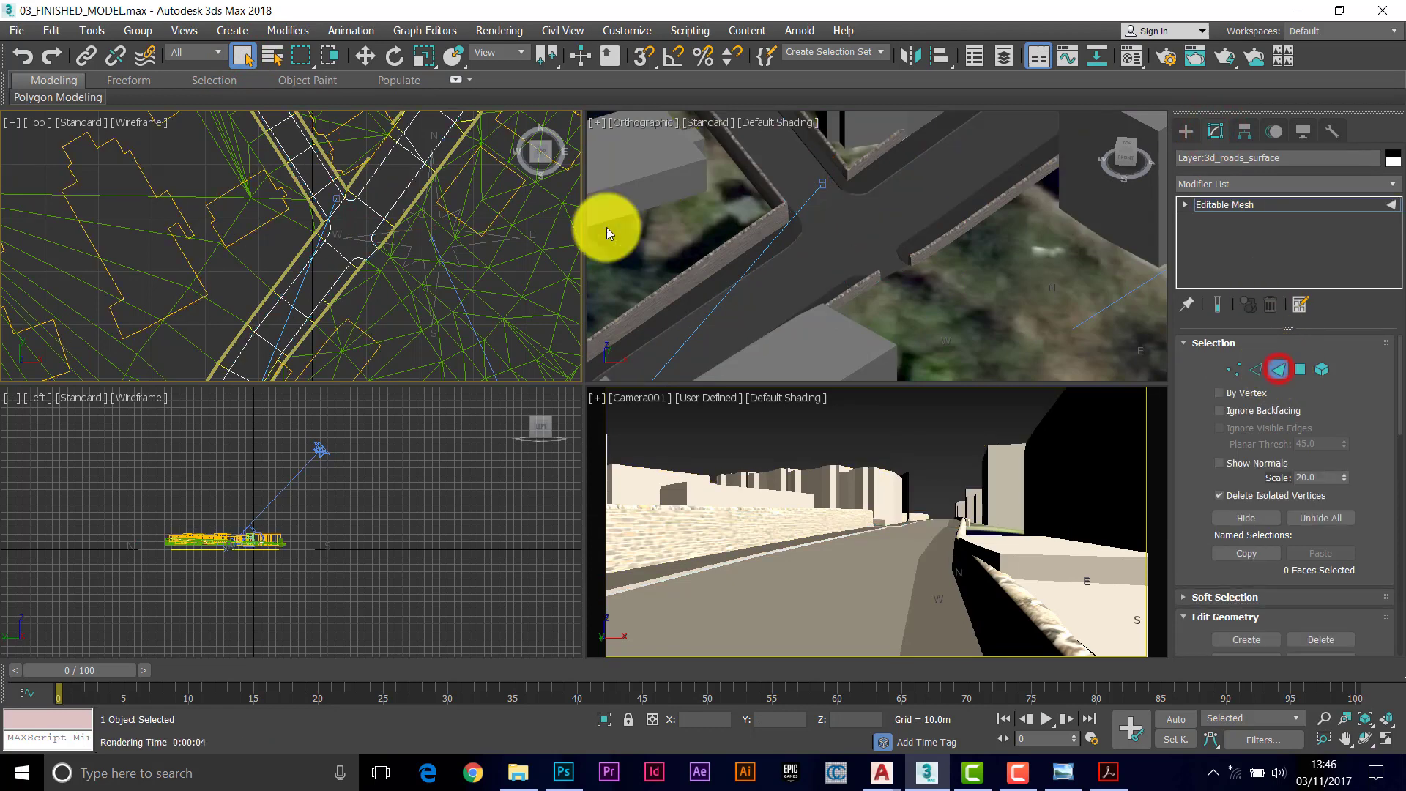
Step: Delete the road surface faces covering the junction and its adjoining stretches, and leave face editing
left_click(365, 174)
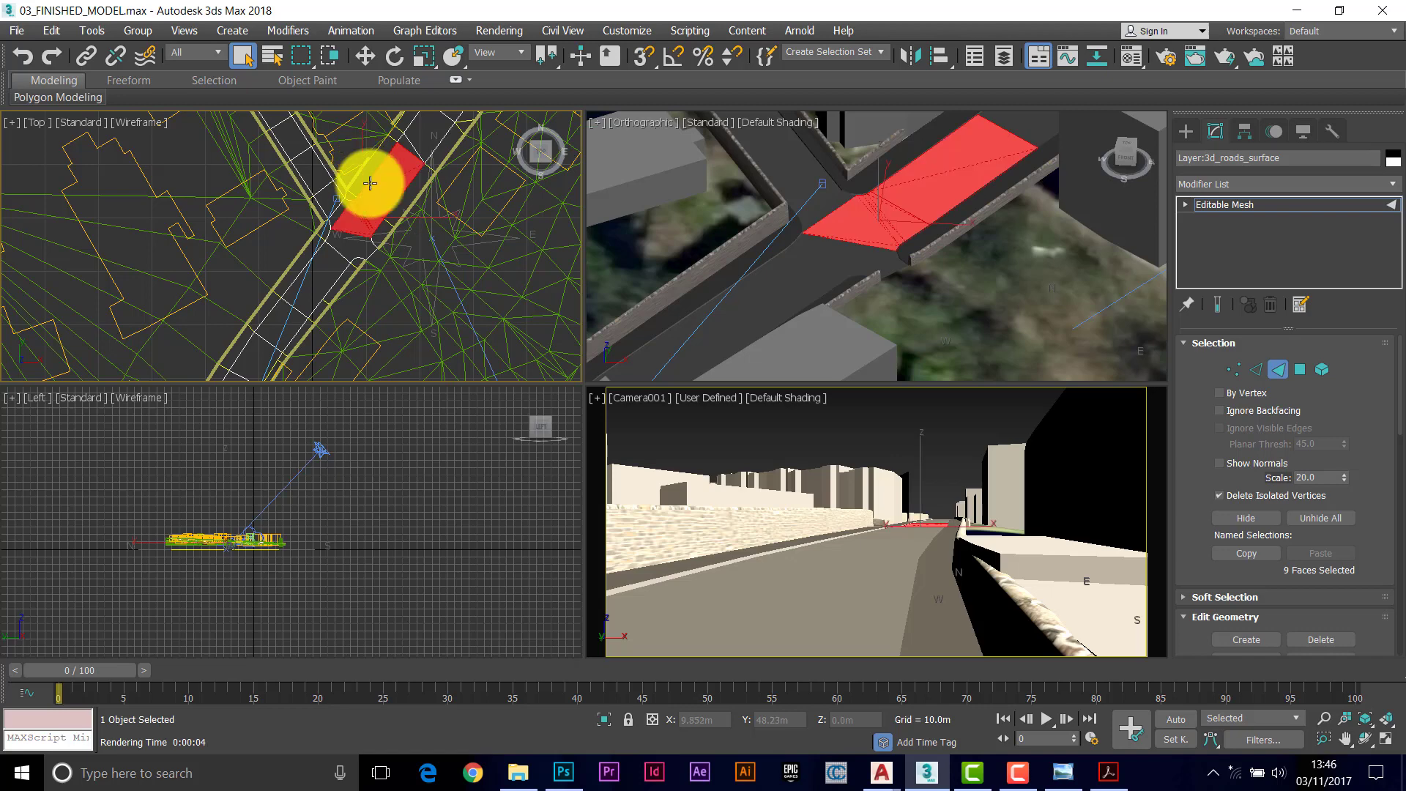
left_click(389, 225)
left_click_drag(404, 239, 327, 191)
key("Delete")
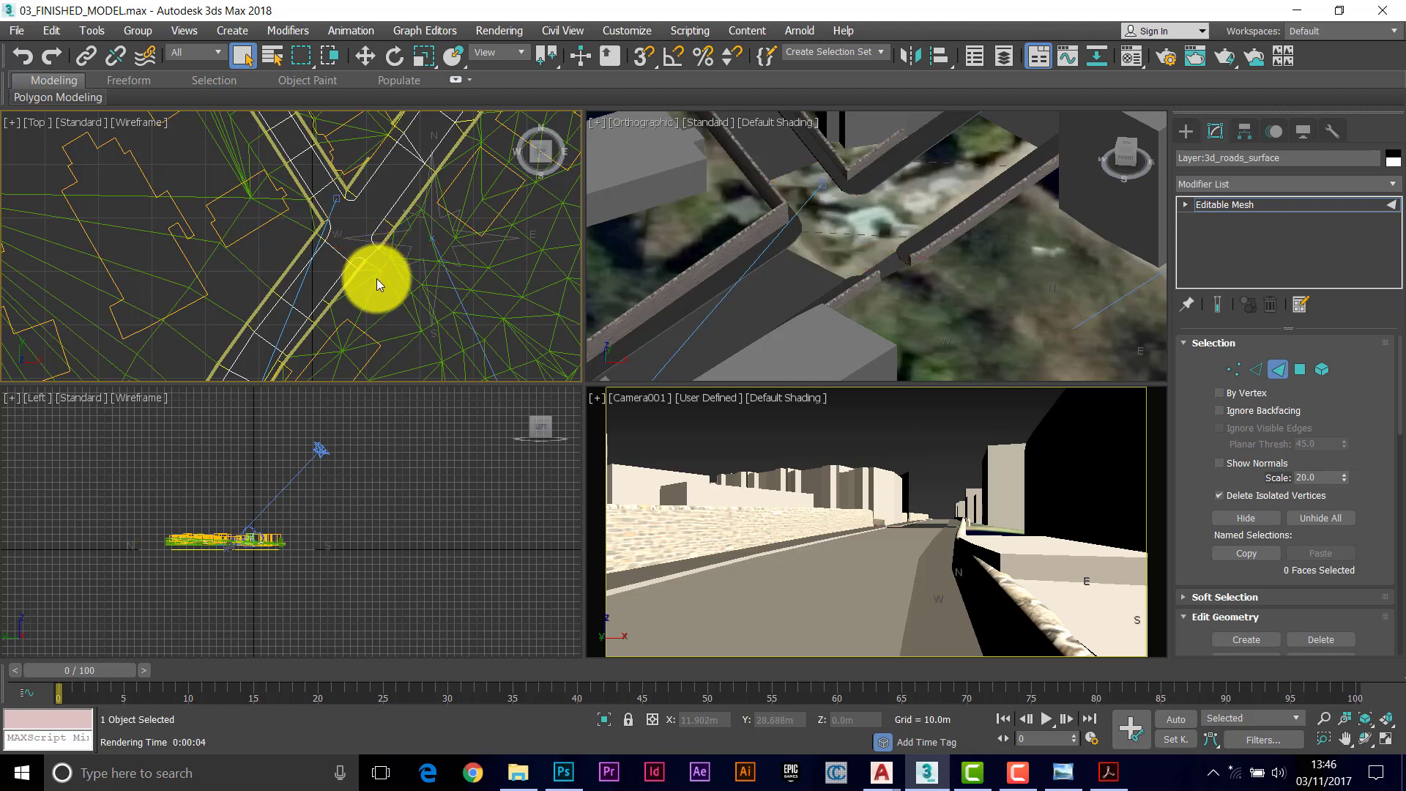
left_click_drag(377, 278, 297, 239)
key("Delete")
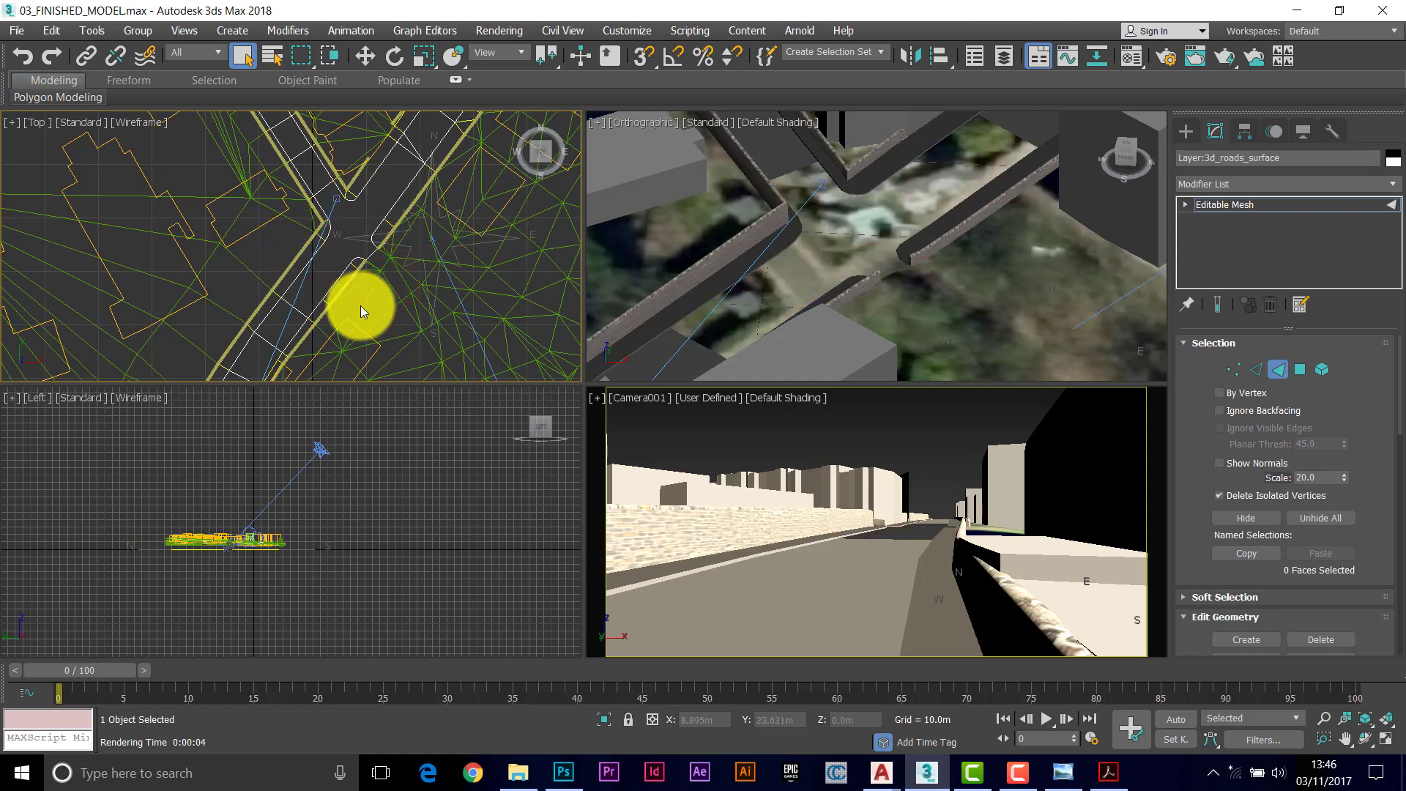
left_click(1280, 368)
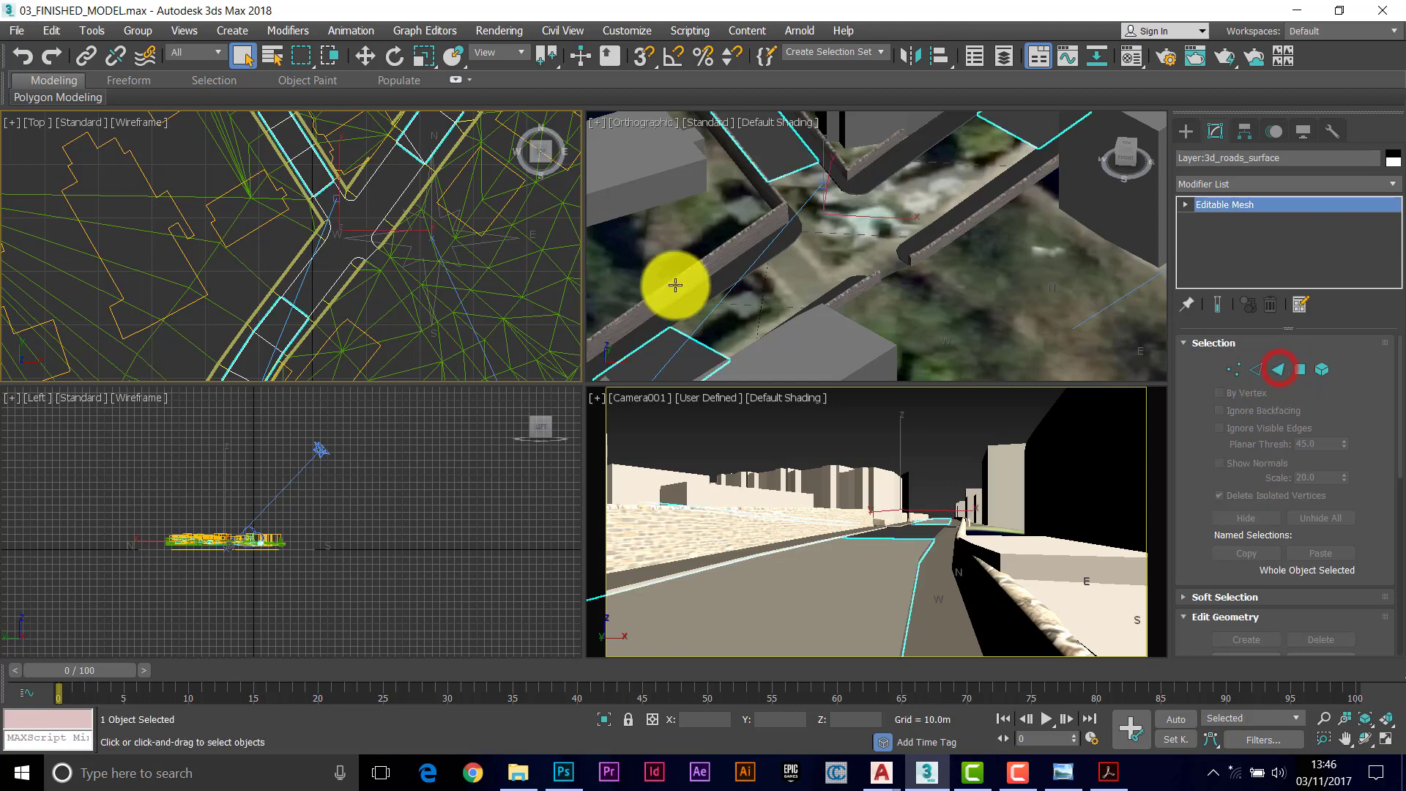
Step: Delete the faces of the 3d_kerb_face mesh around the junction and leave face editing
left_click(396, 202)
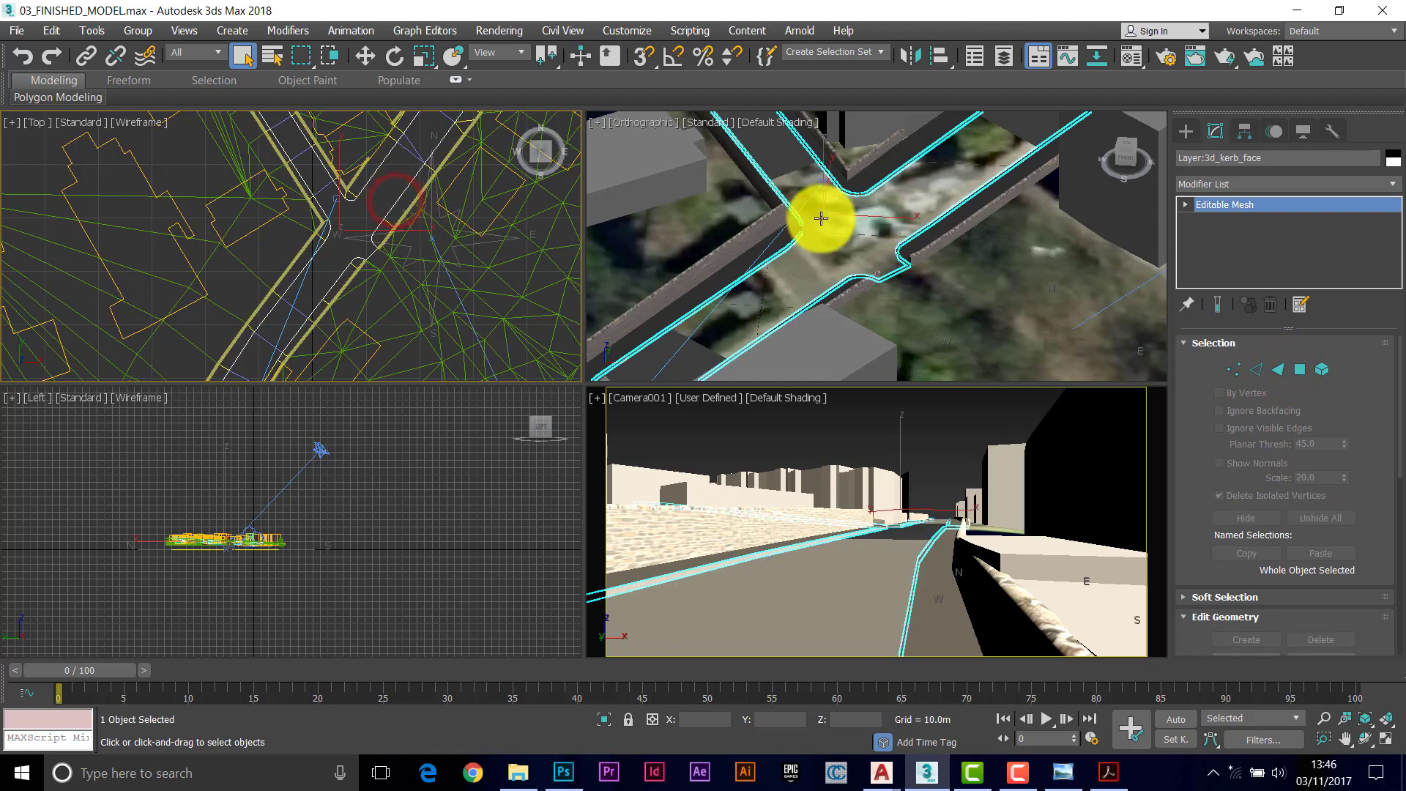
left_click(1279, 370)
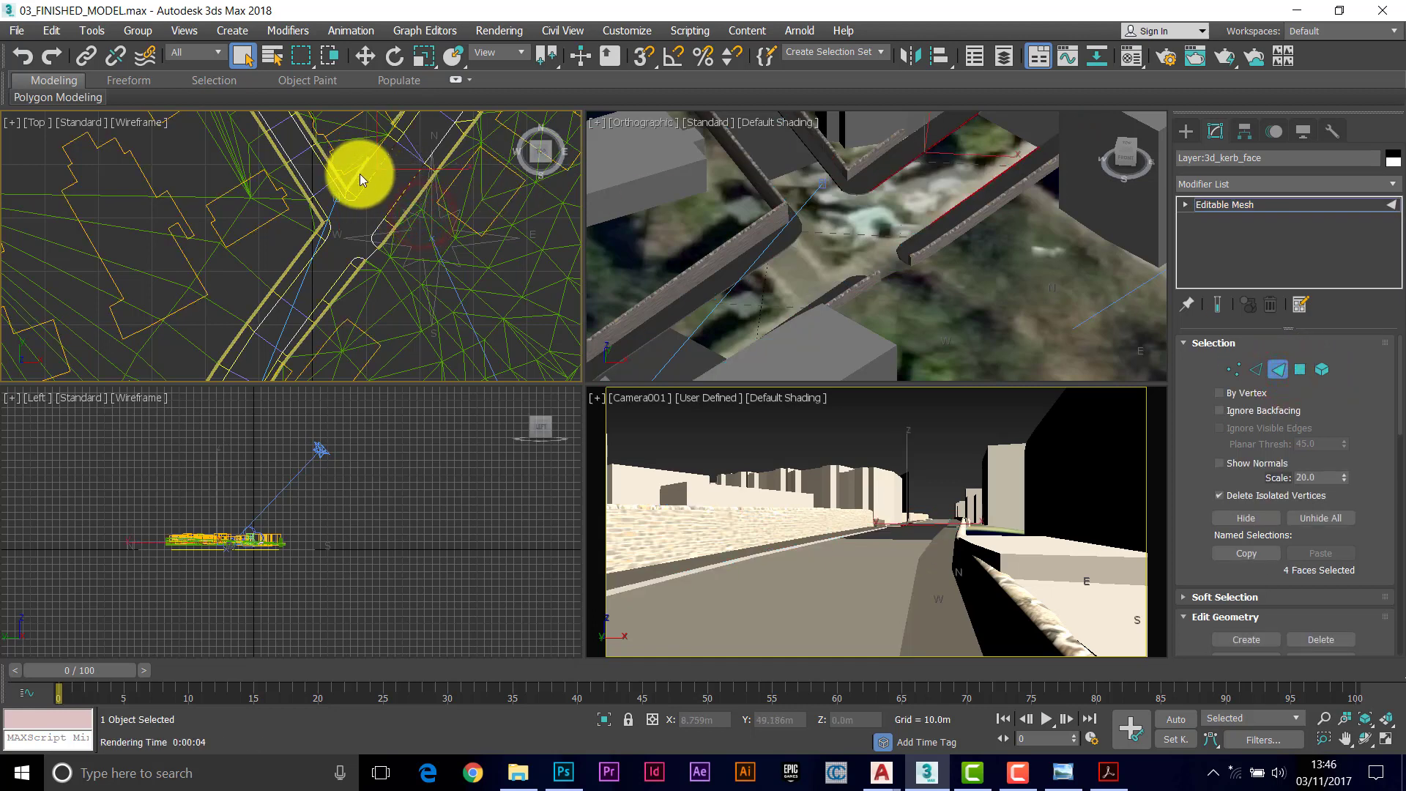
left_click(409, 254)
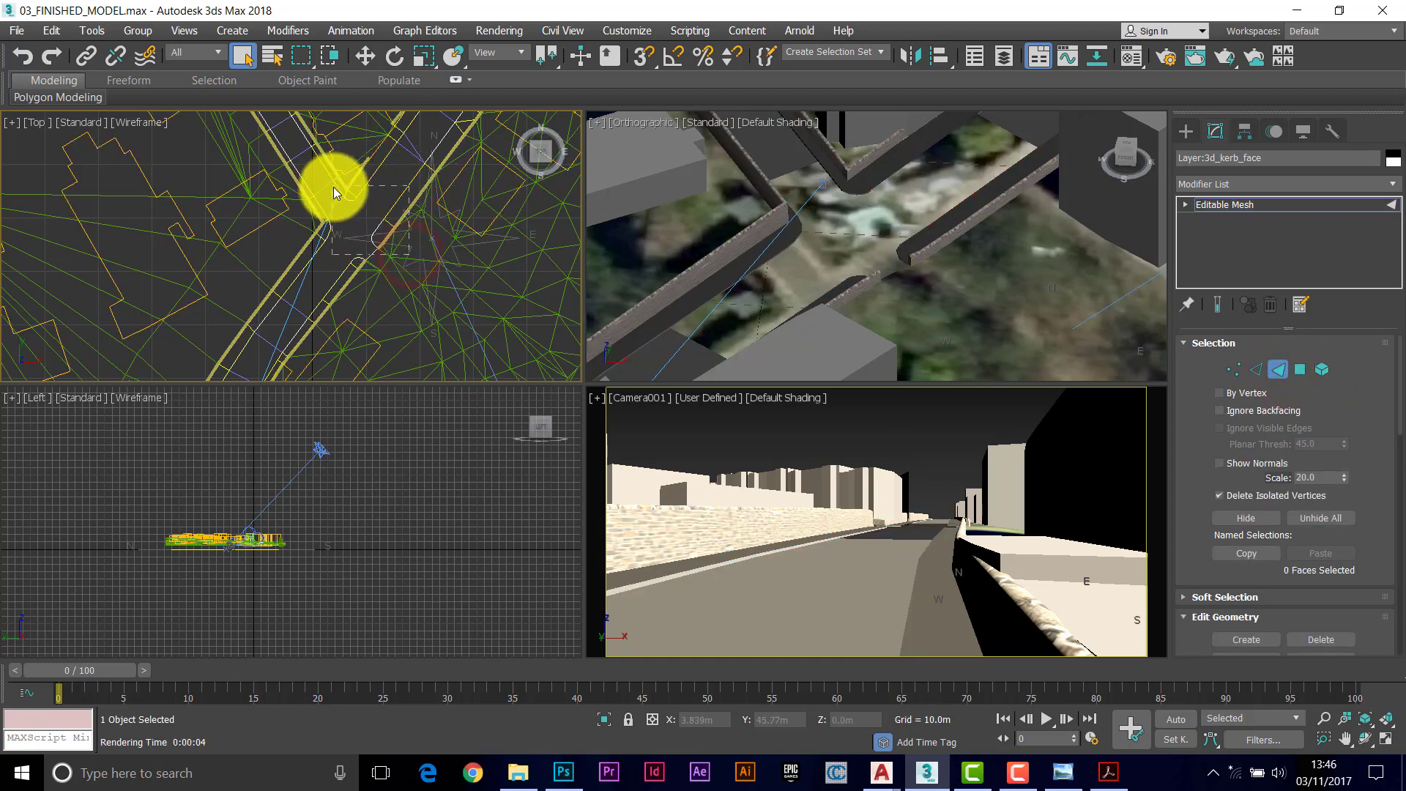
left_click(398, 281)
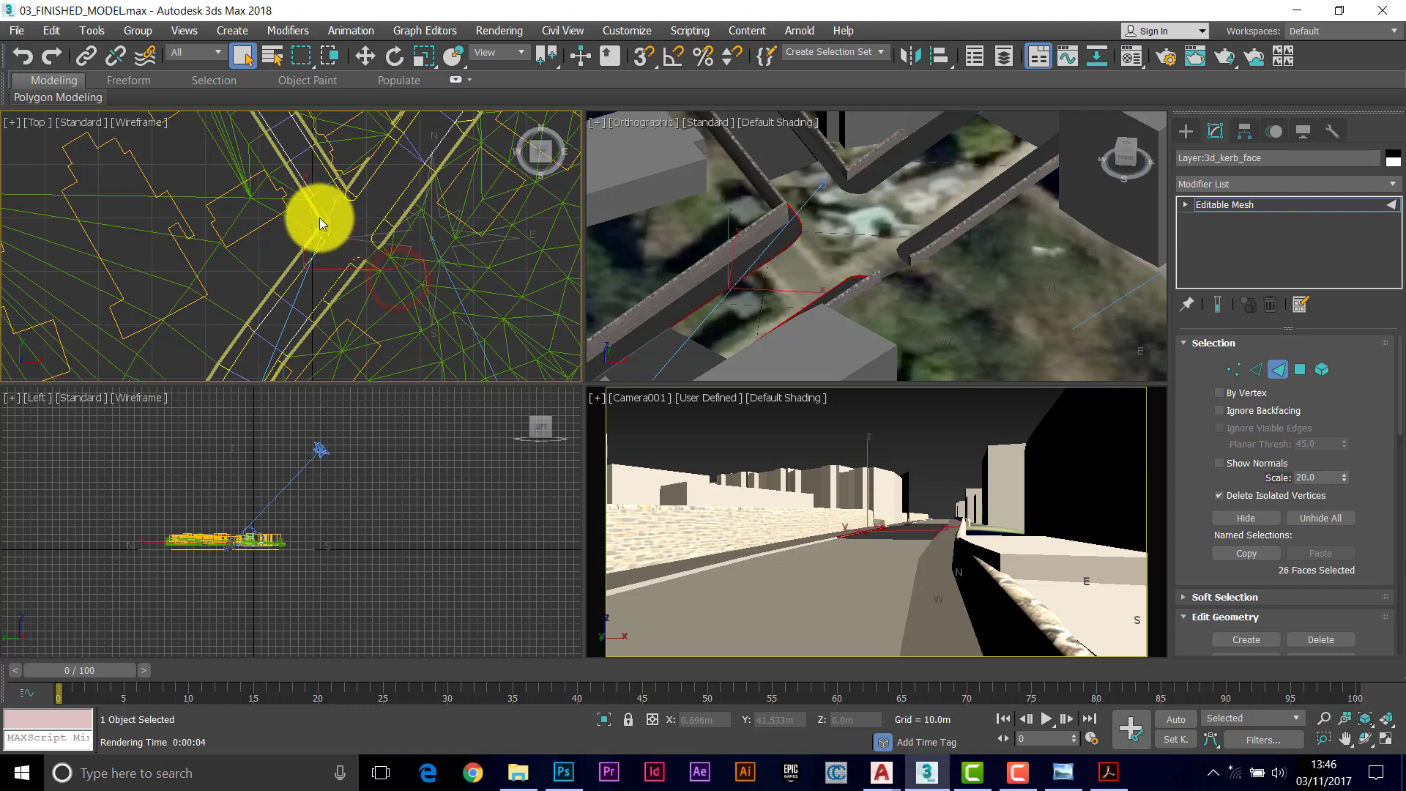
left_click(364, 290)
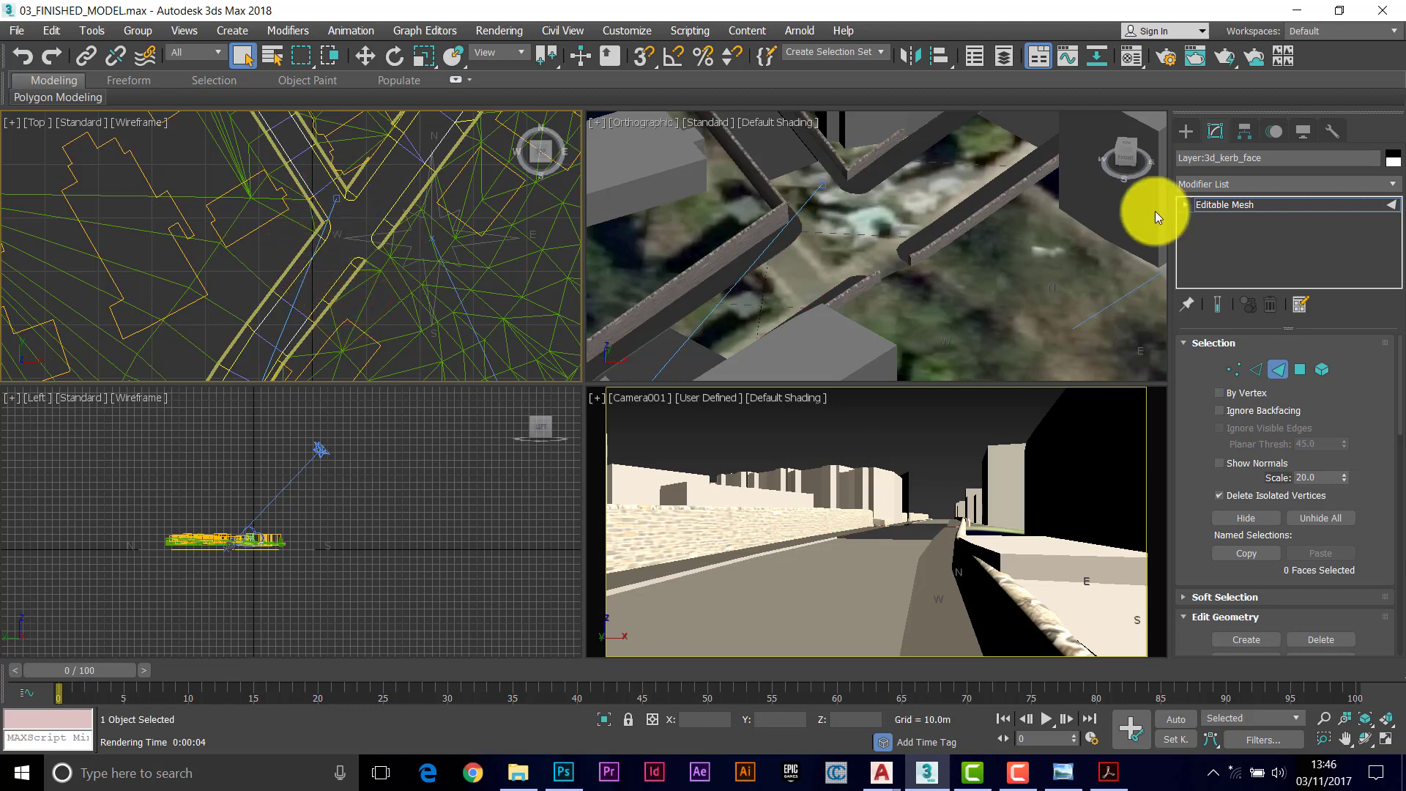
left_click(1278, 370)
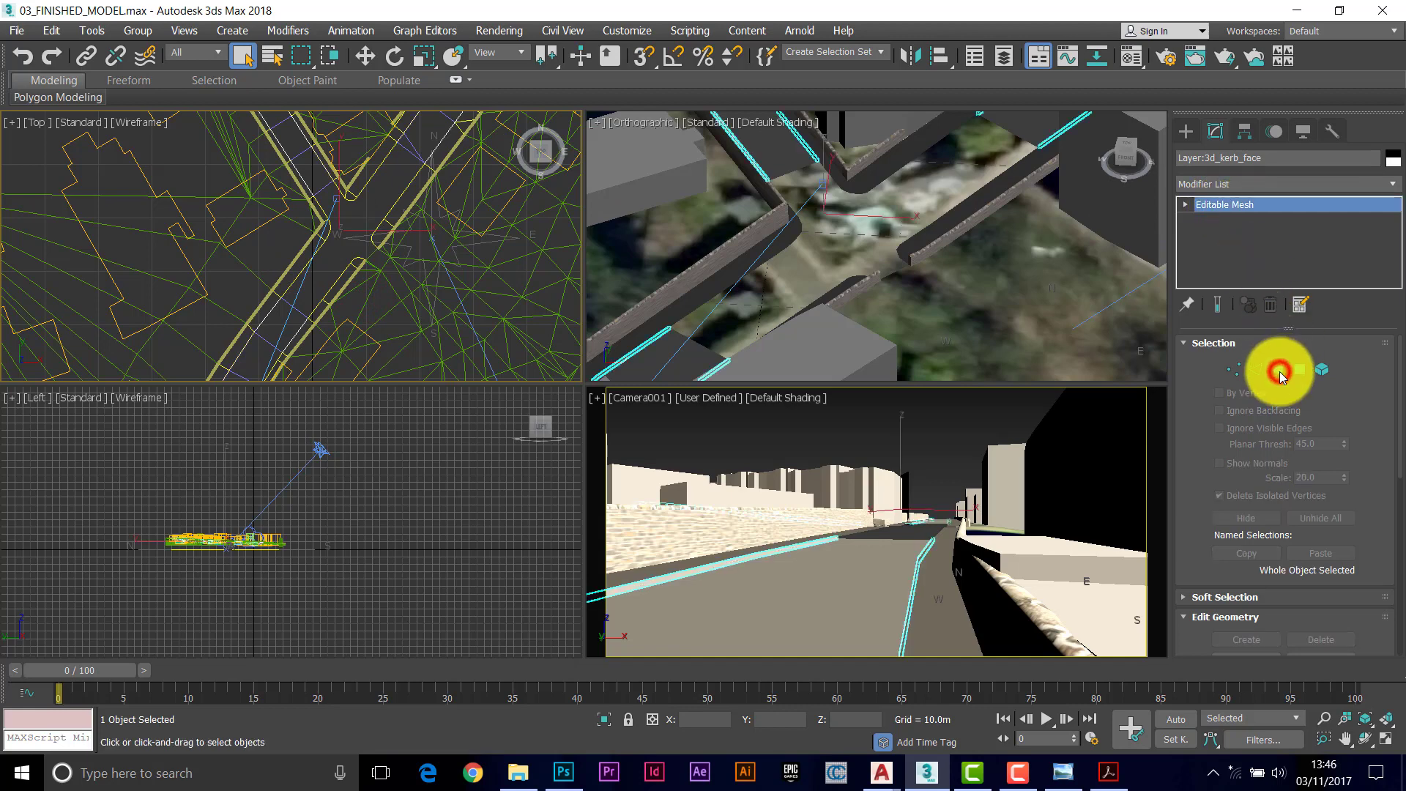
Step: Delete the faces of the 3d_paths_surface mesh around the junction and leave face editing
left_click(293, 280)
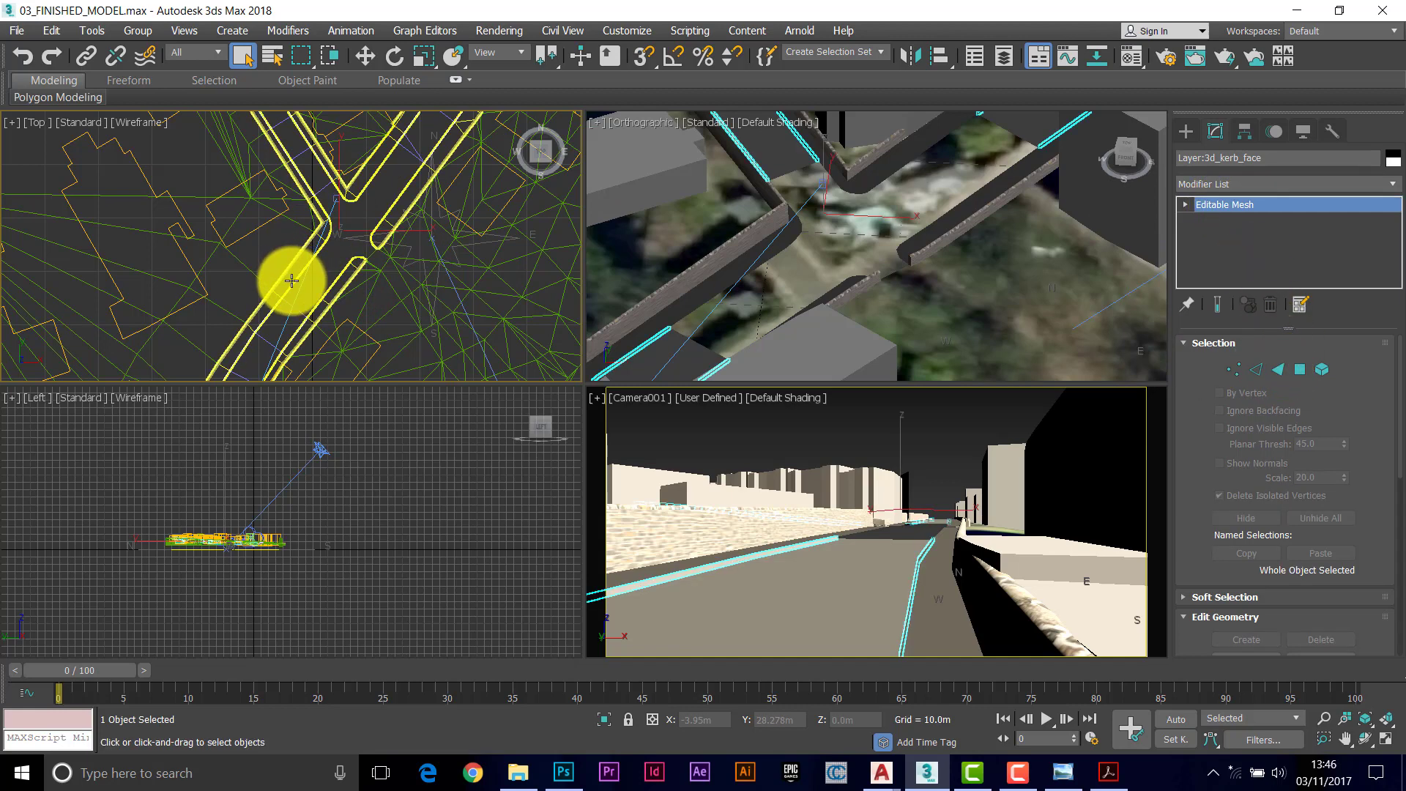
left_click(1278, 370)
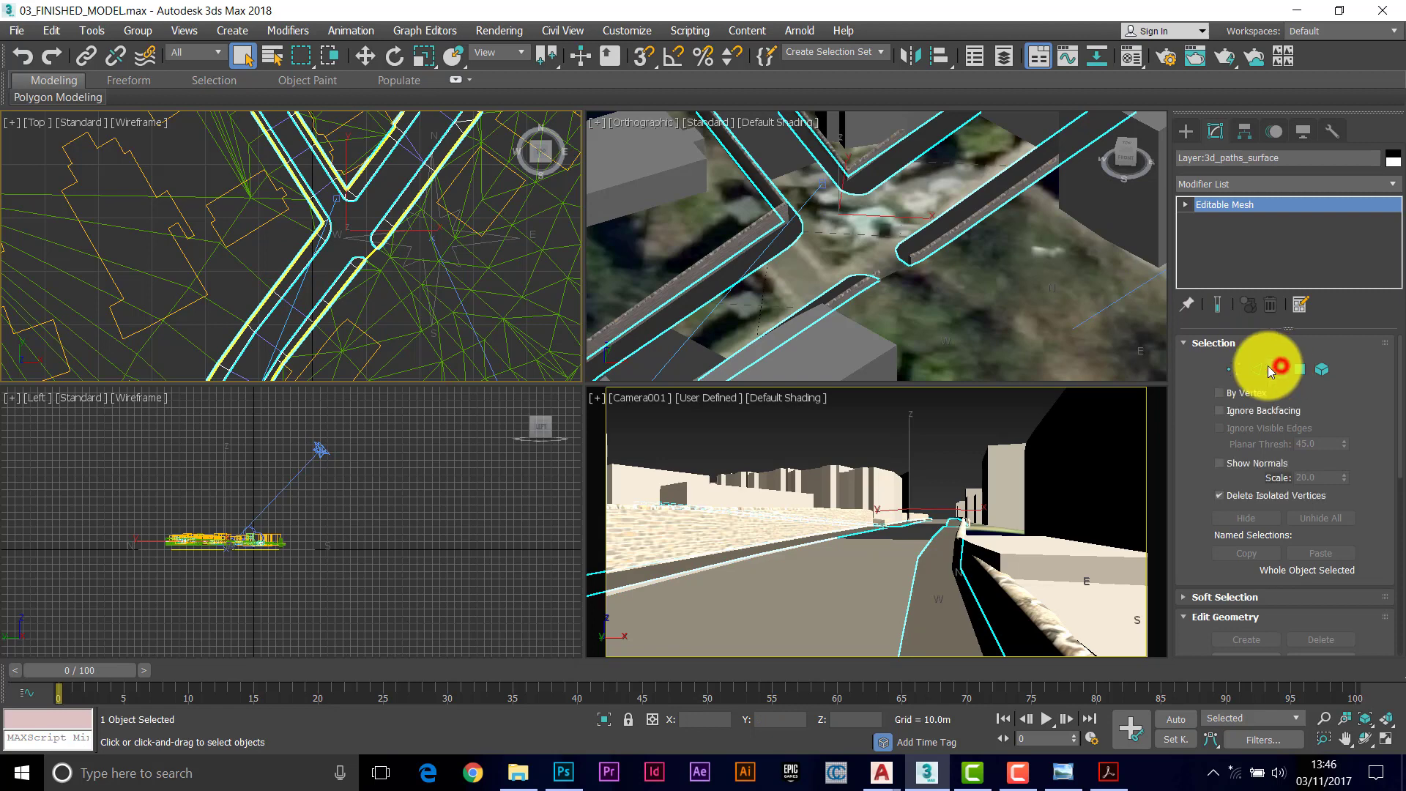
mouse_move(419, 217)
left_mouse_down()
mouse_move(361, 163)
mouse_move(394, 261)
mouse_move(341, 205)
mouse_move(376, 268)
mouse_move(313, 214)
left_mouse_up()
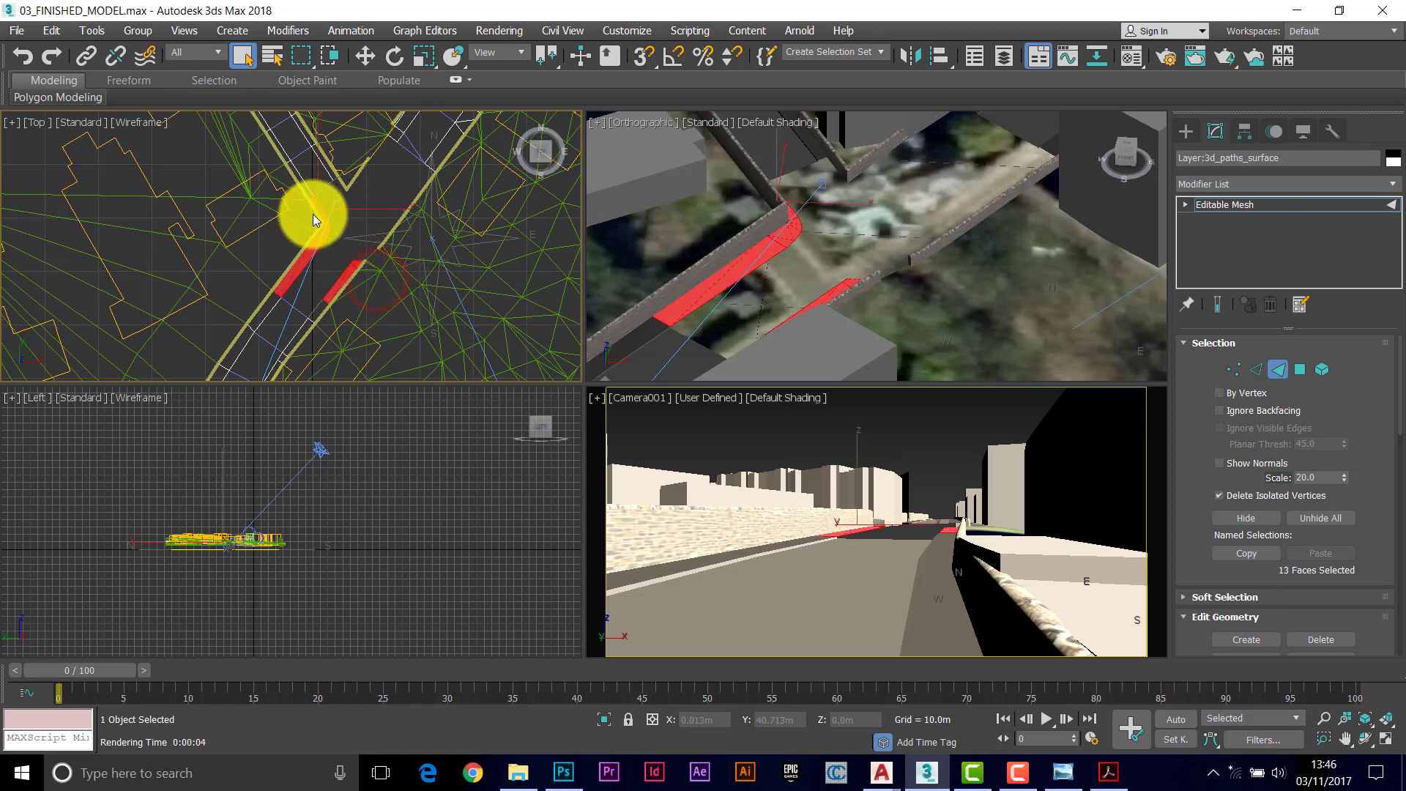
left_click(346, 313)
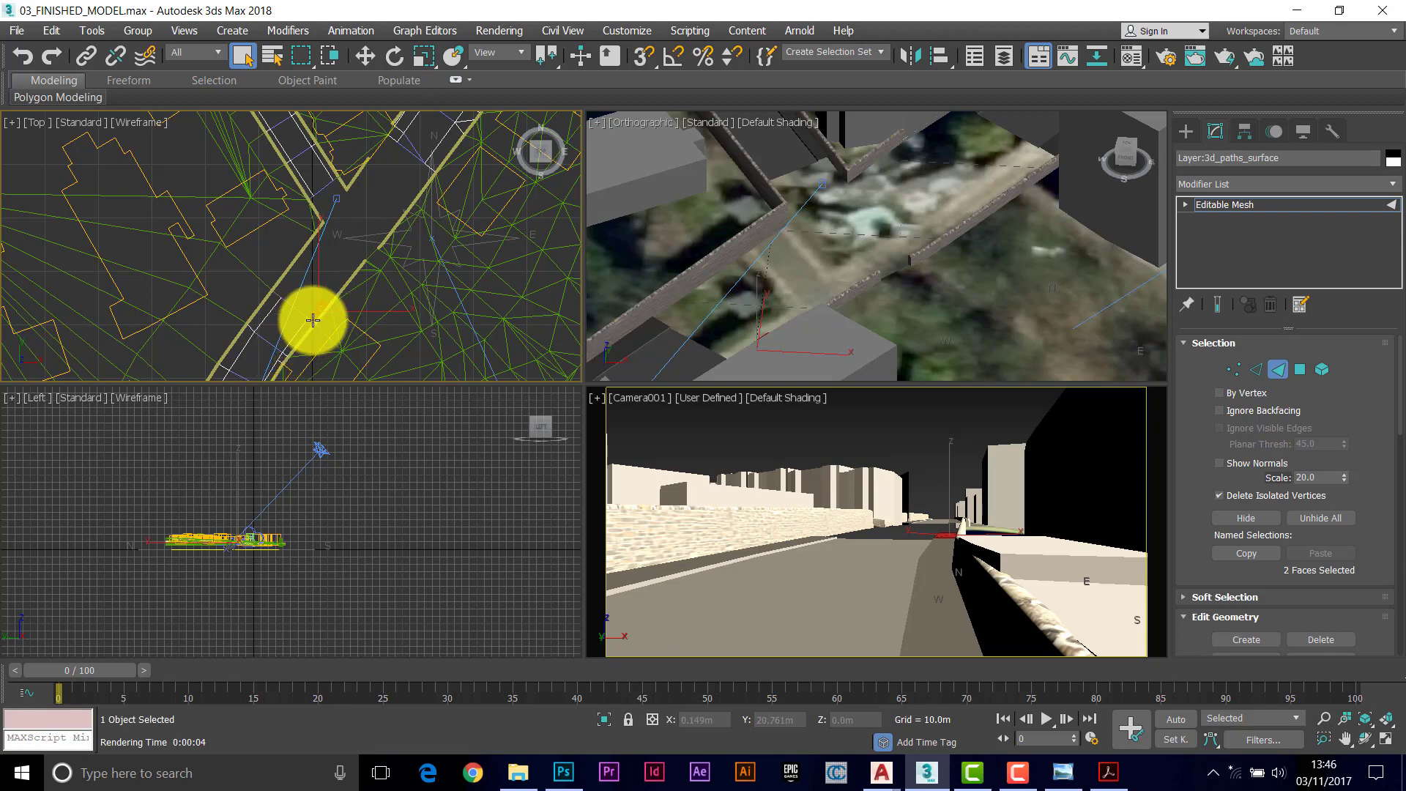
left_click(345, 295)
left_click_drag(249, 363, 233, 372)
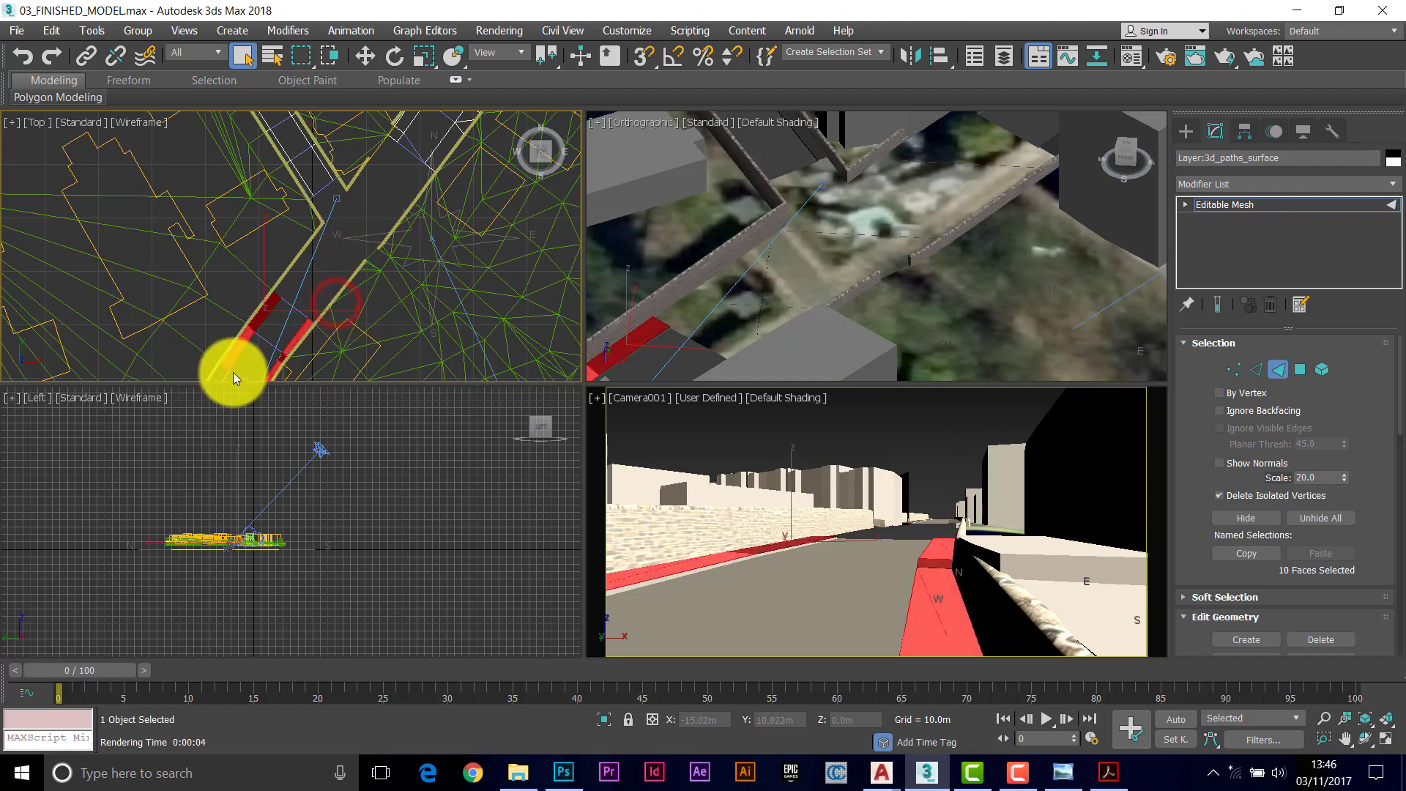
left_click(319, 278)
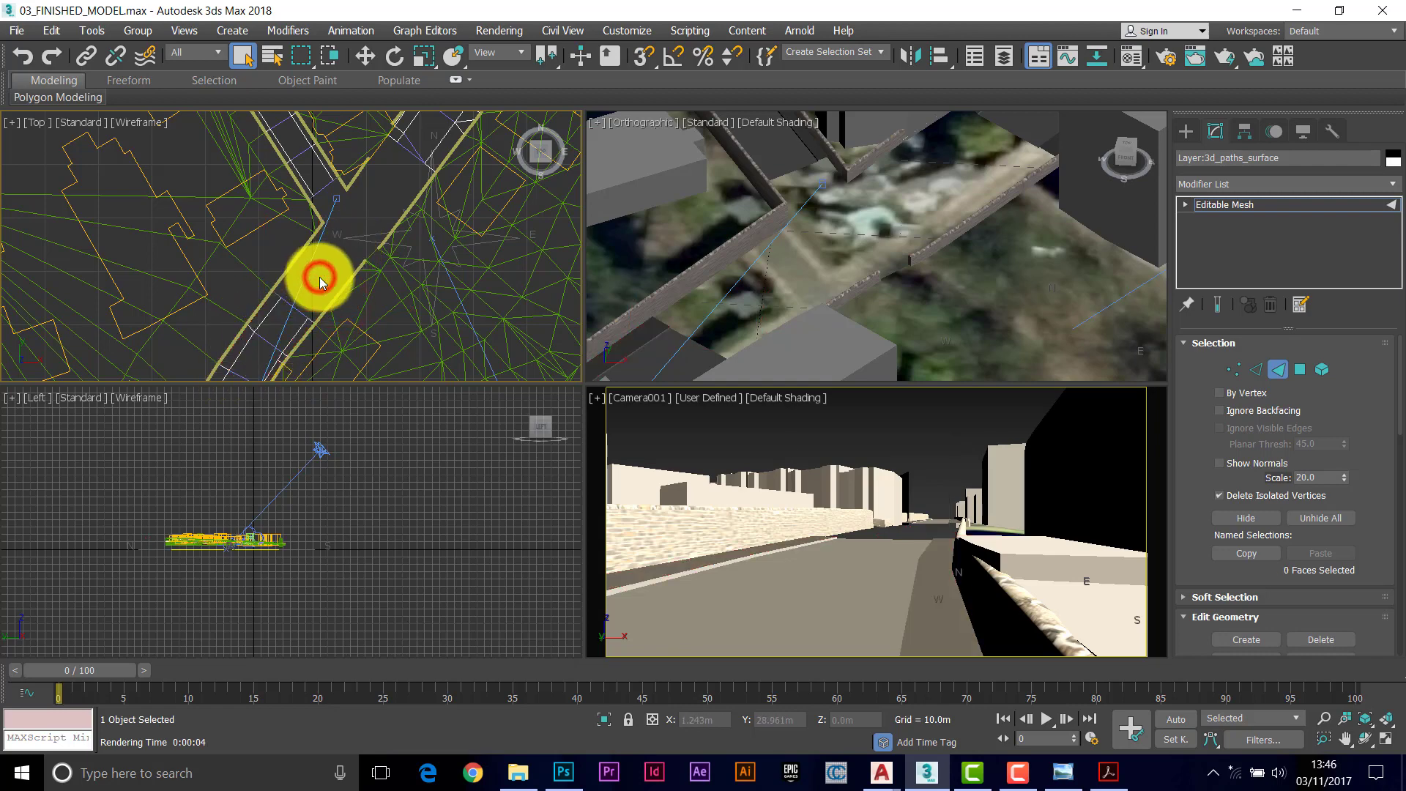
left_click(1277, 369)
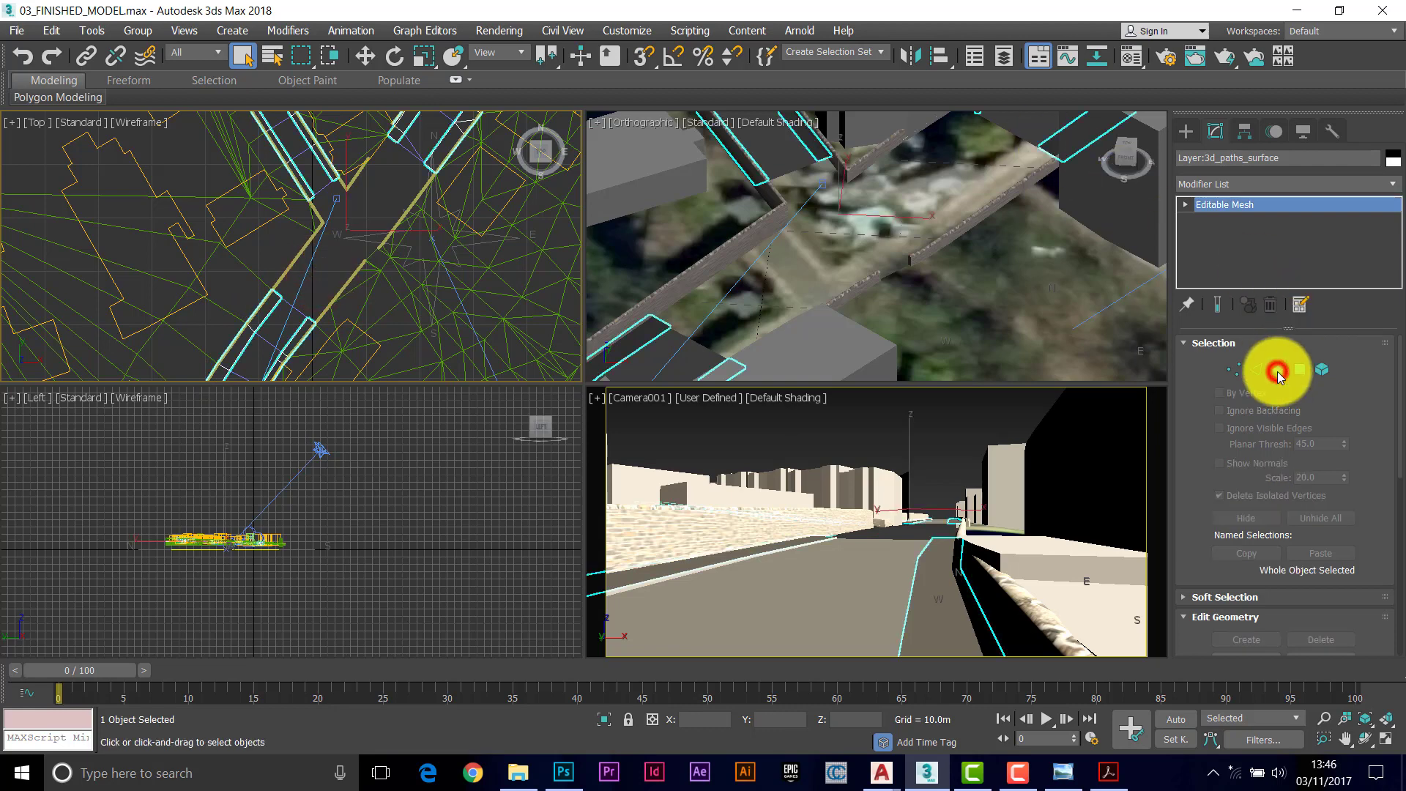
Step: Import EXPORT.dwg from the Roseangle_Site_Model folder with the existing DWG import options
left_click(14, 35)
mouse_move(44, 262)
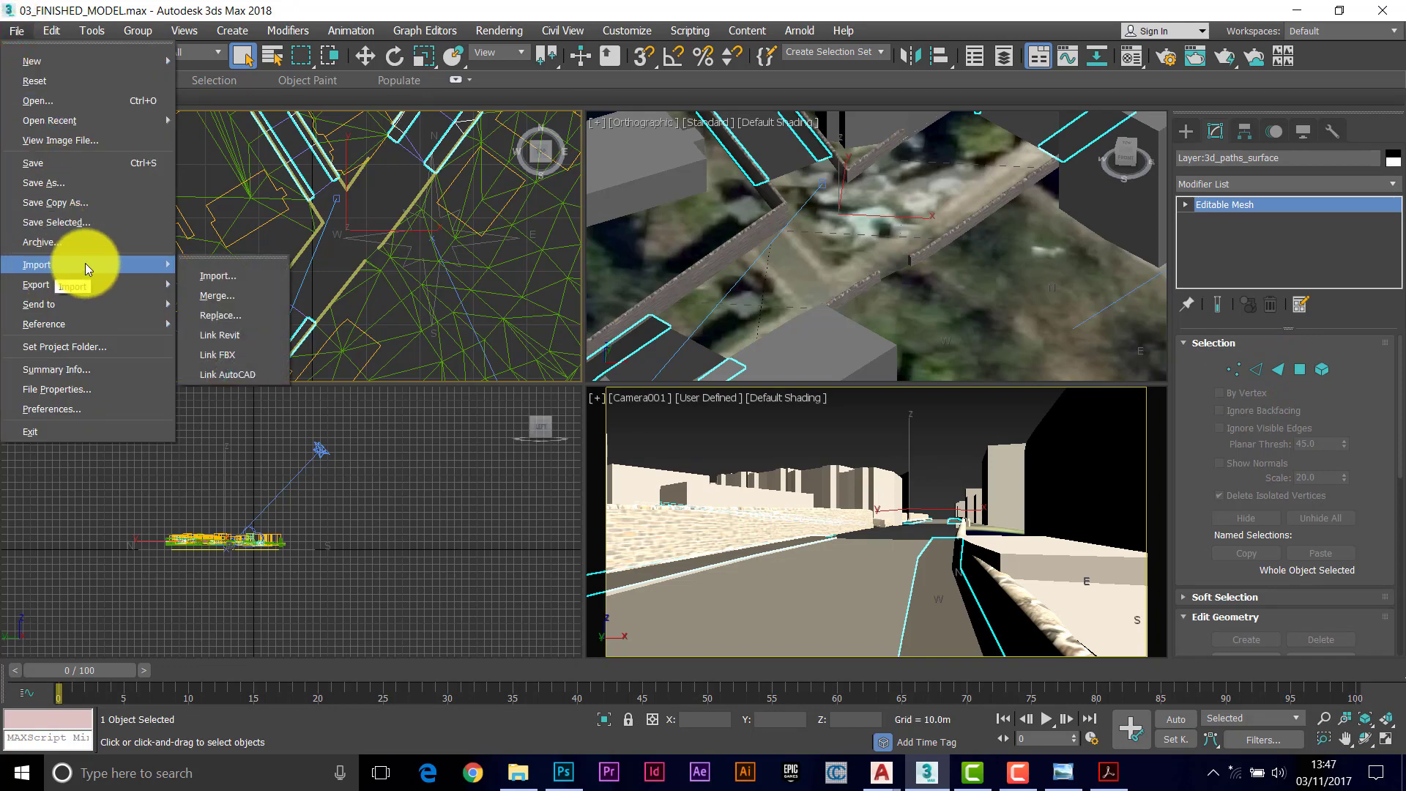
left_click(217, 276)
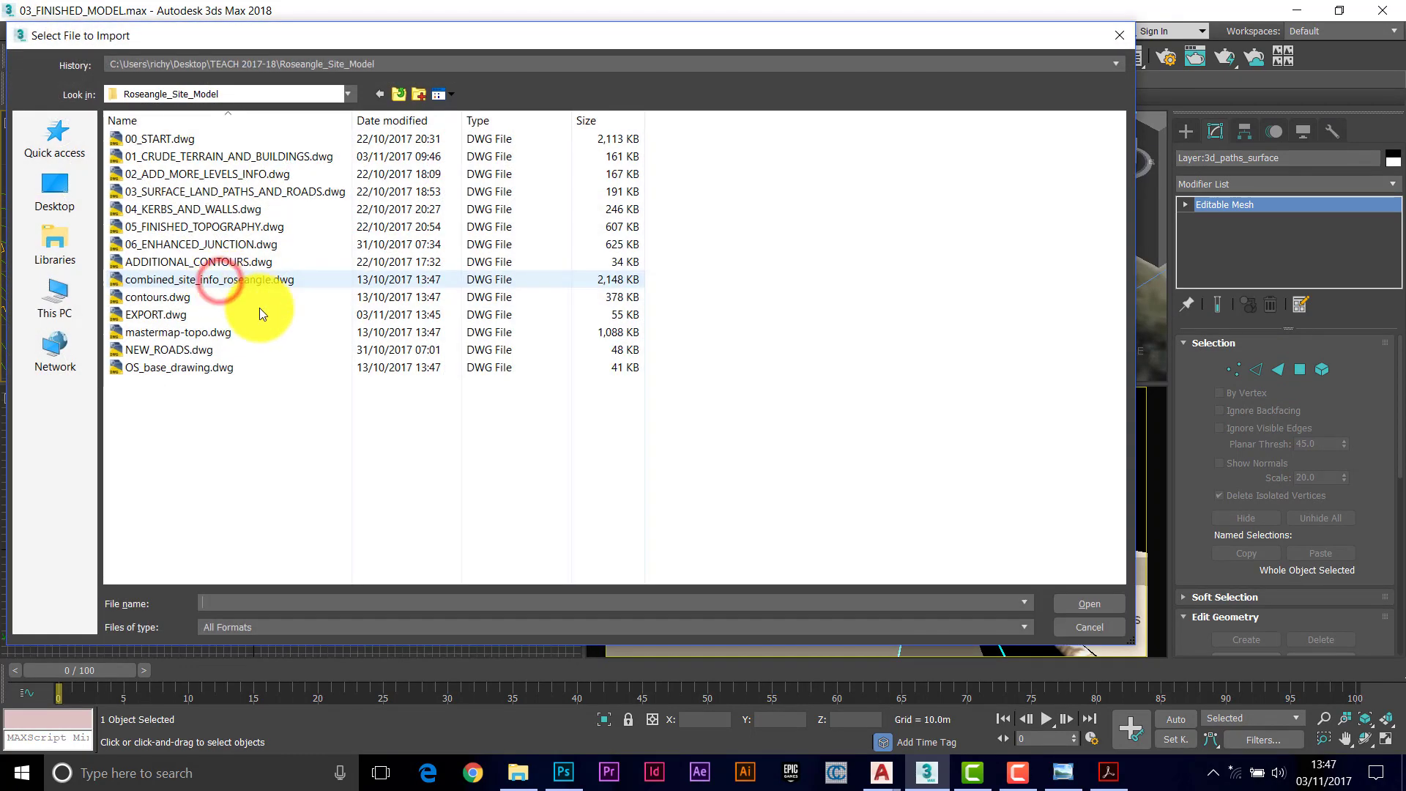
left_click(143, 315)
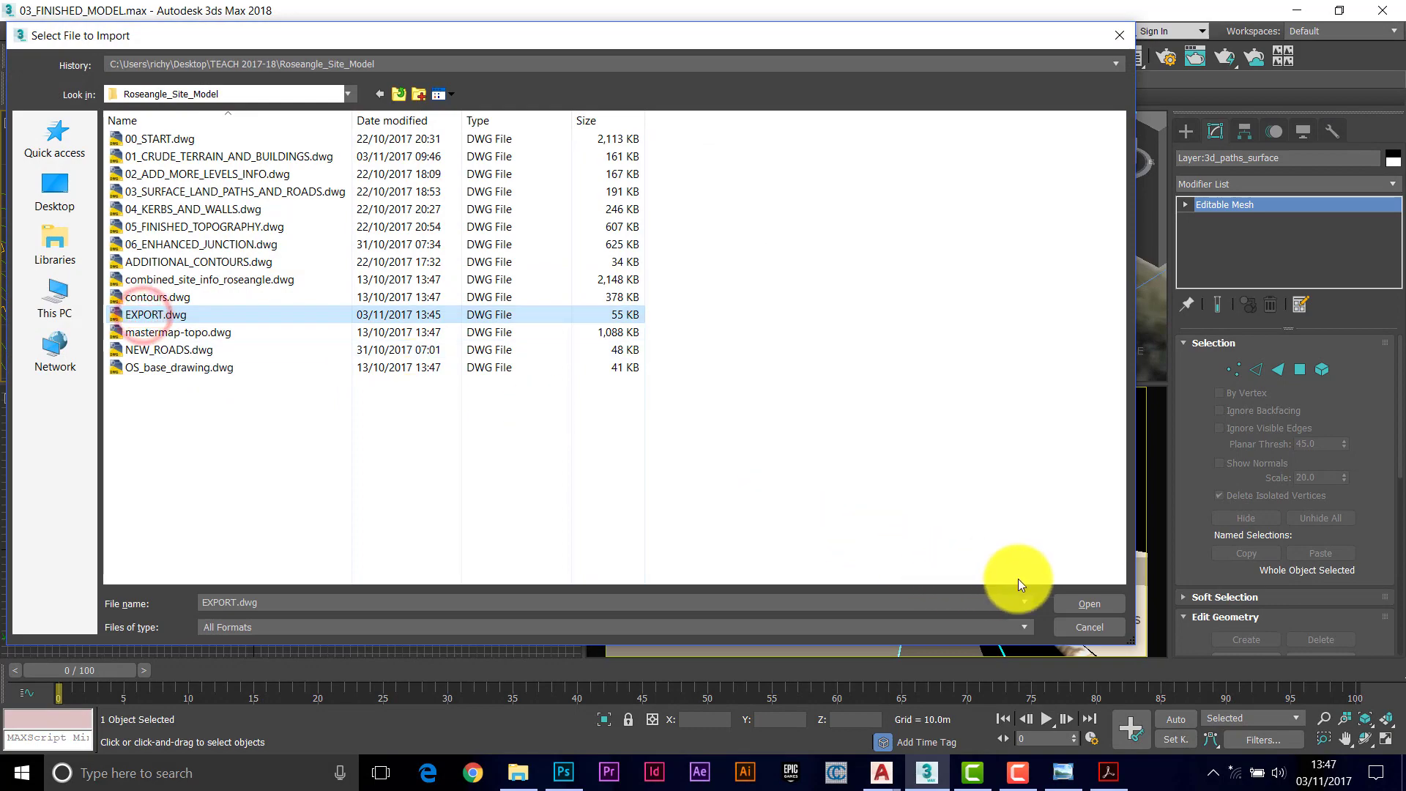
left_click(1088, 602)
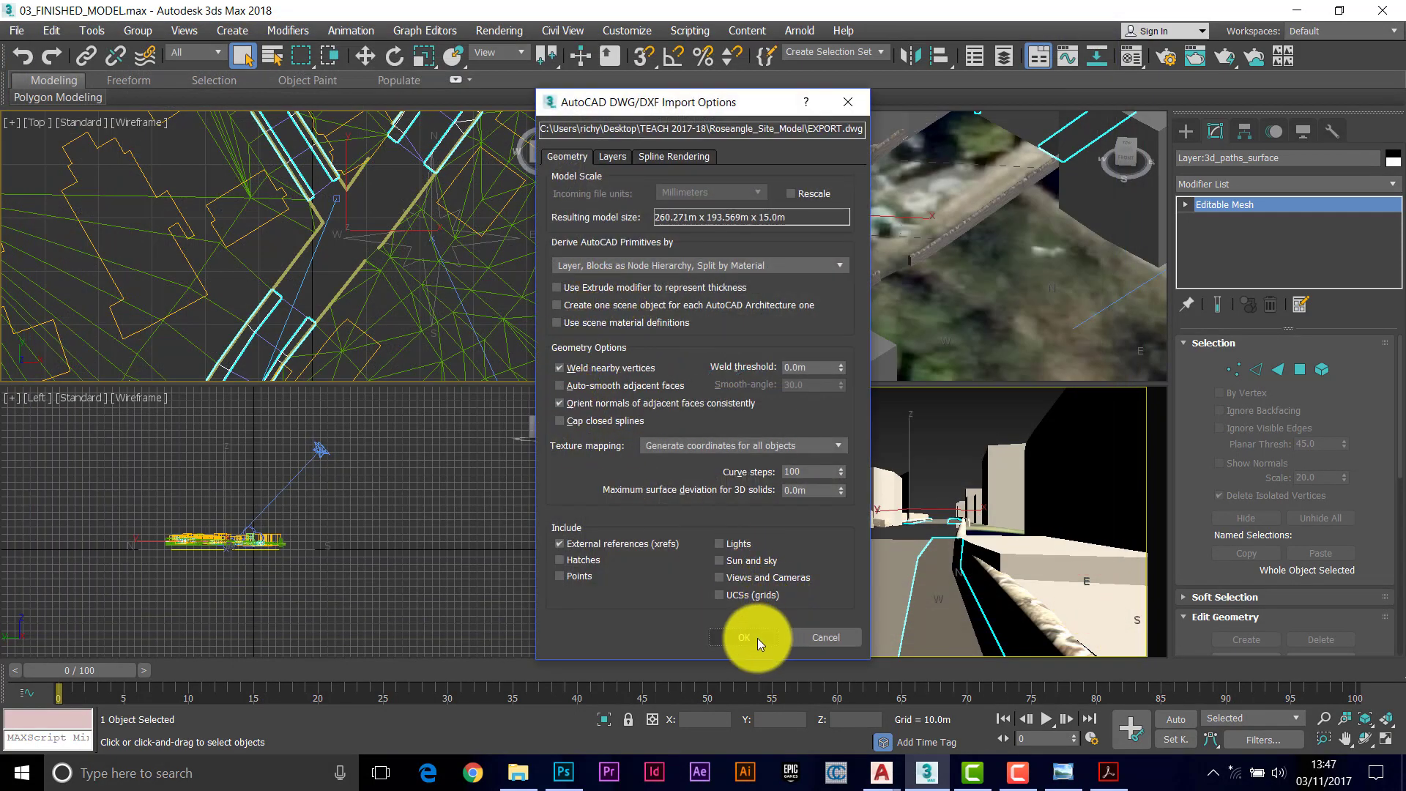
left_click(736, 637)
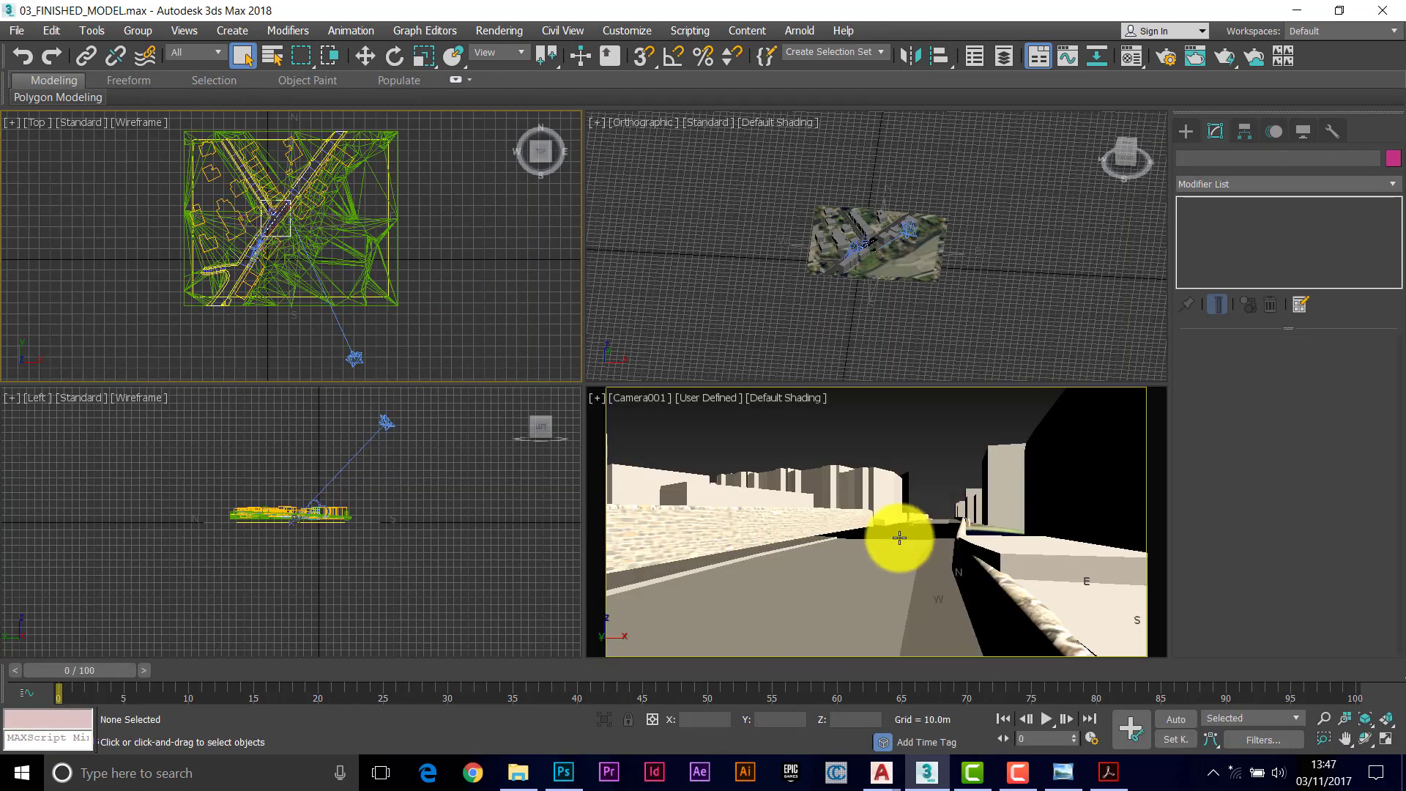
Step: Delete the imported 3d_rd_mark_white road marking spline from the junction
scroll(875, 273, "up", 10)
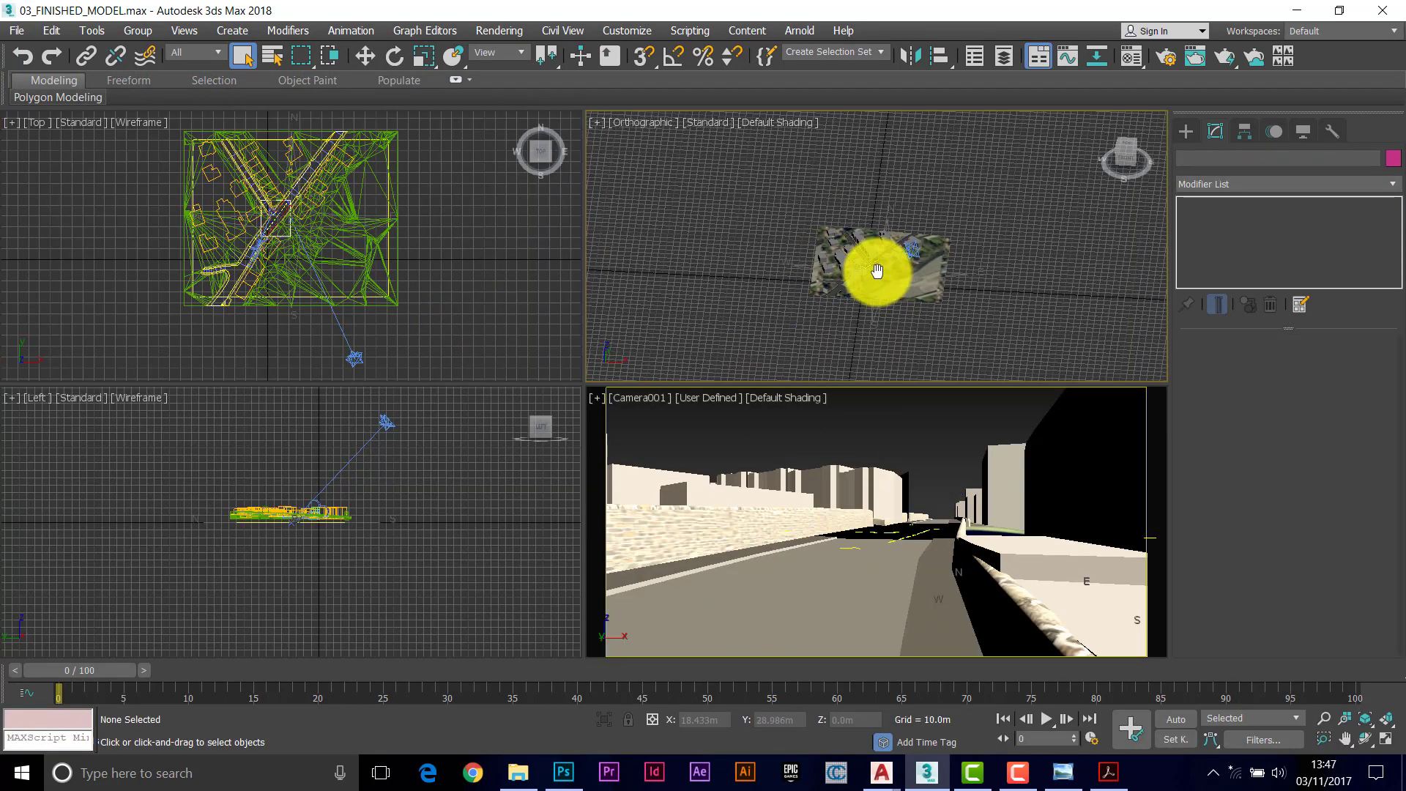
scroll(818, 250, "up", 8)
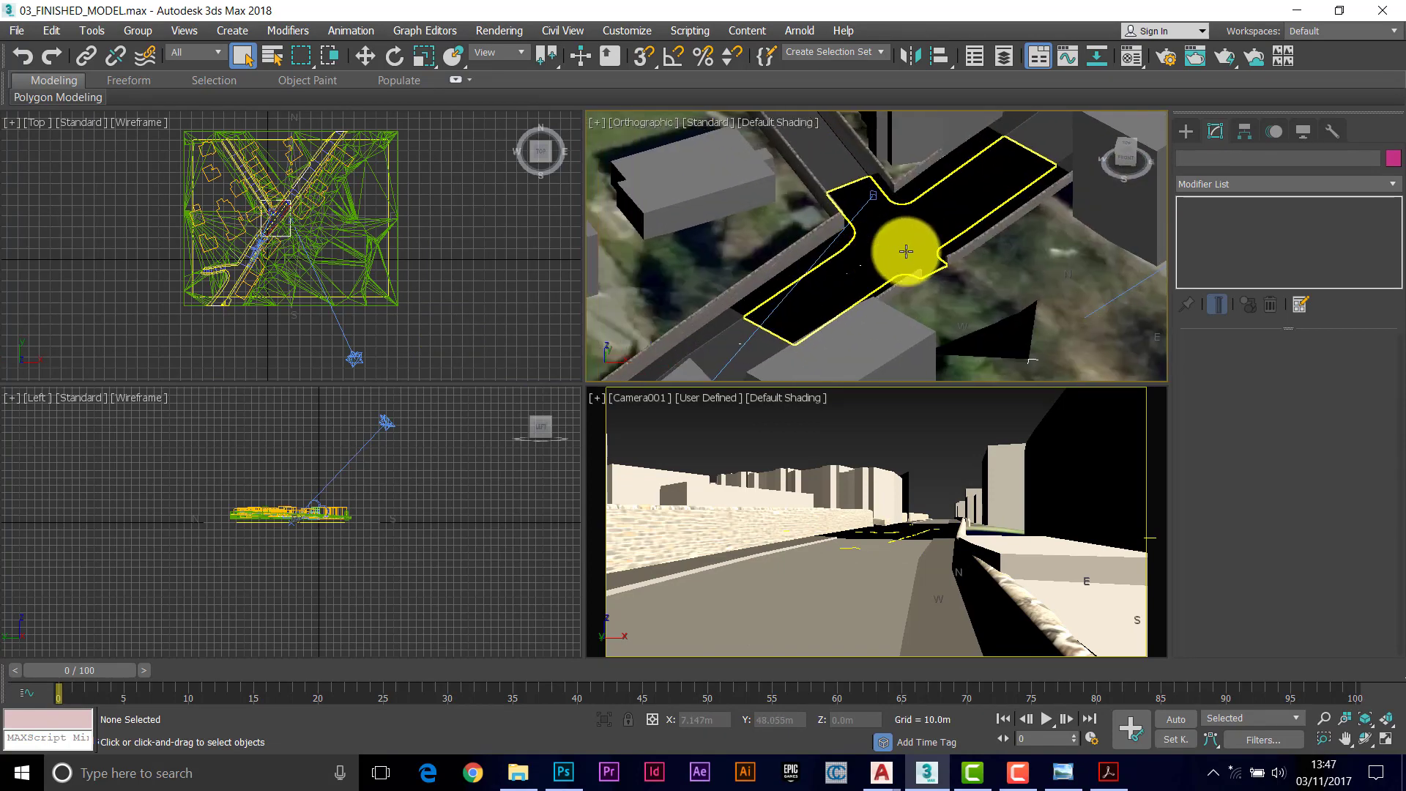
middle_click_drag(904, 251, 897, 245)
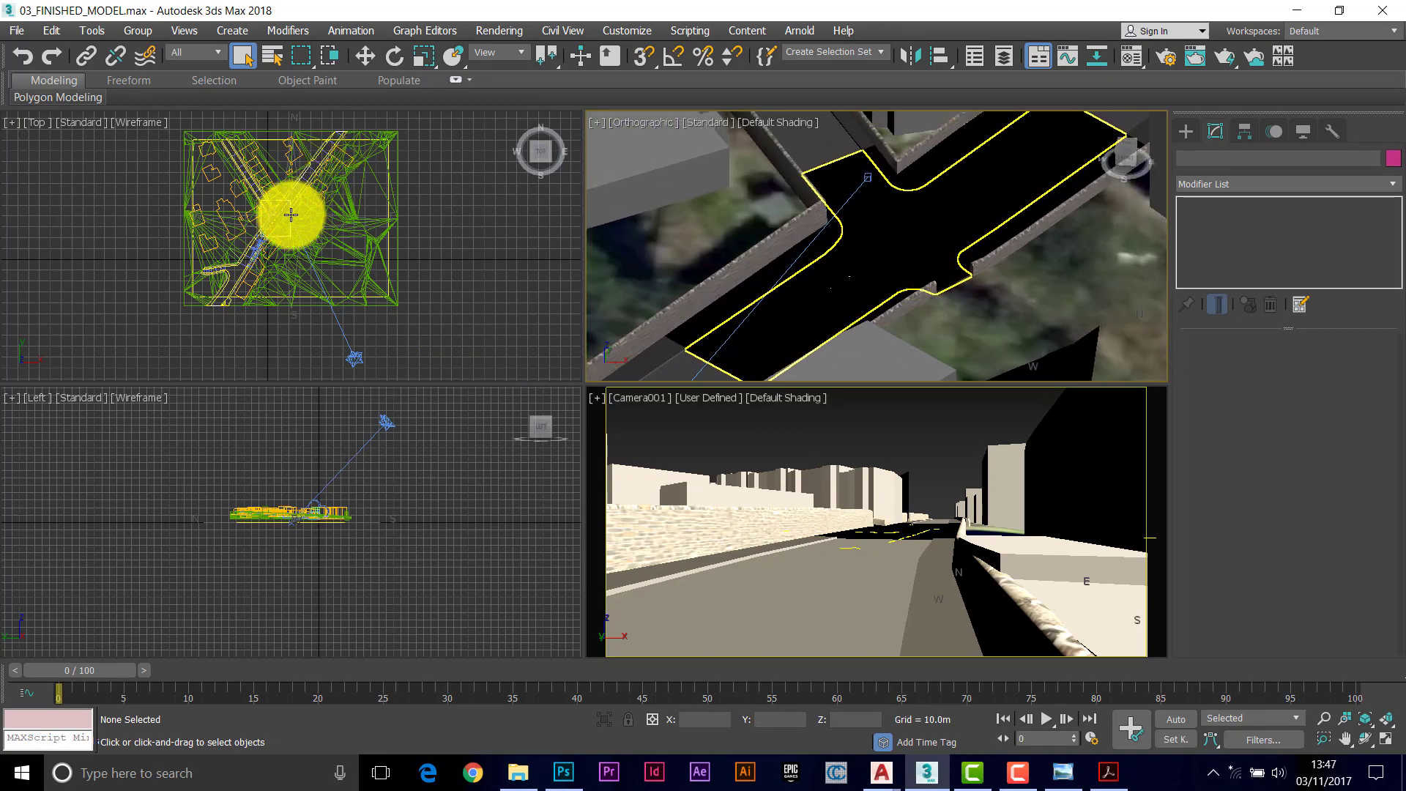
middle_click_drag(264, 220, 296, 275)
scroll(269, 240, "up", 10)
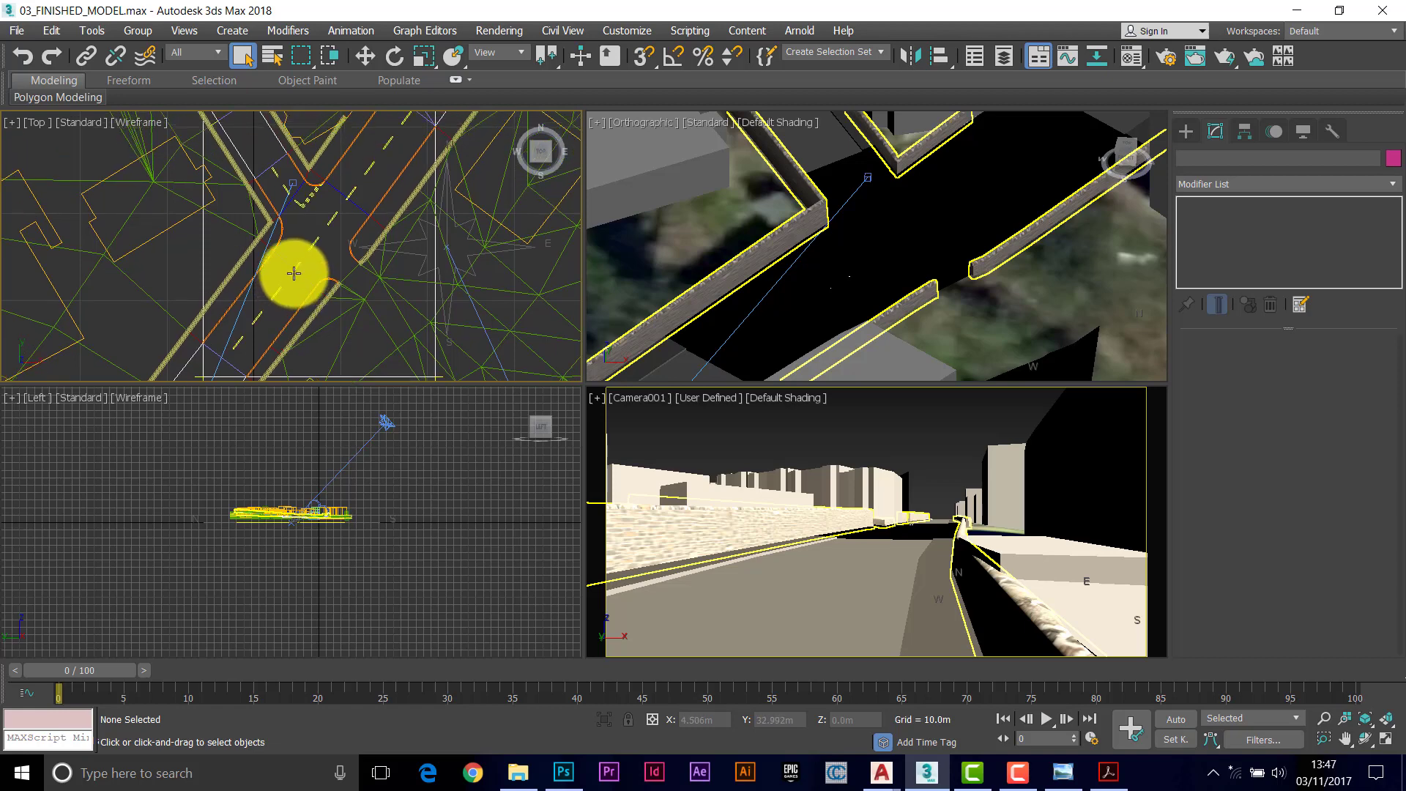
left_click(316, 240)
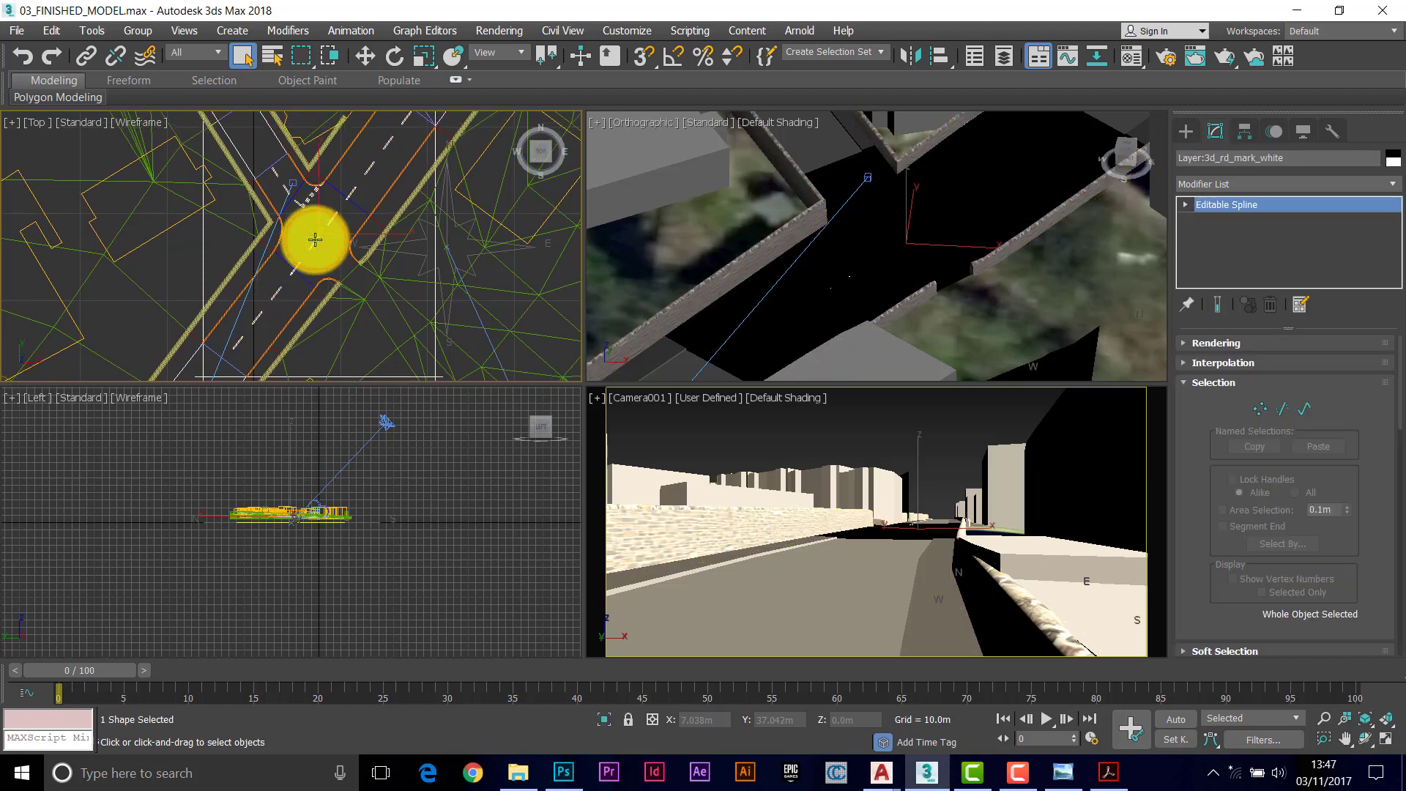
scroll(315, 236, "down", 3)
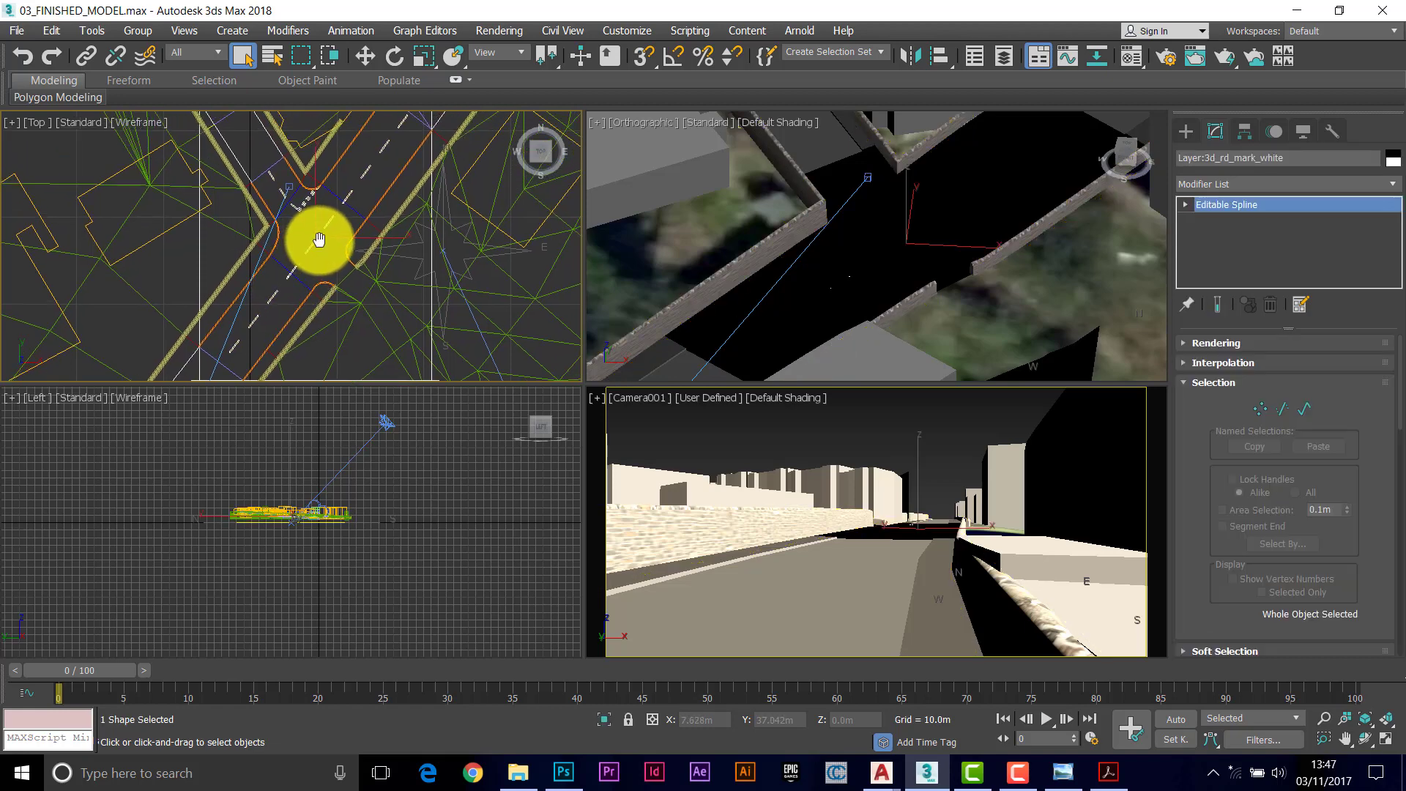
left_click(317, 232)
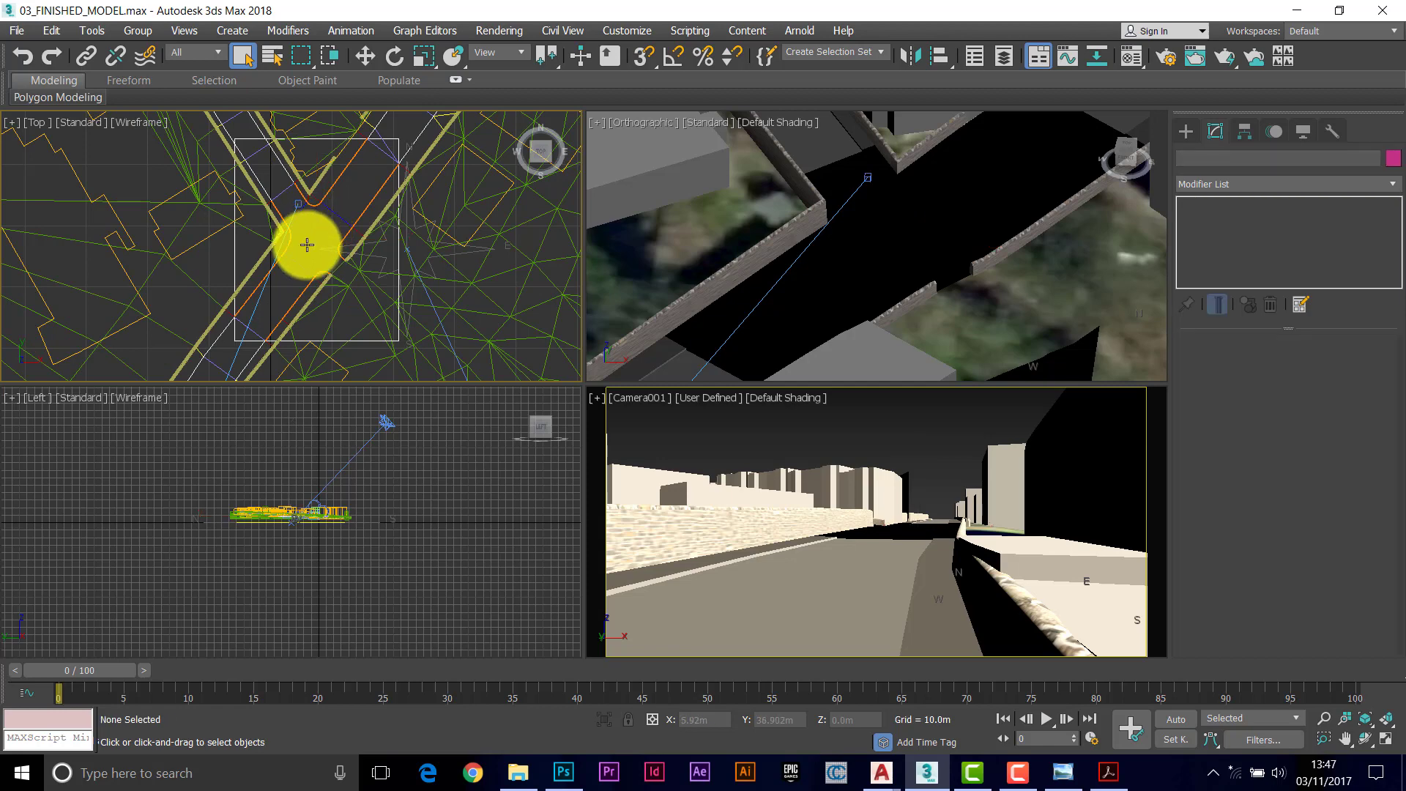
Step: Copy the AERIAL_IMAGE material to a spare Material Editor slot and rename the copy ROAD MARKS
left_click(1128, 61)
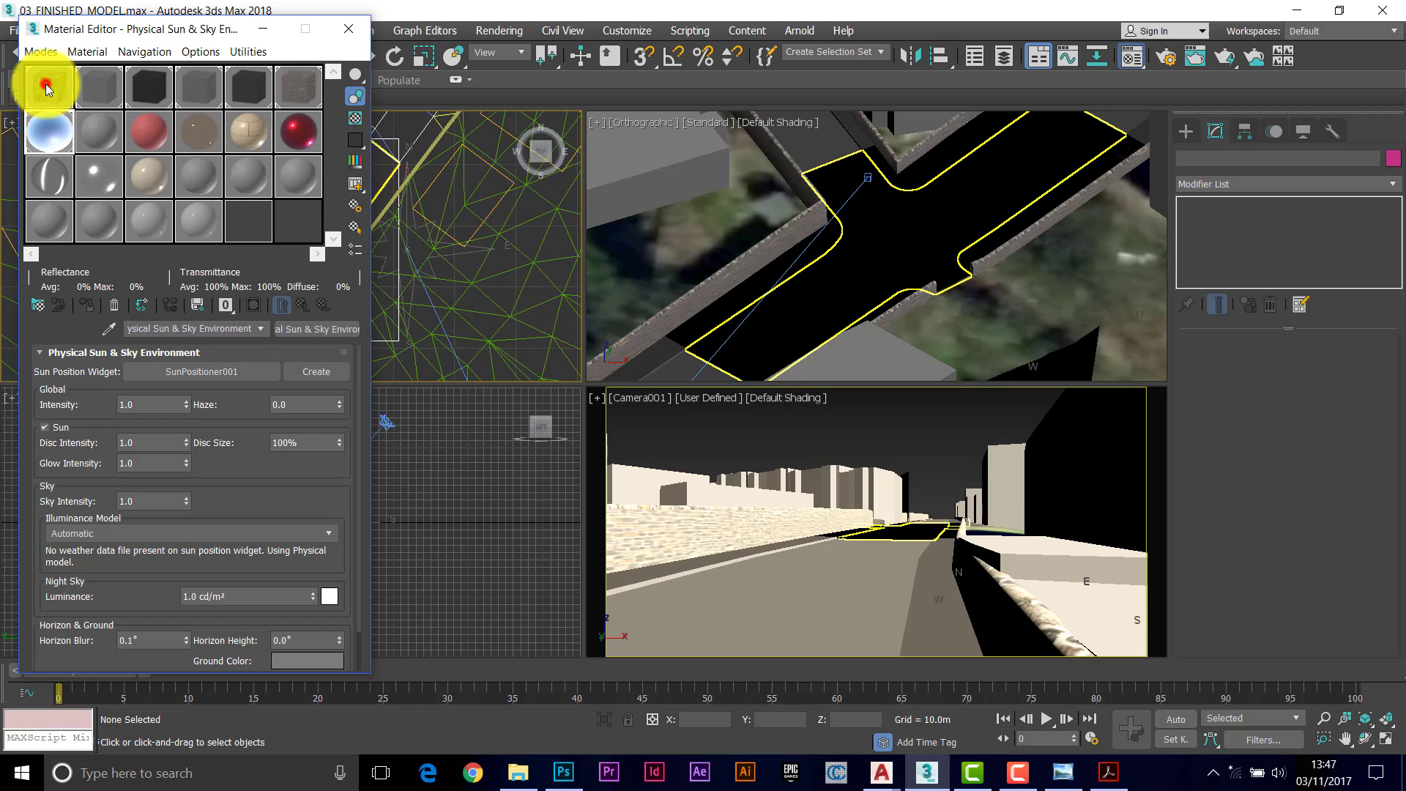
left_click_drag(46, 83, 73, 137)
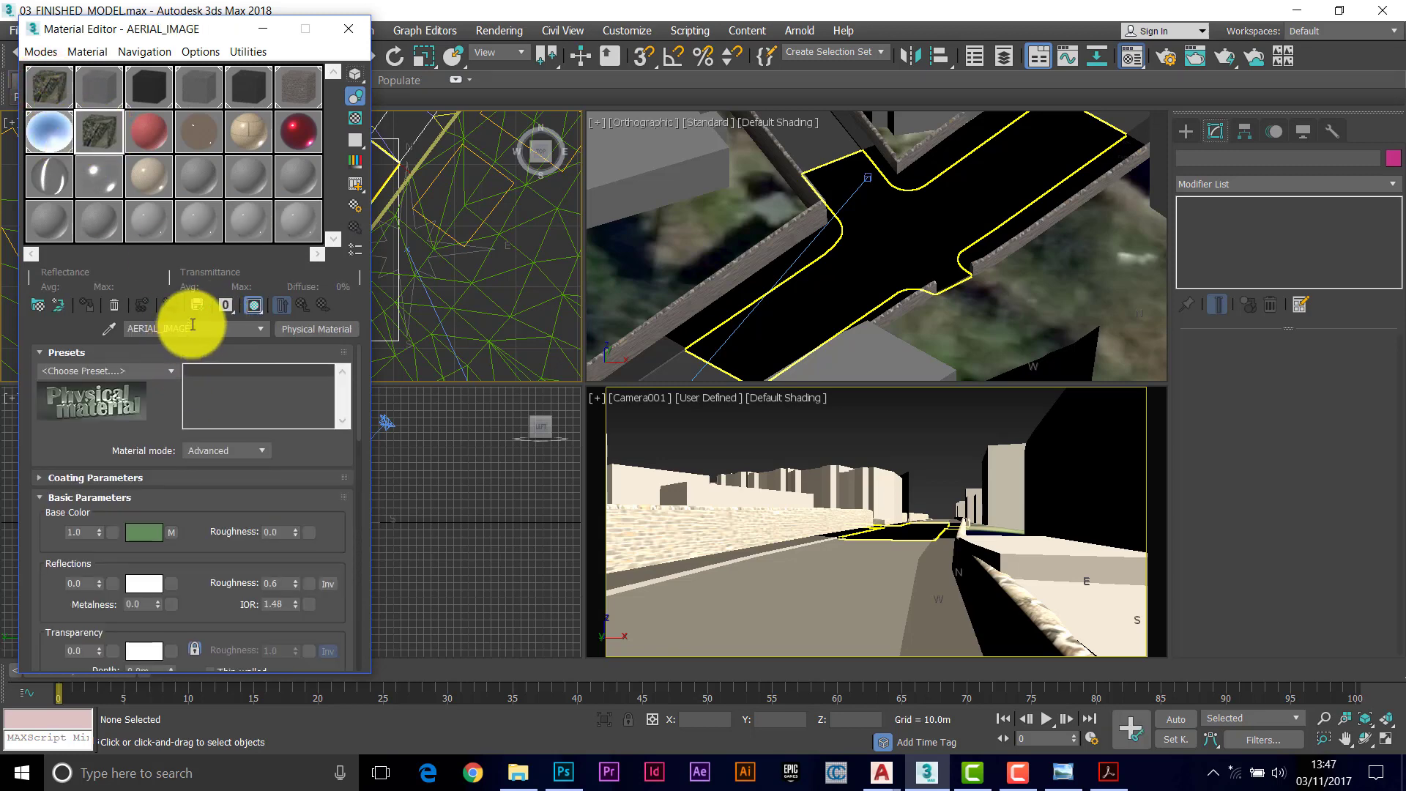
left_click_drag(193, 329, 105, 329)
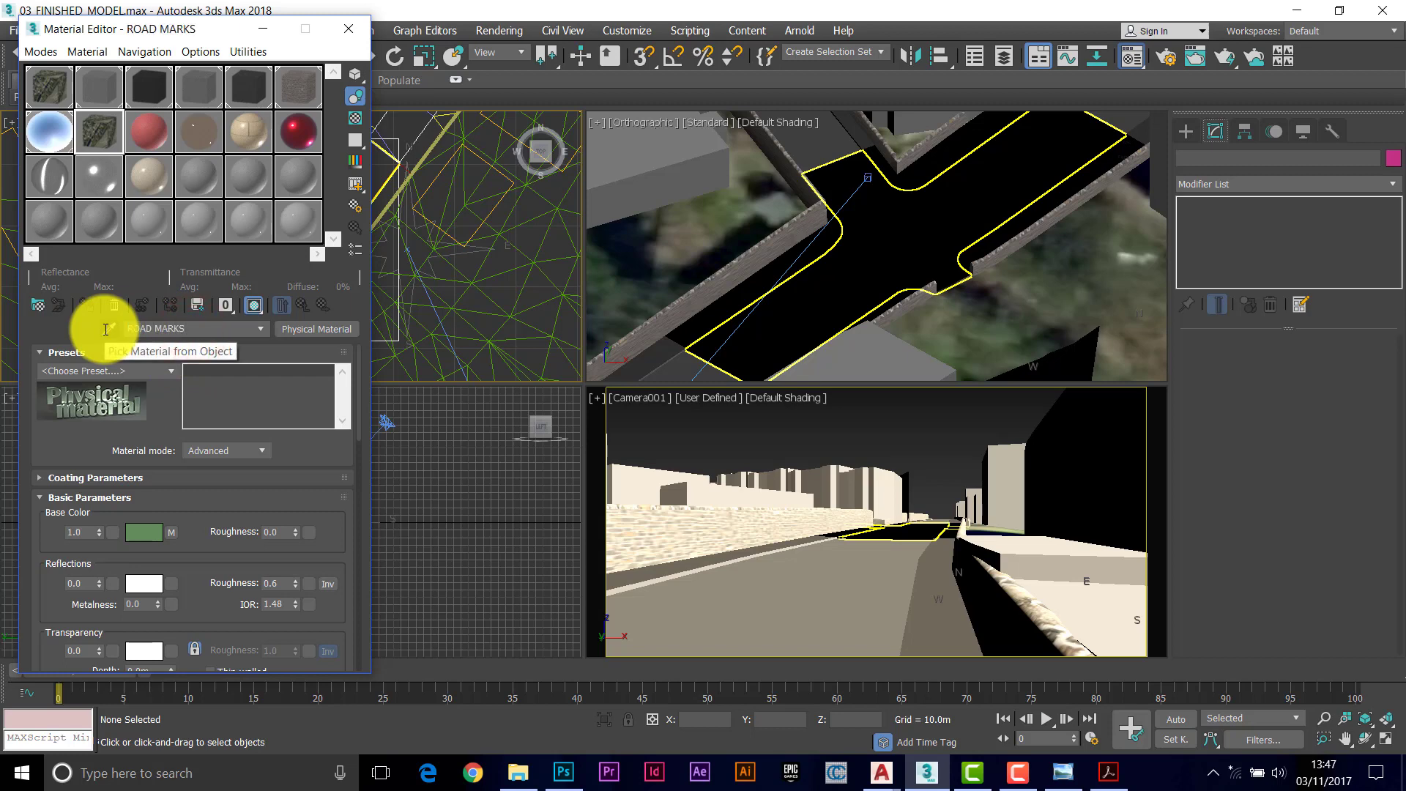
Step: Set the base colour of the ROAD MARKS material to a light grey with red, green and blue at 0.784
left_click(143, 532)
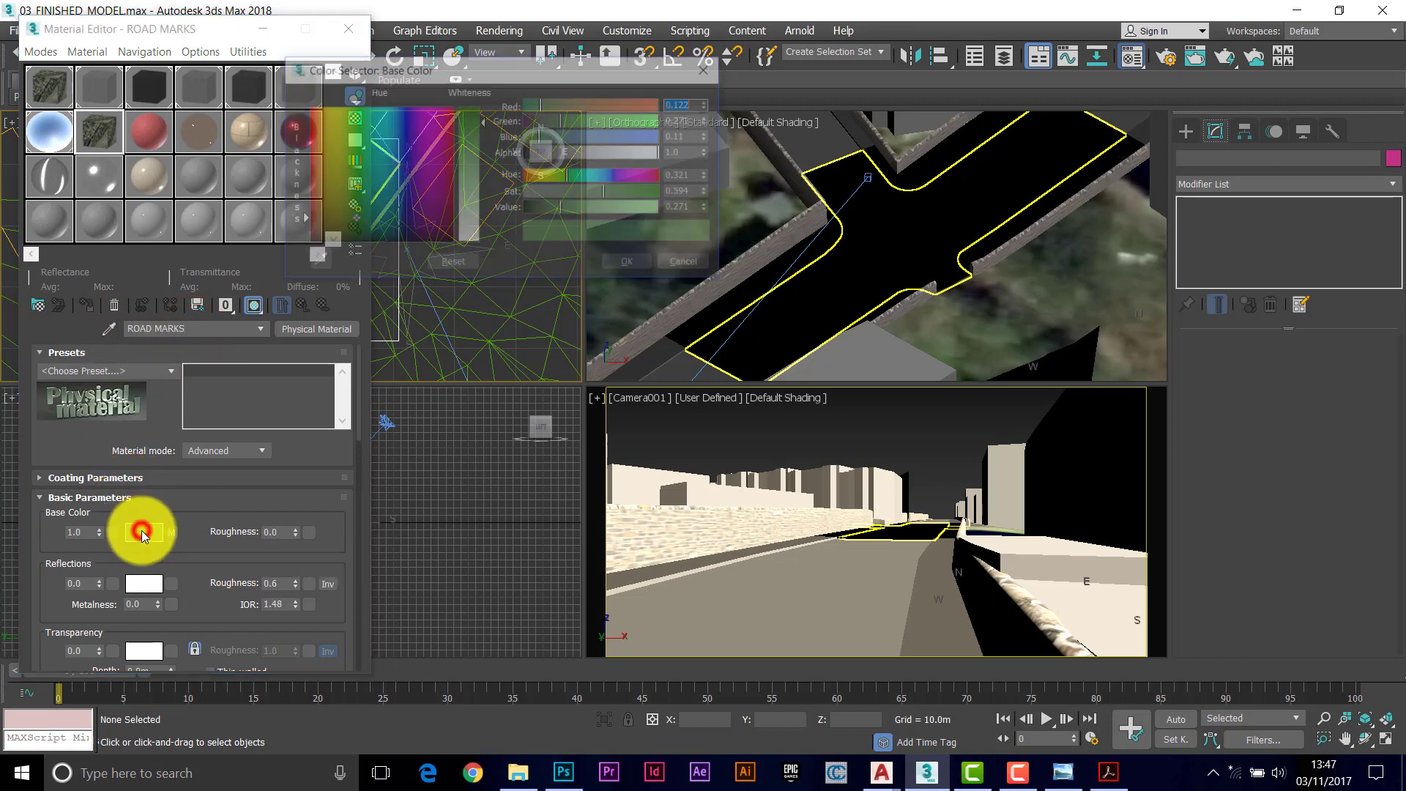
left_click_drag(480, 132, 472, 244)
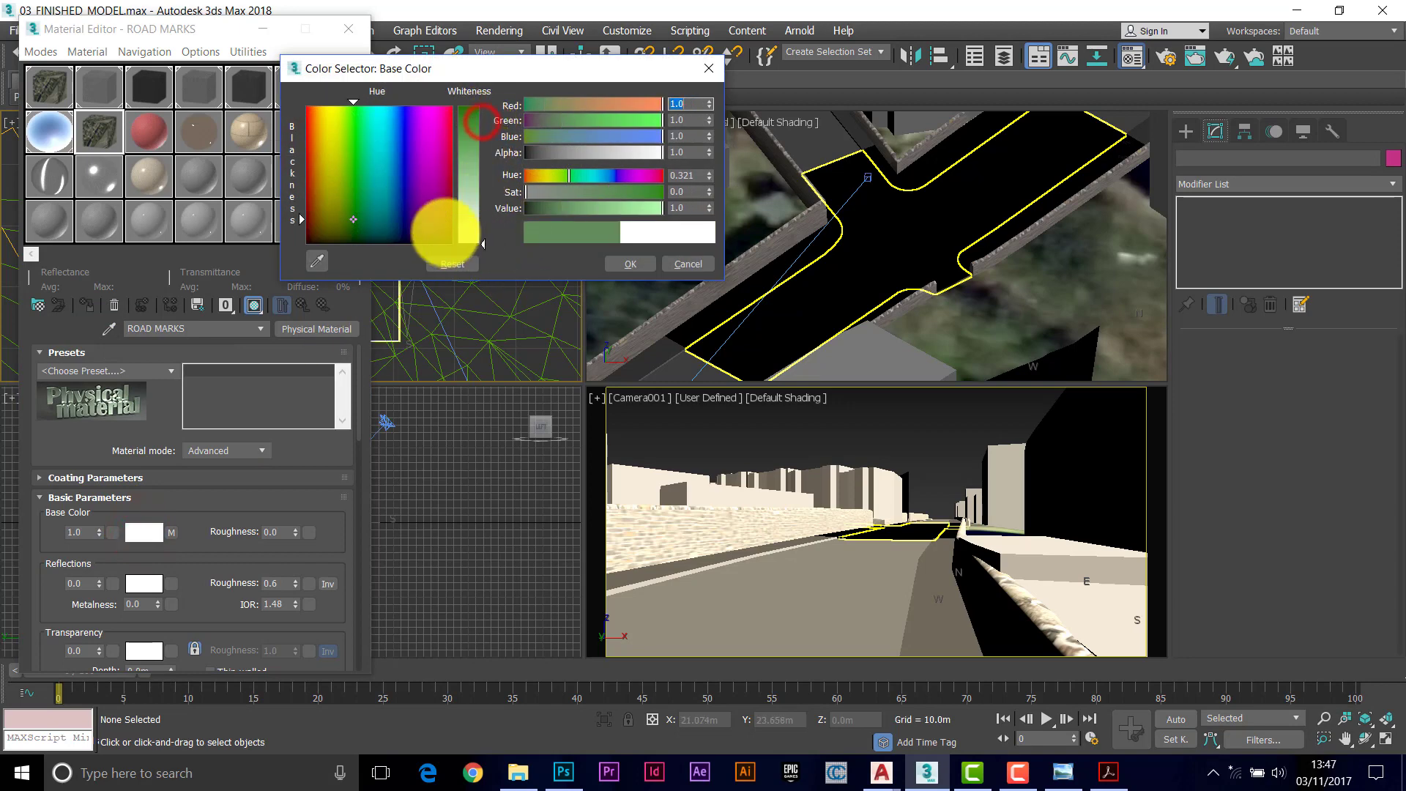
left_click_drag(350, 217, 369, 243)
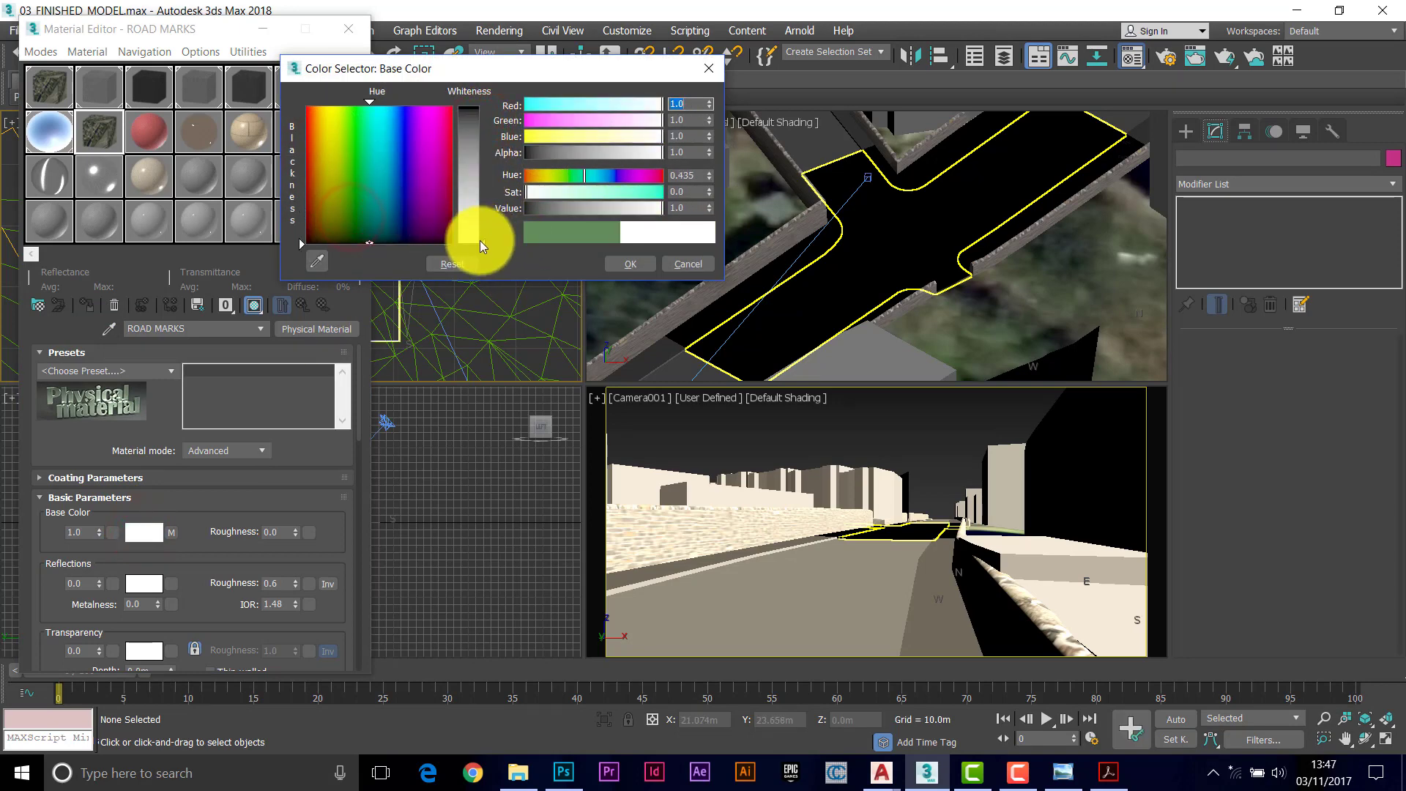
left_click_drag(480, 240, 478, 216)
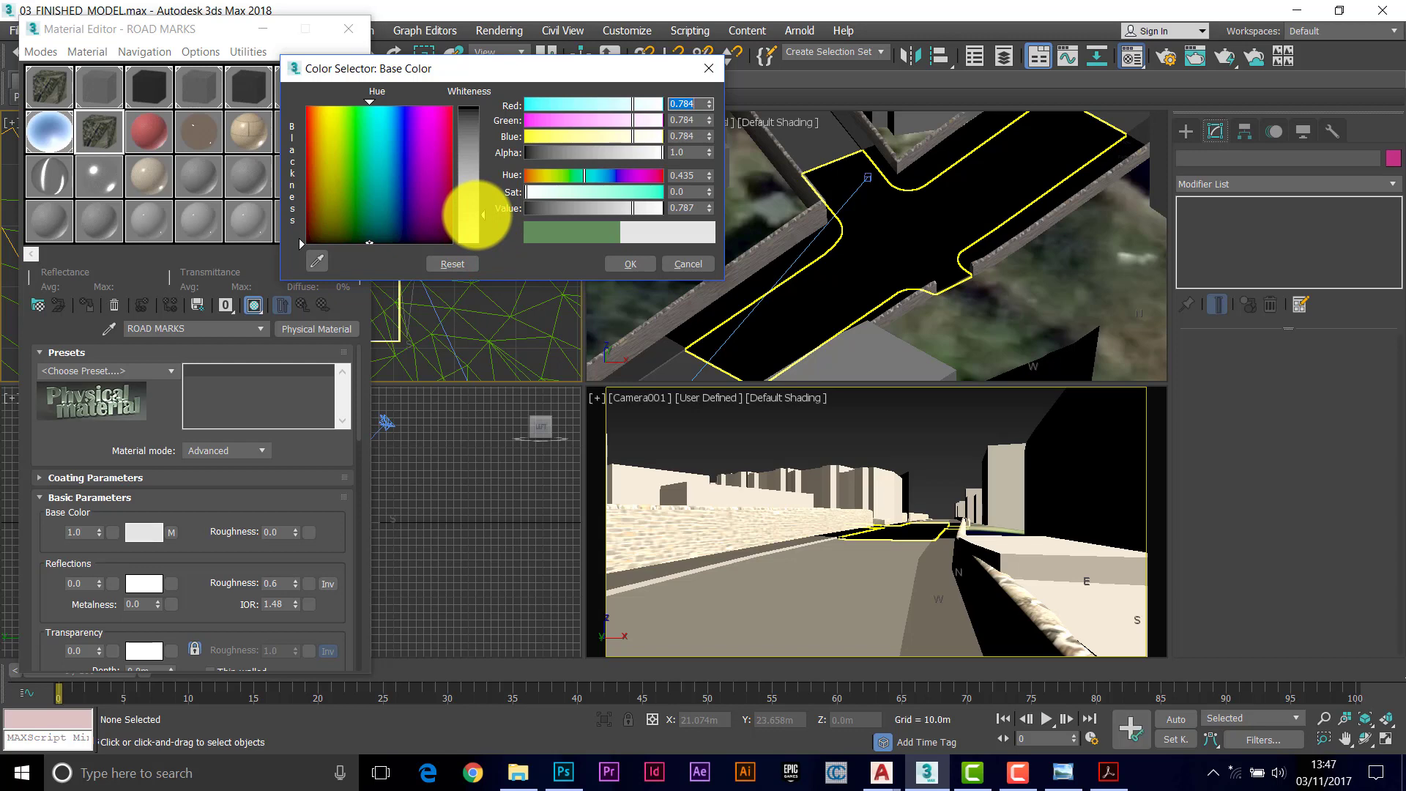
left_click(637, 259)
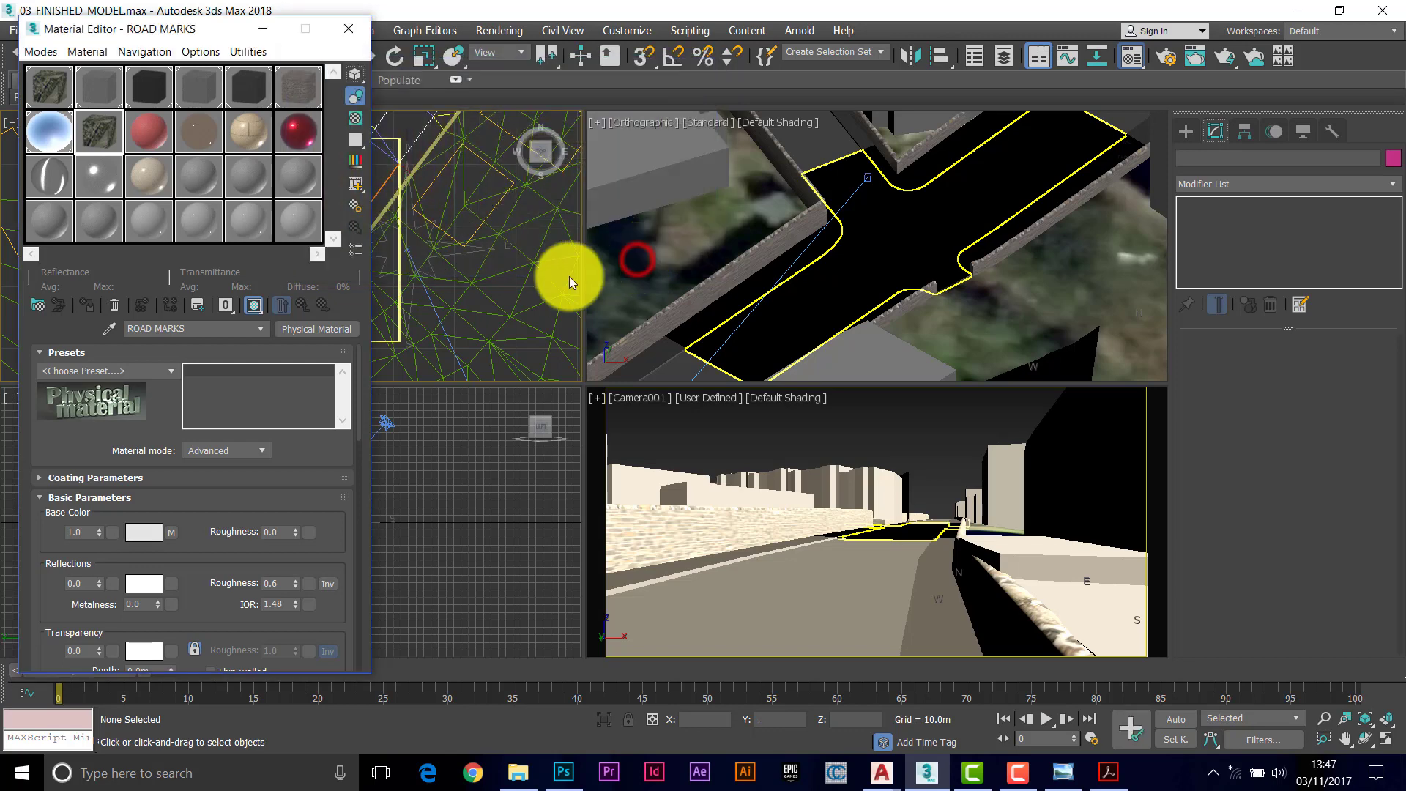
Step: Copy the aerial photo map of ROAD MARKS from Base Color to Cutout as a non-instanced copy and clear the Base Color map
double_click(104, 144)
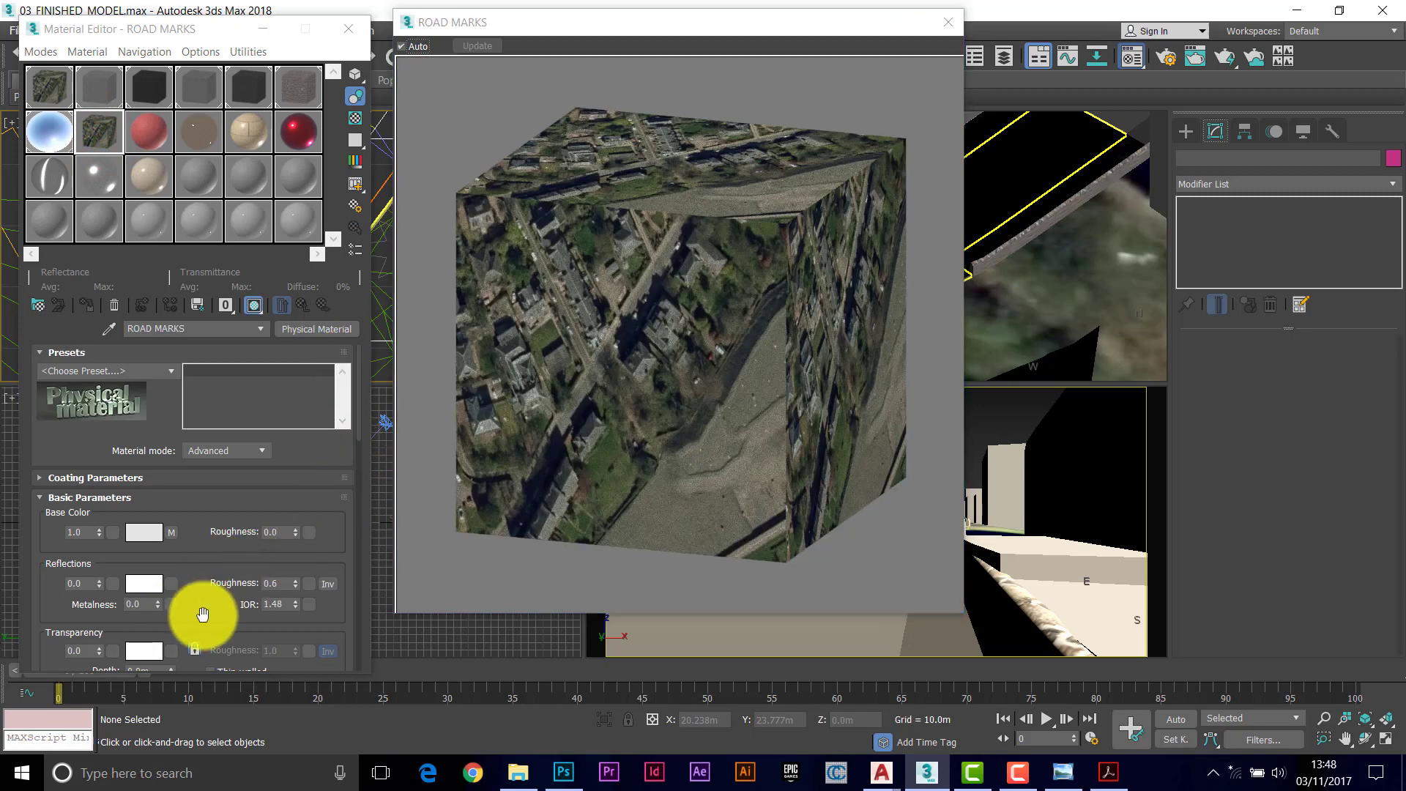
left_click_drag(198, 613, 195, 162)
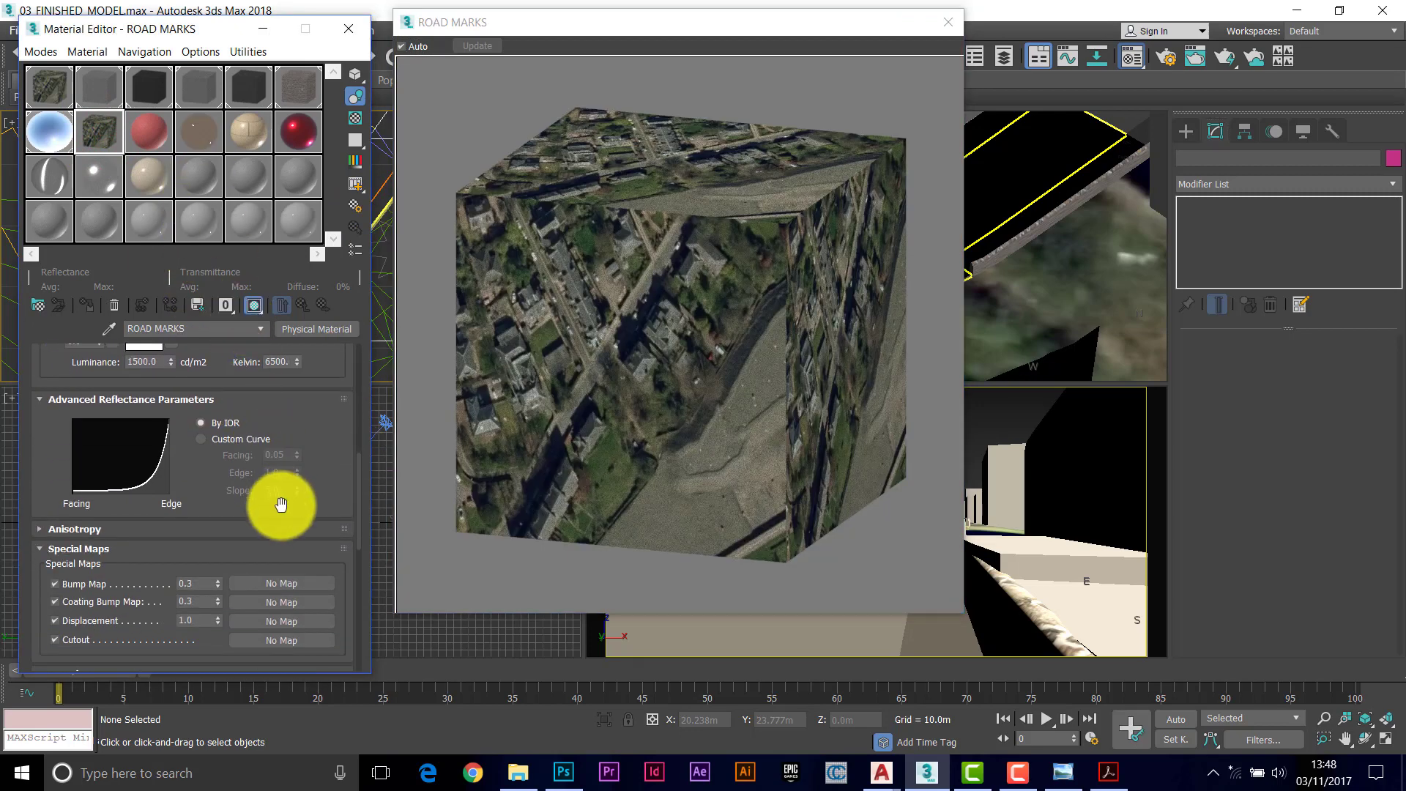
left_click_drag(284, 533, 280, 307)
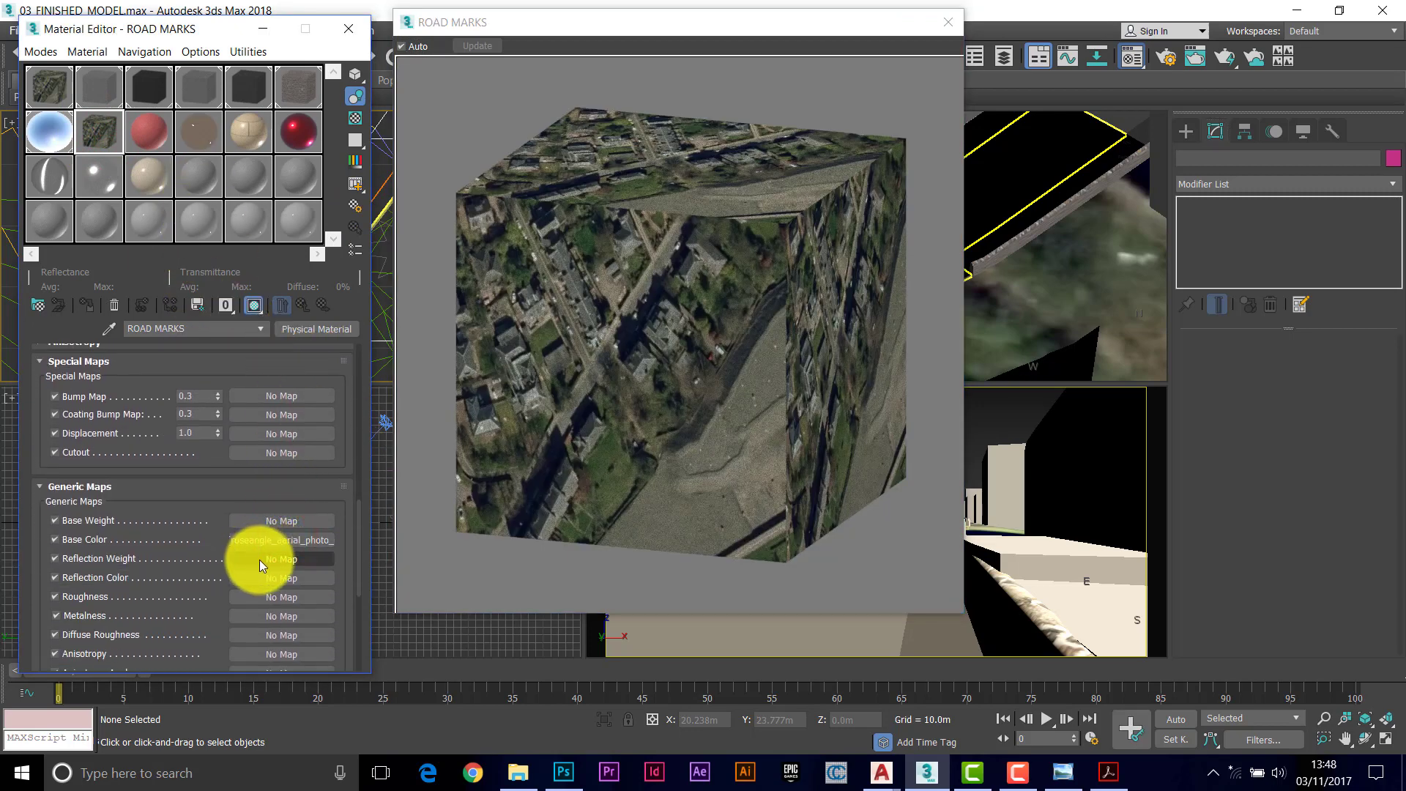
left_click_drag(259, 539, 262, 452)
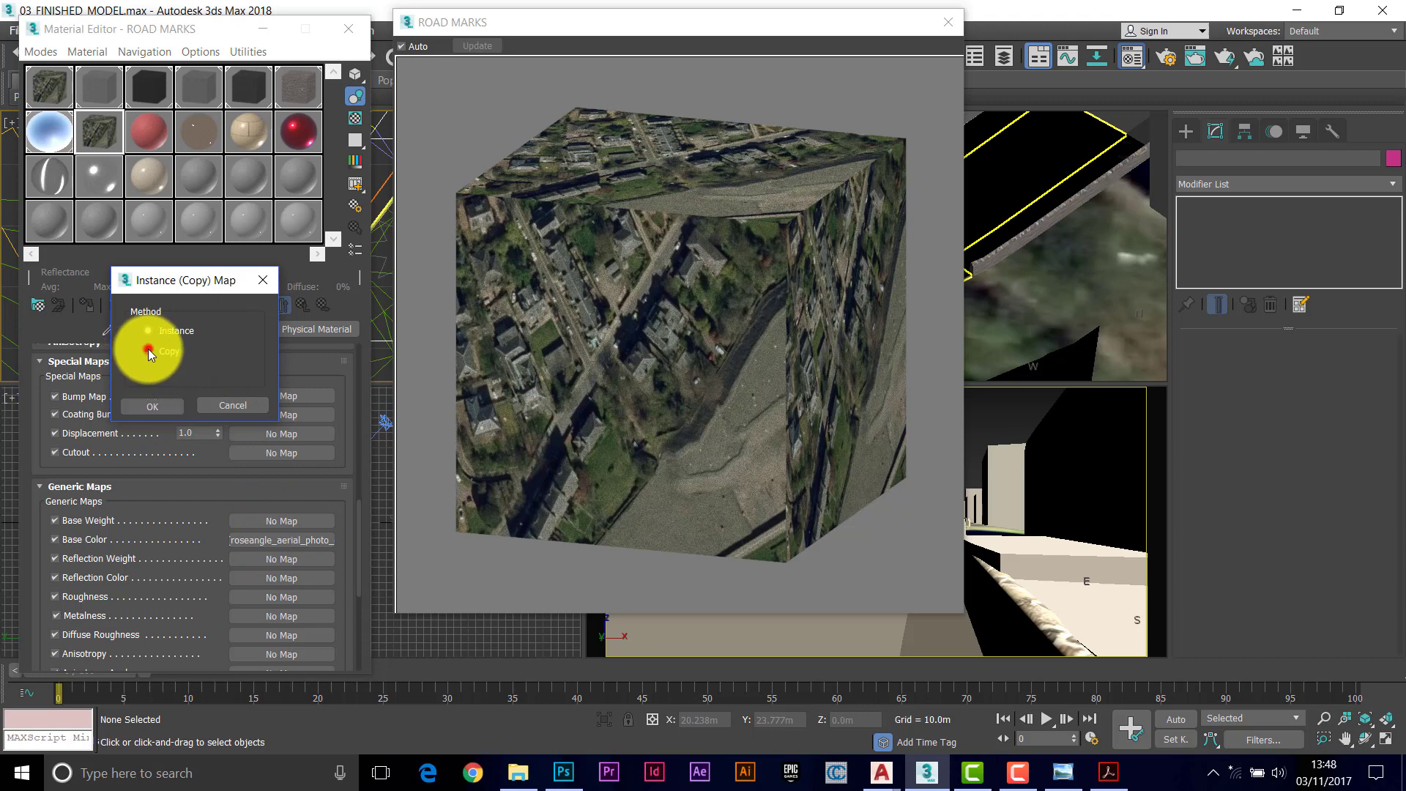
left_click(160, 407)
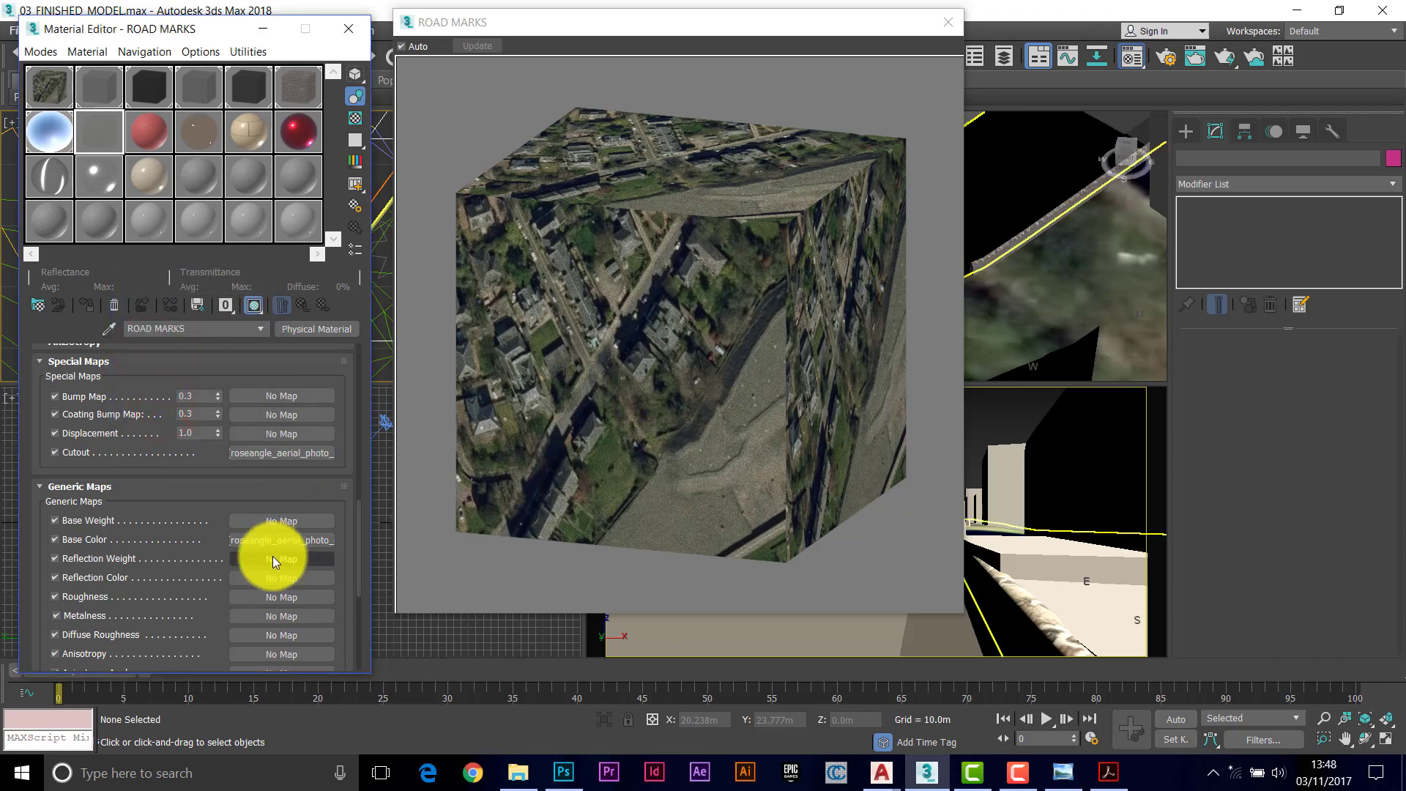
left_click_drag(272, 558, 271, 538)
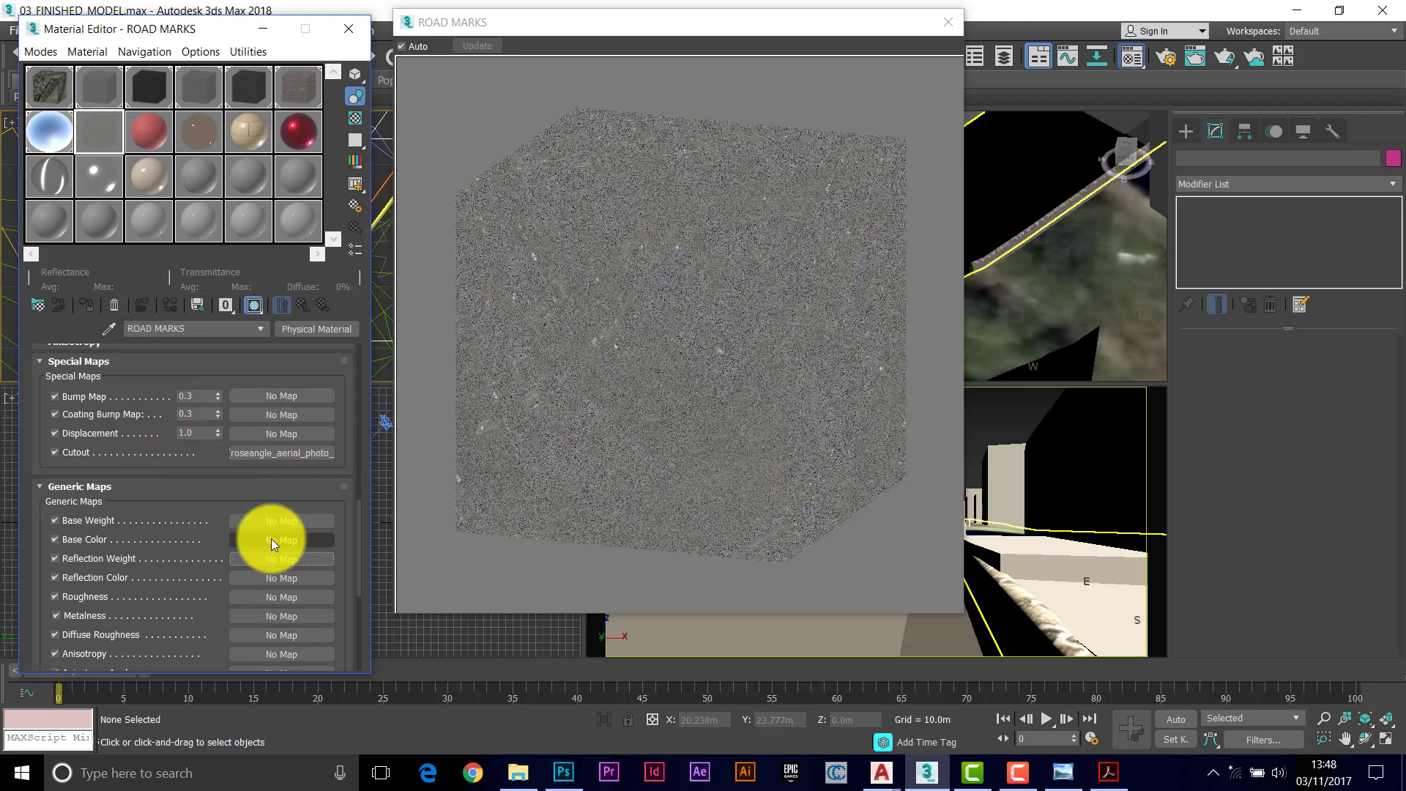
Step: Replace the Cutout bitmap of the ROAD MARKS material with road_marks_negative.jpg and close the enlarged map preview
left_click(252, 452)
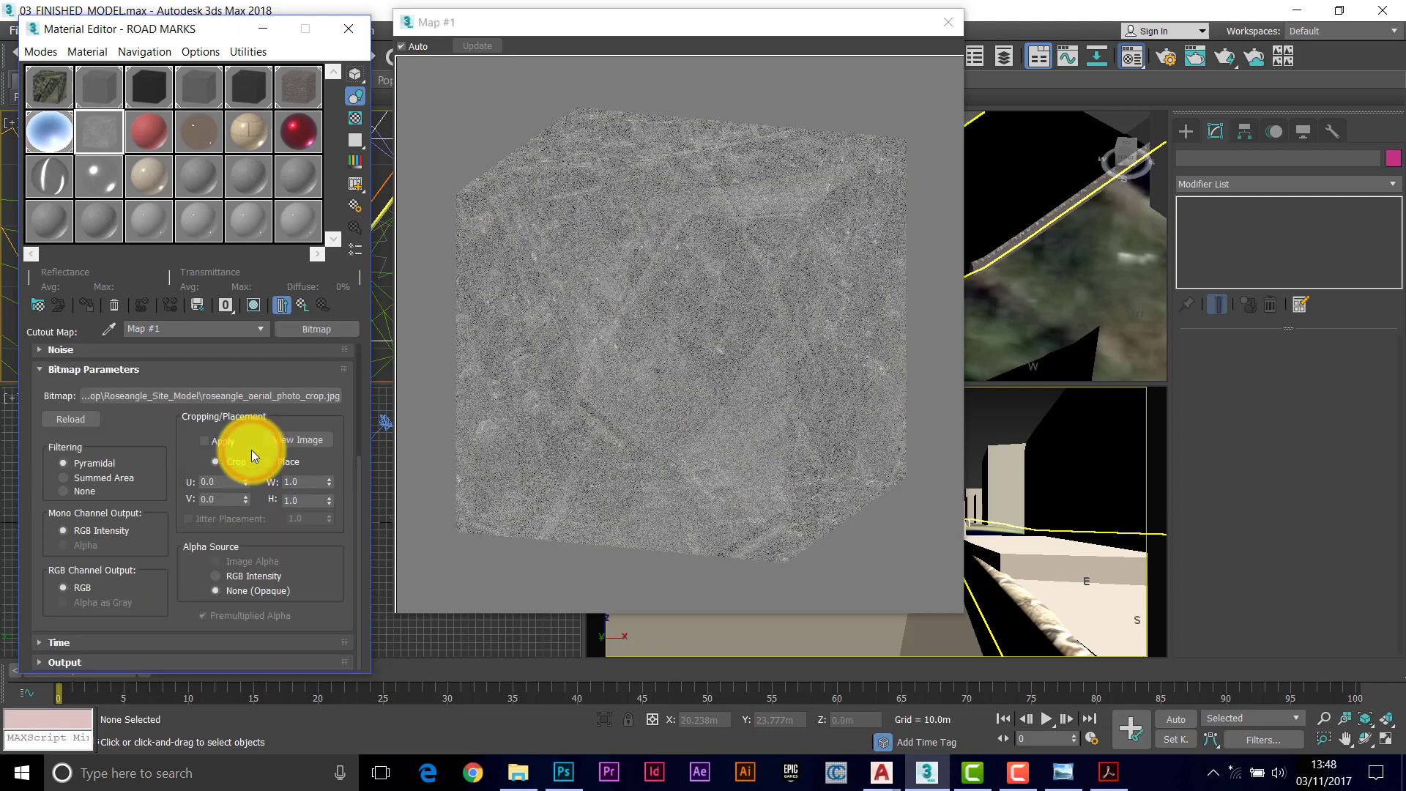
left_click(199, 397)
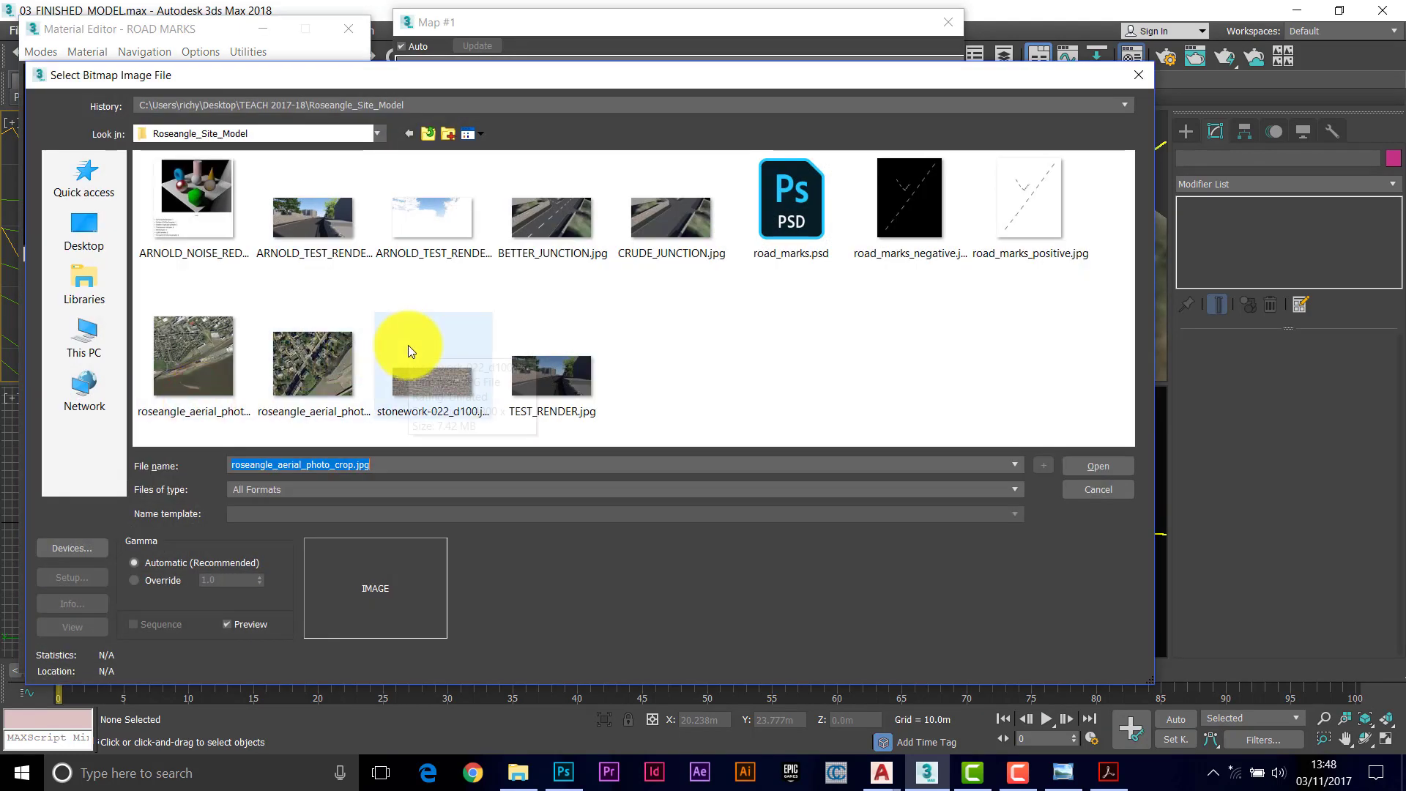
left_click(906, 209)
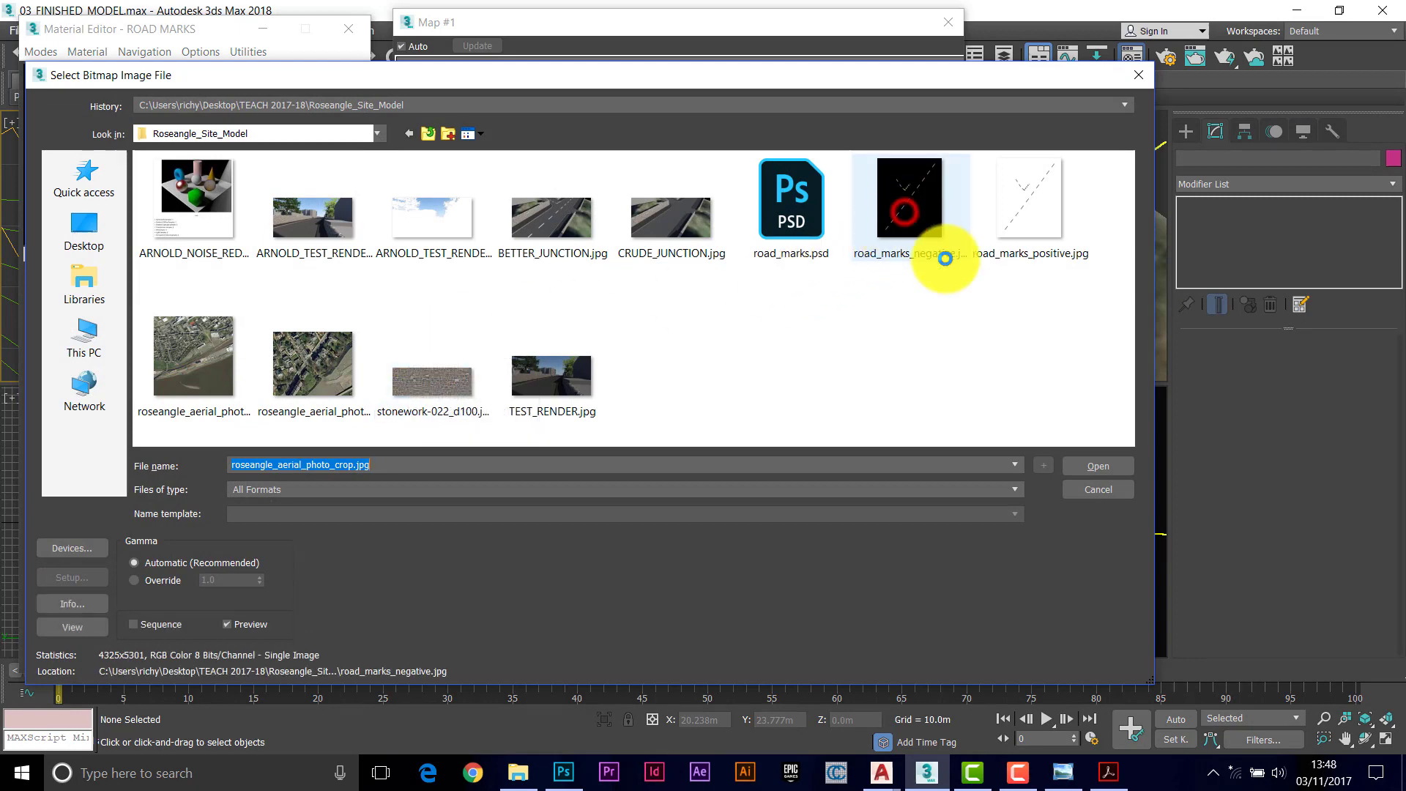
left_click(1099, 466)
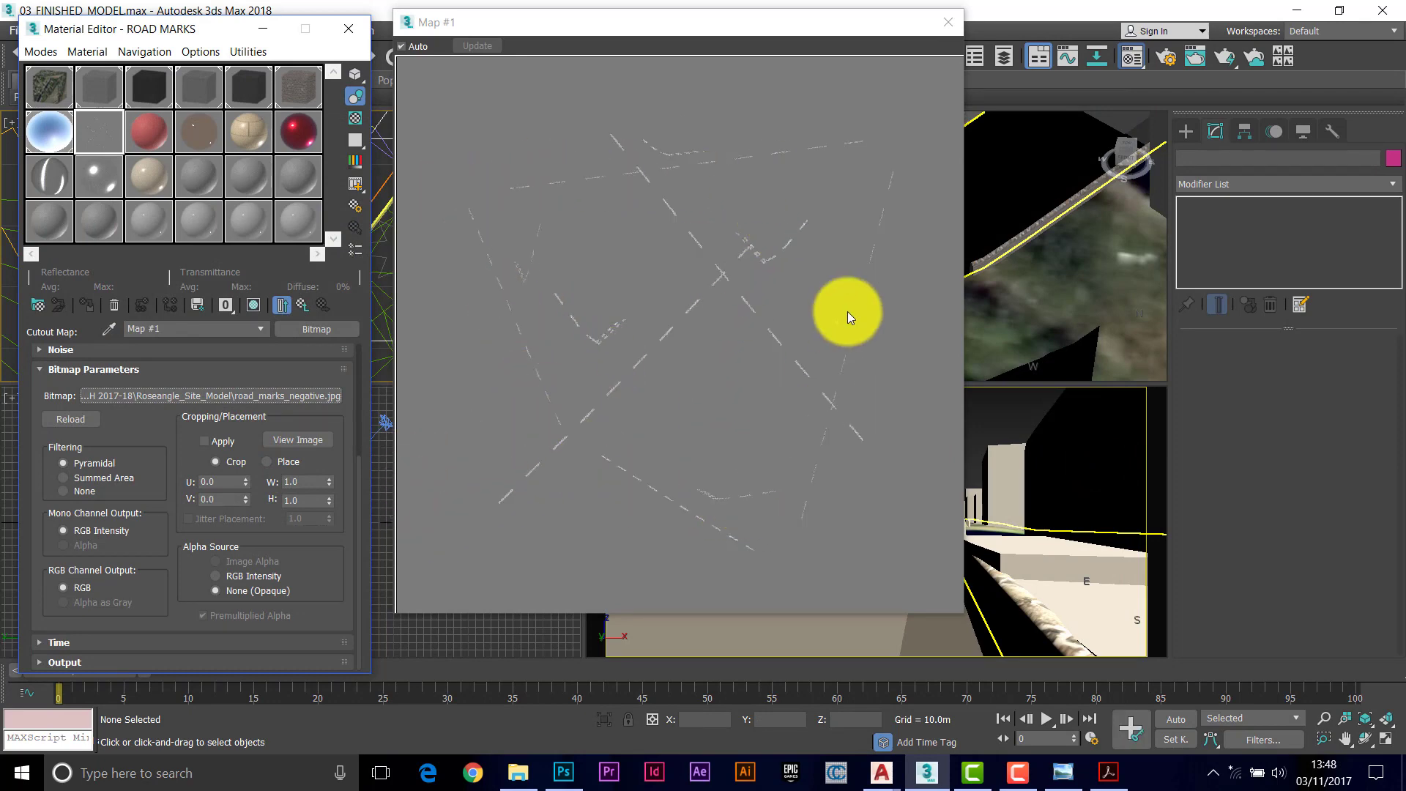
left_click(946, 27)
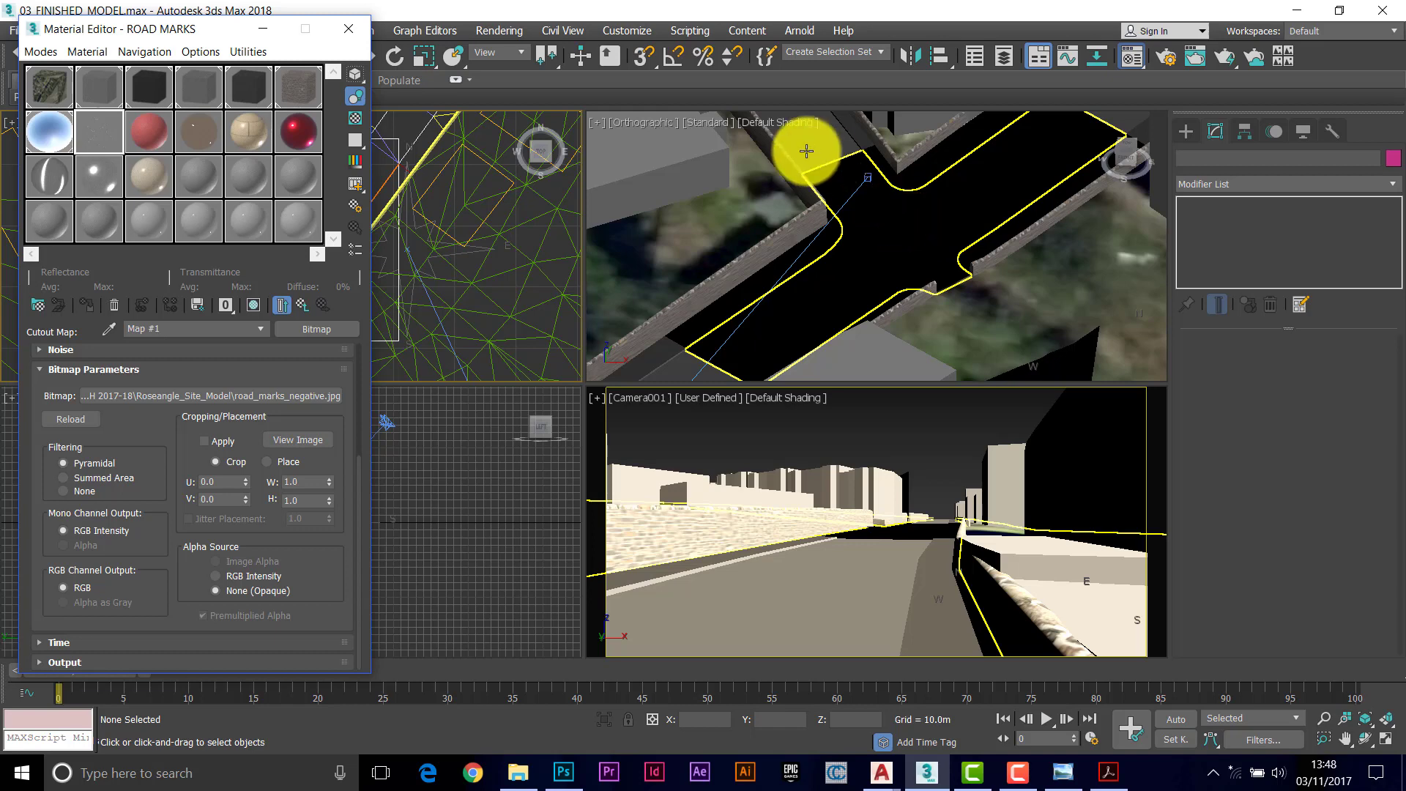
Step: Switch the orthographic viewport to wireframe override and zoom in closely on a kerb corner of the junction
left_click(770, 128)
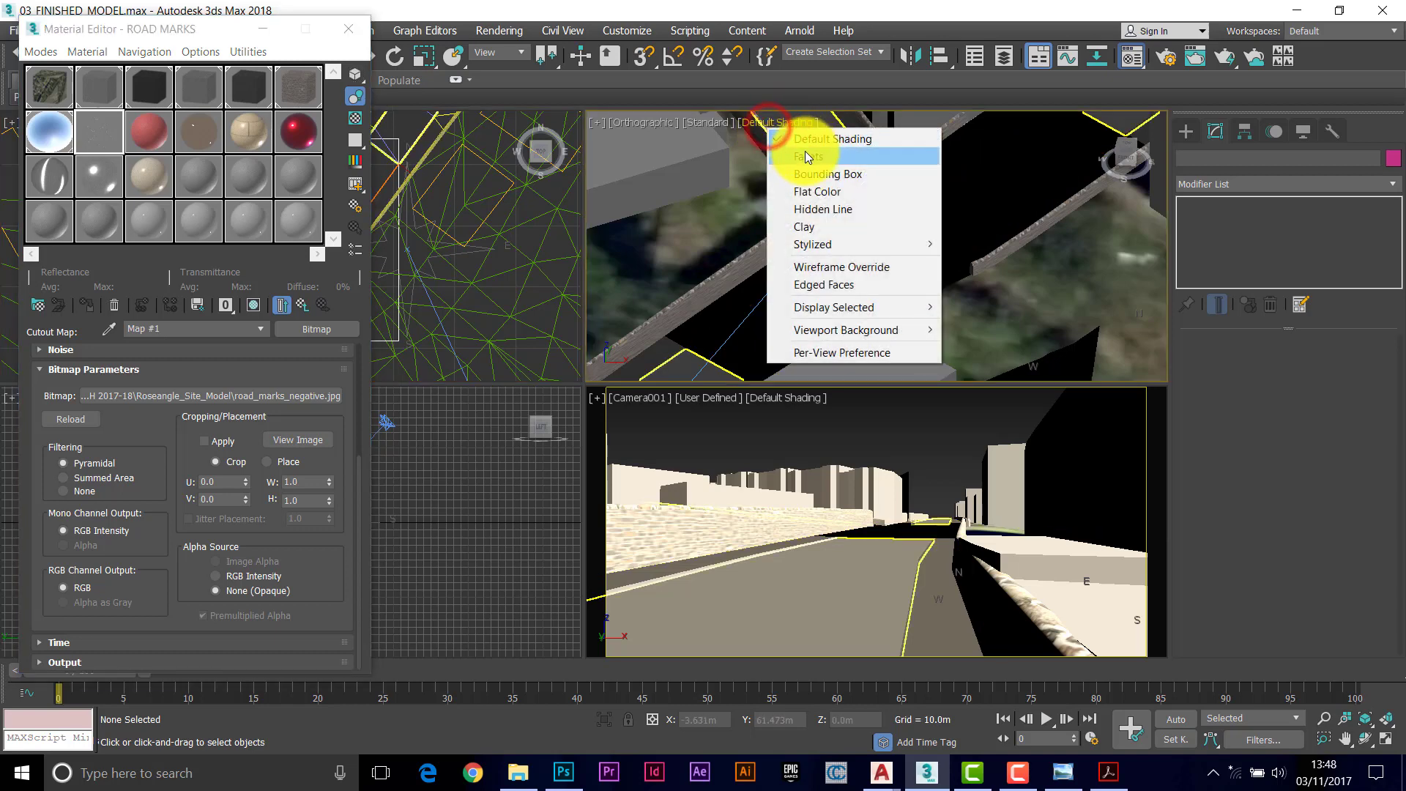
left_click(819, 265)
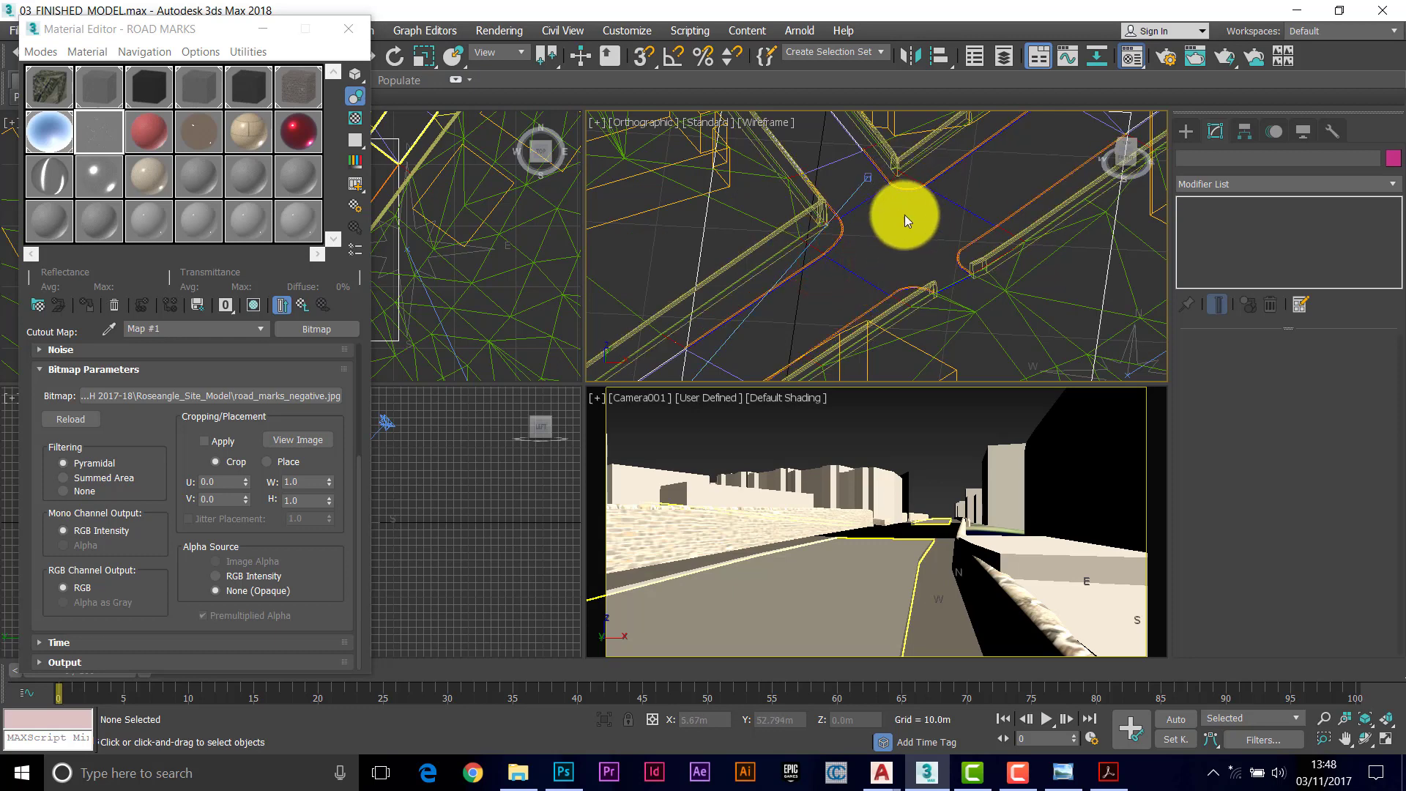
left_click(1322, 740)
left_click_drag(903, 178, 1003, 294)
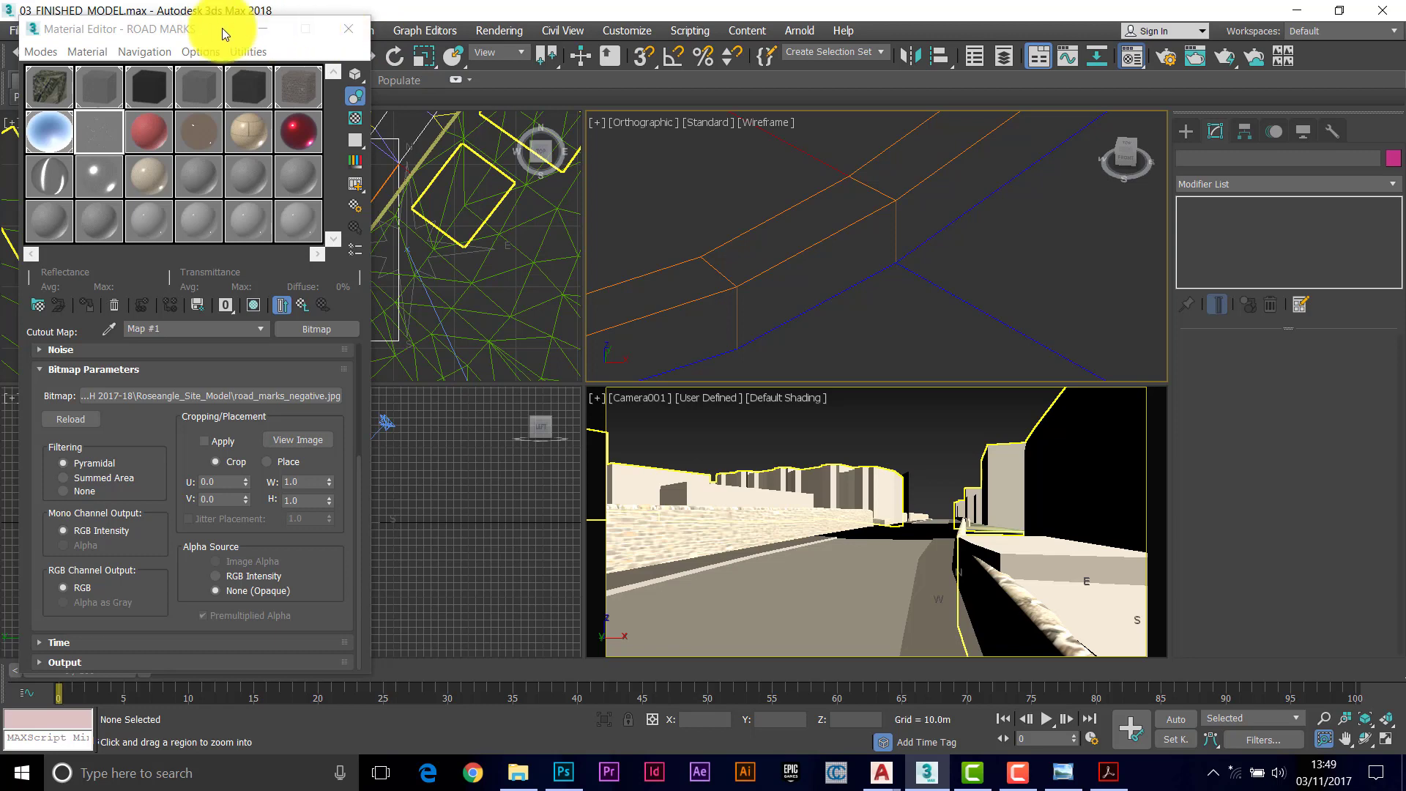
Step: Clone the 3d_road_new junction mesh as an instance named Layer:3d_road_marks
left_click_drag(222, 28, 231, 179)
left_click(240, 55)
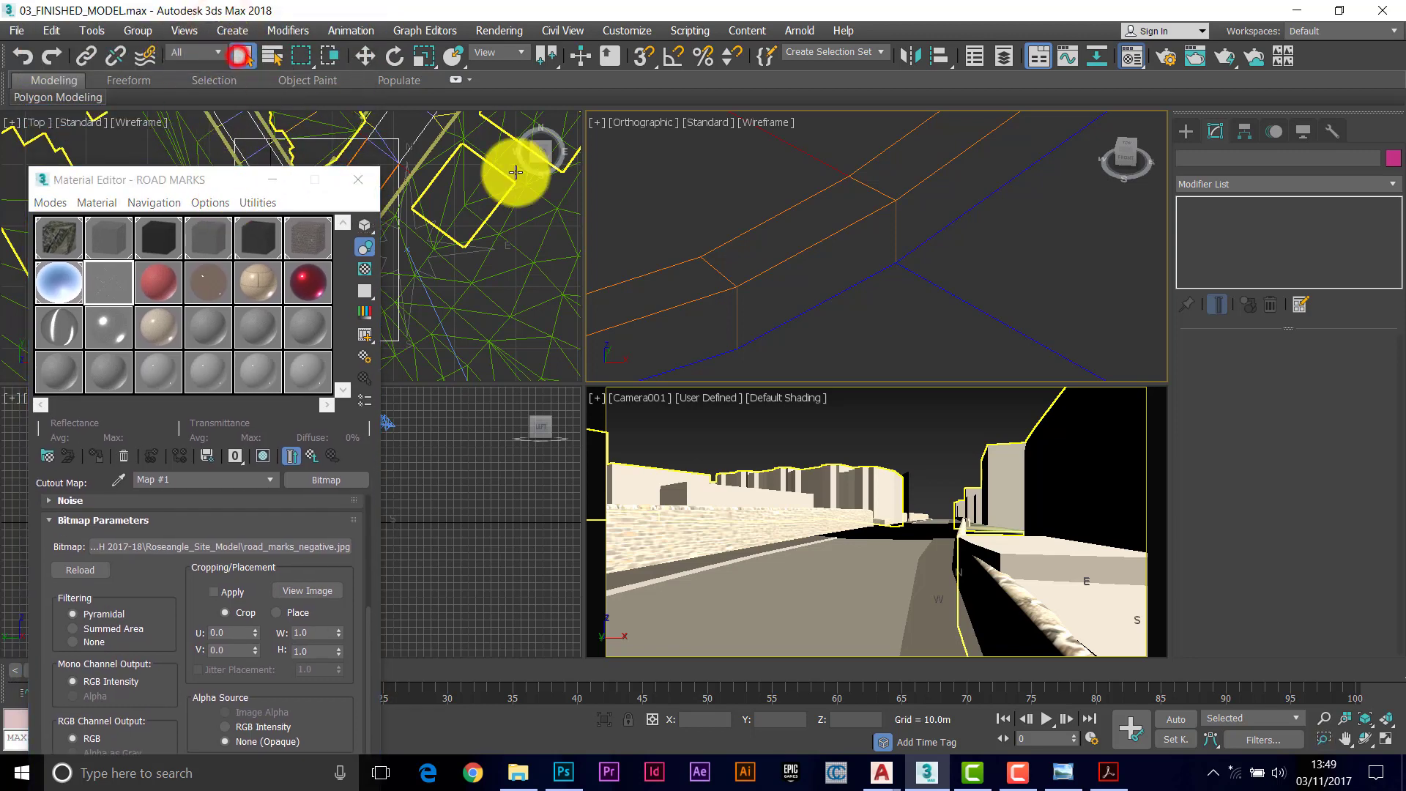
left_click(923, 279)
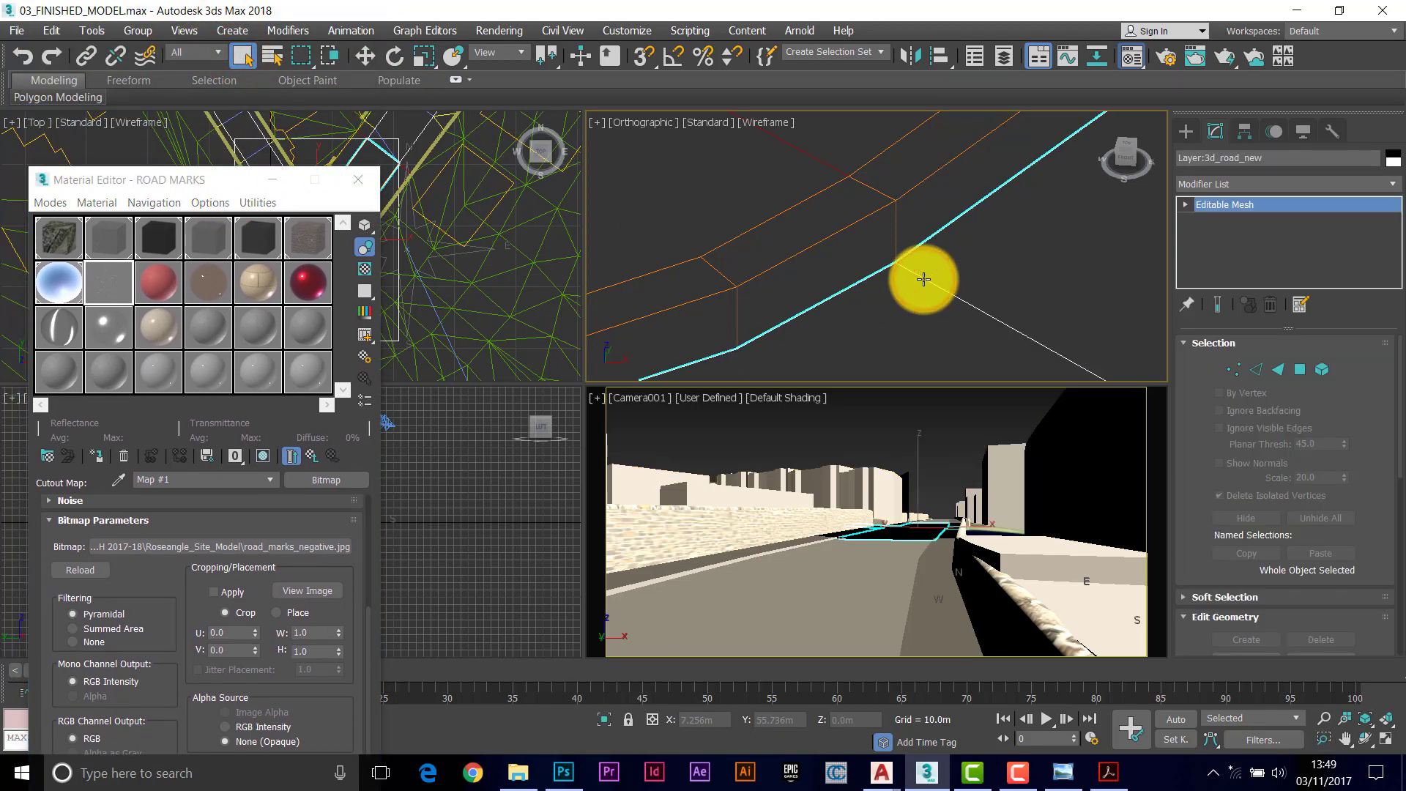
left_click(51, 33)
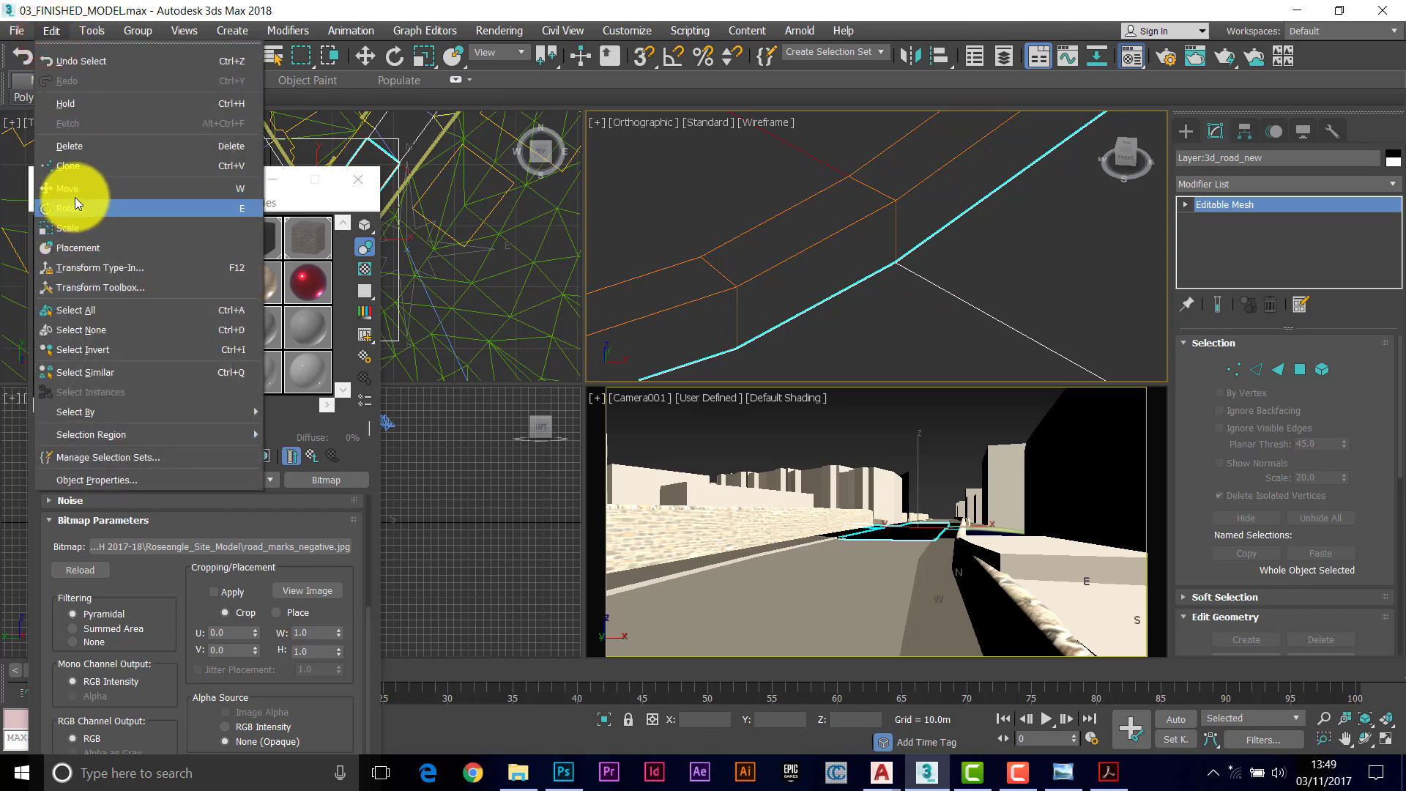
left_click(70, 167)
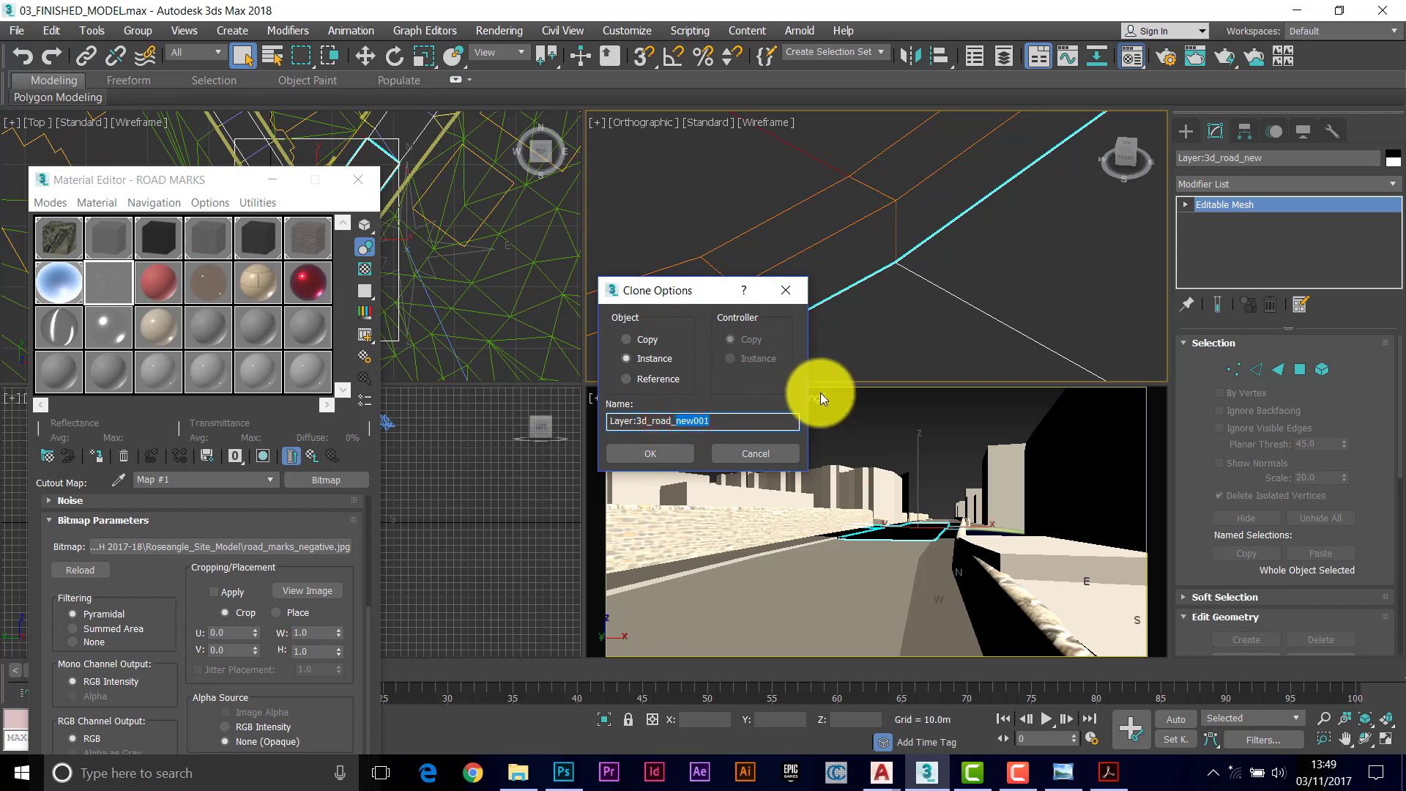
type("marks")
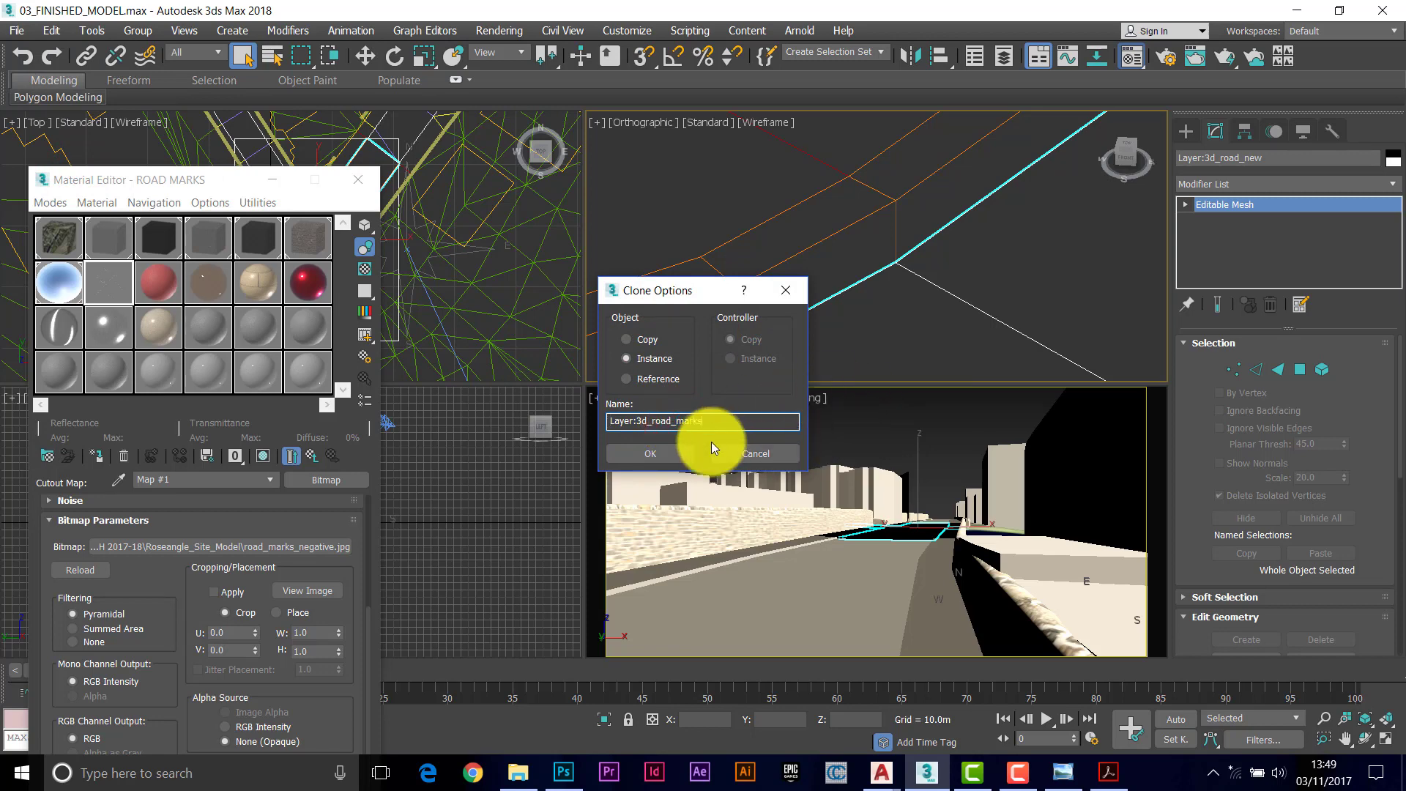
left_click(669, 451)
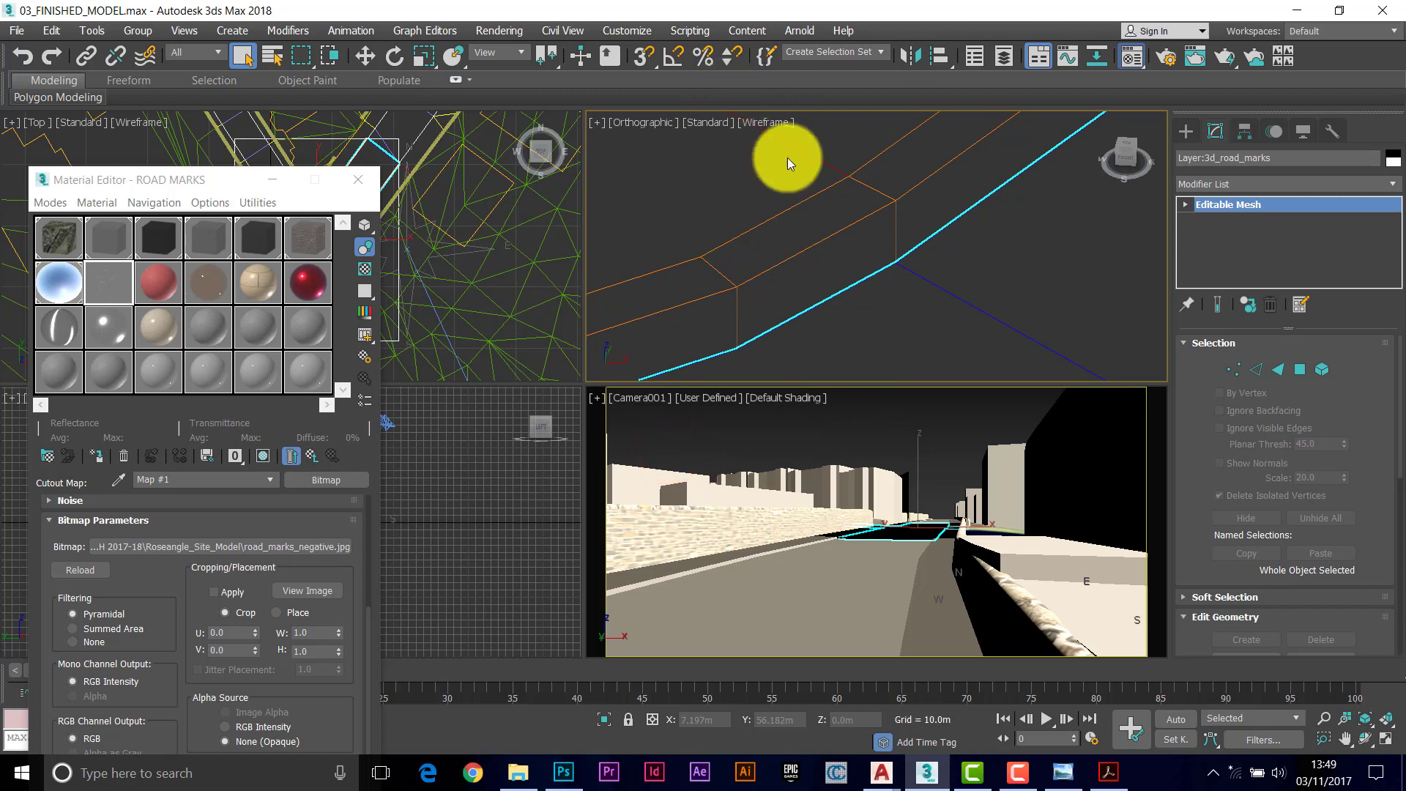
Step: Raise the cloned 3d_road_marks mesh with a world Z offset of 0.005 m
left_click(363, 57)
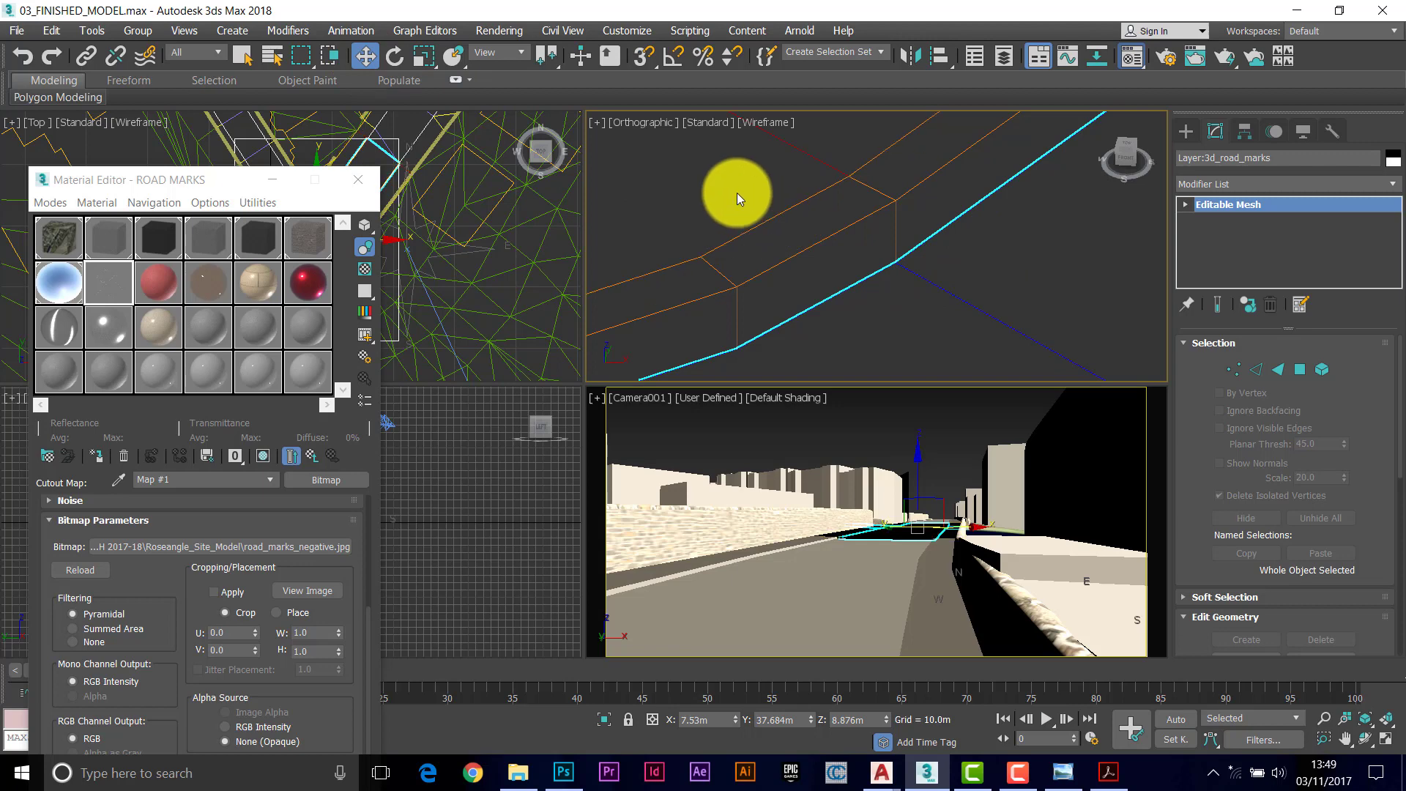
key("F12")
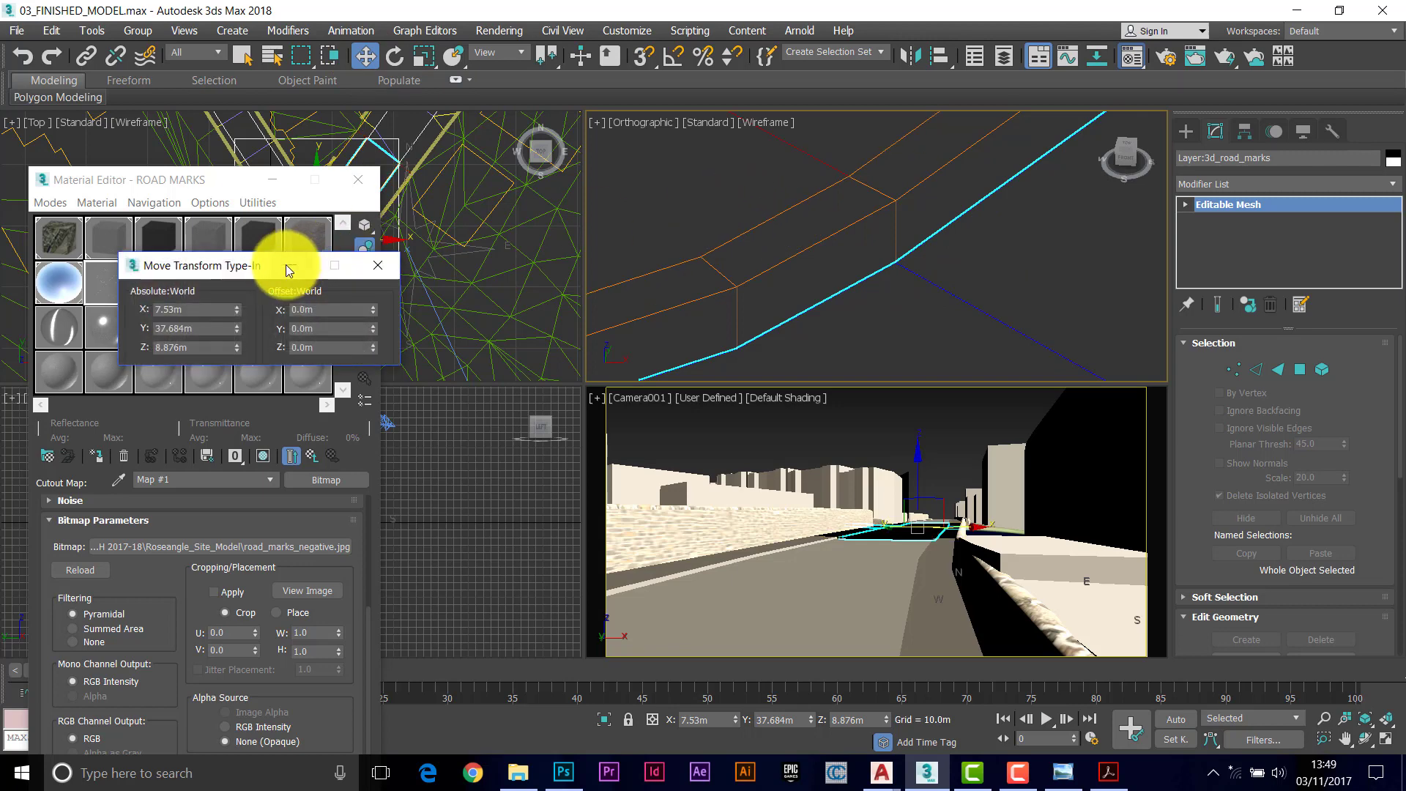
left_click_drag(208, 262, 595, 320)
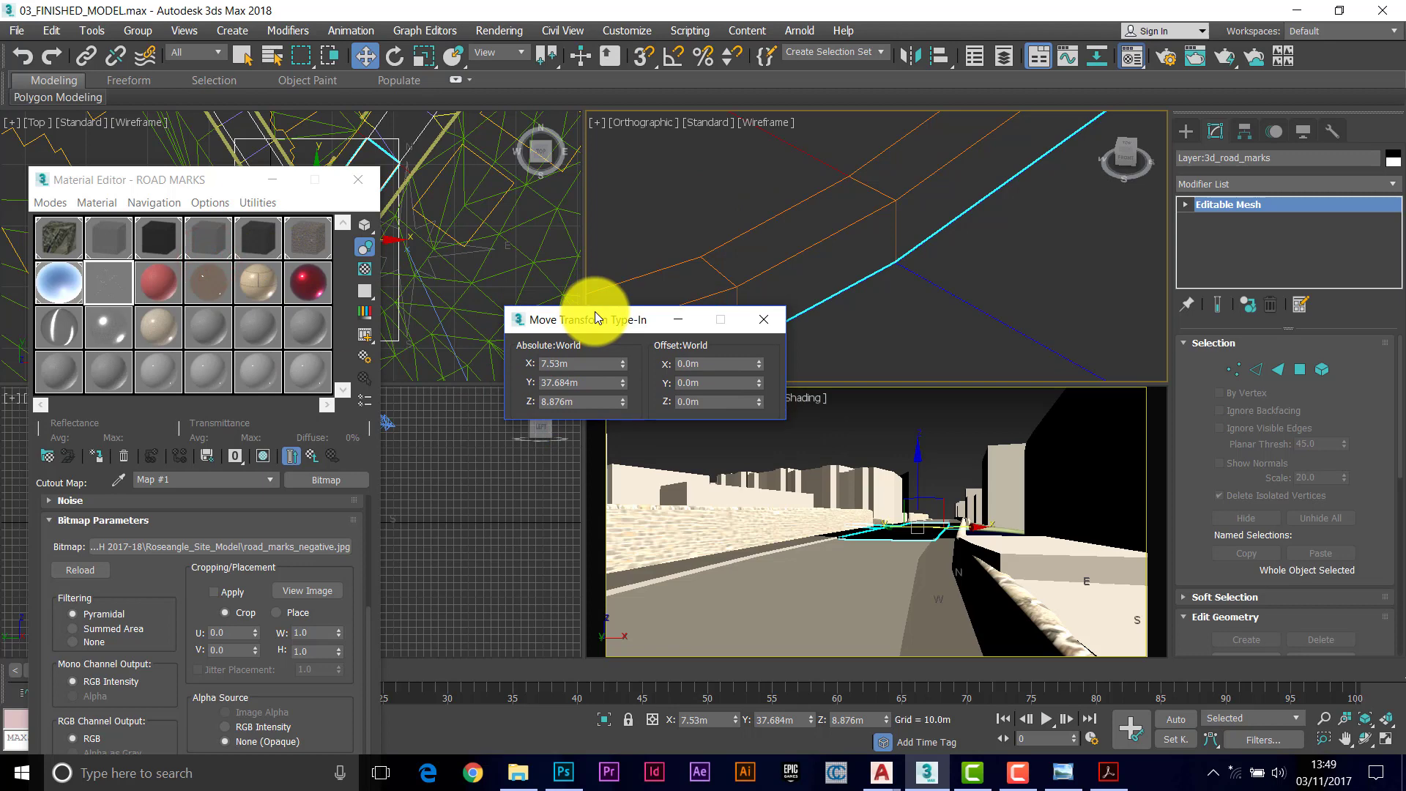
double_click(705, 400)
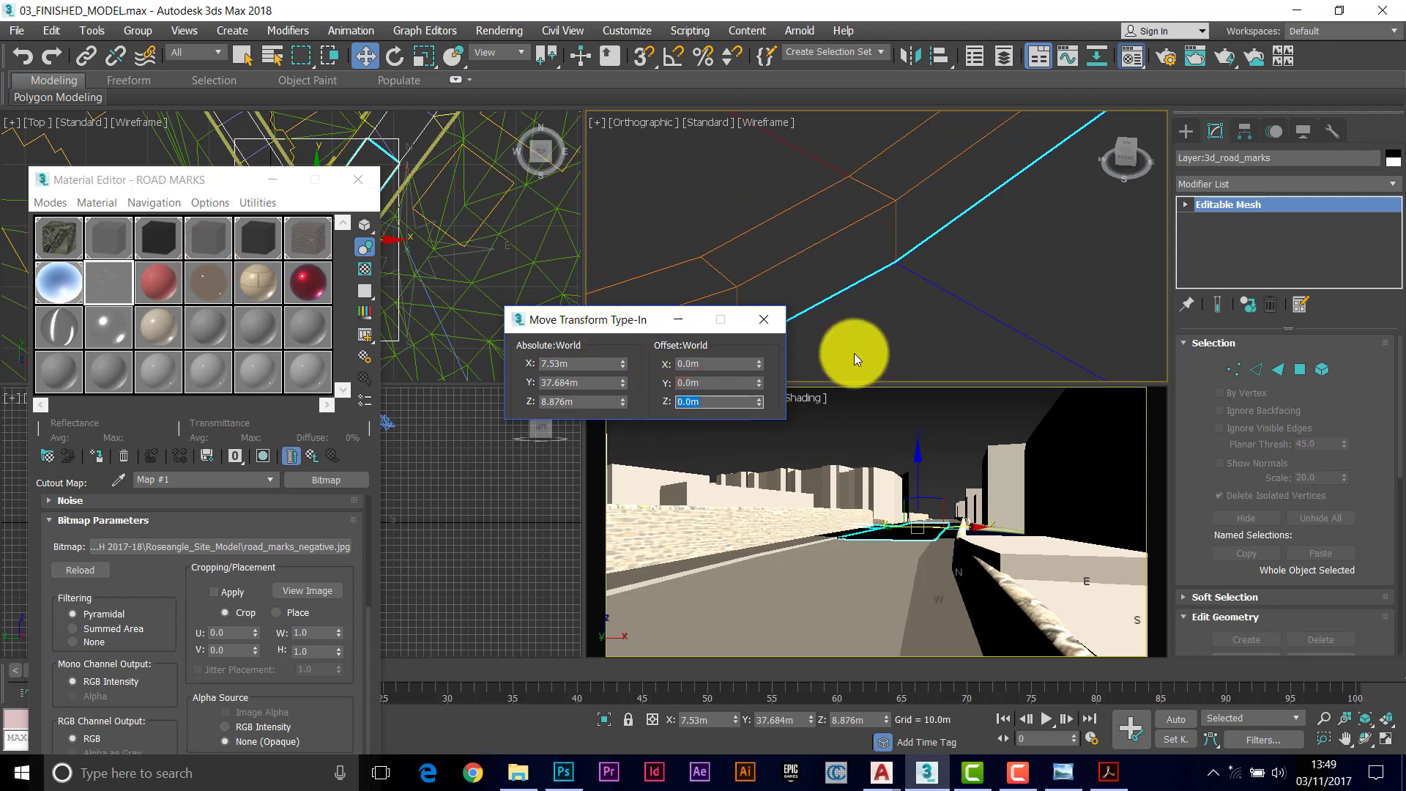
type("0.005")
key("Return")
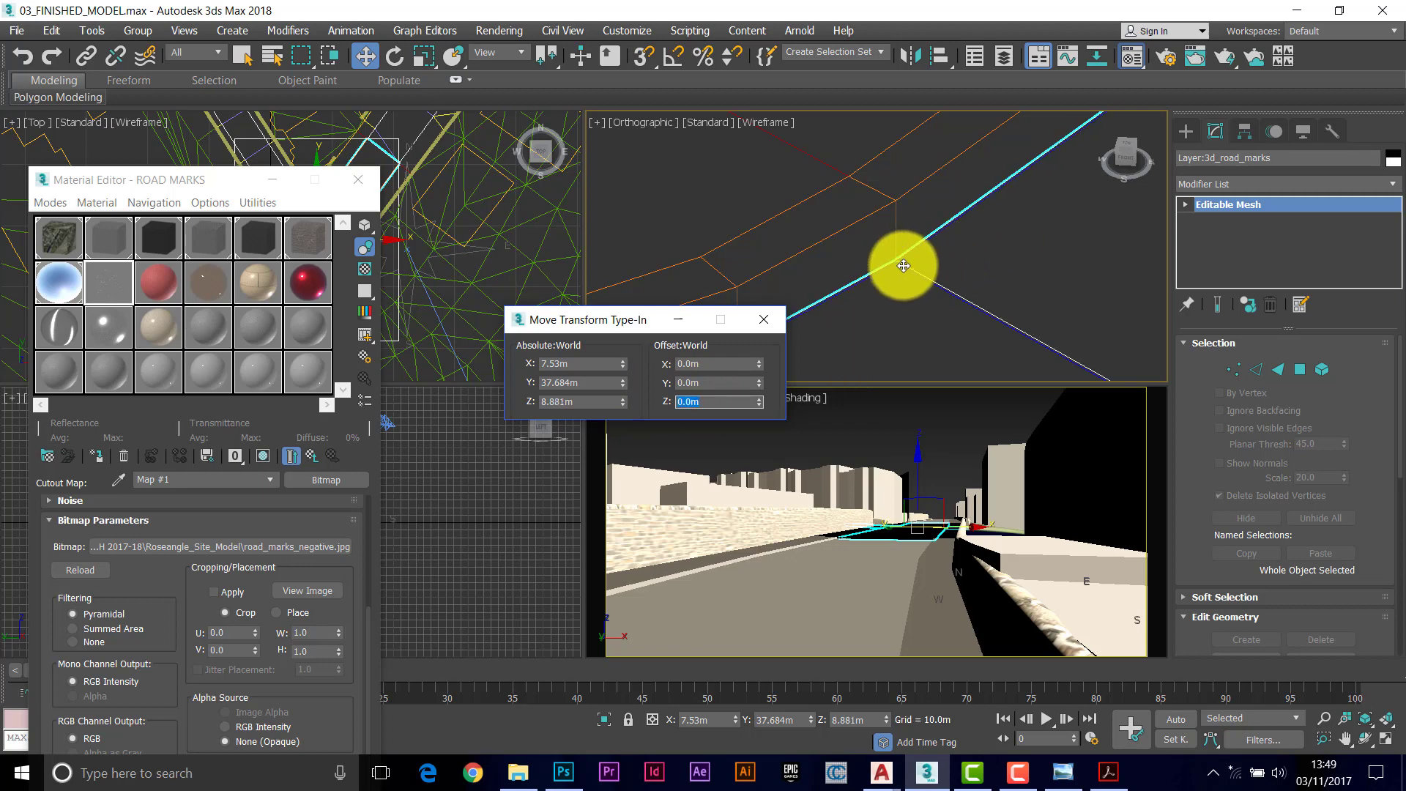
left_click(766, 319)
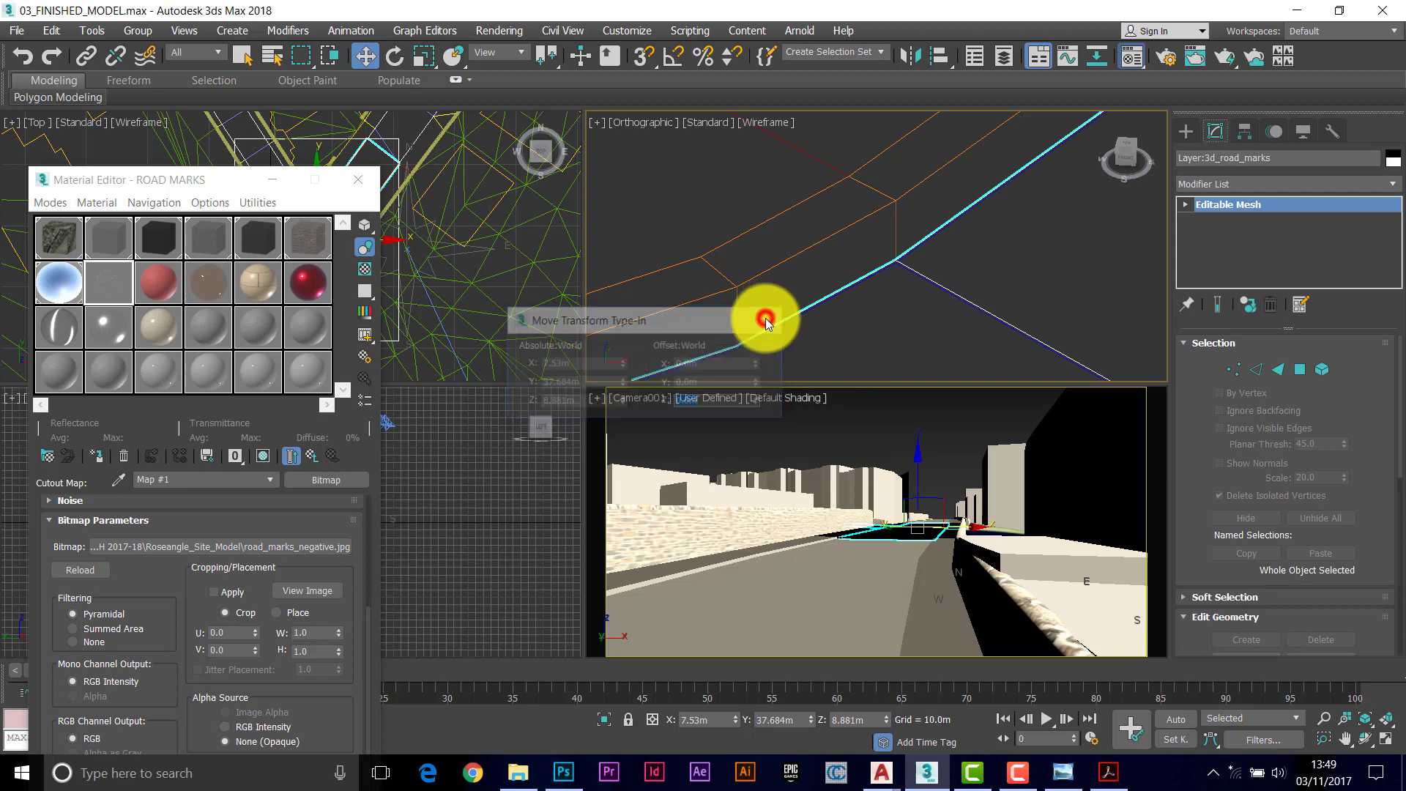
Step: Inspect the gap between the two road meshes up close, and return the orthographic viewport to default shading
left_click(1324, 738)
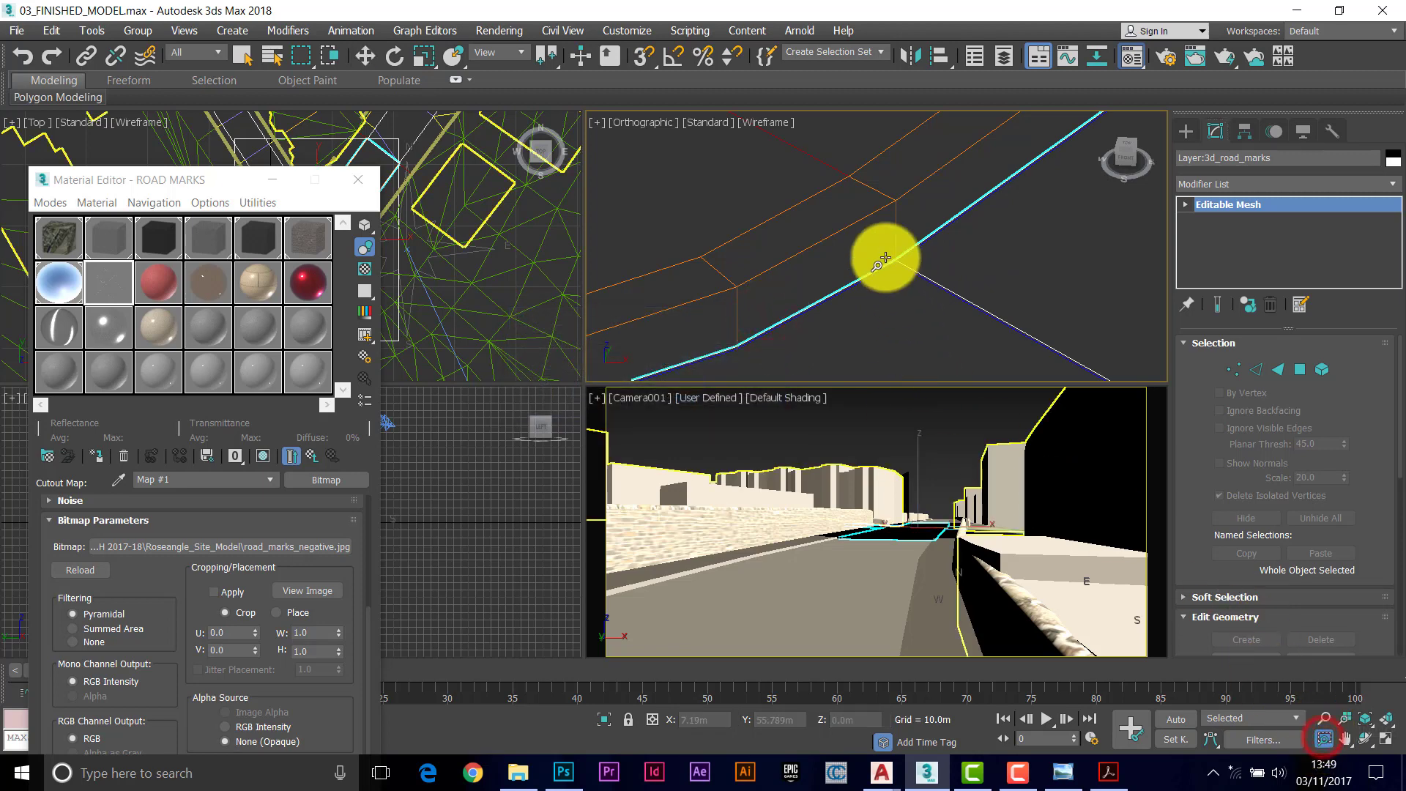
left_click_drag(828, 173, 935, 284)
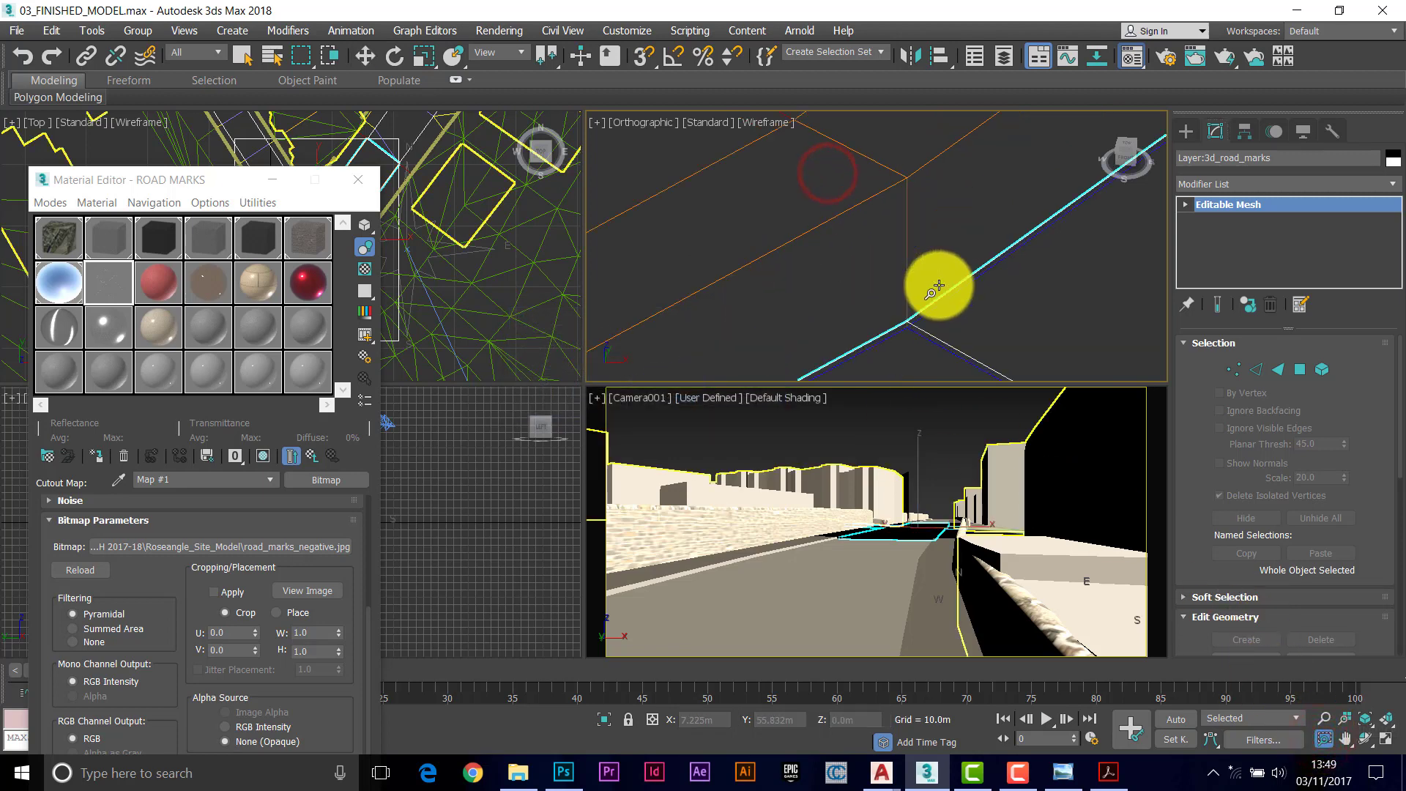
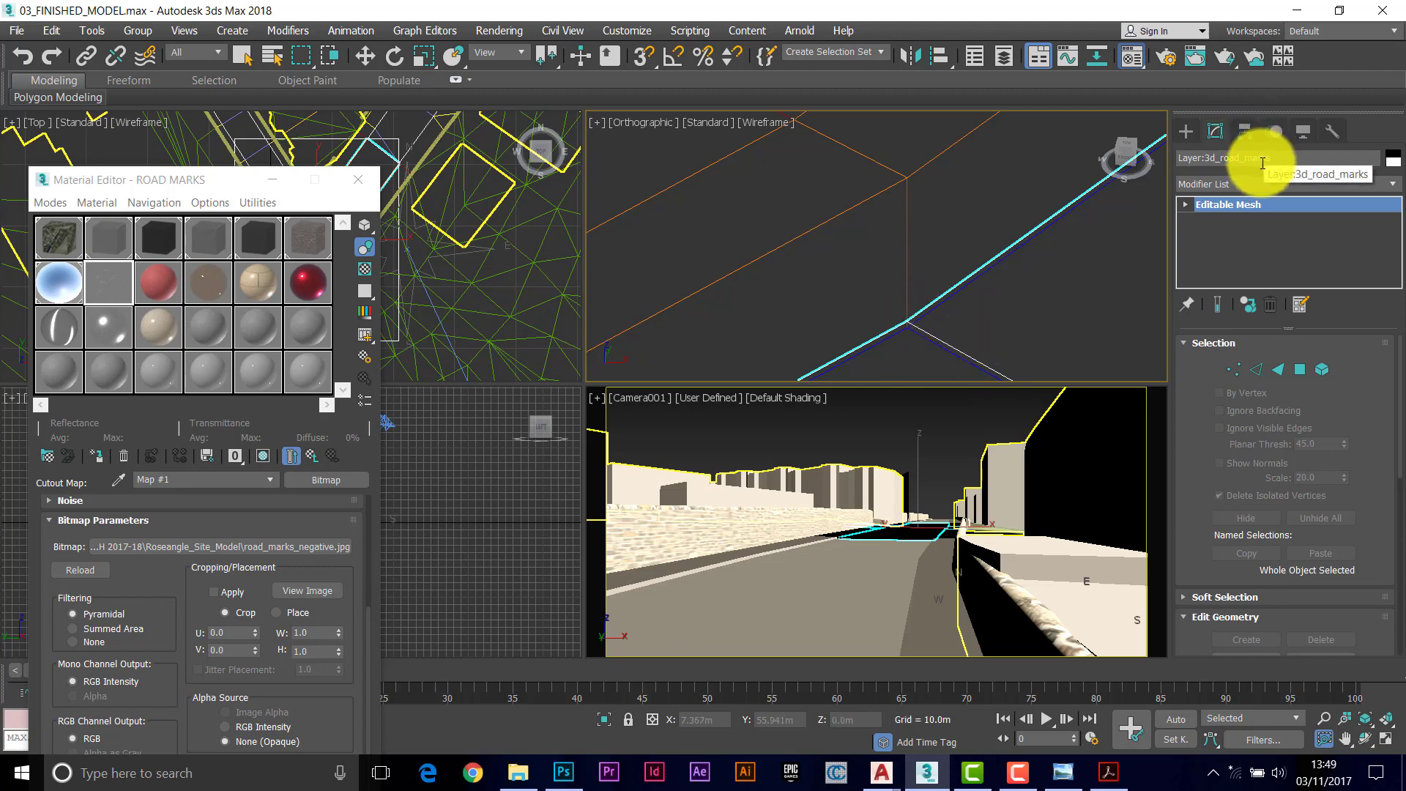
middle_click_drag(932, 210, 863, 218, "alt")
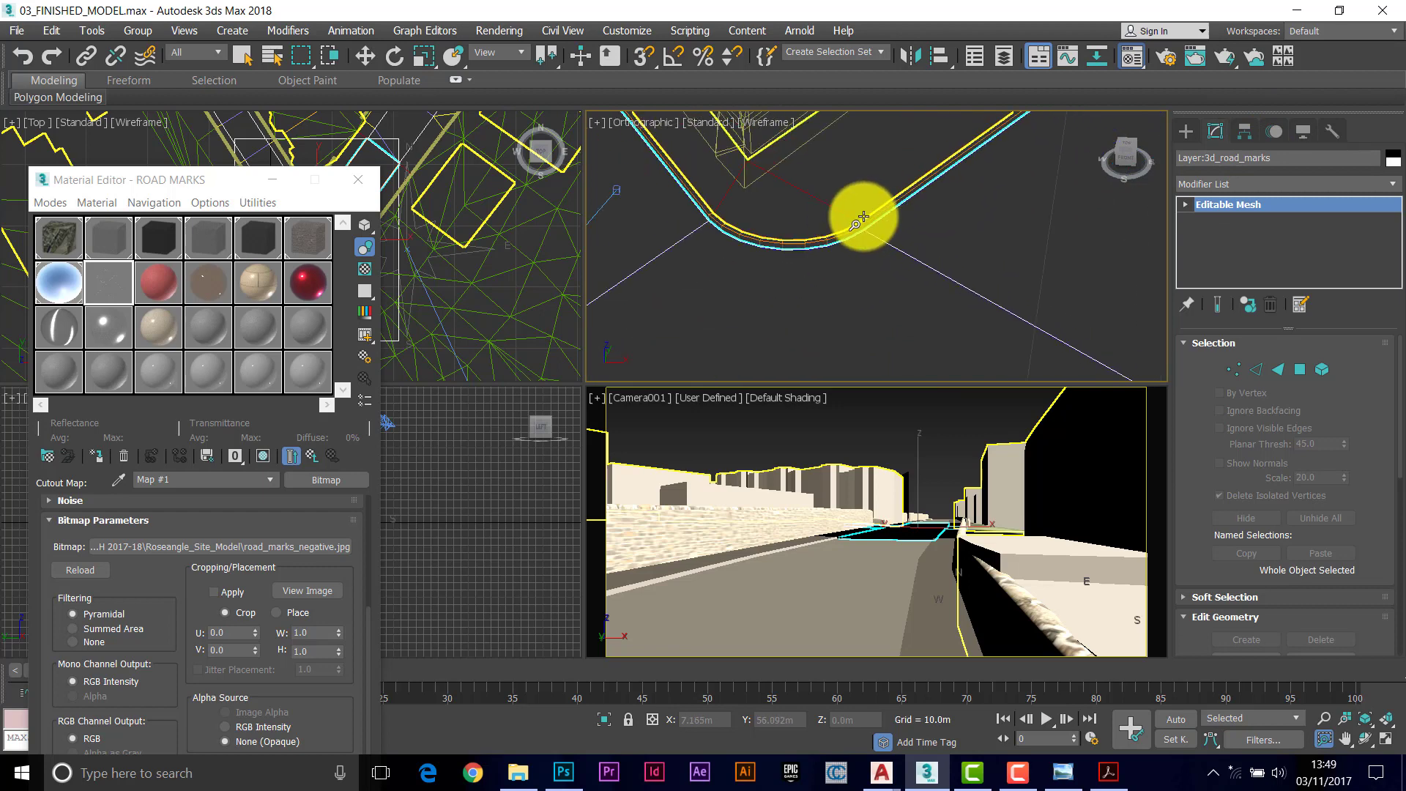
left_click(758, 123)
left_click(811, 140)
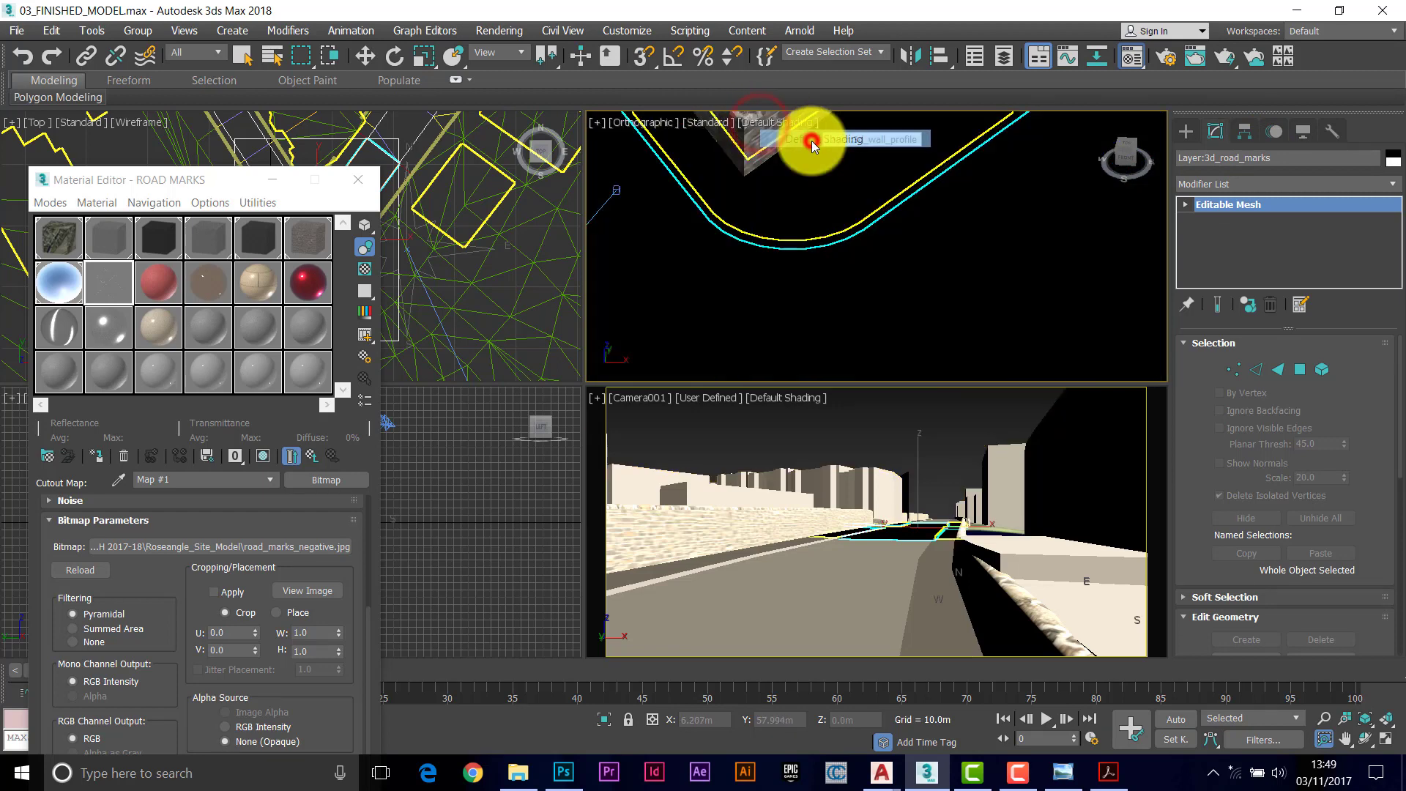
scroll(856, 252, "down", 5)
middle_click_drag(869, 244, 879, 188)
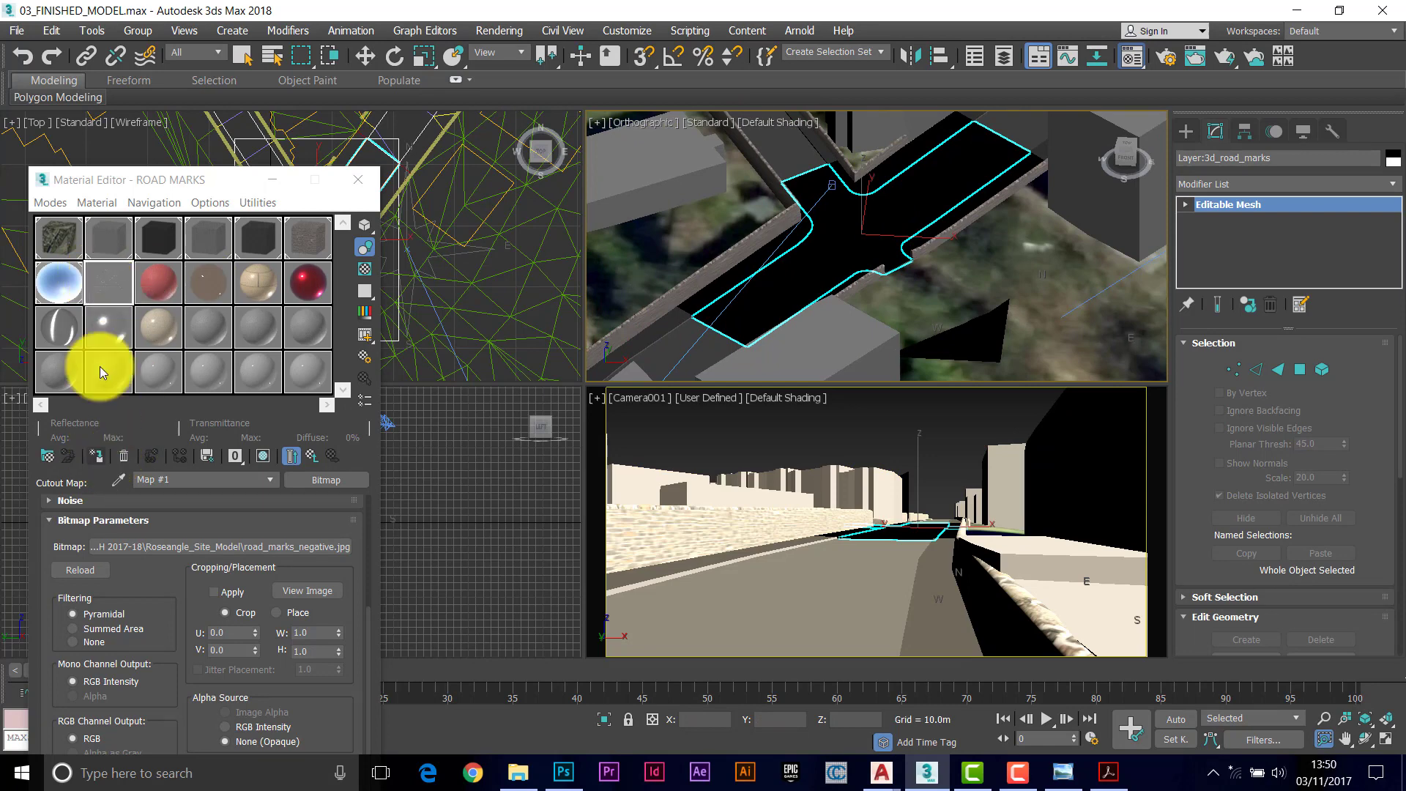
Step: Apply the ROAD MARKS material to the 3d_road_marks mesh and toggle its shaded display in the viewport
left_click_drag(102, 286, 849, 243)
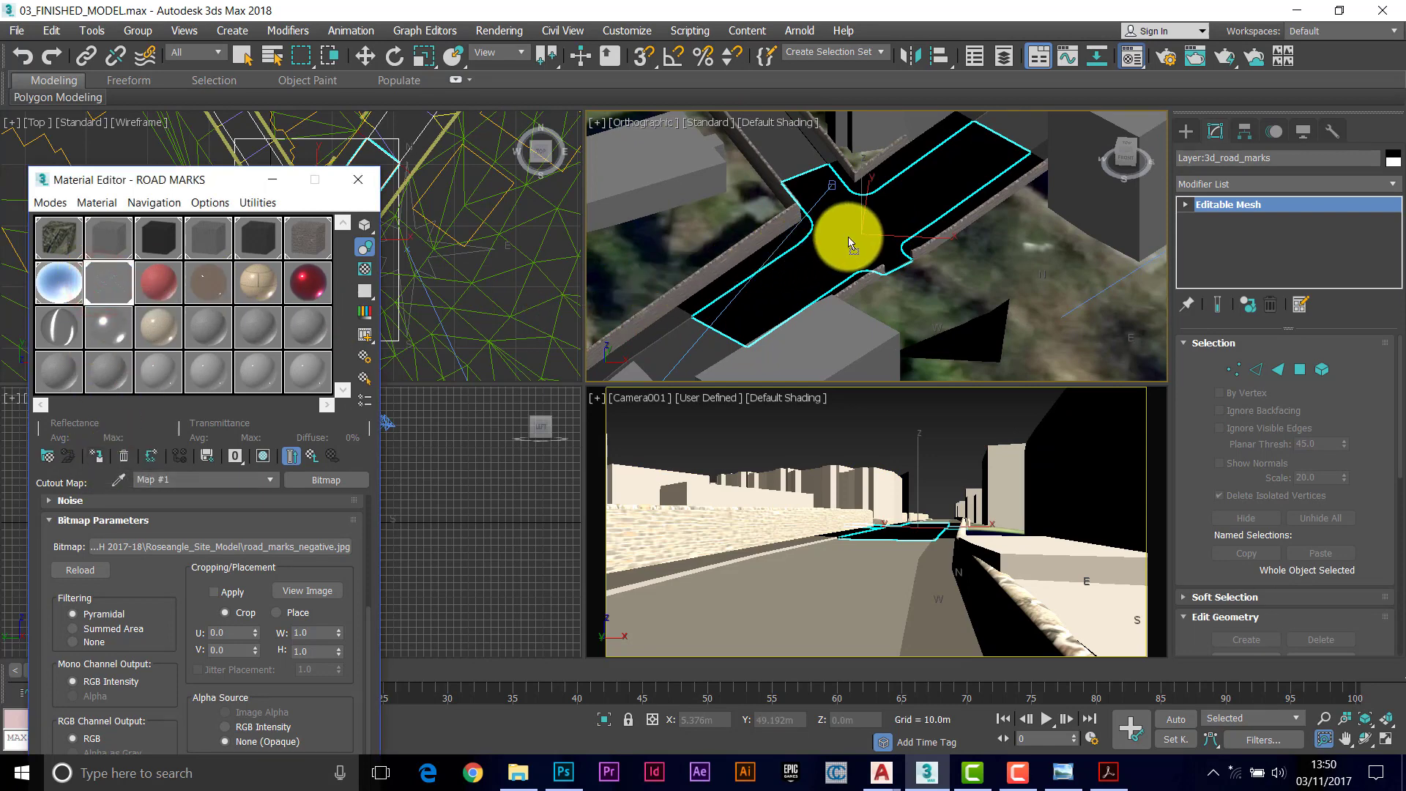
left_click(315, 457)
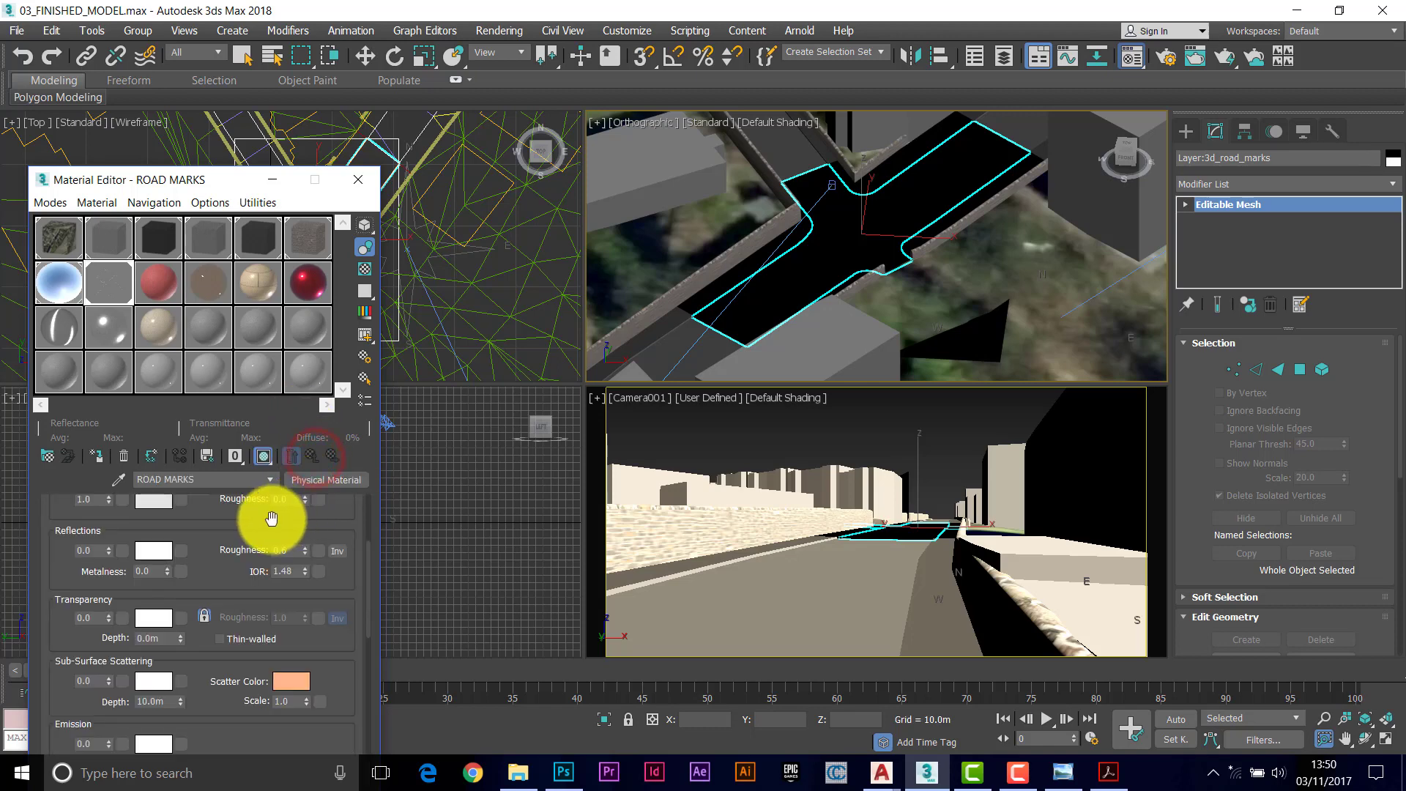
left_click(265, 457)
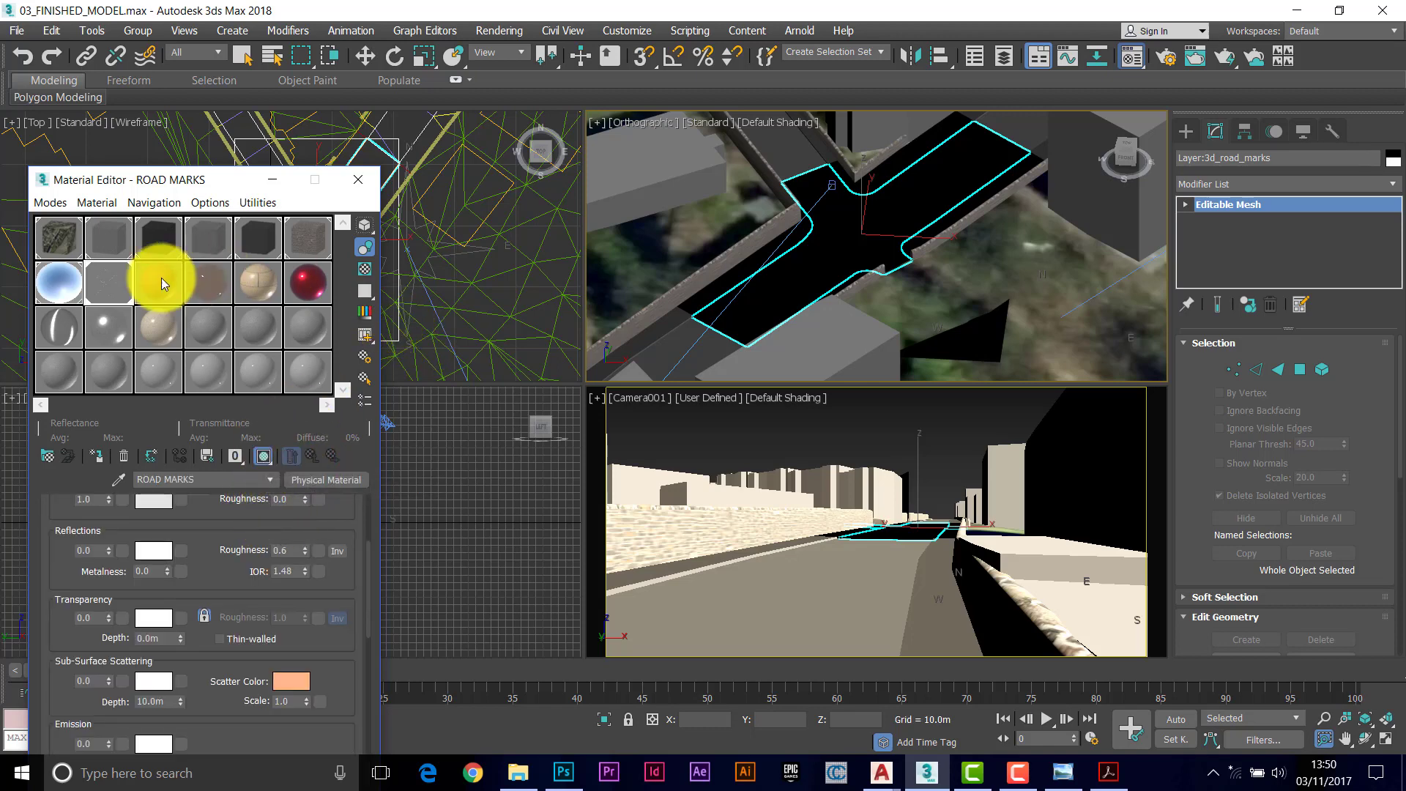
left_click(263, 457)
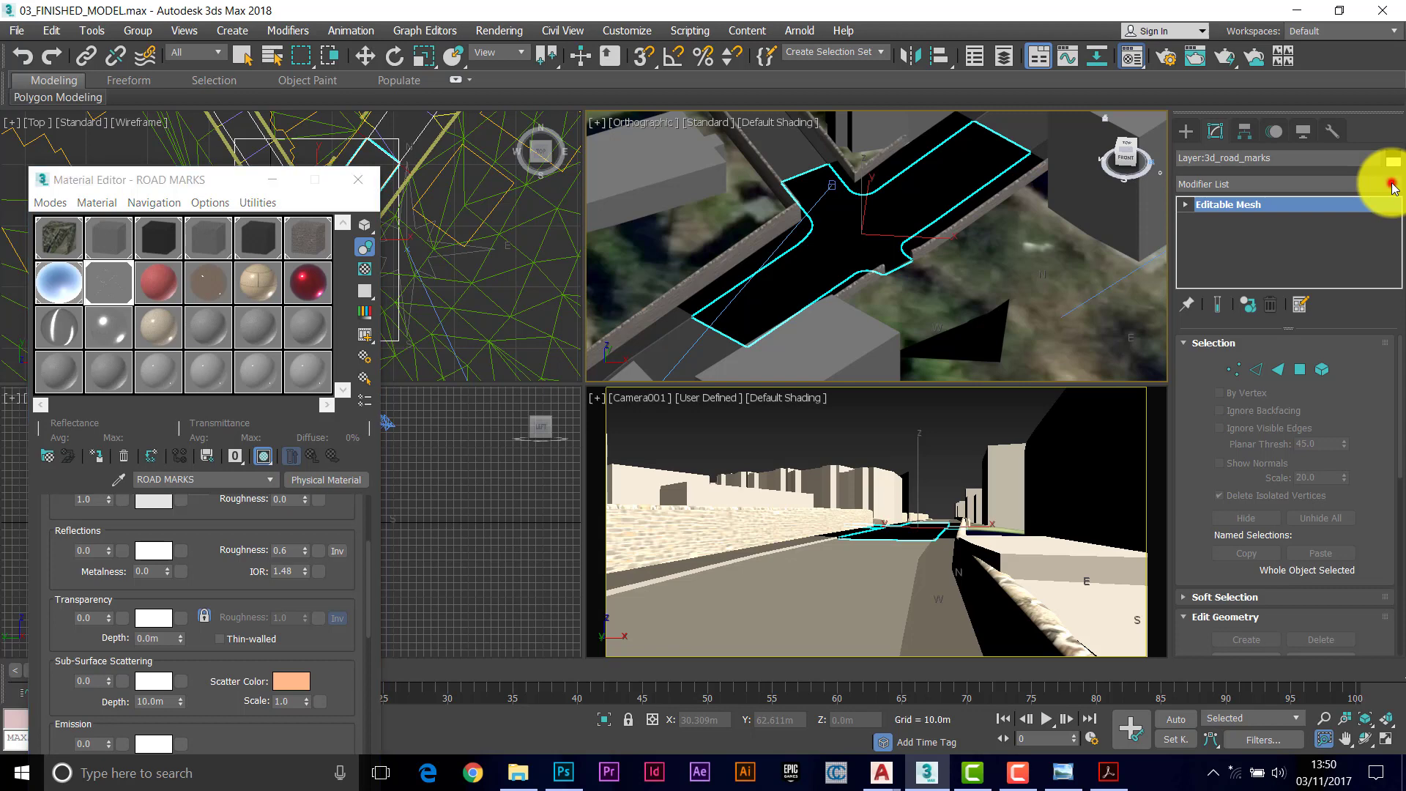
Step: Add a UVW Map modifier to the 3d_road_marks mesh
left_click(1388, 183)
left_click_drag(1391, 242, 1383, 666)
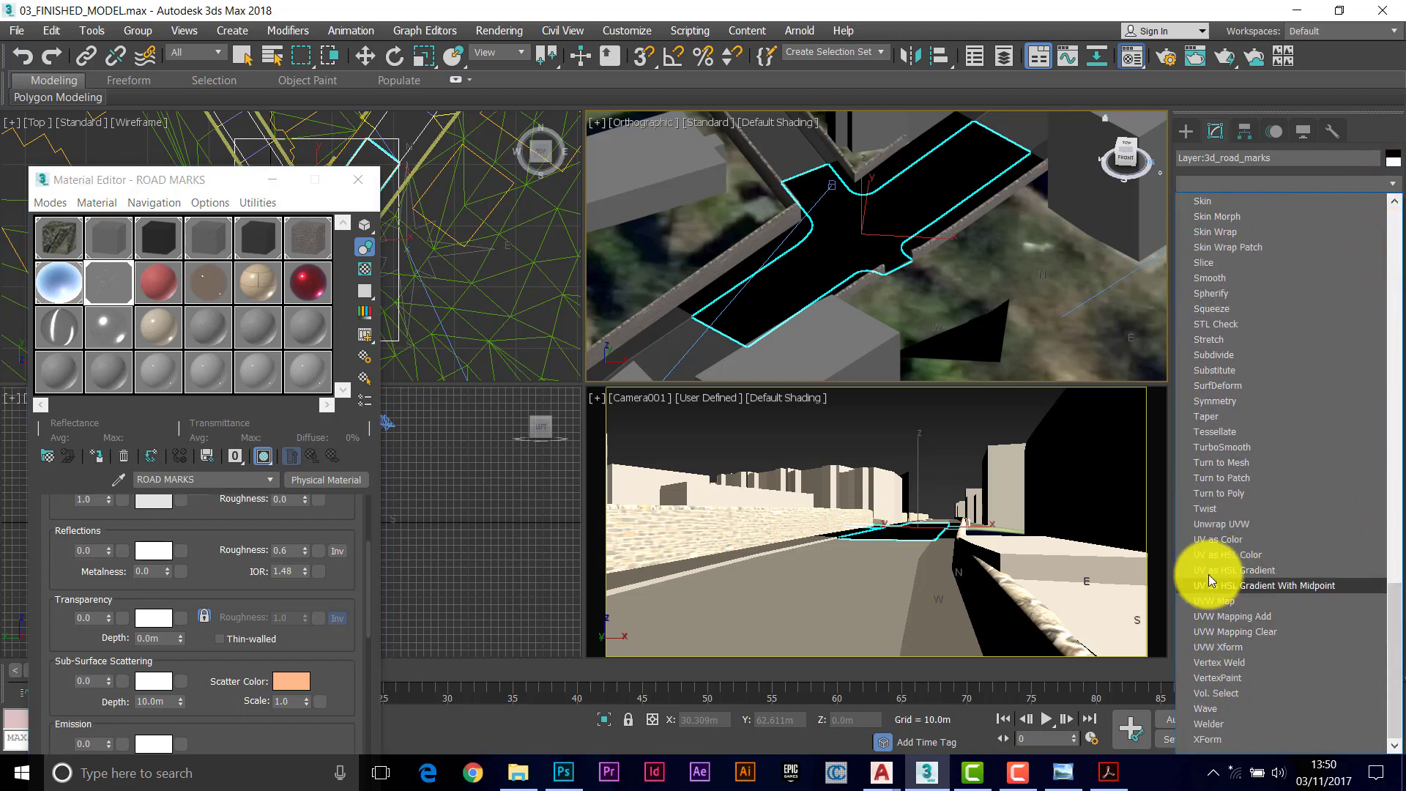
left_click(1208, 600)
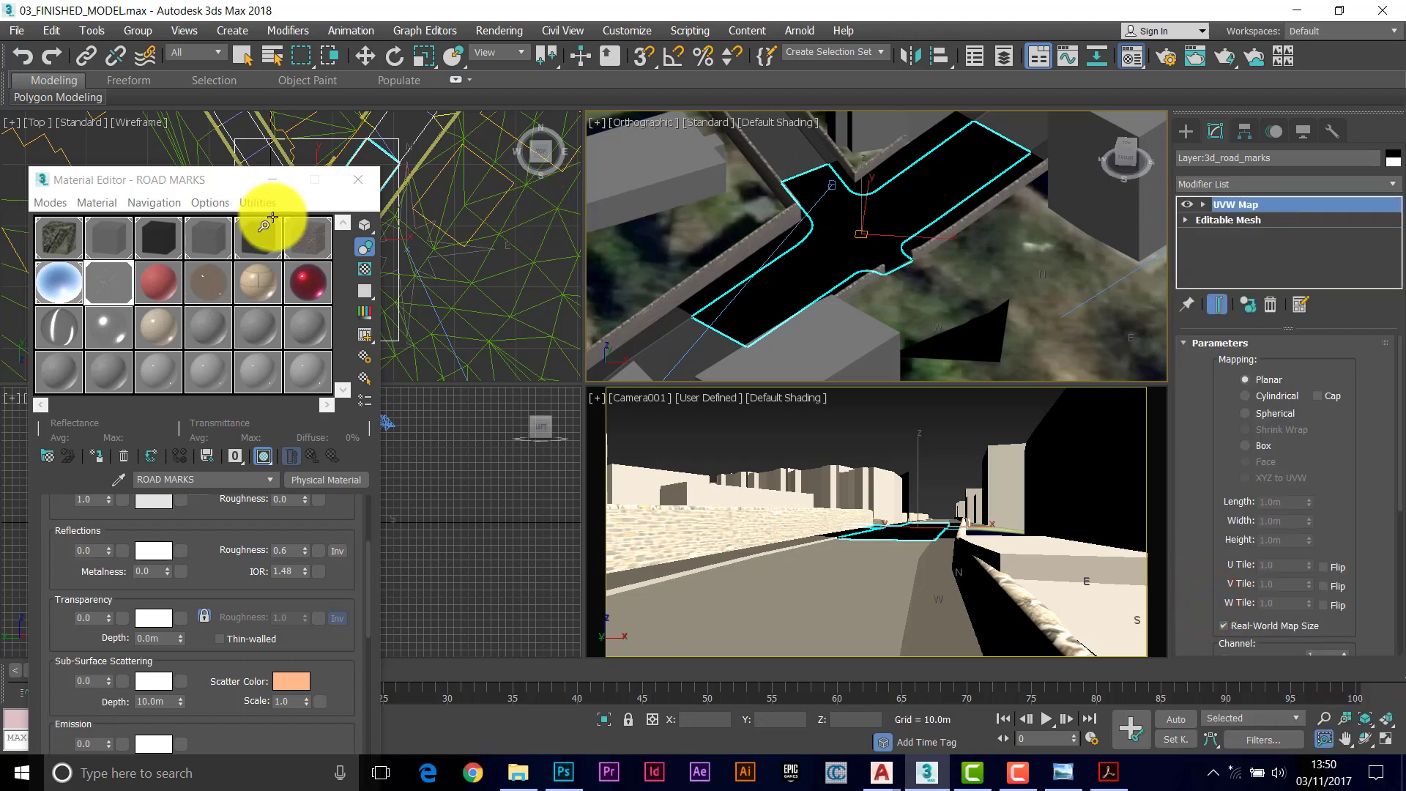
Step: Toggle the shaded viewport display of the ROAD MARKS material off and back on
left_click_drag(170, 182, 233, 41)
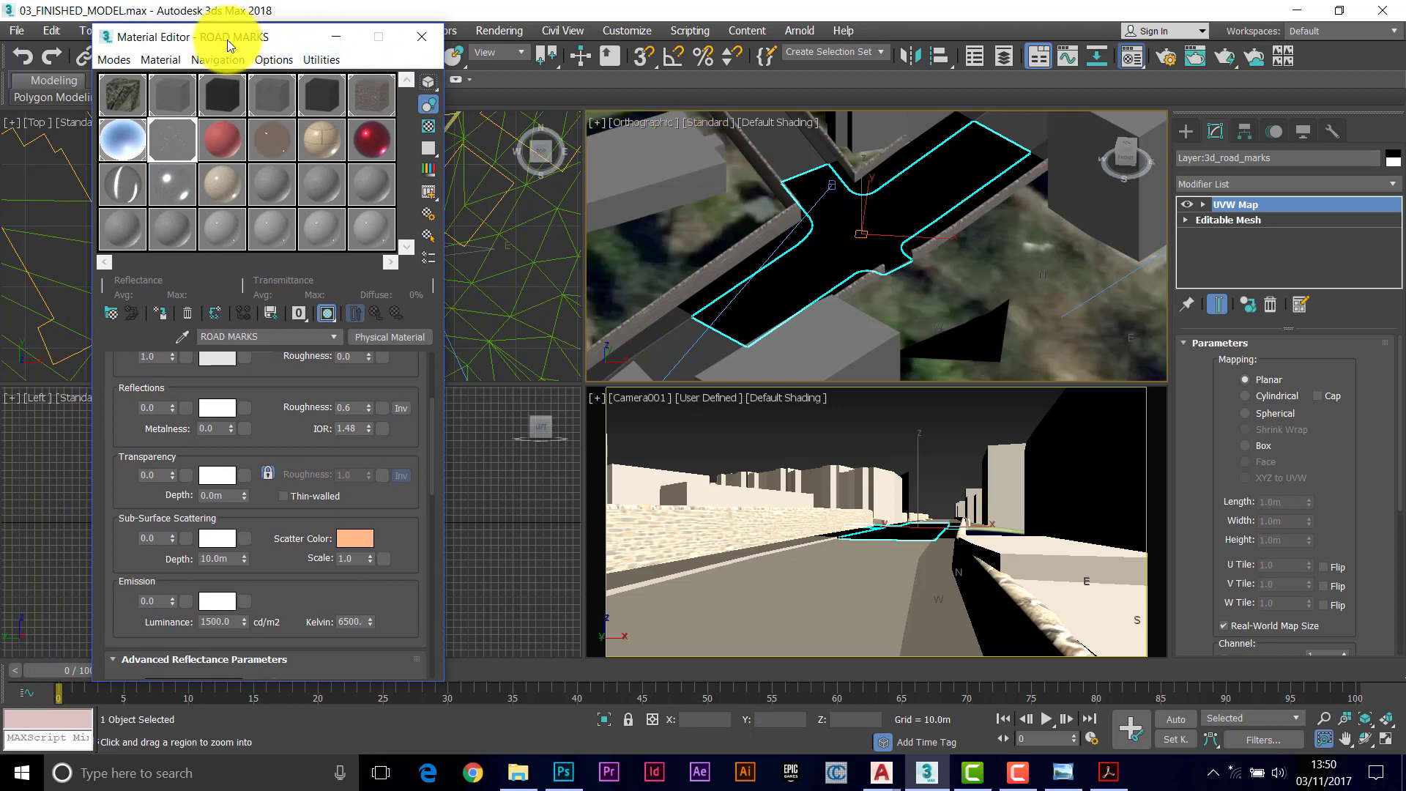
left_click_drag(301, 38, 242, 97)
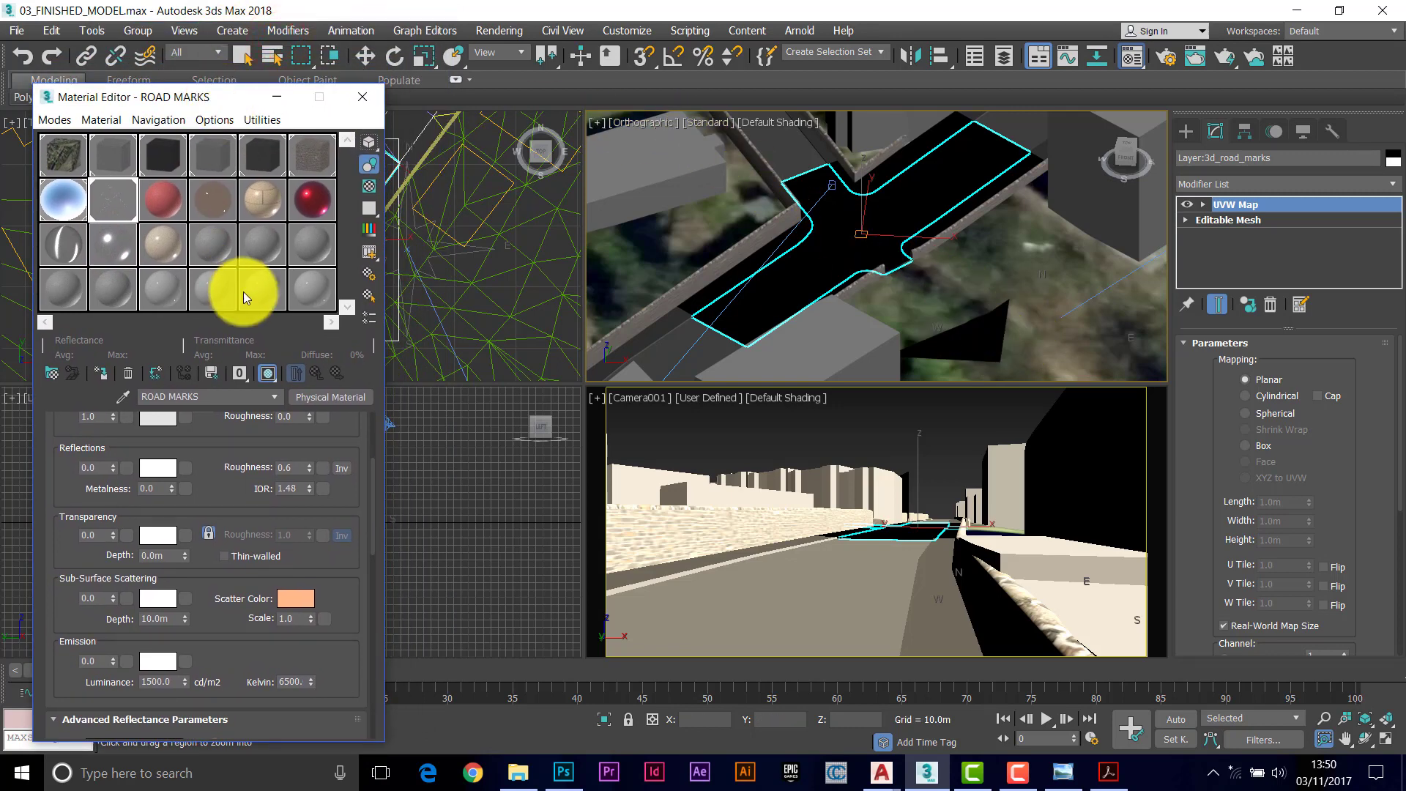
left_click(267, 375)
left_click(266, 375)
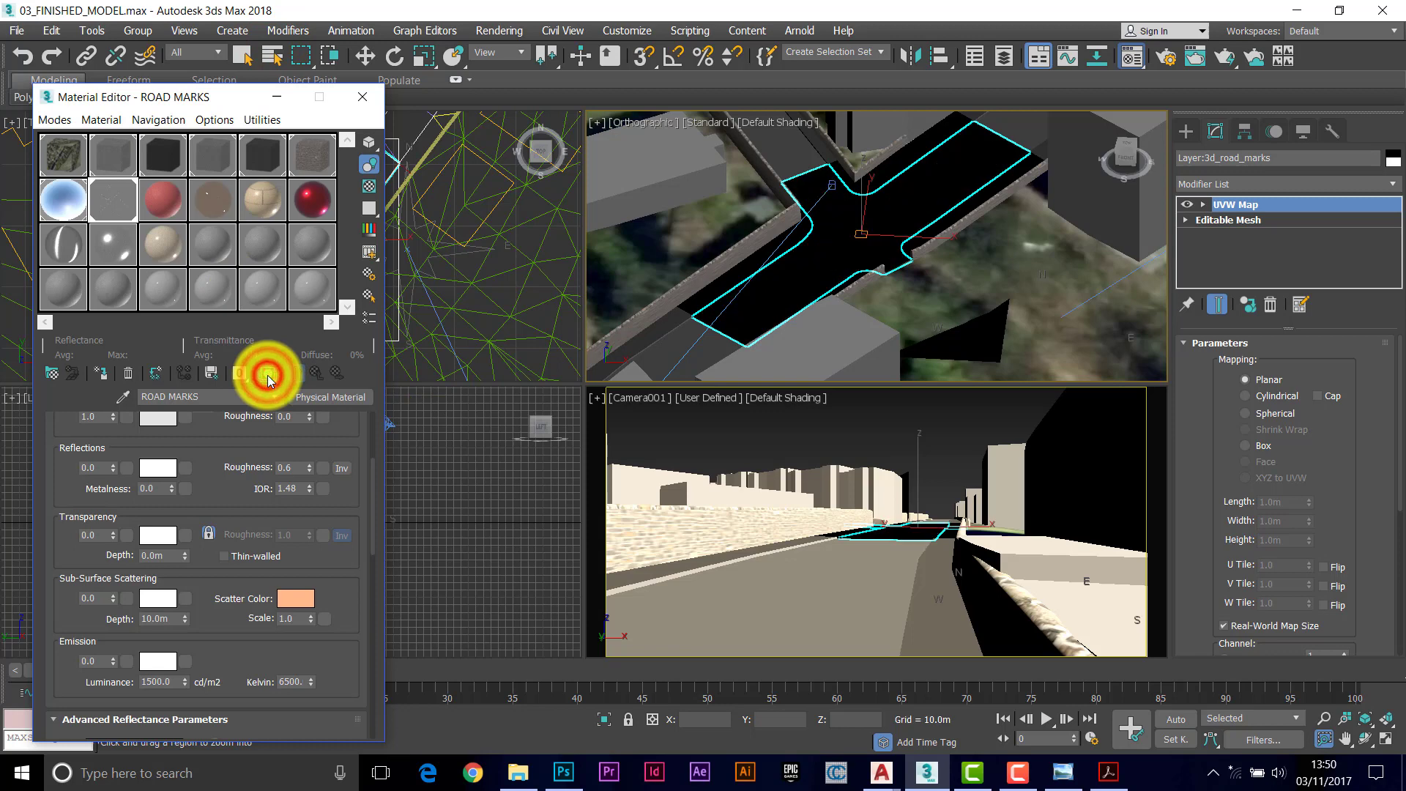
Step: Add a UVW Map modifier to the 3d_rd_mark_mapper mesh and turn off its real-world map size
left_click(242, 56)
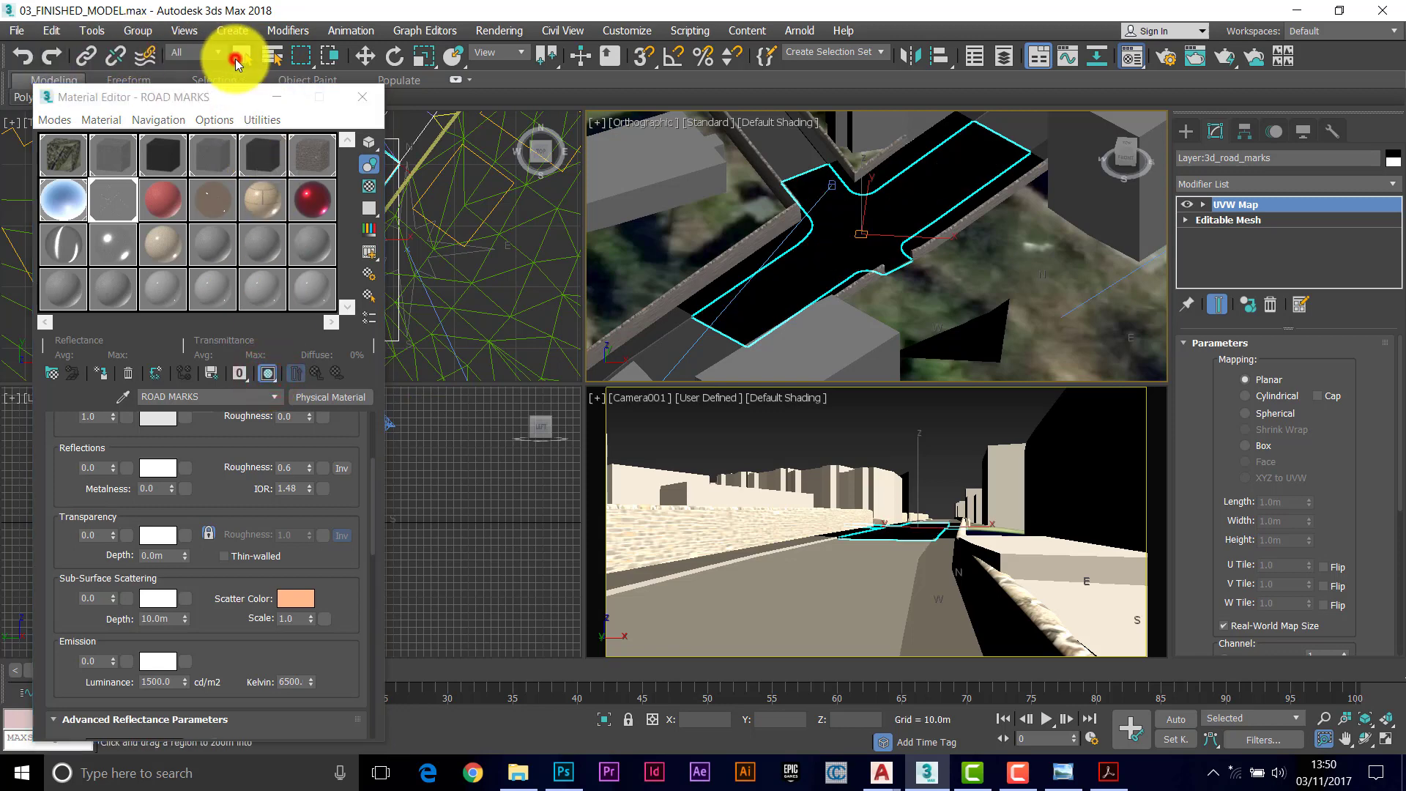
left_click(974, 352)
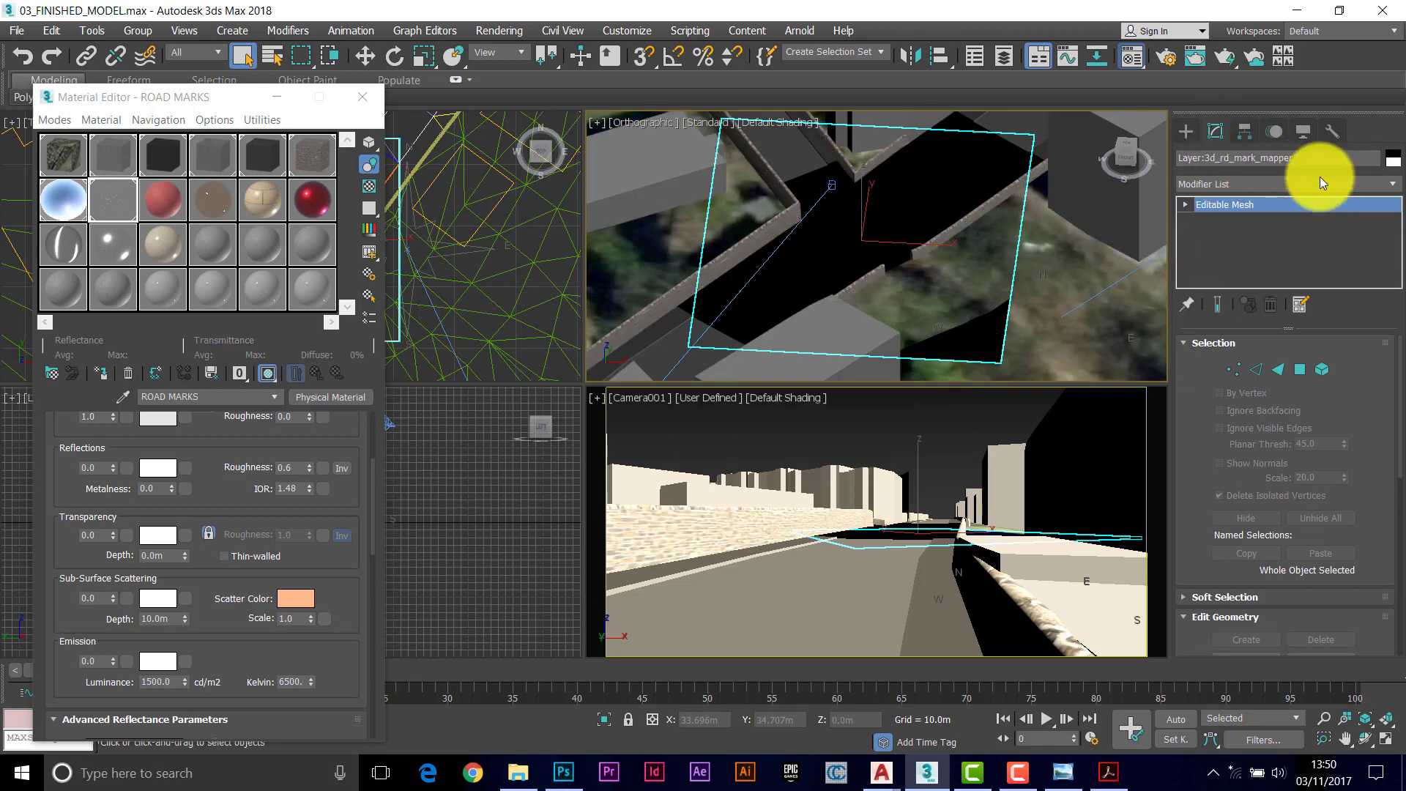
left_click(1395, 189)
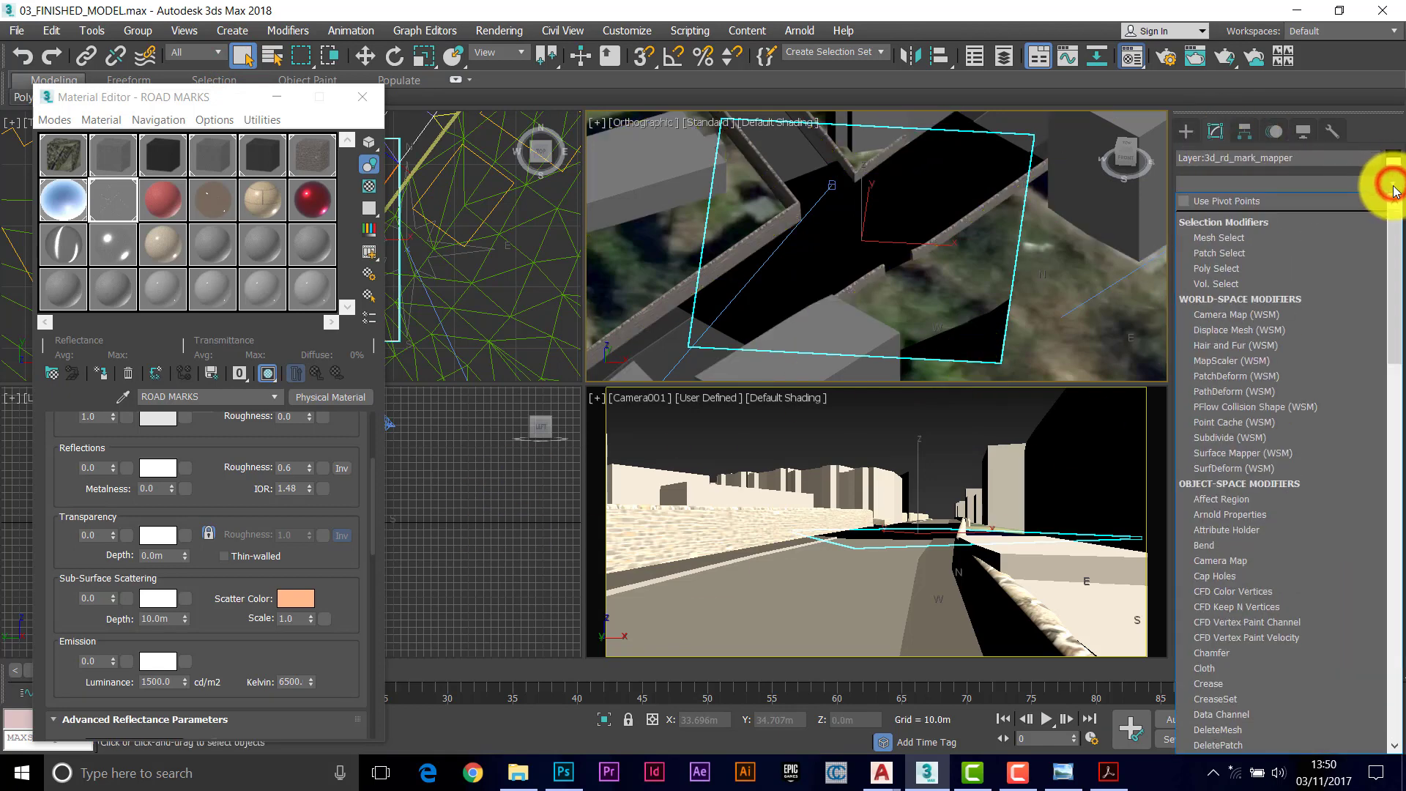
left_click_drag(1393, 212, 1390, 622)
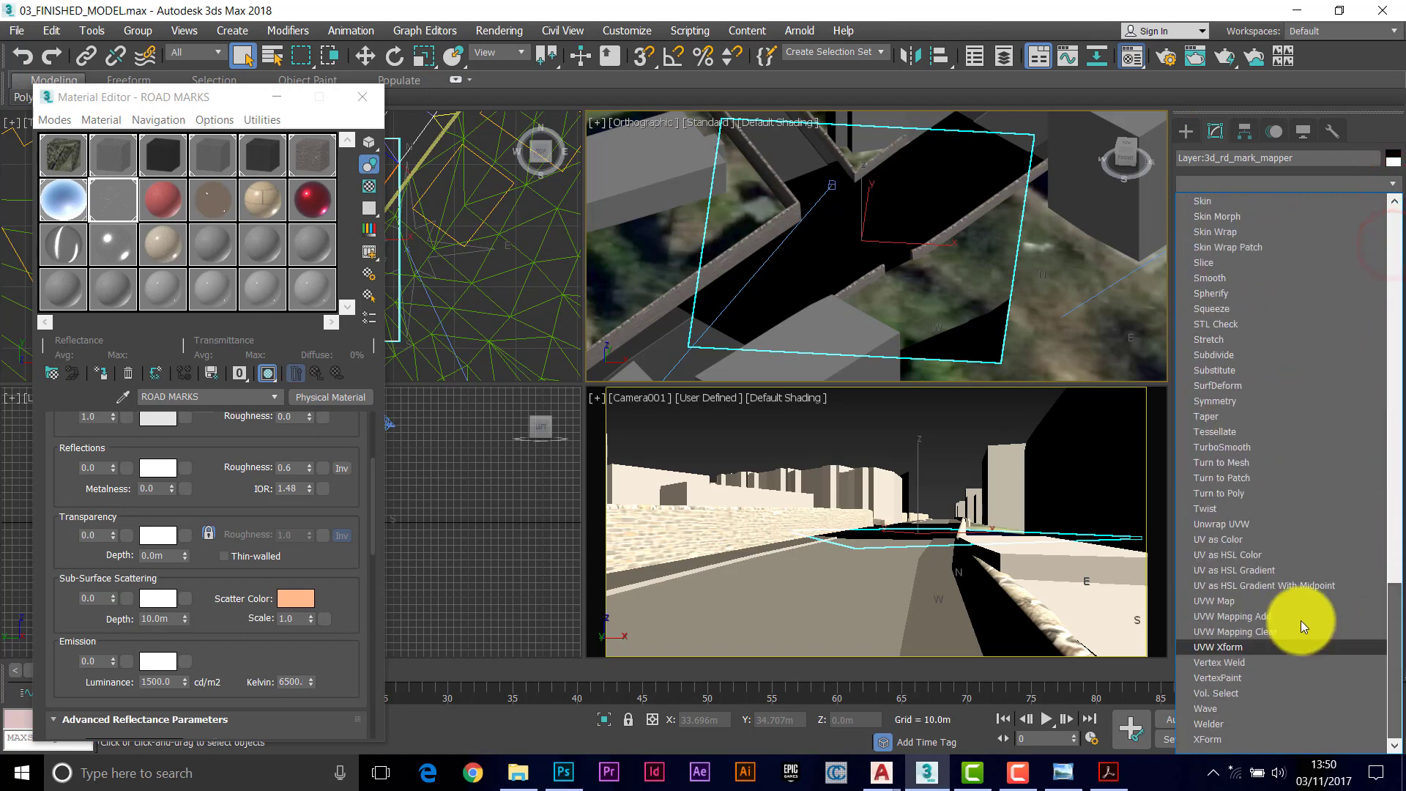
left_click(1208, 600)
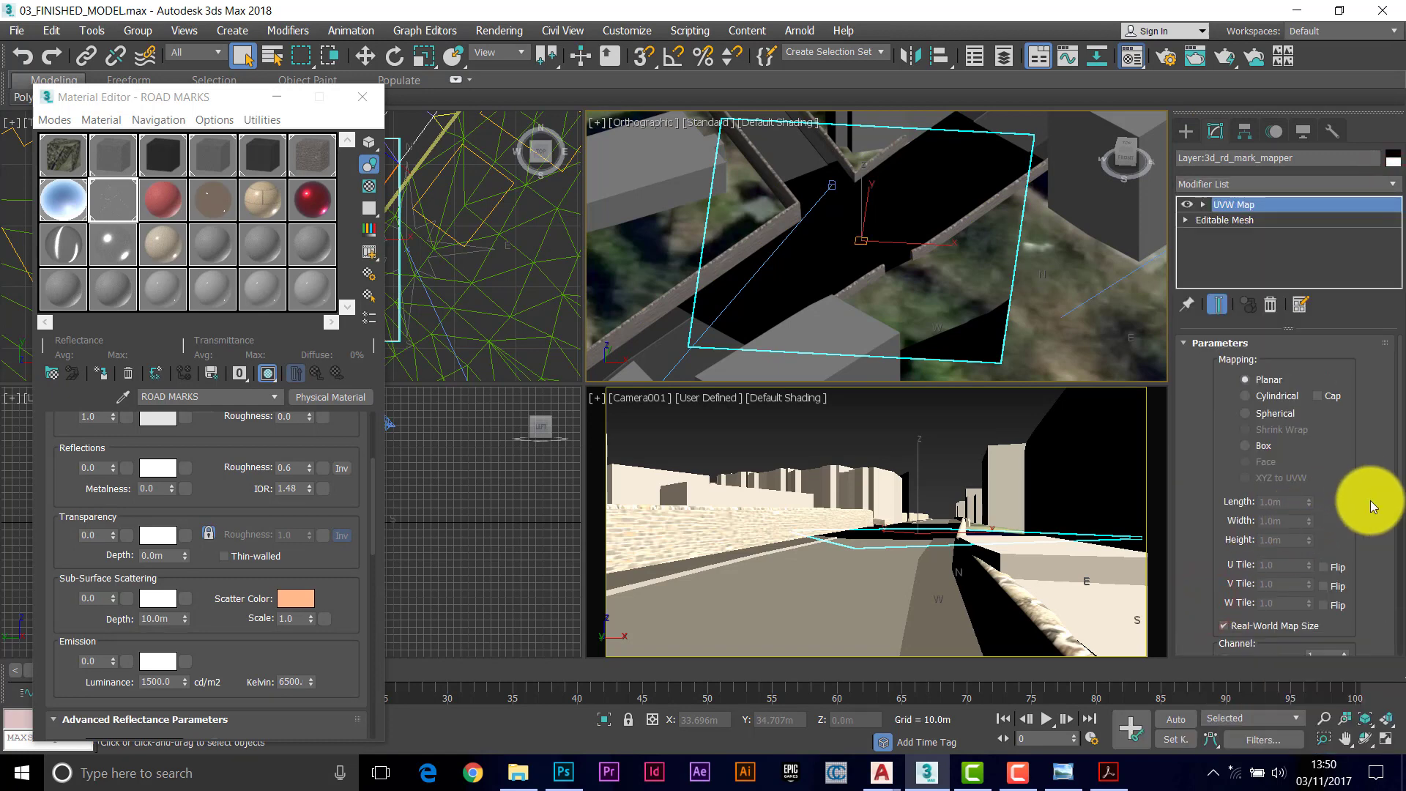
left_click_drag(1369, 499, 1359, 417)
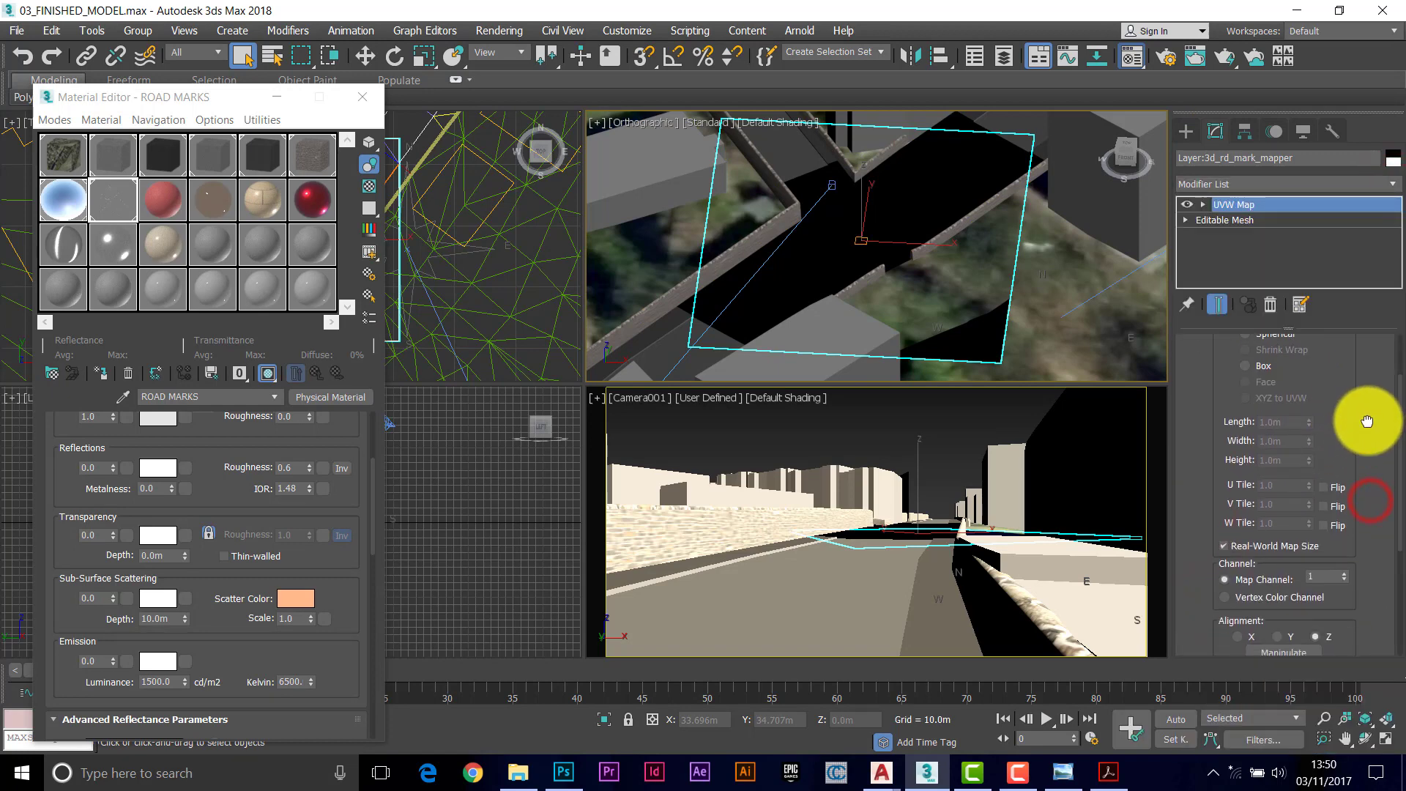
left_click(1224, 546)
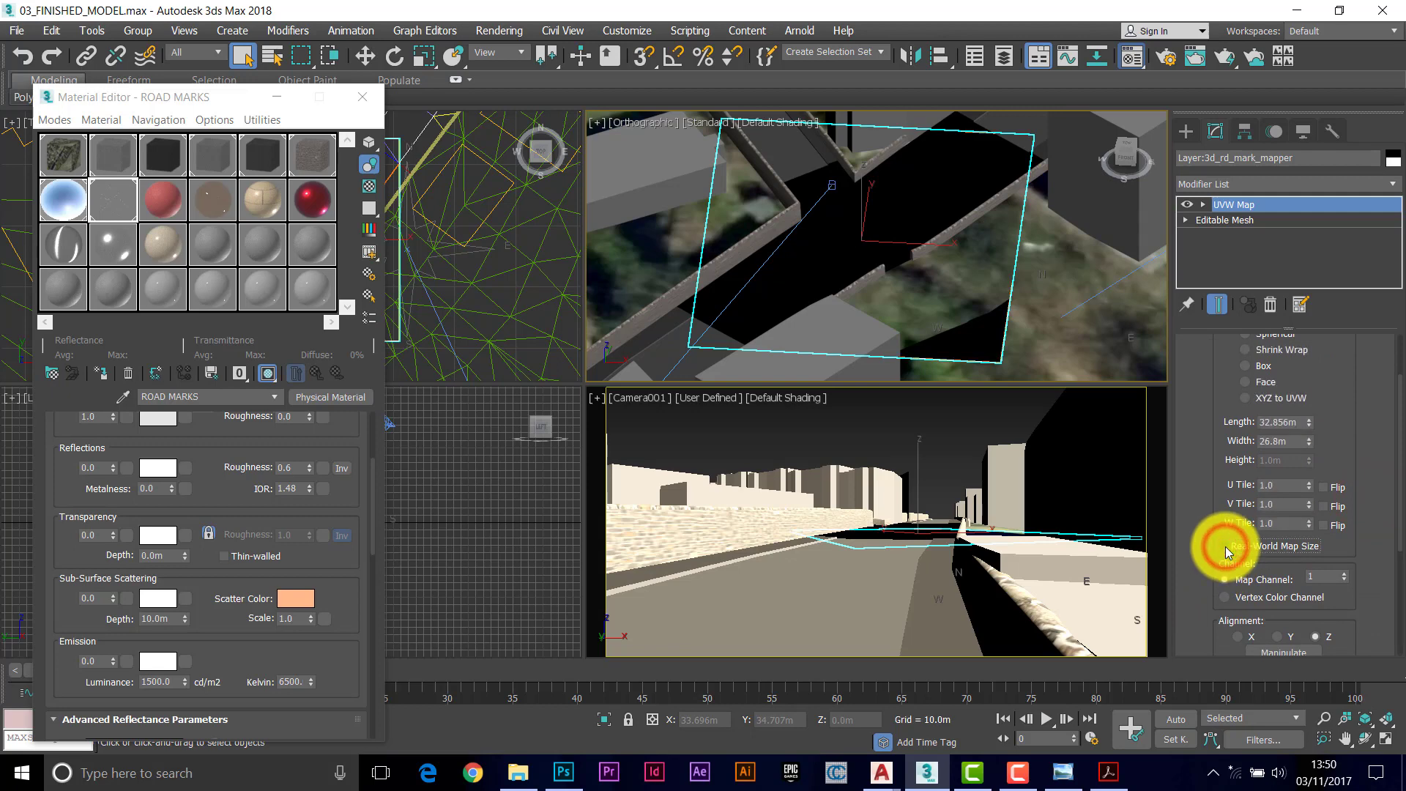
Step: Acquire the 3d_rd_mark_mapper mesh's UVW mapping for the 3d_road_marks mesh, using the Acquire Absolute option
left_click(904, 200)
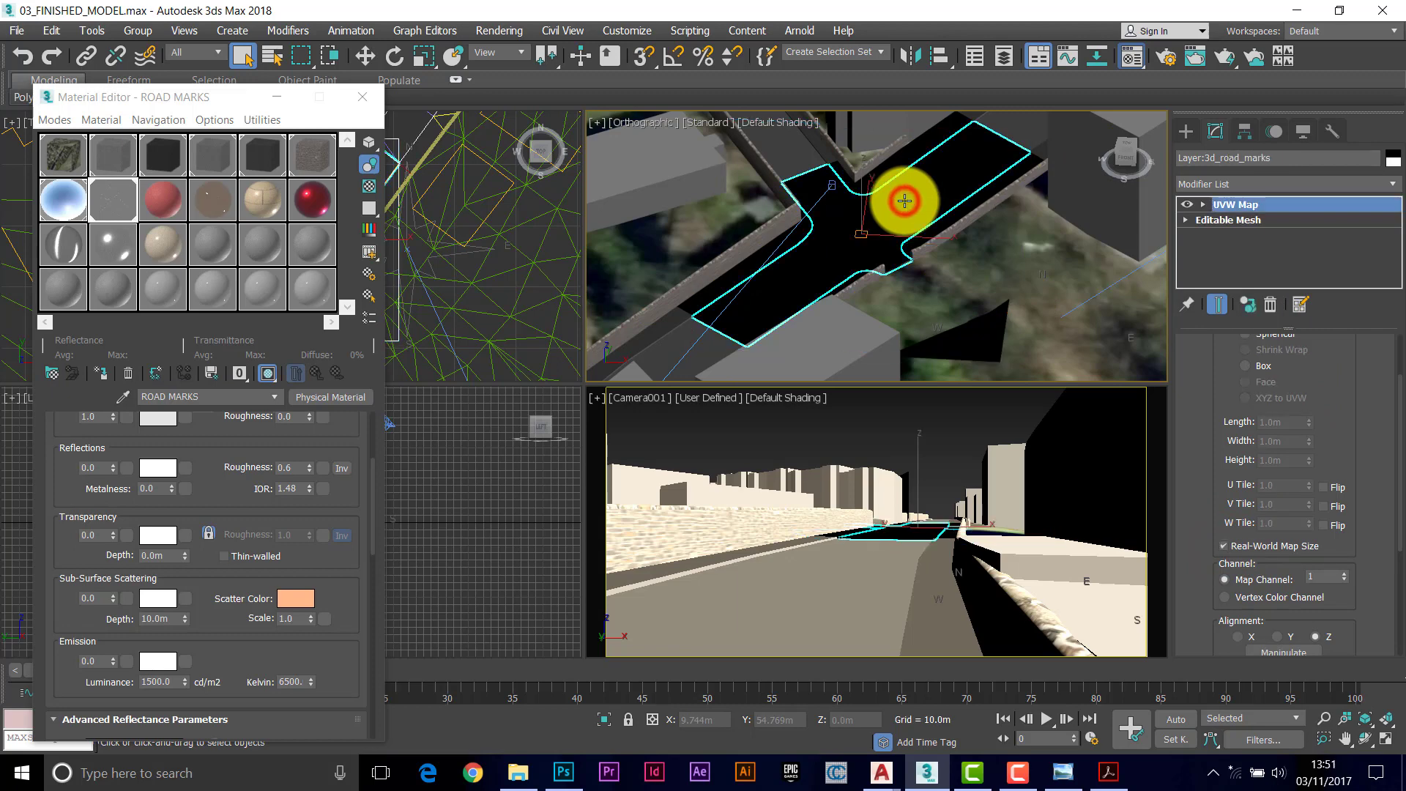
scroll(1374, 439, "down", 5)
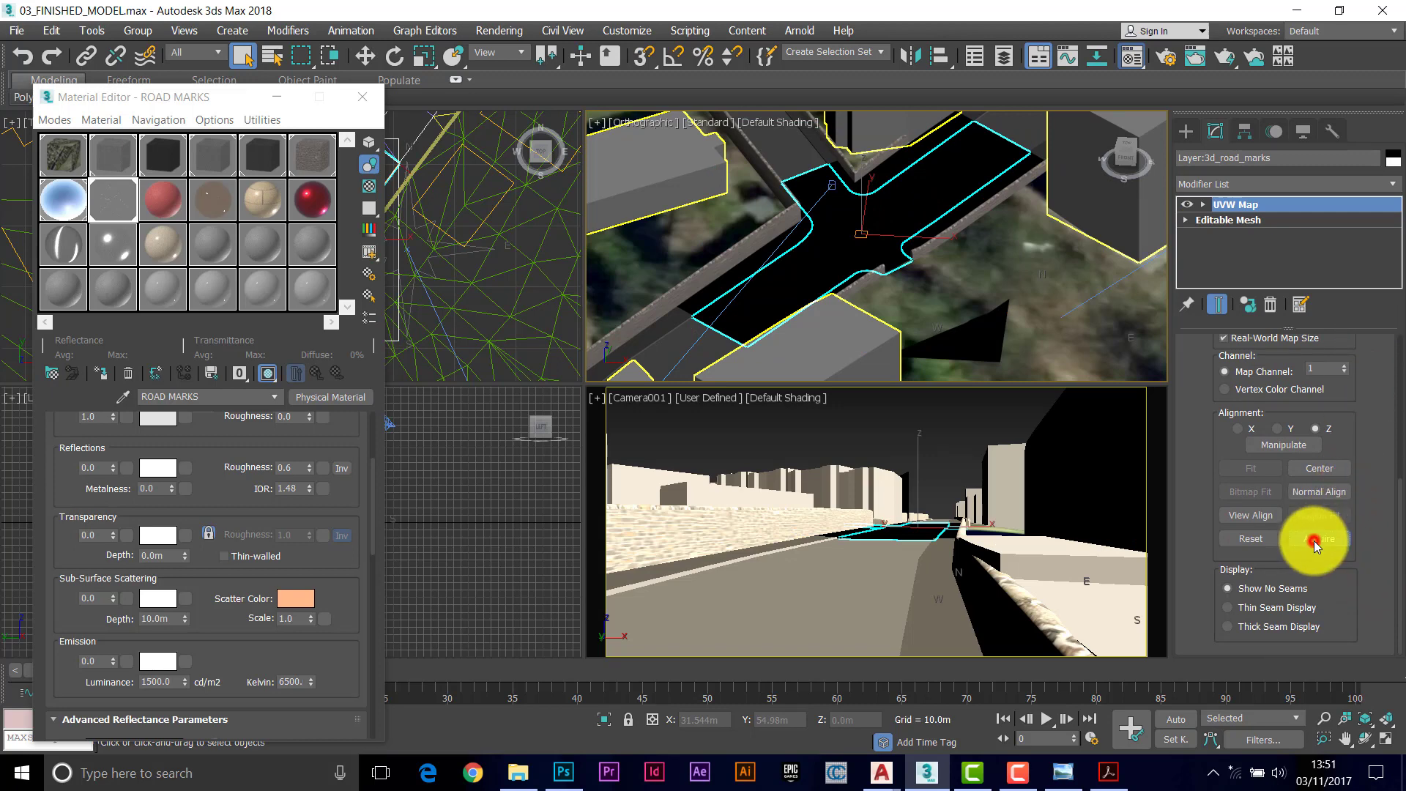
left_click(1314, 540)
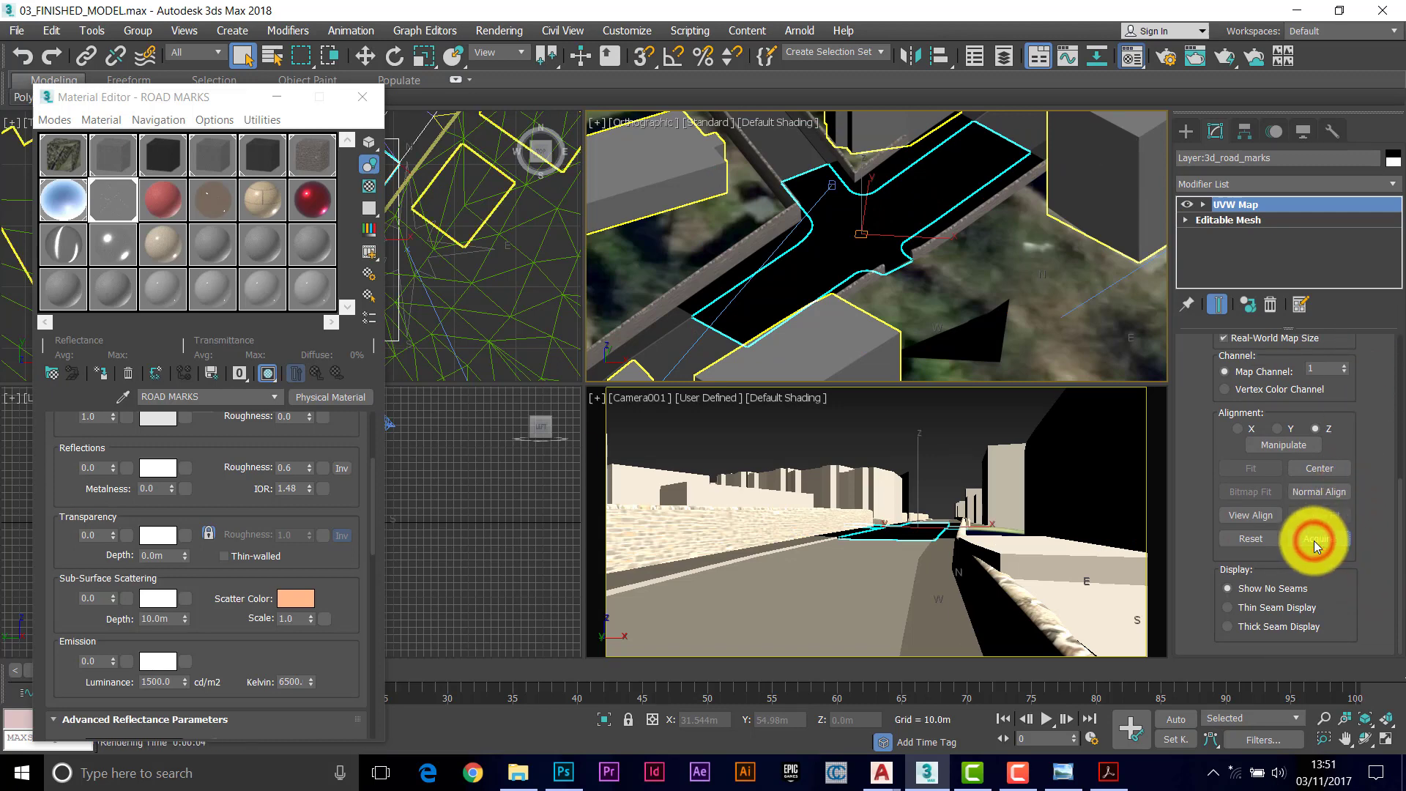
left_click(976, 346)
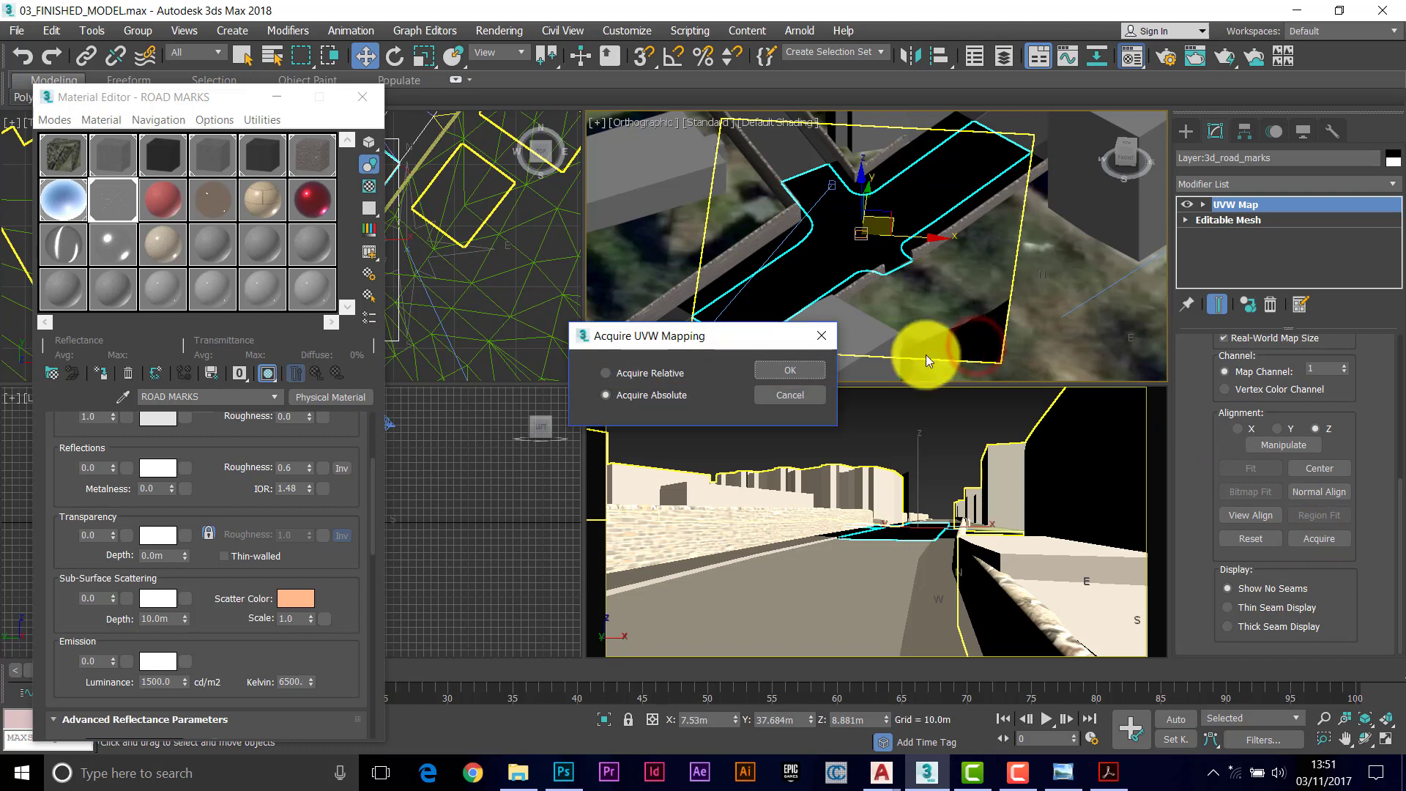
left_click(787, 369)
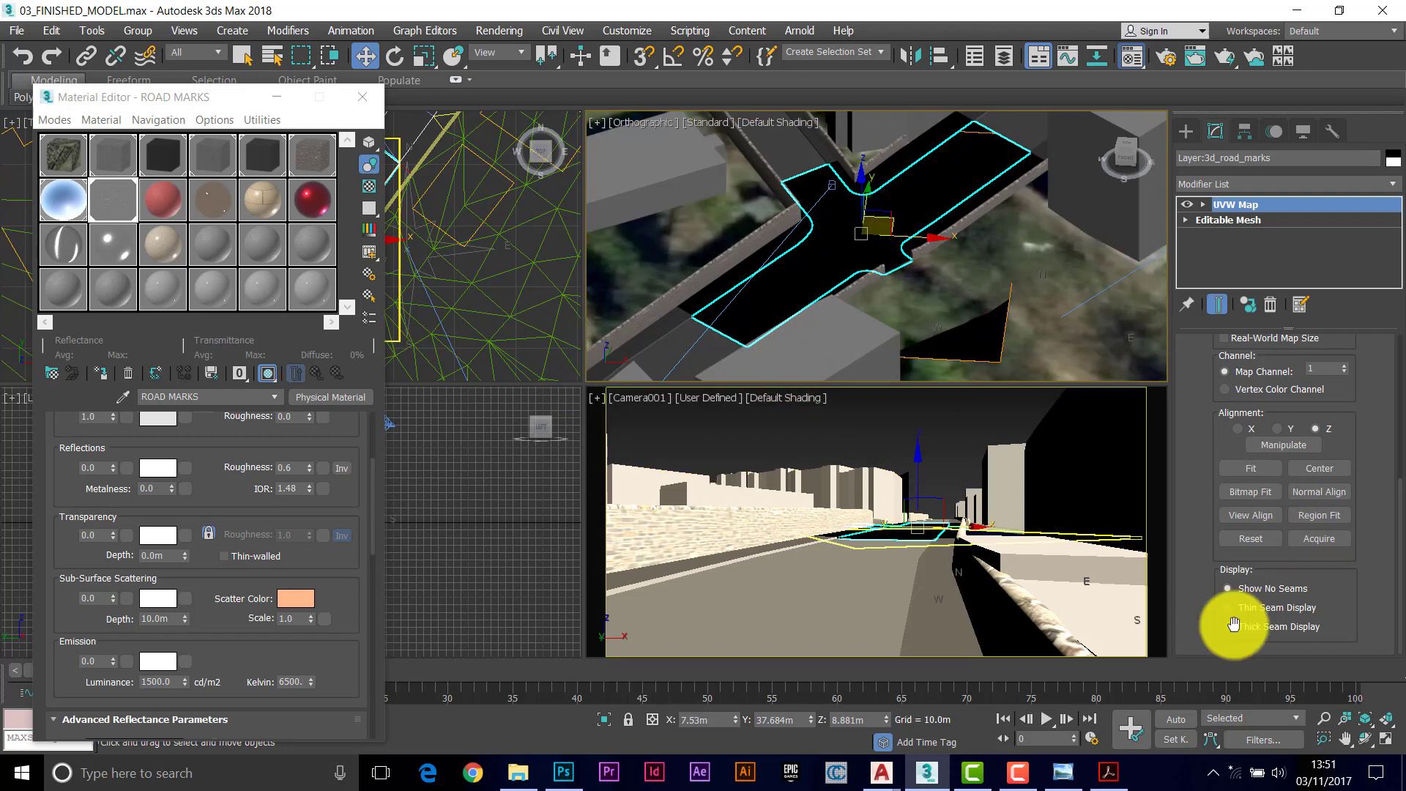
Step: Maximize the orthographic viewport and test-render the junction to check the road markings, then dismiss the render
left_click(1385, 739)
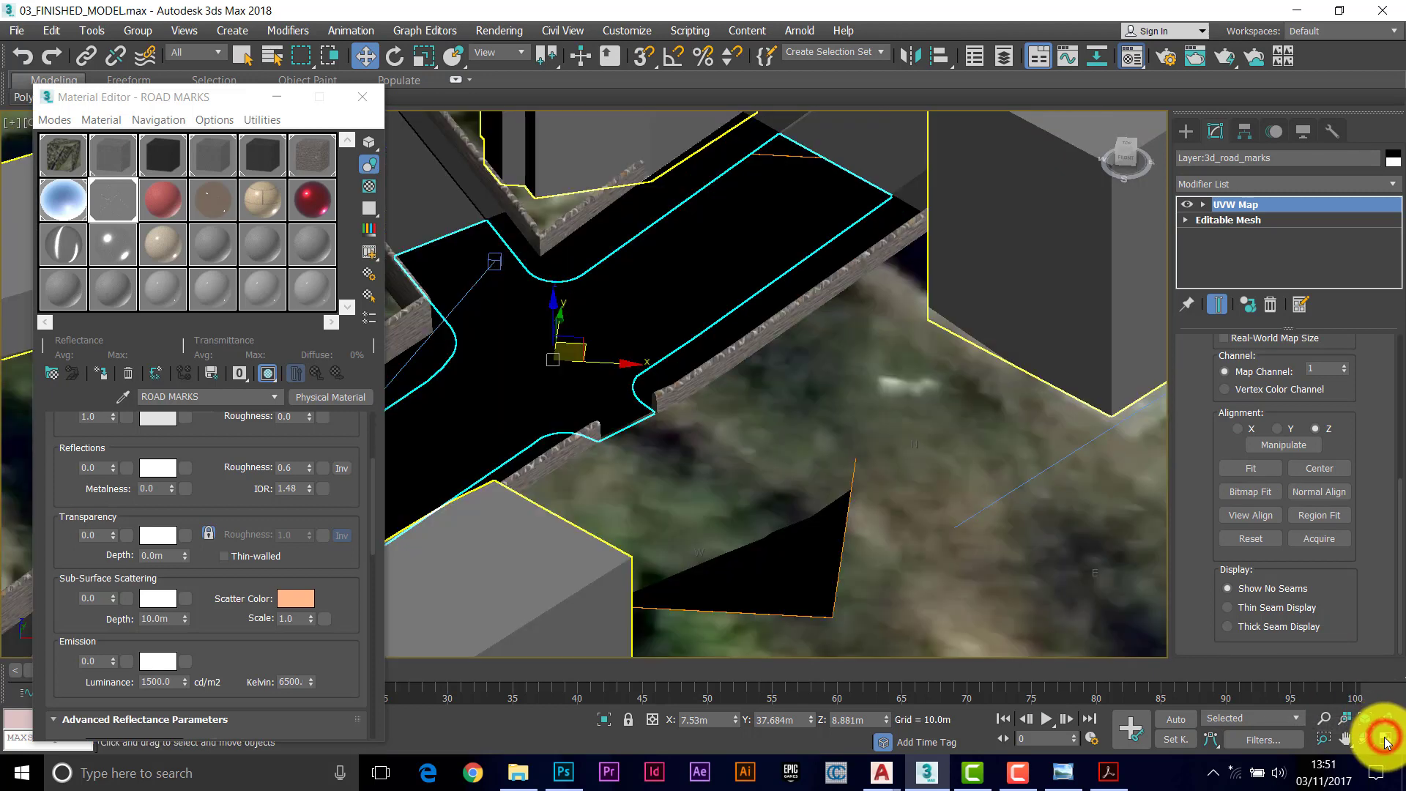
left_click(192, 99)
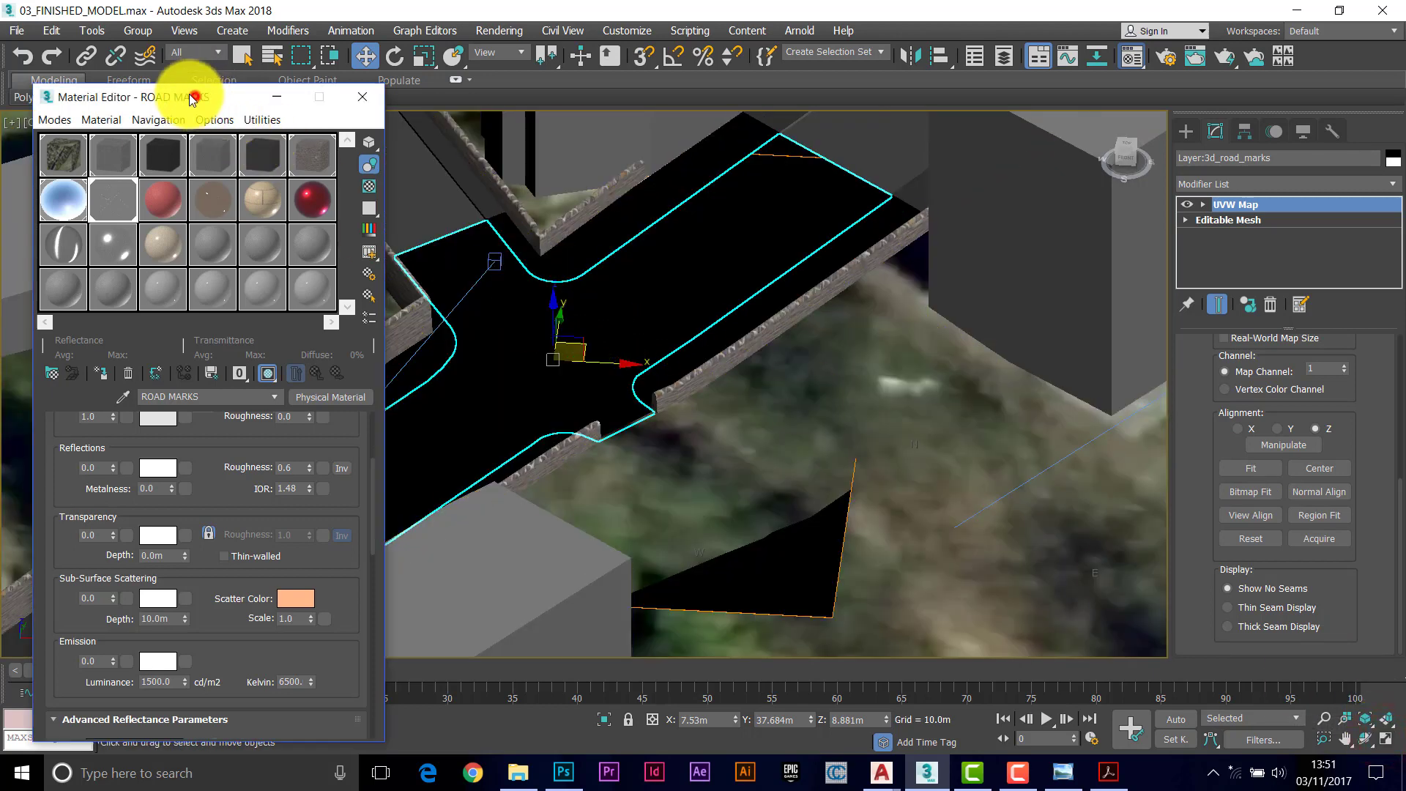
left_click_drag(191, 99, 176, 80)
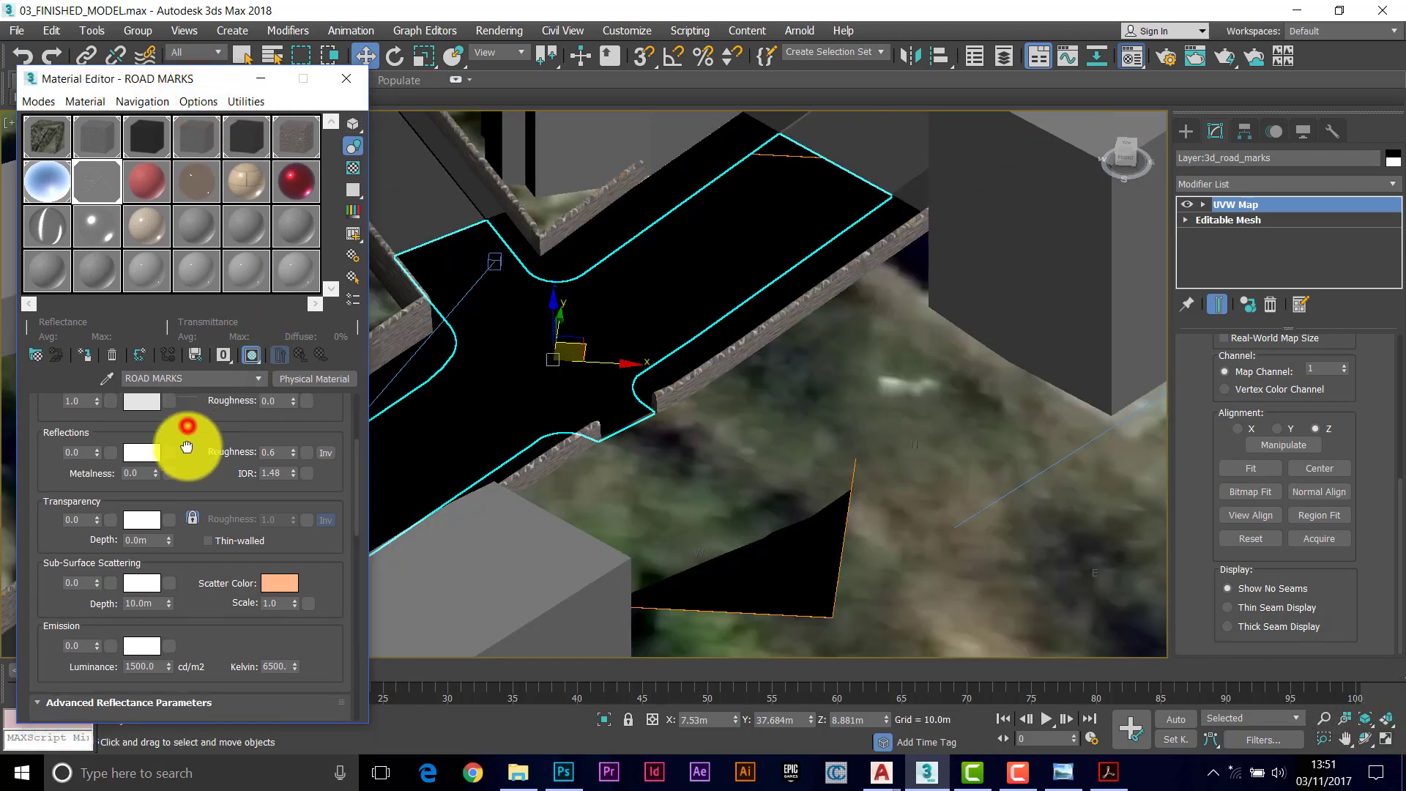
left_click_drag(186, 447, 204, 376)
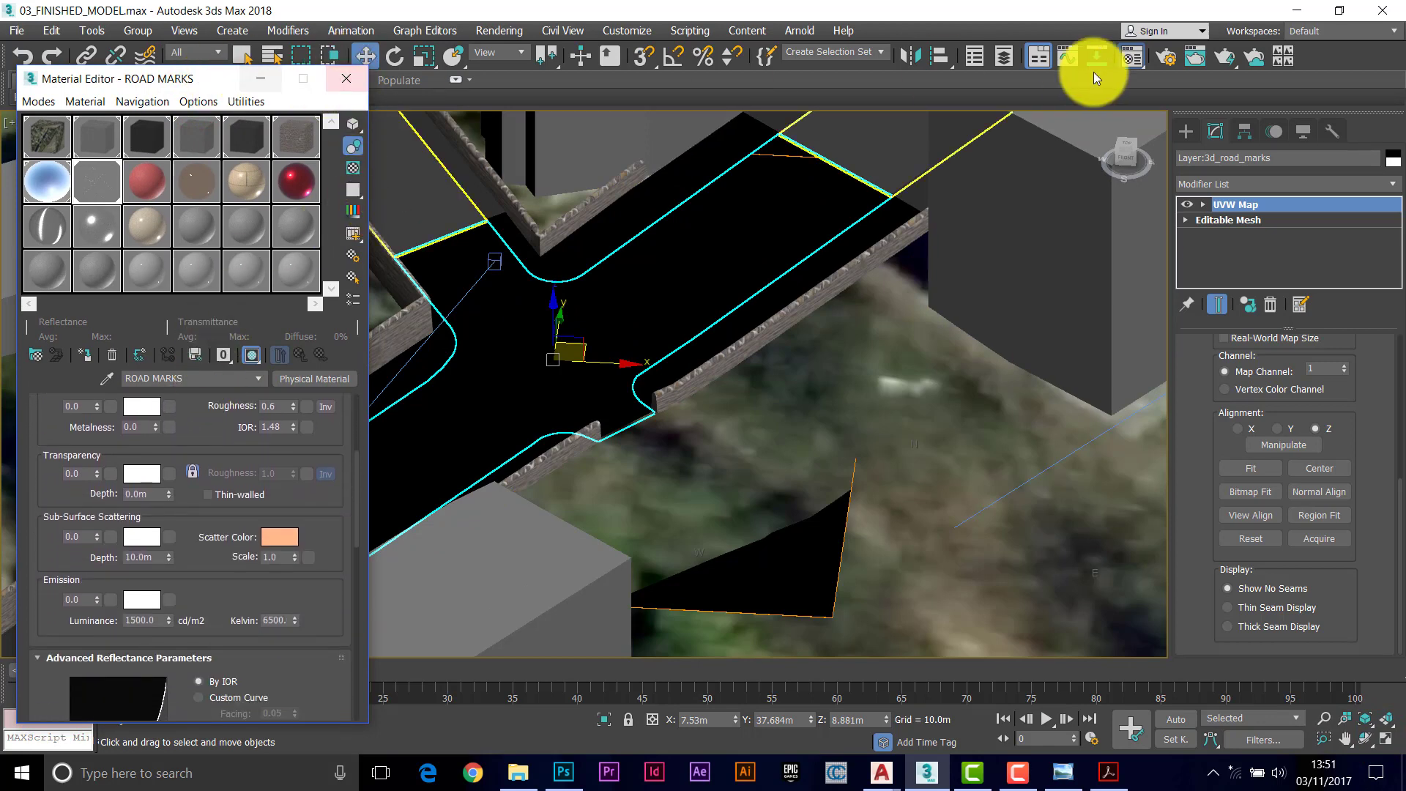
left_click(1227, 59)
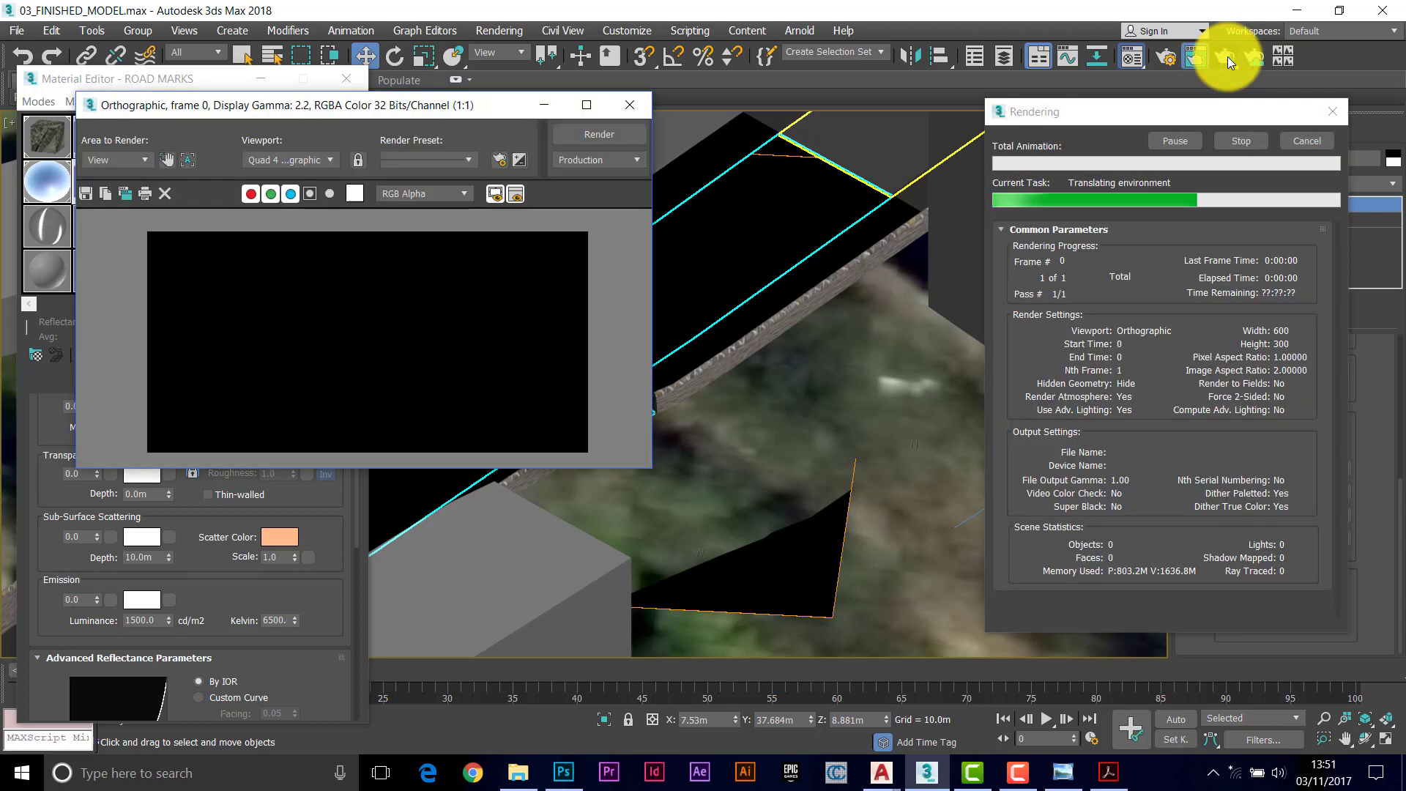
left_click(1308, 142)
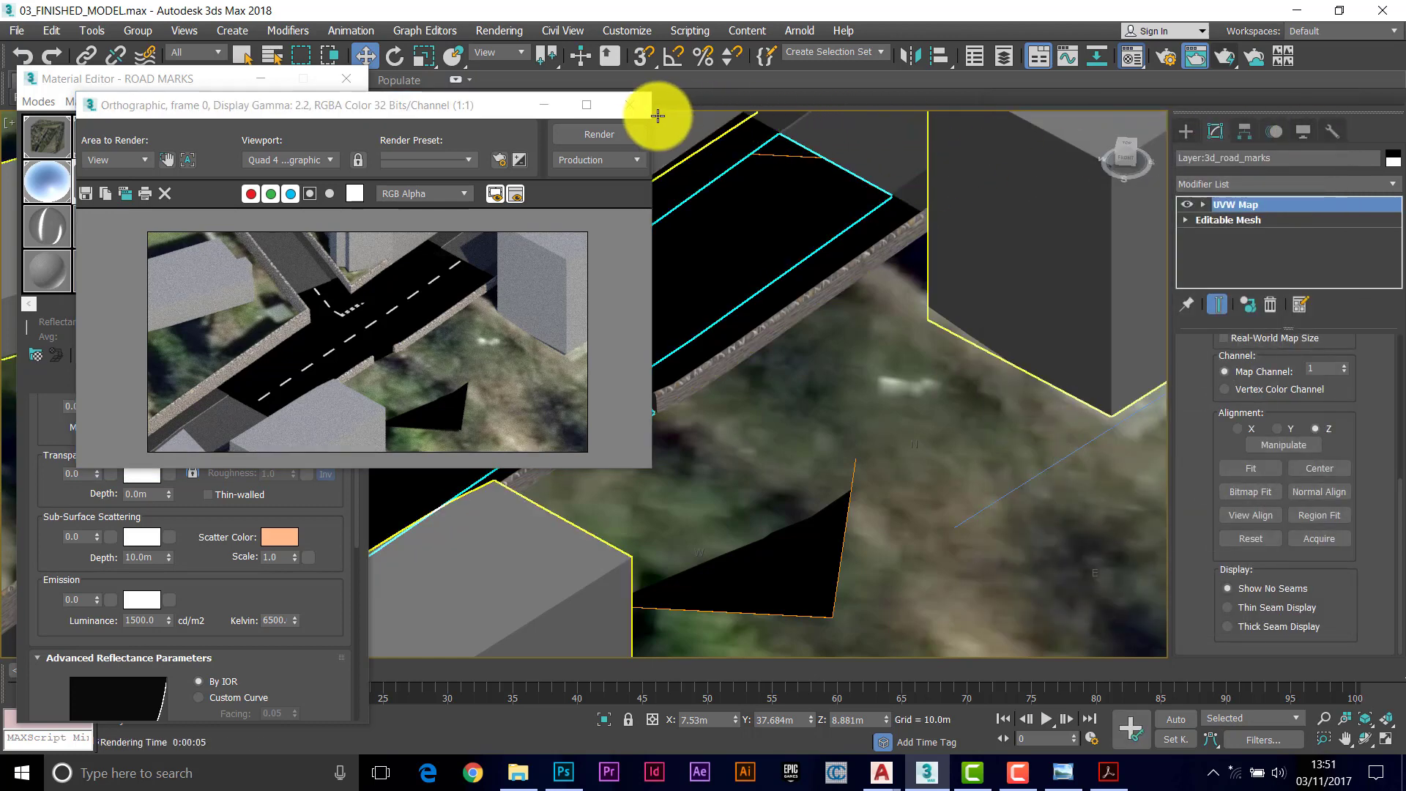
left_click(626, 106)
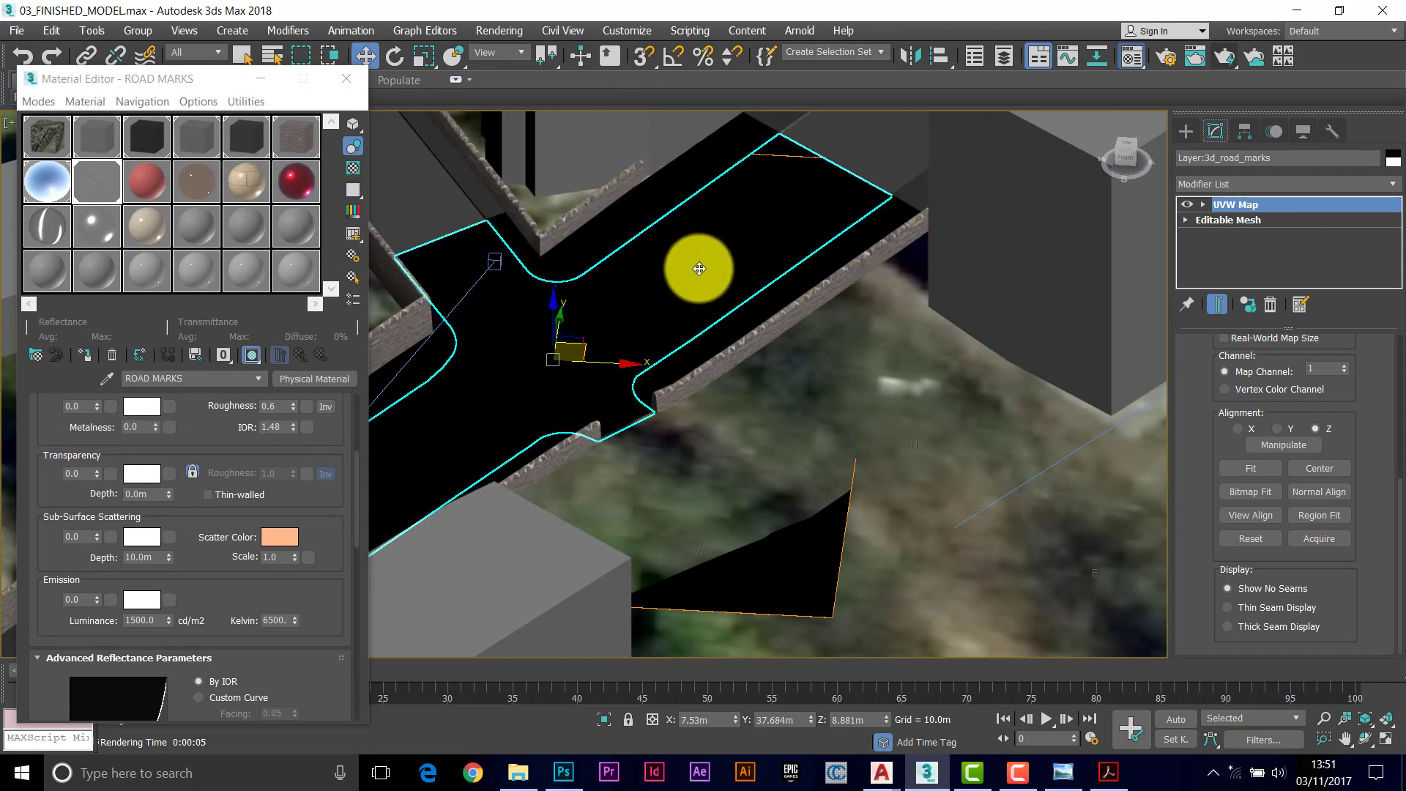
Step: Assign the ROADS material to the 3d_road_new mesh
middle_click_drag(701, 268, 832, 261)
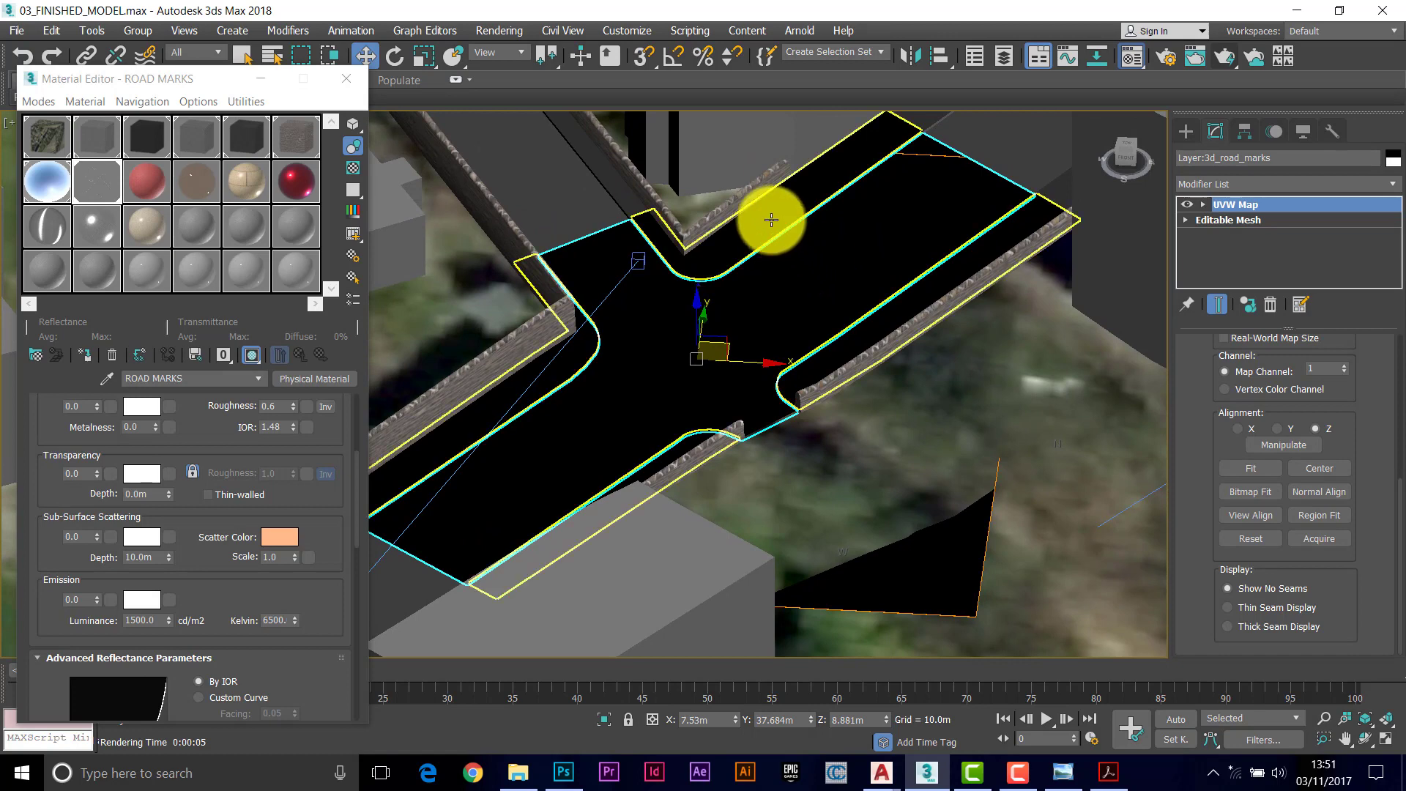
left_click(186, 139)
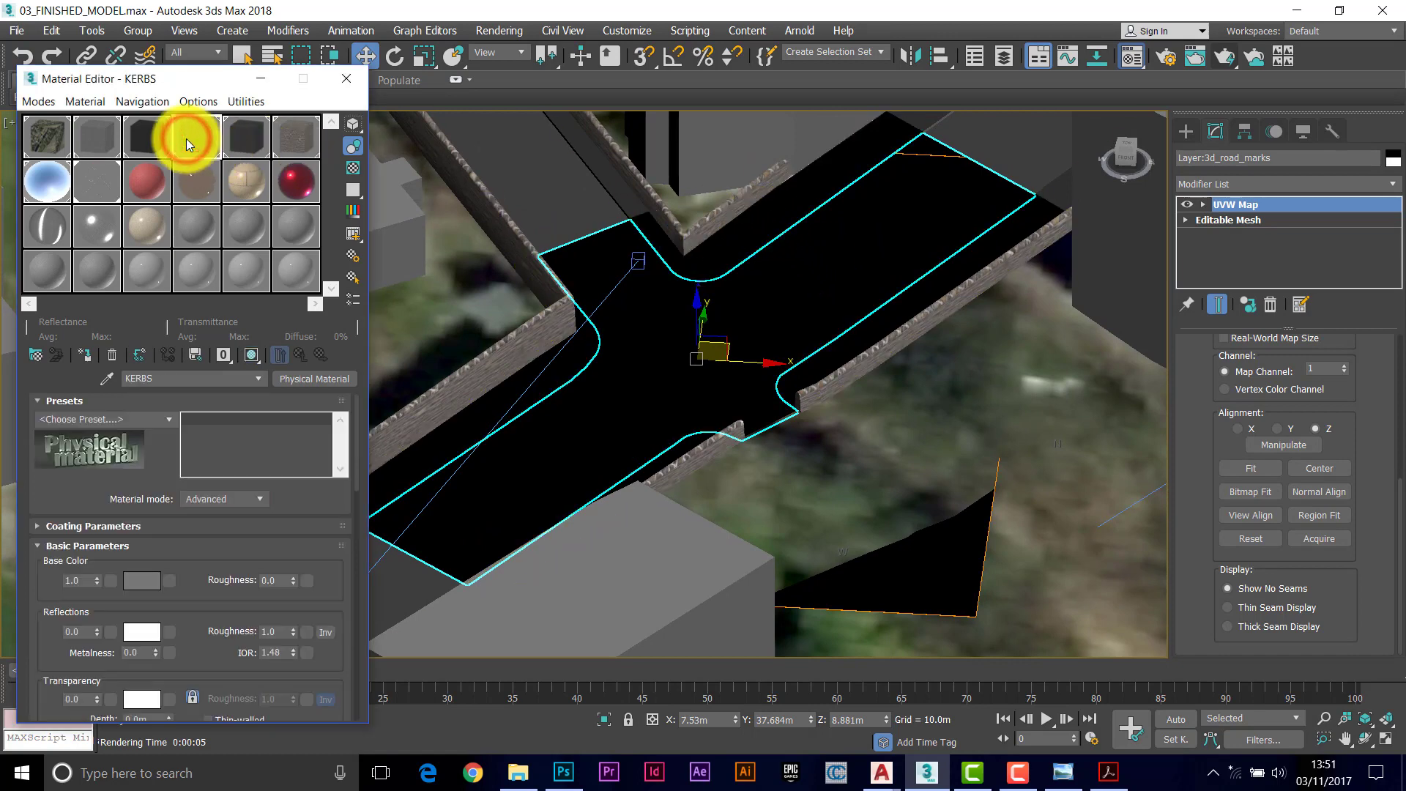
left_click(142, 141)
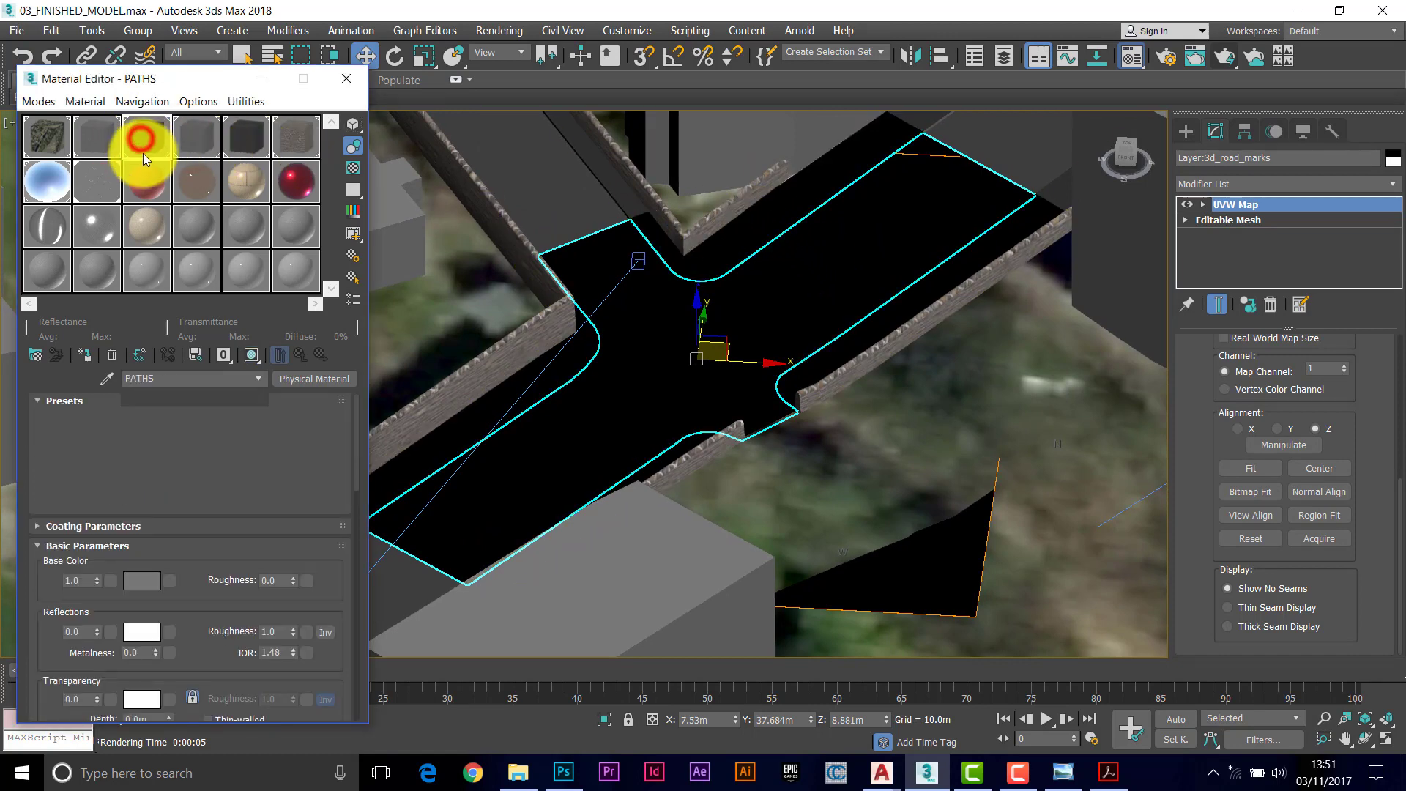
left_click_drag(618, 233, 788, 195)
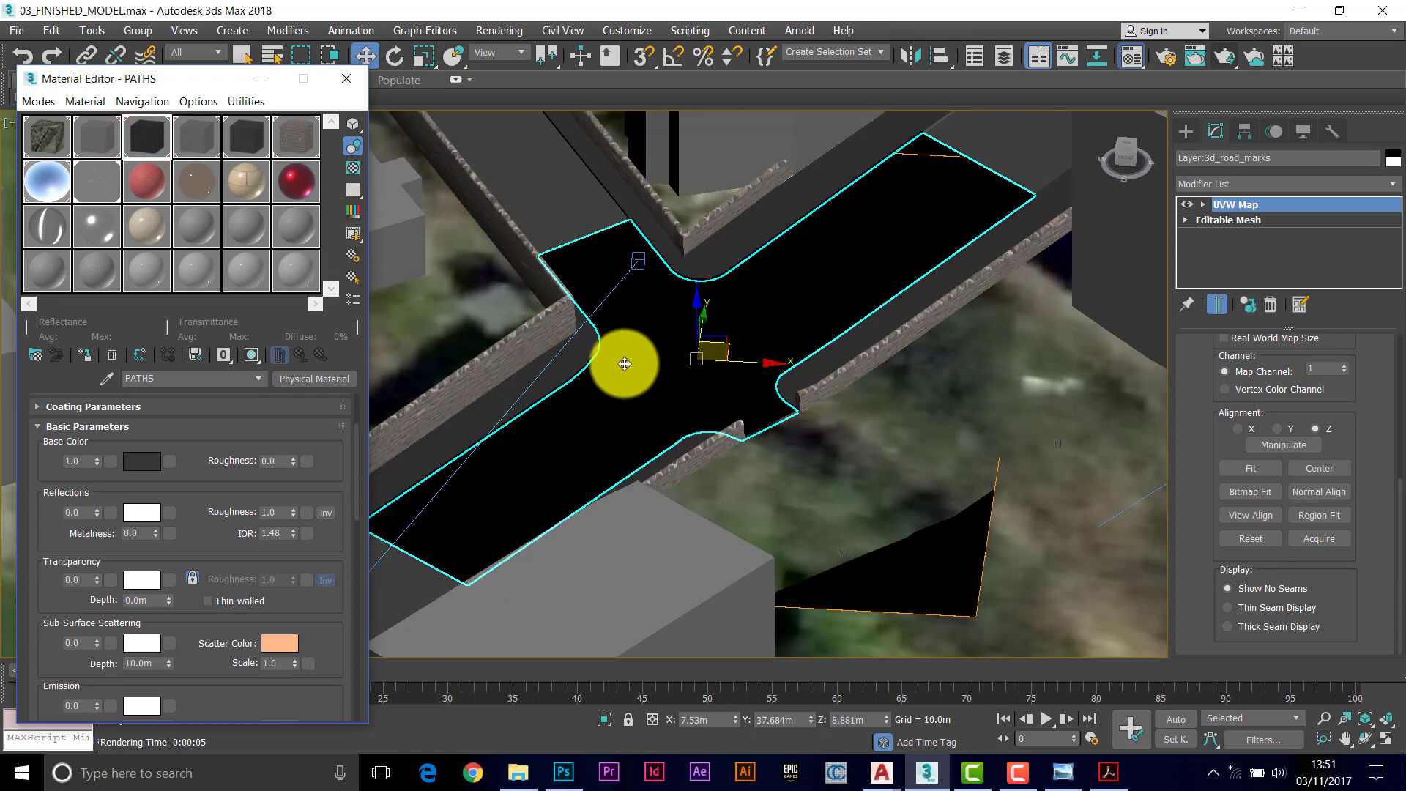
left_click(670, 357)
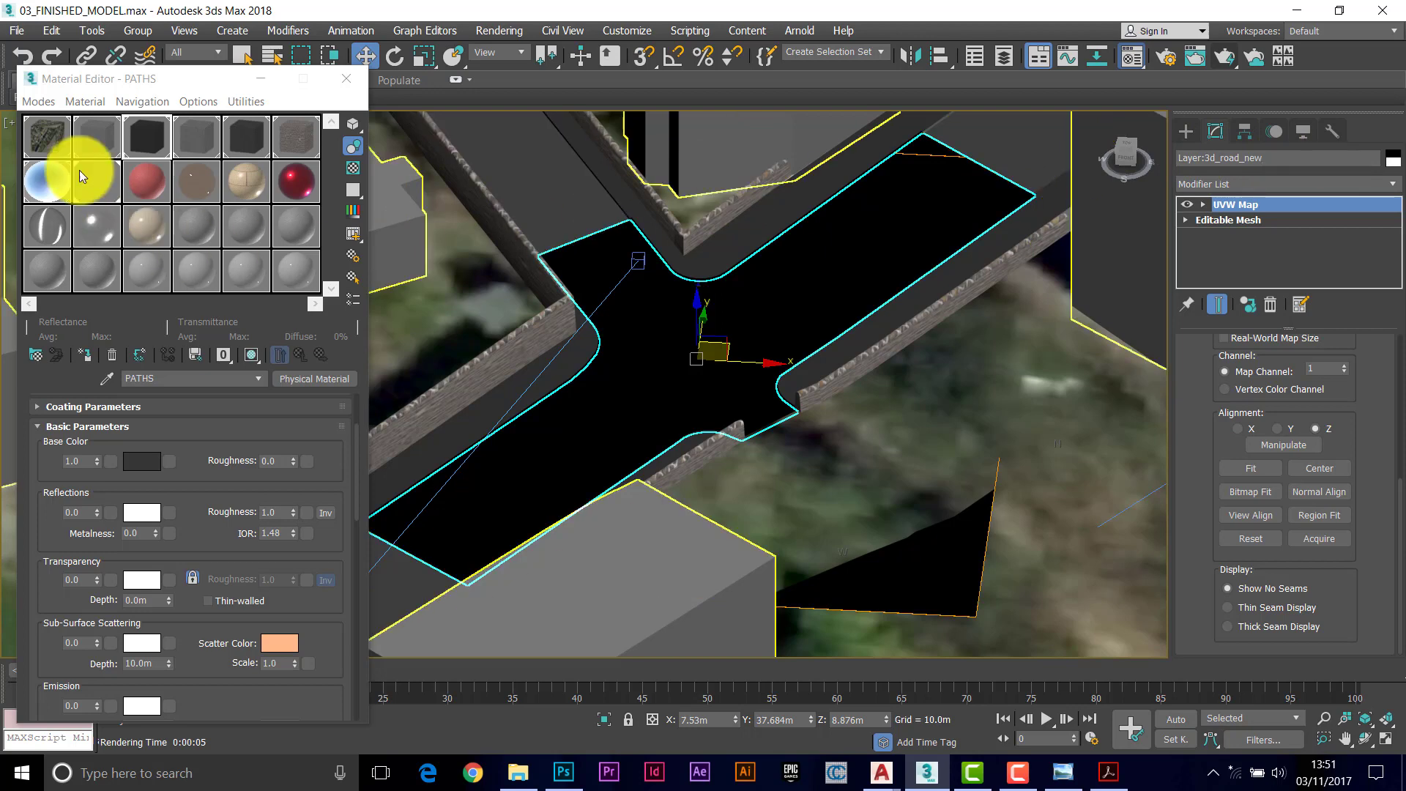
left_click(247, 135)
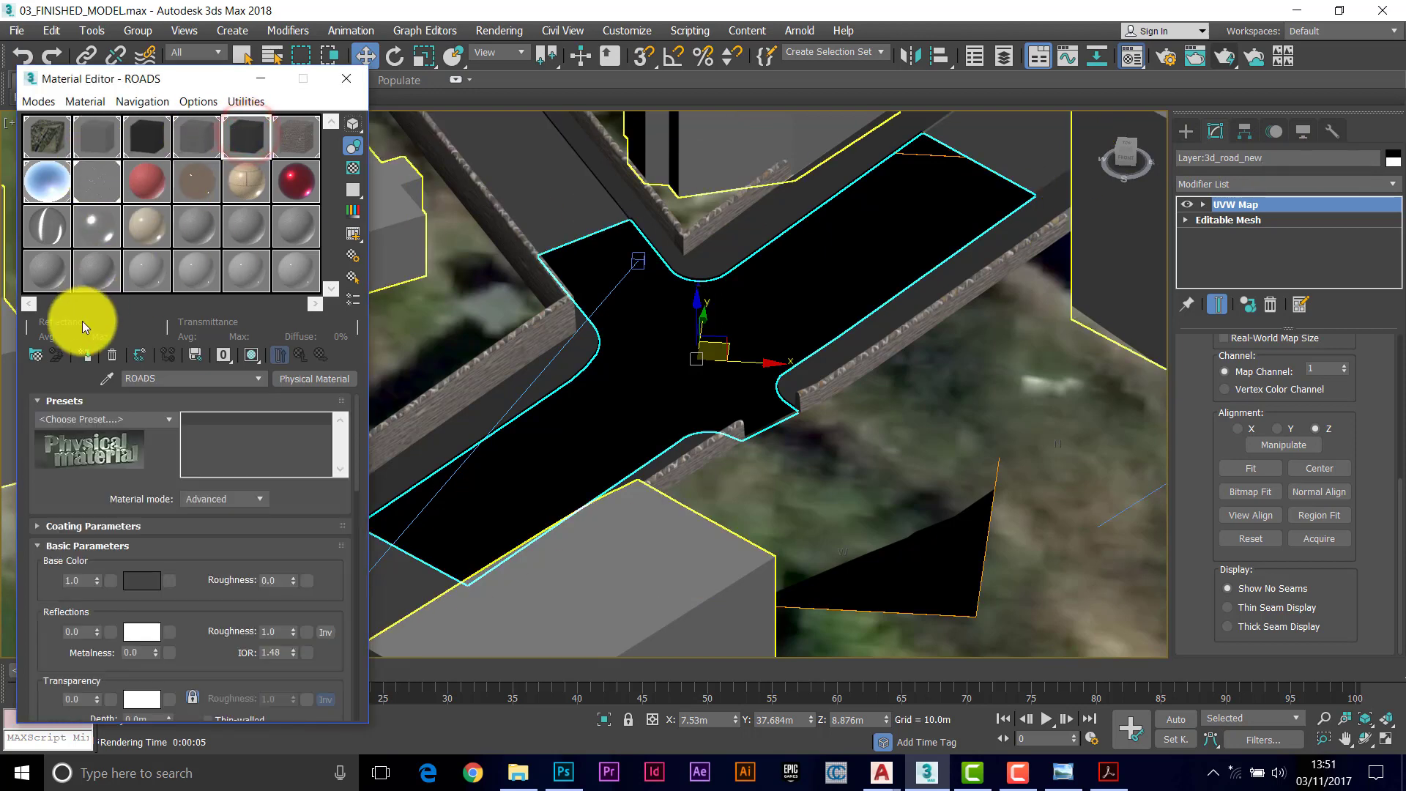
left_click(90, 350)
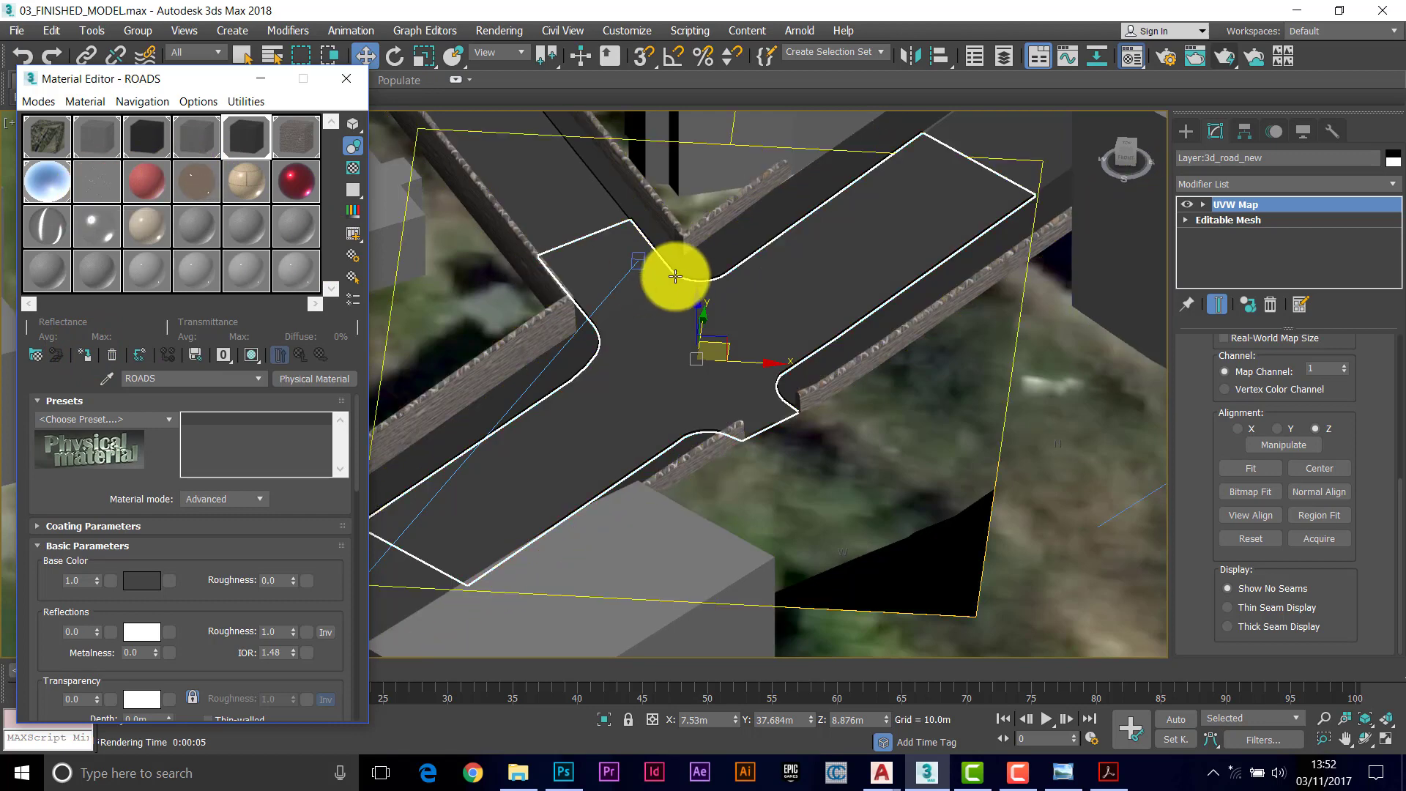
Step: Apply the KERBS material to the kerb's top and side meshes along the junction corner, and close the Material Editor
scroll(675, 276, "up", 10)
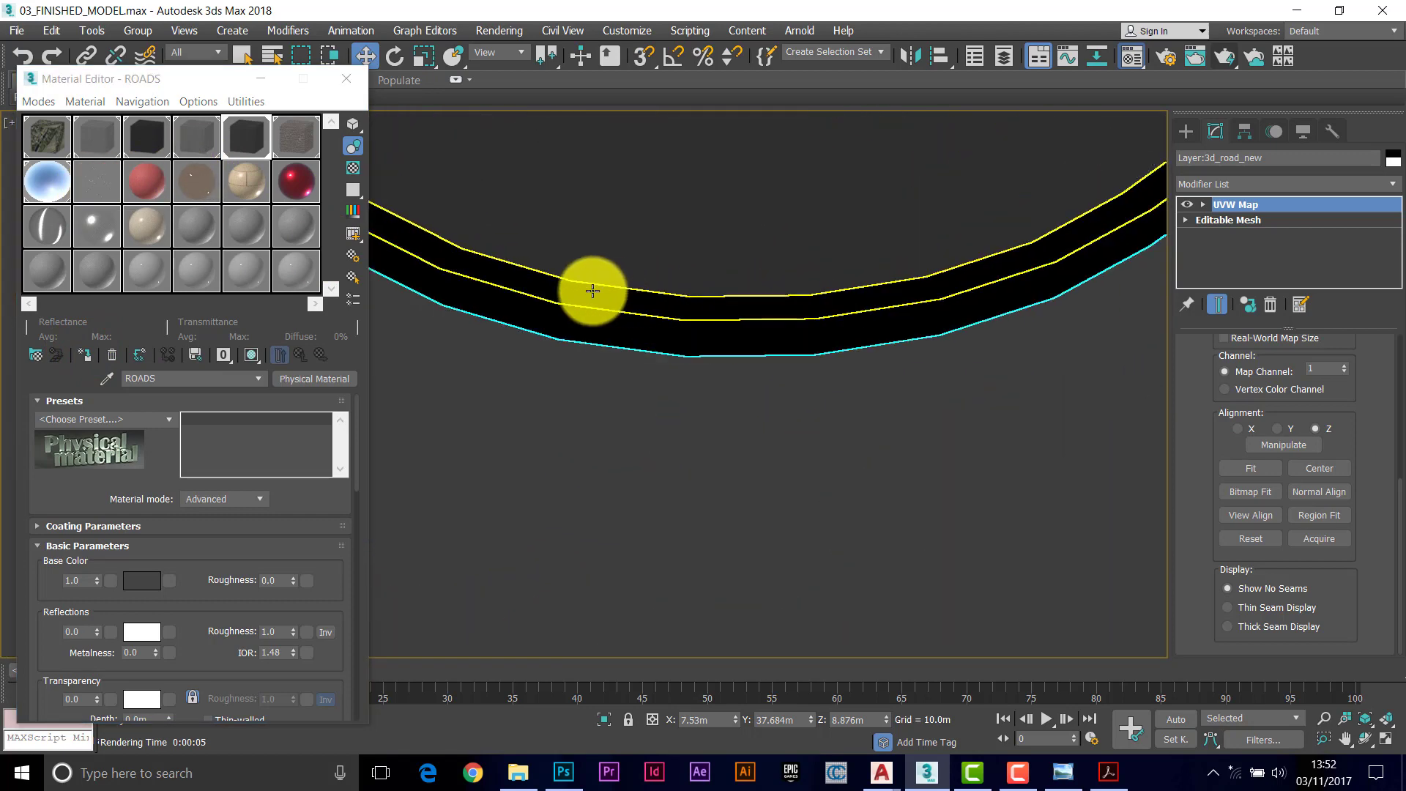
scroll(592, 291, "up", 5)
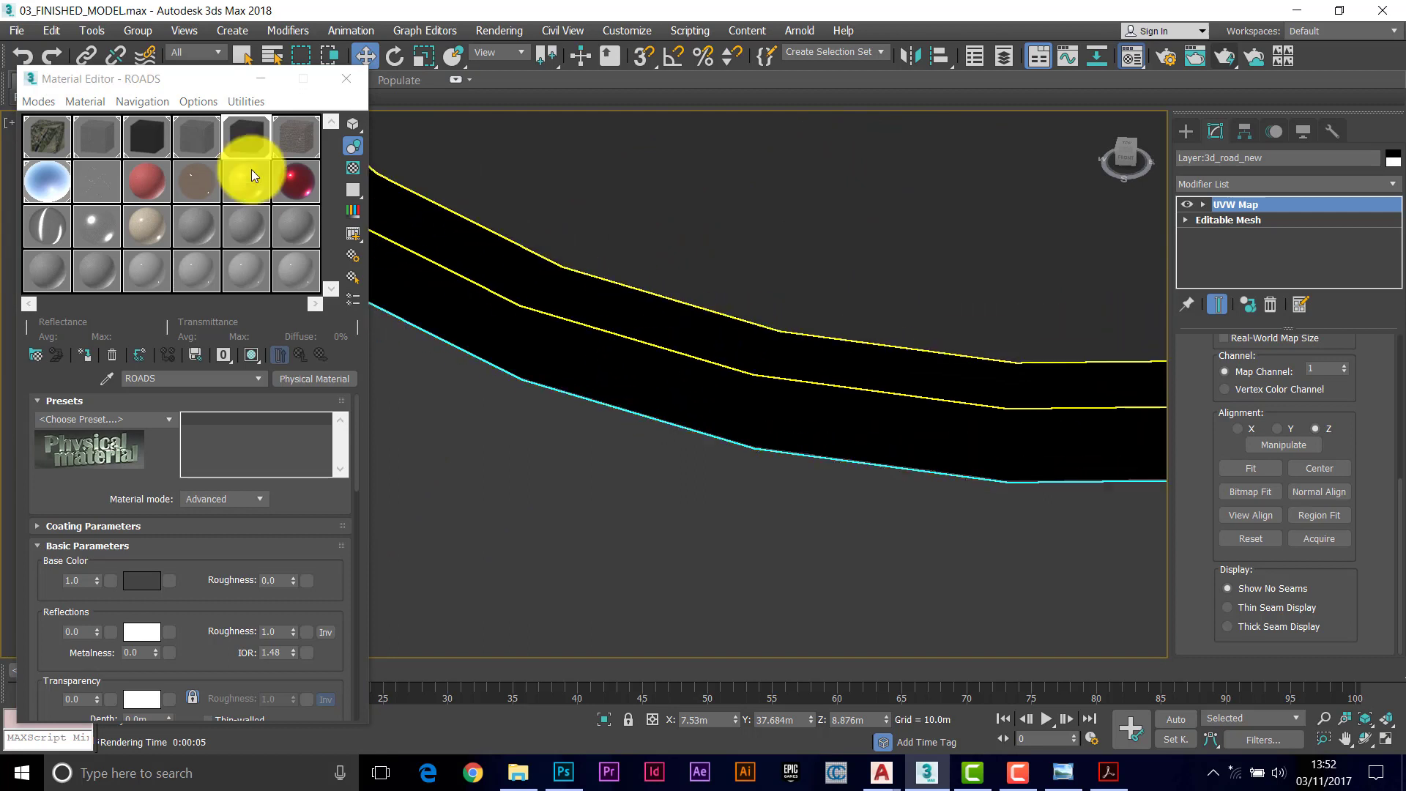
left_click_drag(200, 144, 455, 251)
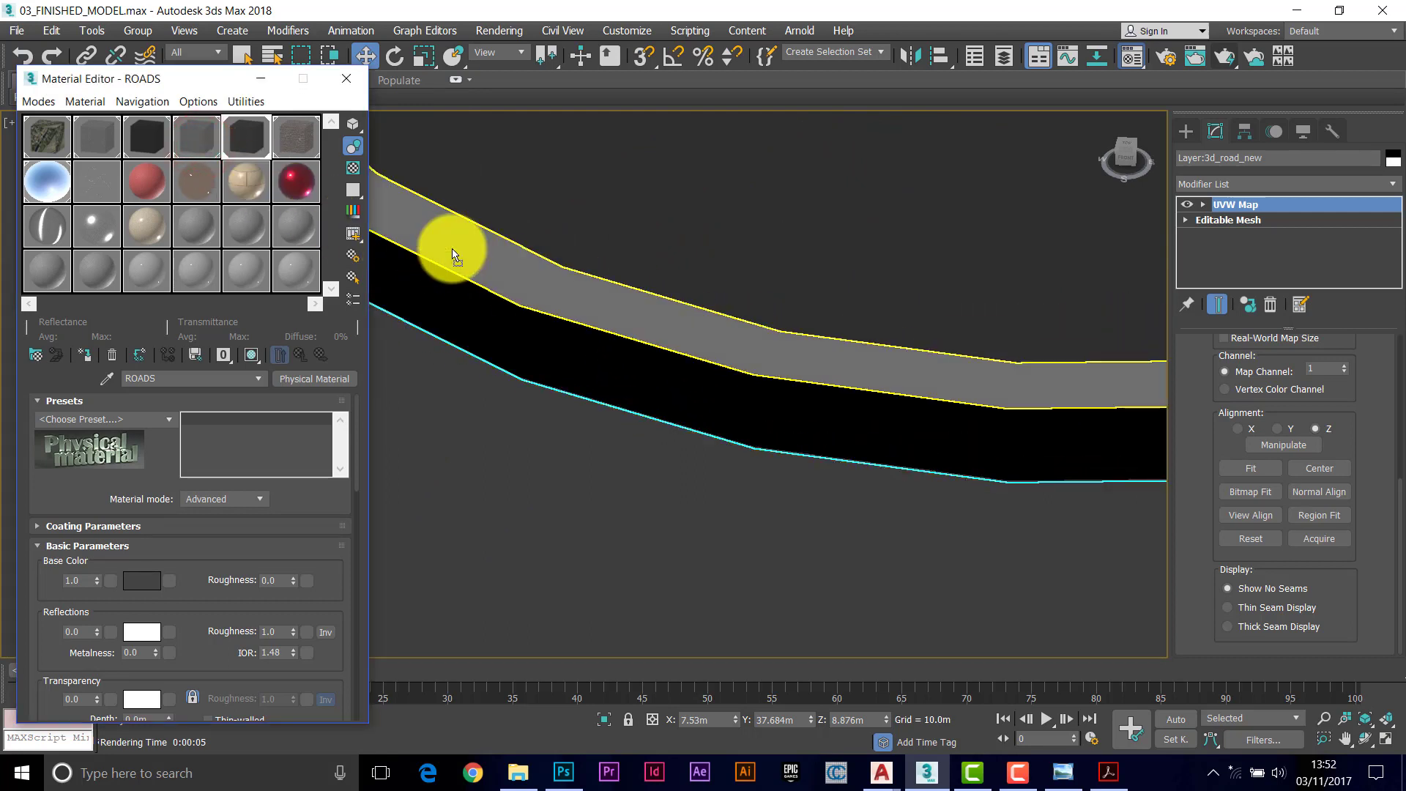
left_click_drag(199, 137, 447, 311)
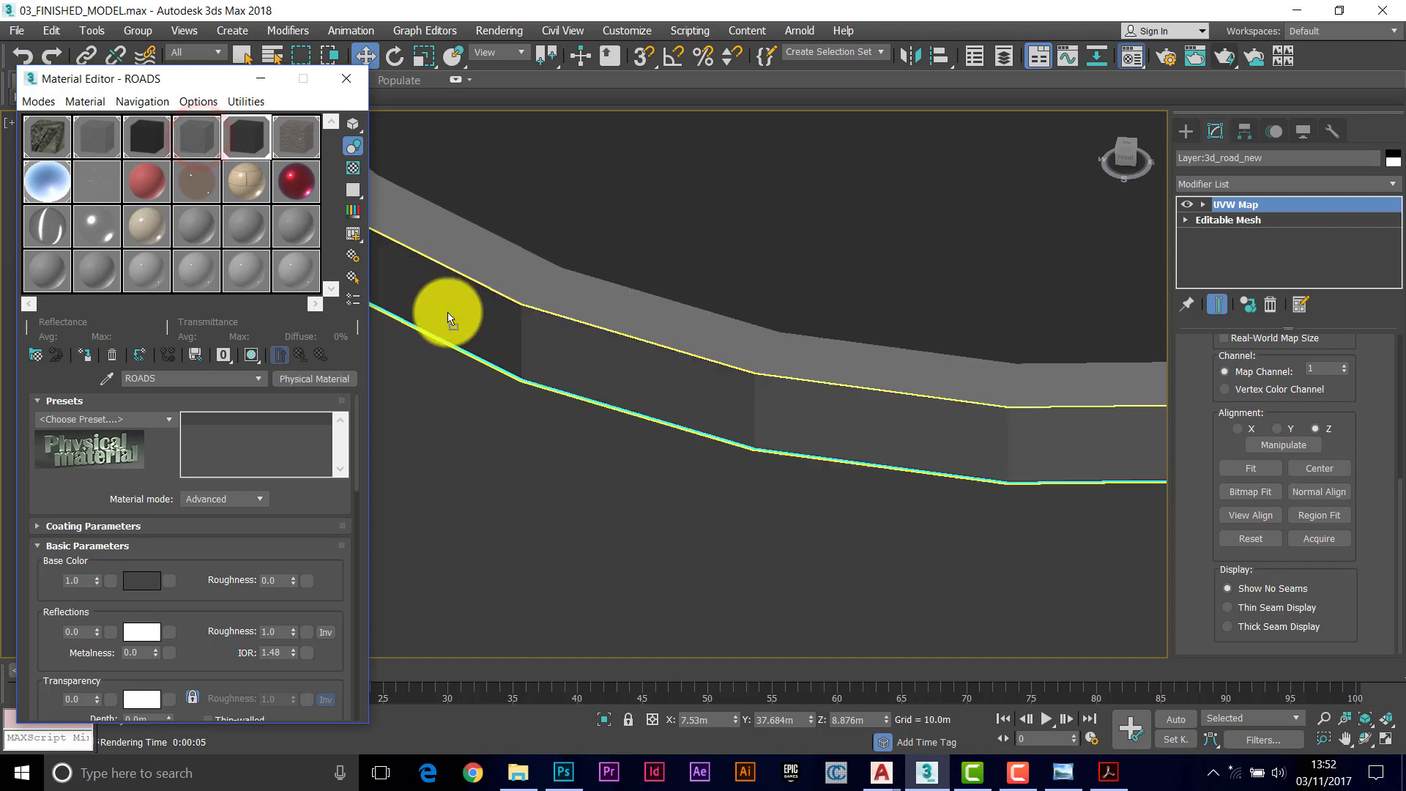
left_click(346, 78)
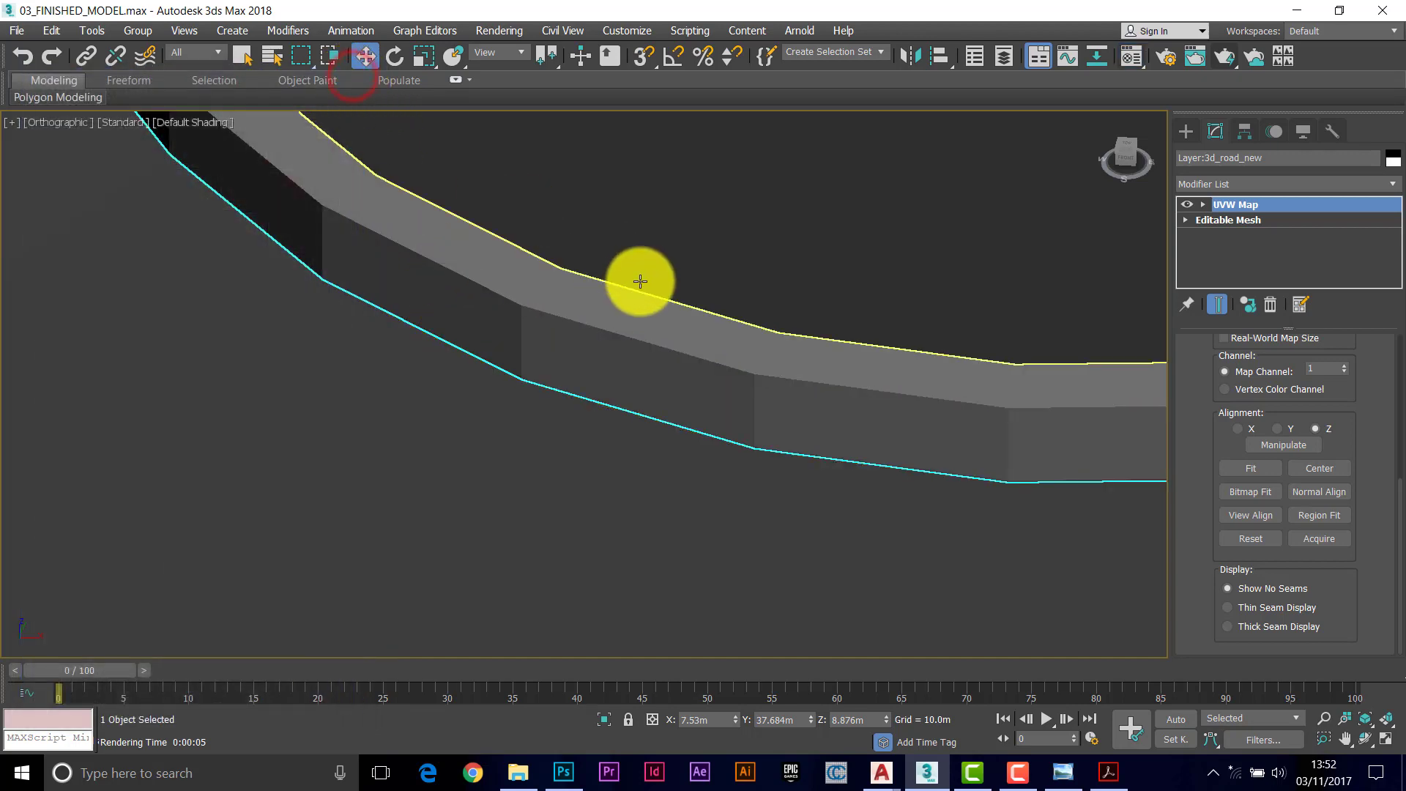
Step: Render the junction from a lower, rotated orthographic angle to check the road, kerb and marking materials
scroll(645, 295, "down", 5)
middle_click_drag(645, 295, 656, 242)
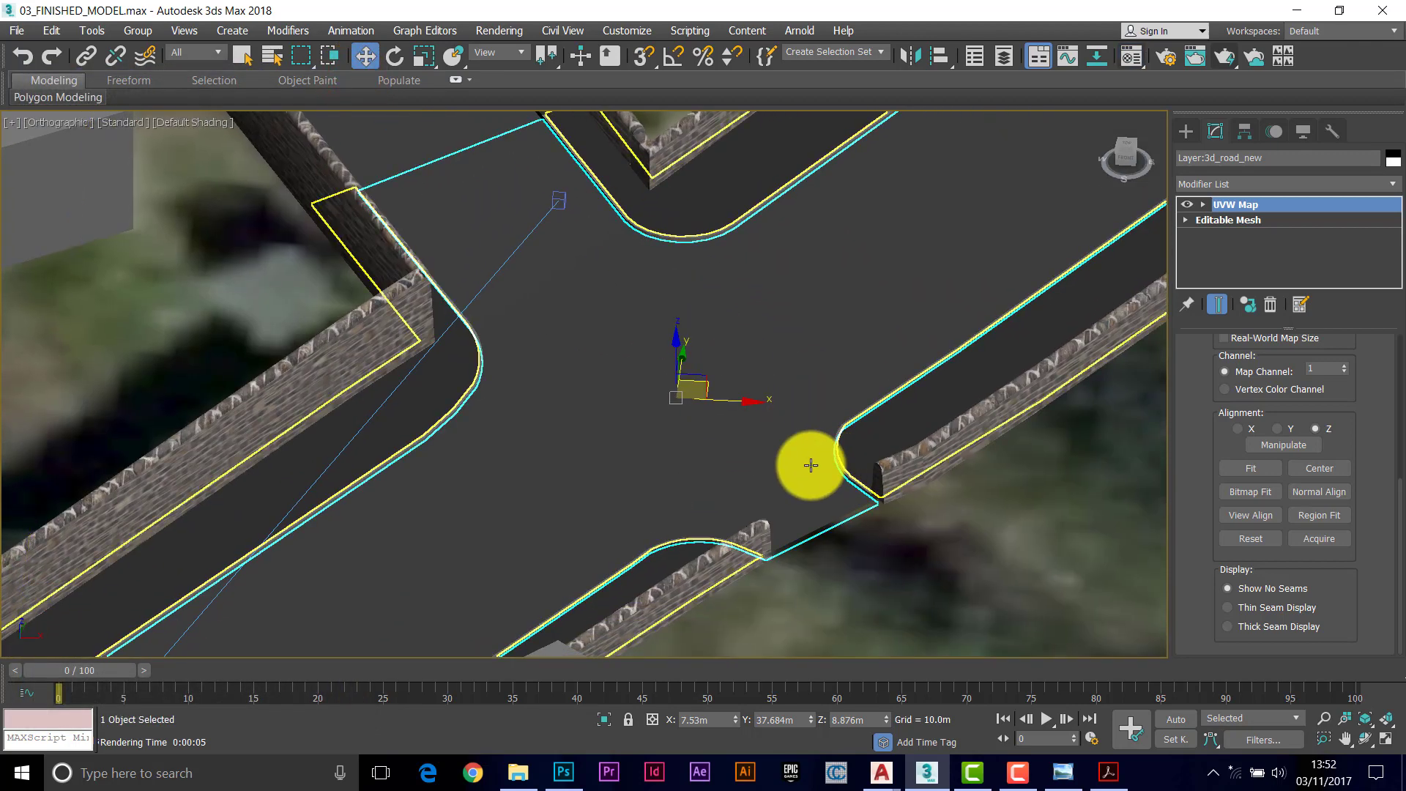
left_click(1360, 739)
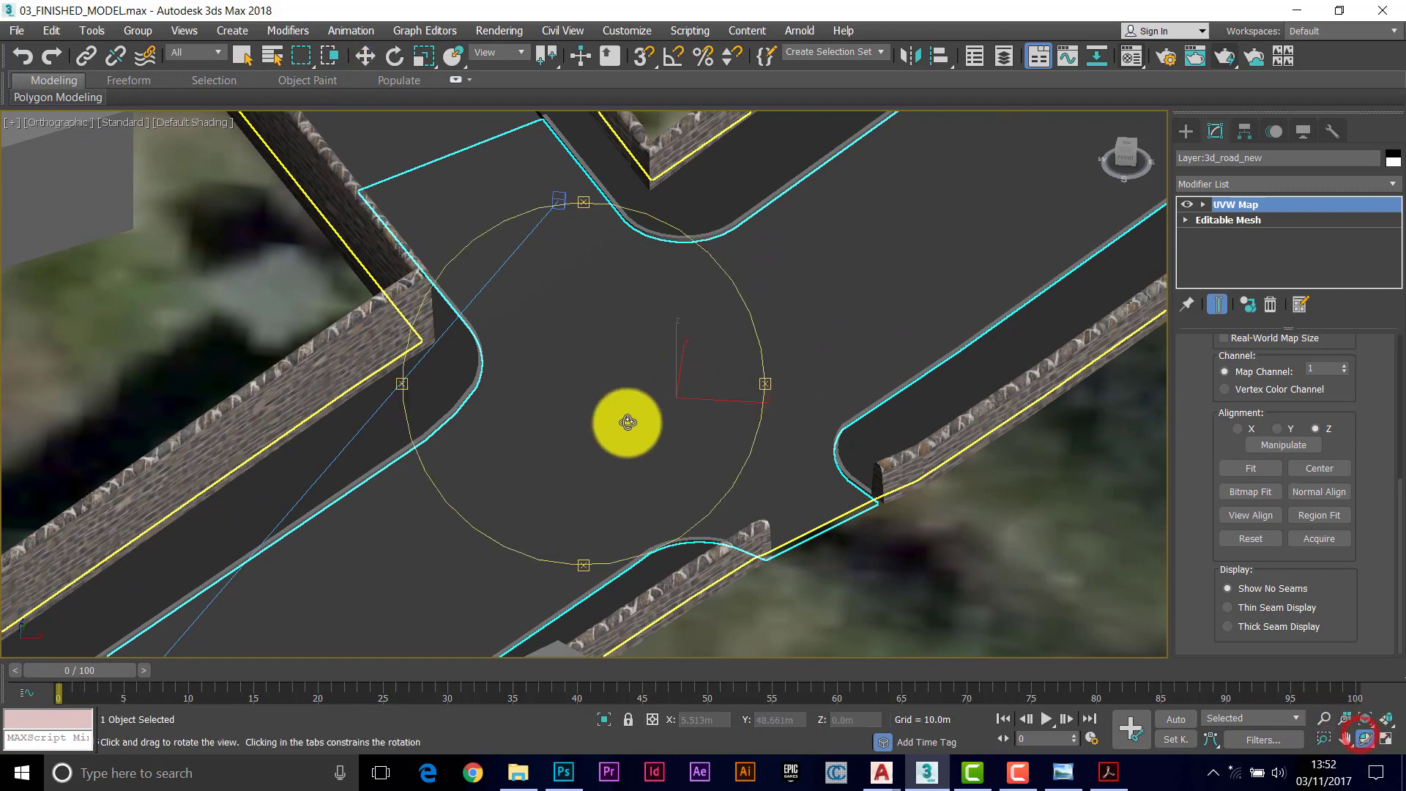
left_click_drag(627, 418, 670, 399)
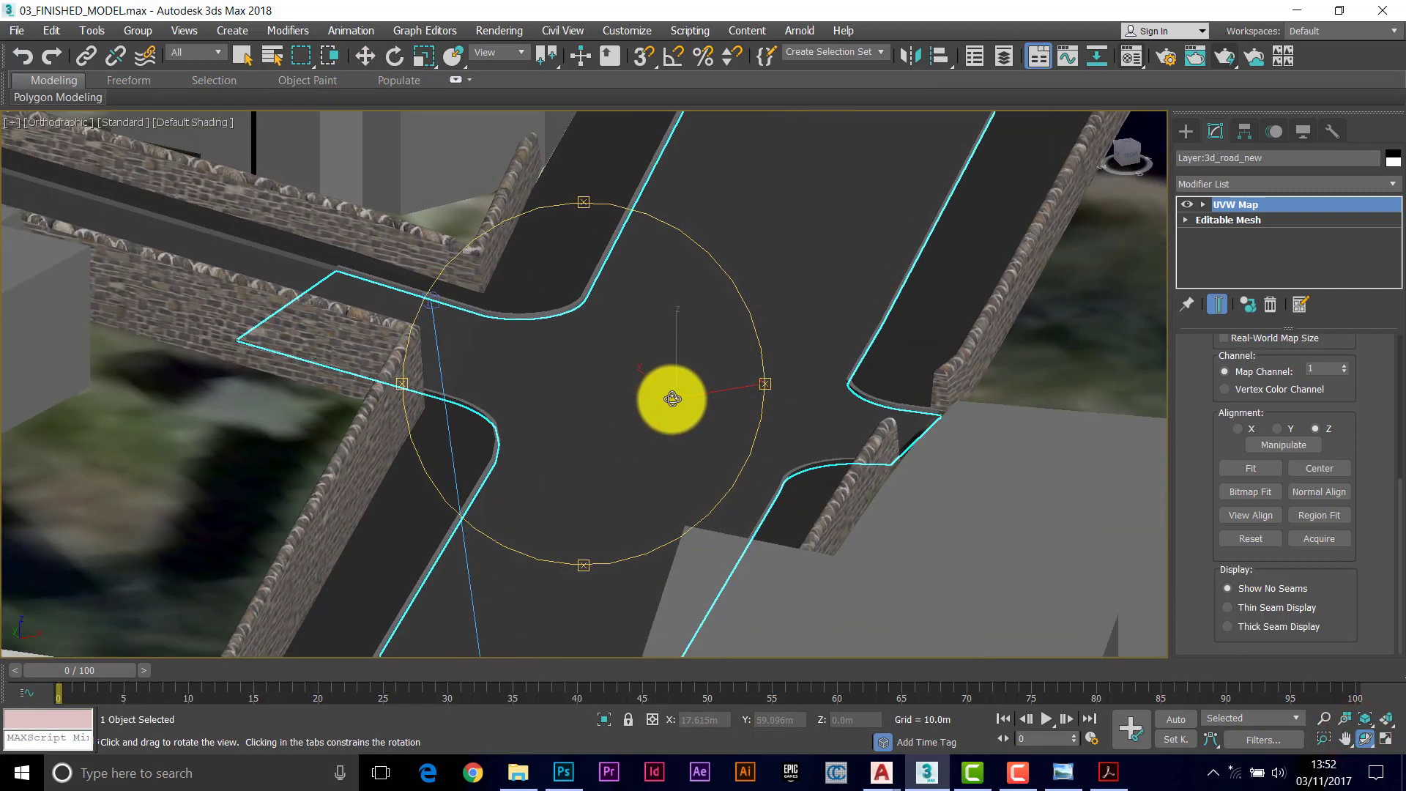
left_click(1232, 56)
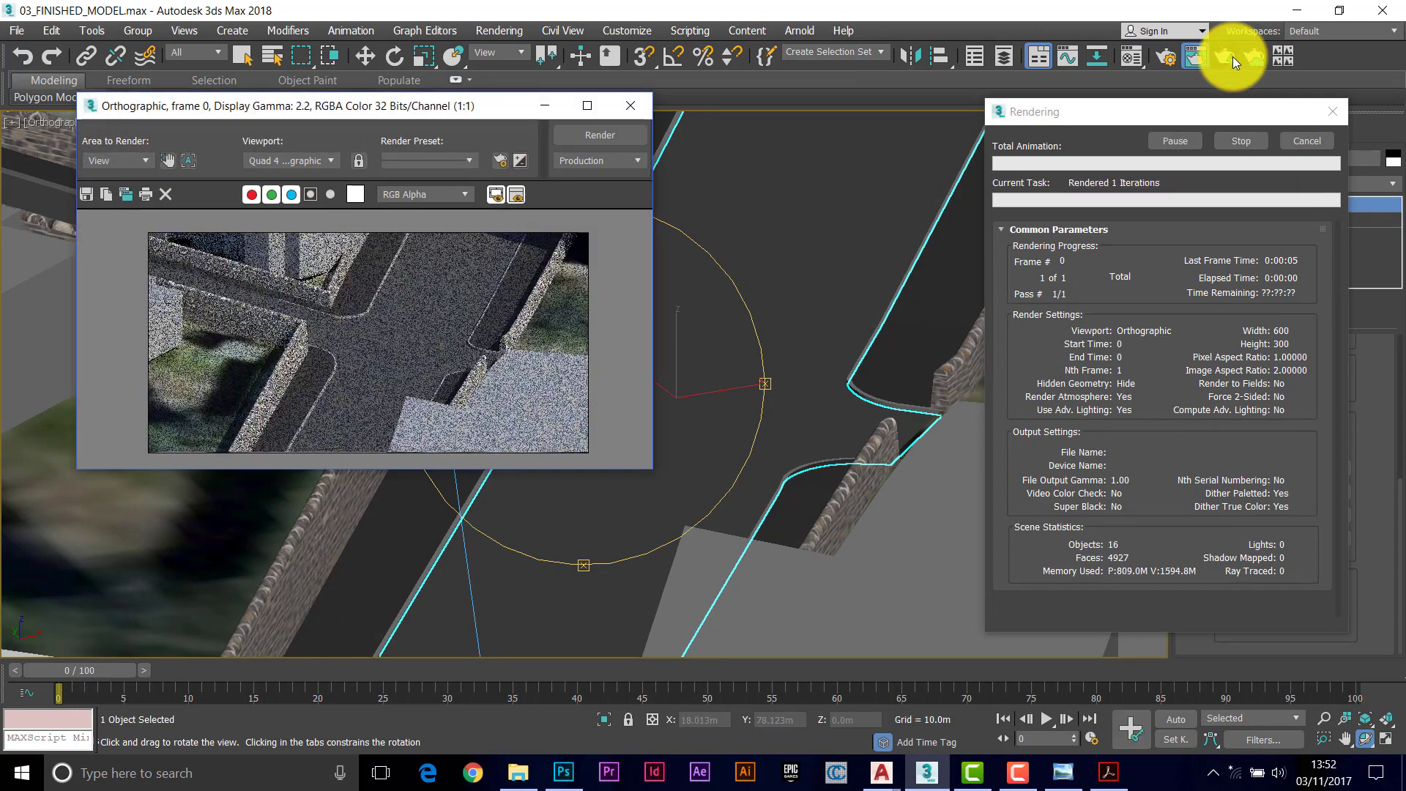
Step: Dismiss the junction render, select the 3d_road_marks mesh and make its UVW Map modifier unique
left_click(1303, 137)
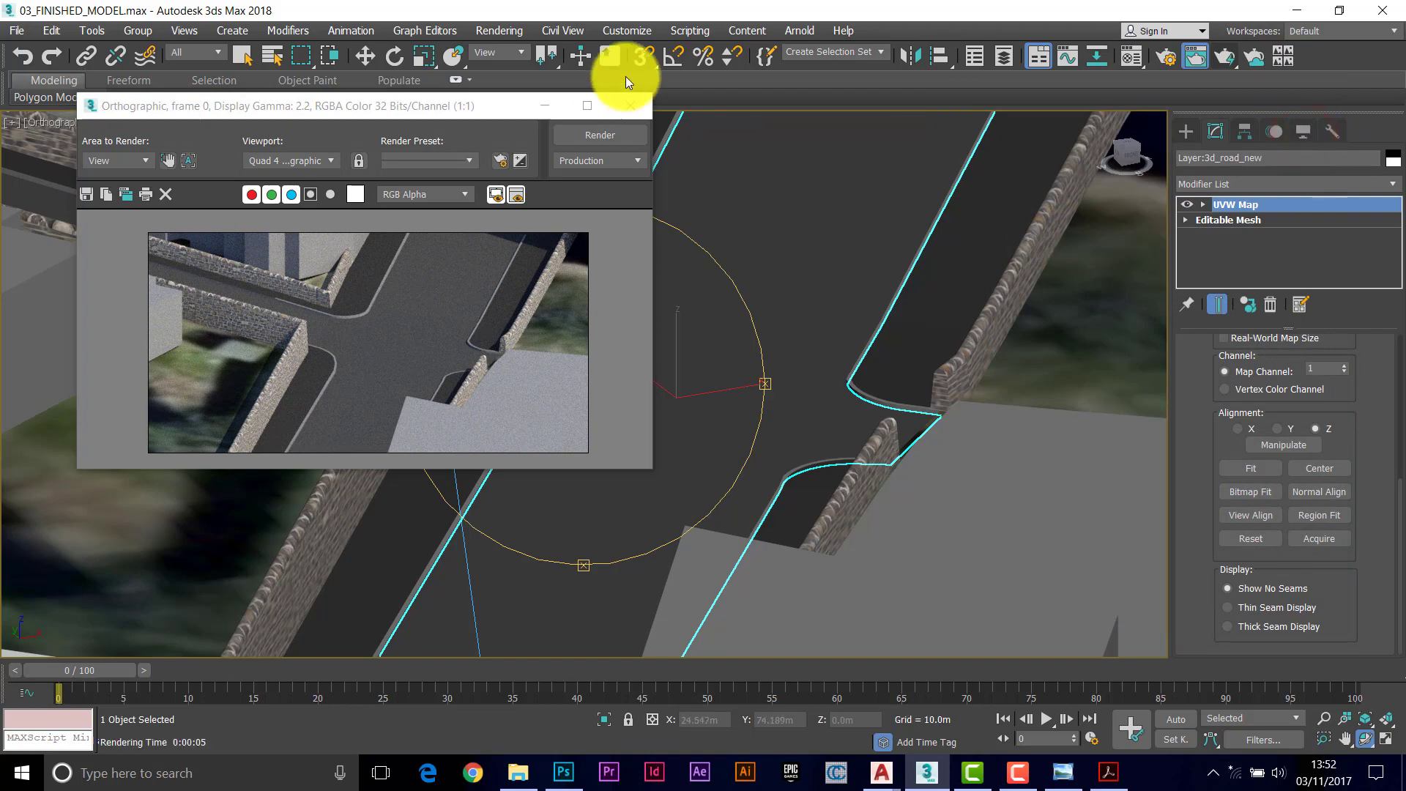
left_click(631, 110)
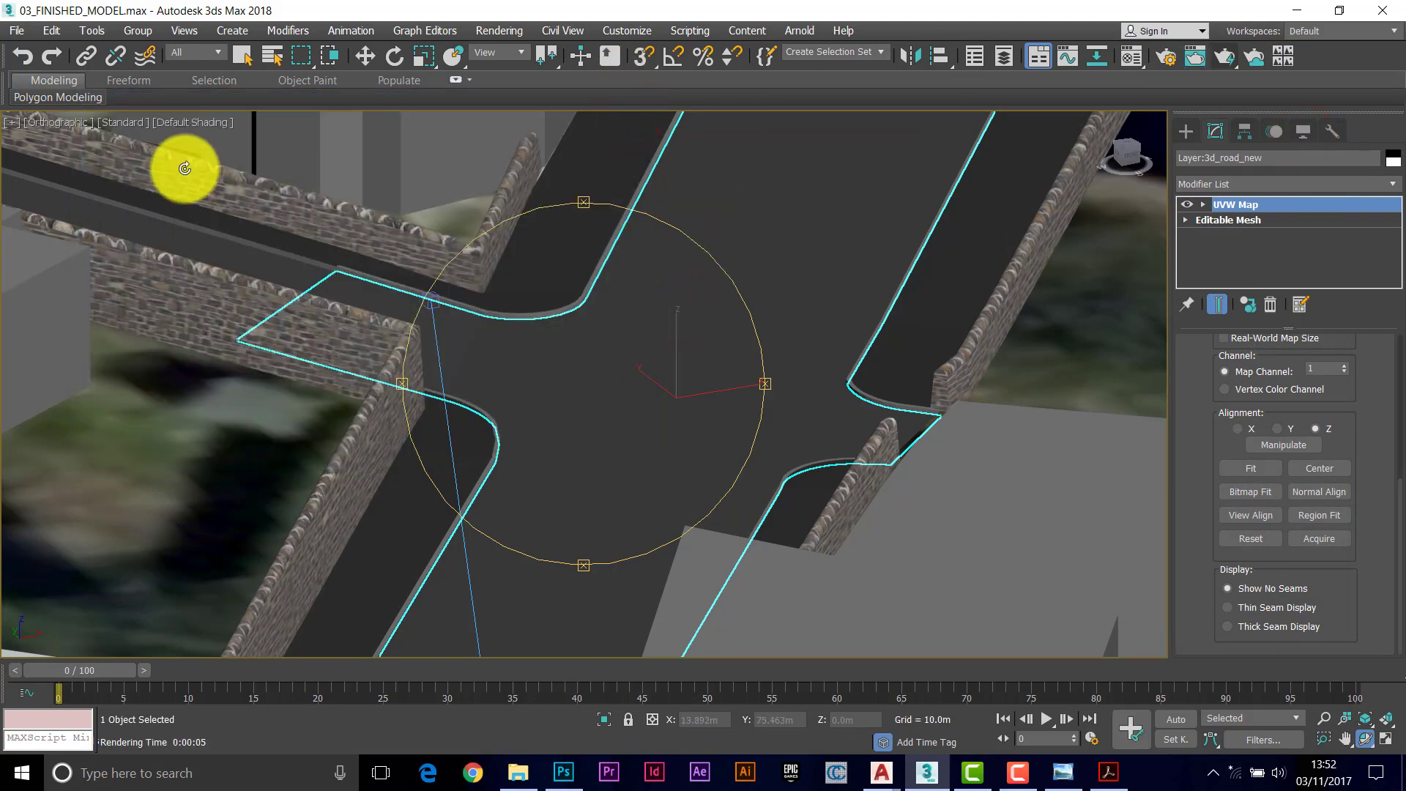
left_click(675, 370)
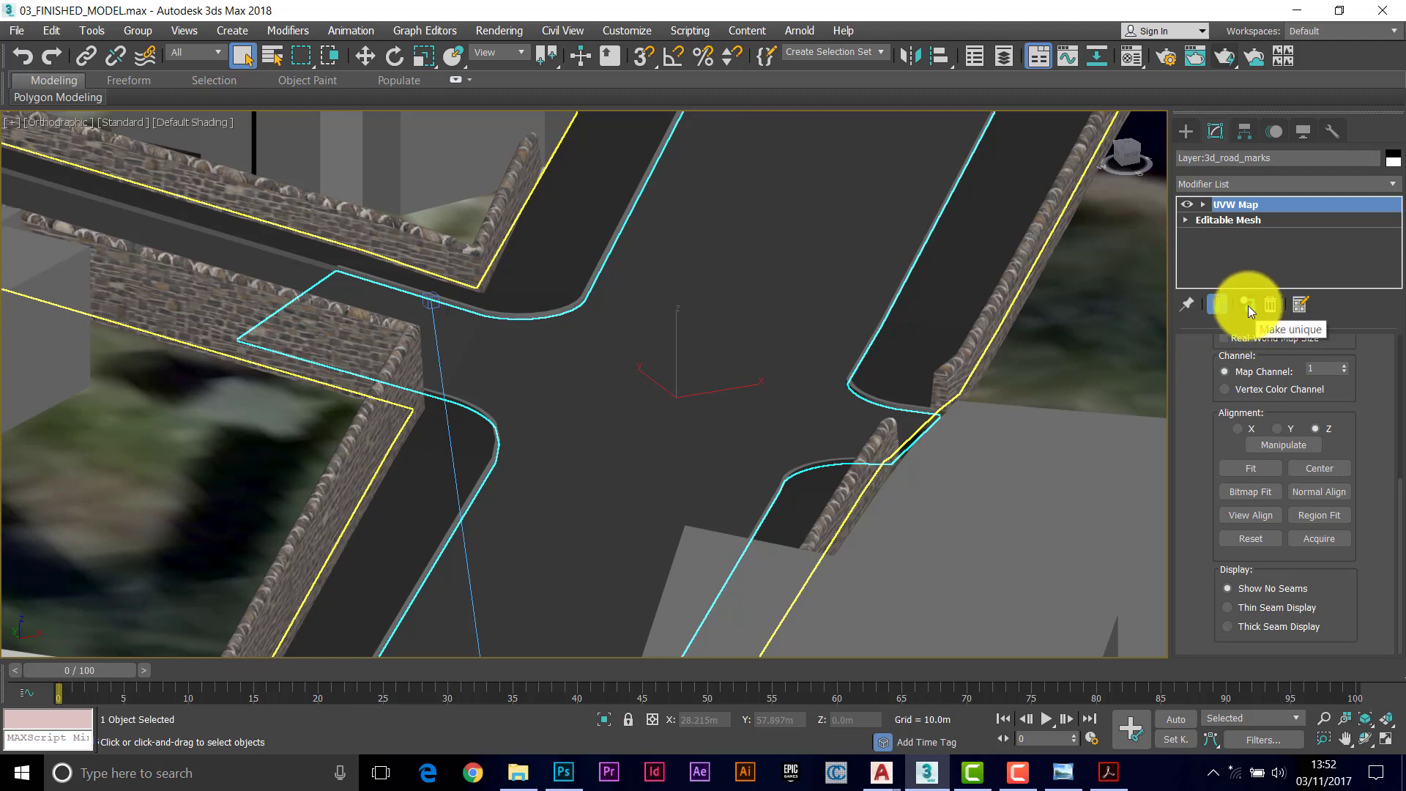
left_click(1247, 306)
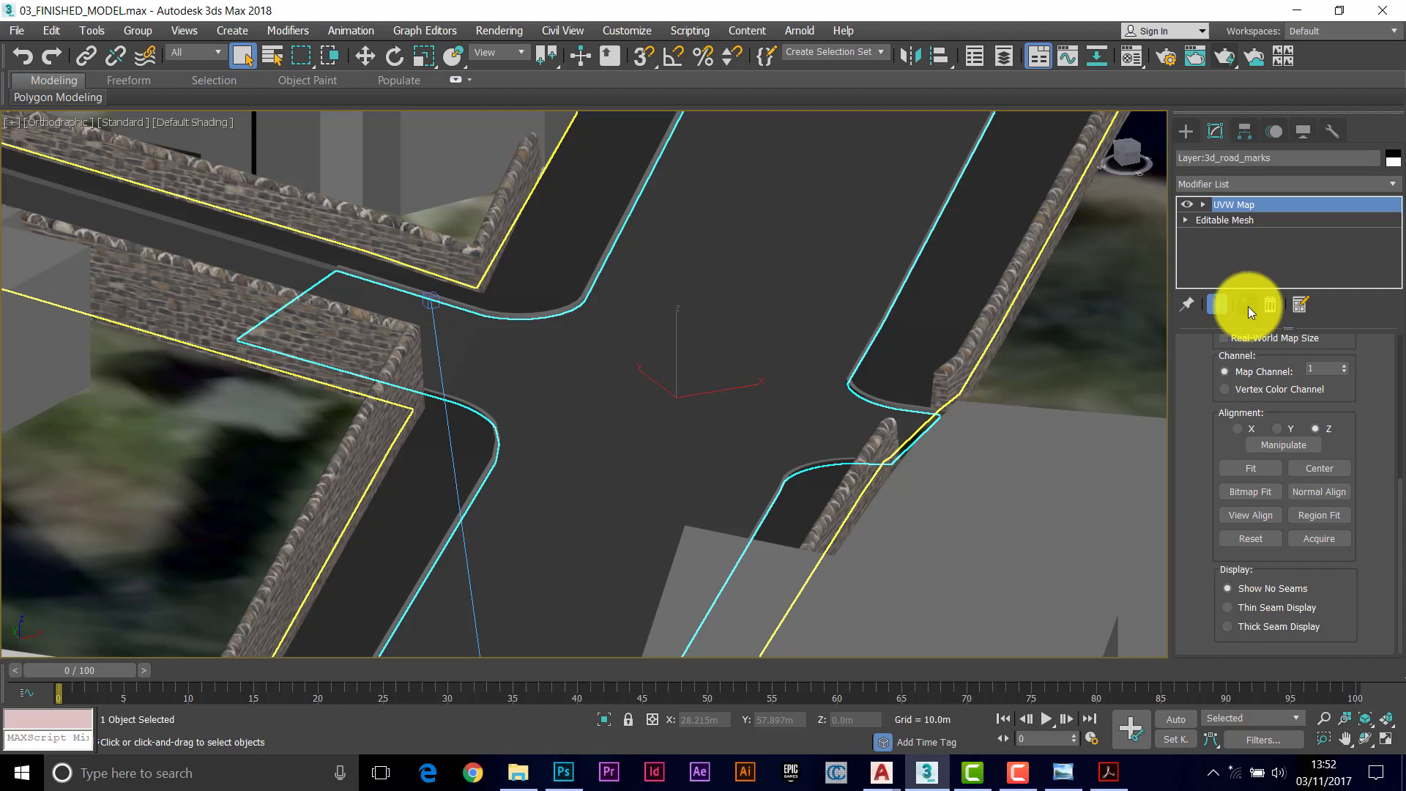
Step: Assign the ROAD MARKS material to the 3d_road_marks mesh over the junction
left_click(1132, 55)
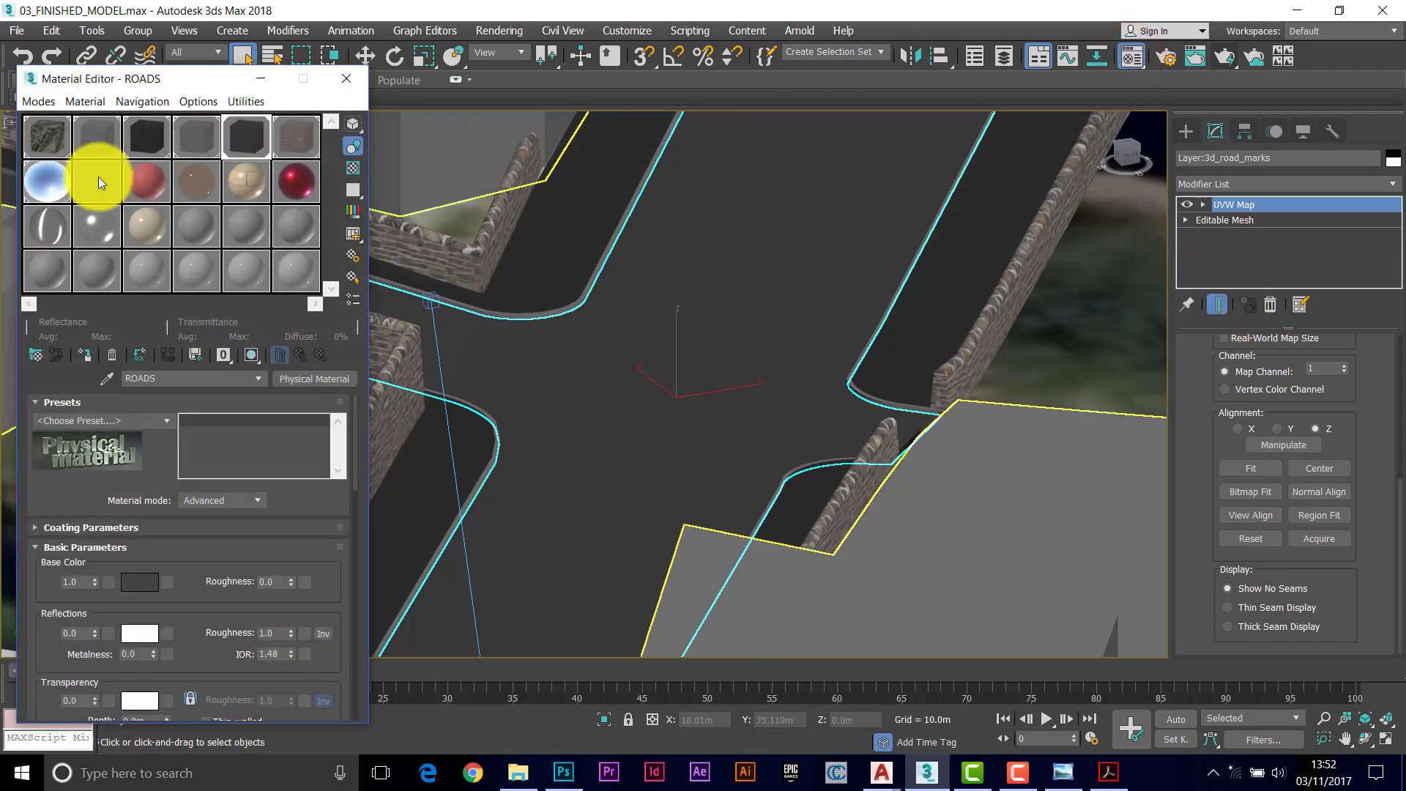
left_click(99, 178)
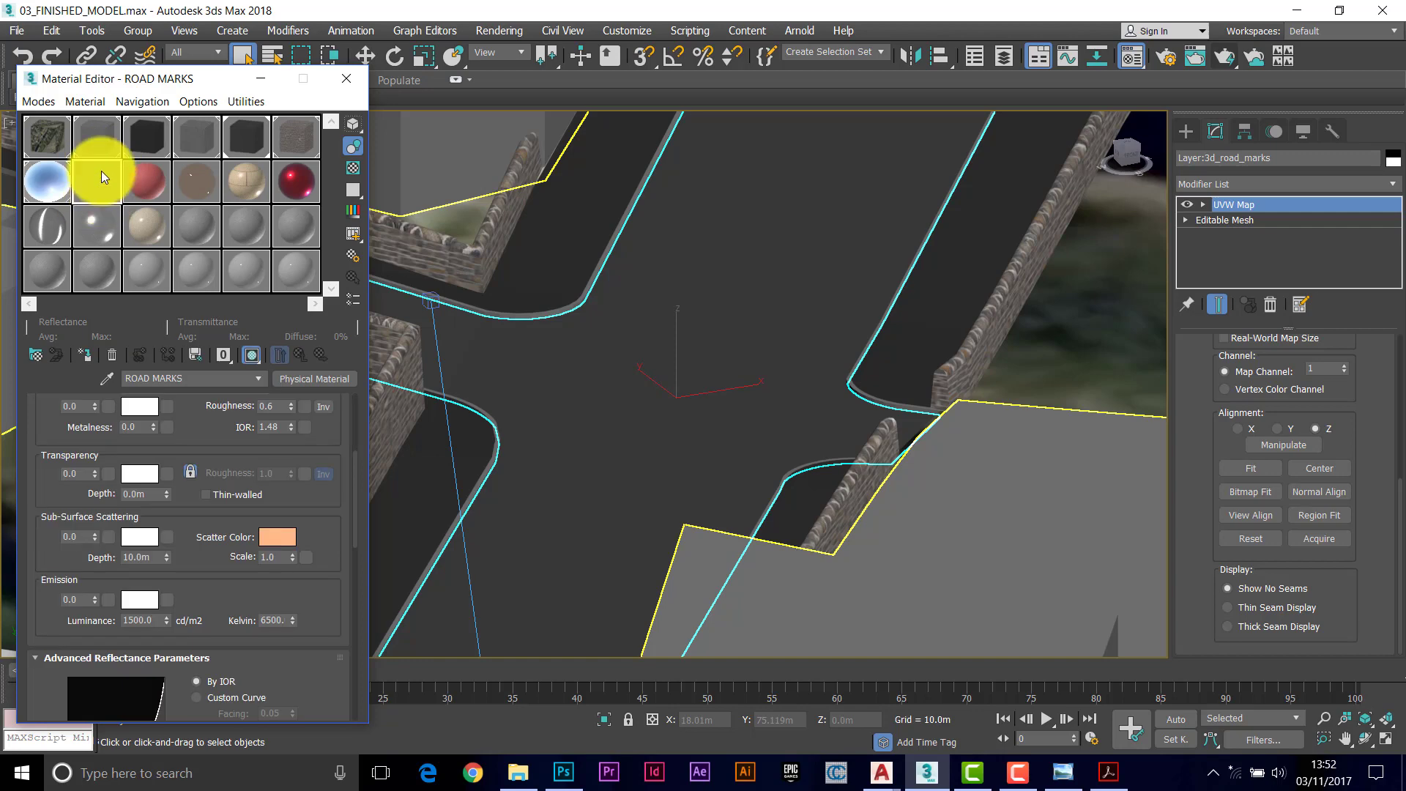
left_click_drag(101, 170, 743, 295)
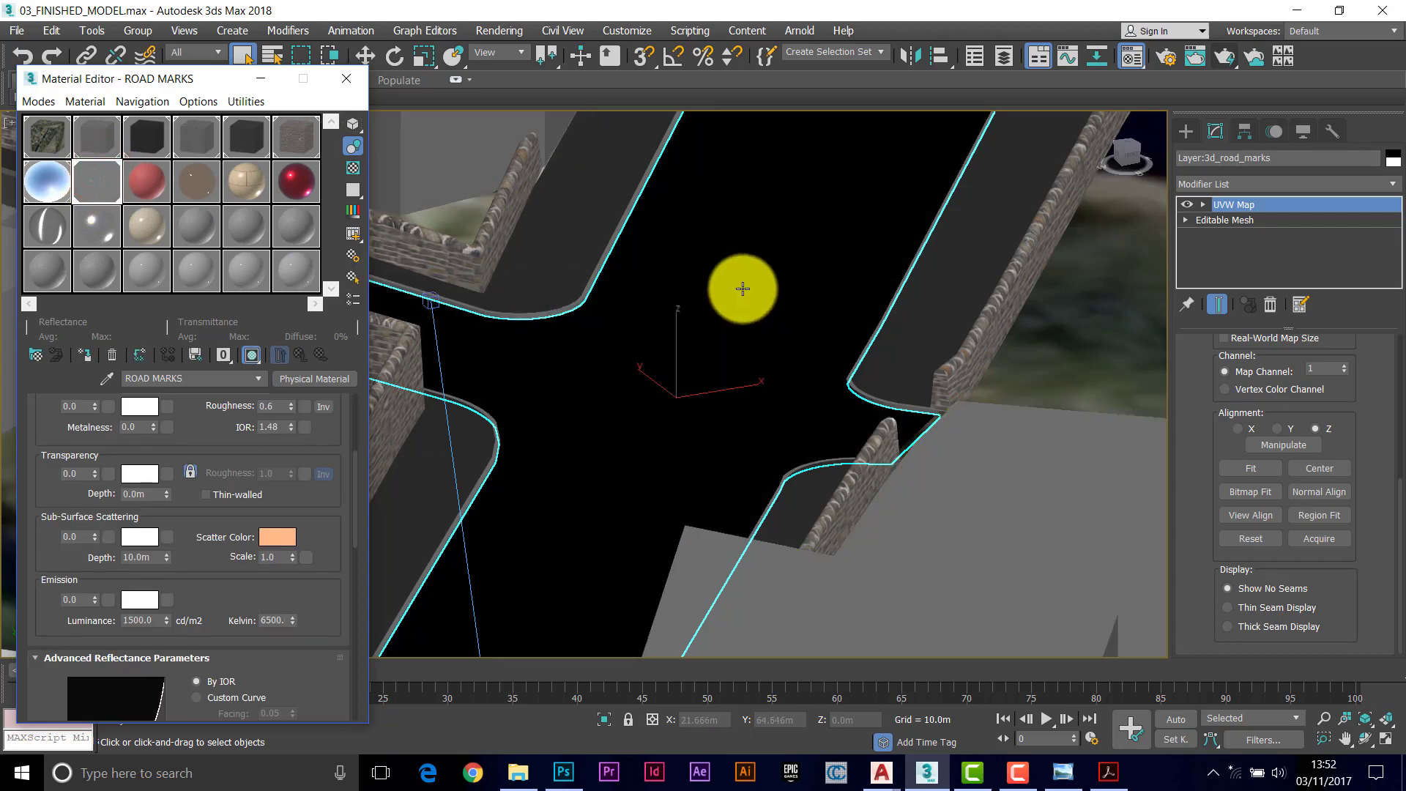
Step: Render the orthographic view to check the white road markings on the junction, and dismiss the render
key("shift+q")
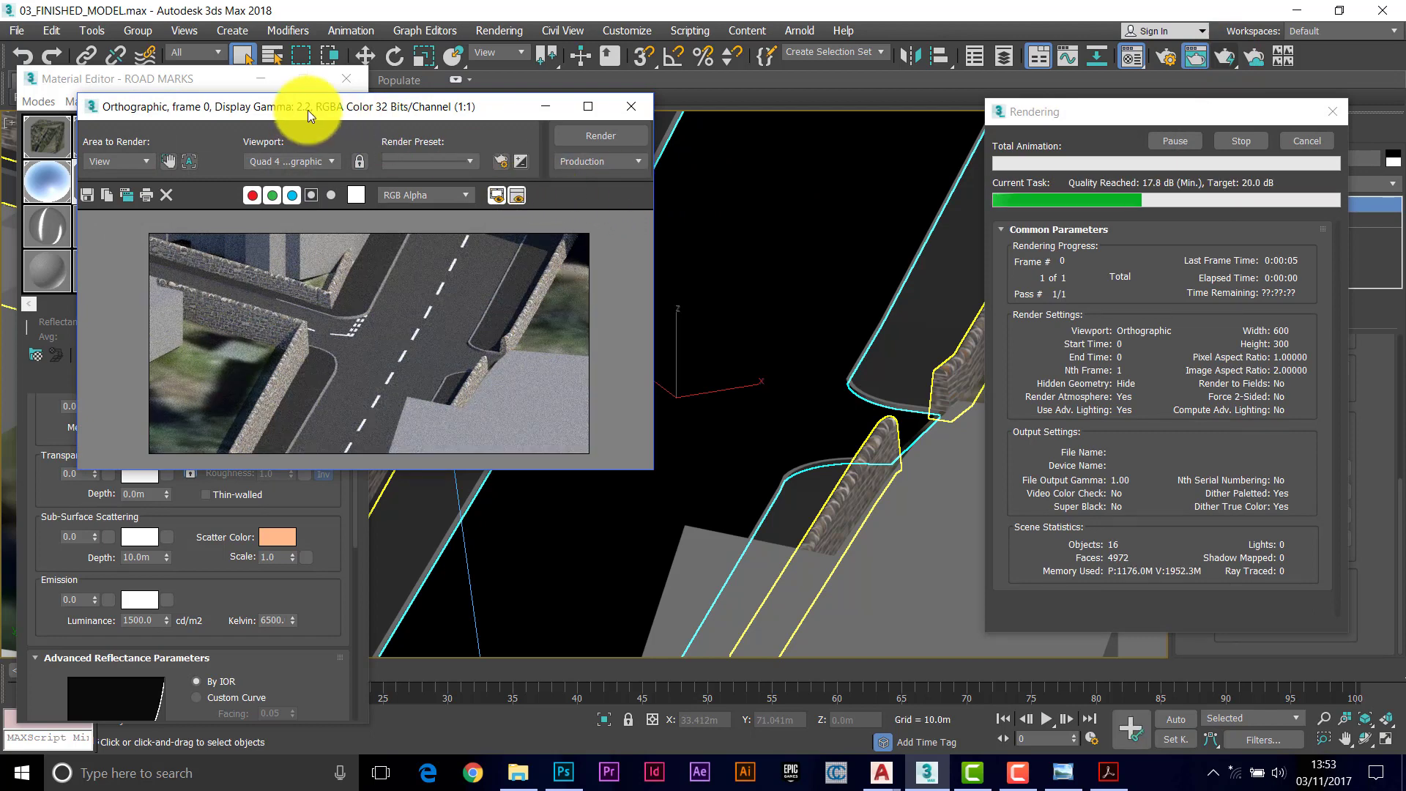
left_click_drag(340, 115, 558, 162)
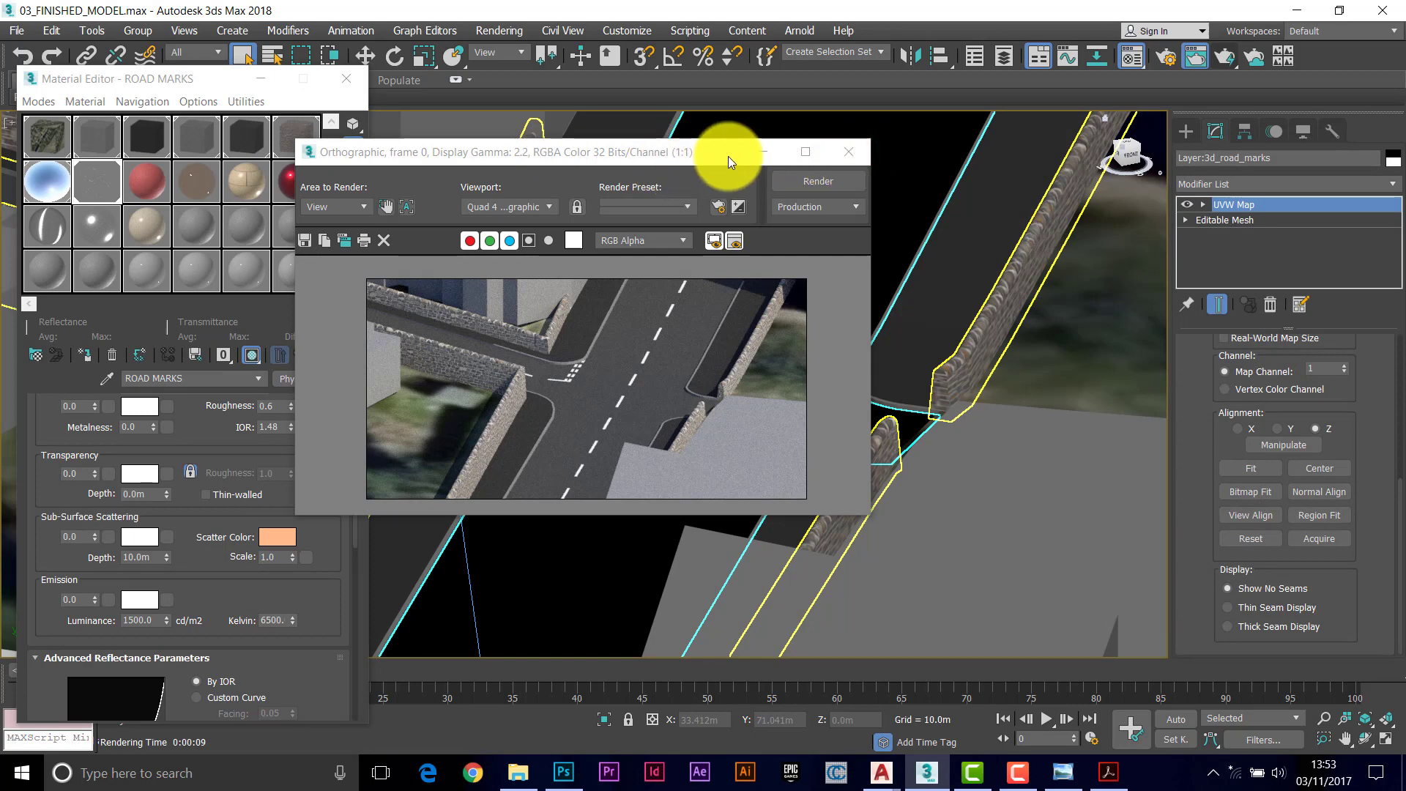
left_click(849, 151)
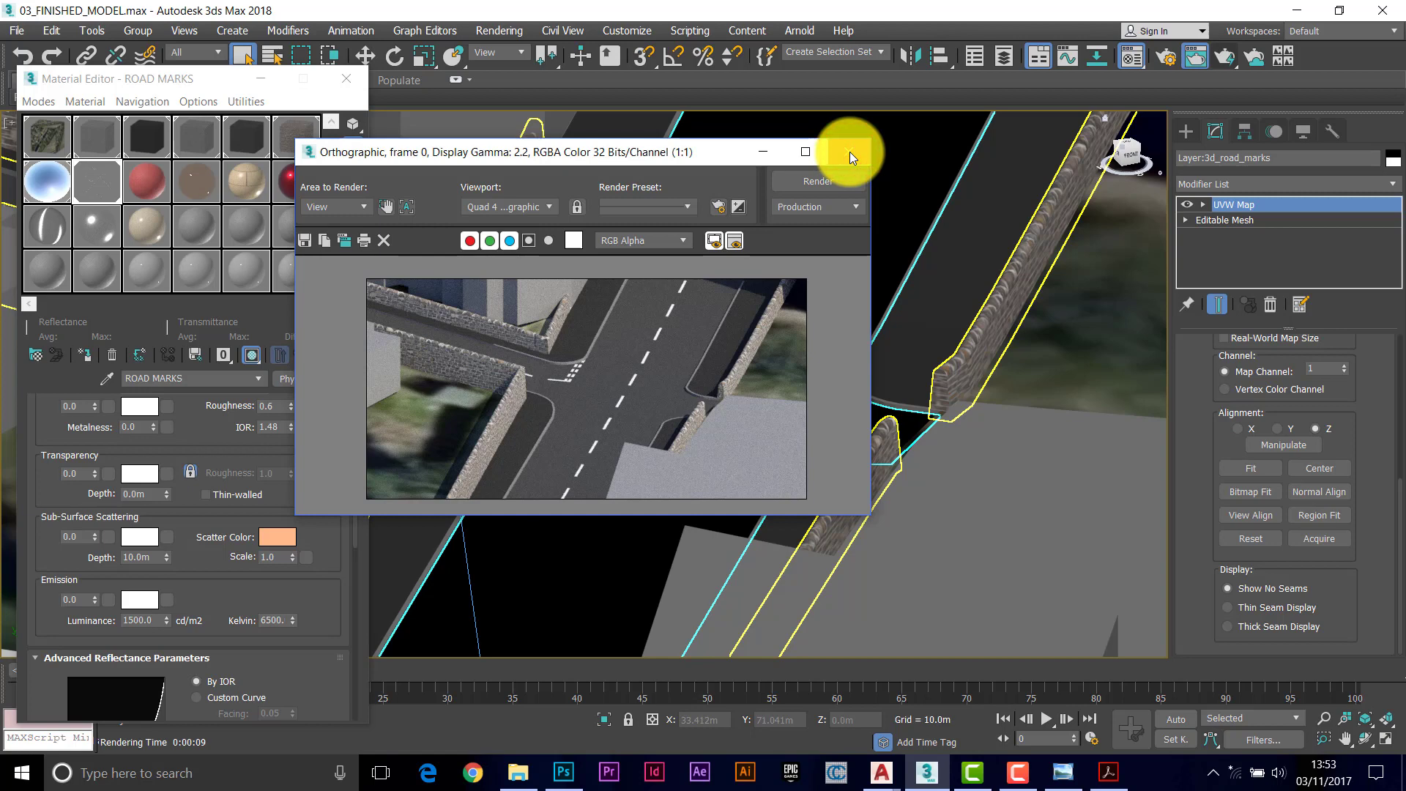
left_click(850, 152)
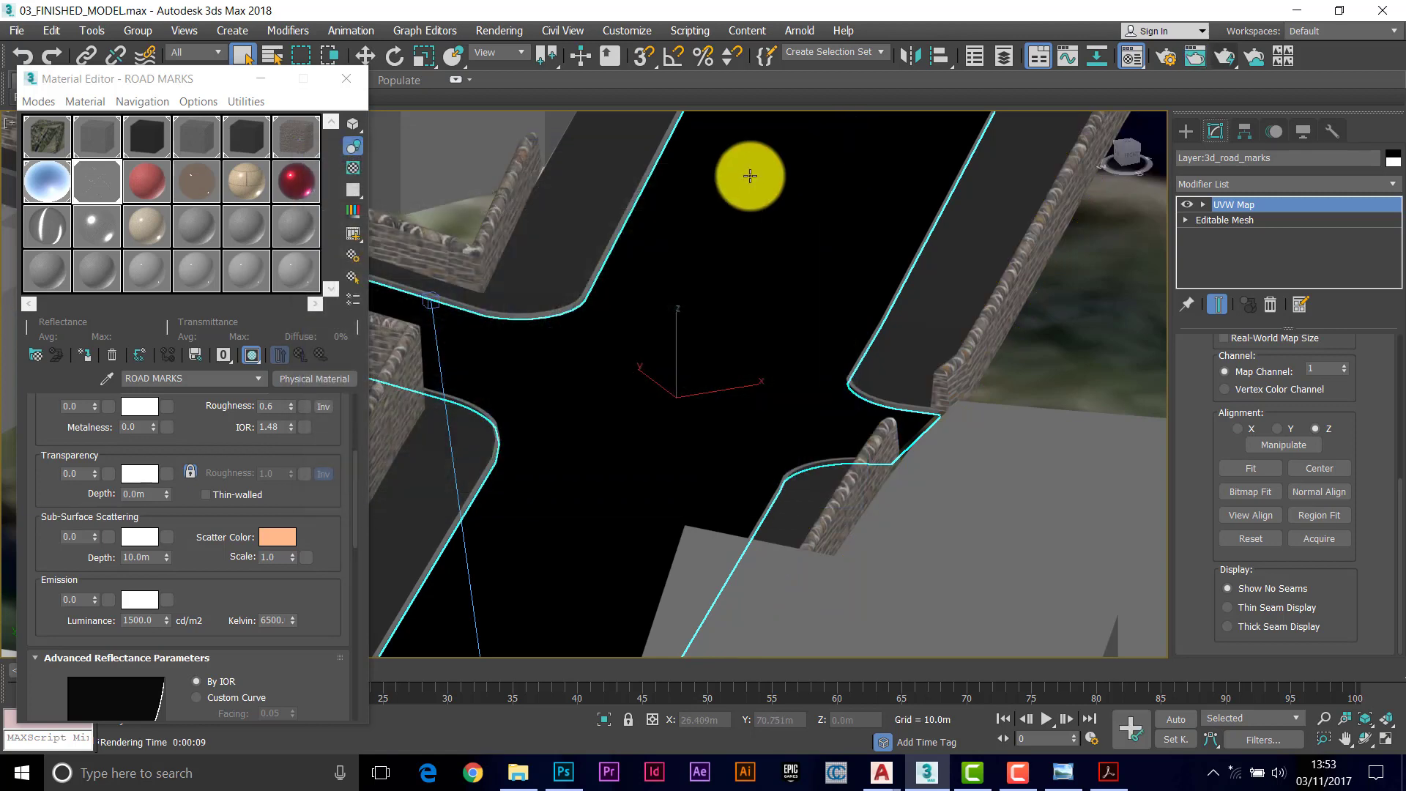
Step: Hide the 3d_rd_mark_mapper plane that lies across the junction
mouse_move(197, 81)
left_mouse_down()
mouse_move(214, 46)
mouse_move(204, 69)
left_mouse_up()
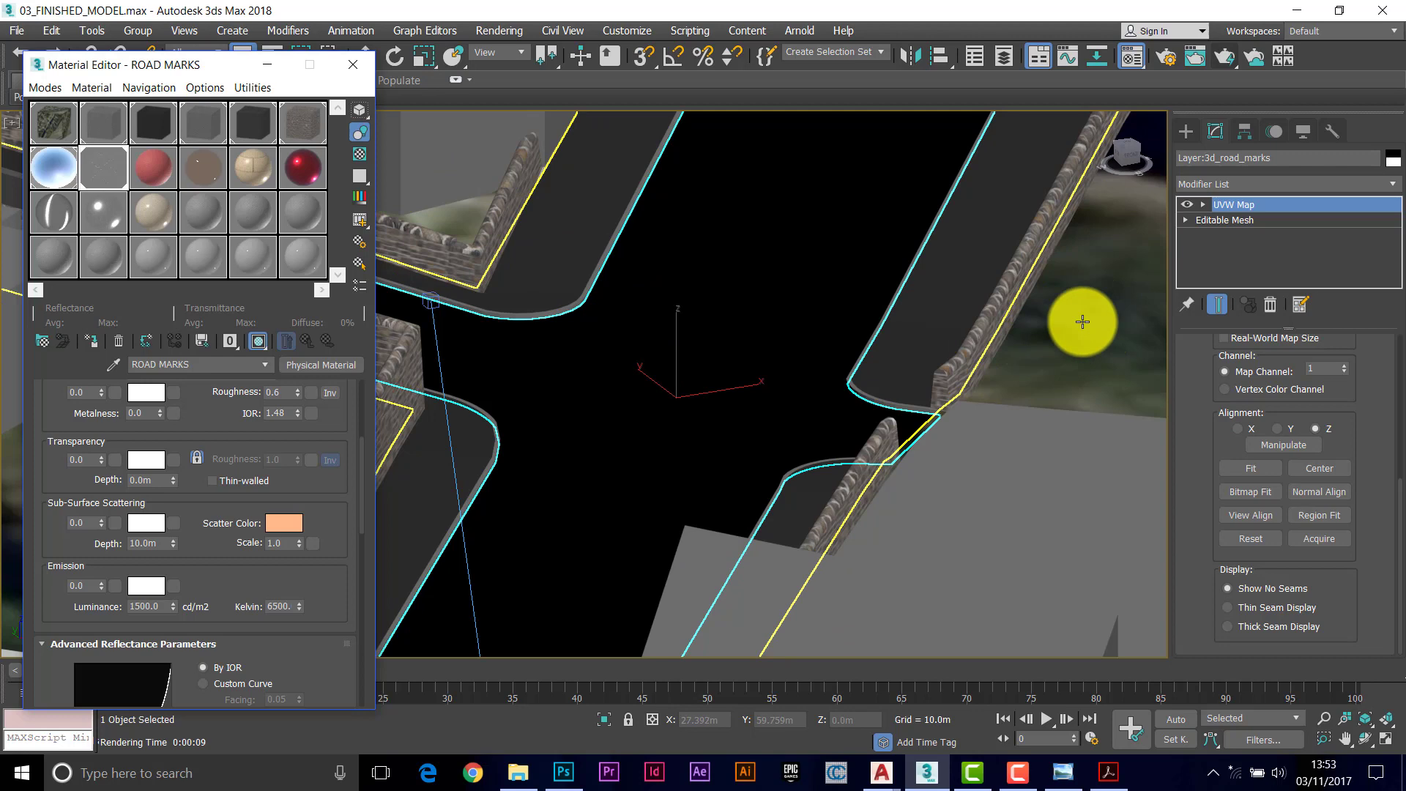
scroll(922, 362, "down", 5)
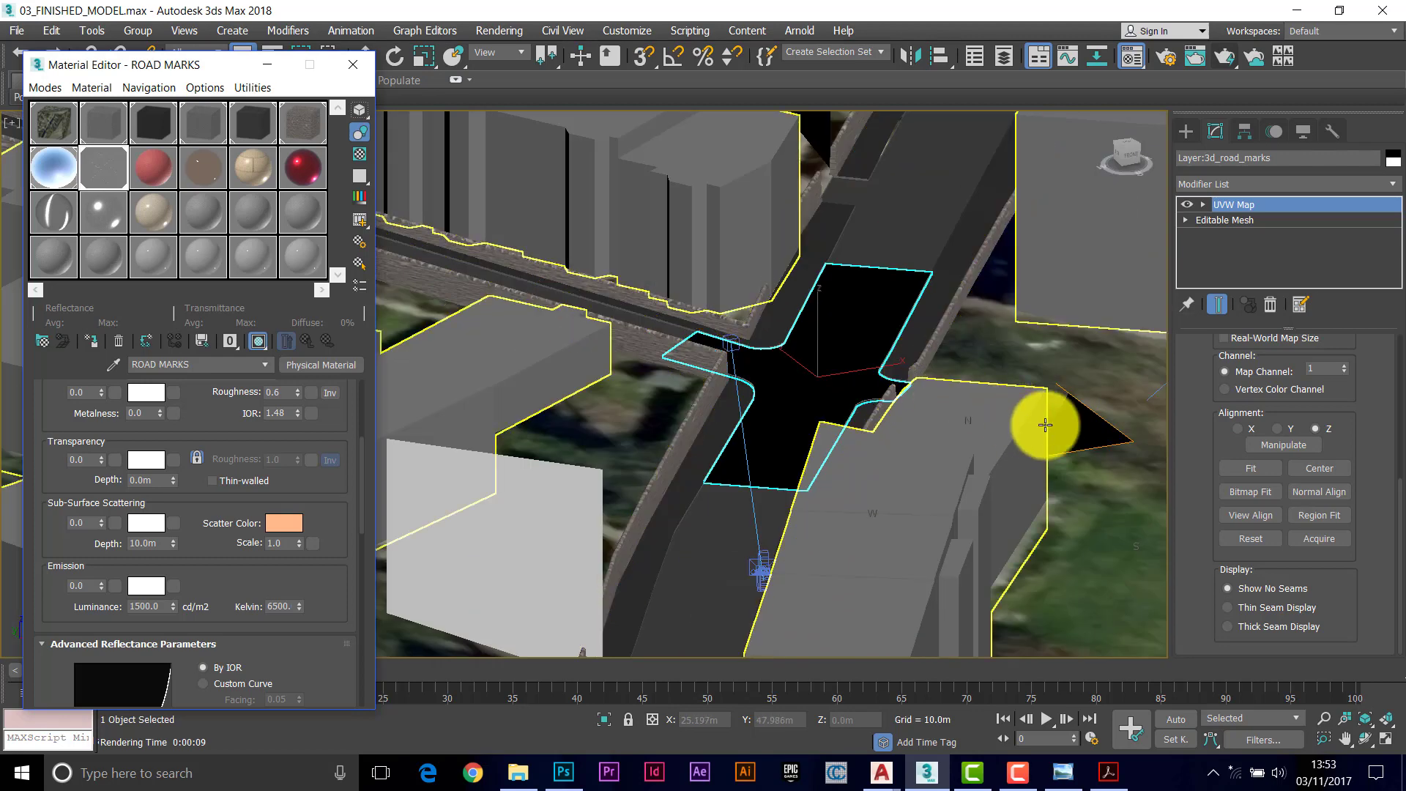
left_click(1087, 432)
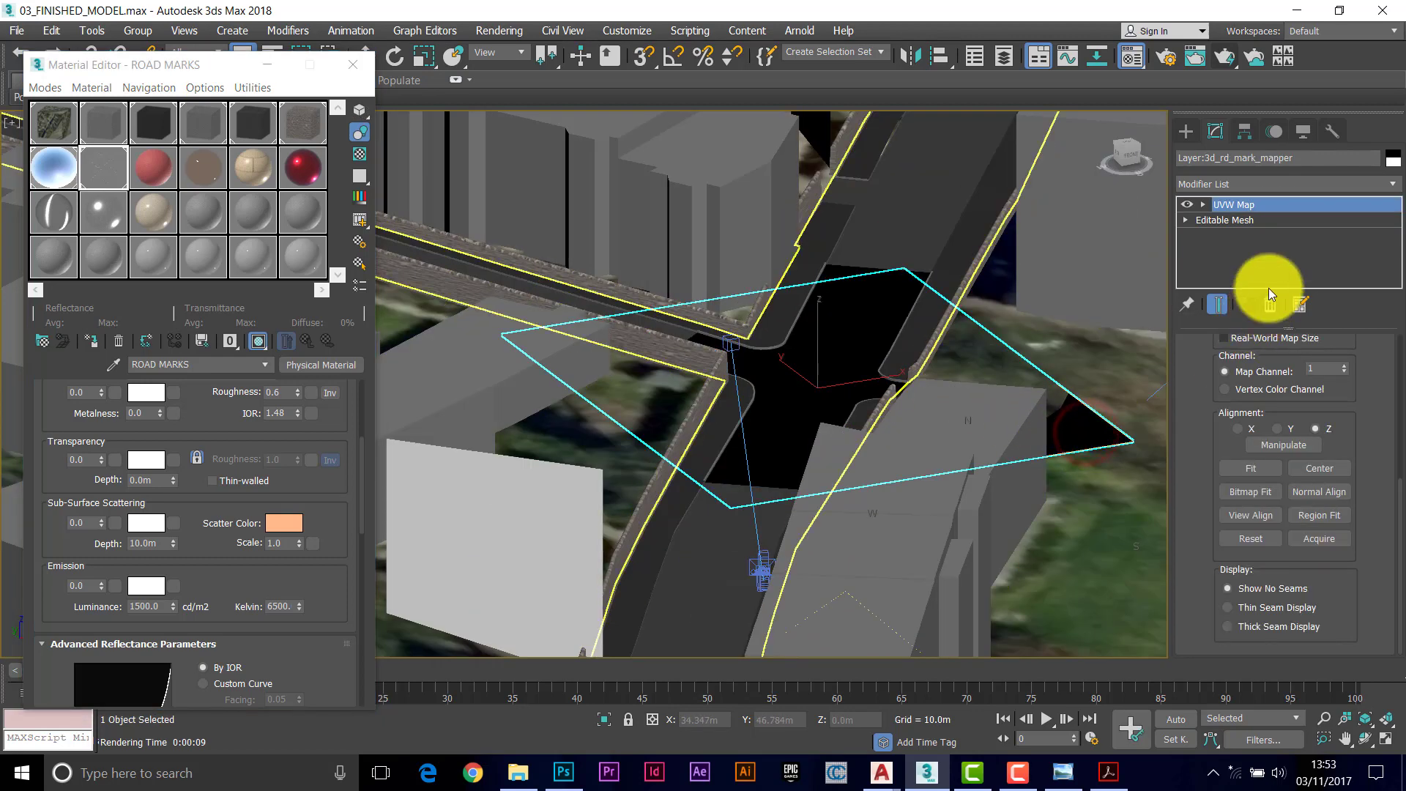
left_click(1299, 130)
left_click(1282, 422)
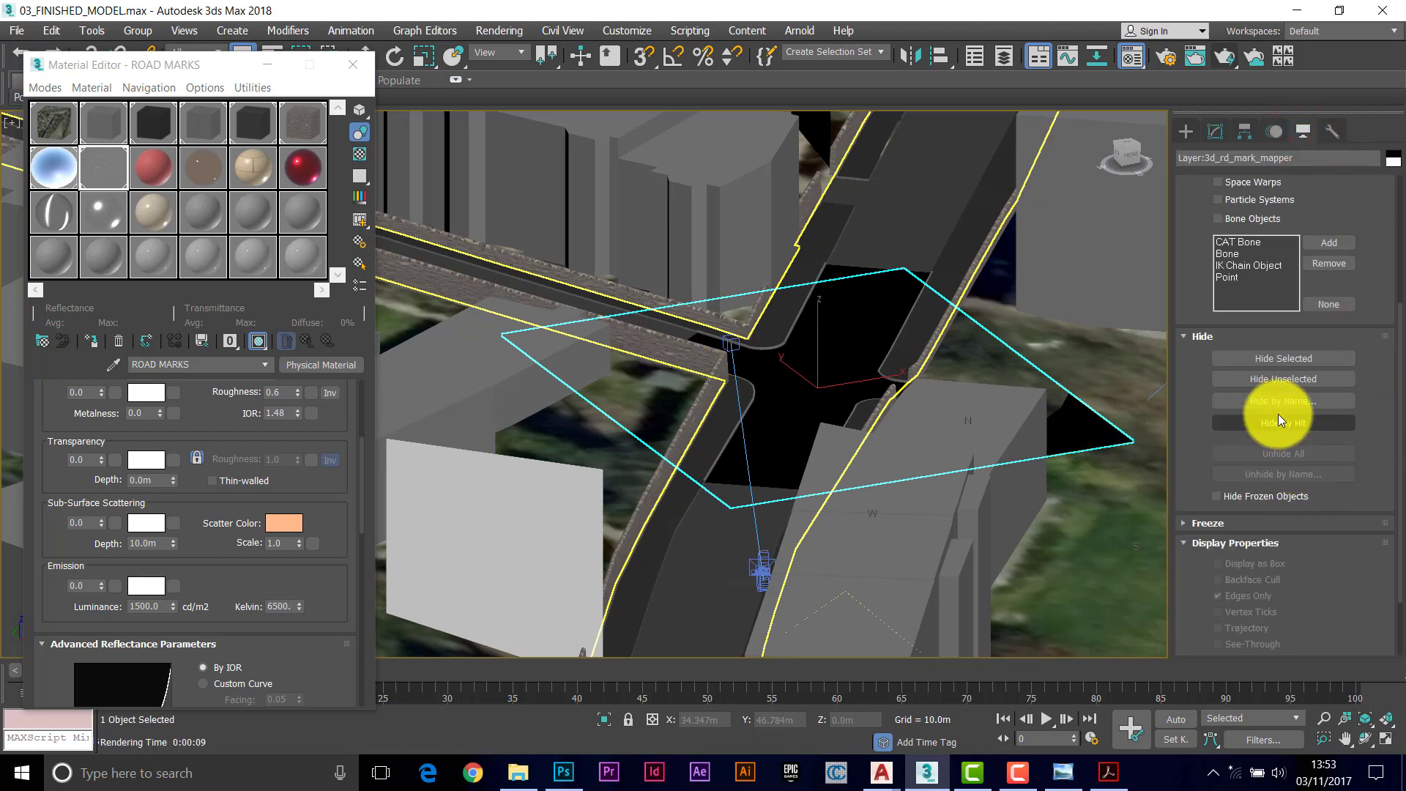
left_click(1276, 360)
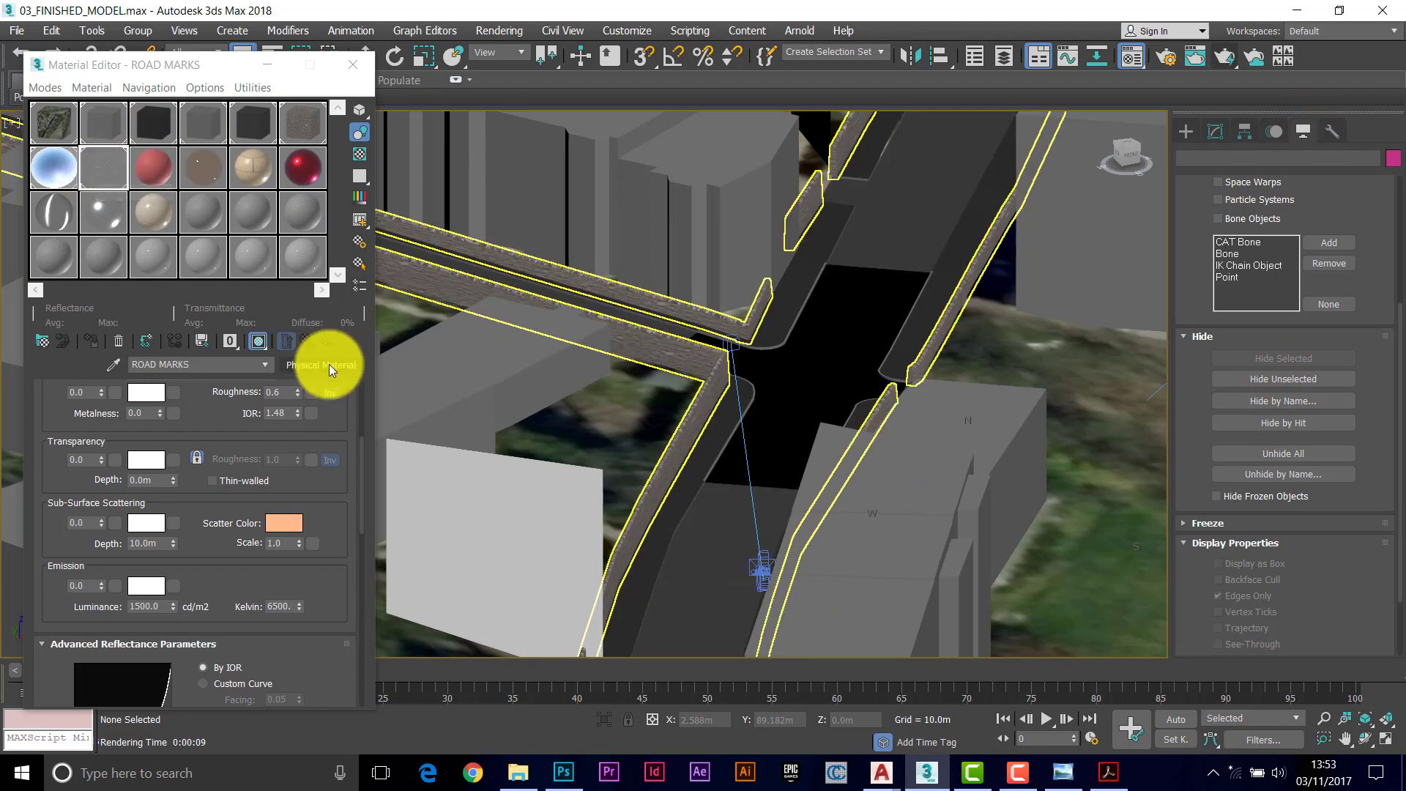
Step: Switch the ROAD MARKS material's shaded viewport display off and on again, and clear space around the Material Editor
left_click(256, 343)
left_click(256, 344)
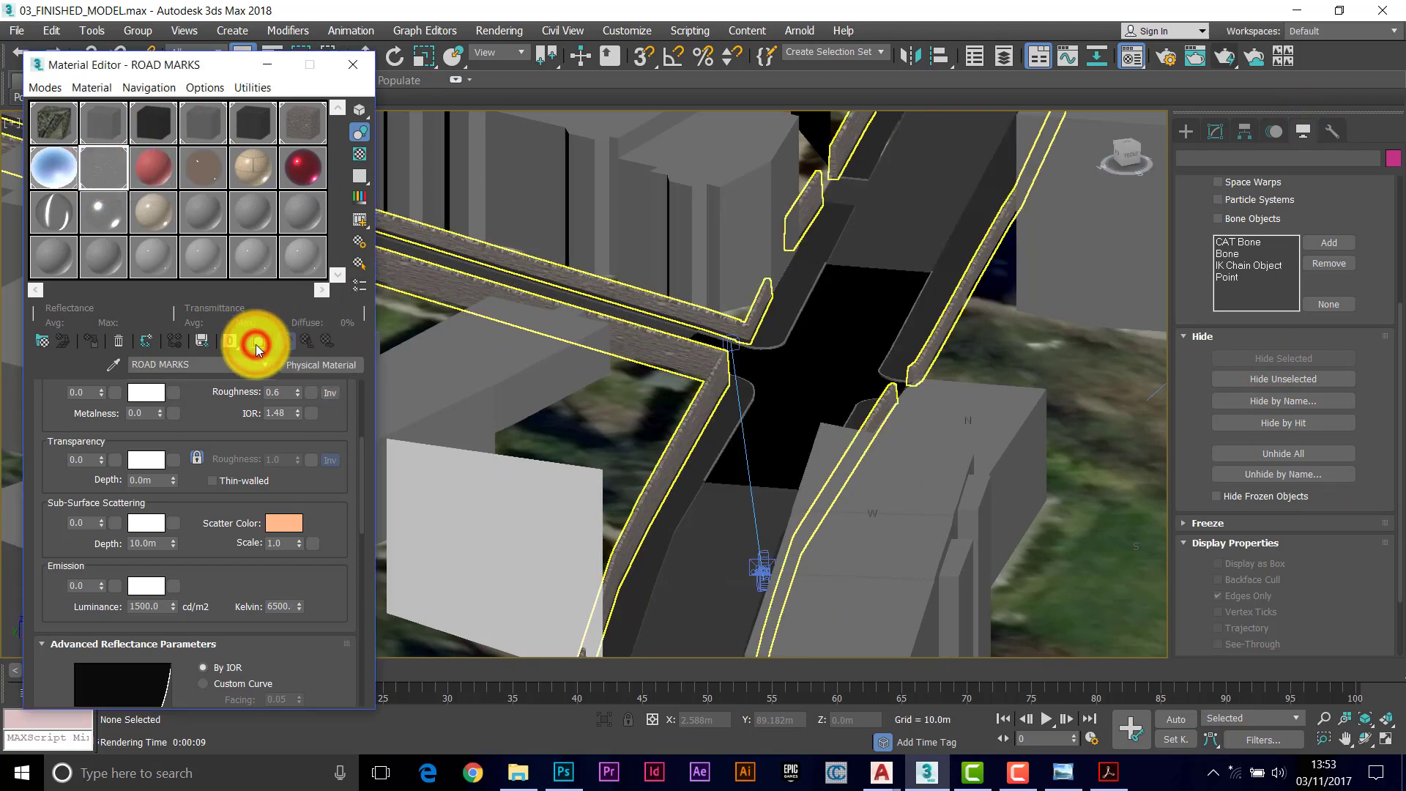
left_click(776, 381)
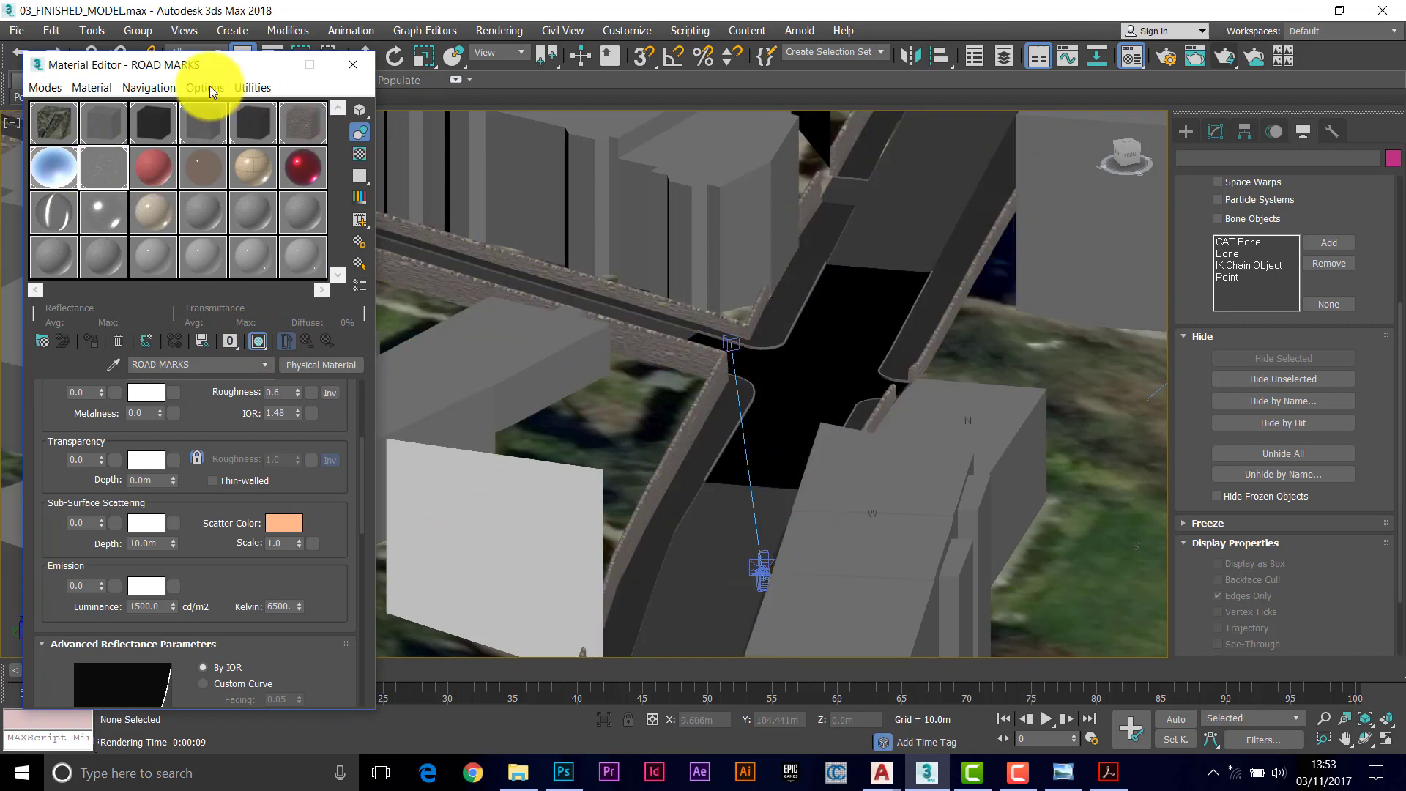
left_click_drag(188, 68, 204, 44)
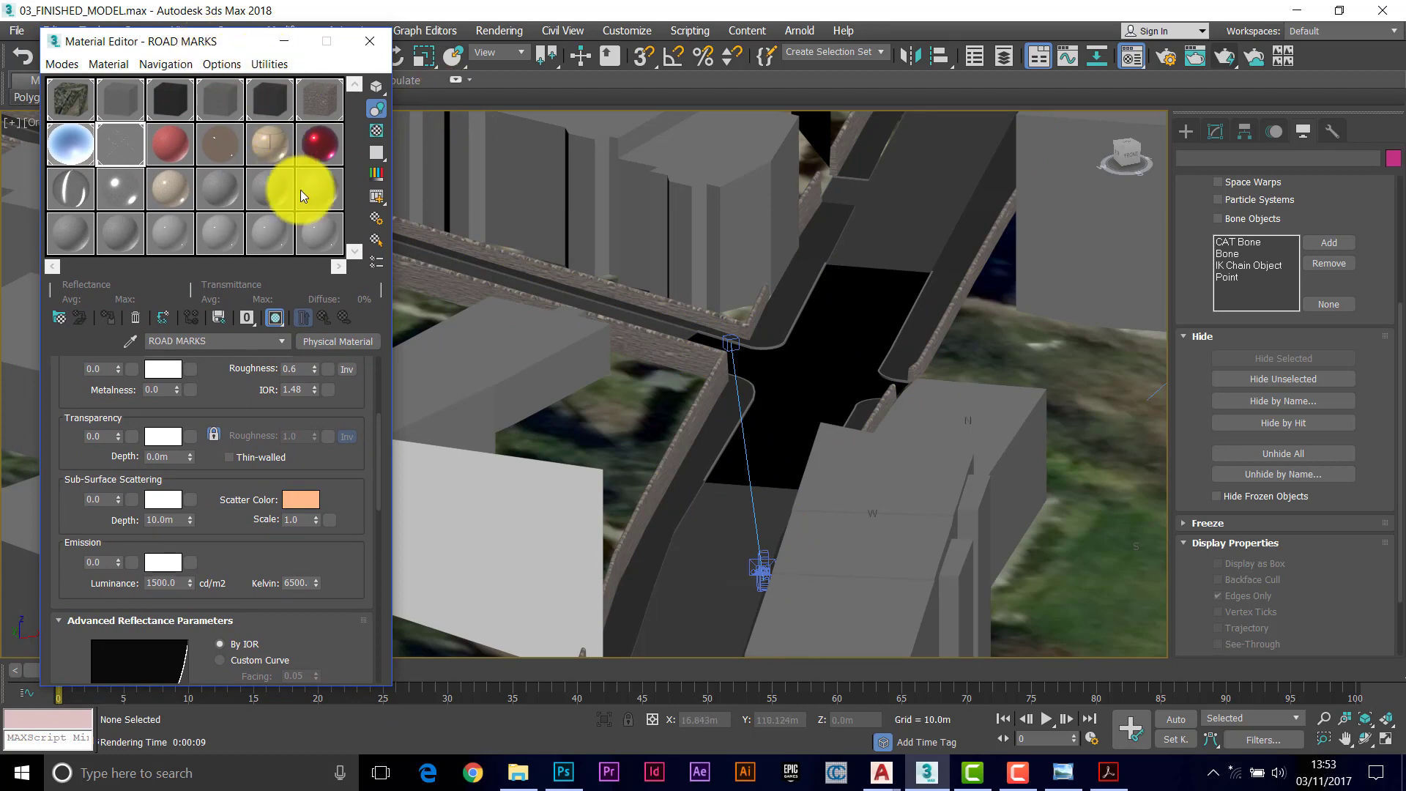
Step: Switch to Windows Photo Viewer and browse the project images from CRUDE_JUNCTION.jpg through road_marks_positive.jpg to TEST_RENDER.jpg
left_click(1063, 771)
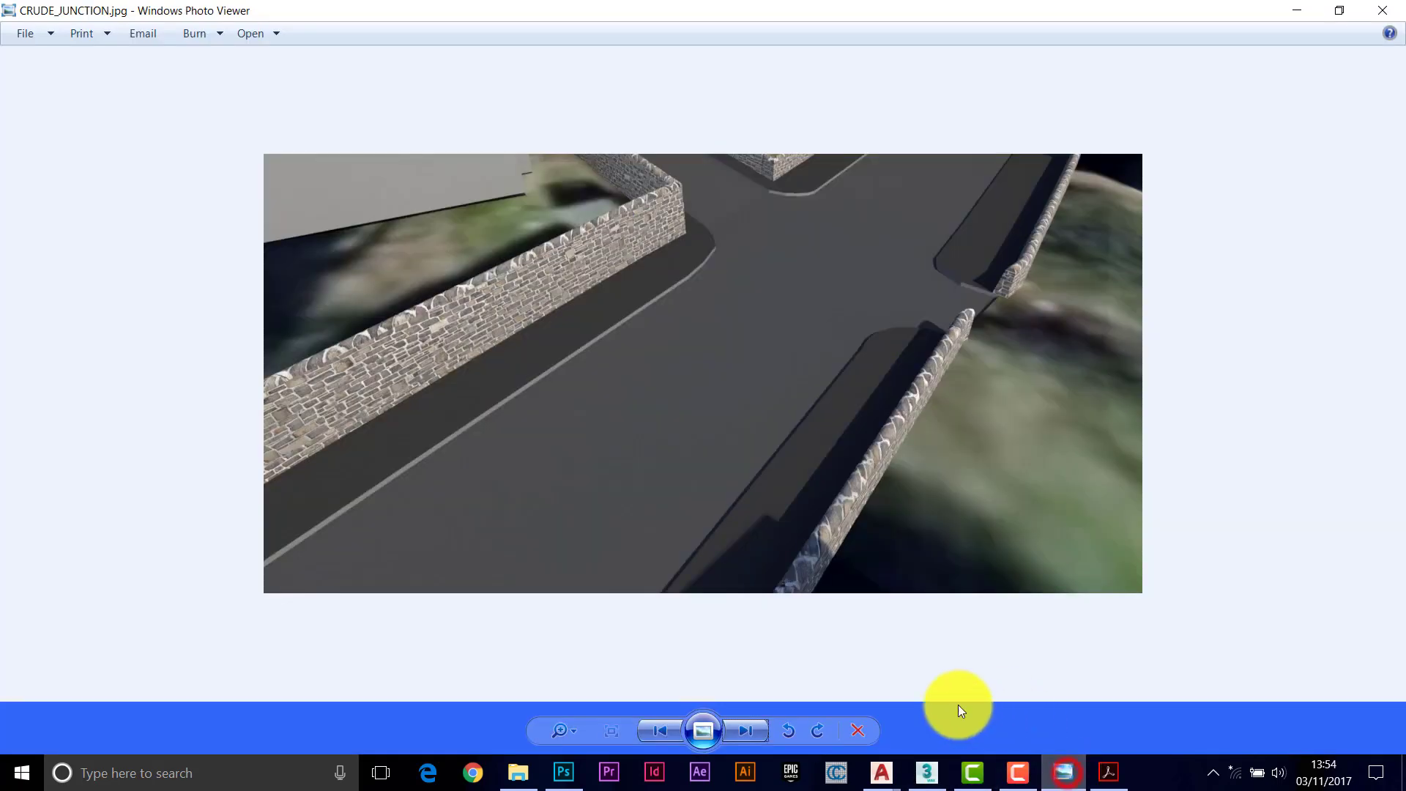
left_click(744, 730)
left_click(744, 730)
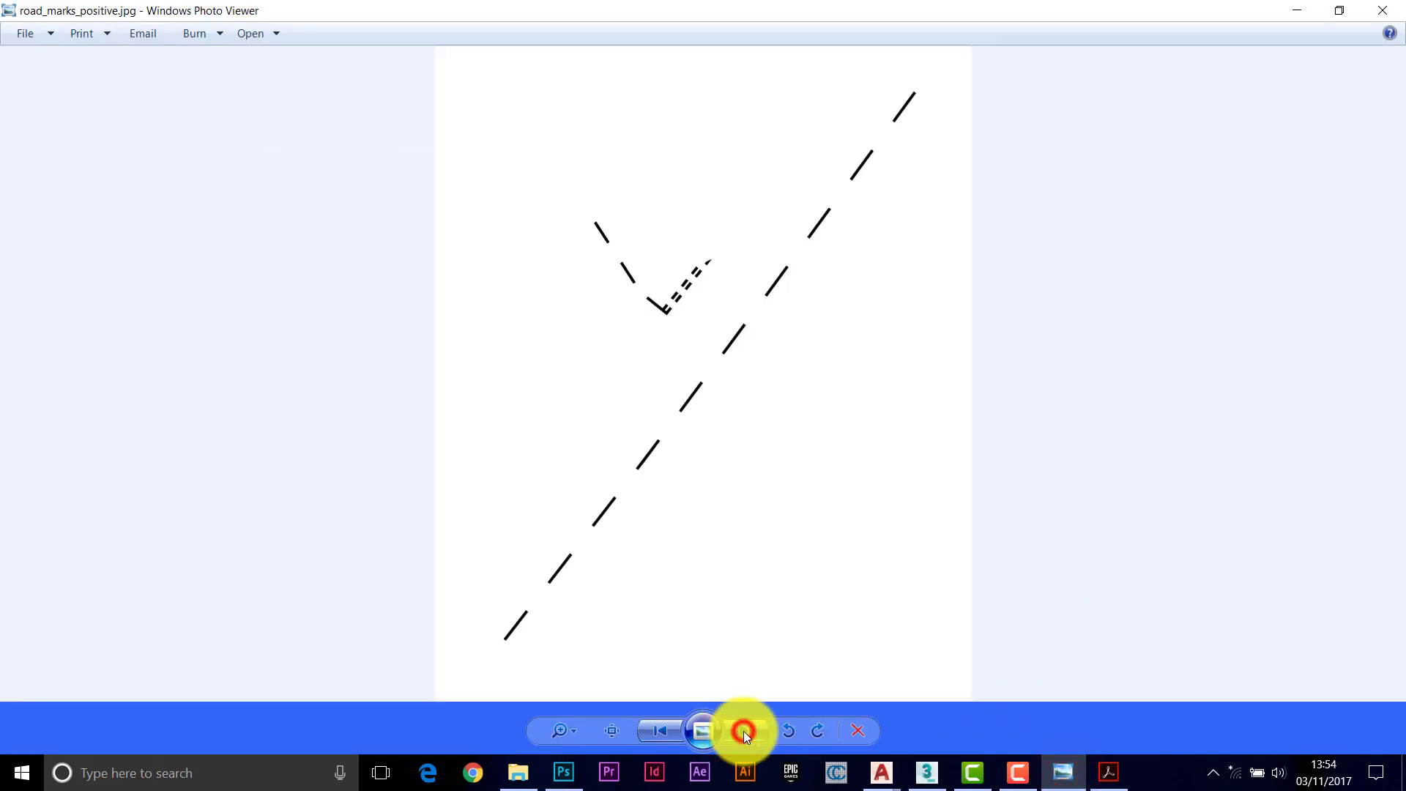
left_click(744, 730)
left_click(744, 730)
left_click(744, 731)
left_click(743, 731)
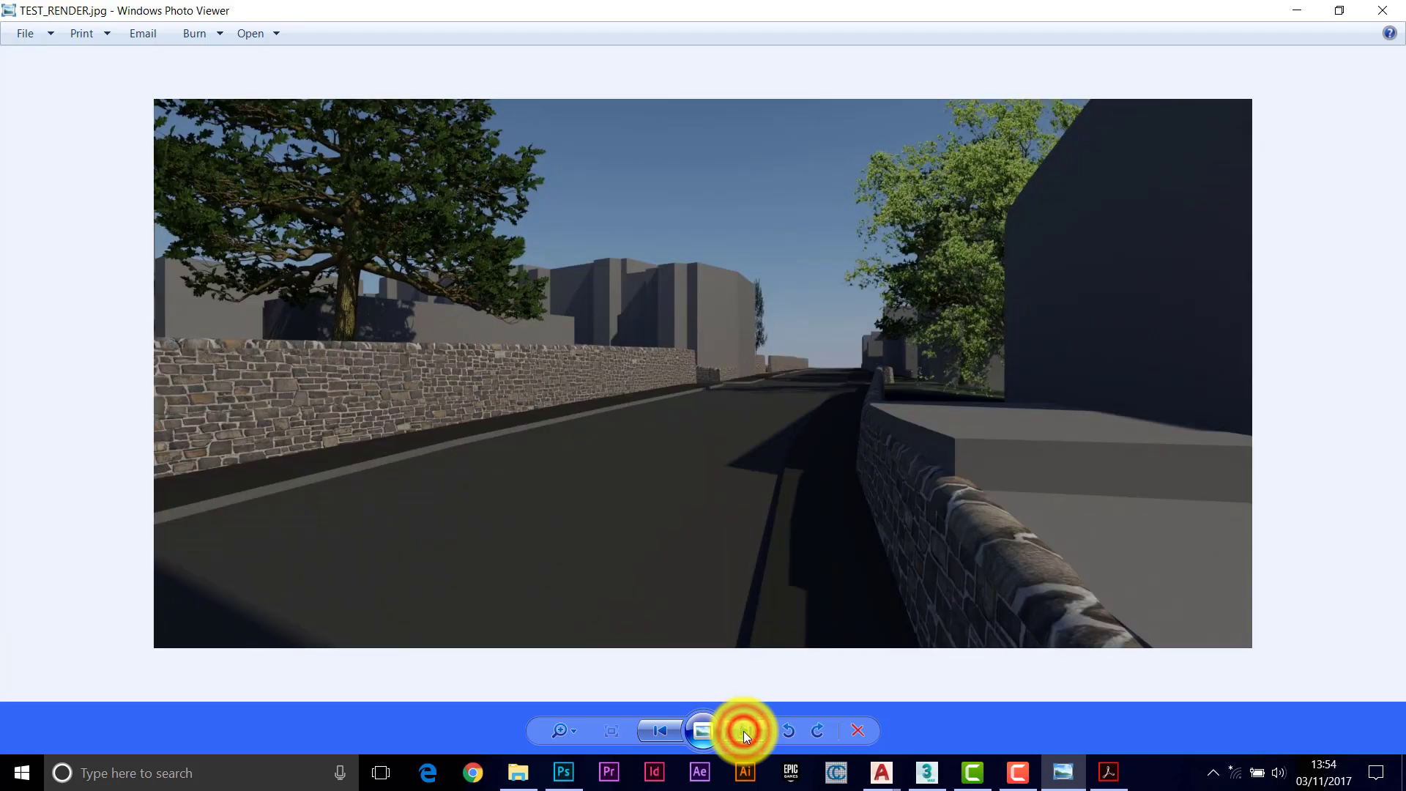